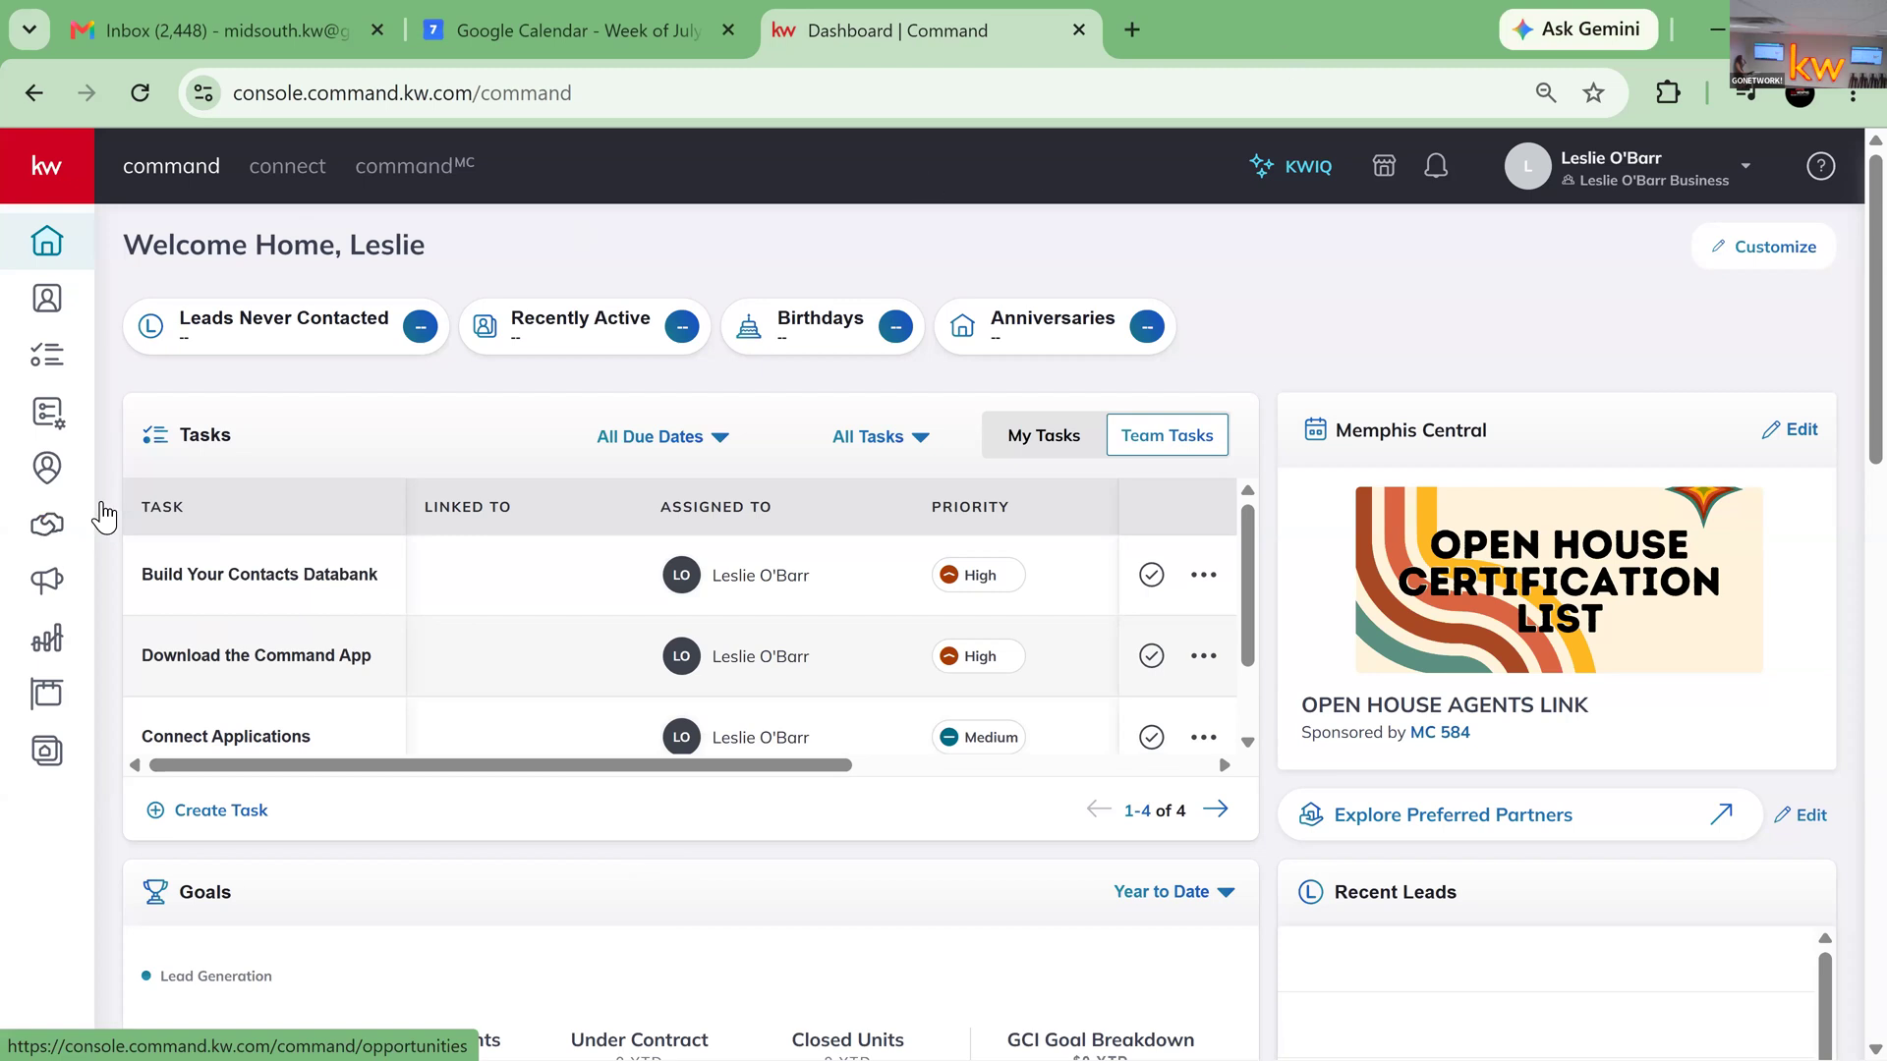
- Reload KW Command and show the Listings pipeline's Cultivate-stage opportunities on the Opportunities page
click(139, 93)
click(48, 530)
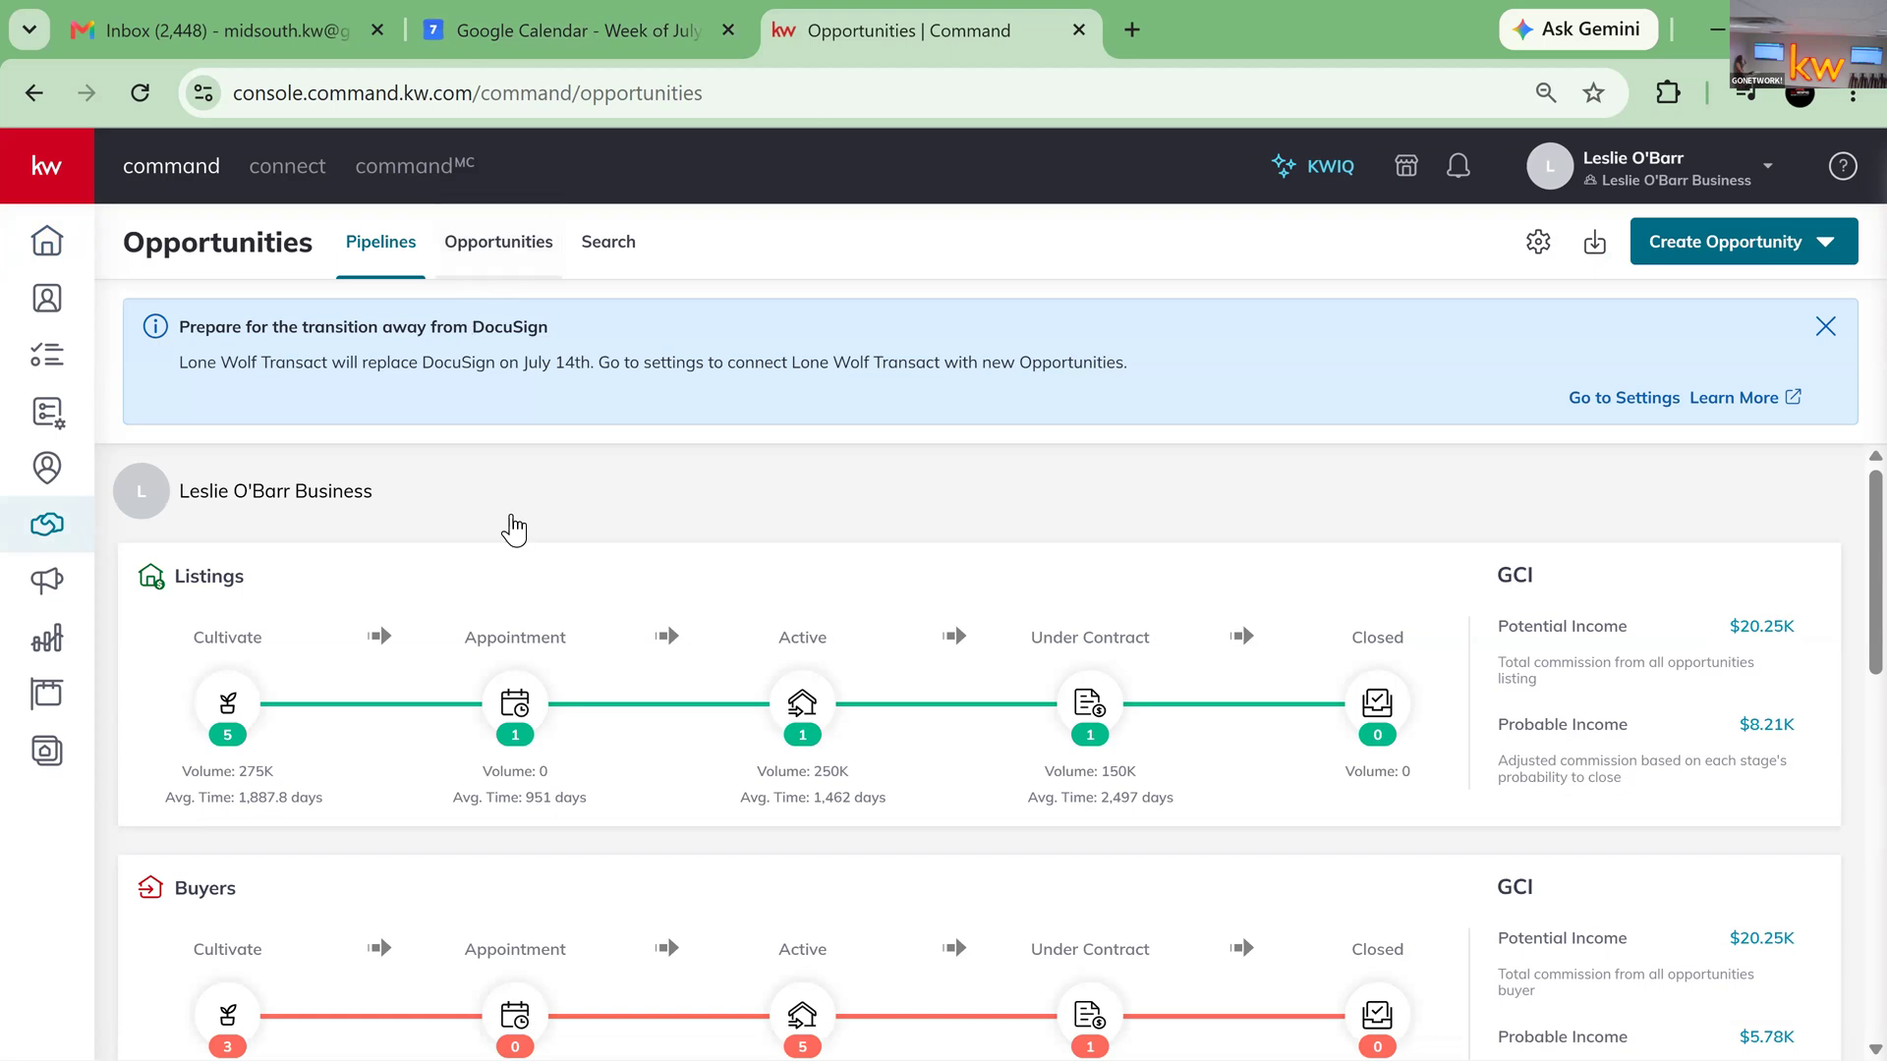
scroll(181, 698, down, 4)
scroll(272, 657, up, 1)
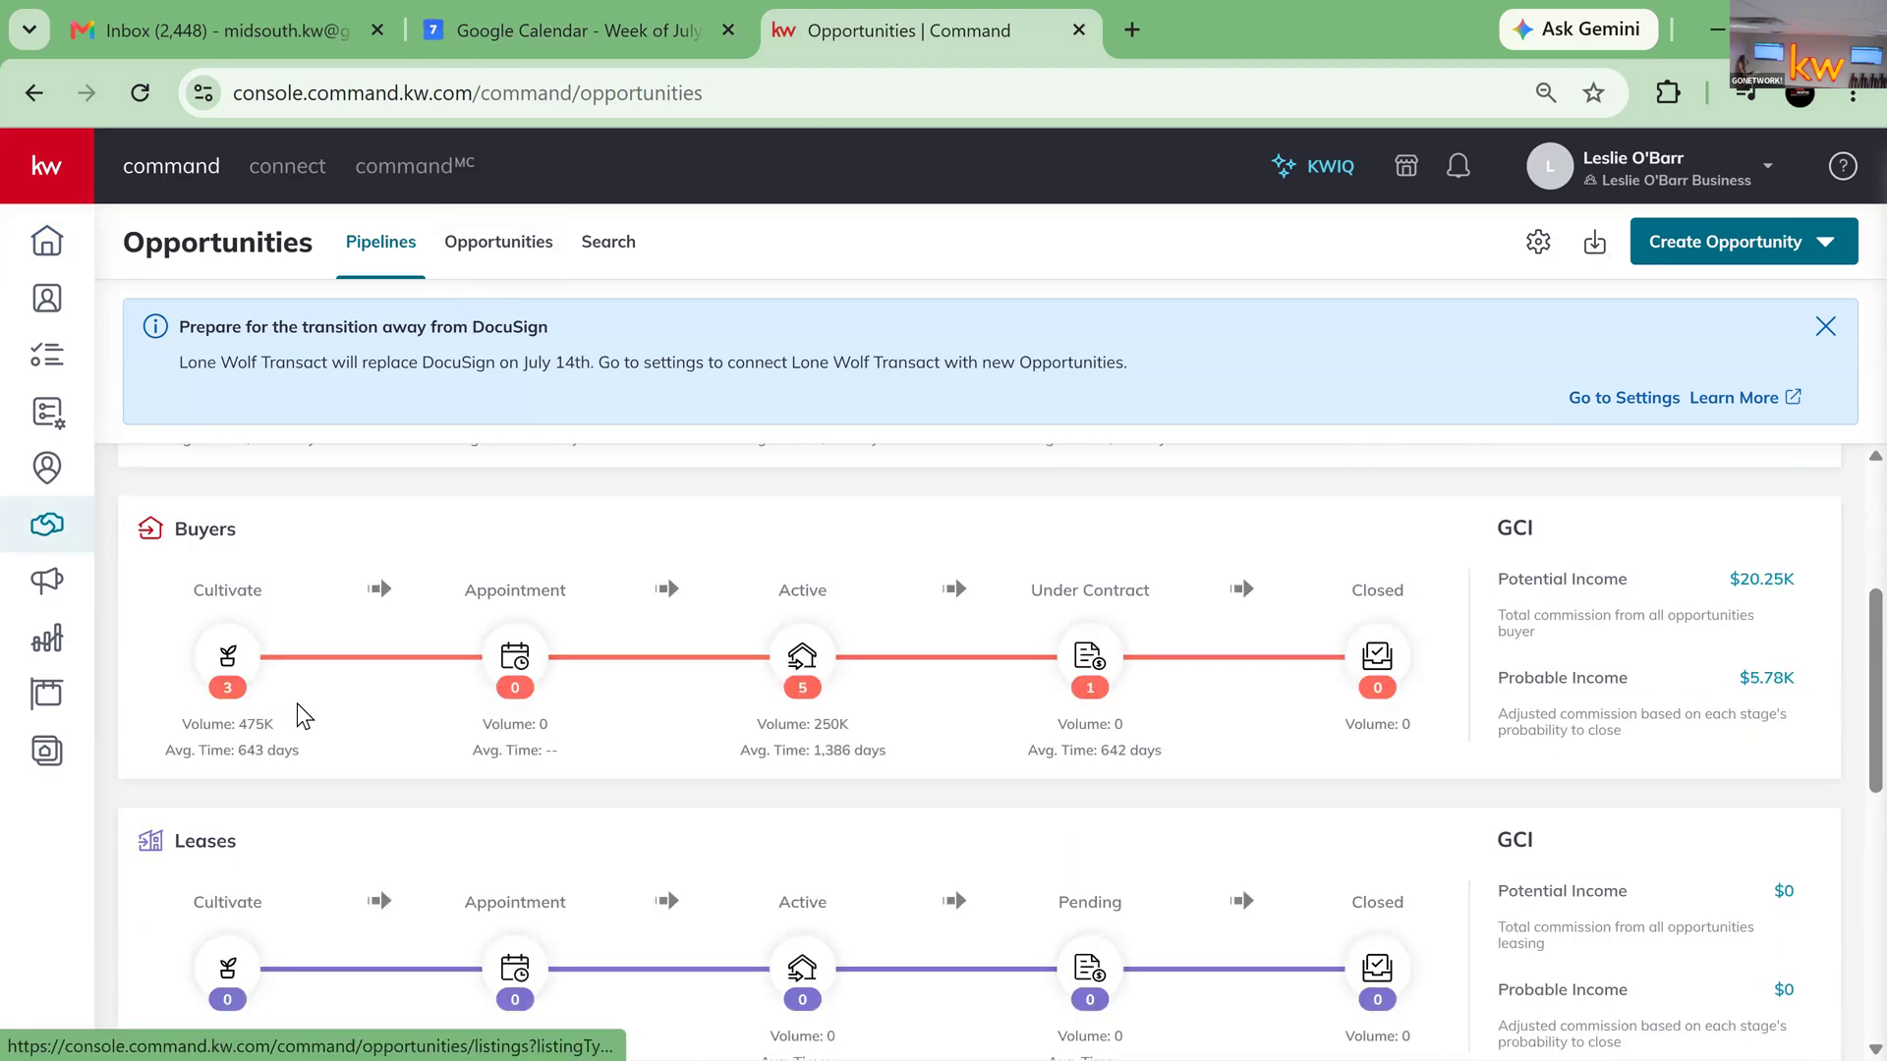
scroll(297, 703, up, 2)
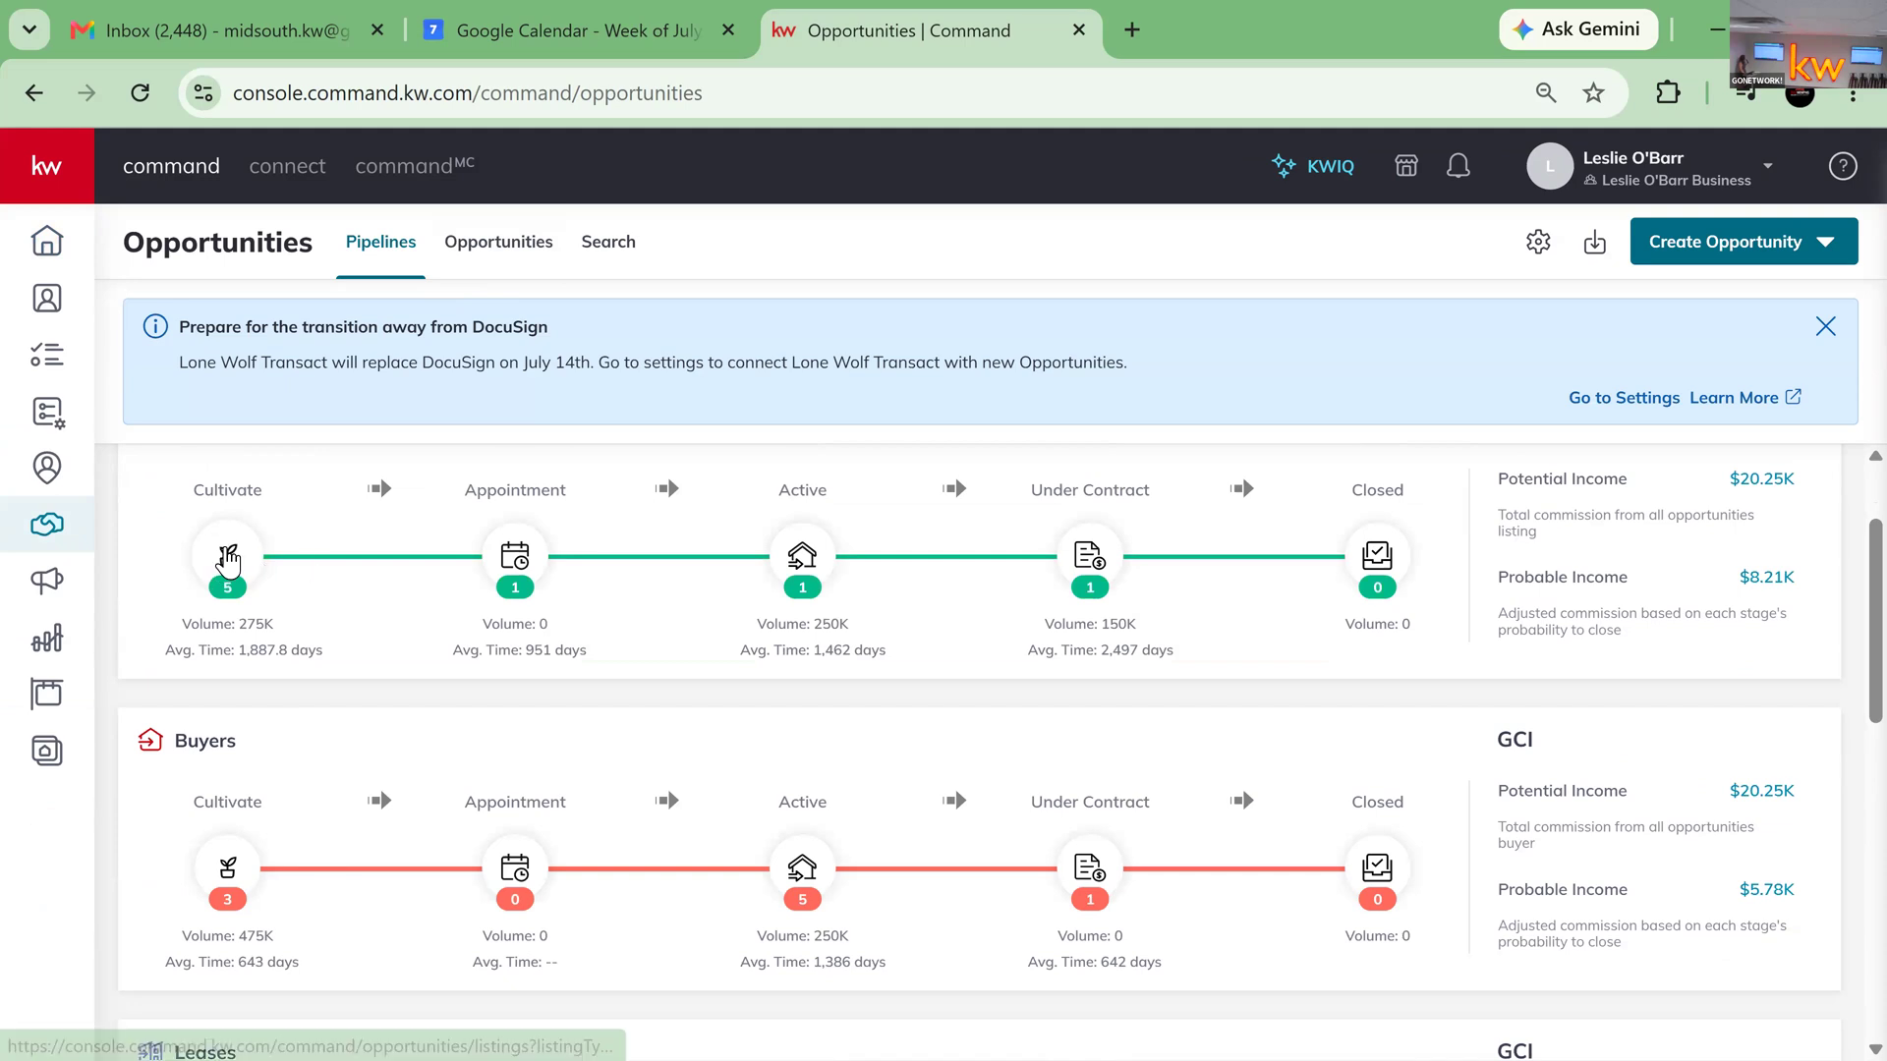
click(227, 561)
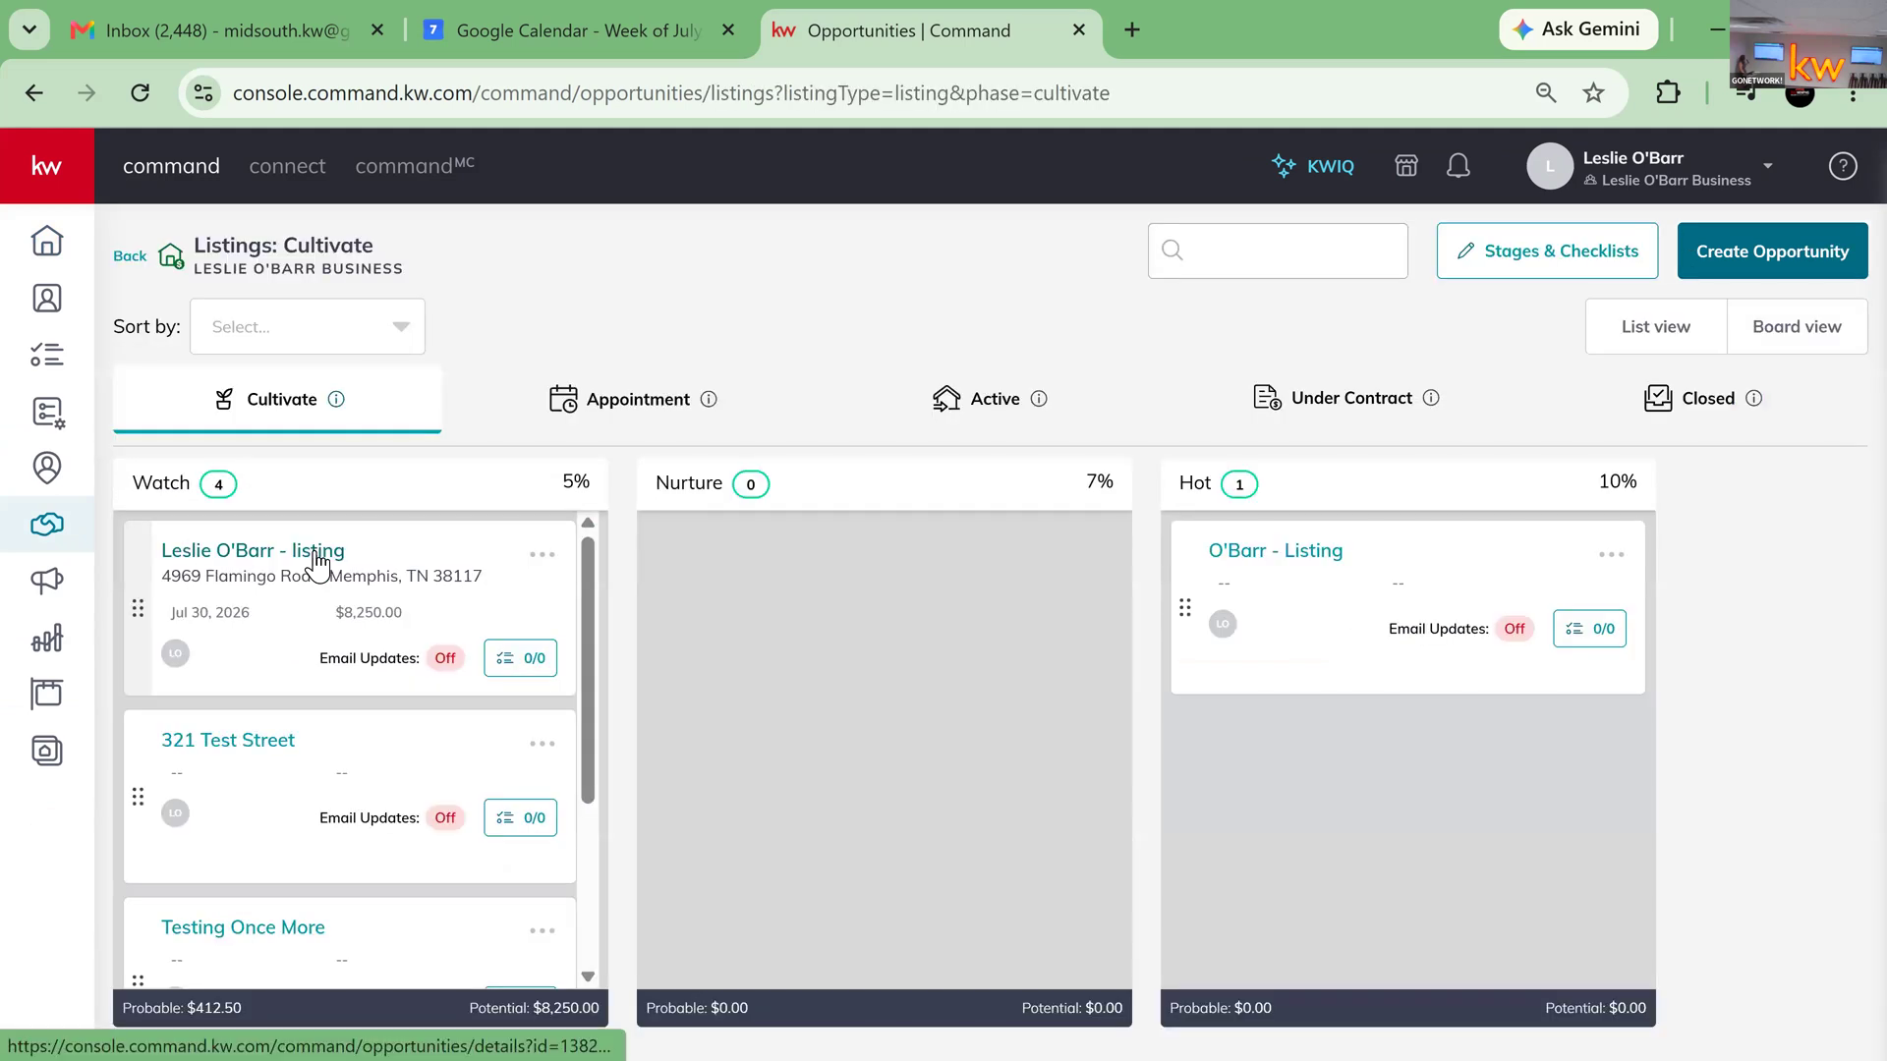
- Open the first Cultivate listing's Documents and assign it the Residential - TN checklist
click(318, 560)
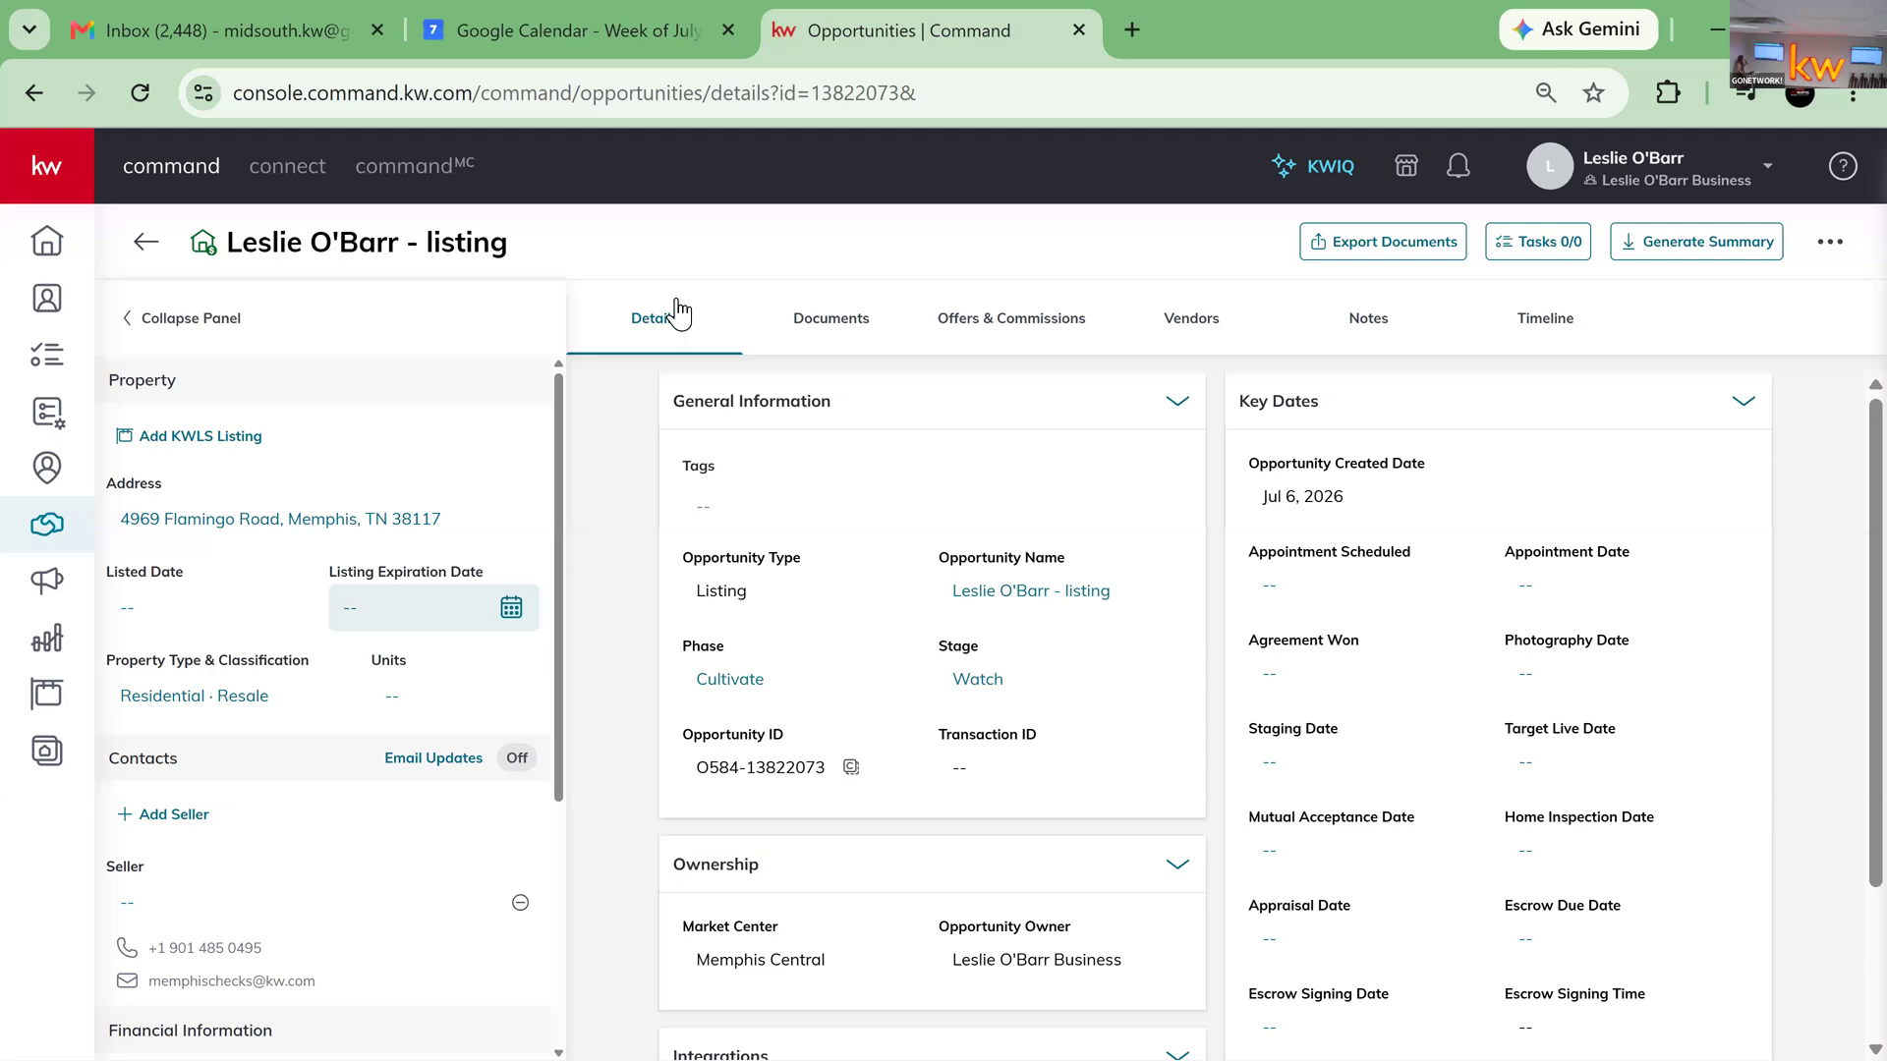
click(851, 317)
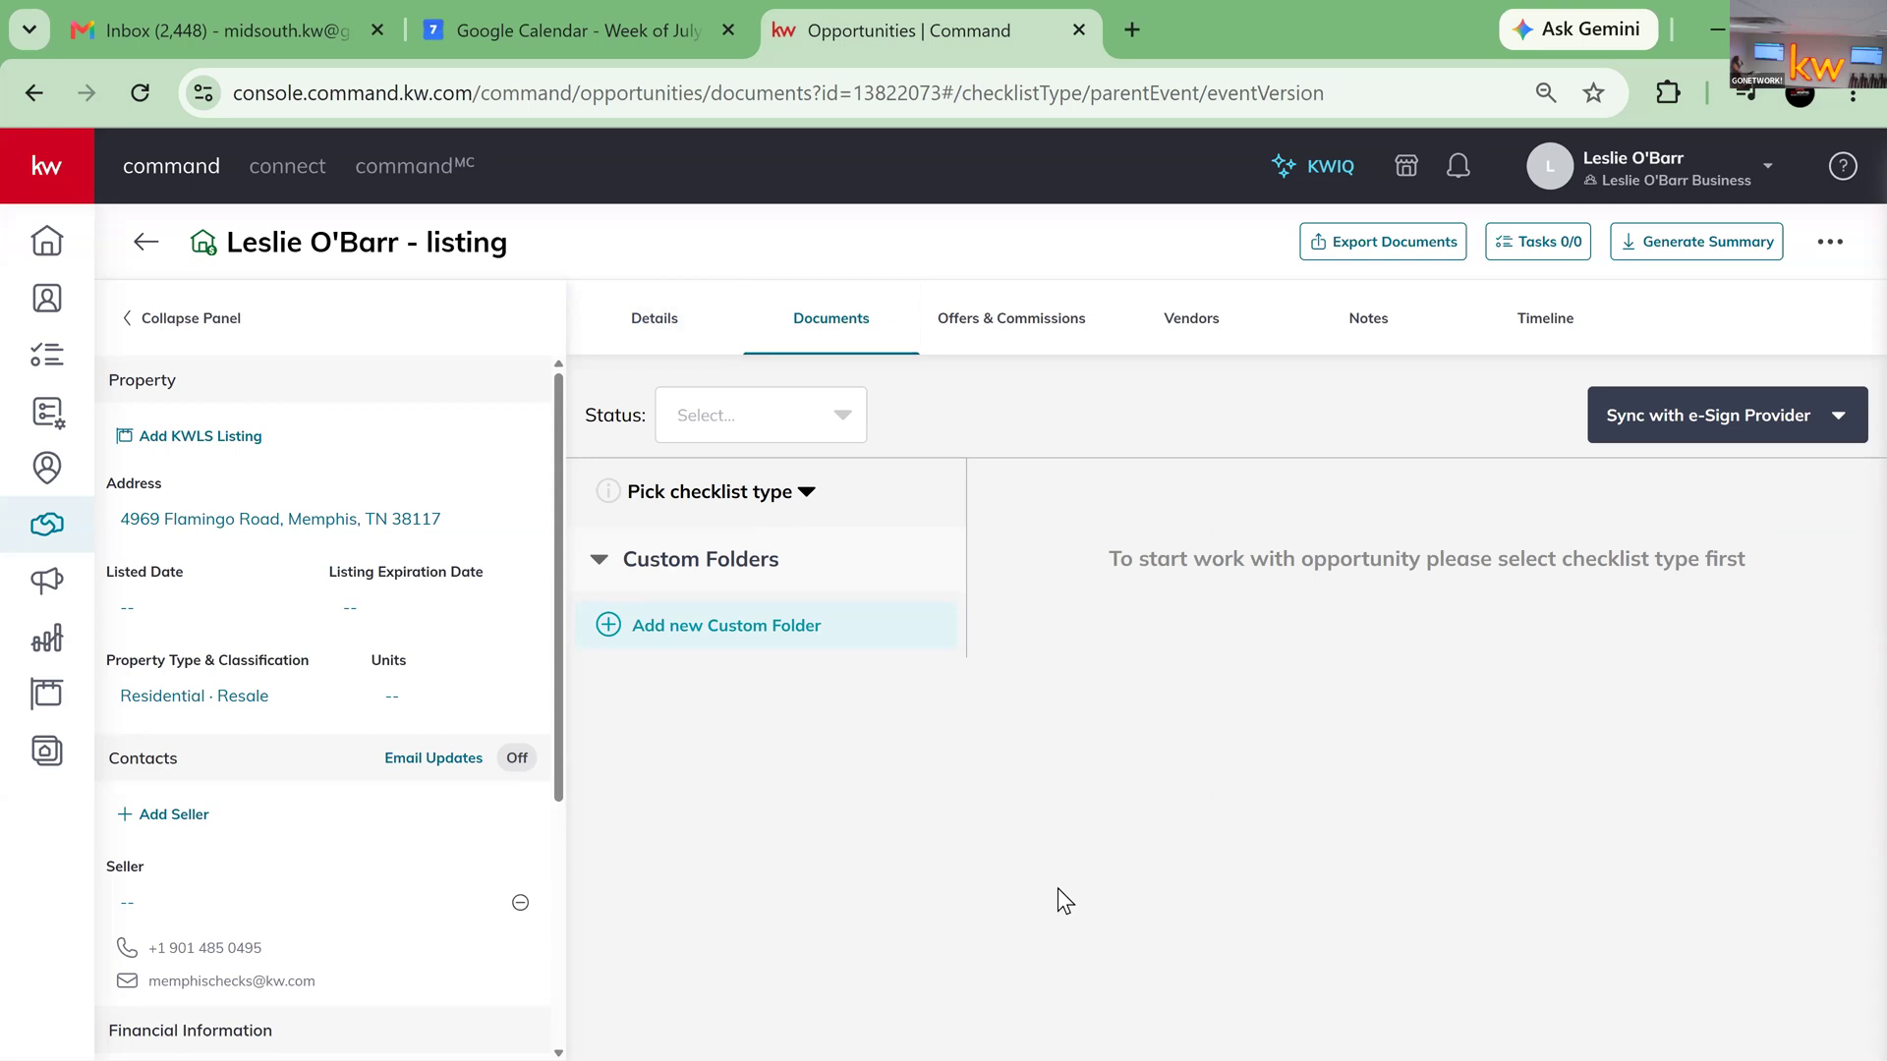
click(677, 503)
click(709, 547)
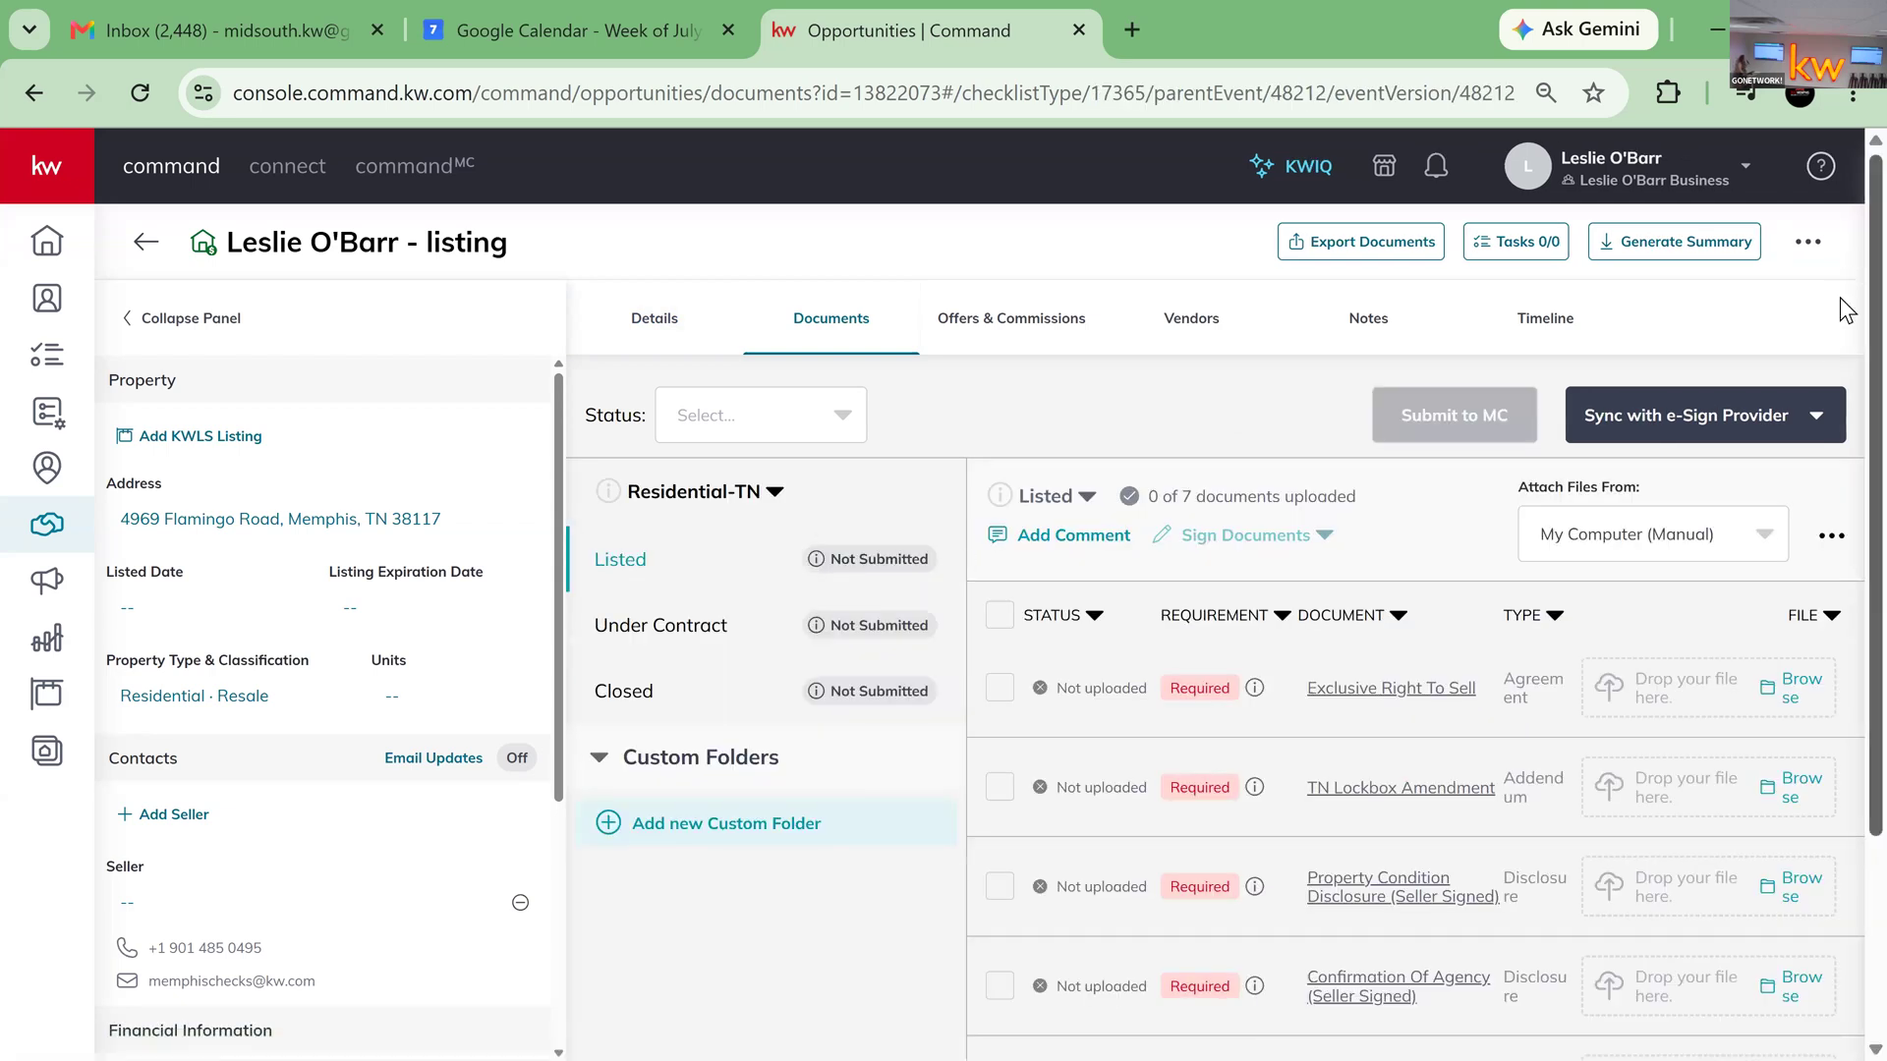
click(1823, 429)
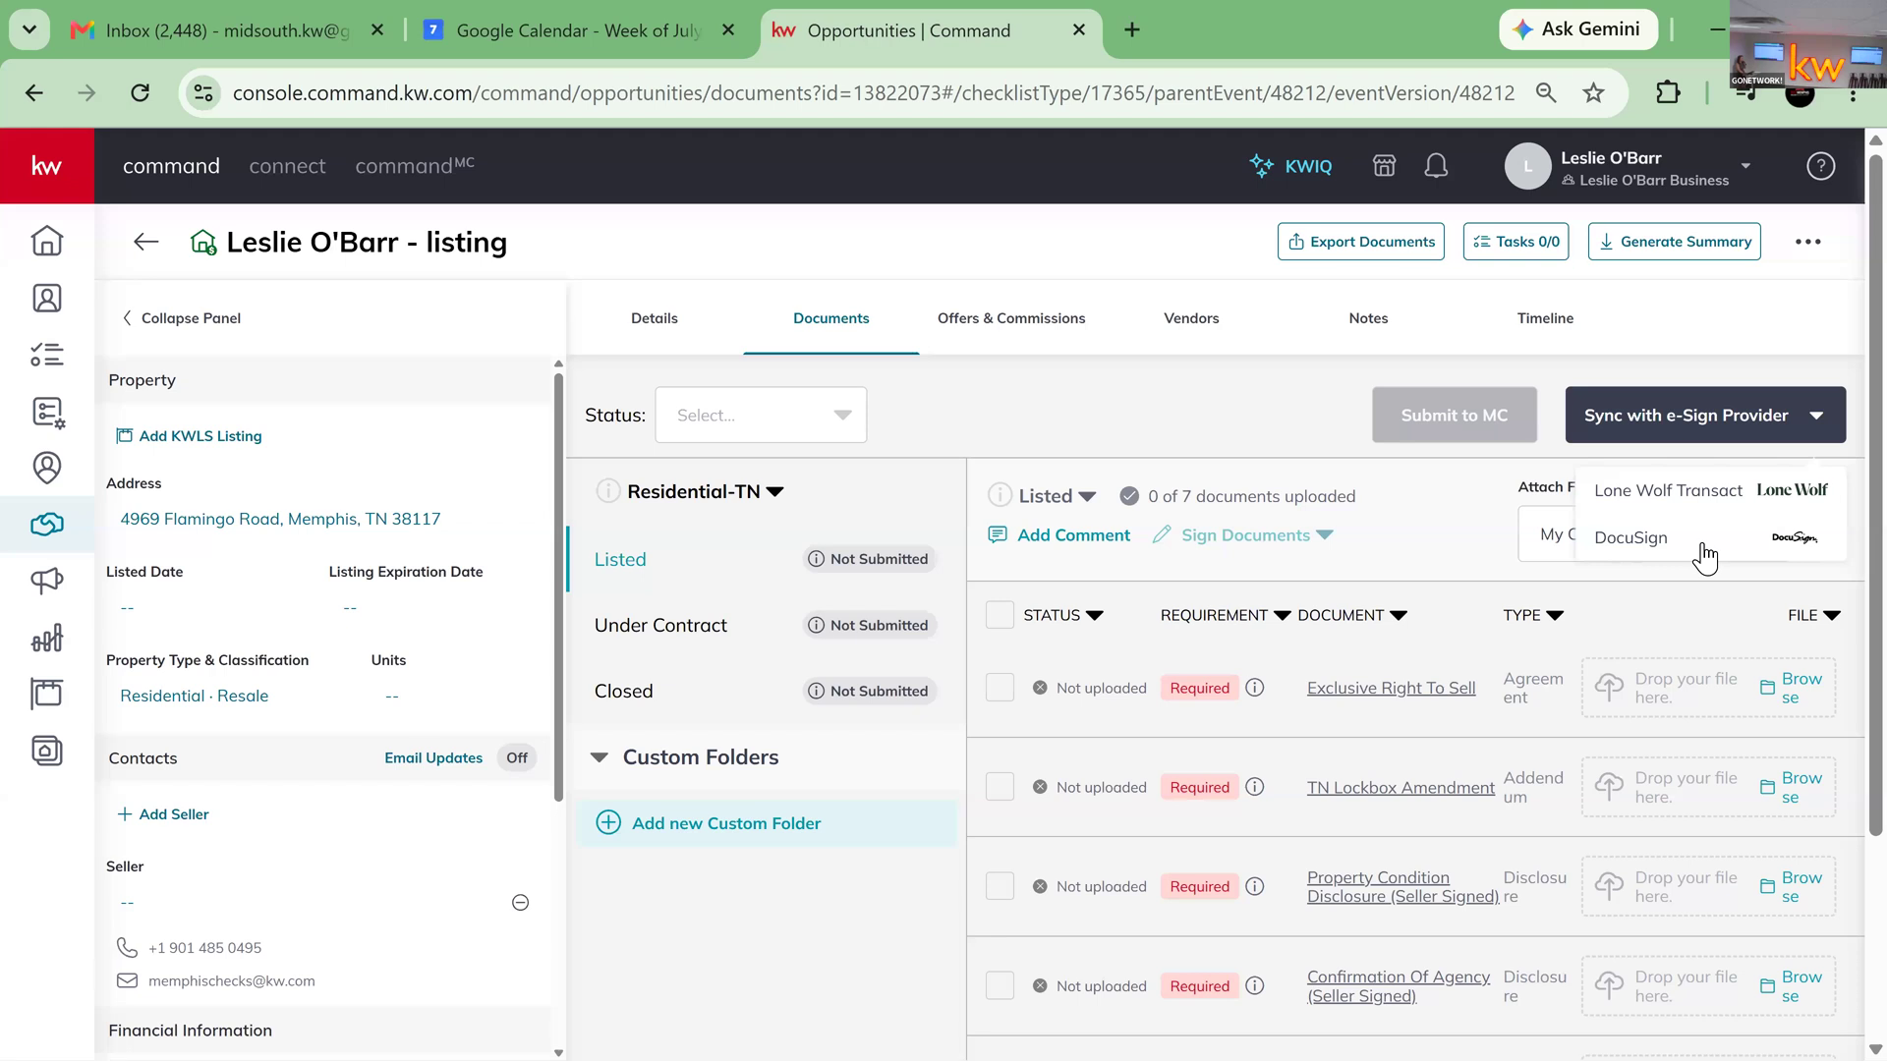
click(1661, 492)
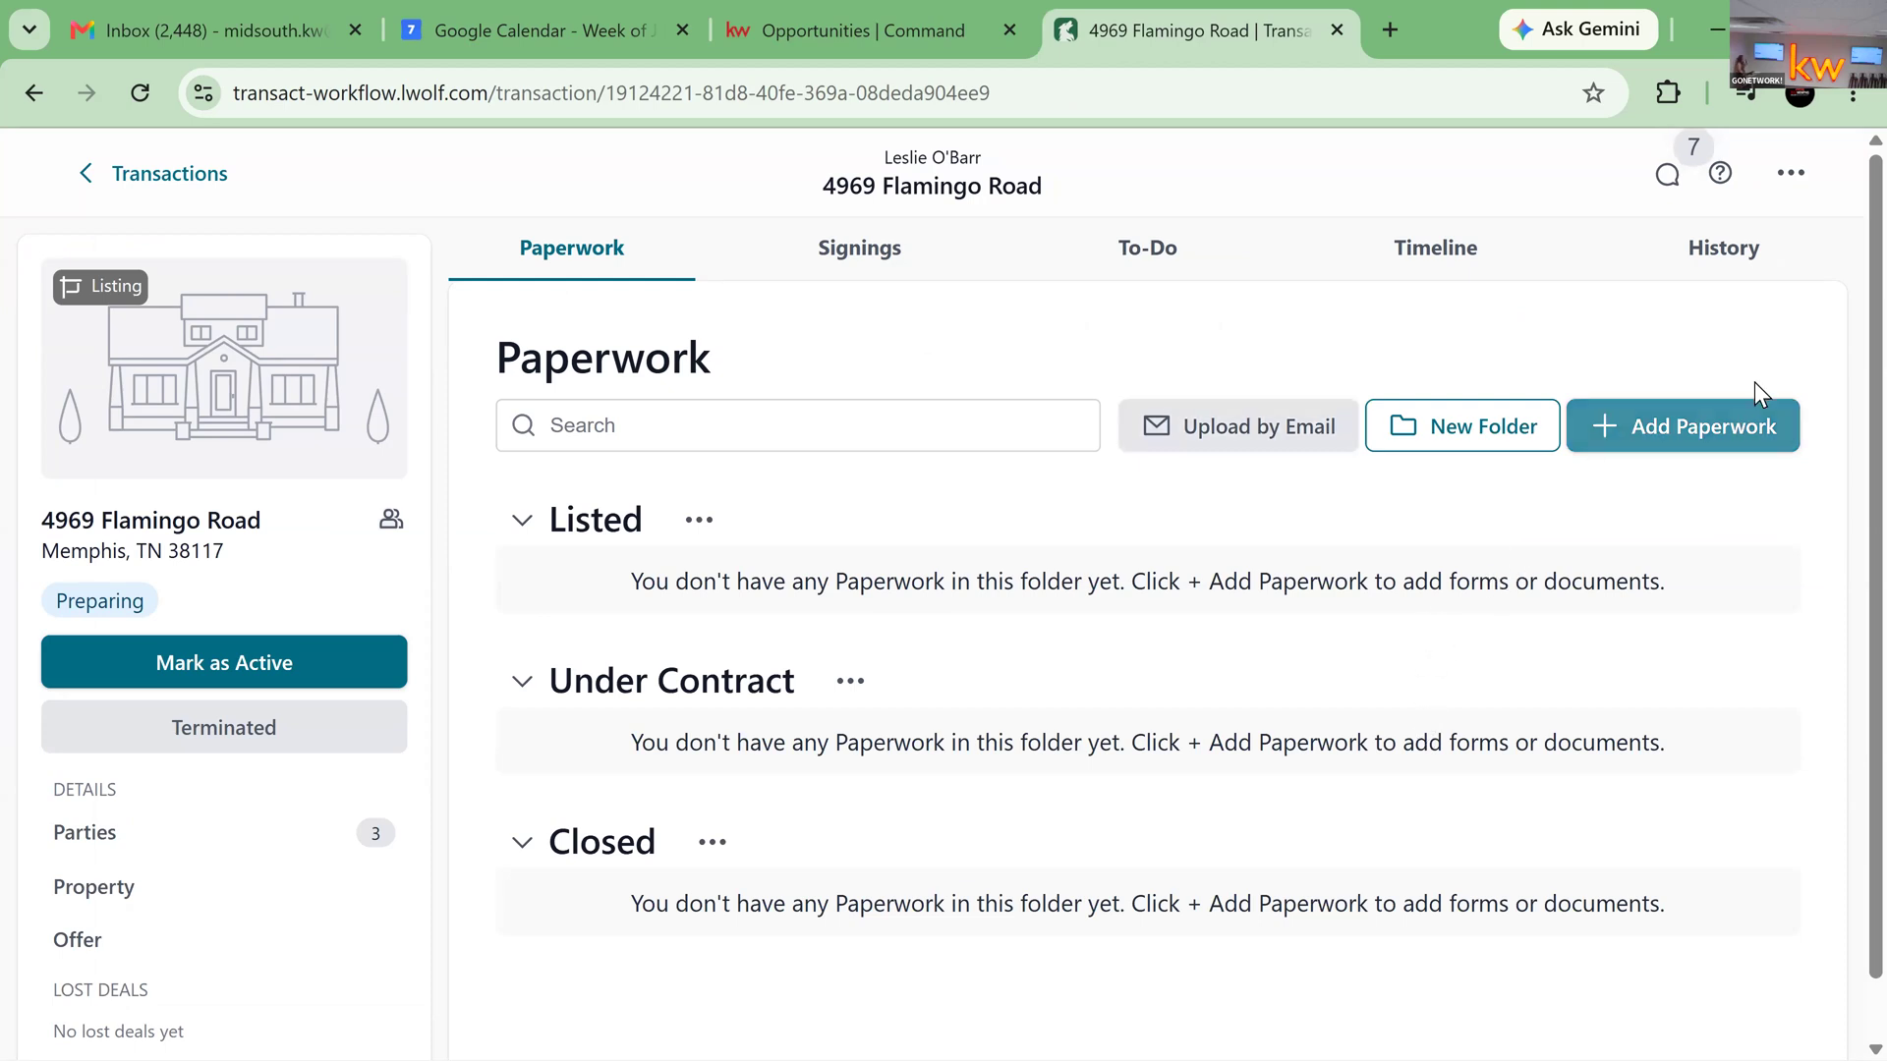
- Browse the form libraries in the Add Paperwork dialog, then close it without adding anything
click(1641, 438)
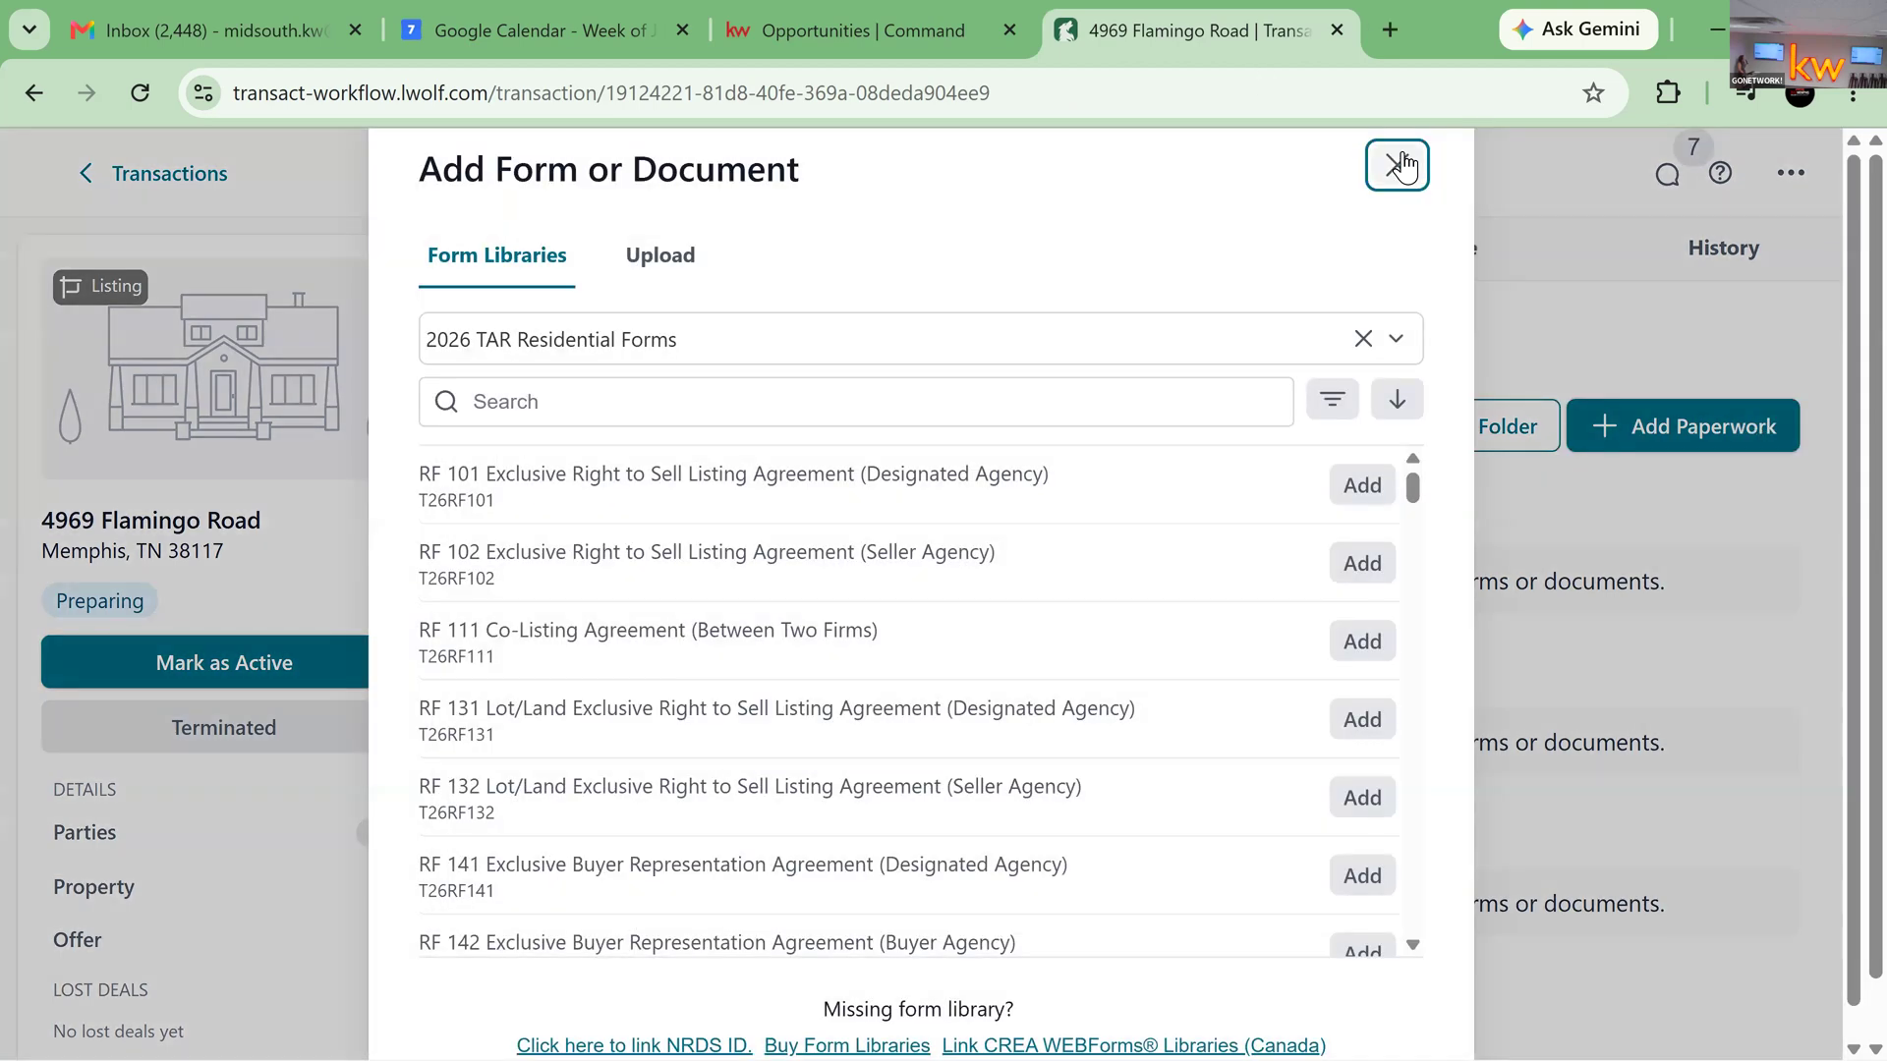
click(1228, 350)
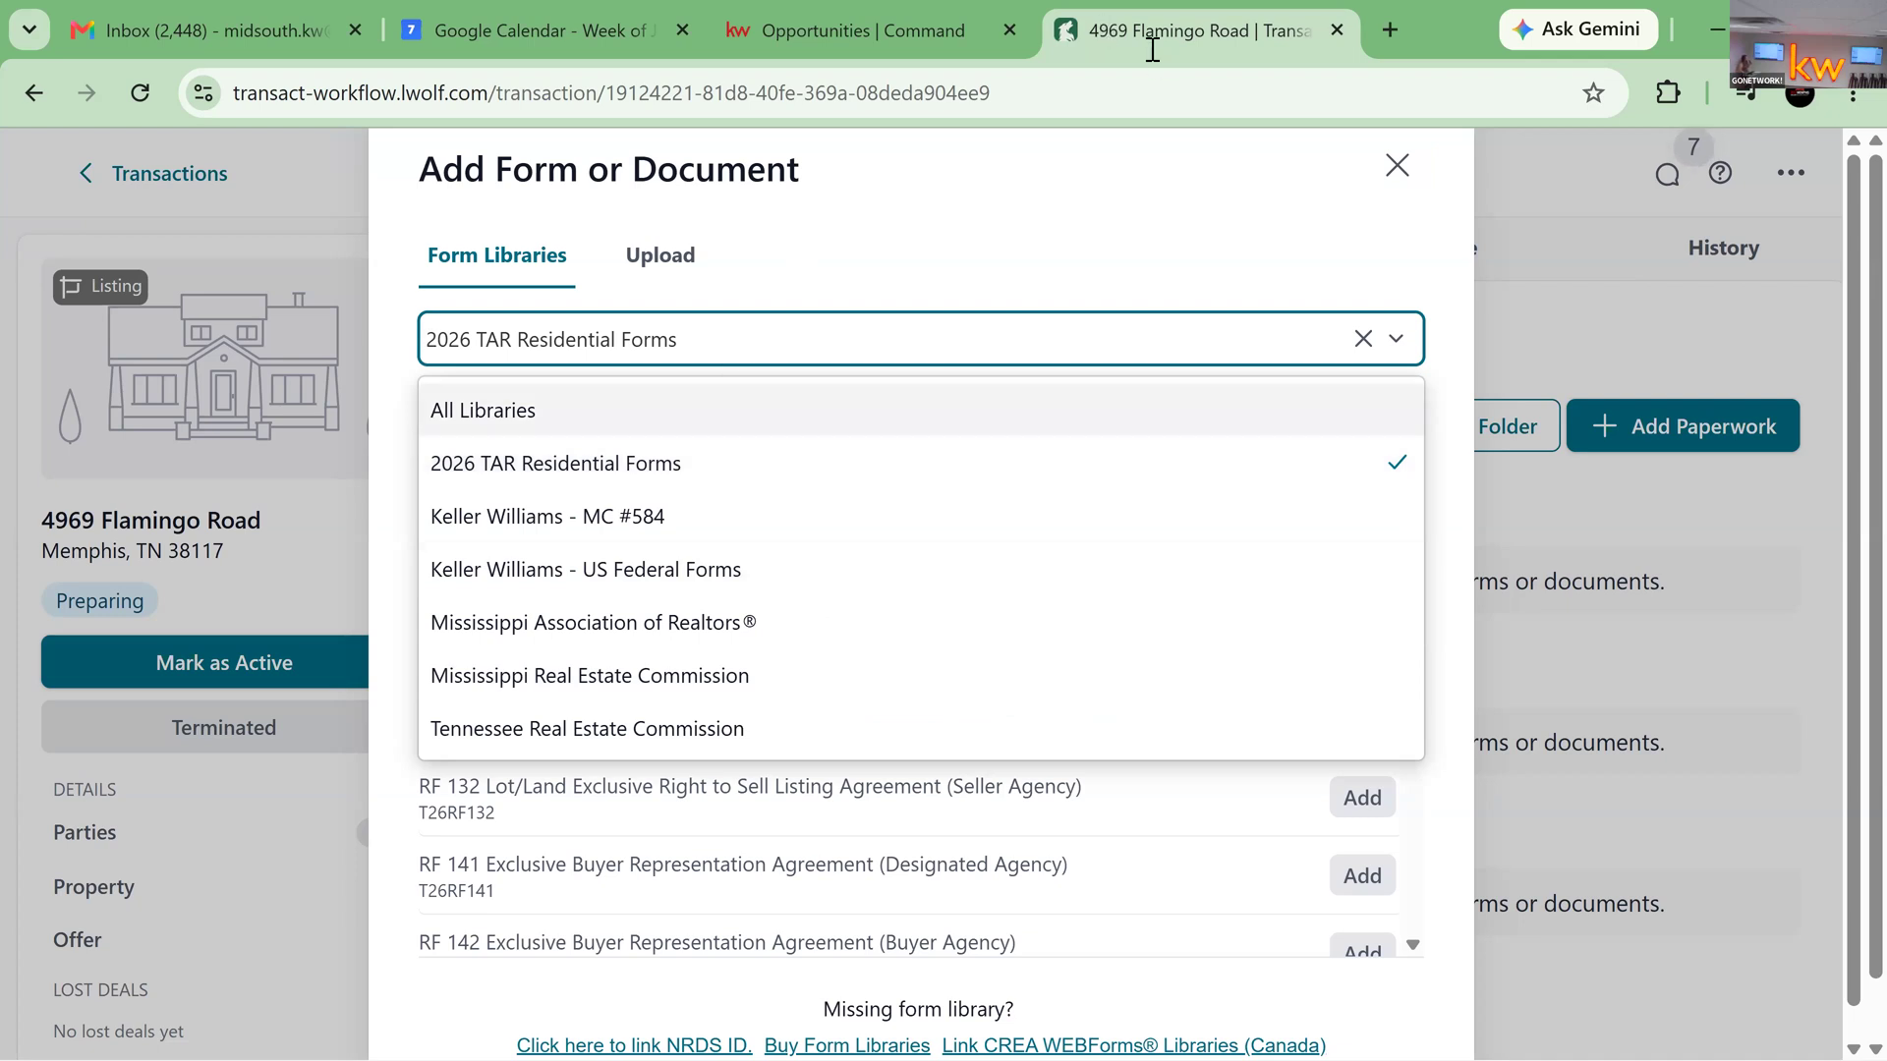
click(1388, 179)
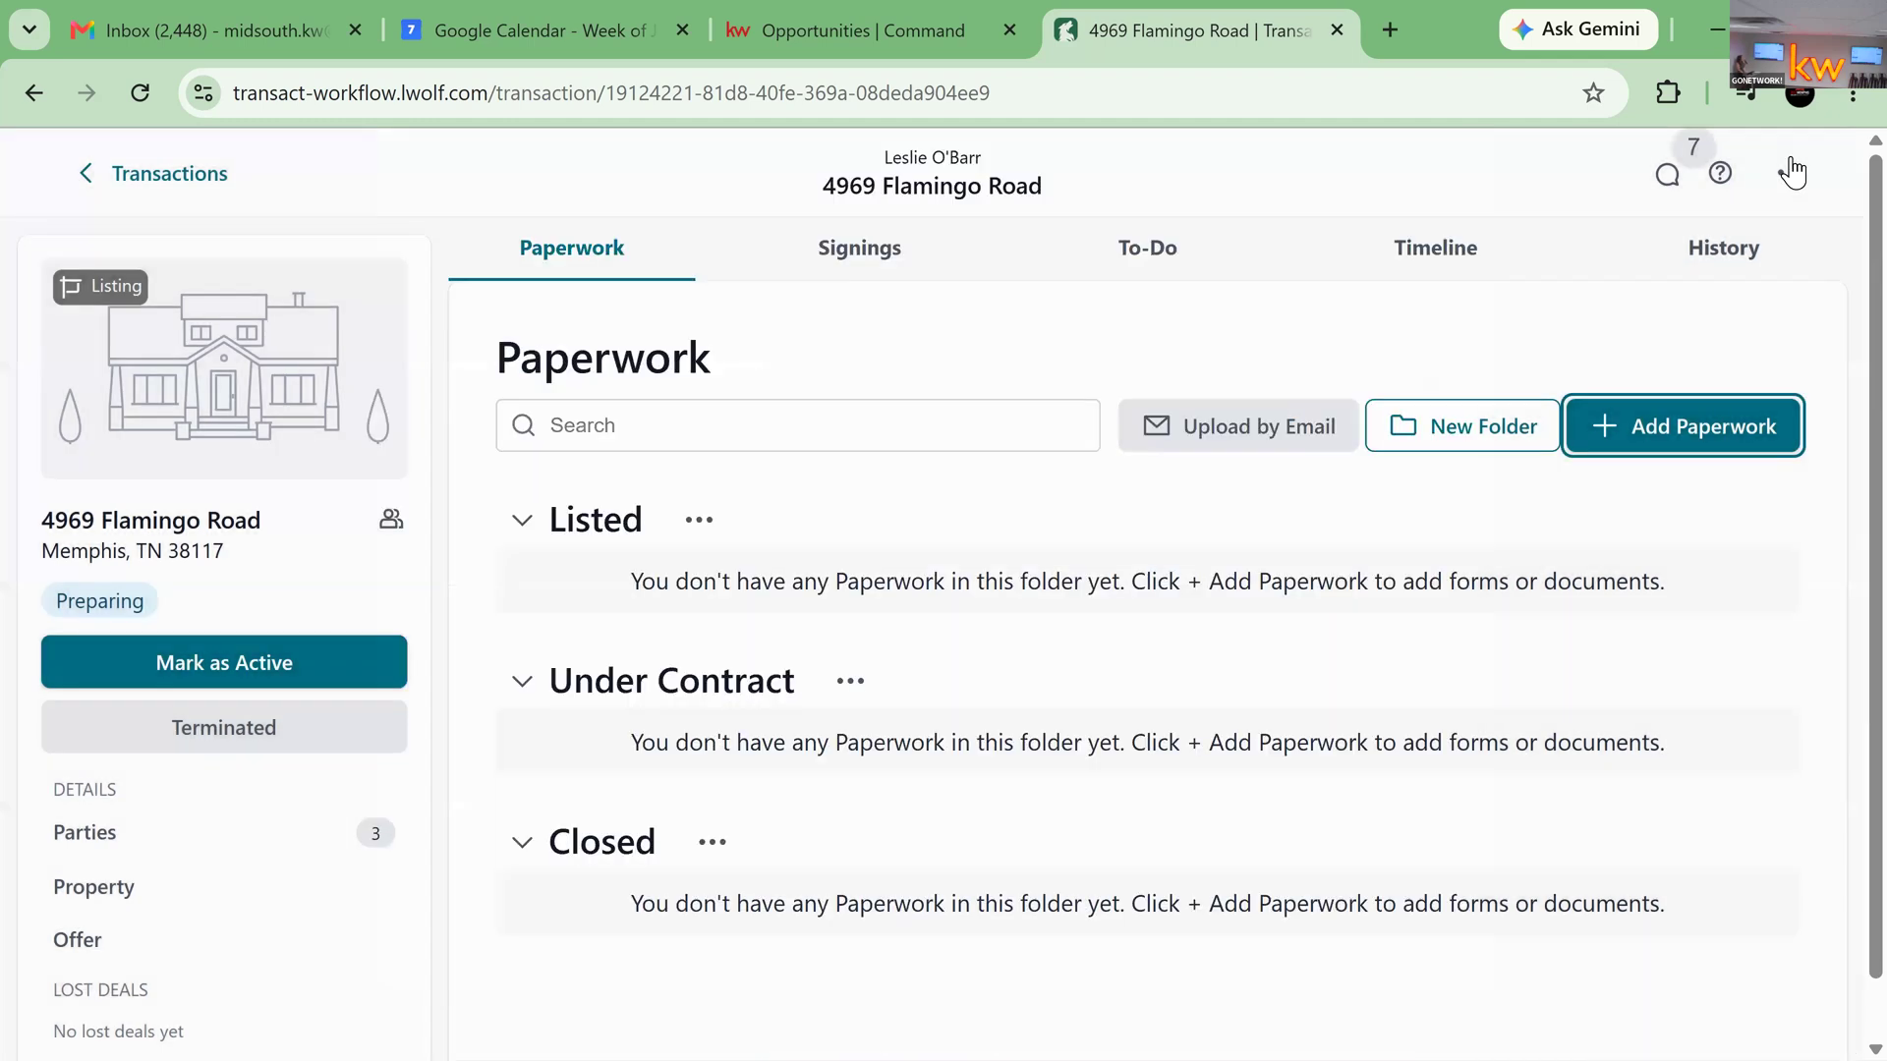
click(1783, 175)
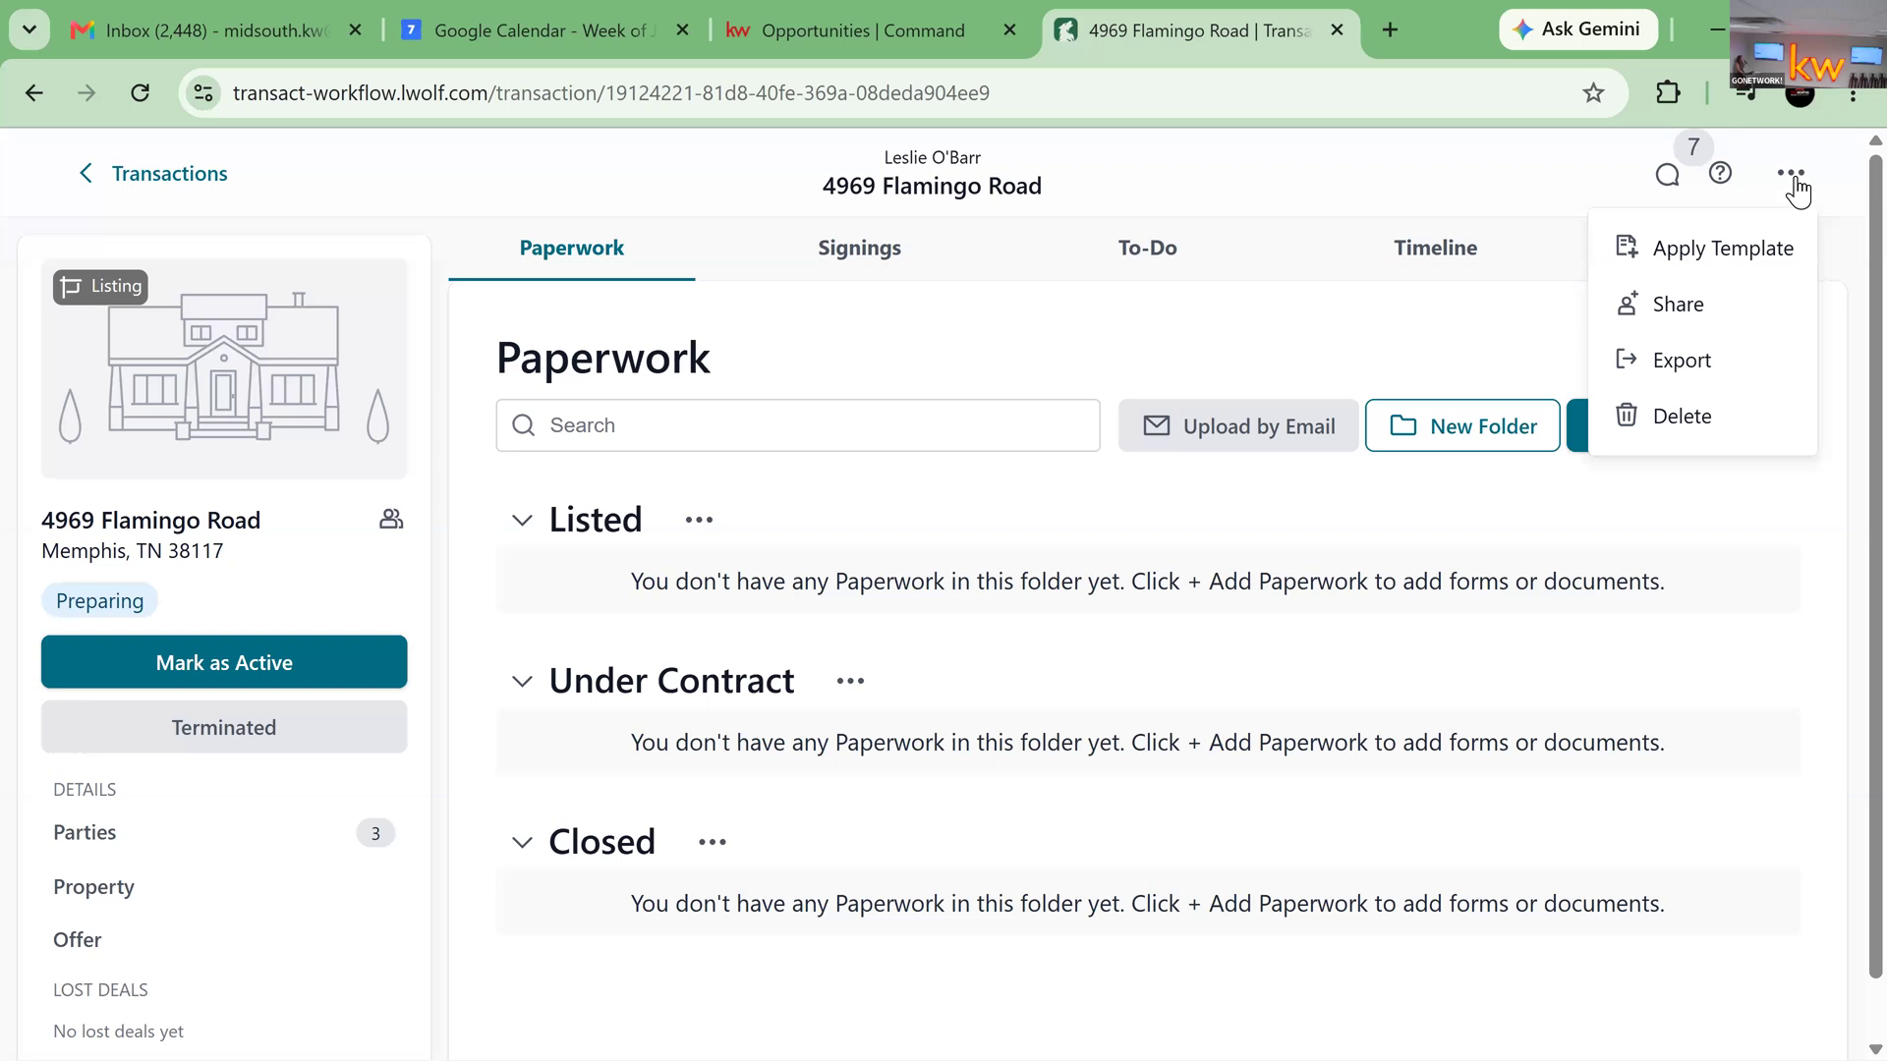
- Apply the TN Residential Listing template, filling the Listed folder with forms like KW 584 and RF 101
click(1781, 253)
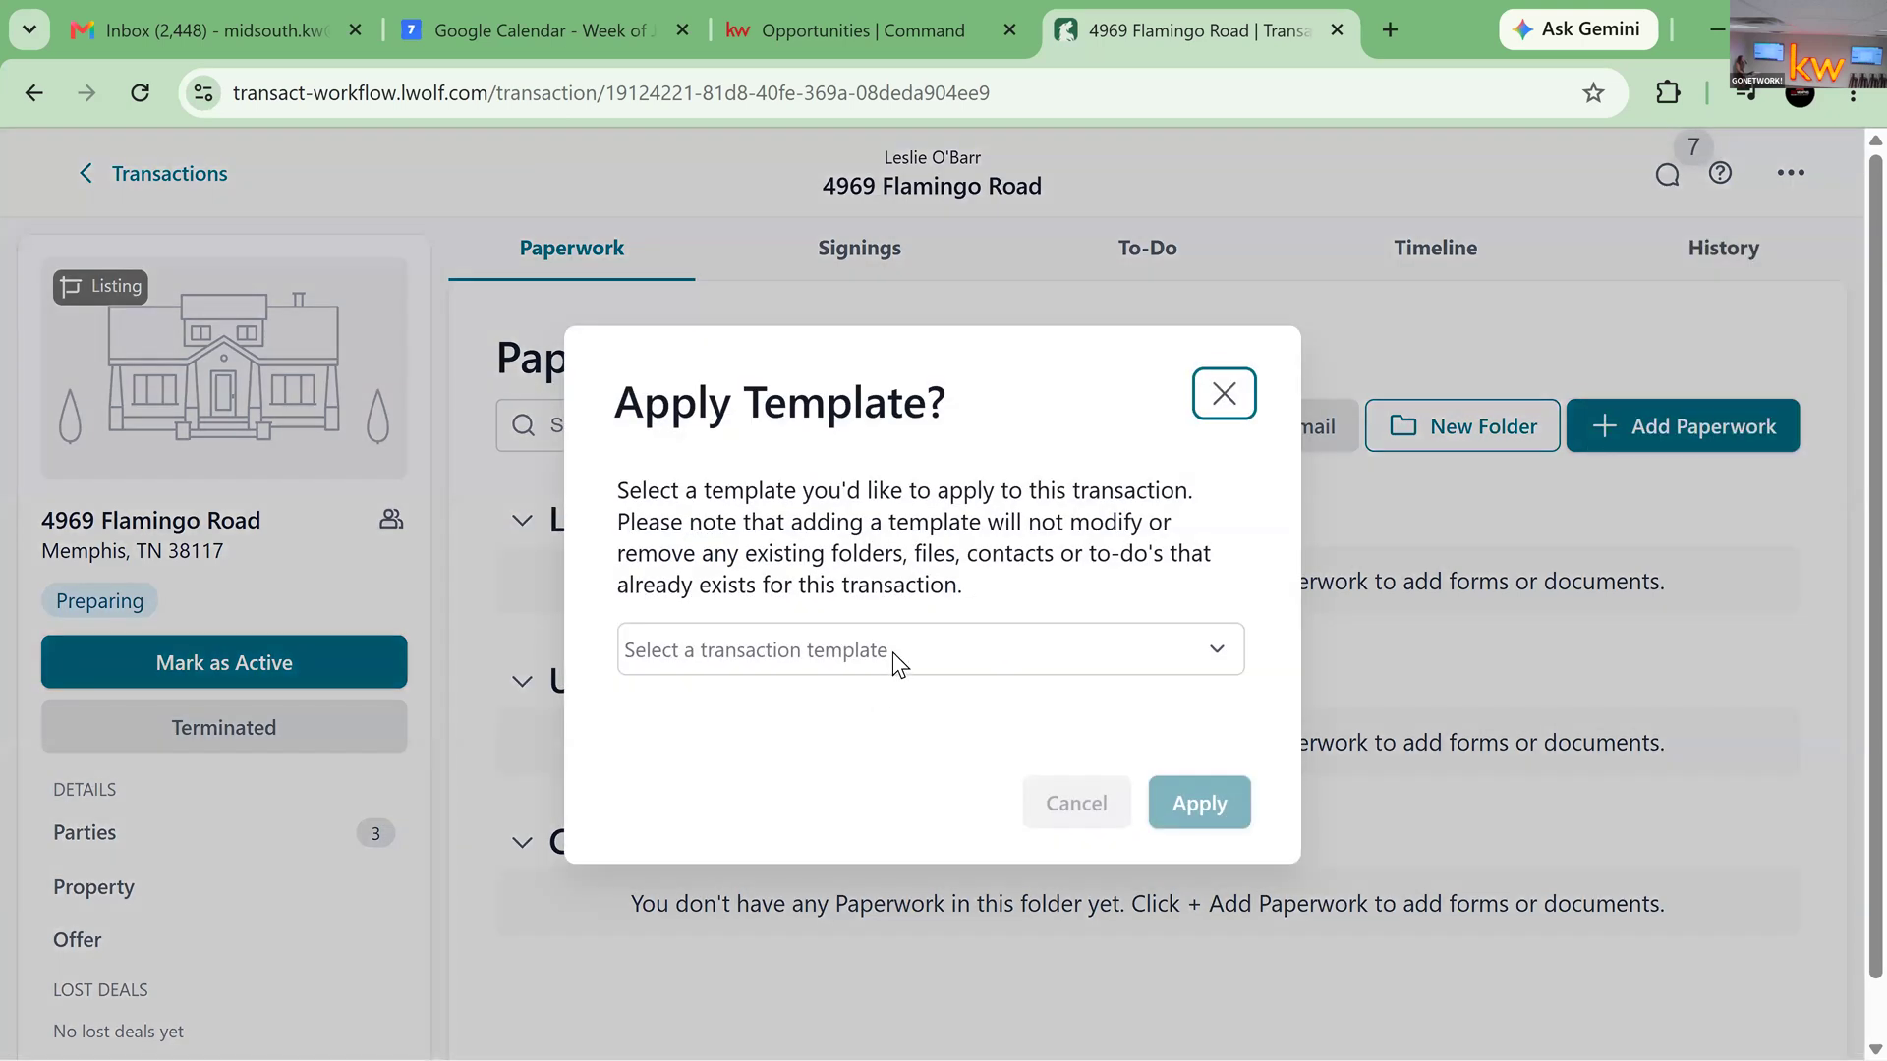
click(893, 652)
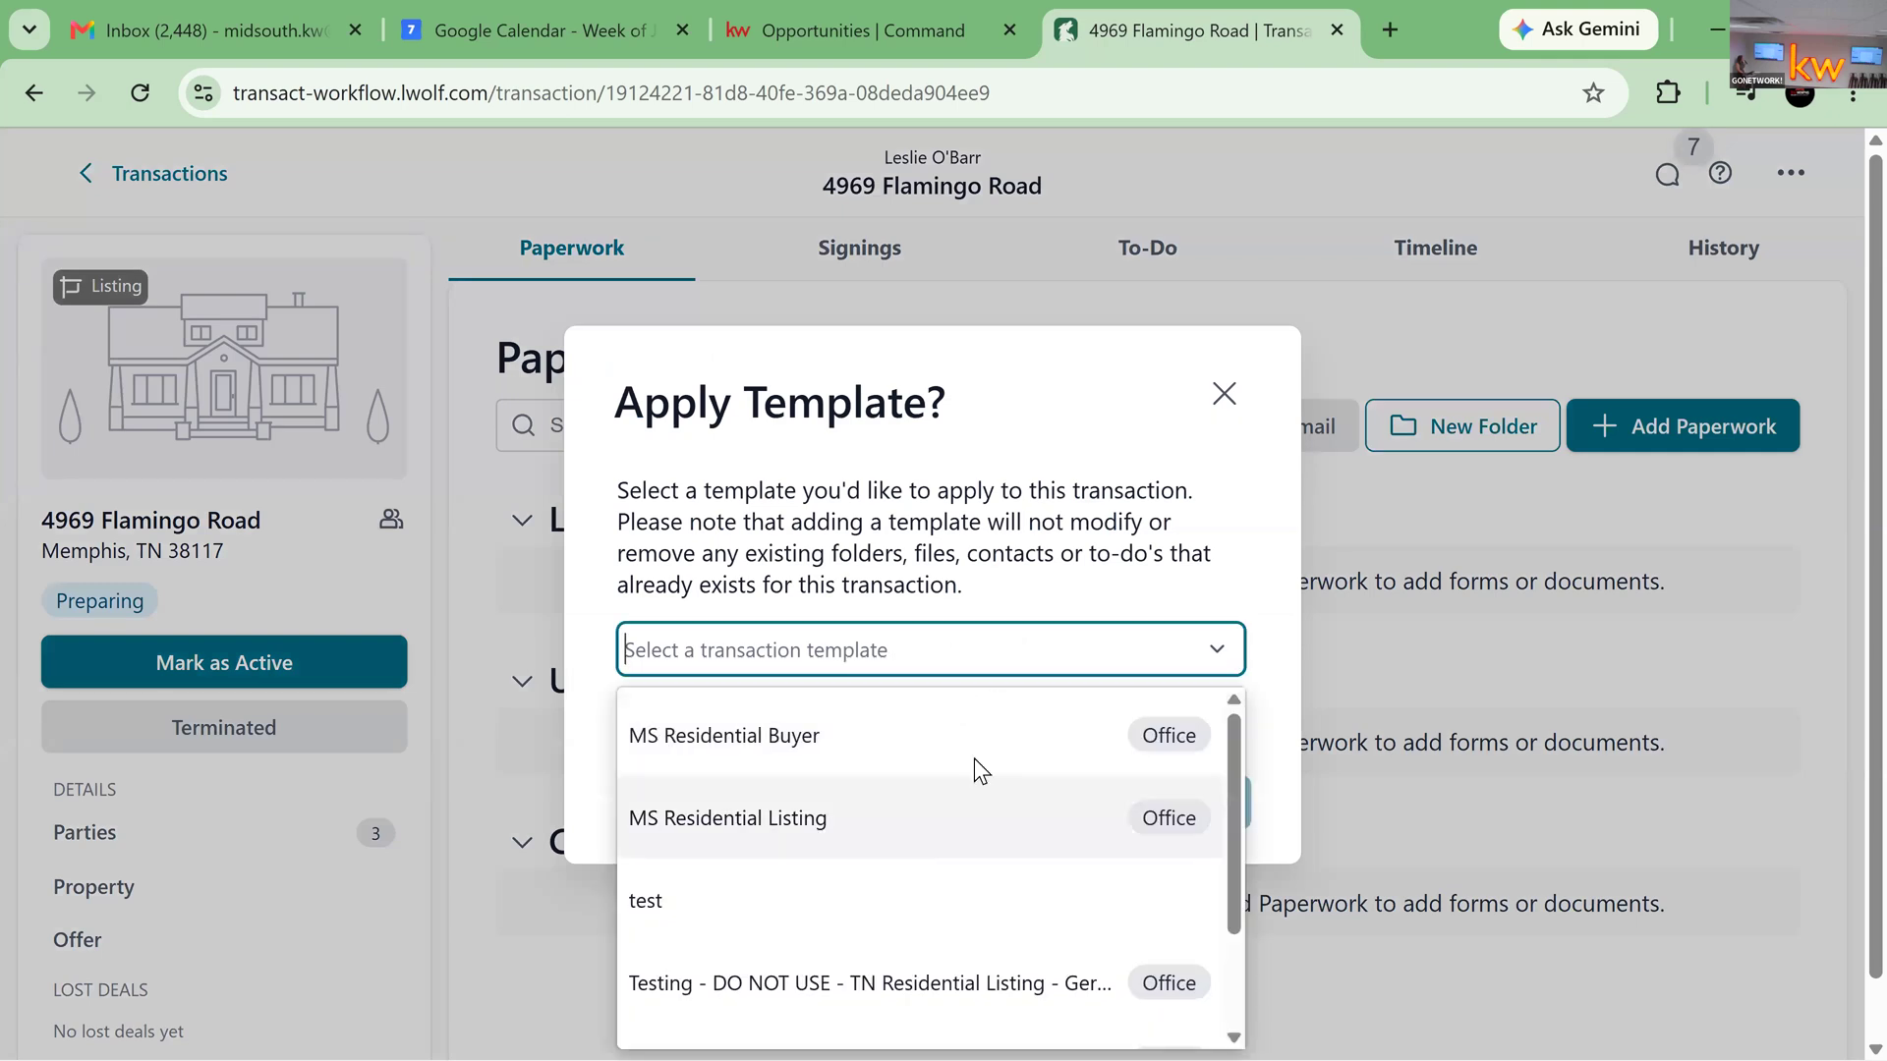
click(1101, 487)
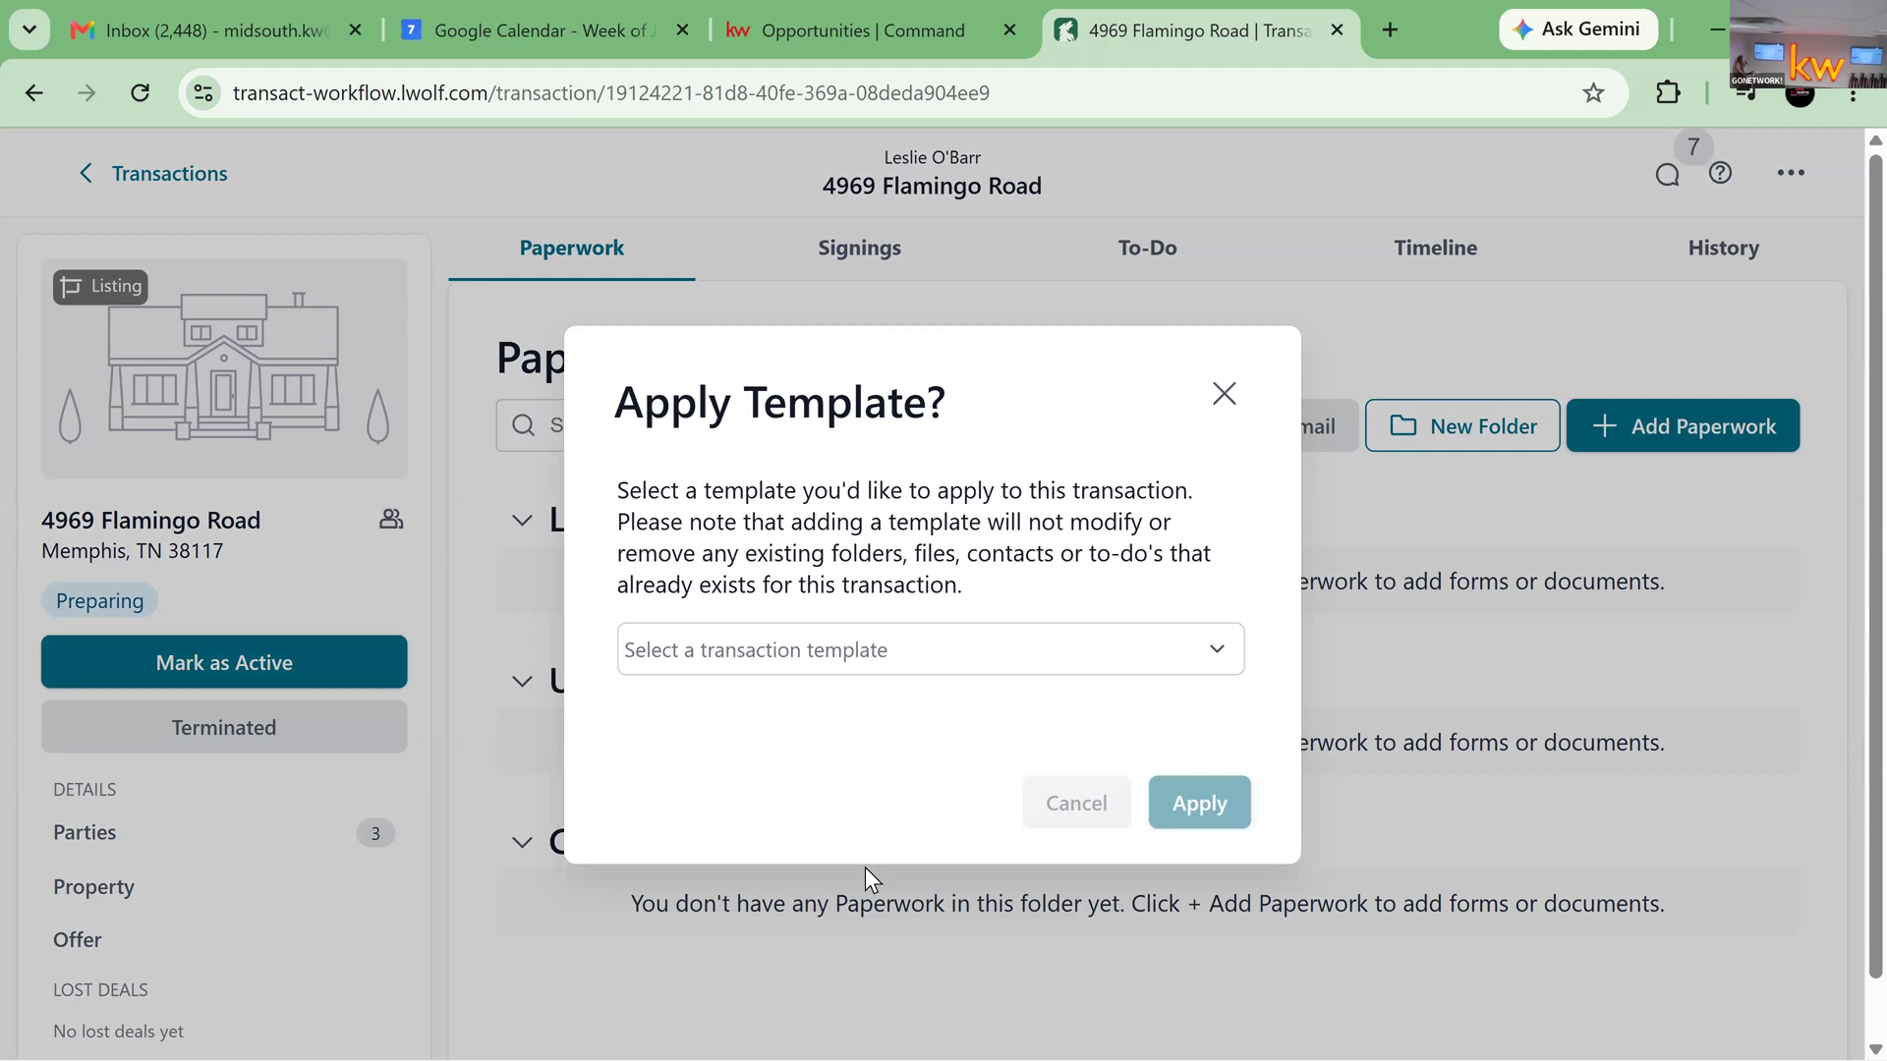
click(934, 651)
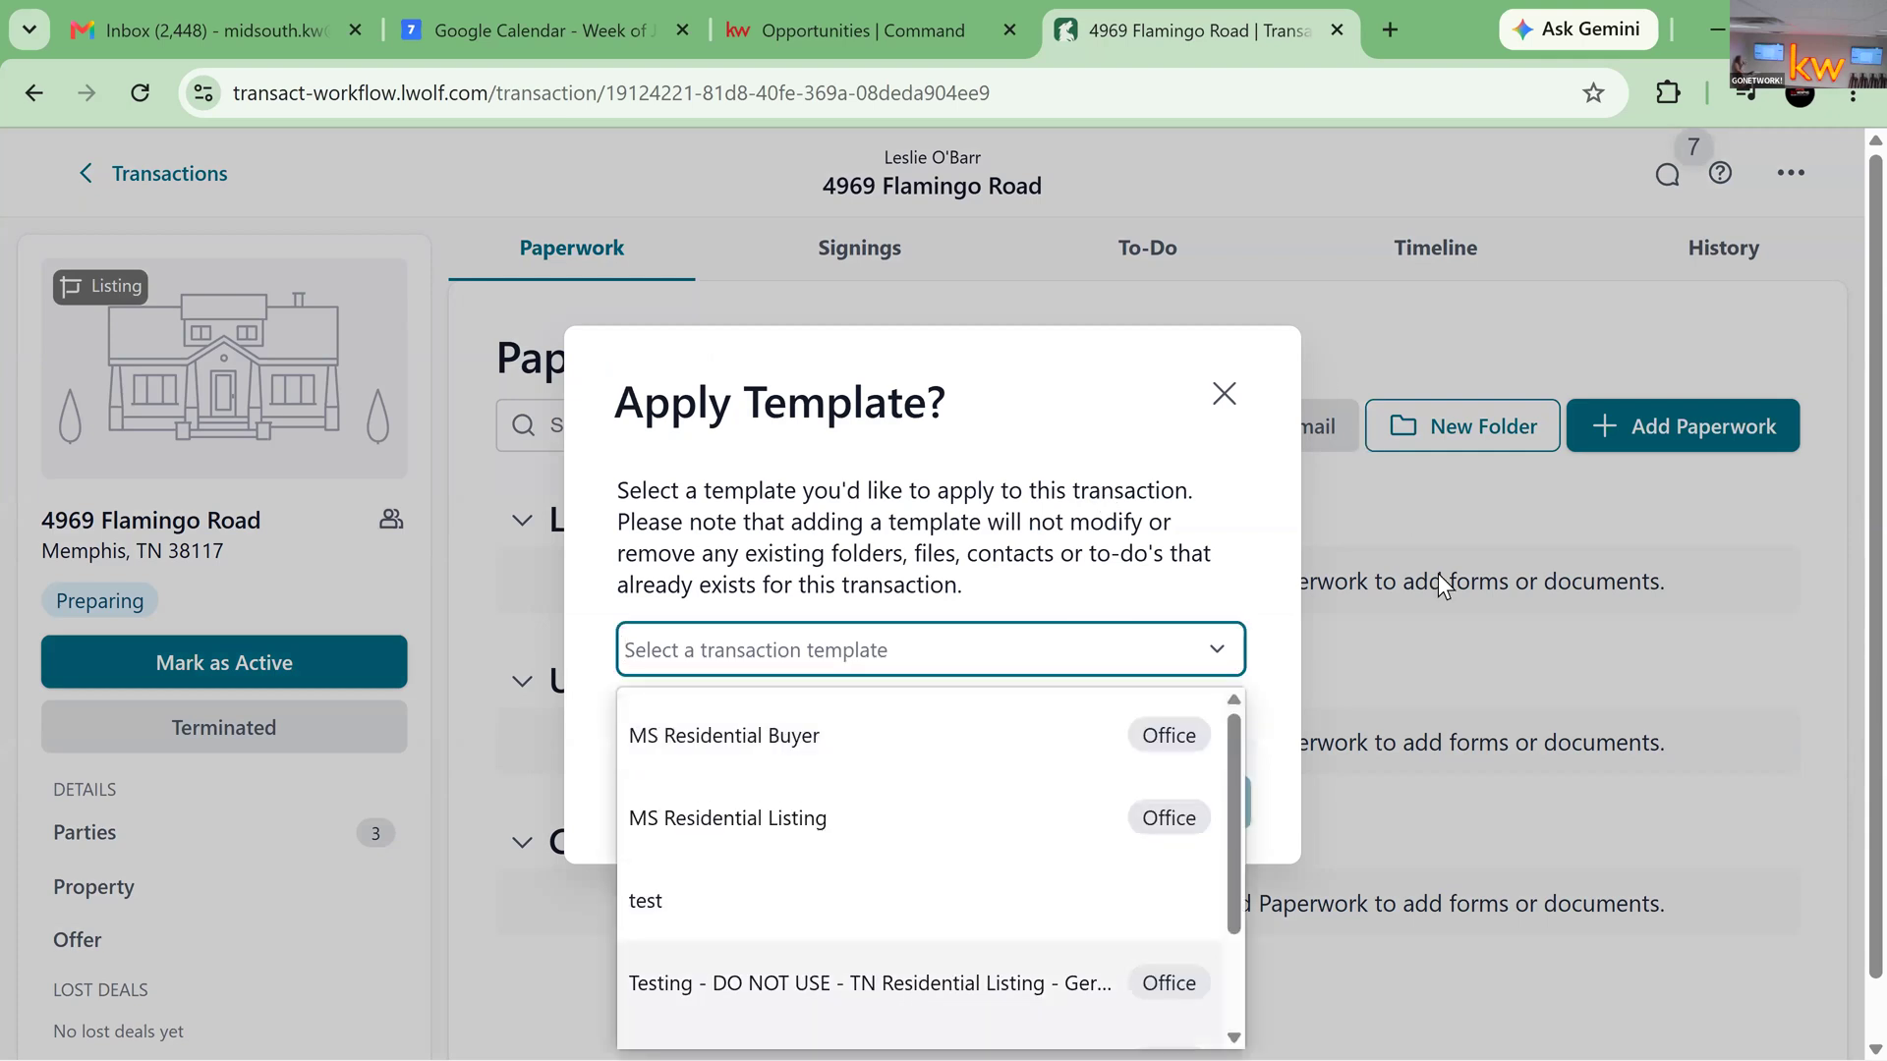
scroll(596, 1018, down, 1)
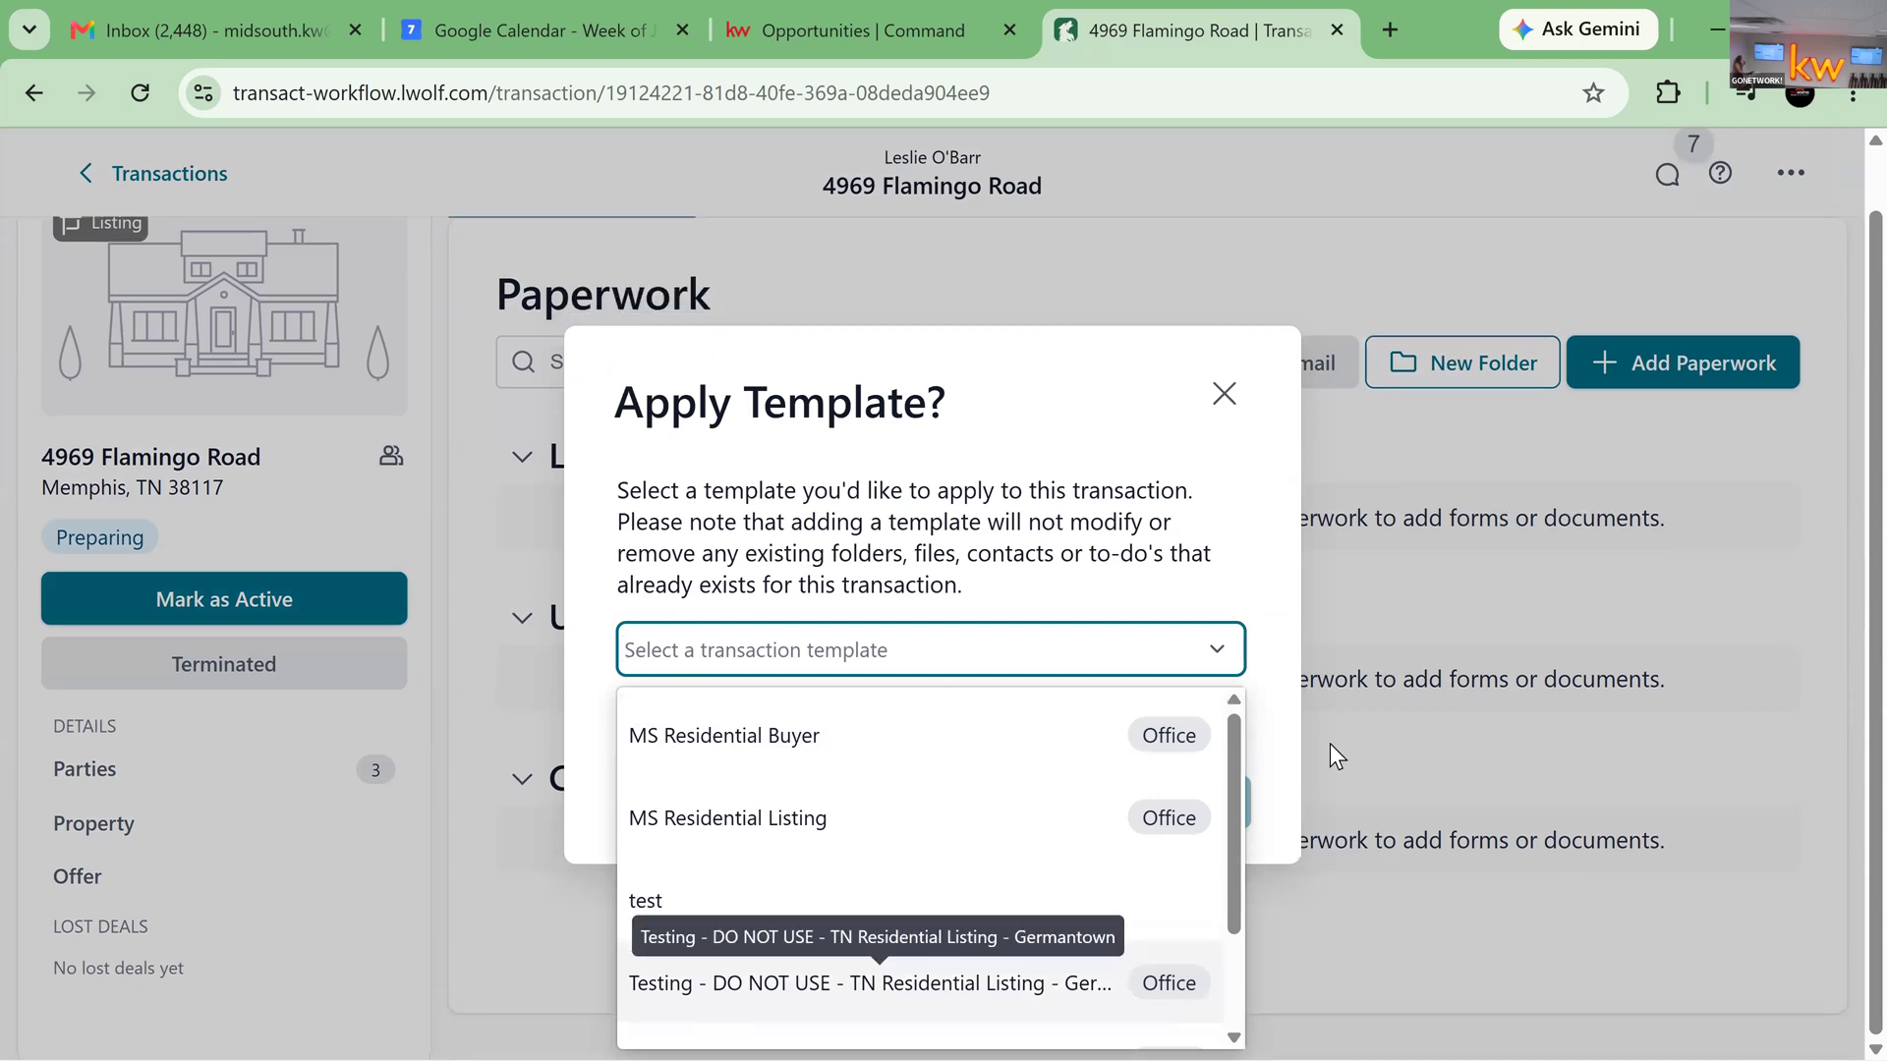
scroll(1179, 944, down, 2)
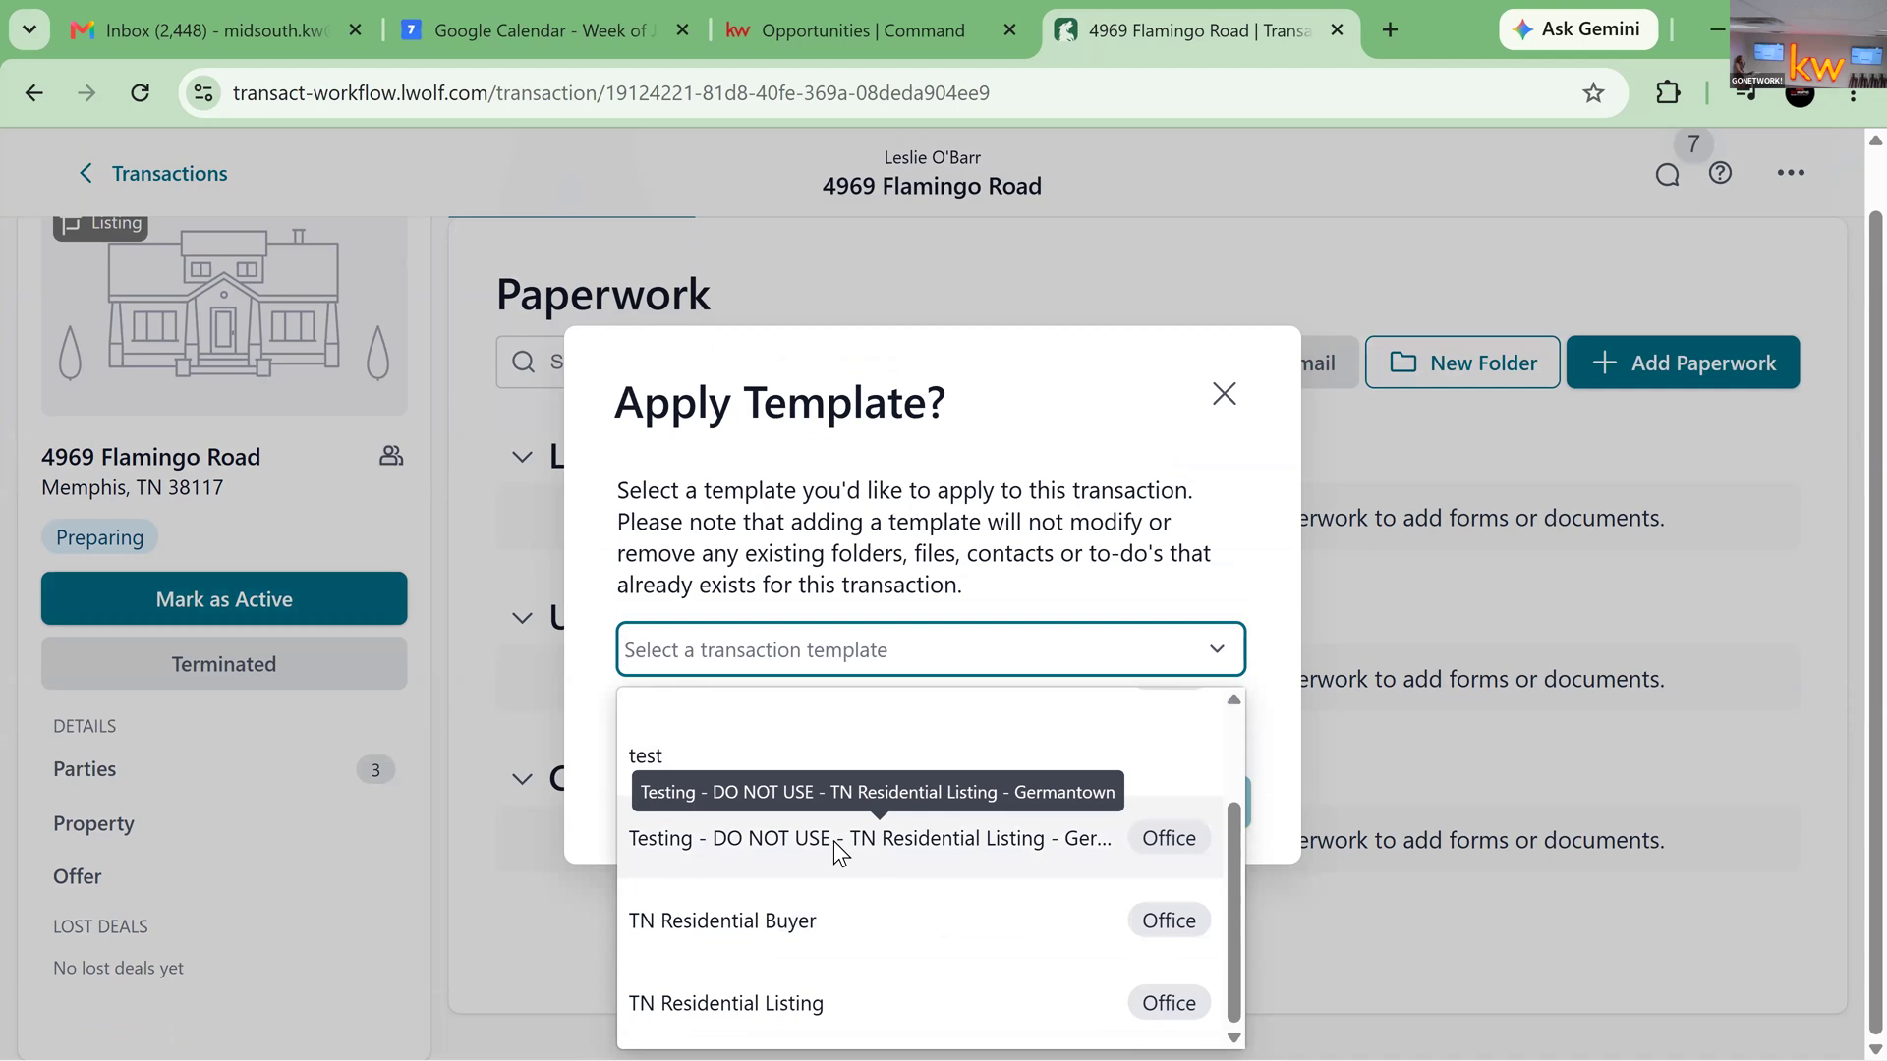
click(839, 1012)
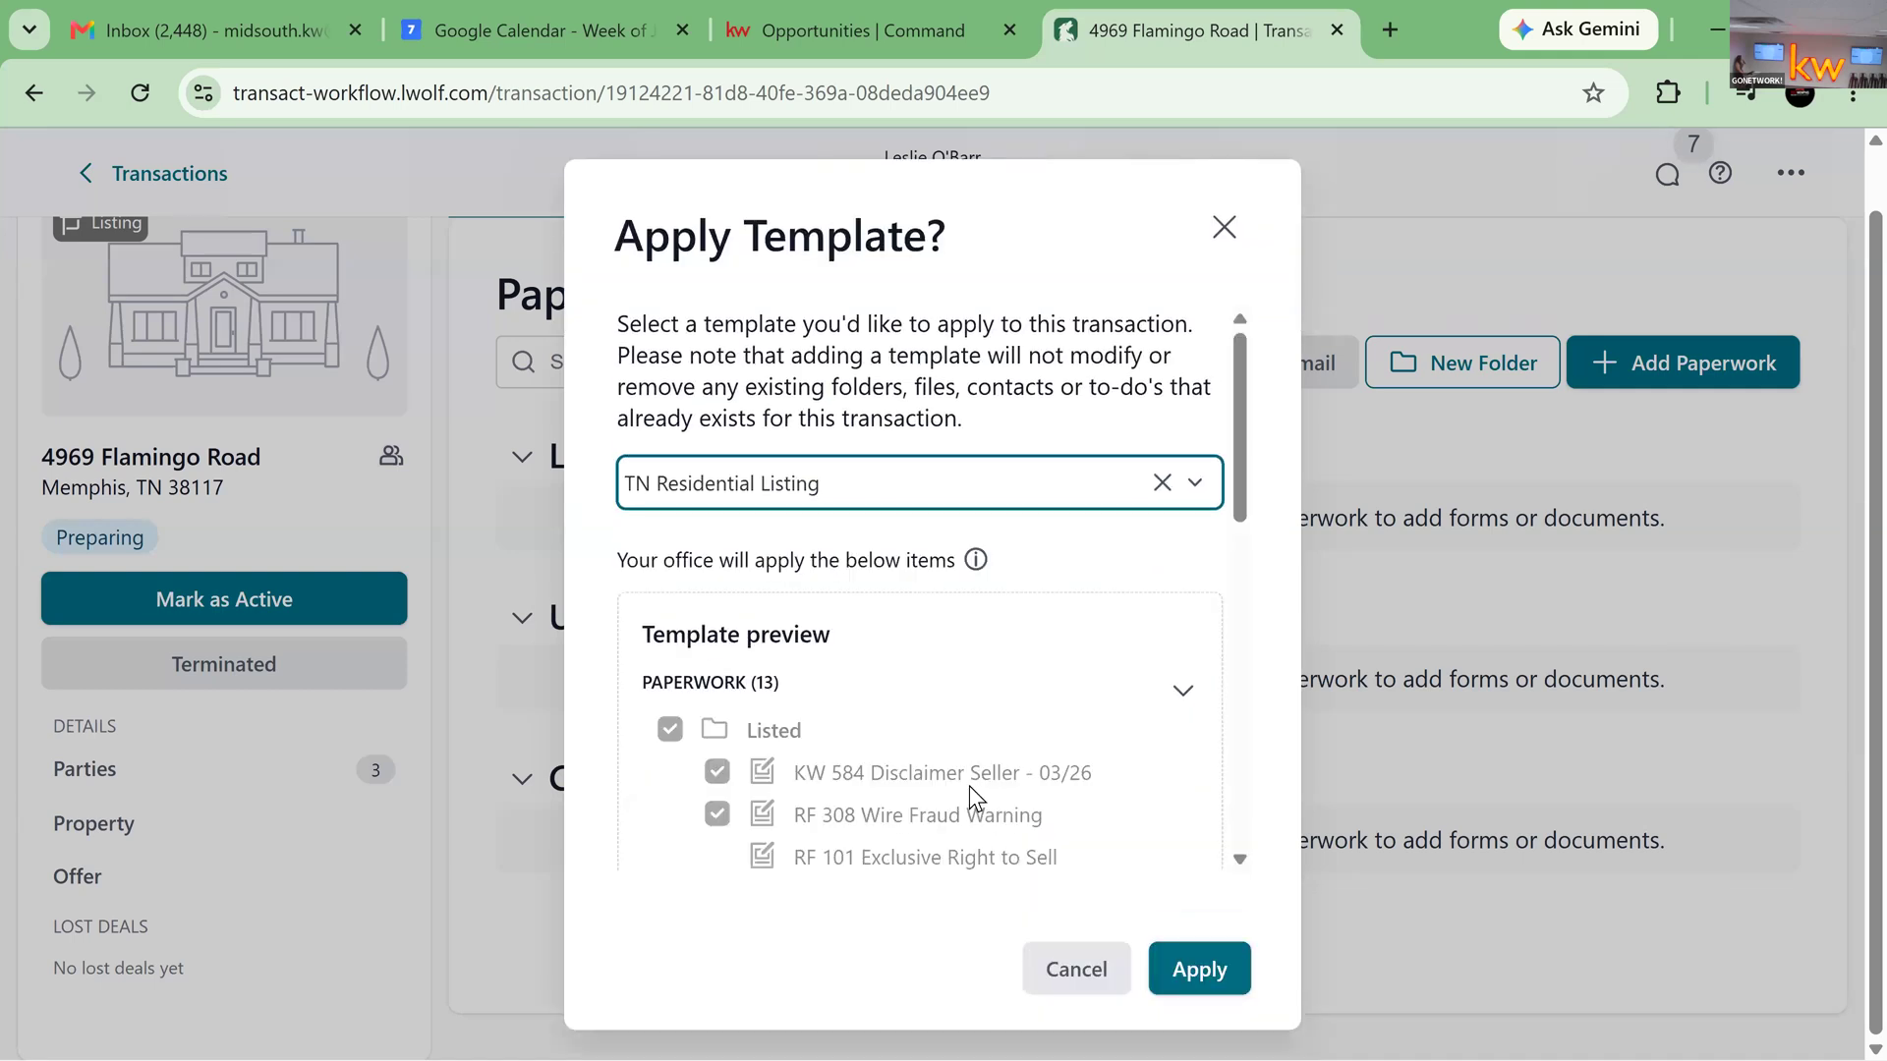
scroll(963, 787, up, 1)
scroll(986, 676, down, 8)
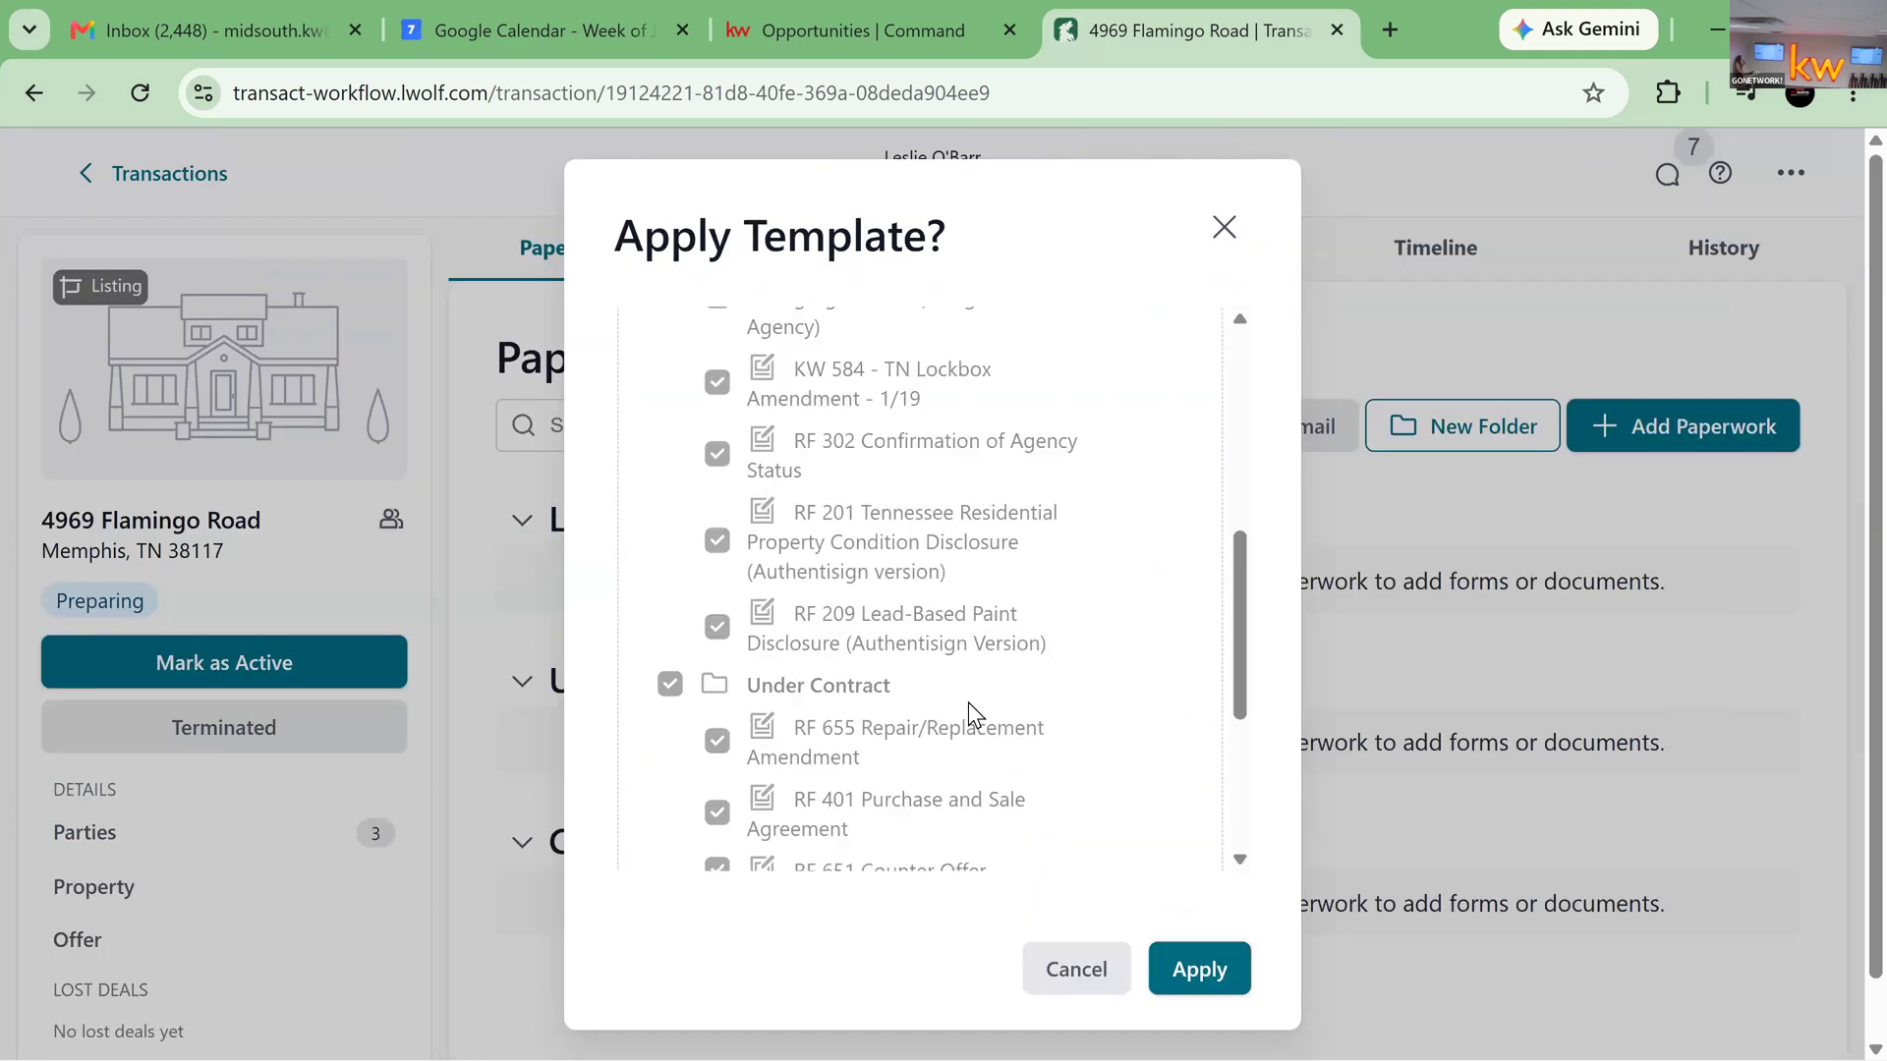
scroll(927, 749, down, 3)
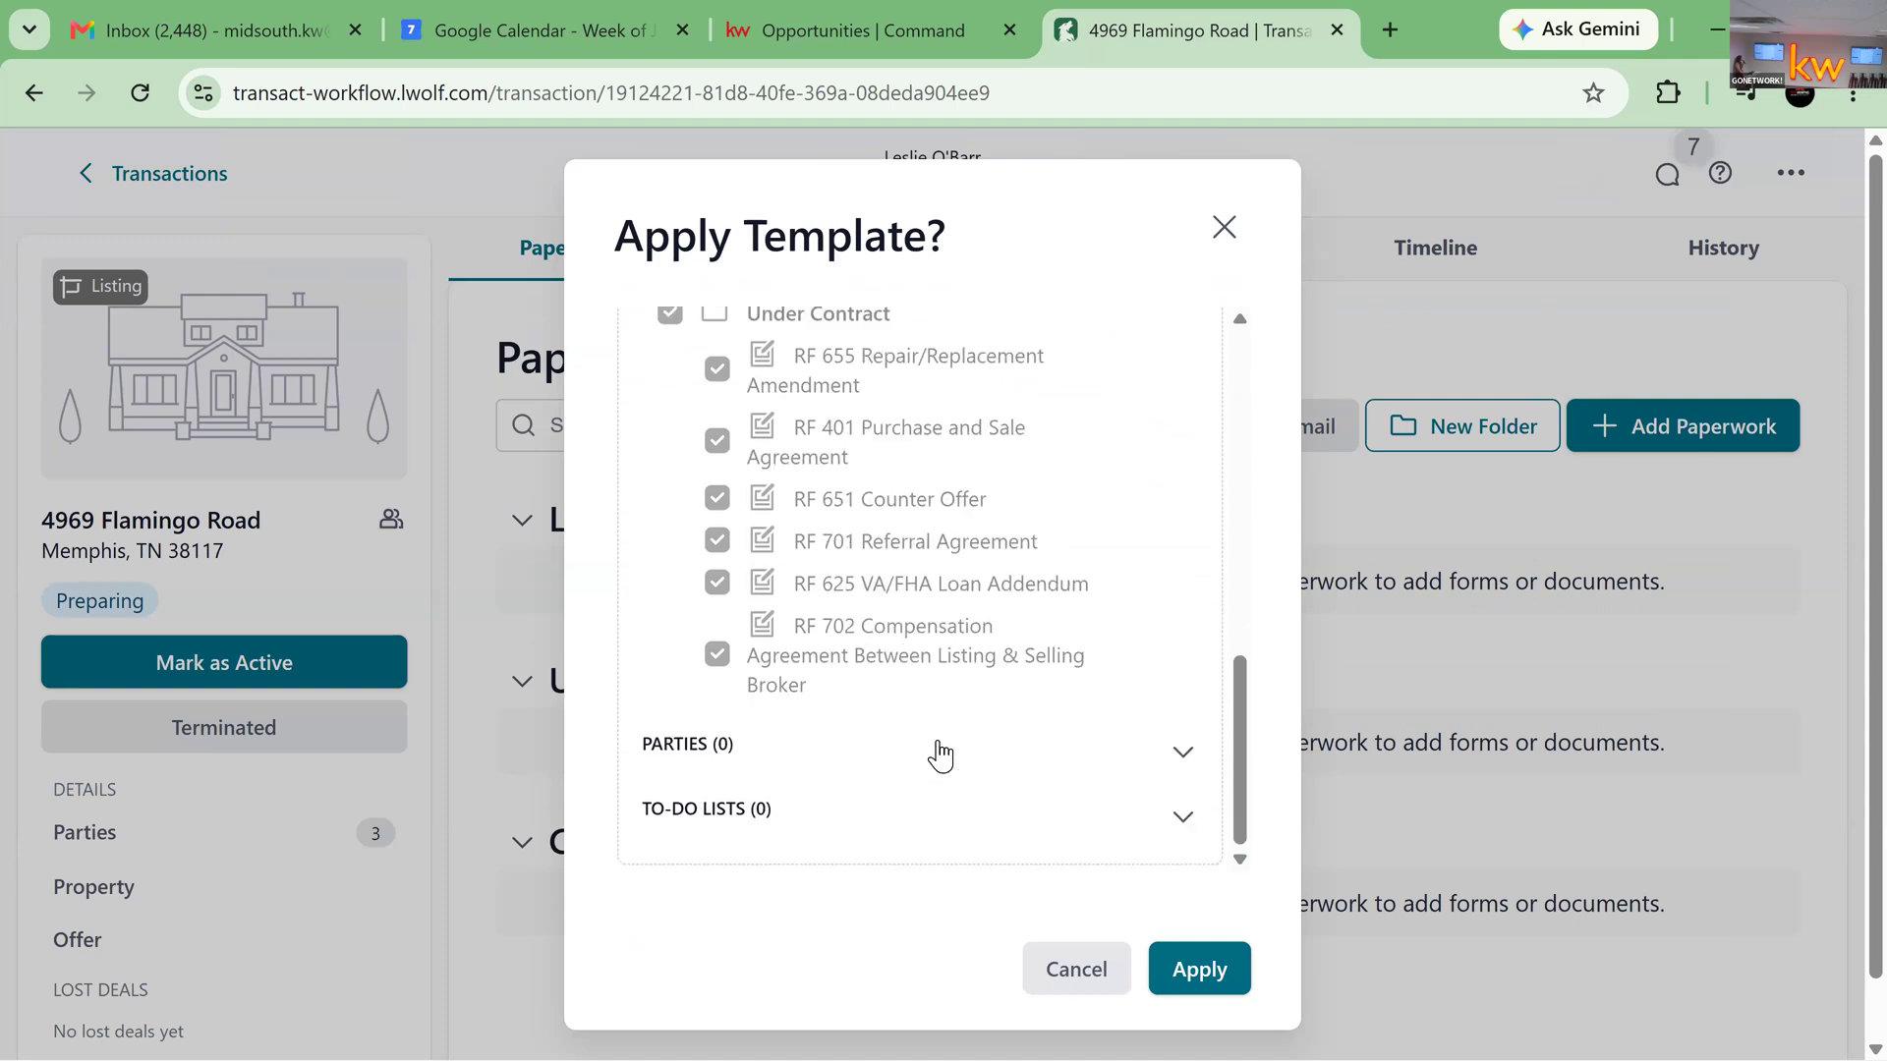
click(1238, 973)
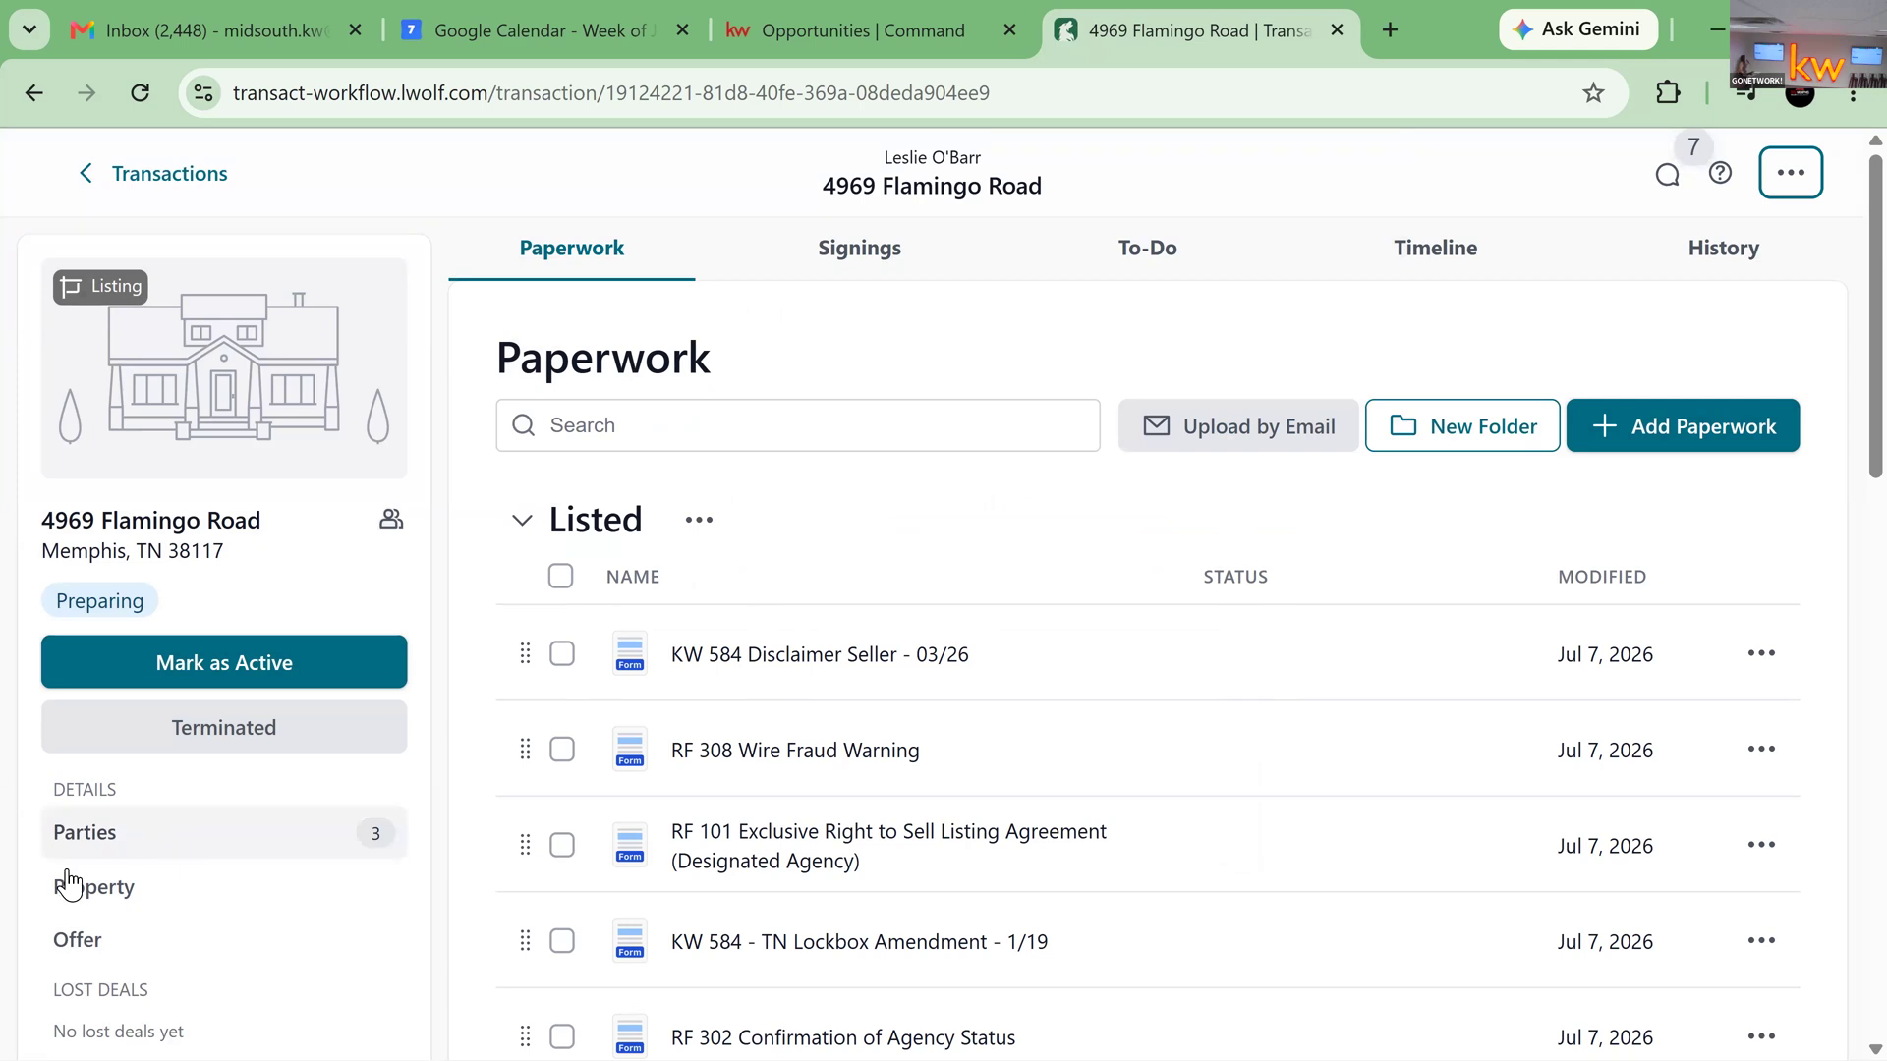
- Open the Transaction Parties list (seller, listing agent, listing broker) and bring up Add Party
click(88, 848)
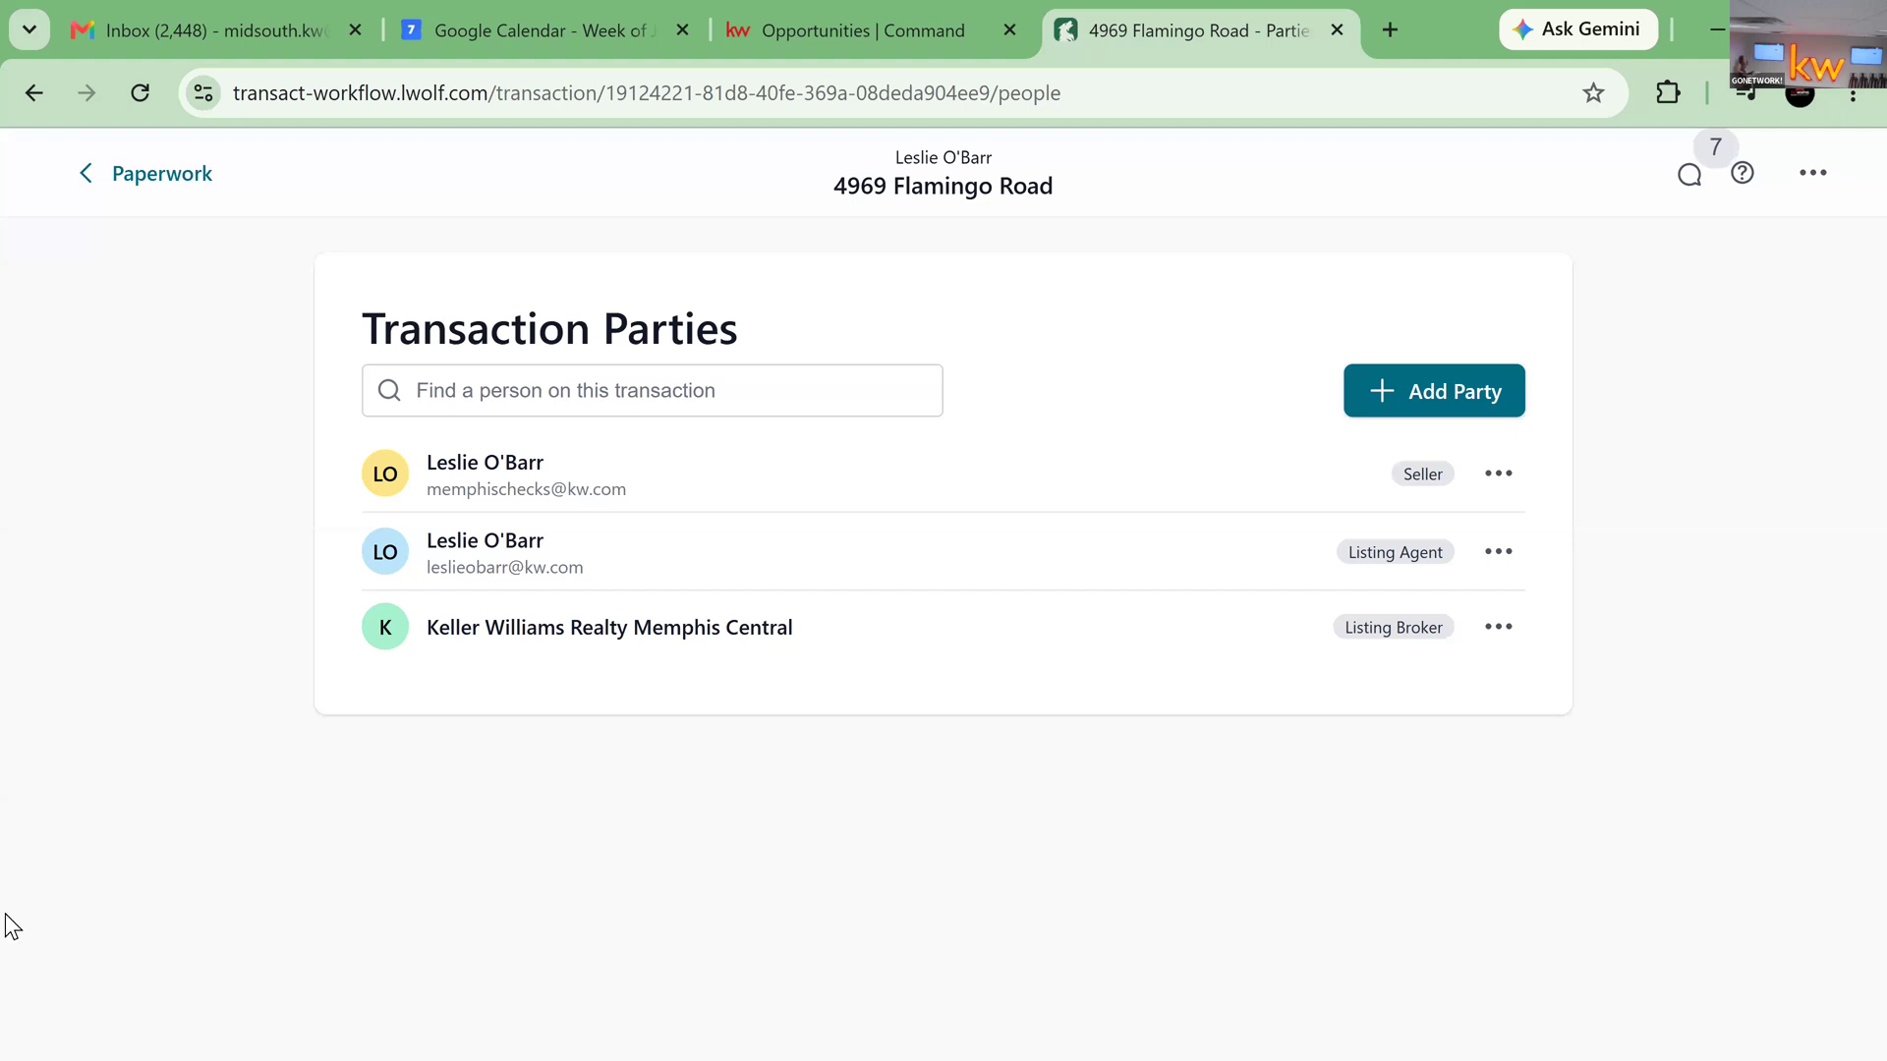
click(148, 175)
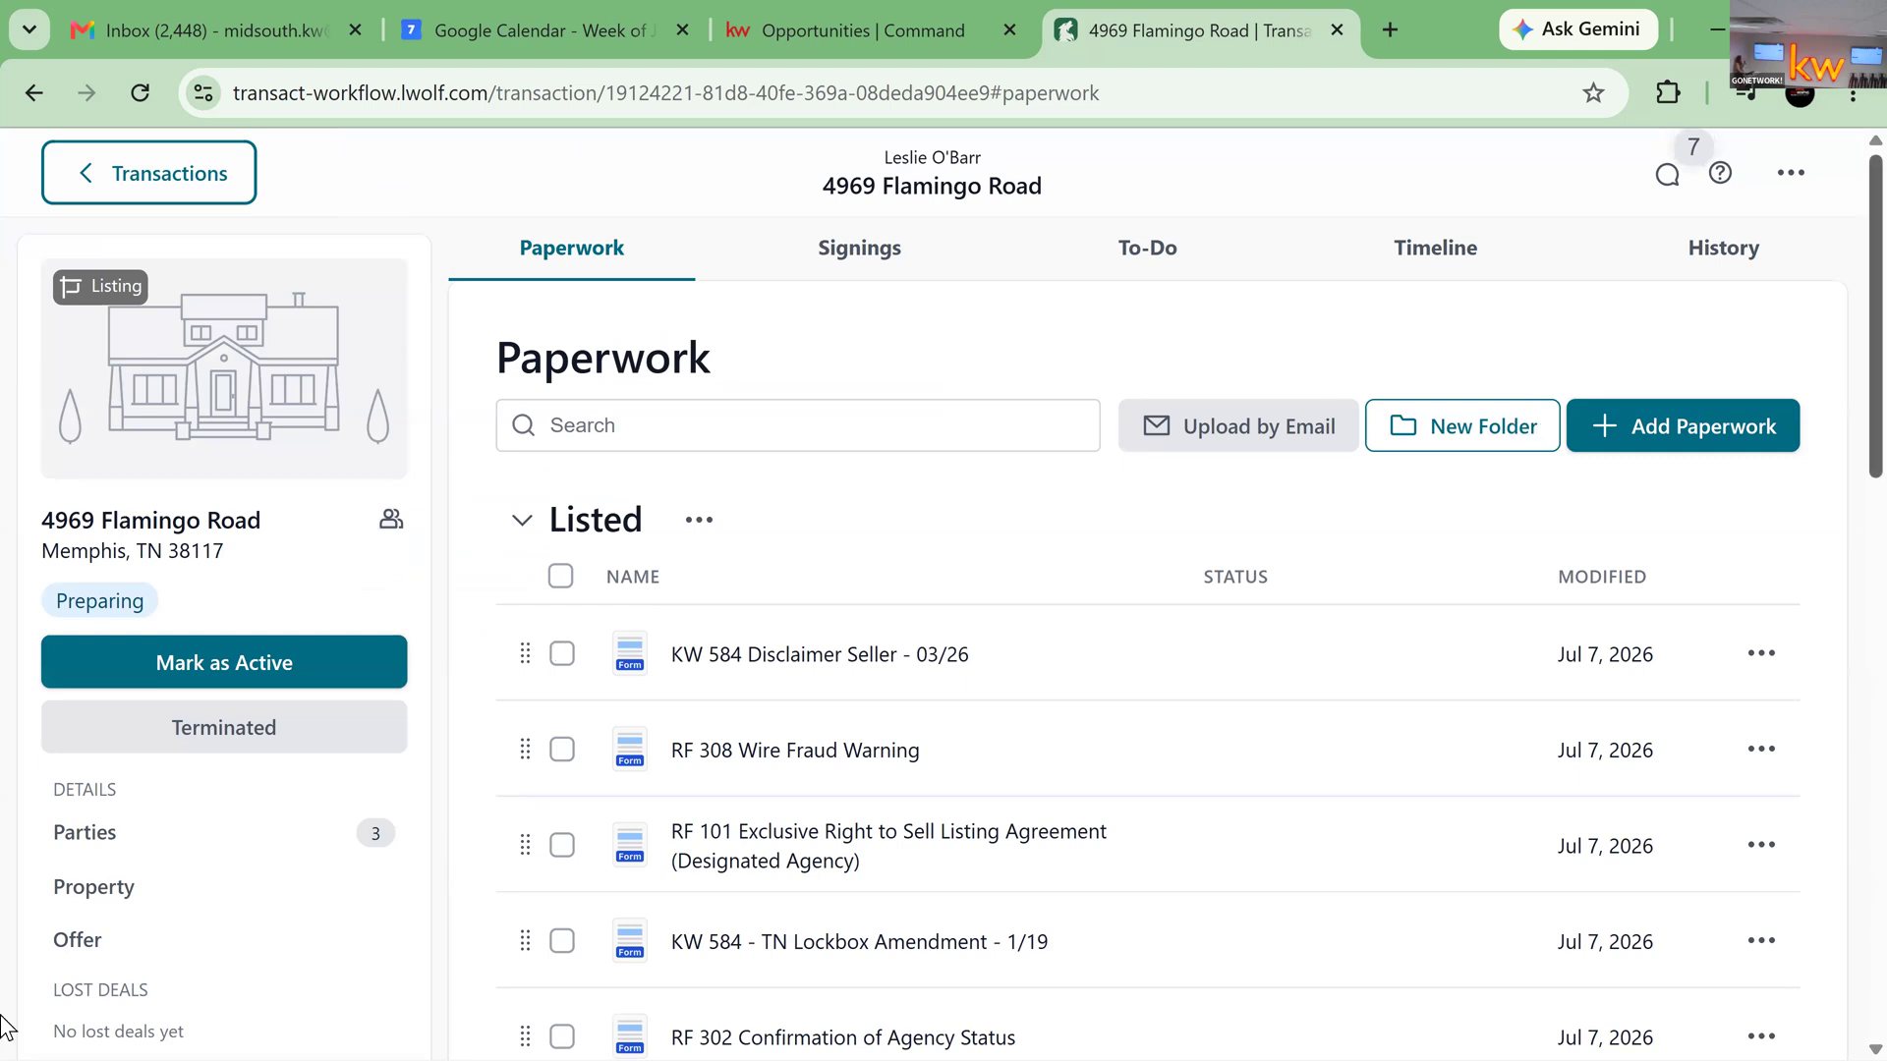
click(80, 835)
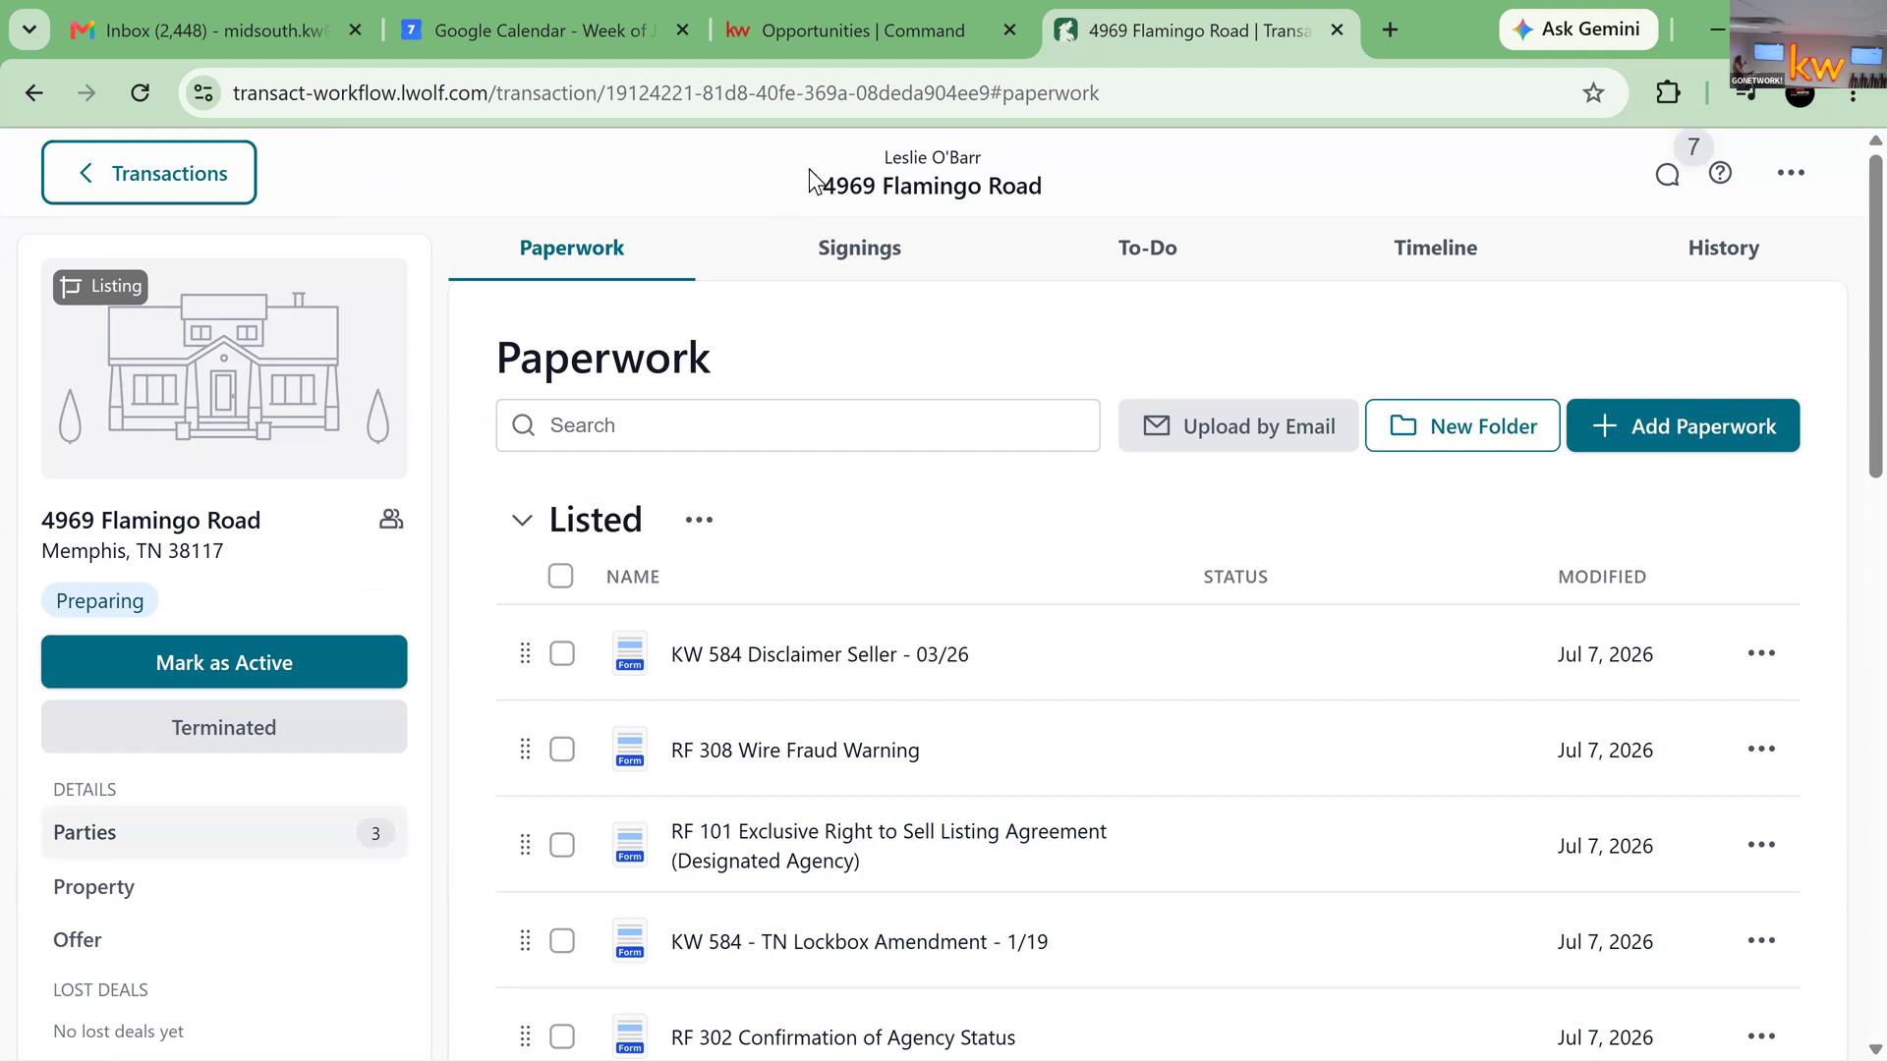
click(1500, 398)
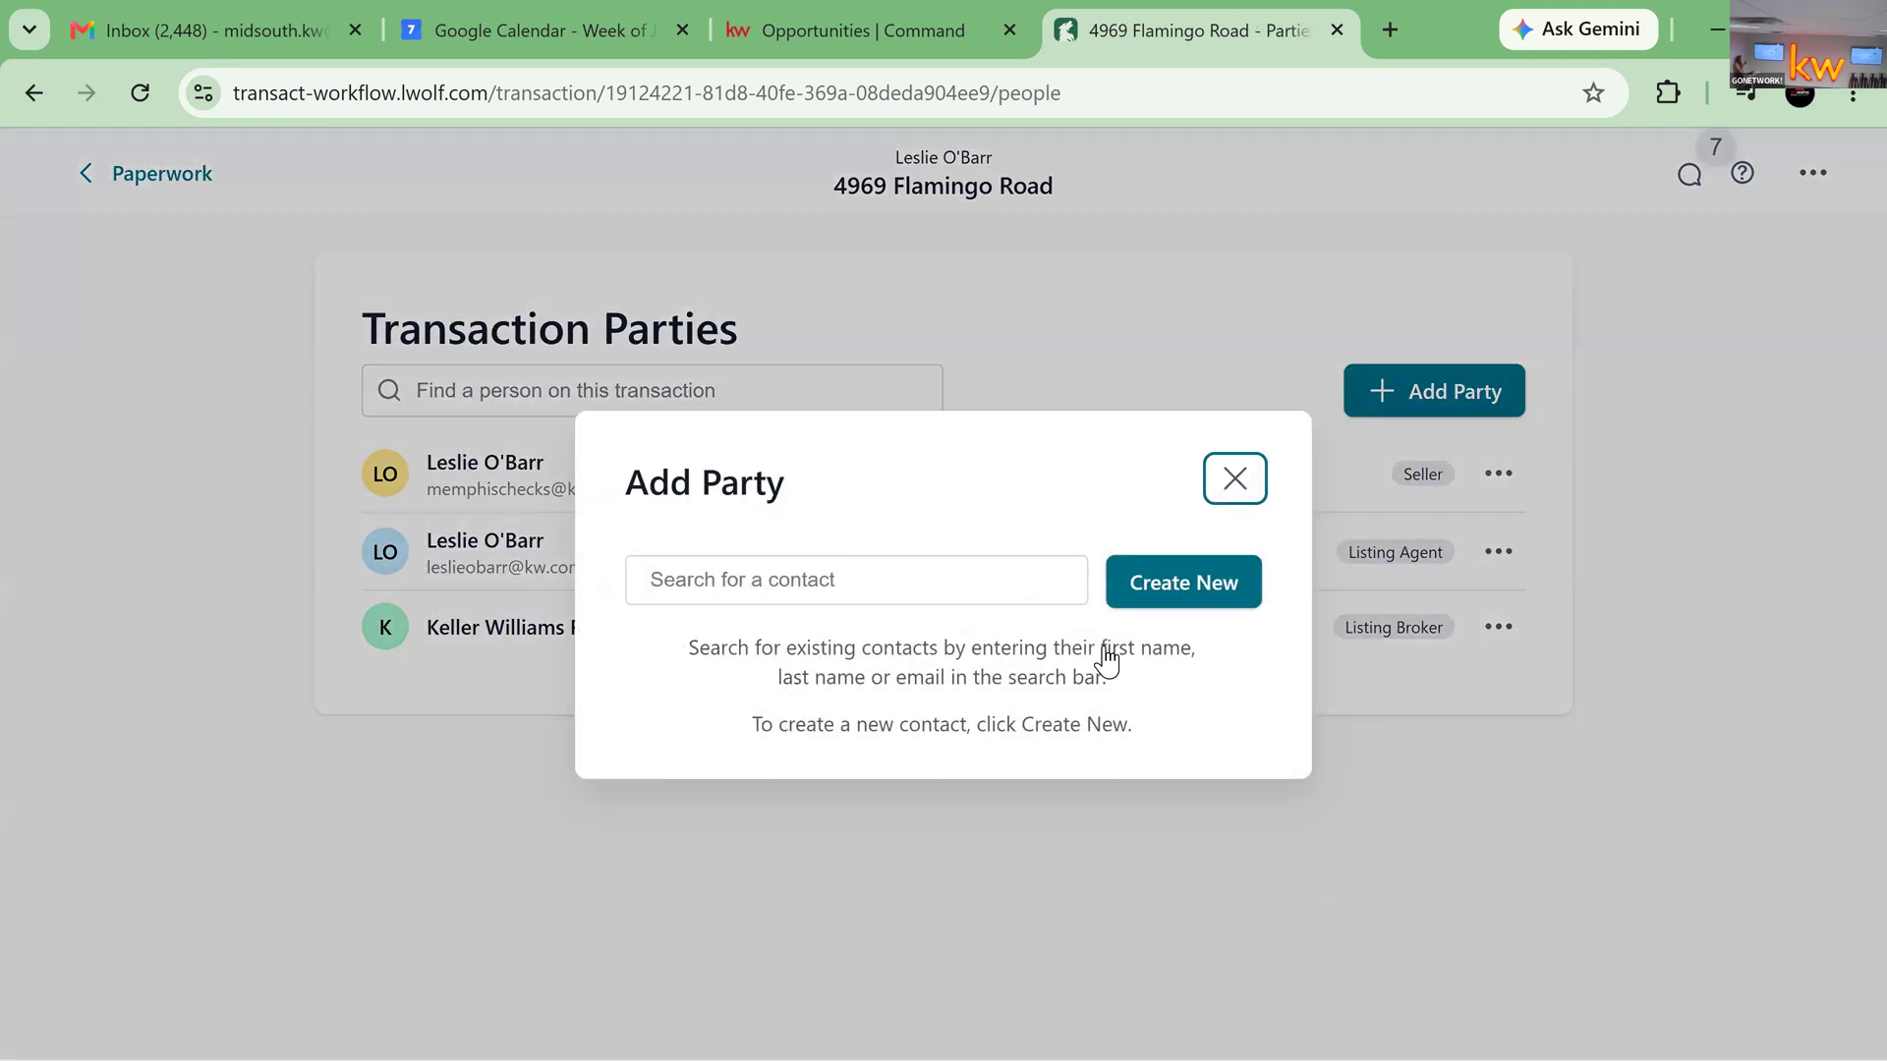
- Browse Add Party's contact options and role list, then return to Transaction Parties without adding anyone
click(871, 584)
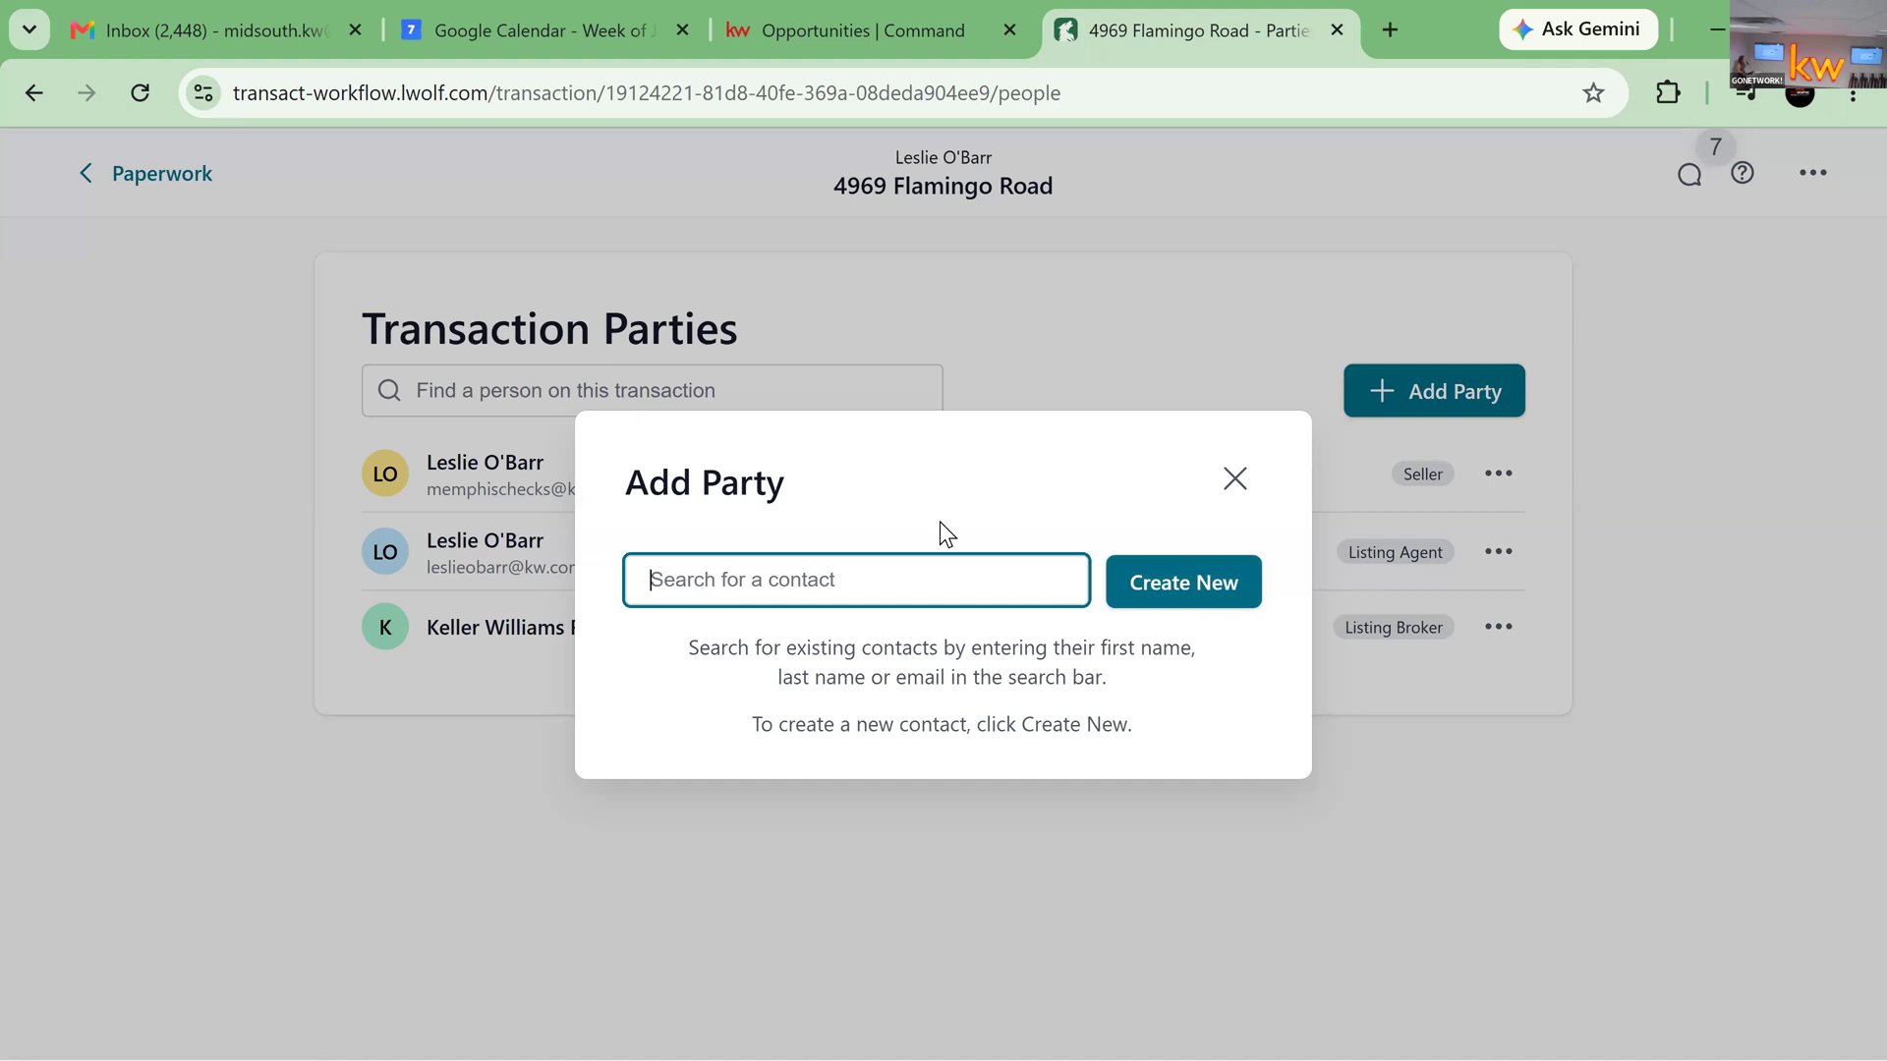
click(1219, 590)
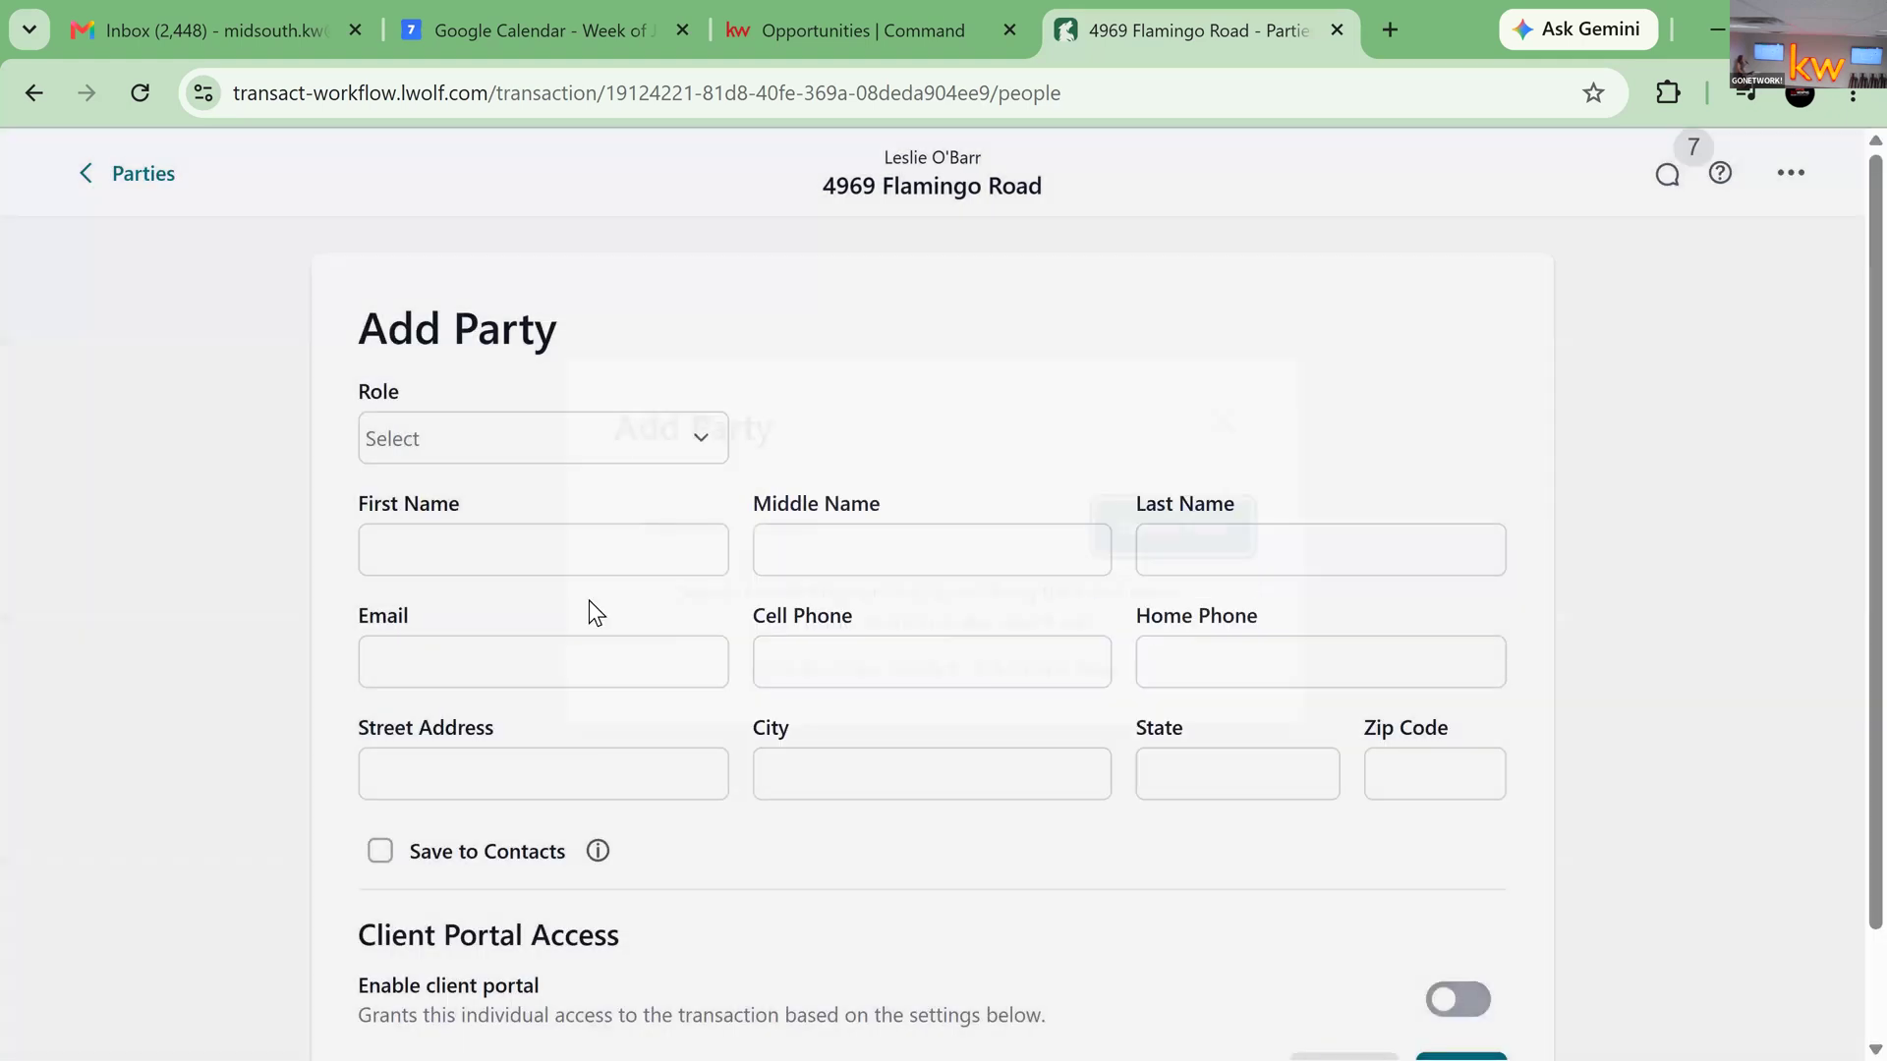
scroll(634, 295, down, 2)
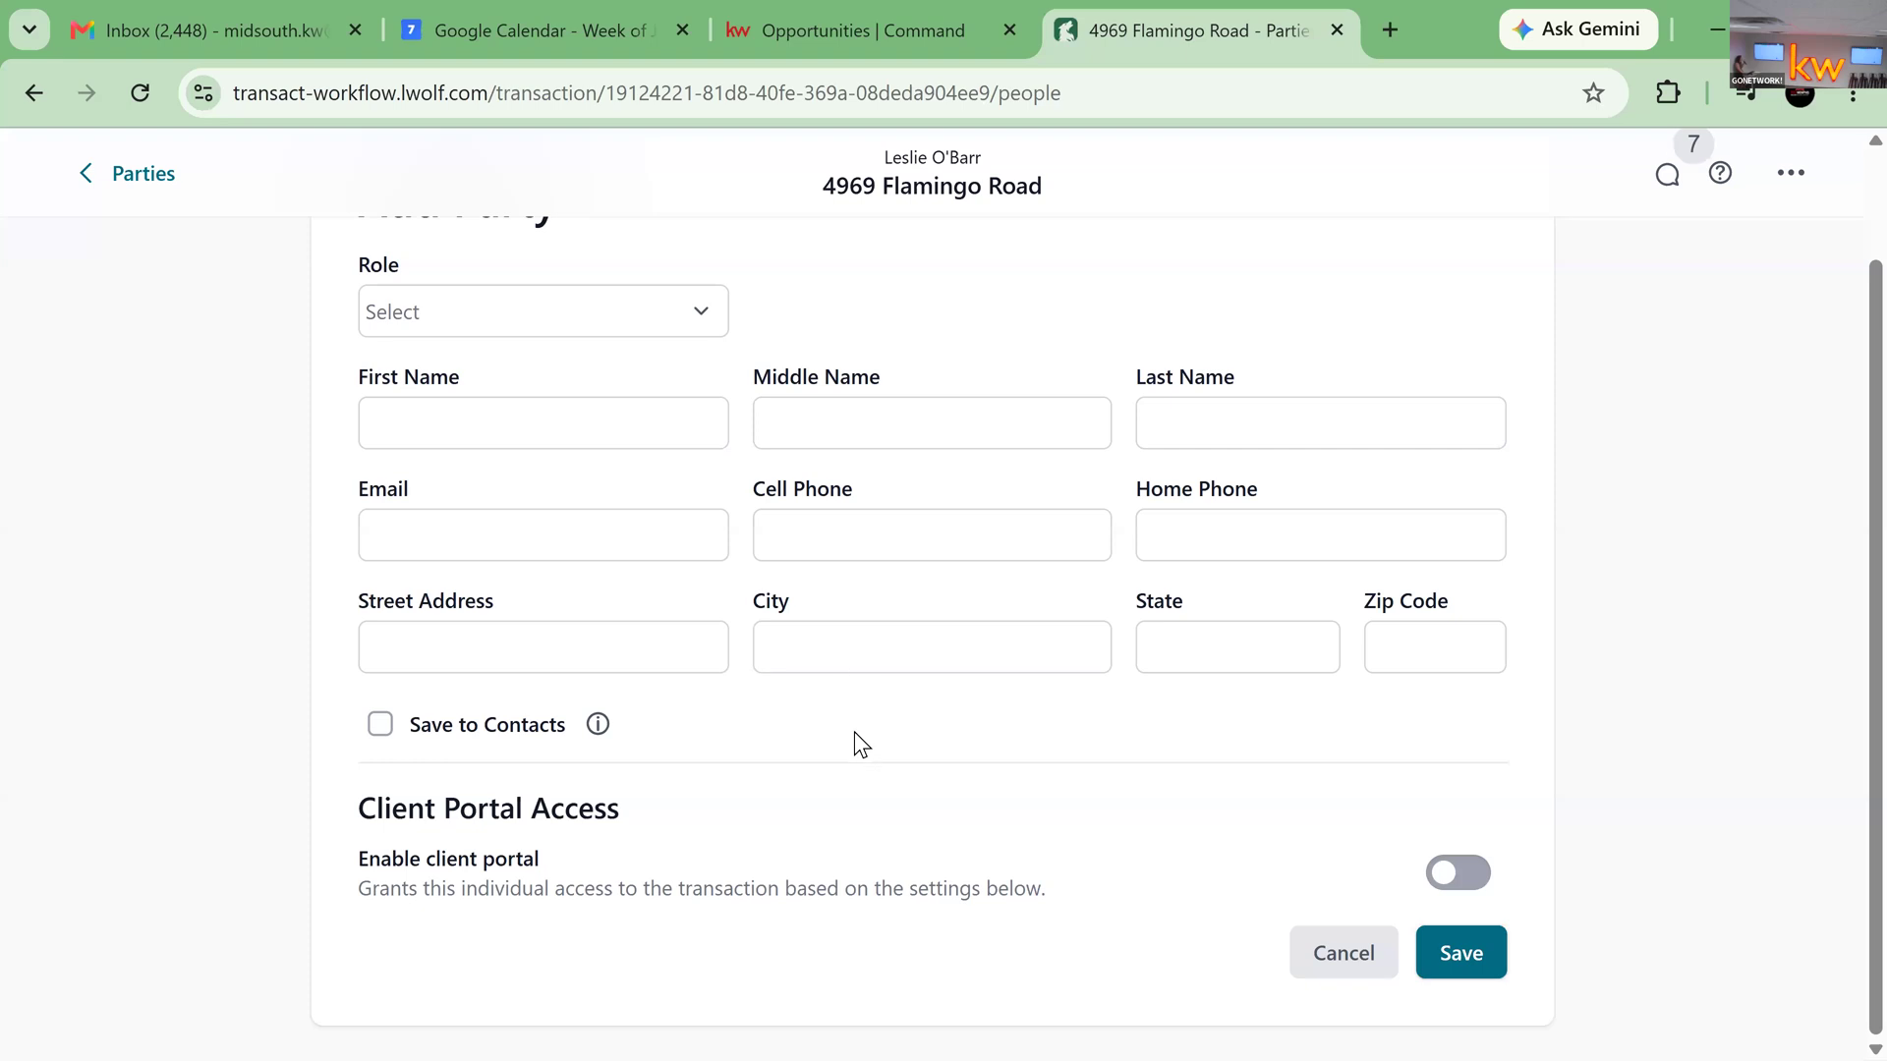
scroll(846, 739, up, 2)
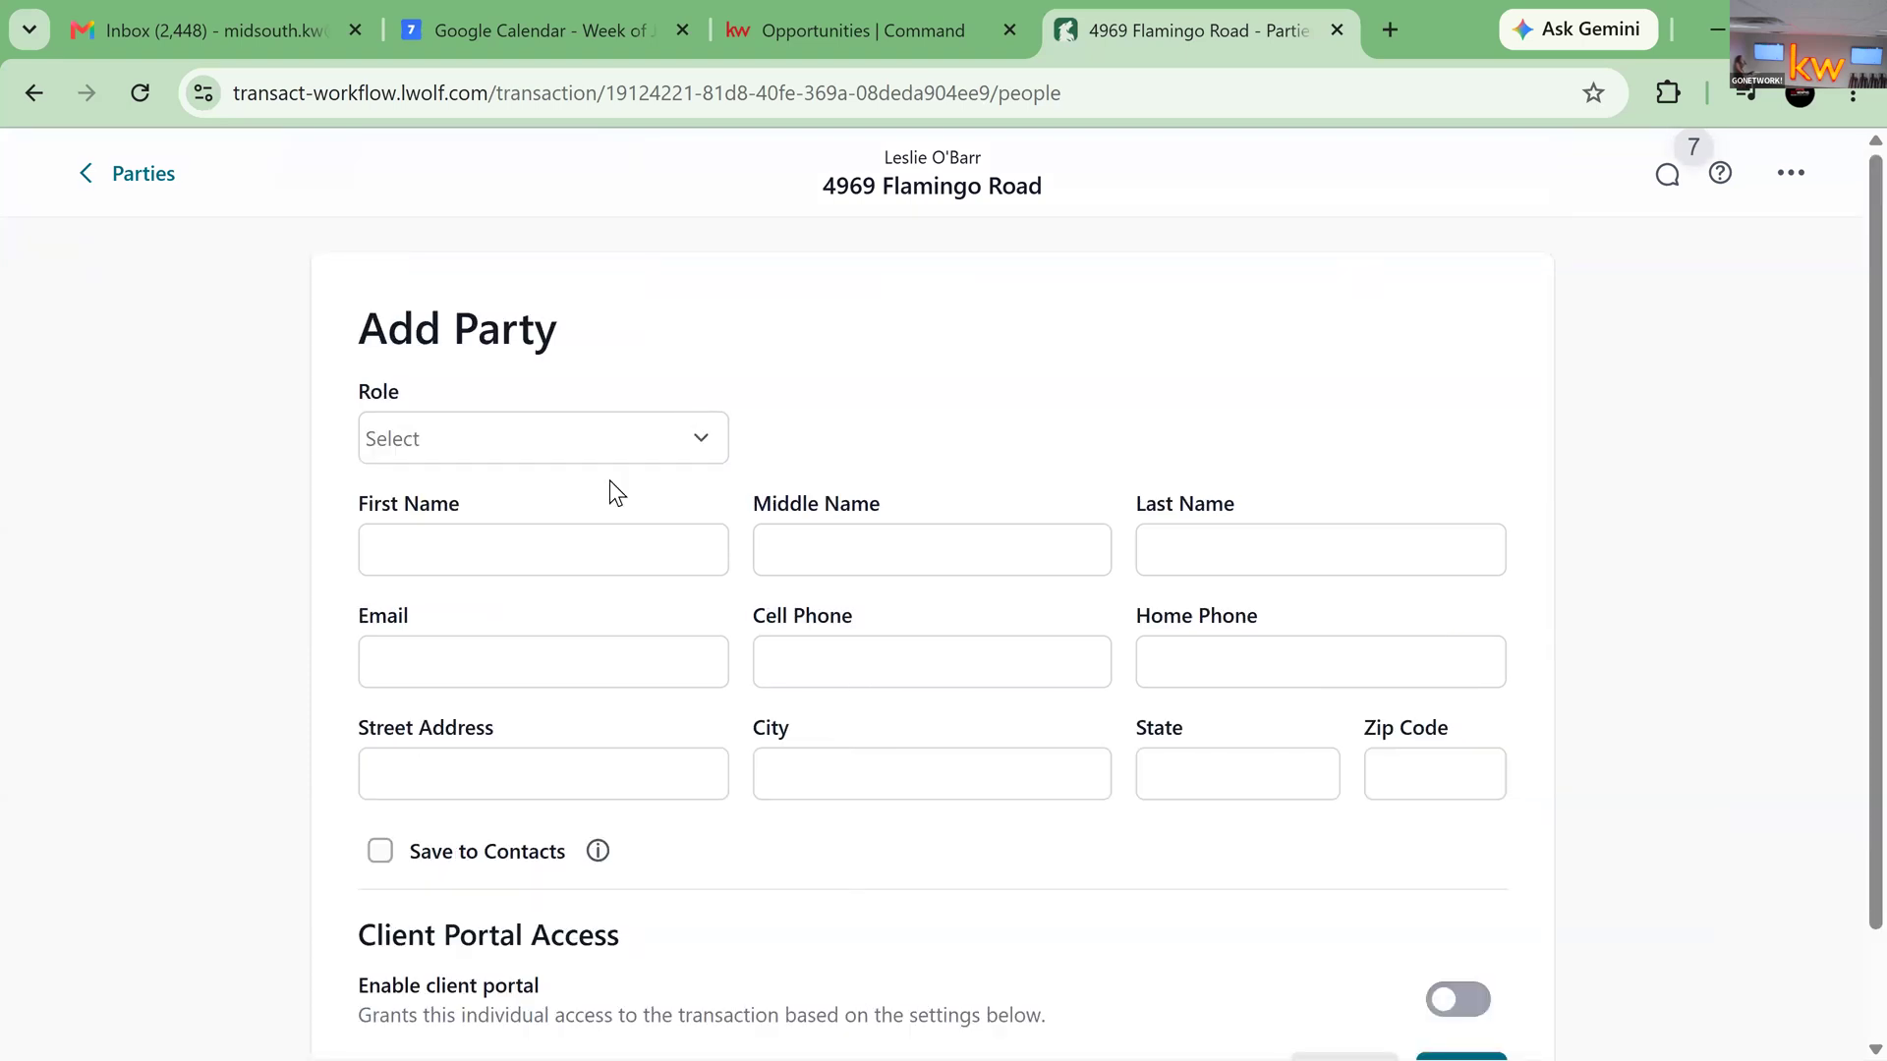
click(607, 432)
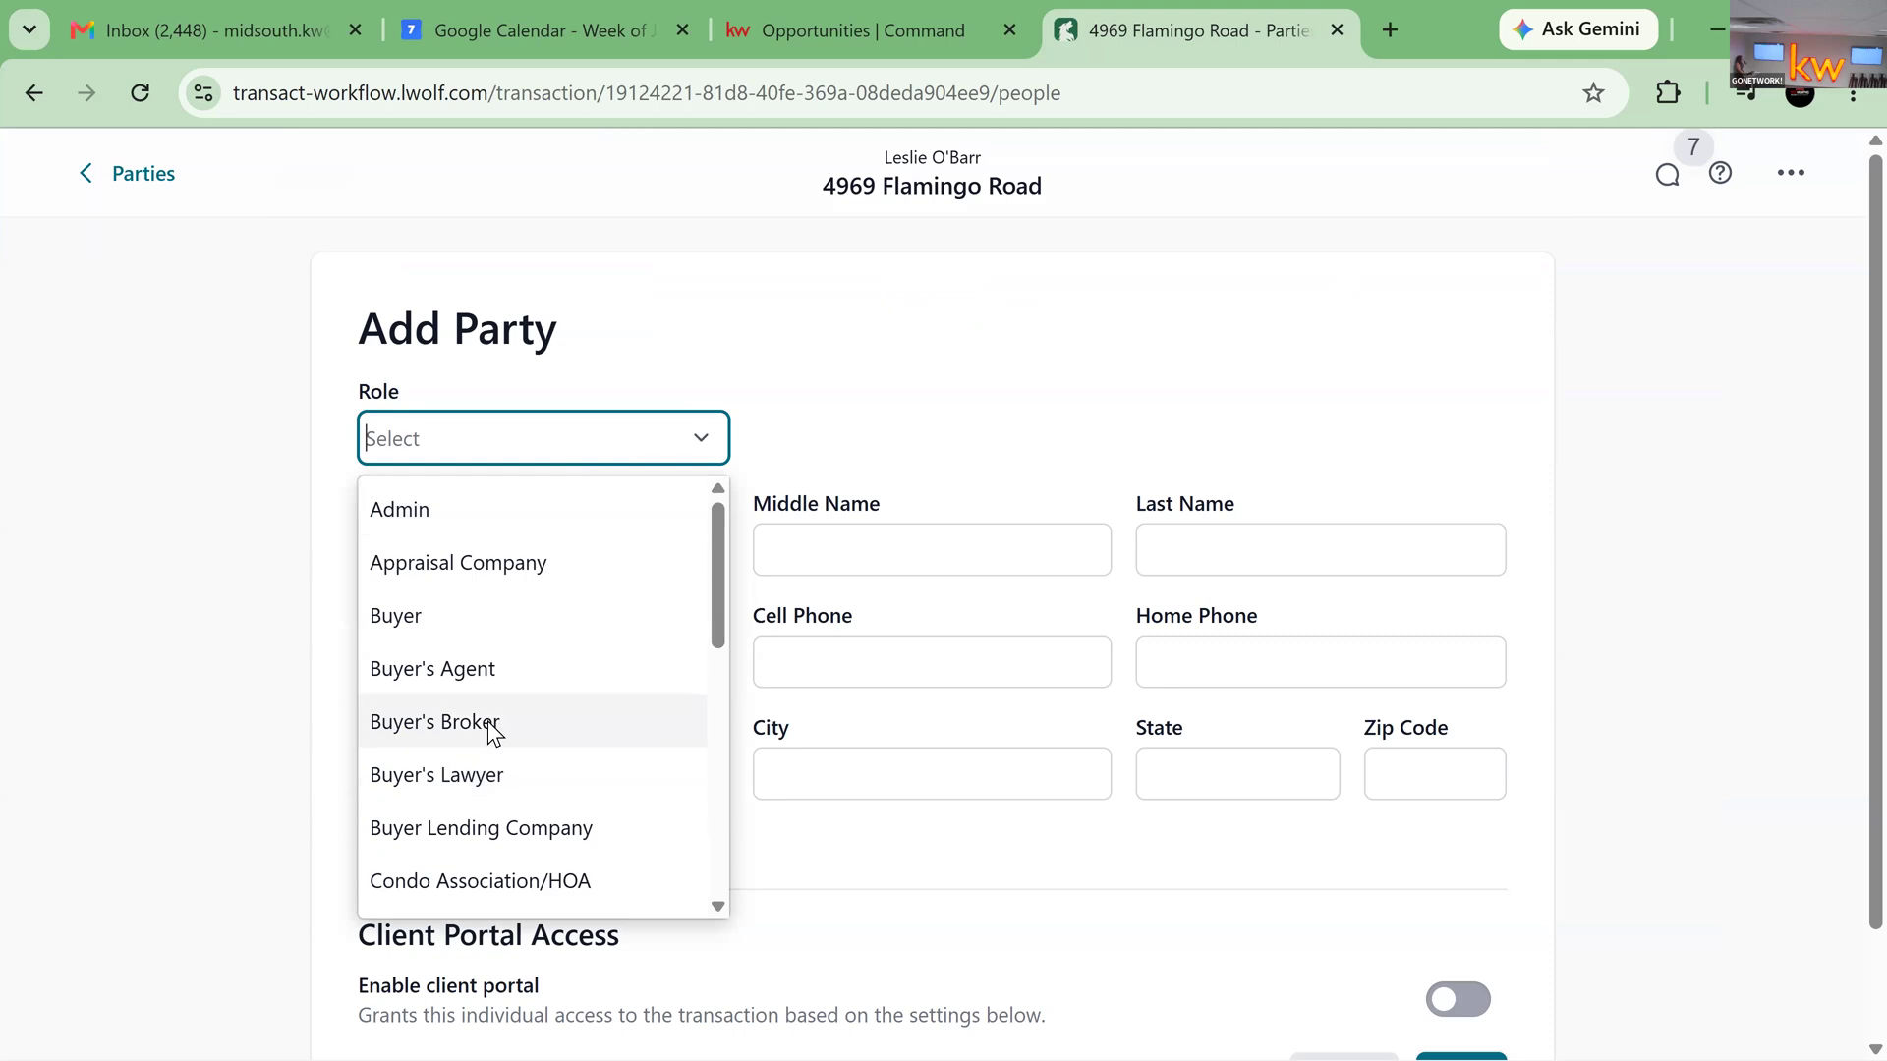
scroll(487, 784, down, 6)
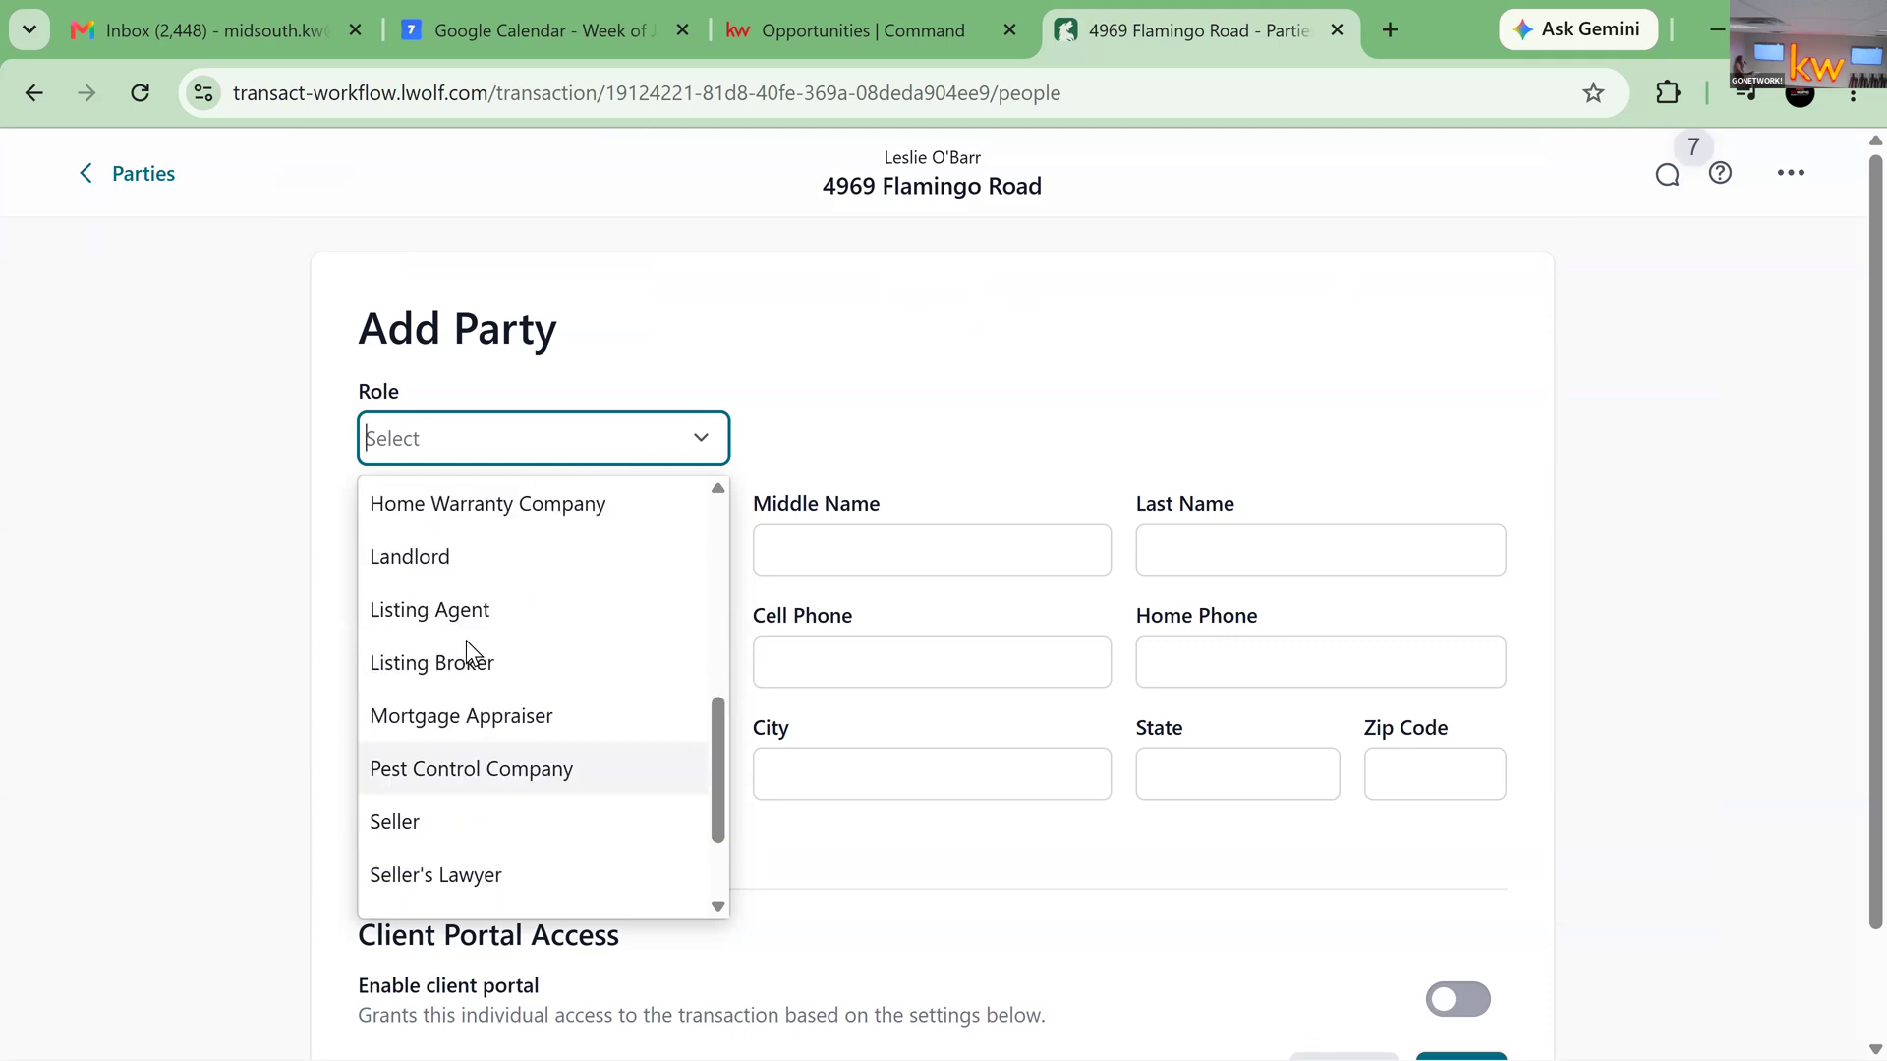
scroll(478, 792, down, 3)
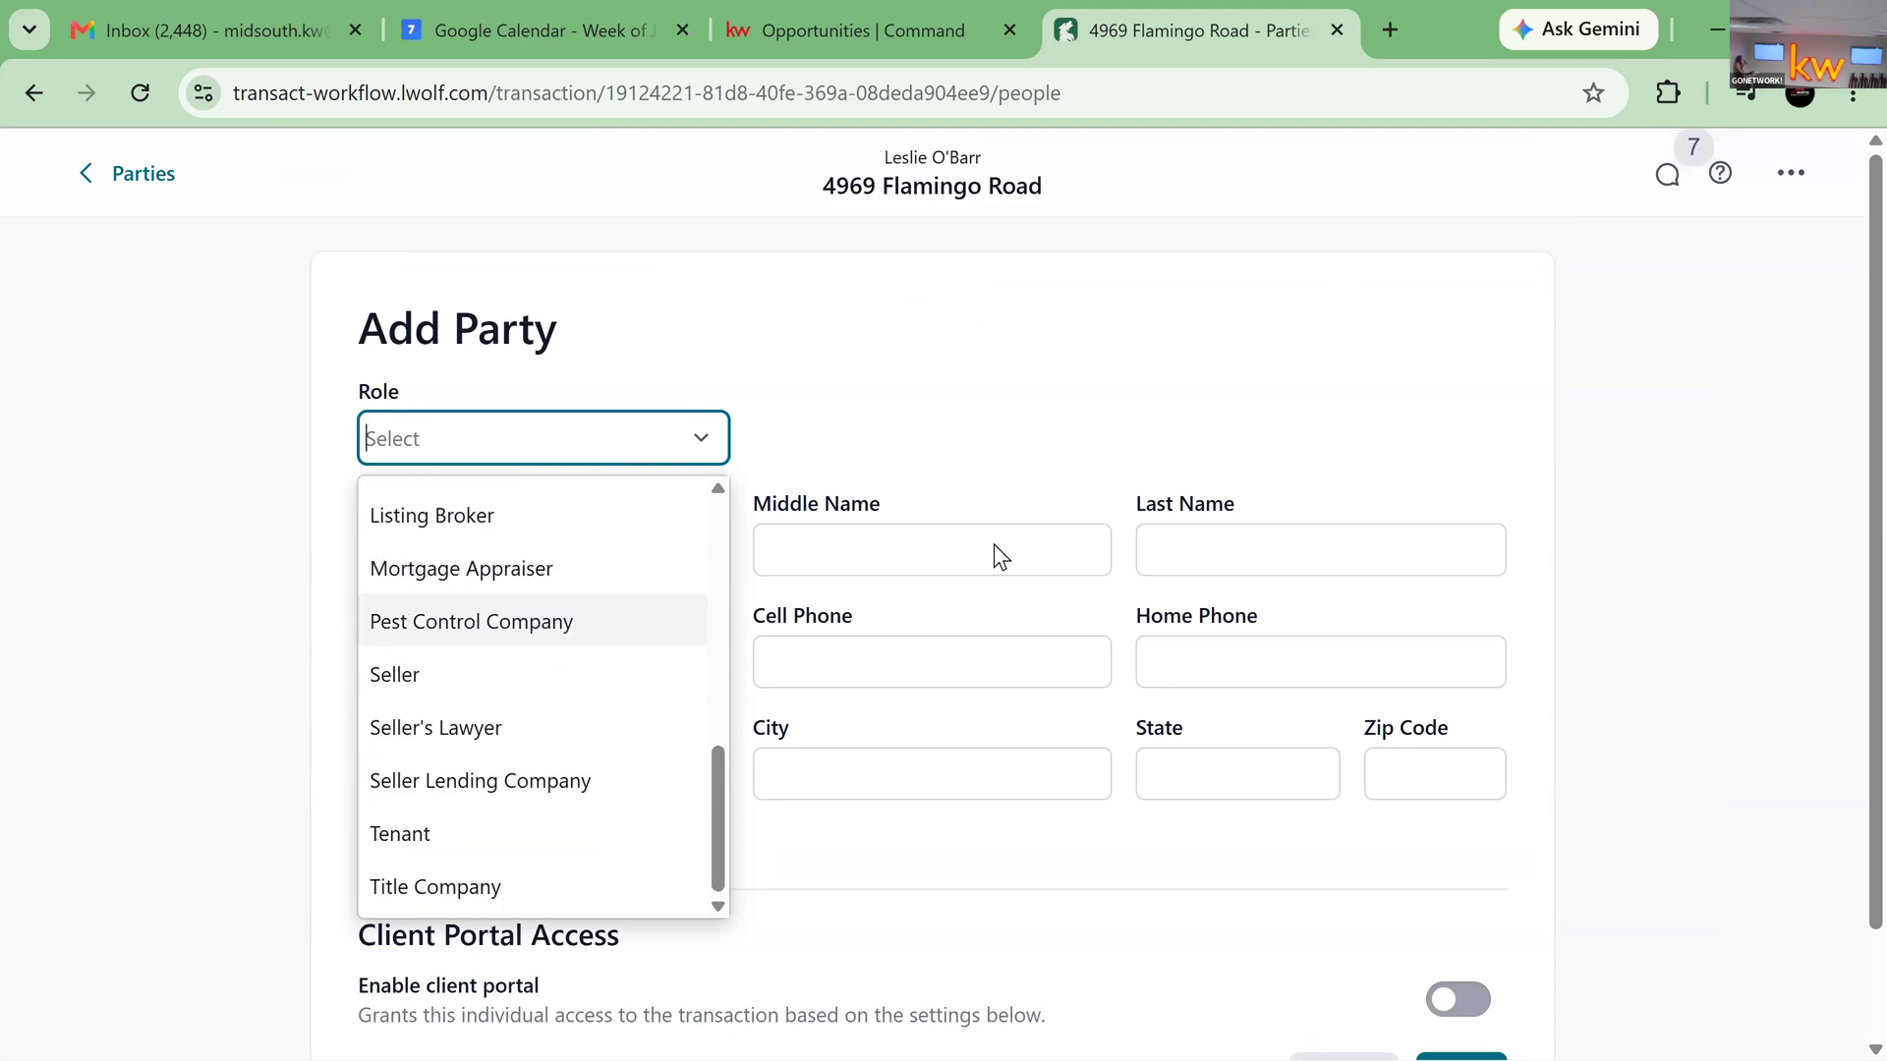
click(3, 319)
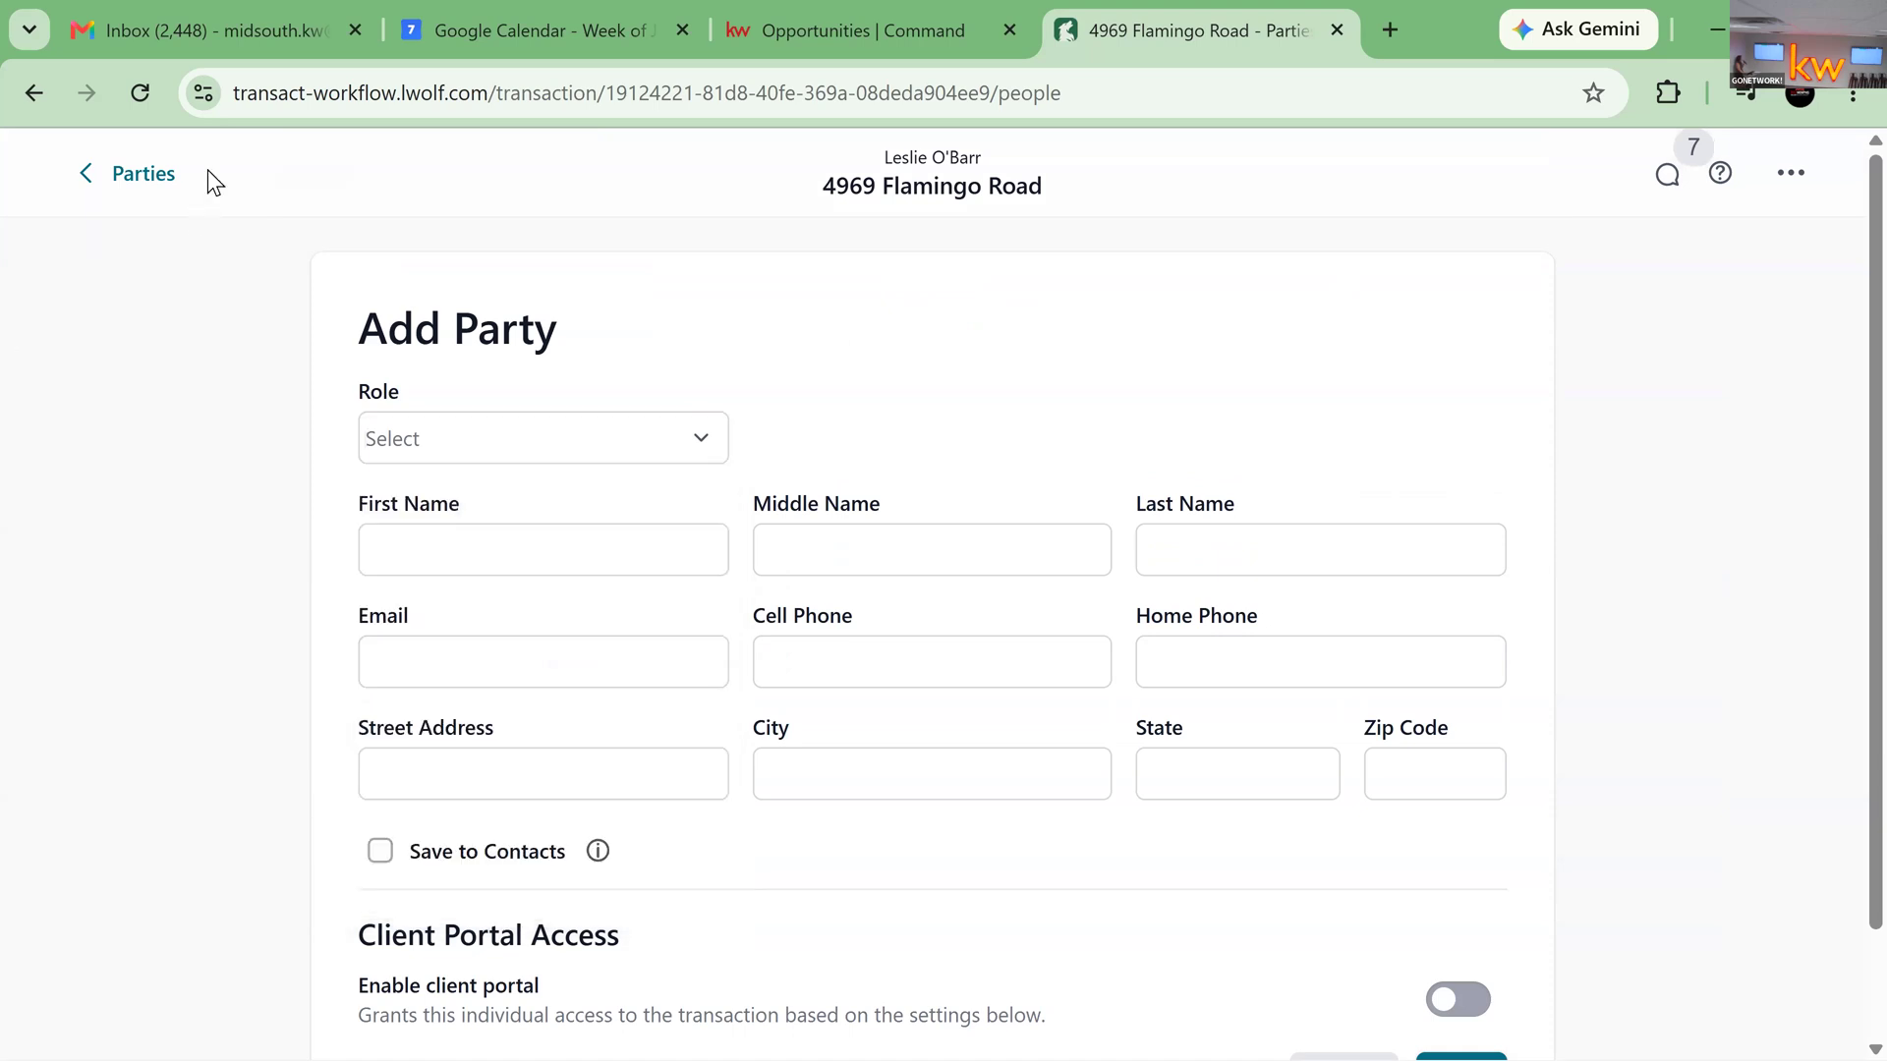
click(163, 181)
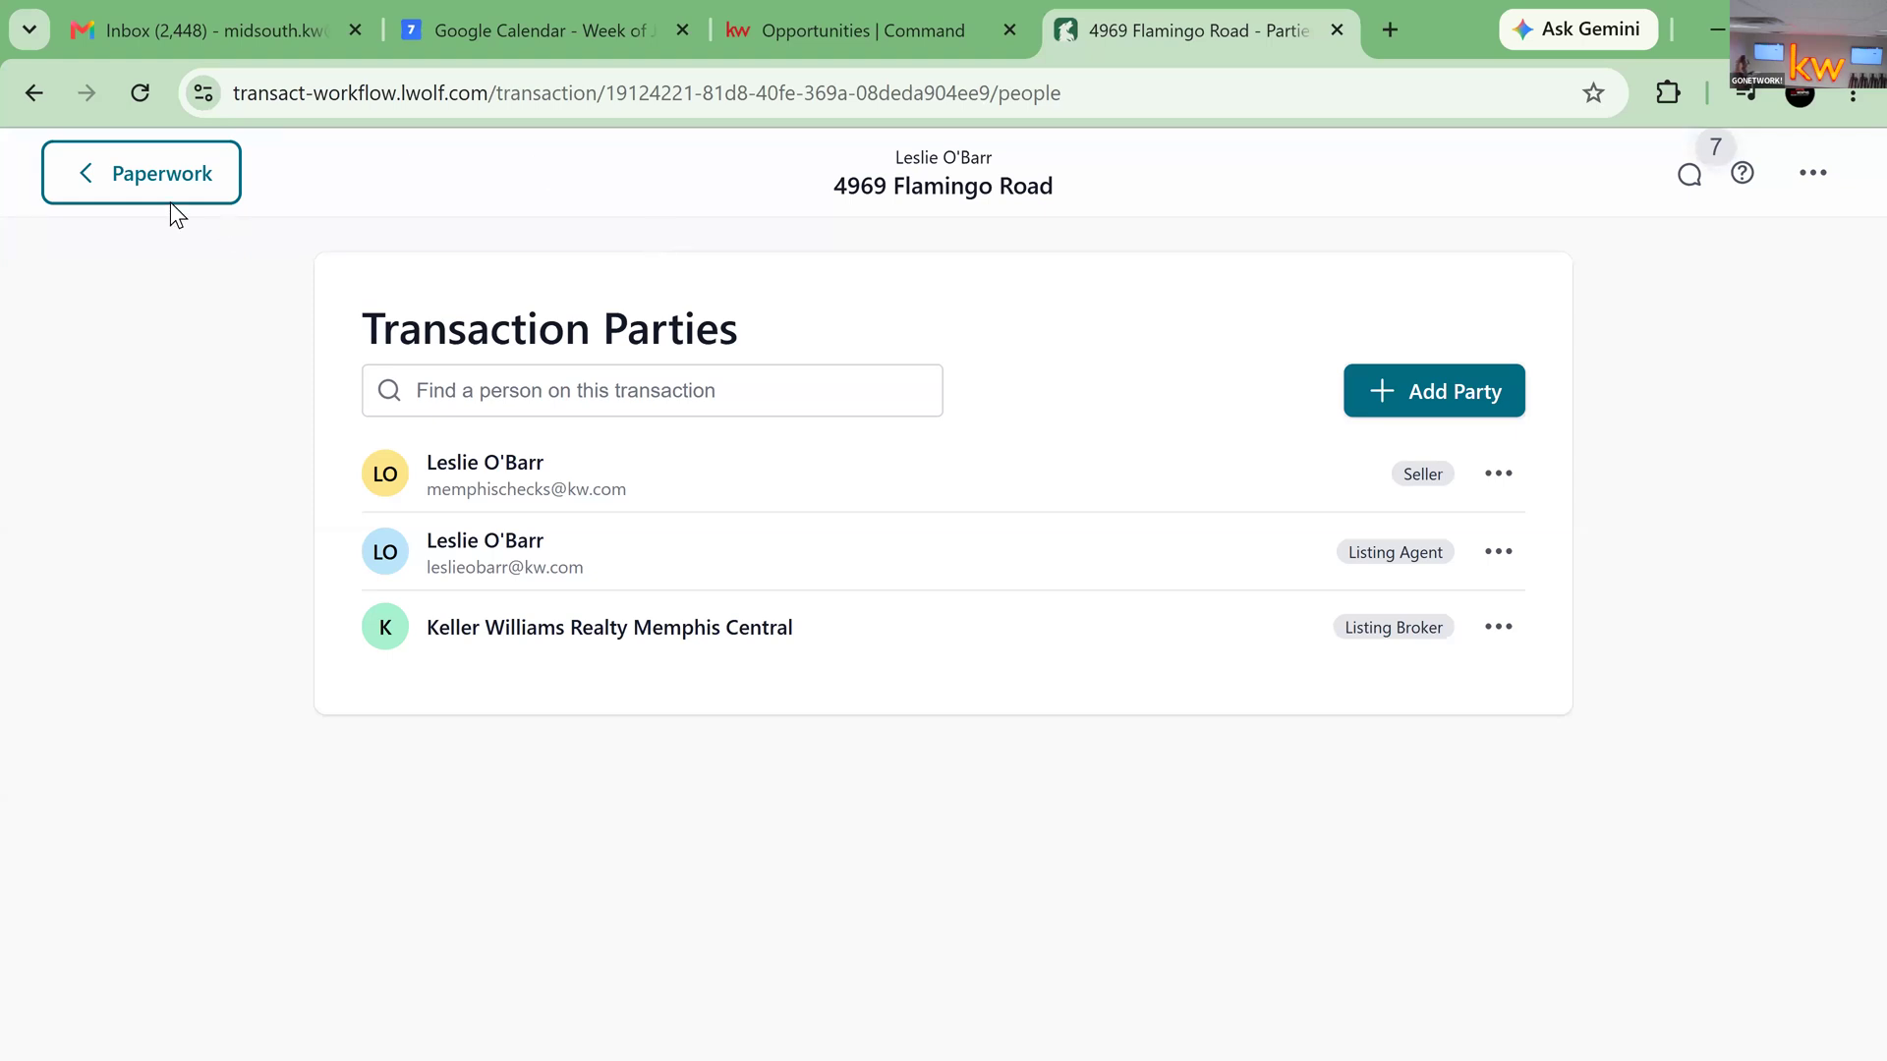
- Return to Paperwork and open RF 101 Exclusive Right to Sell Listing Agreement from the Listed folder
click(126, 198)
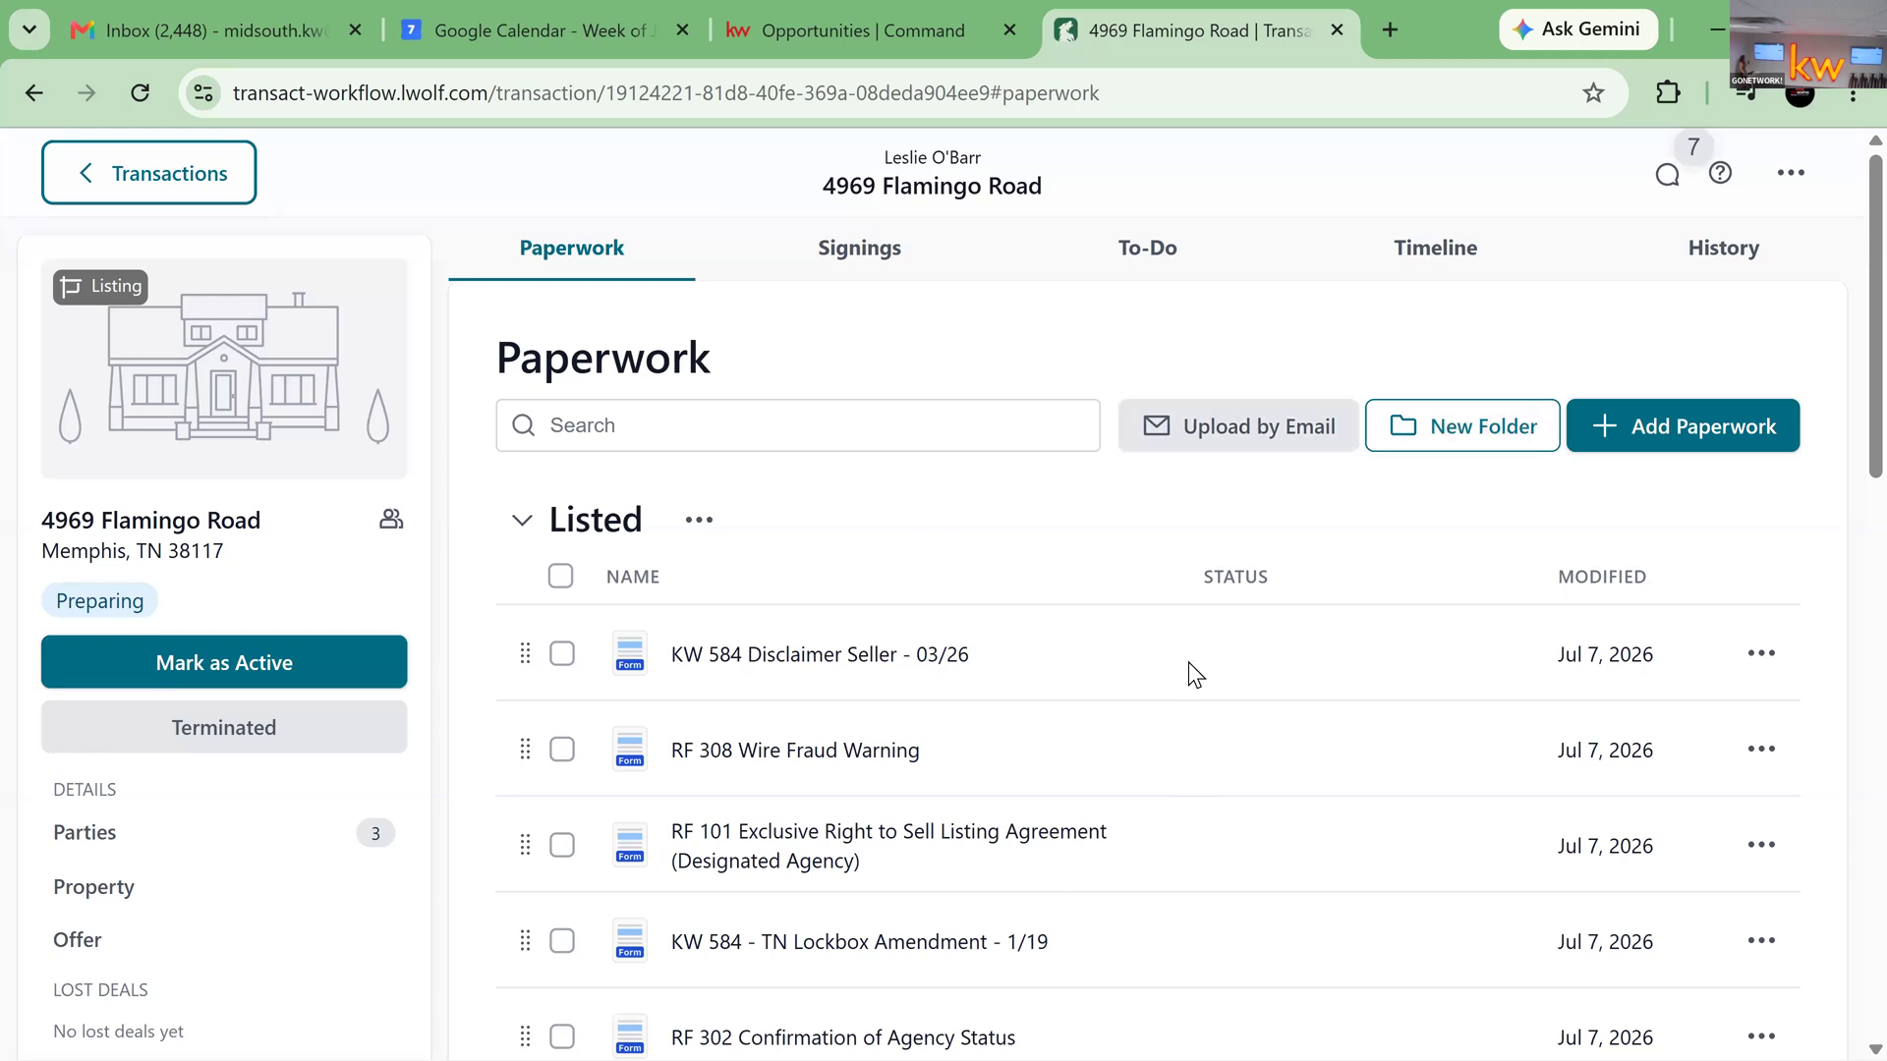
scroll(1160, 599, down, 3)
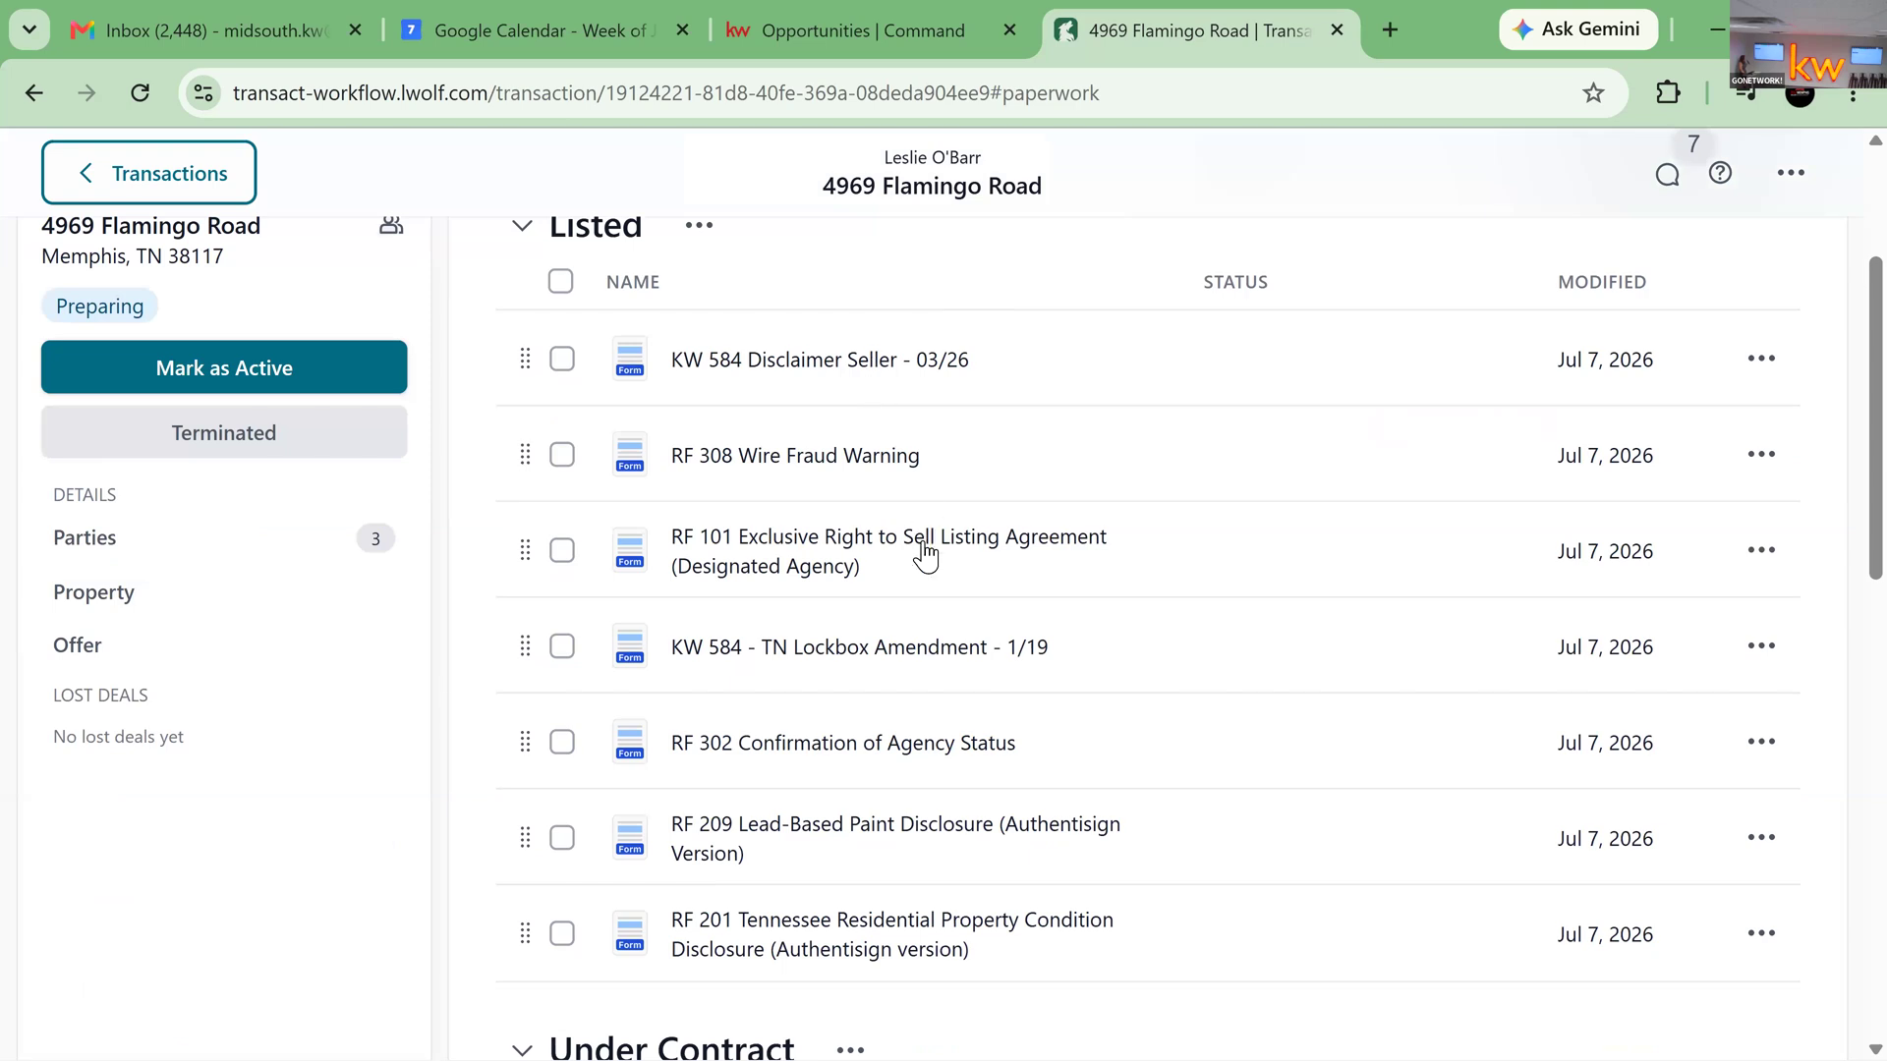
scroll(868, 590, up, 3)
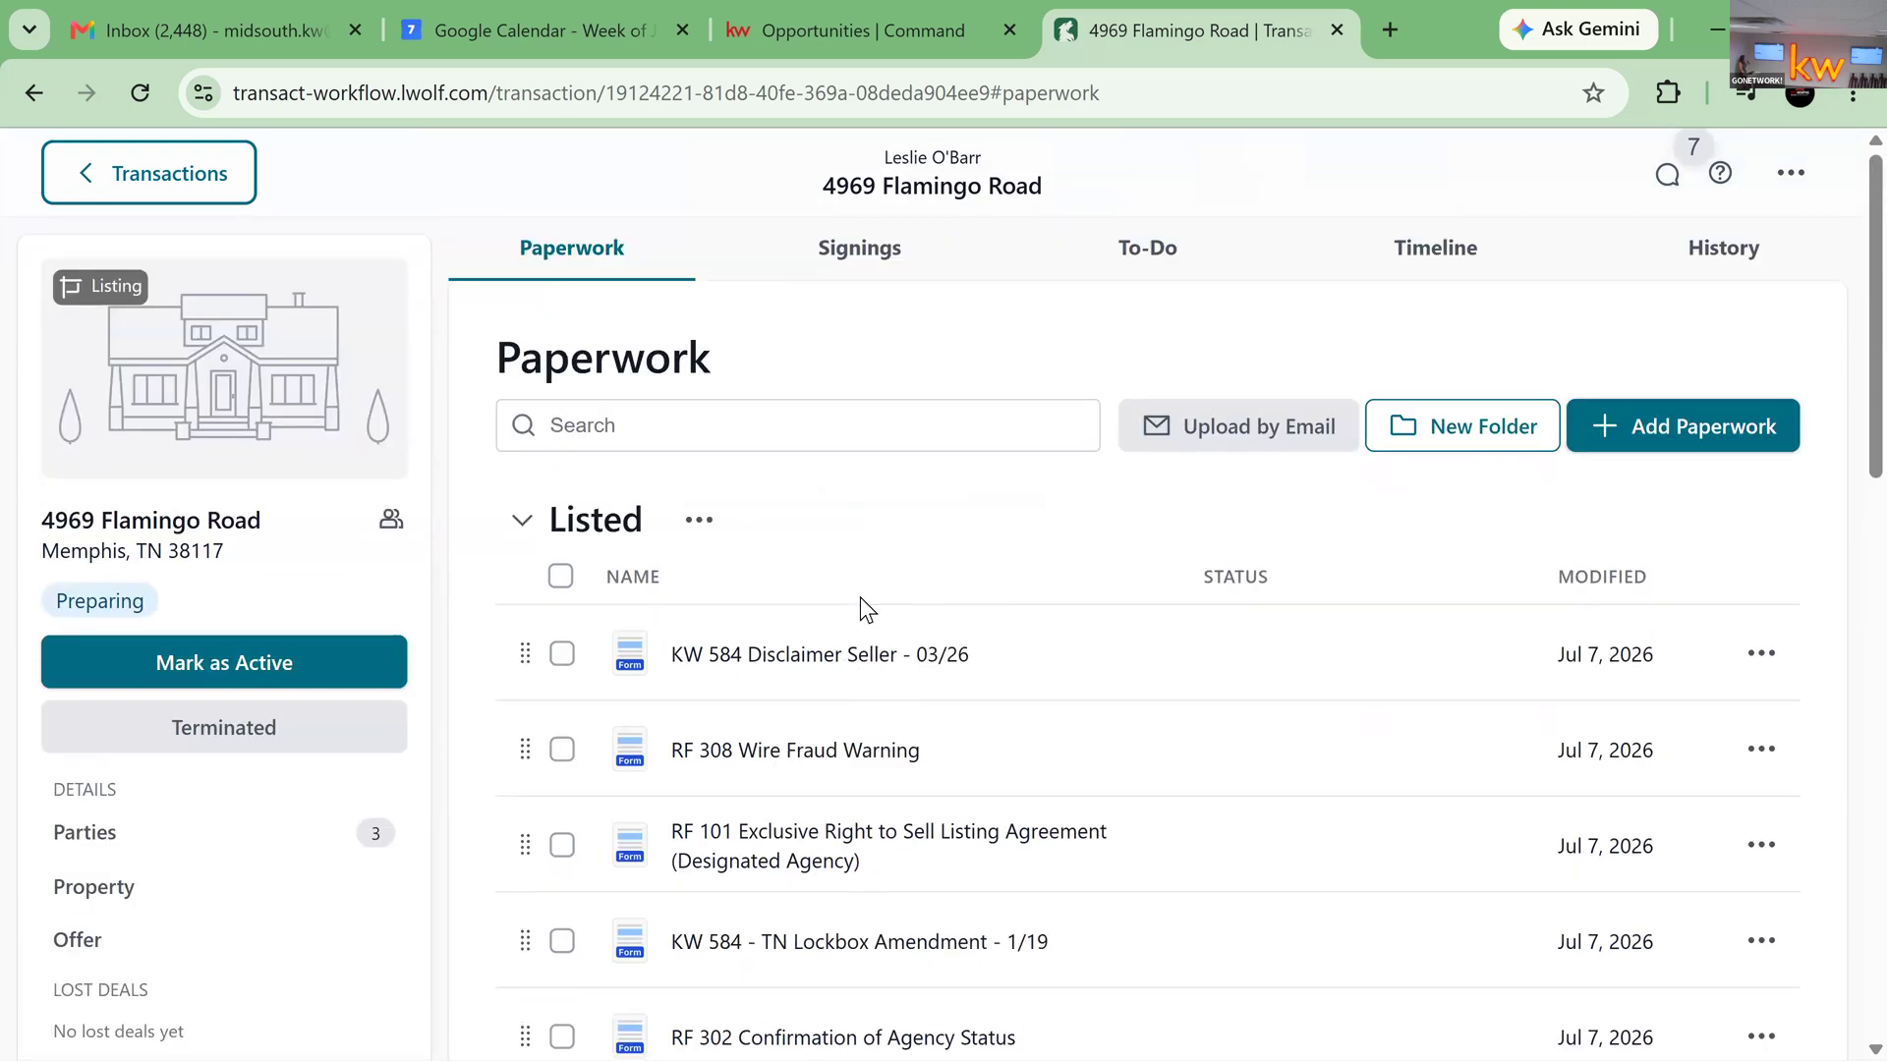
scroll(865, 604, down, 10)
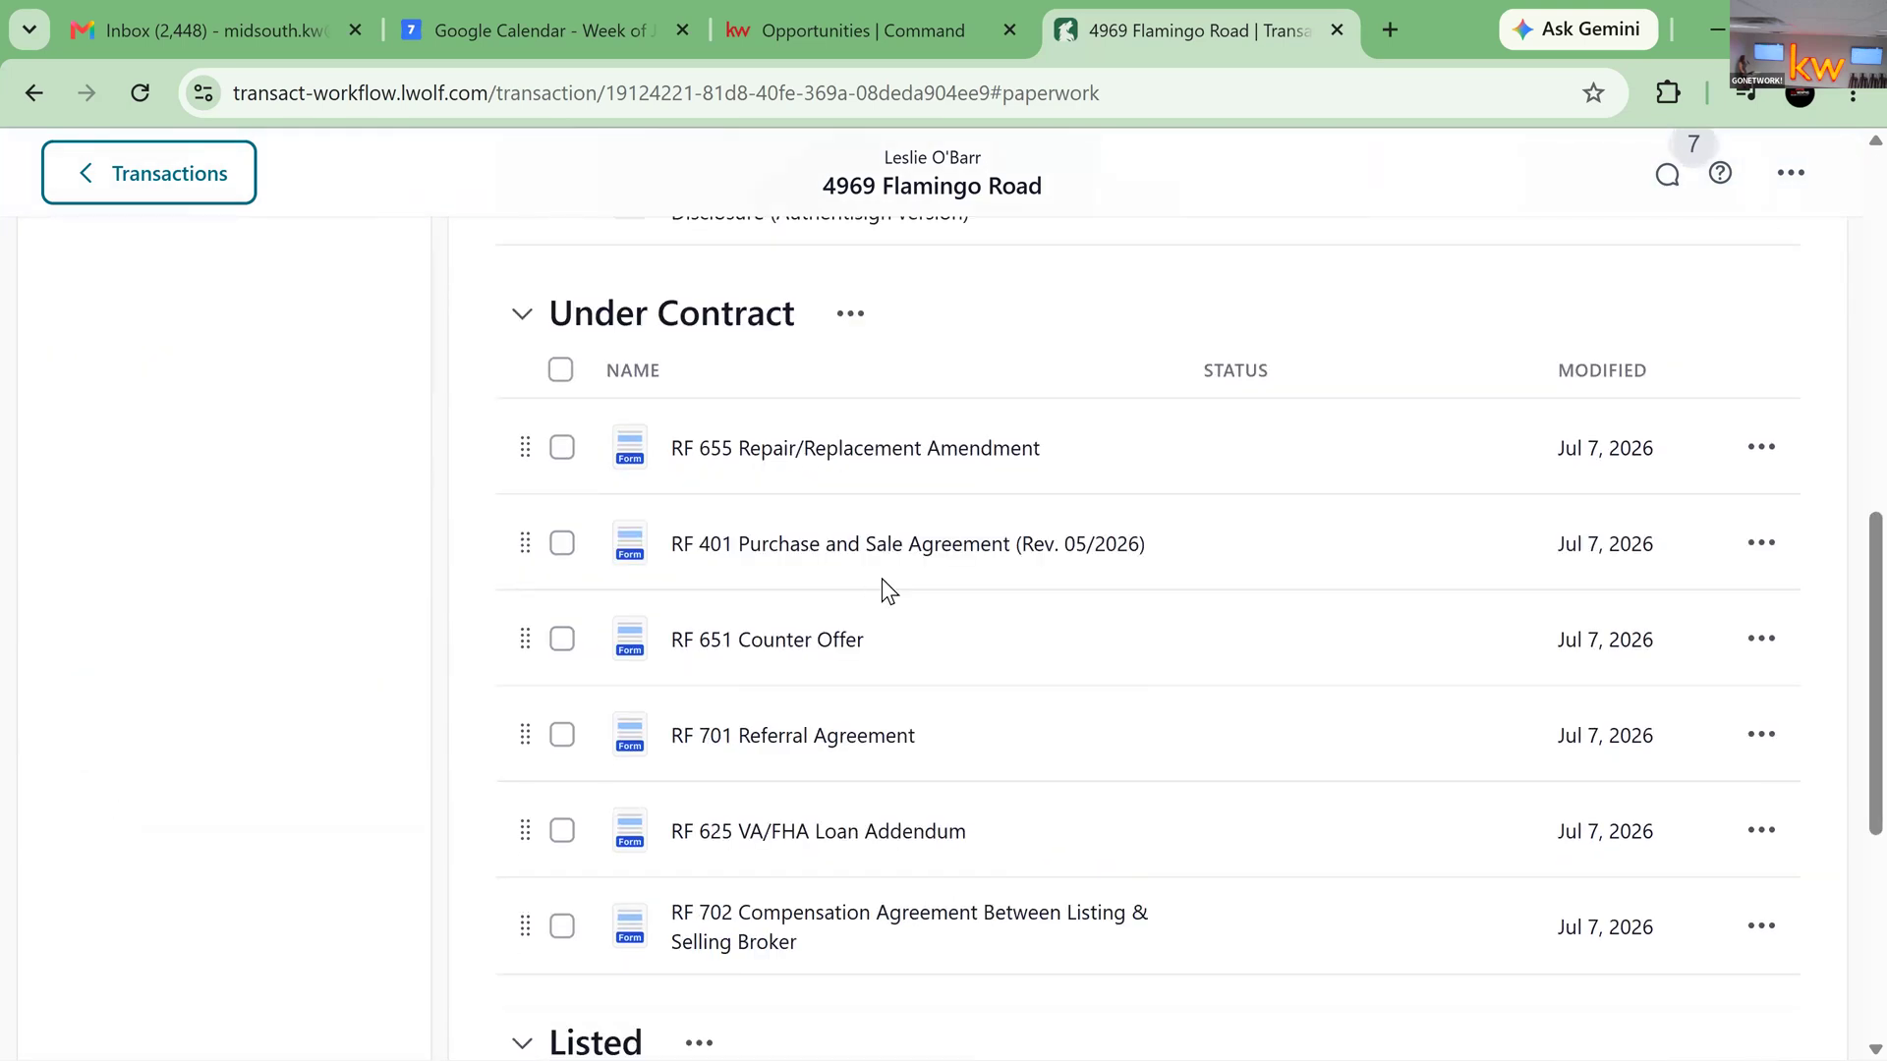
scroll(881, 579, down, 5)
scroll(889, 607, up, 6)
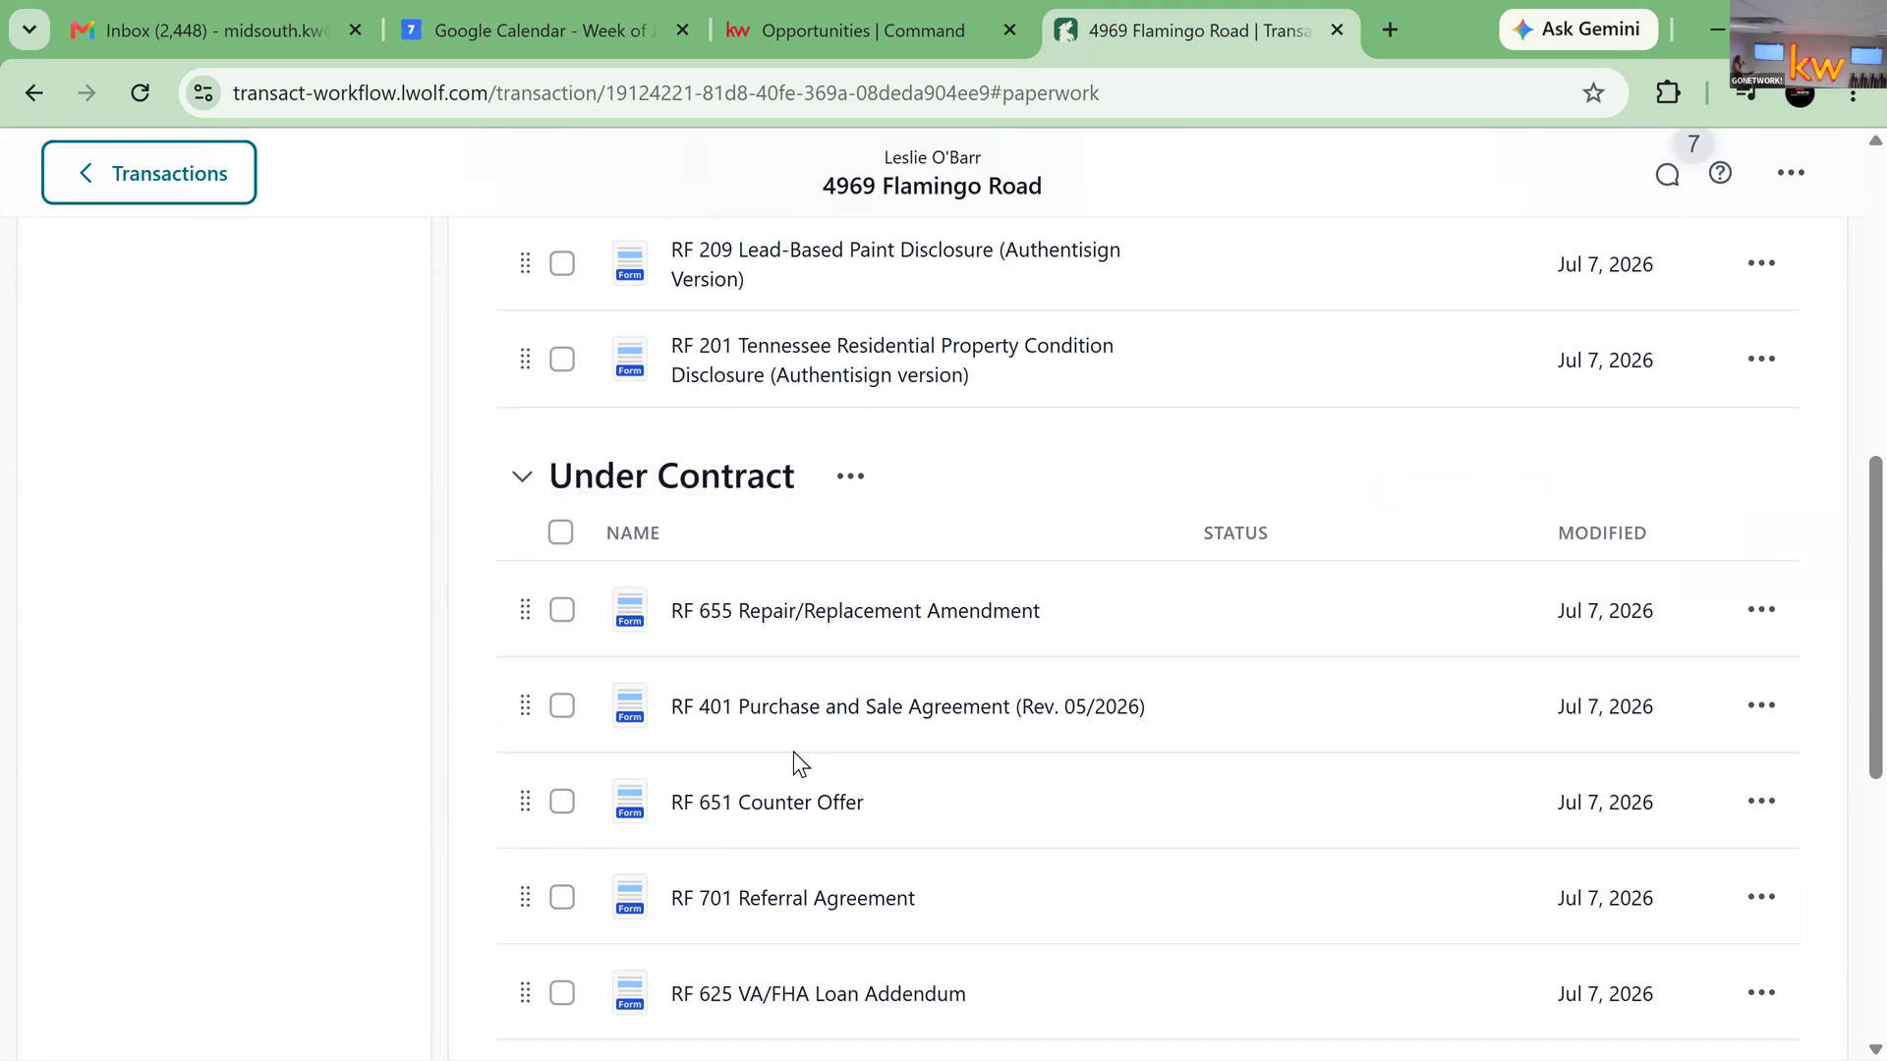
scroll(793, 751, down, 4)
scroll(716, 882, up, 6)
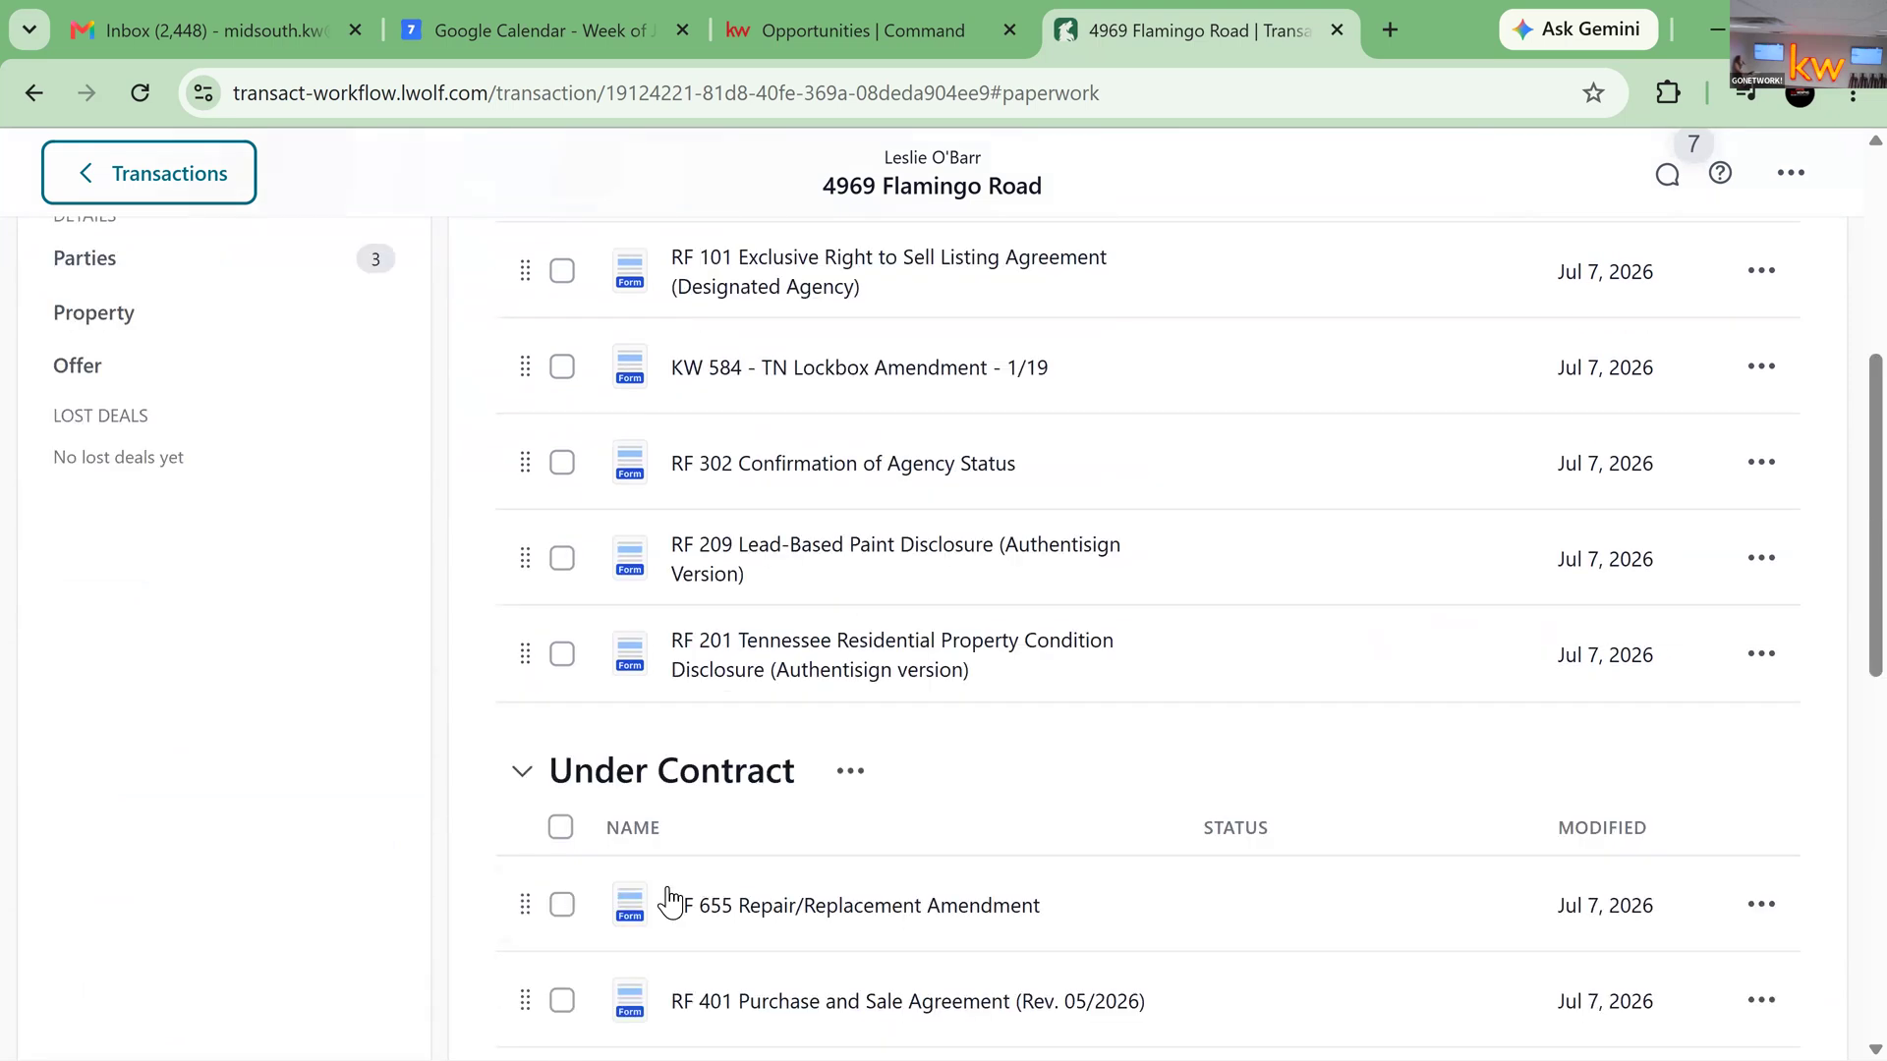
scroll(671, 899, up, 4)
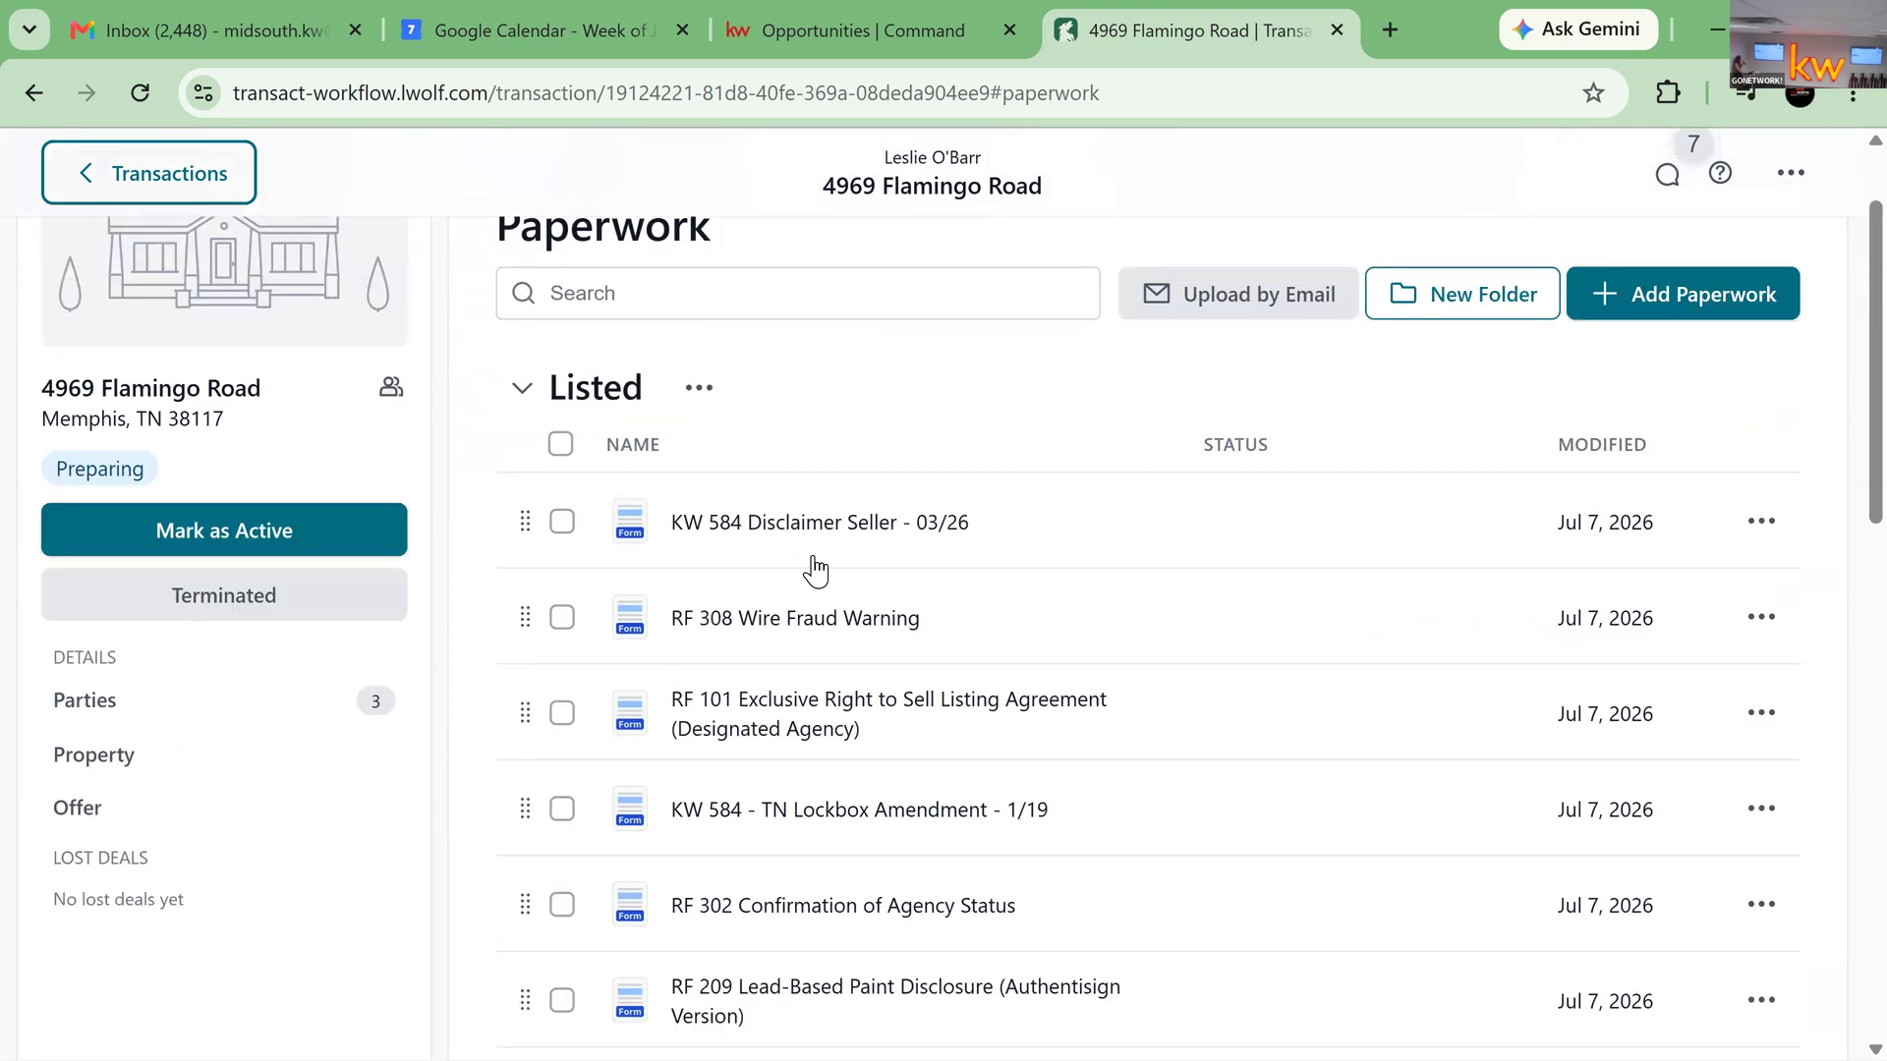
scroll(839, 732, up, 2)
scroll(856, 725, down, 3)
click(934, 540)
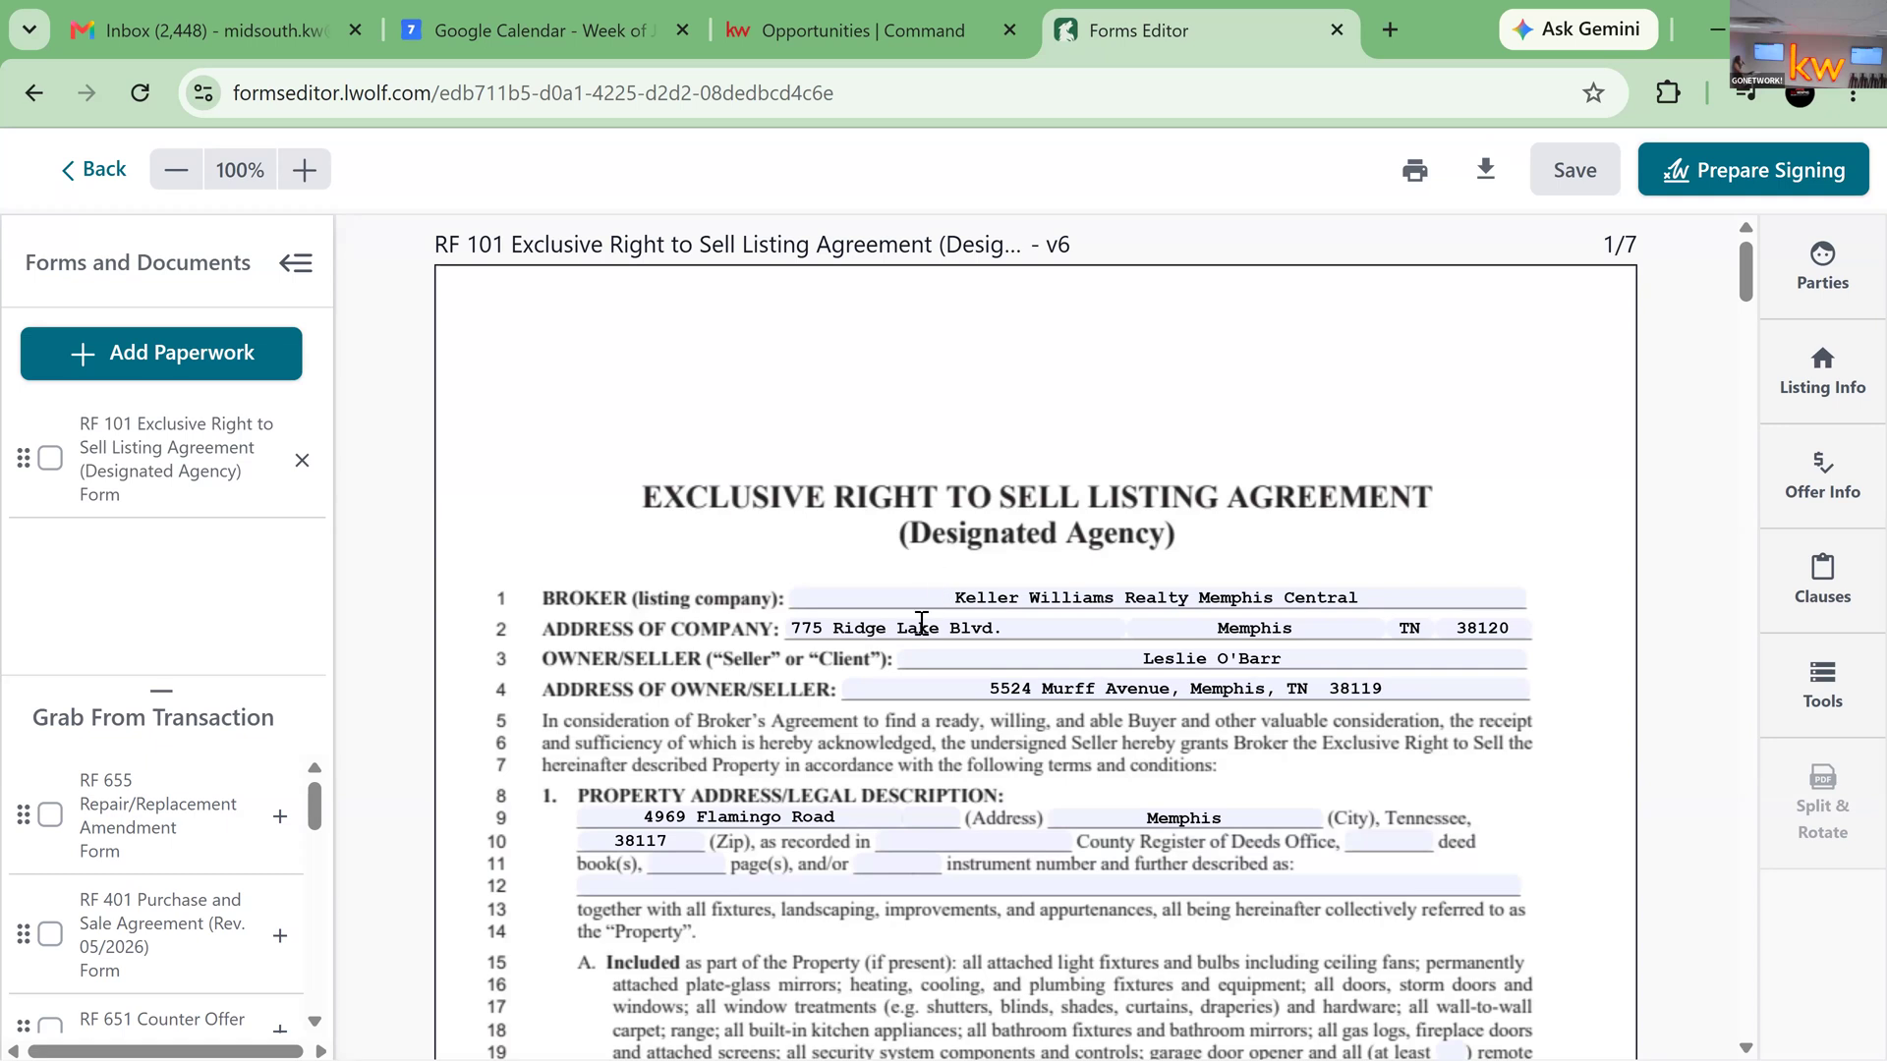
scroll(1229, 717, down, 5)
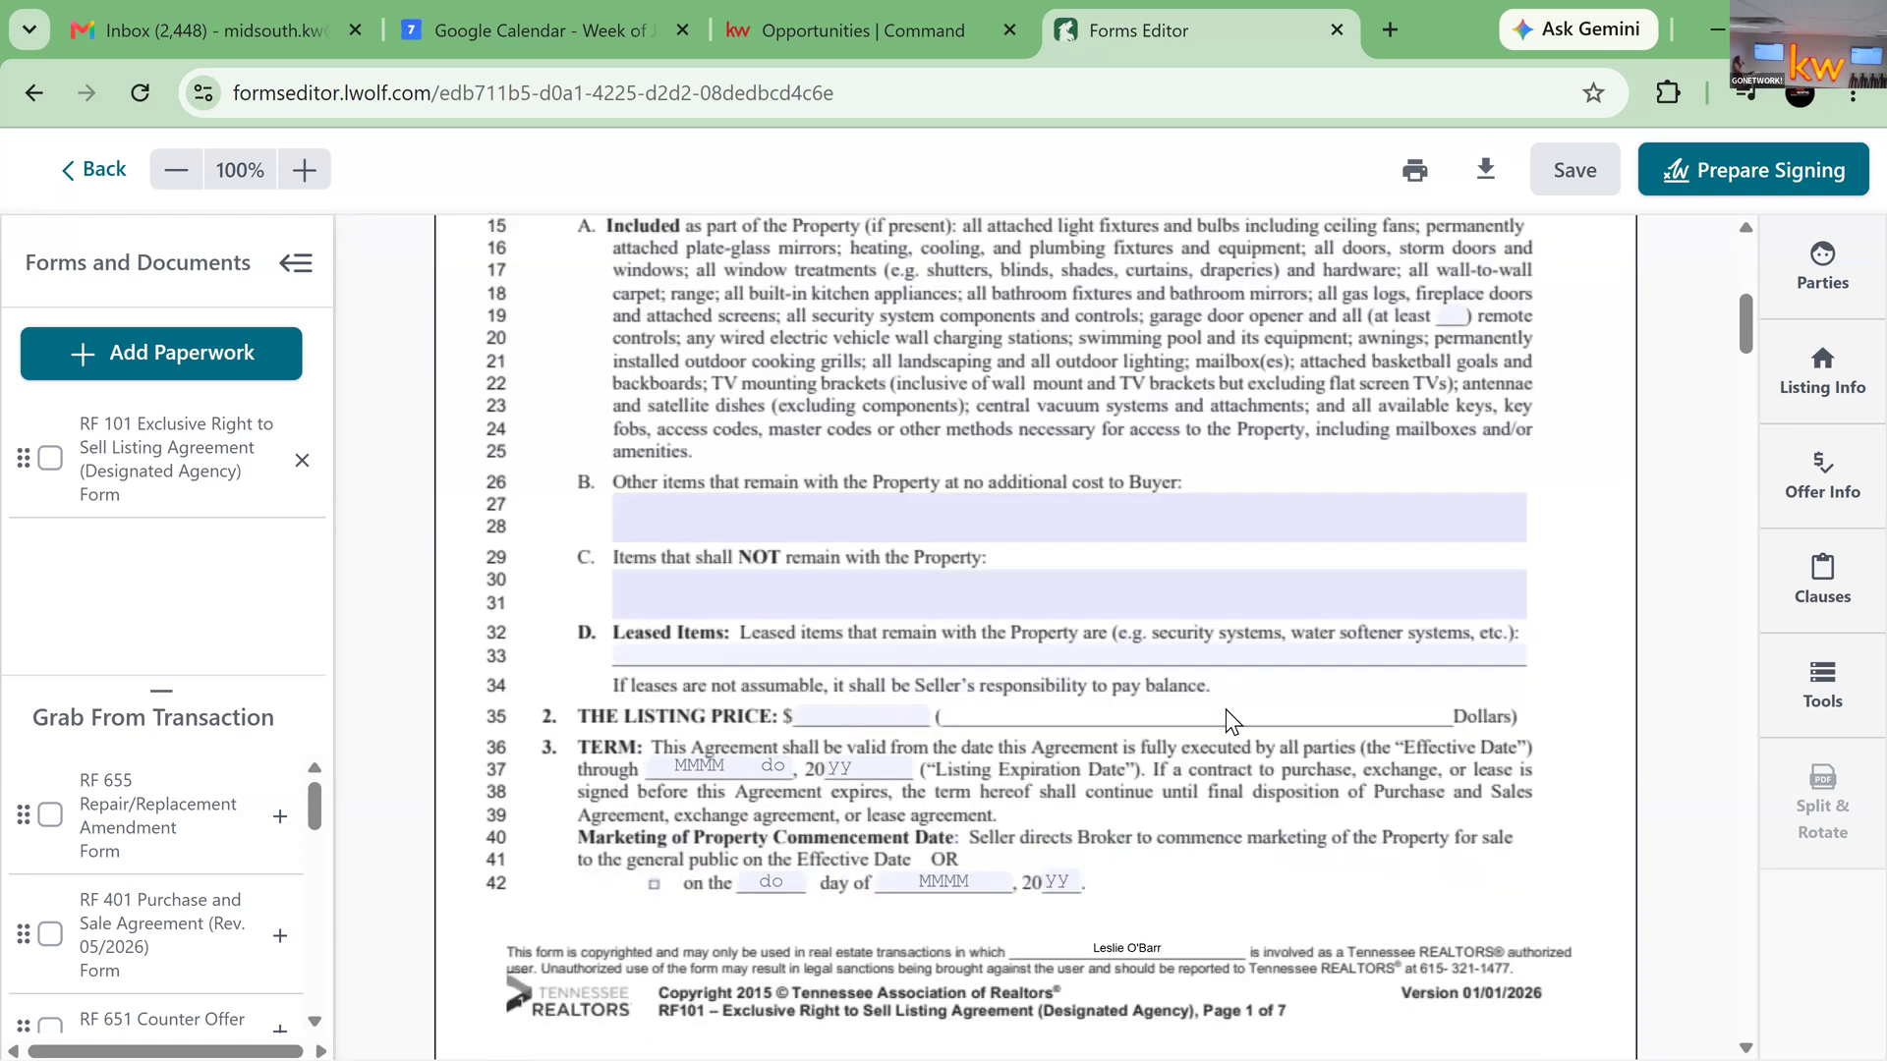
scroll(1201, 747, down, 20)
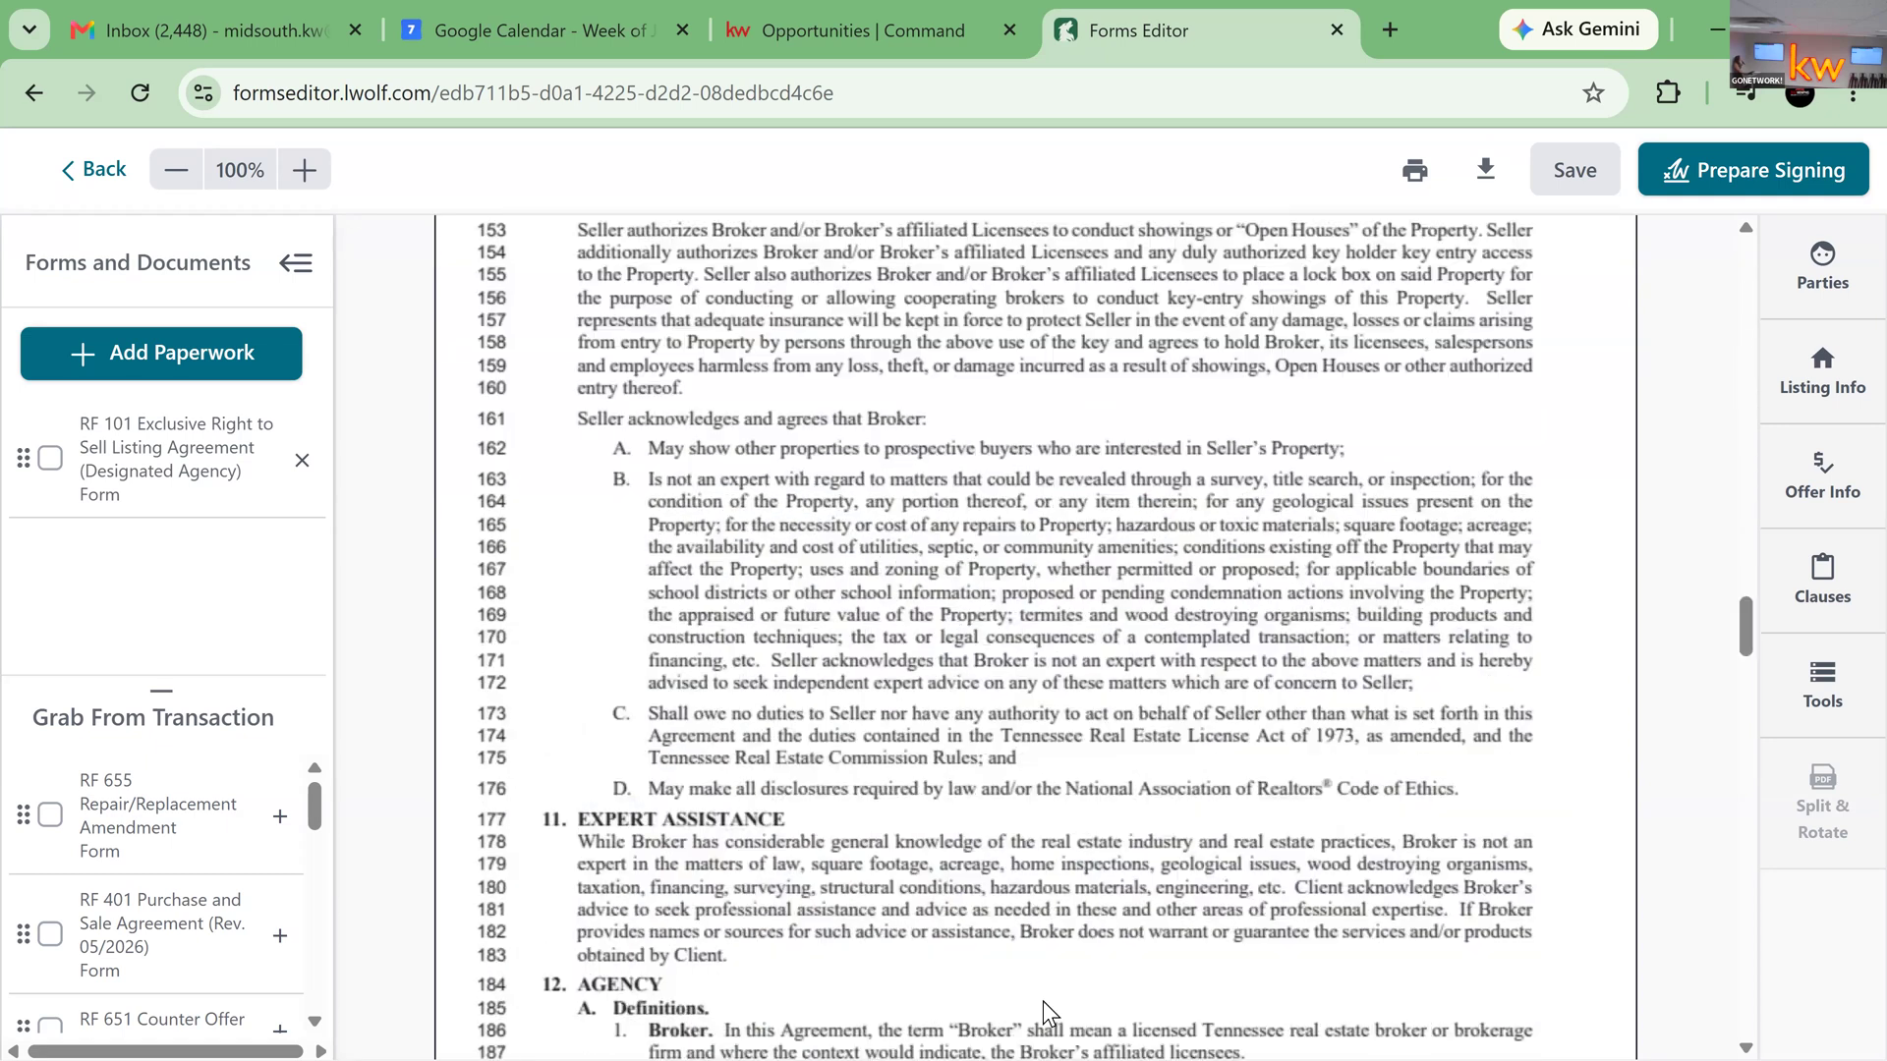
scroll(1002, 1017, down, 10)
scroll(851, 1014, up, 5)
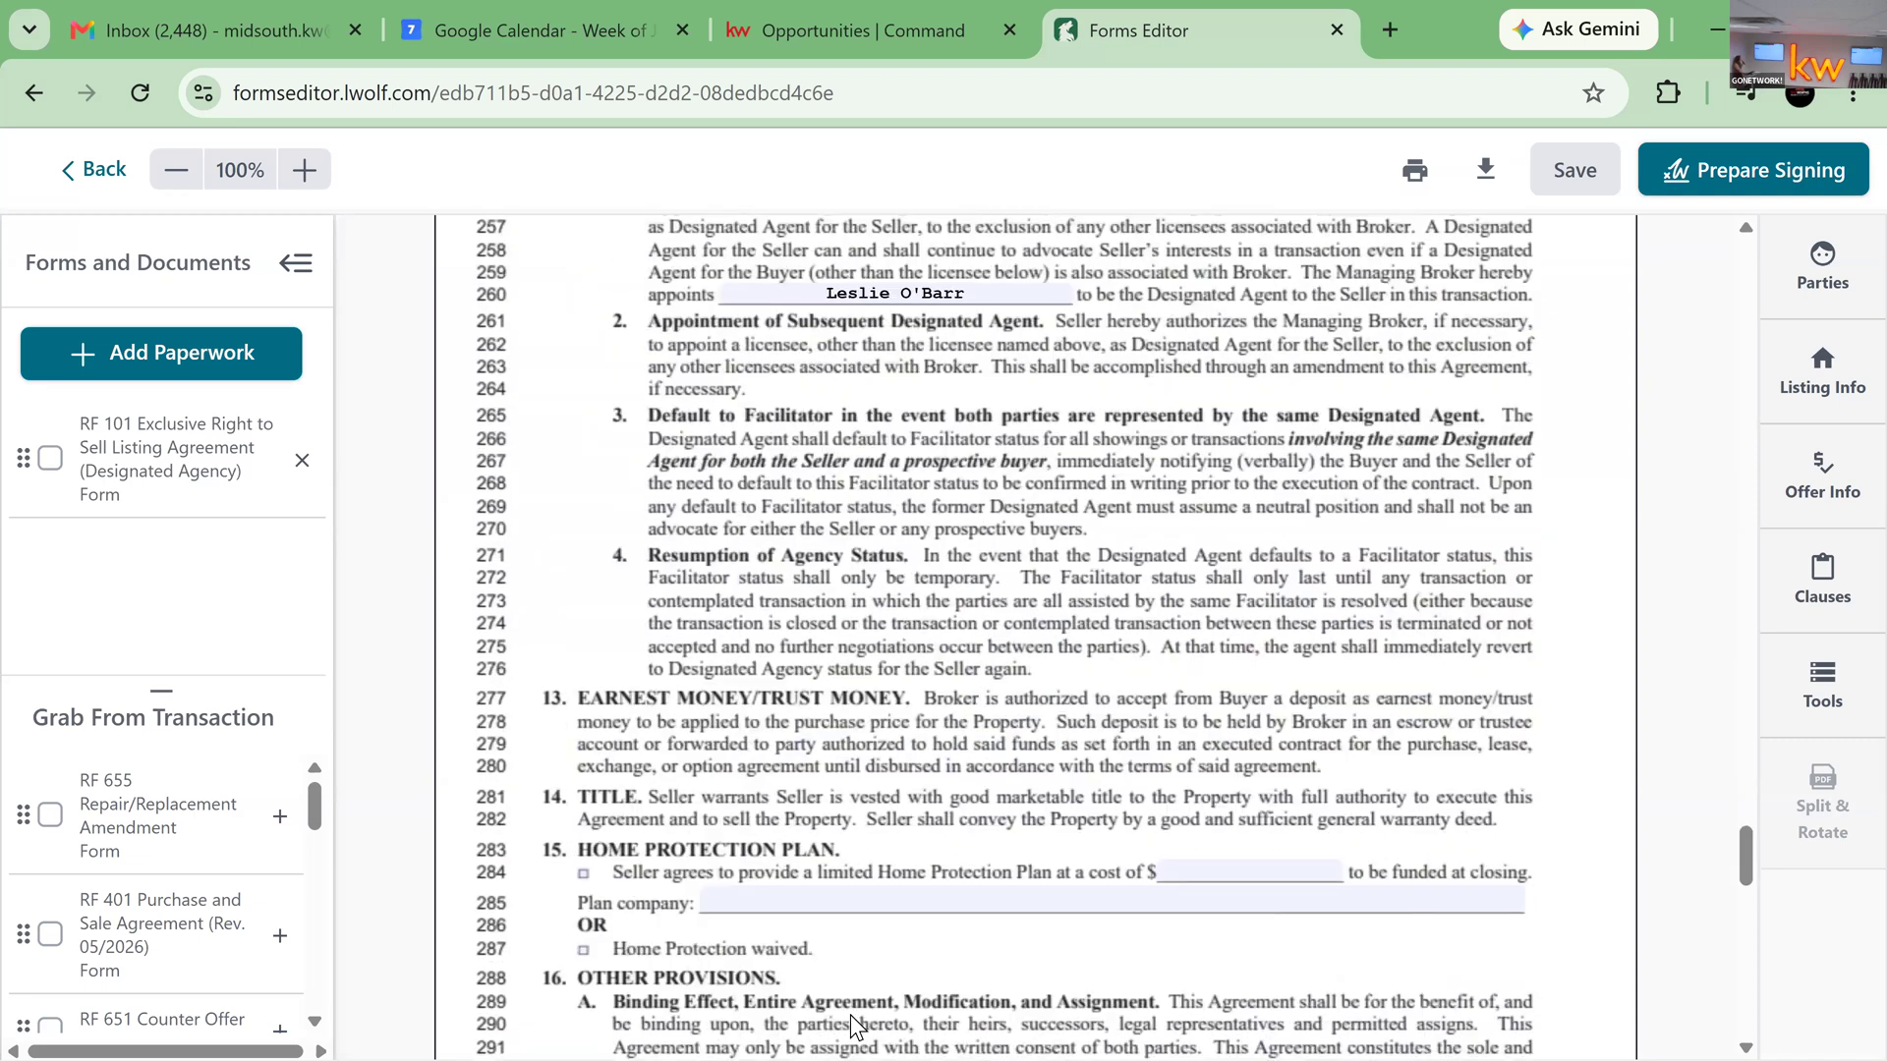
scroll(268, 842, up, 13)
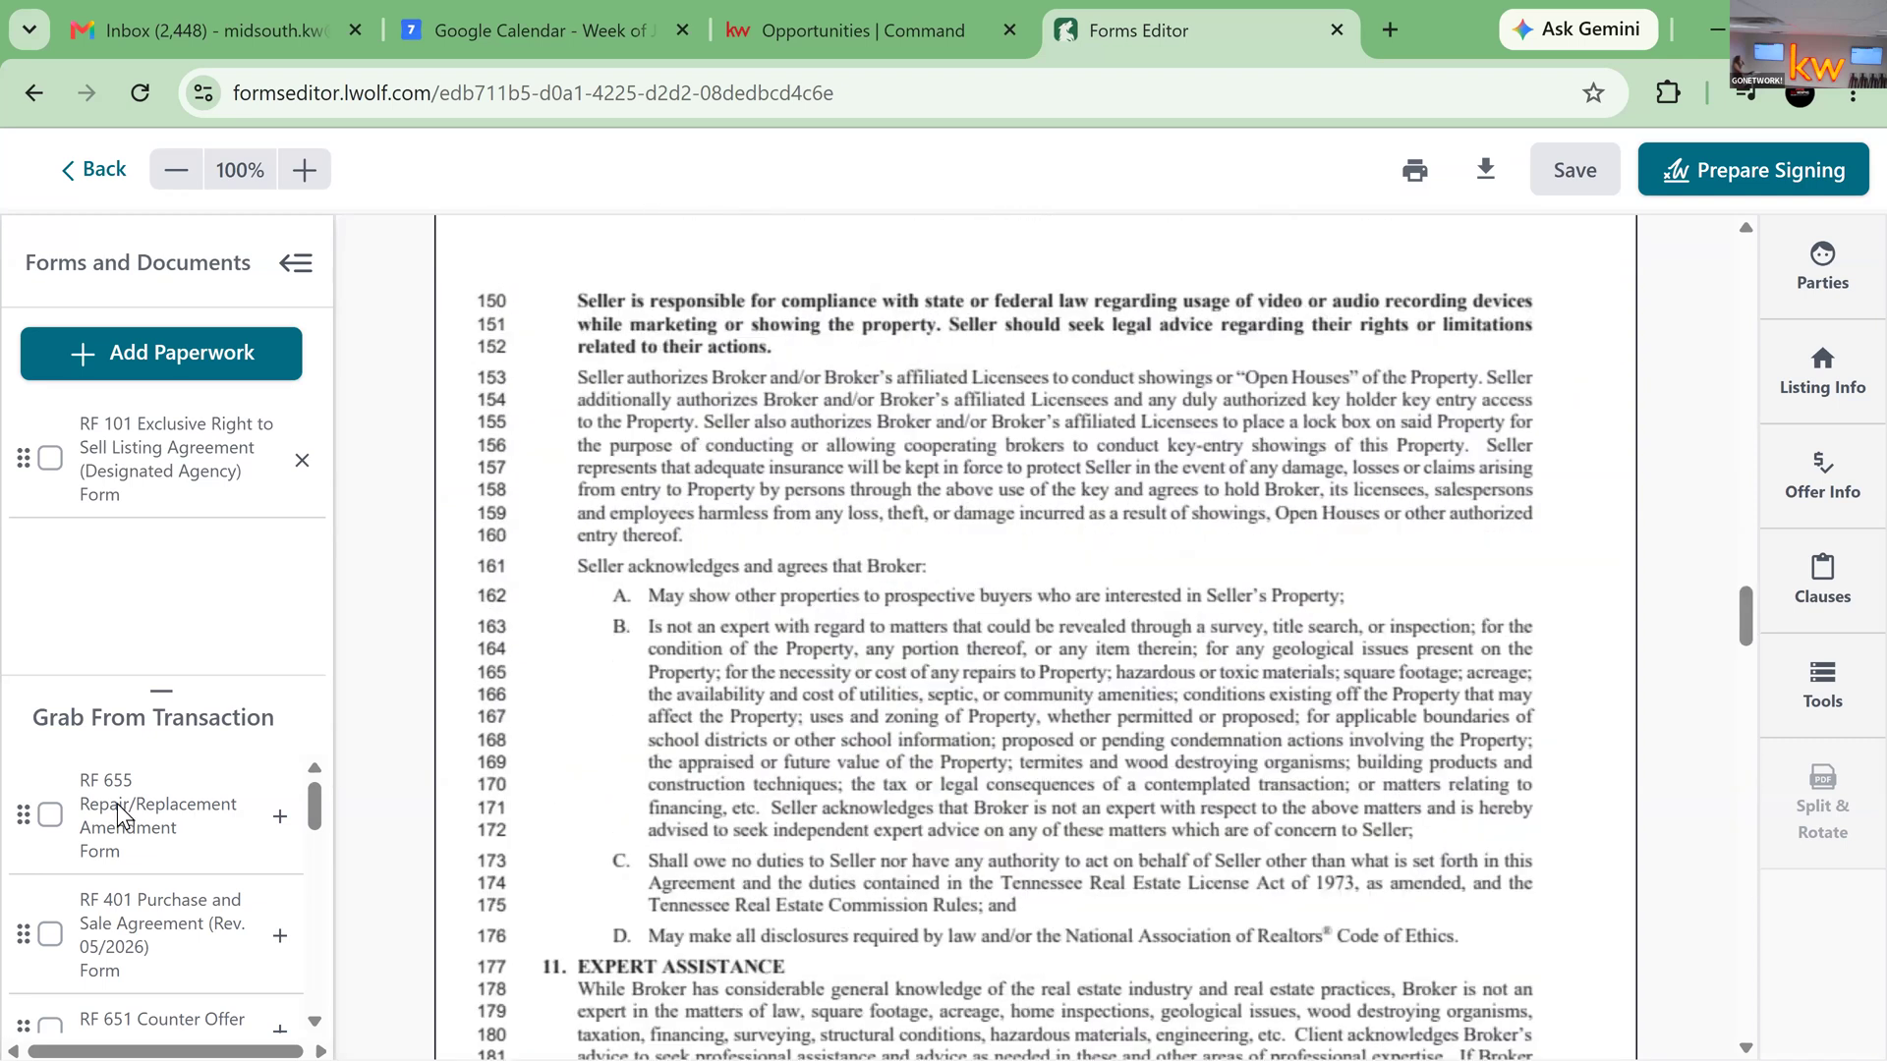
scroll(206, 816, down, 4)
scroll(196, 888, up, 4)
scroll(221, 923, down, 3)
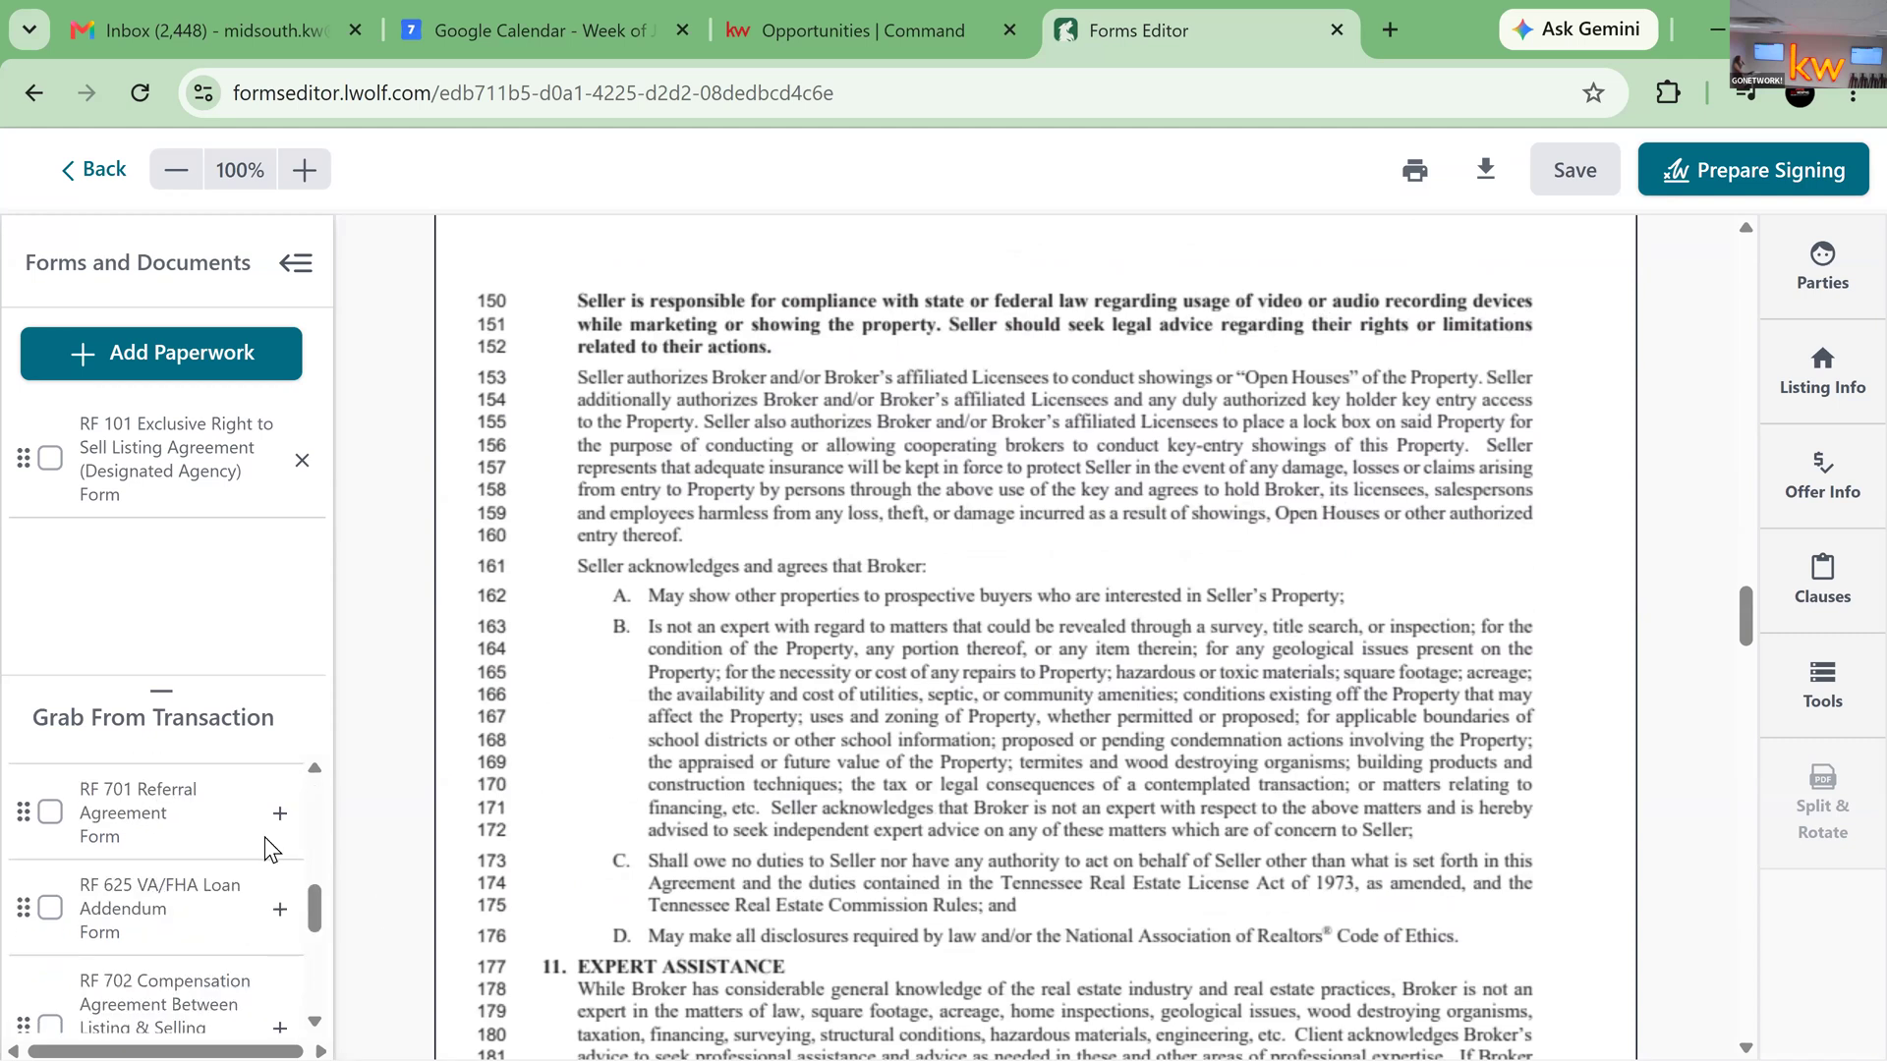
scroll(262, 850, down, 3)
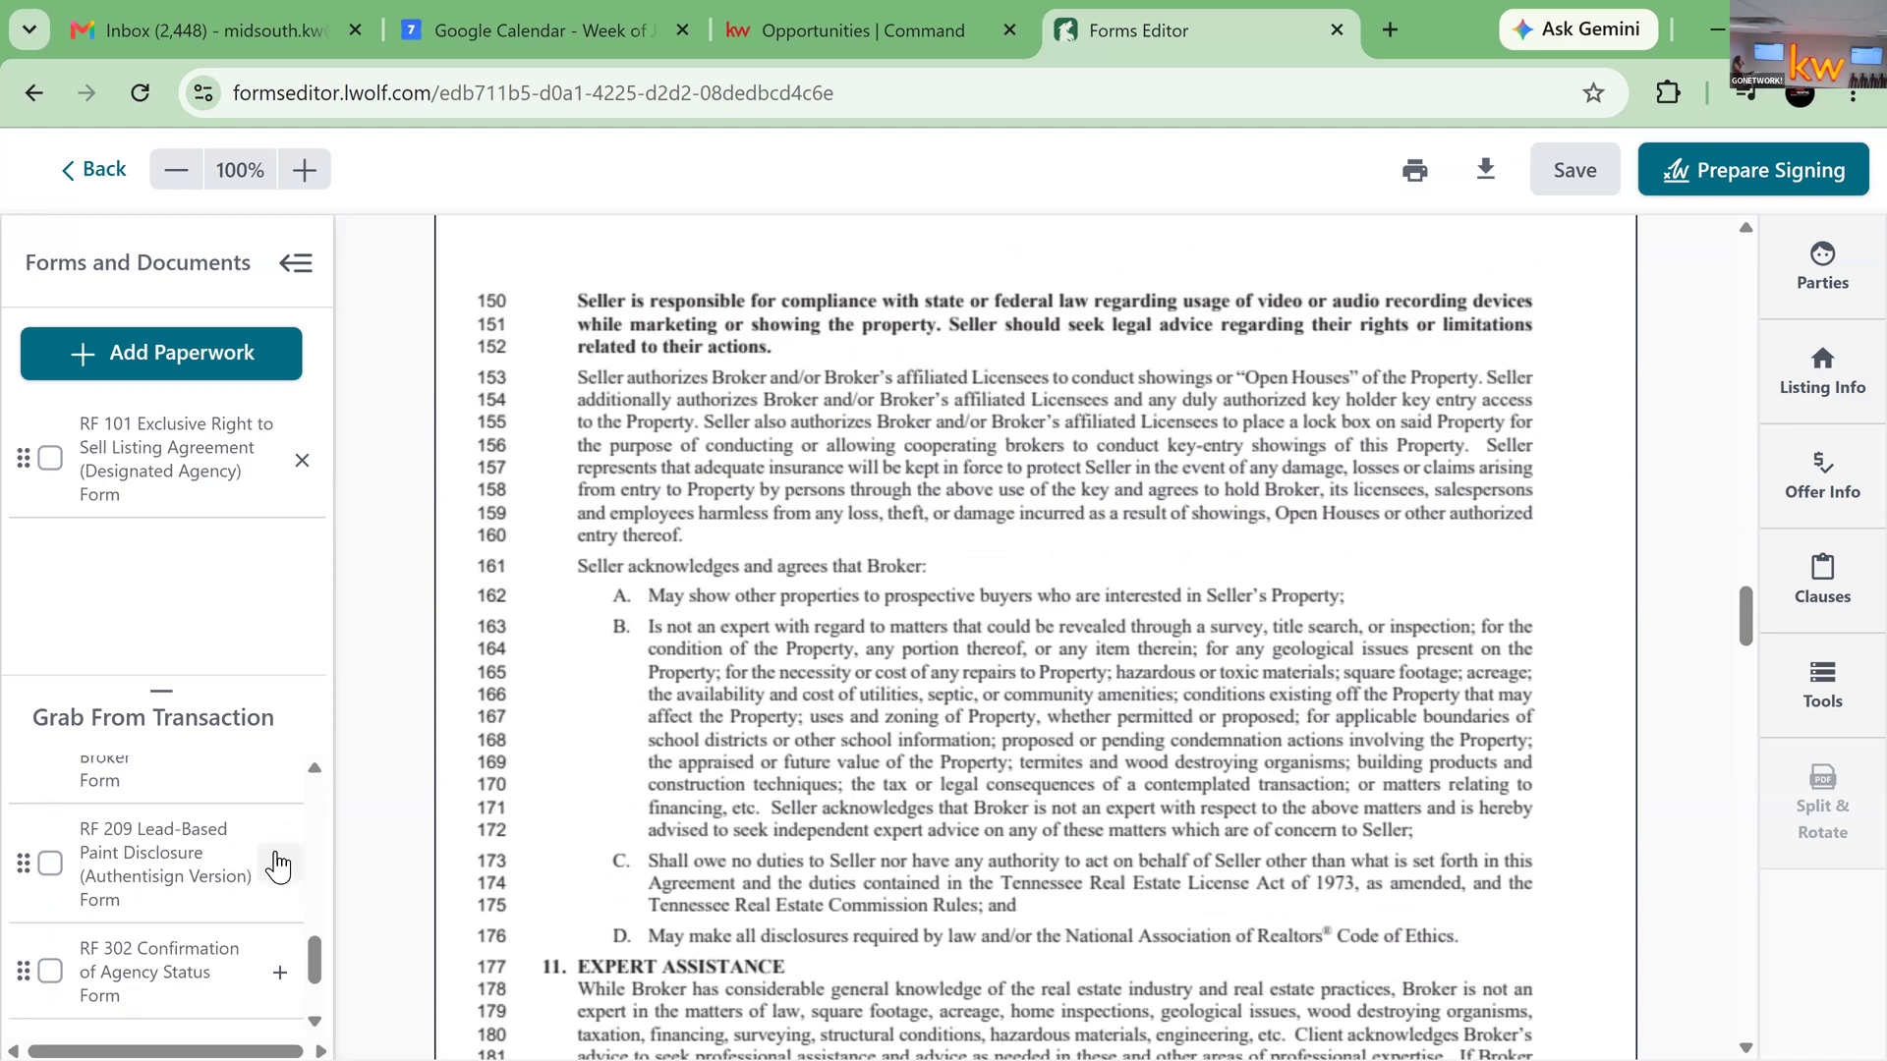
scroll(231, 946, up, 3)
- Add RF 302 Confirmation of Agency Status, KW 584 TN Lockbox Amendment and RF 308 Wire Fraud Warning
scroll(257, 918, down, 3)
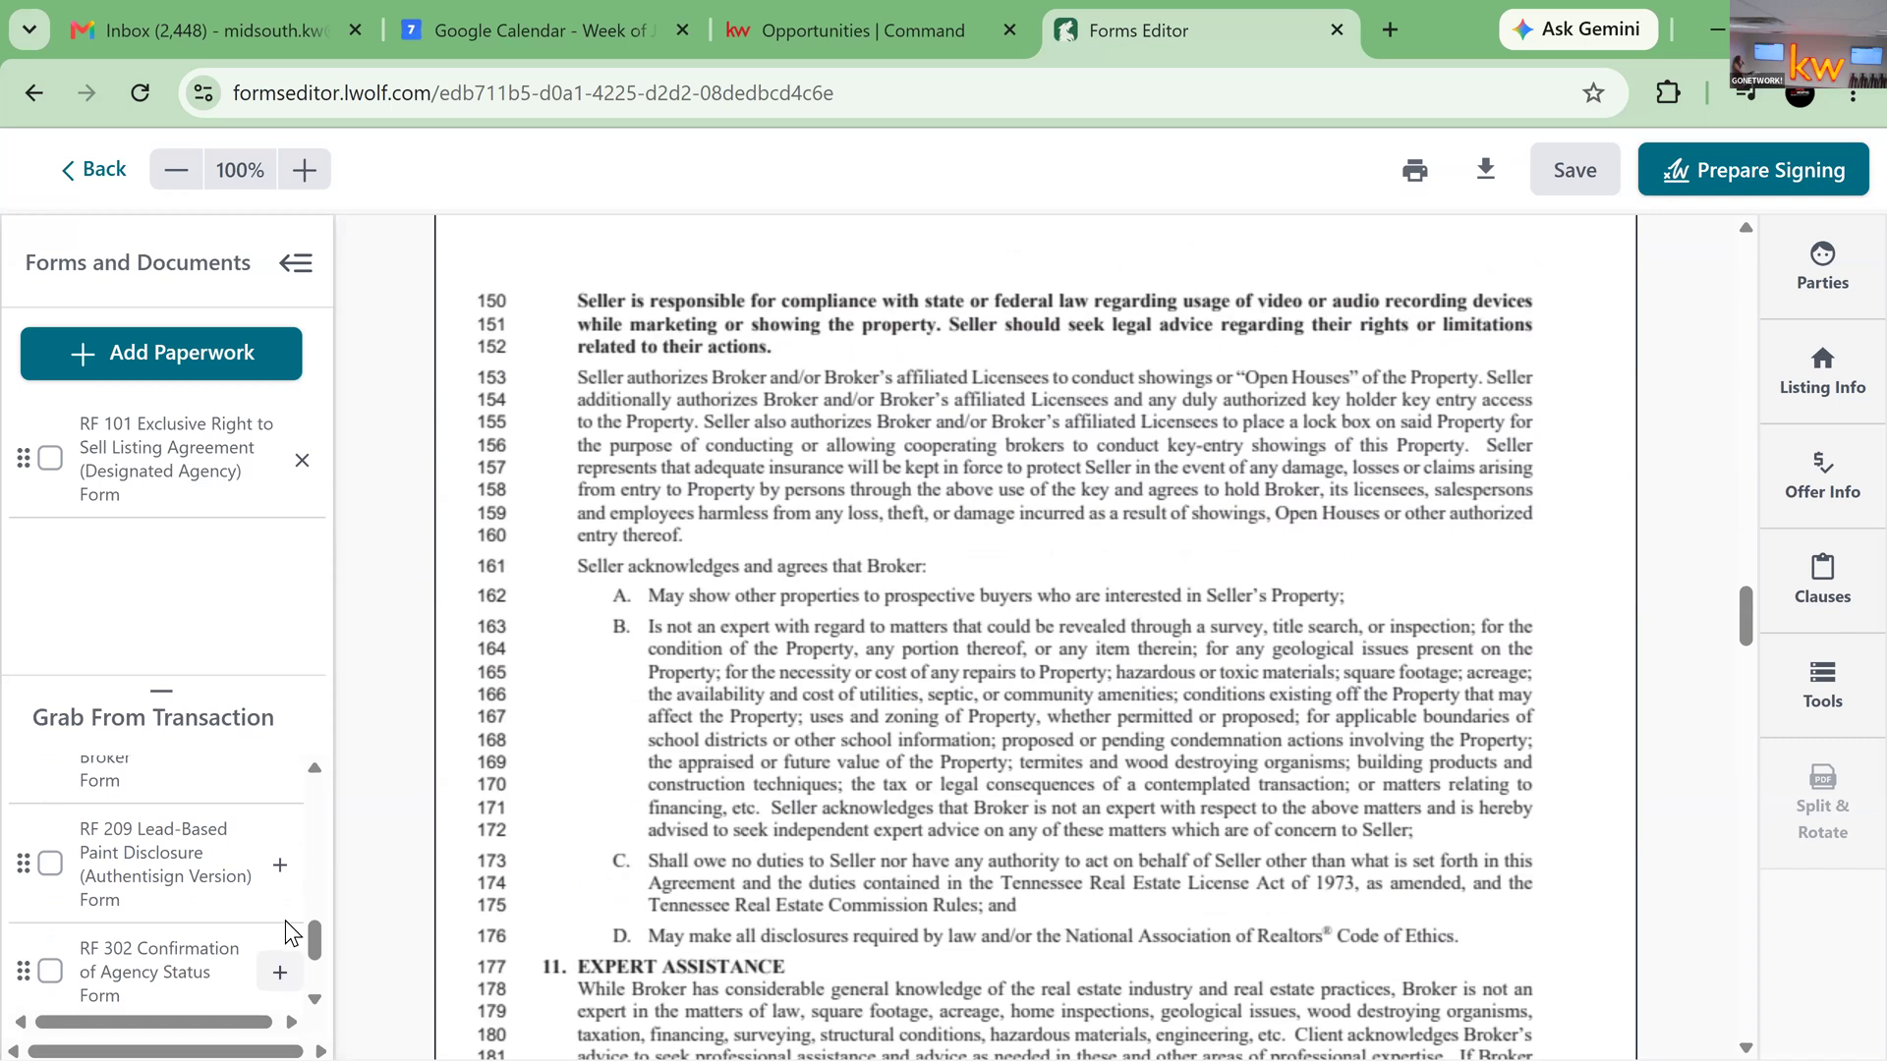
click(279, 973)
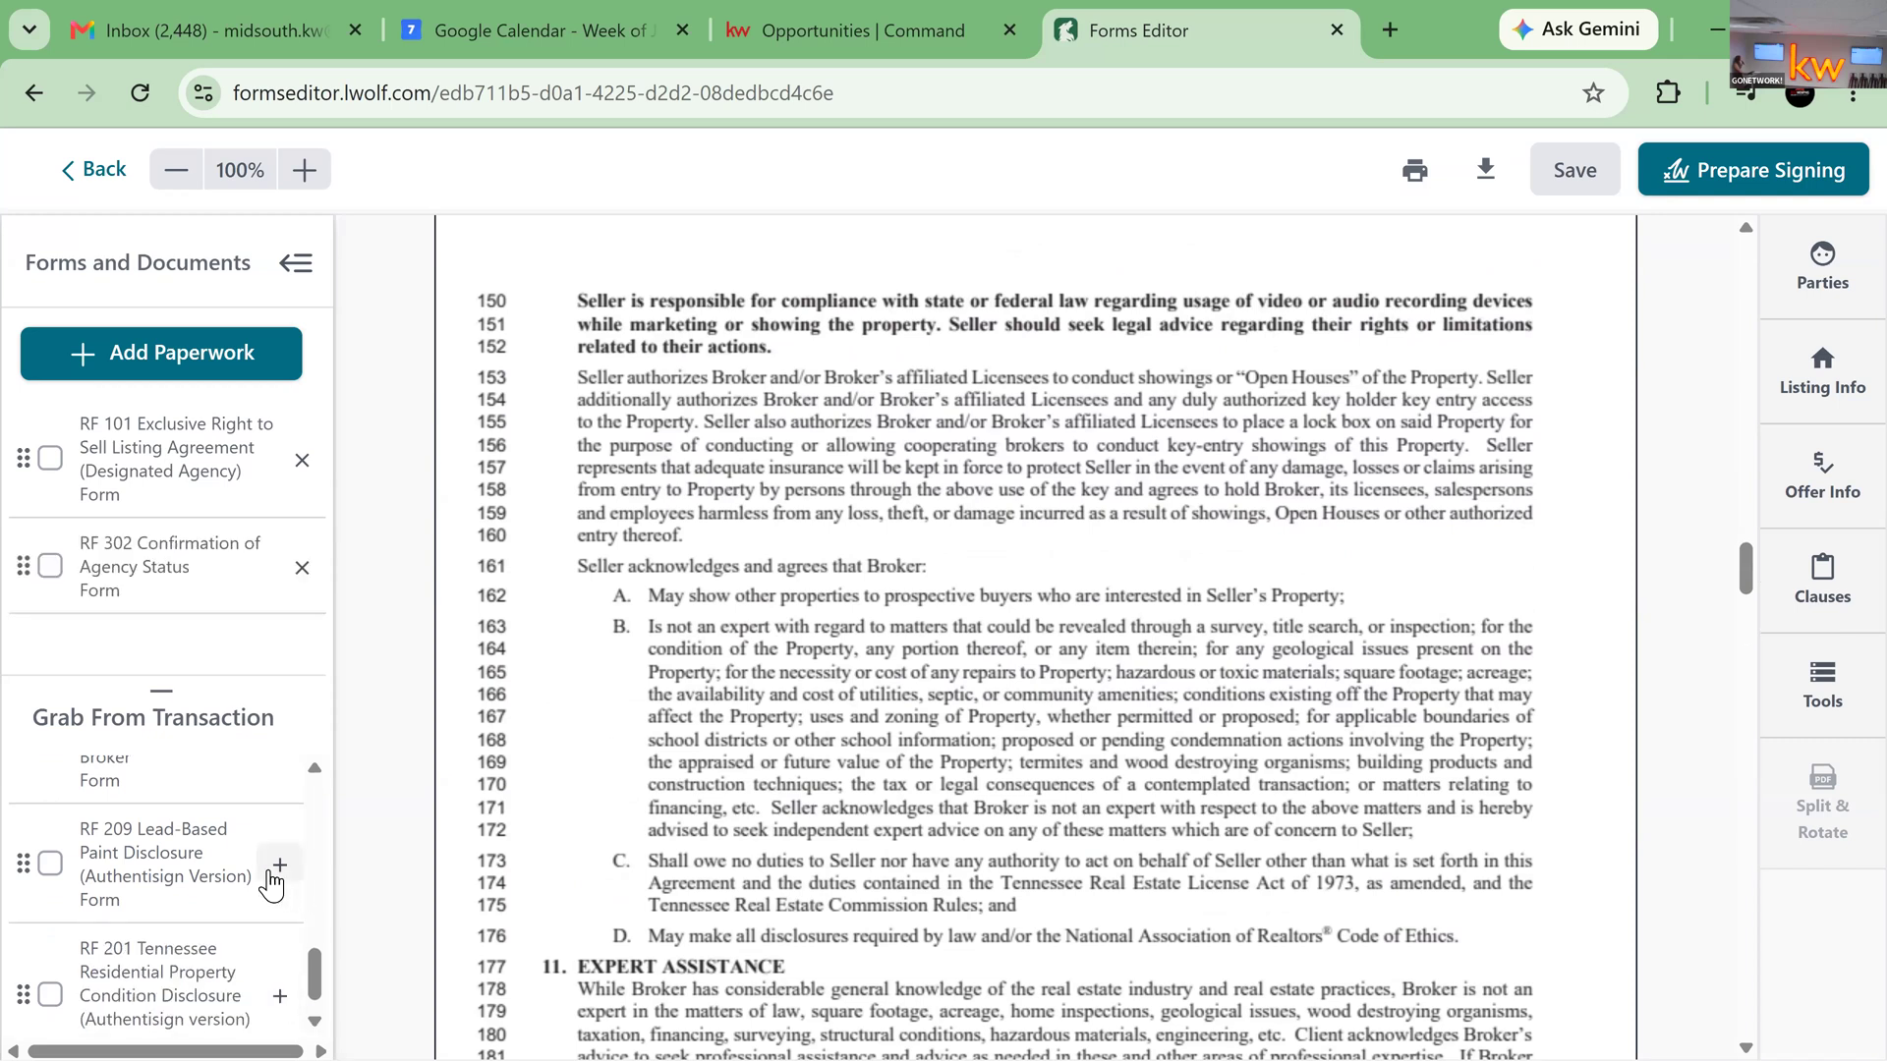
scroll(195, 906, down, 4)
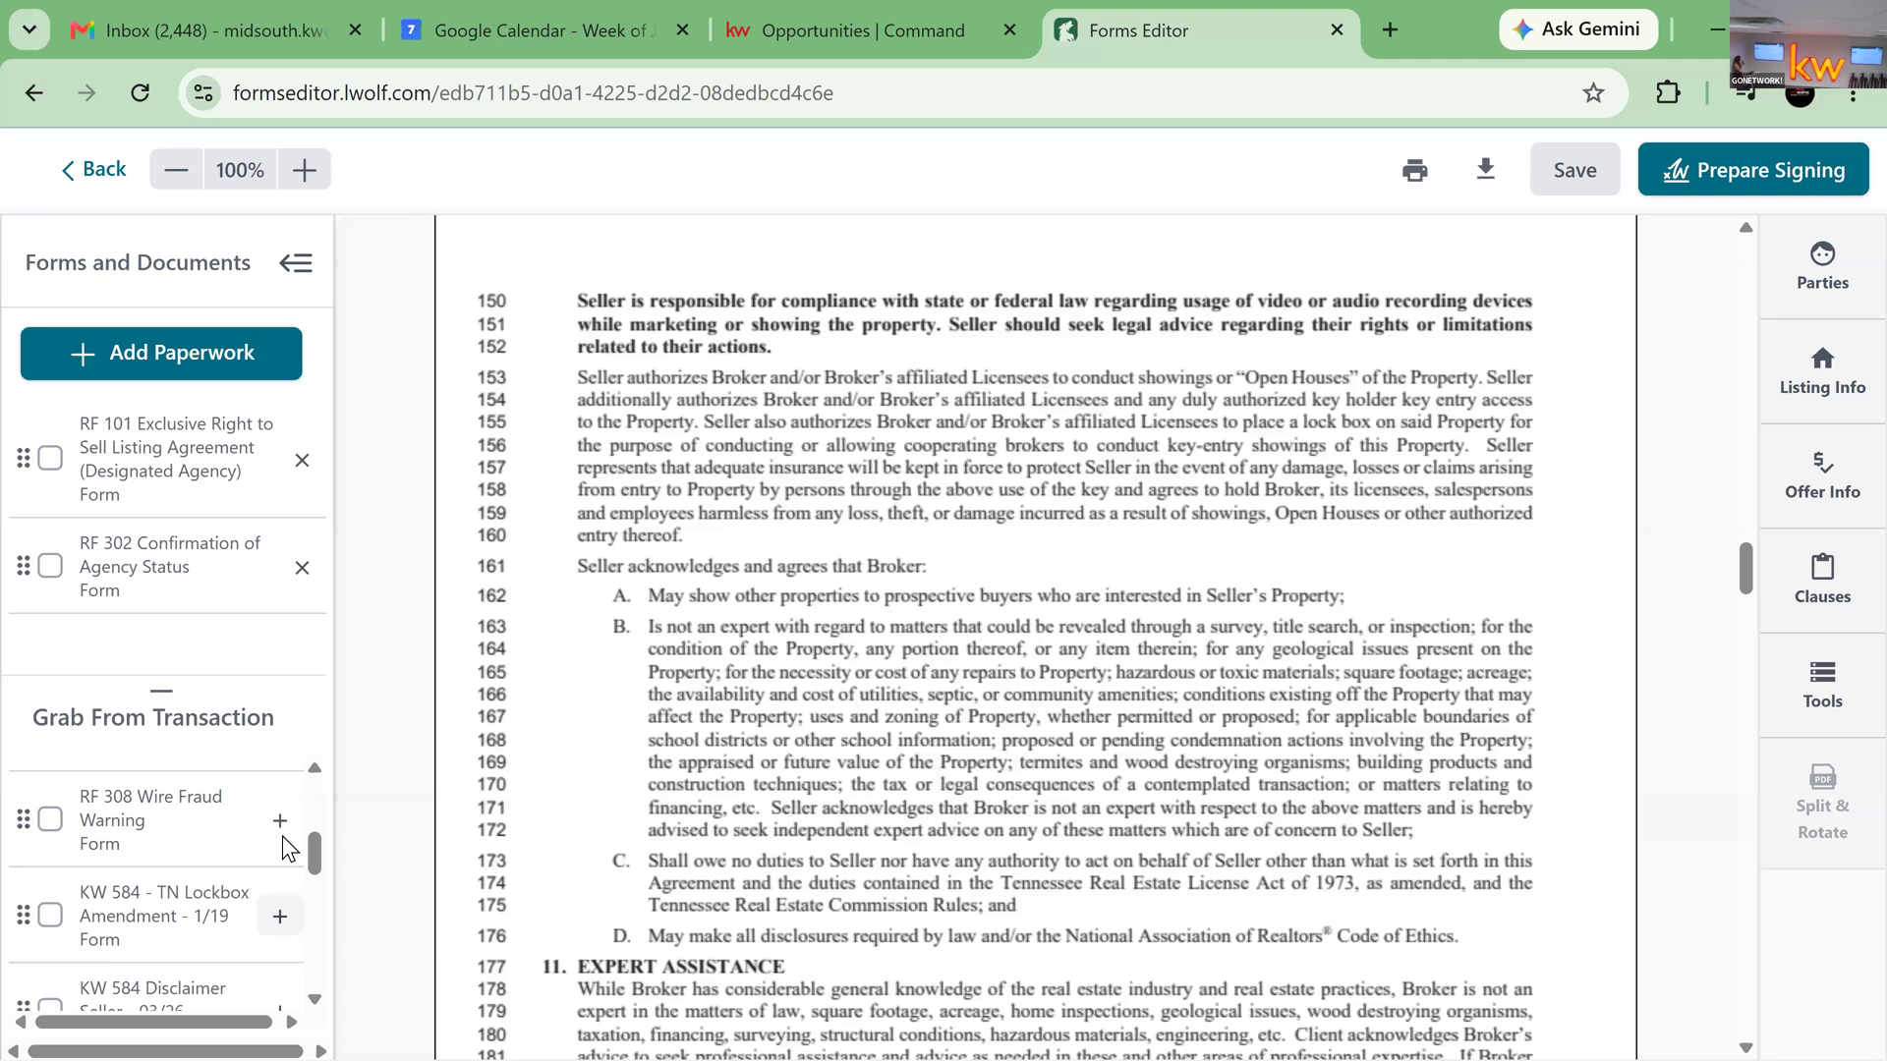
click(279, 927)
click(280, 835)
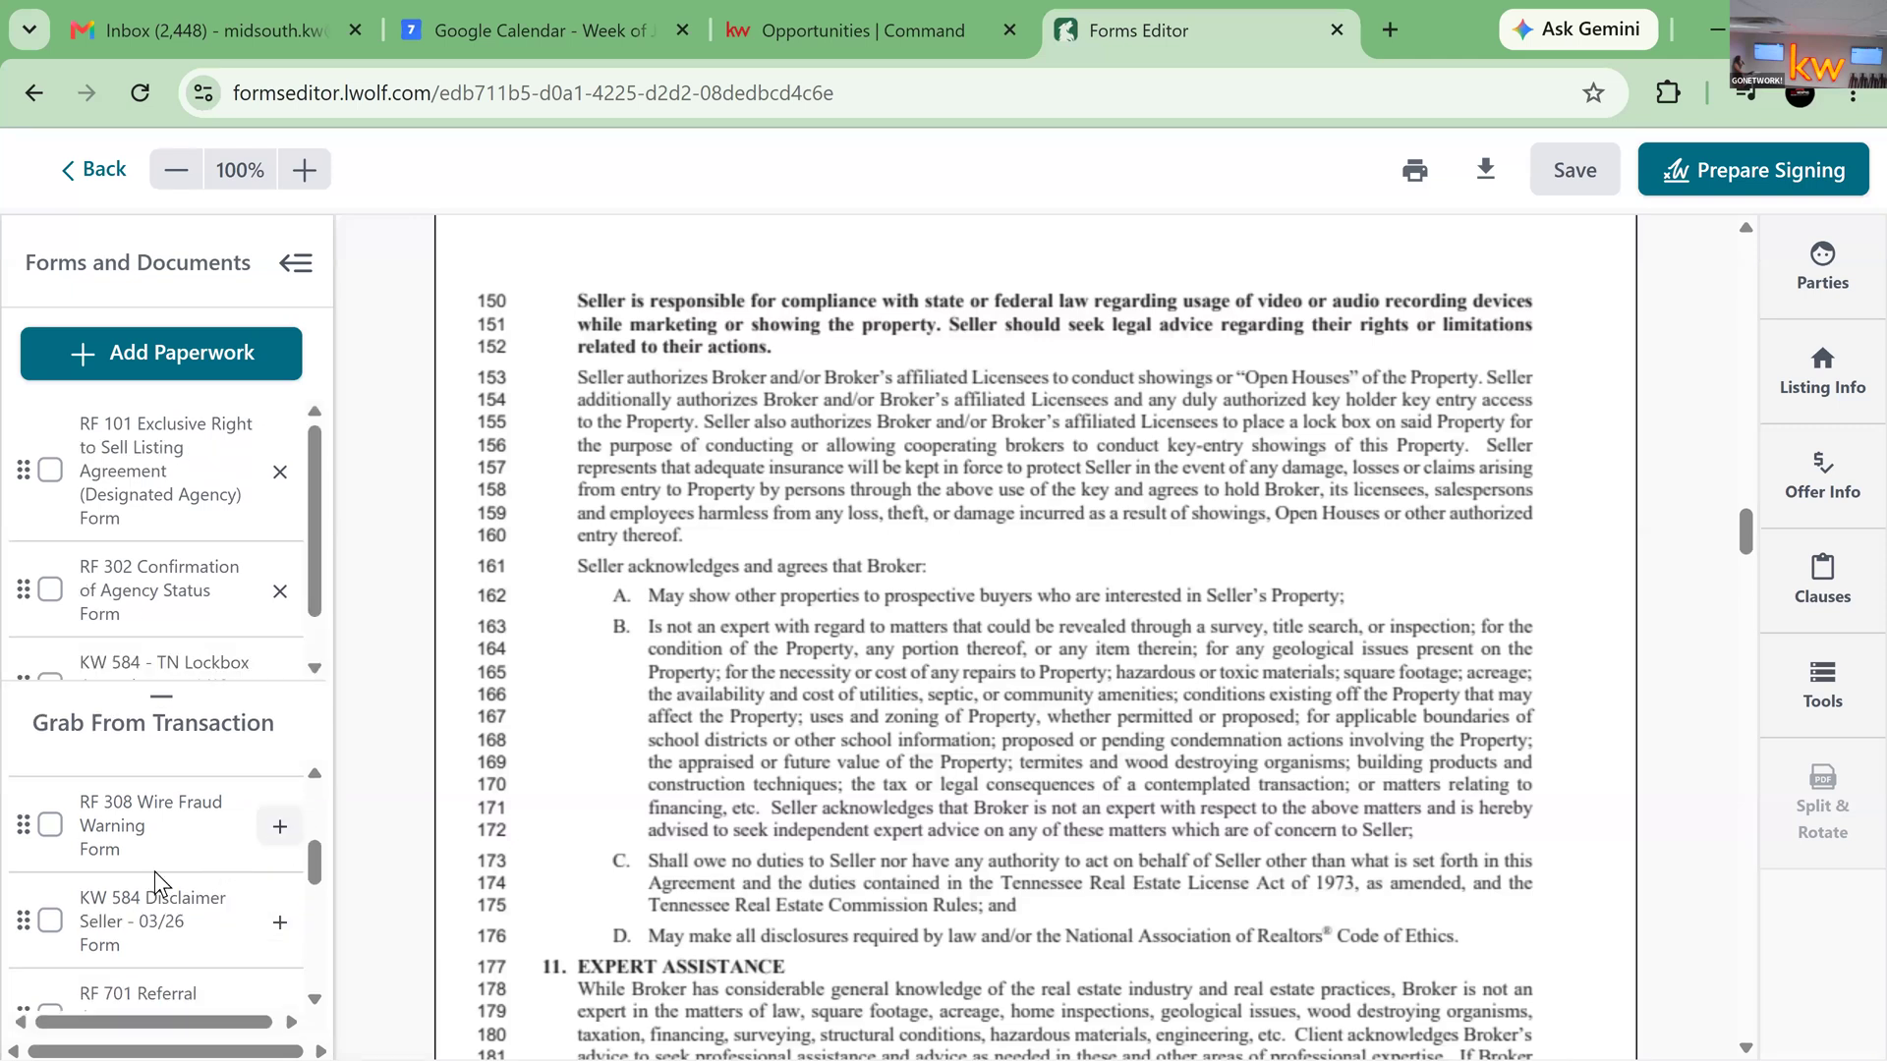
scroll(260, 499, down, 2)
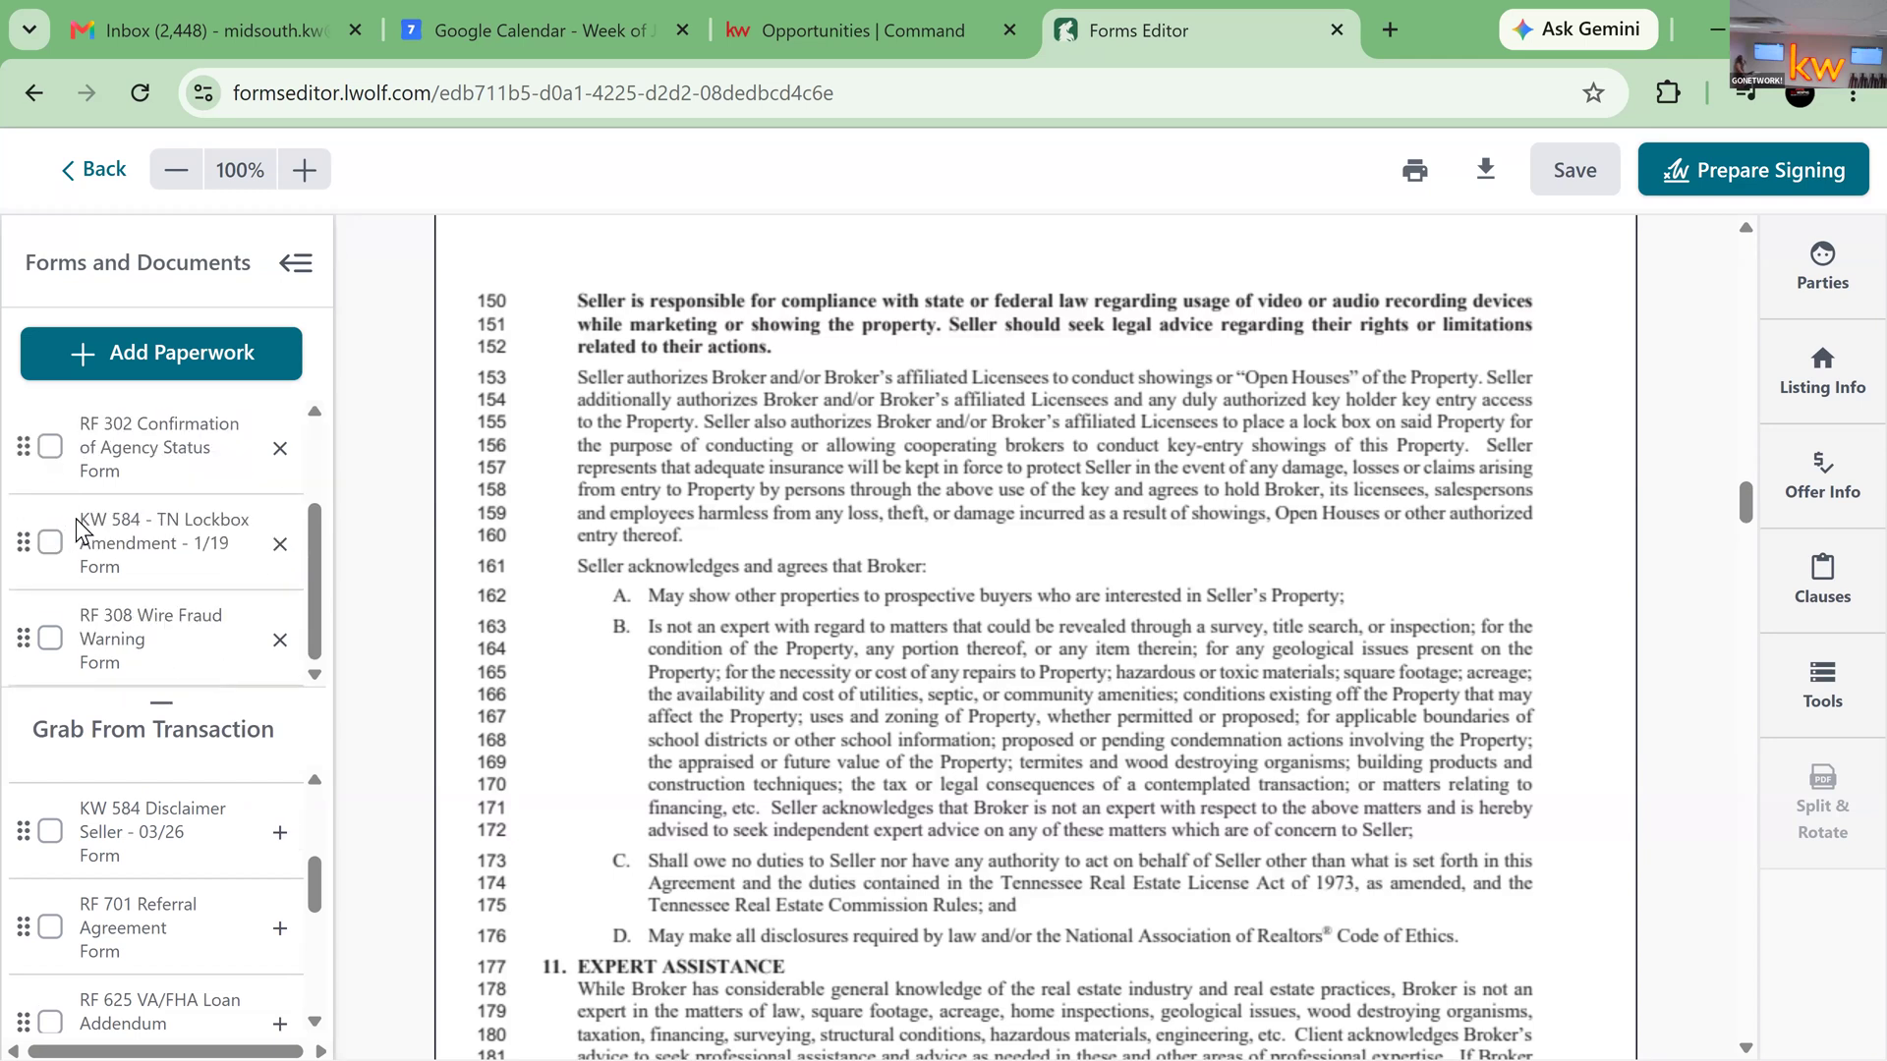
scroll(192, 626, up, 2)
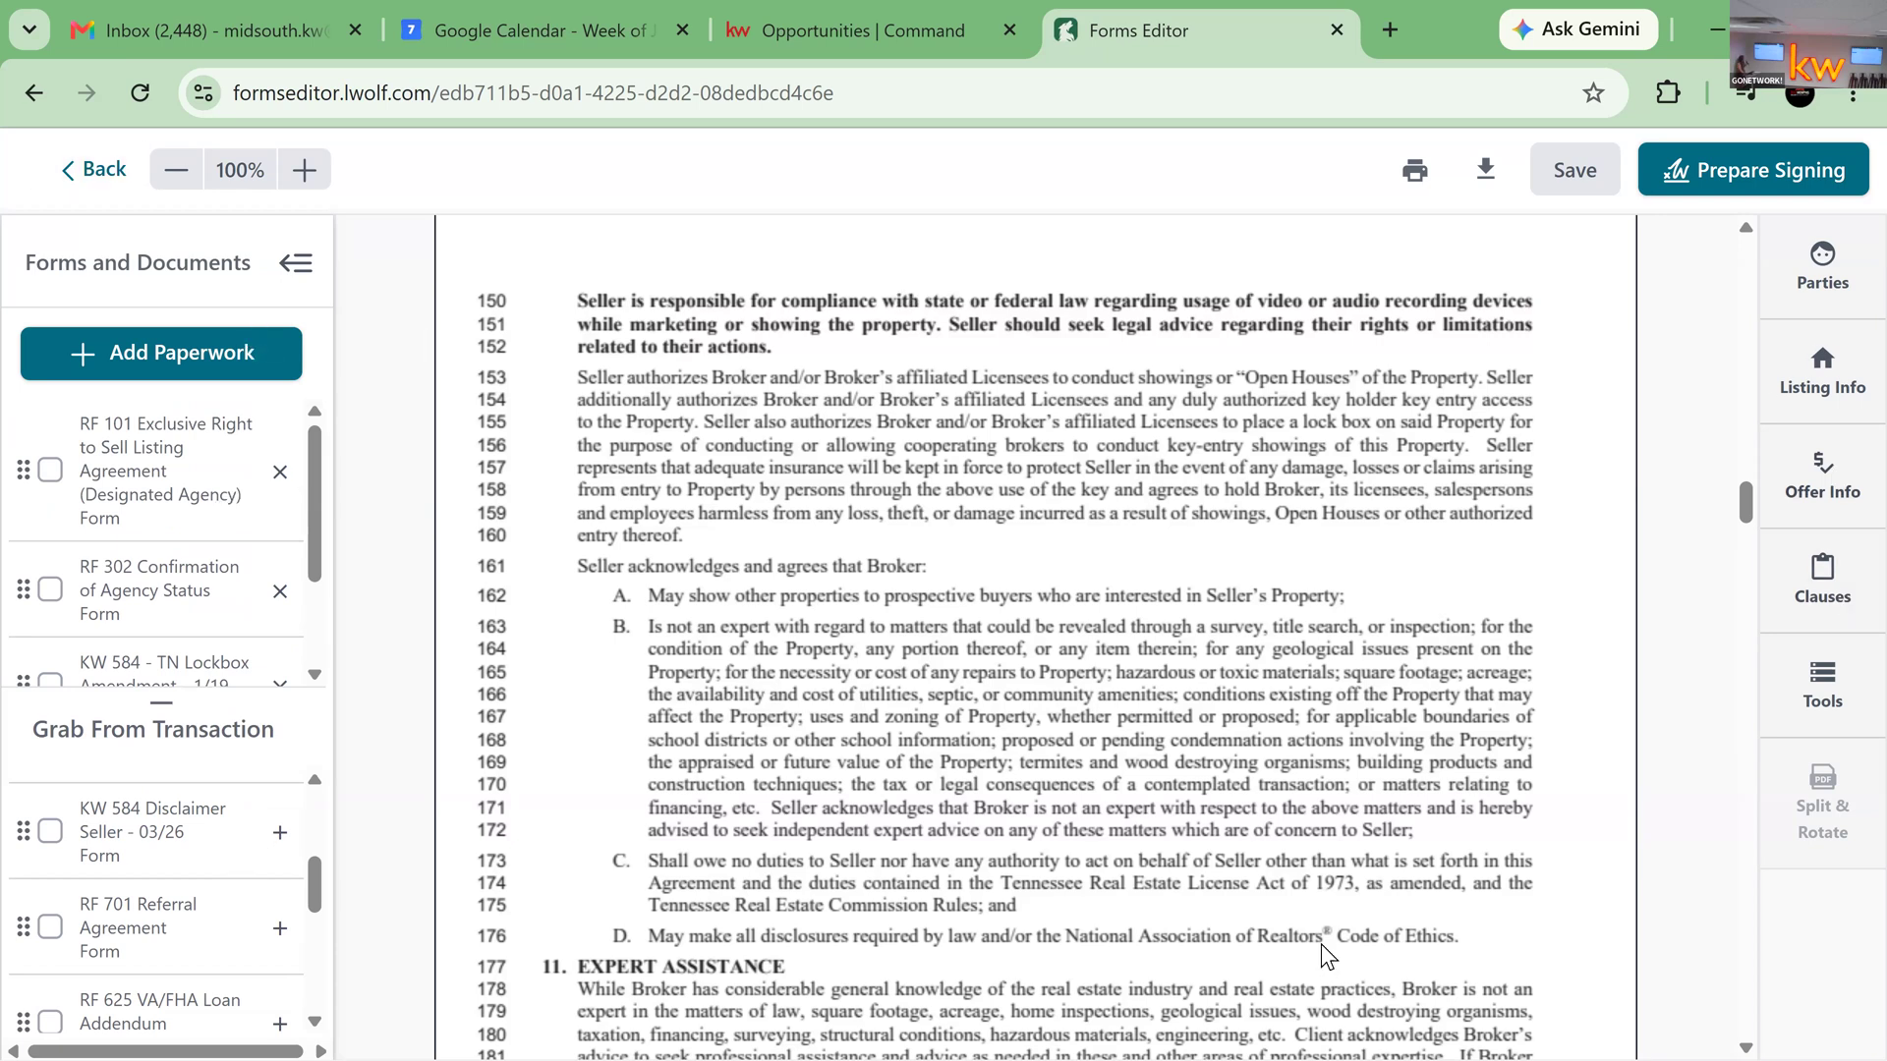
scroll(1341, 889, up, 13)
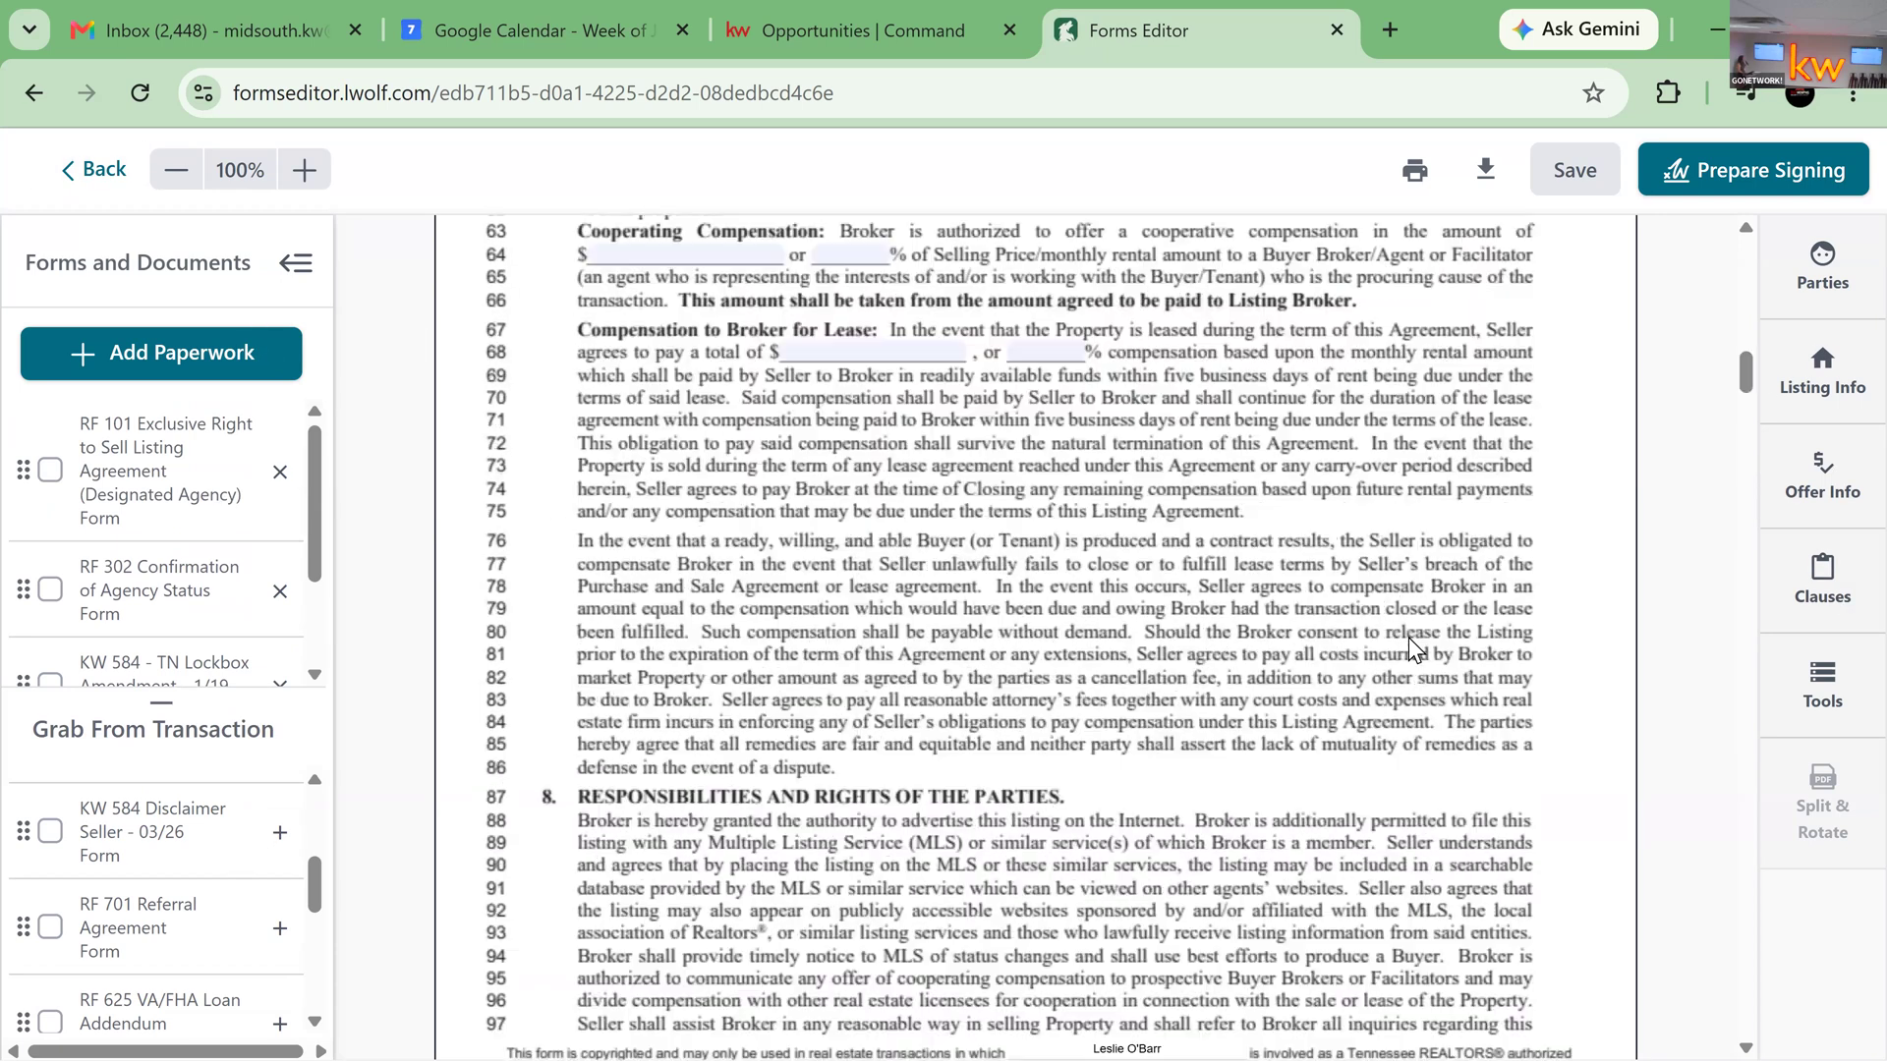
scroll(1407, 637, down, 8)
scroll(1419, 904, down, 20)
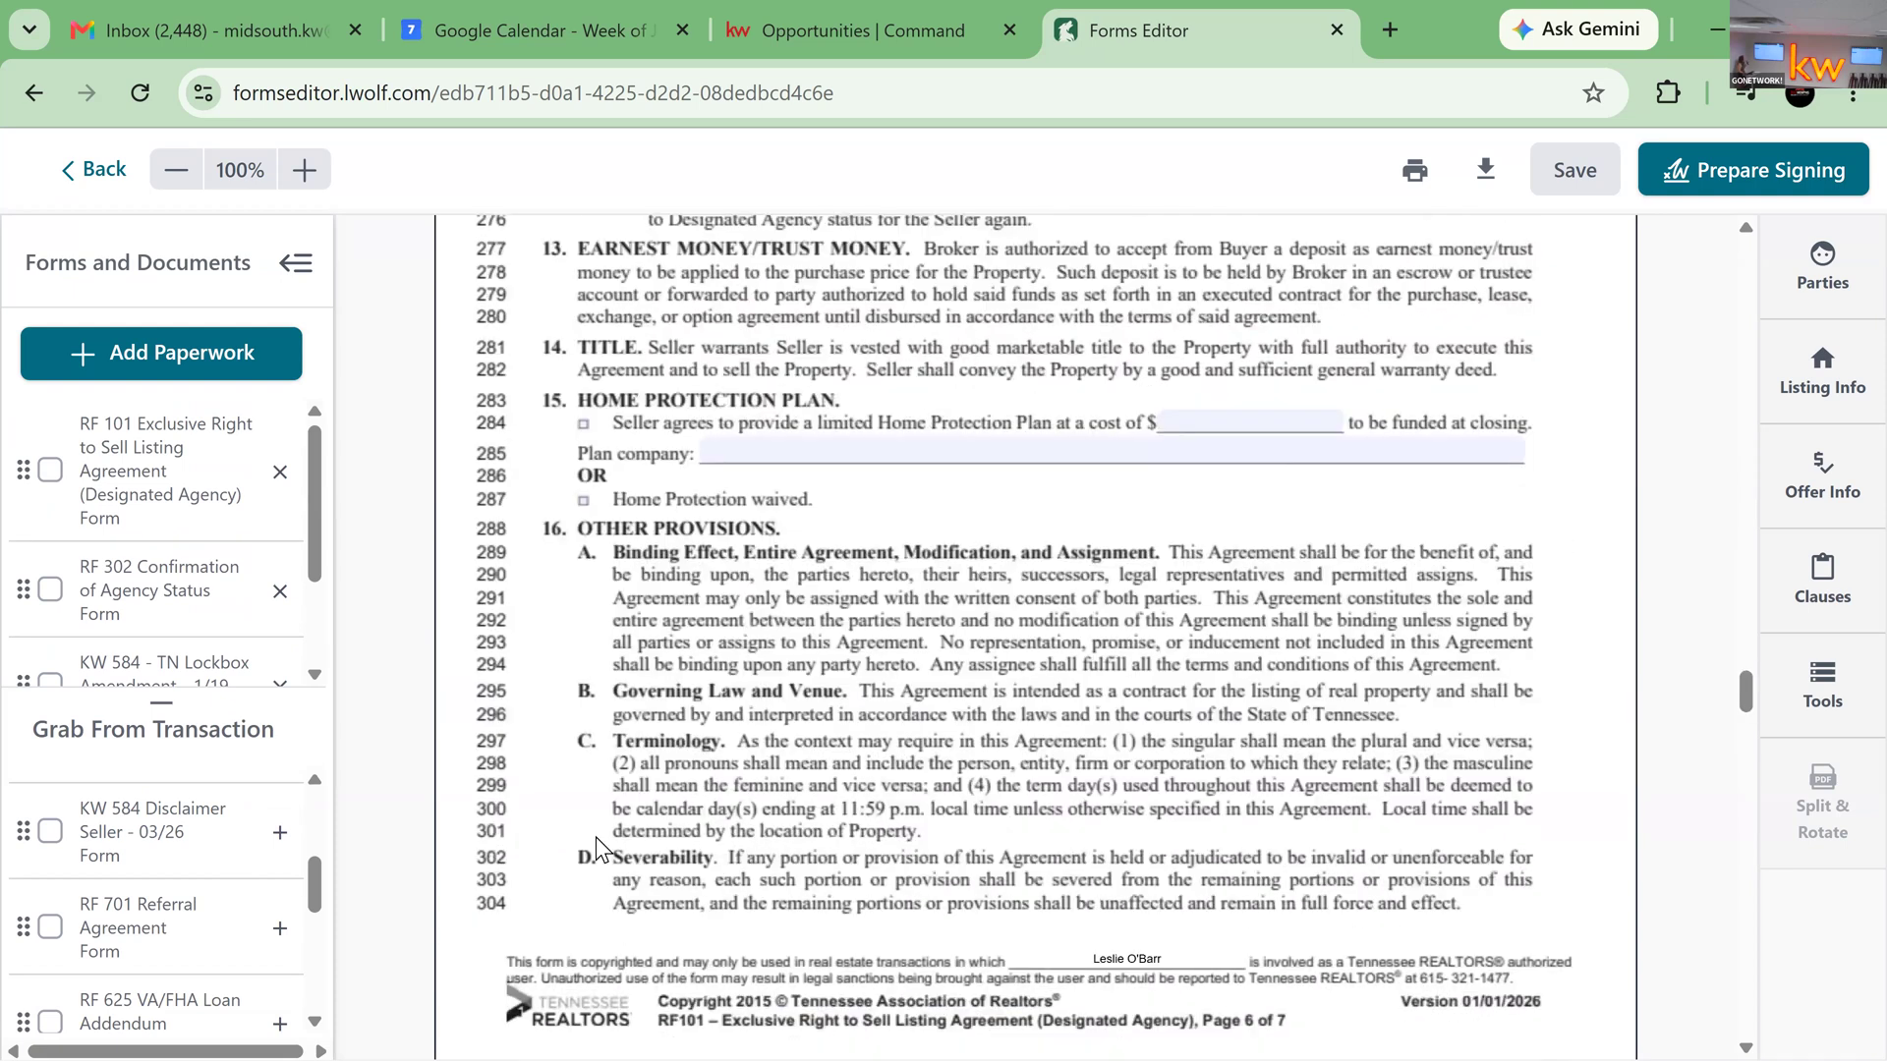
scroll(941, 590, down, 3)
scroll(939, 581, down, 15)
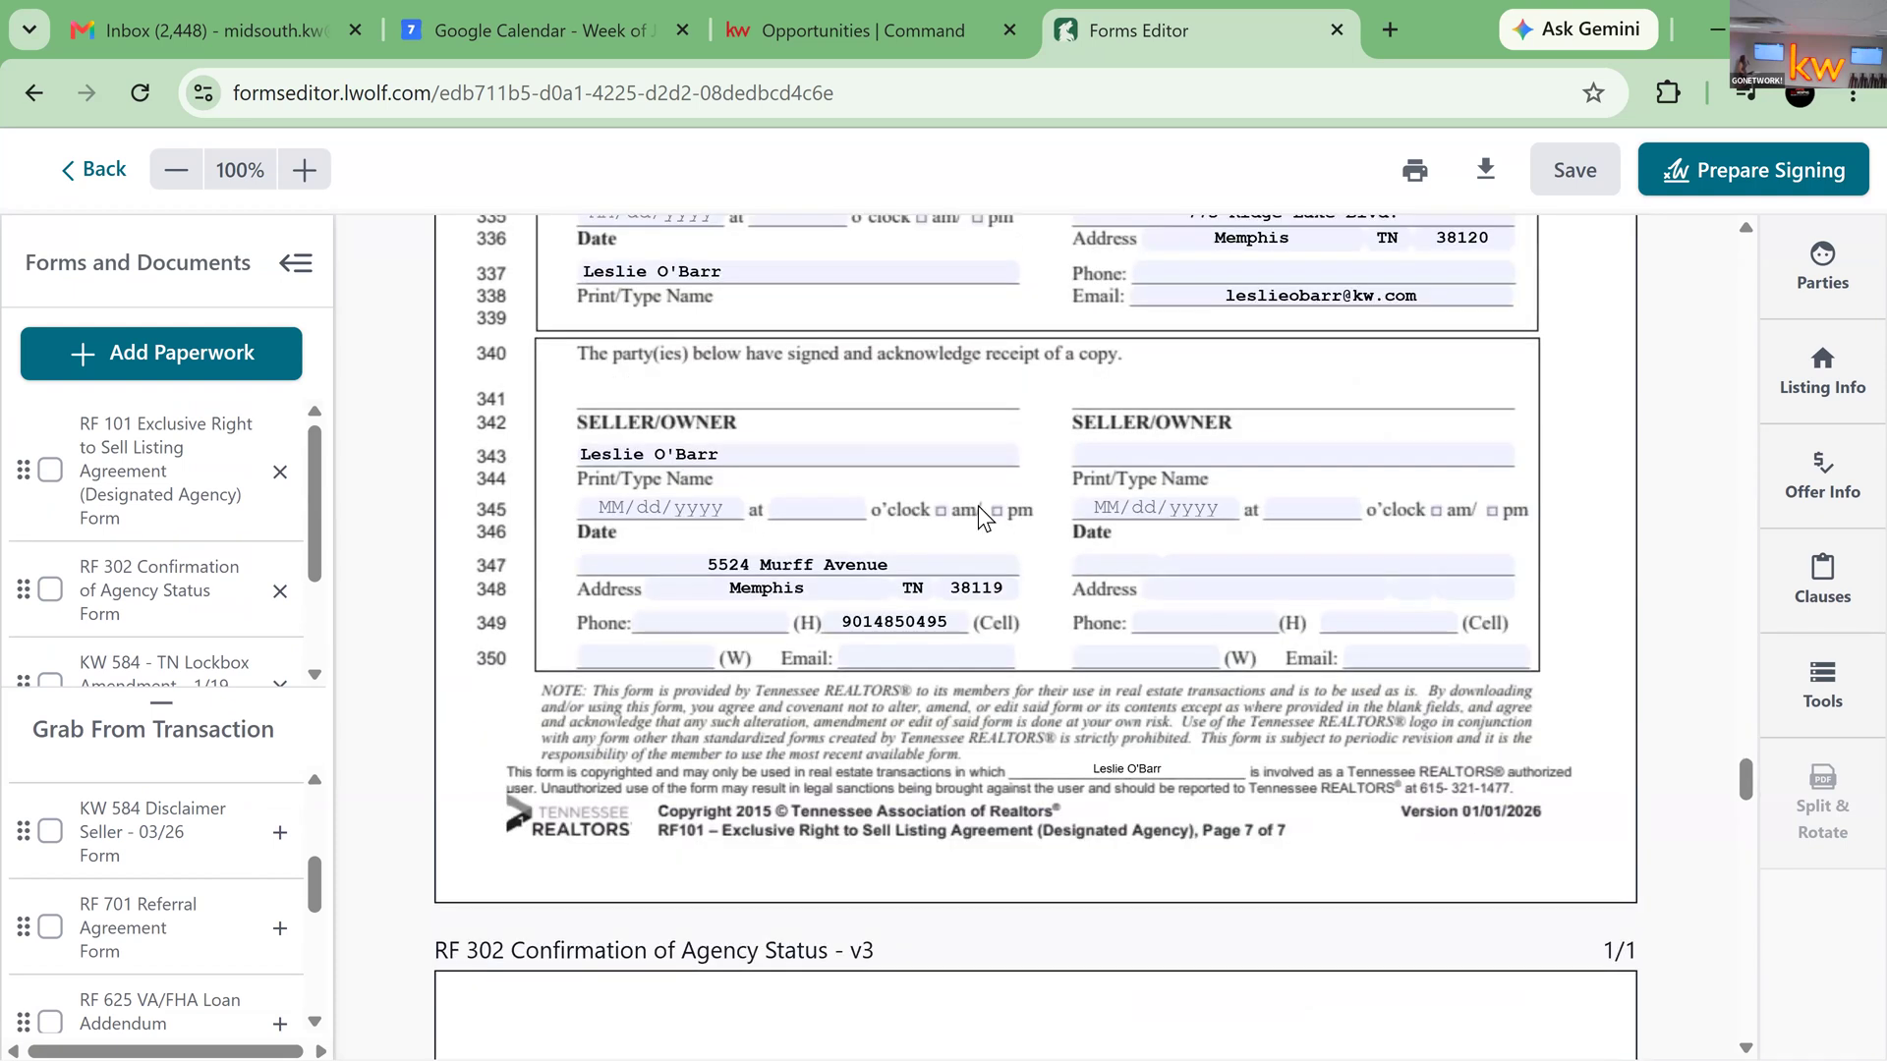
- Trim RF 101's Broker field so it reads just Keller Williams Realty
drag(1746, 820, 1842, 263)
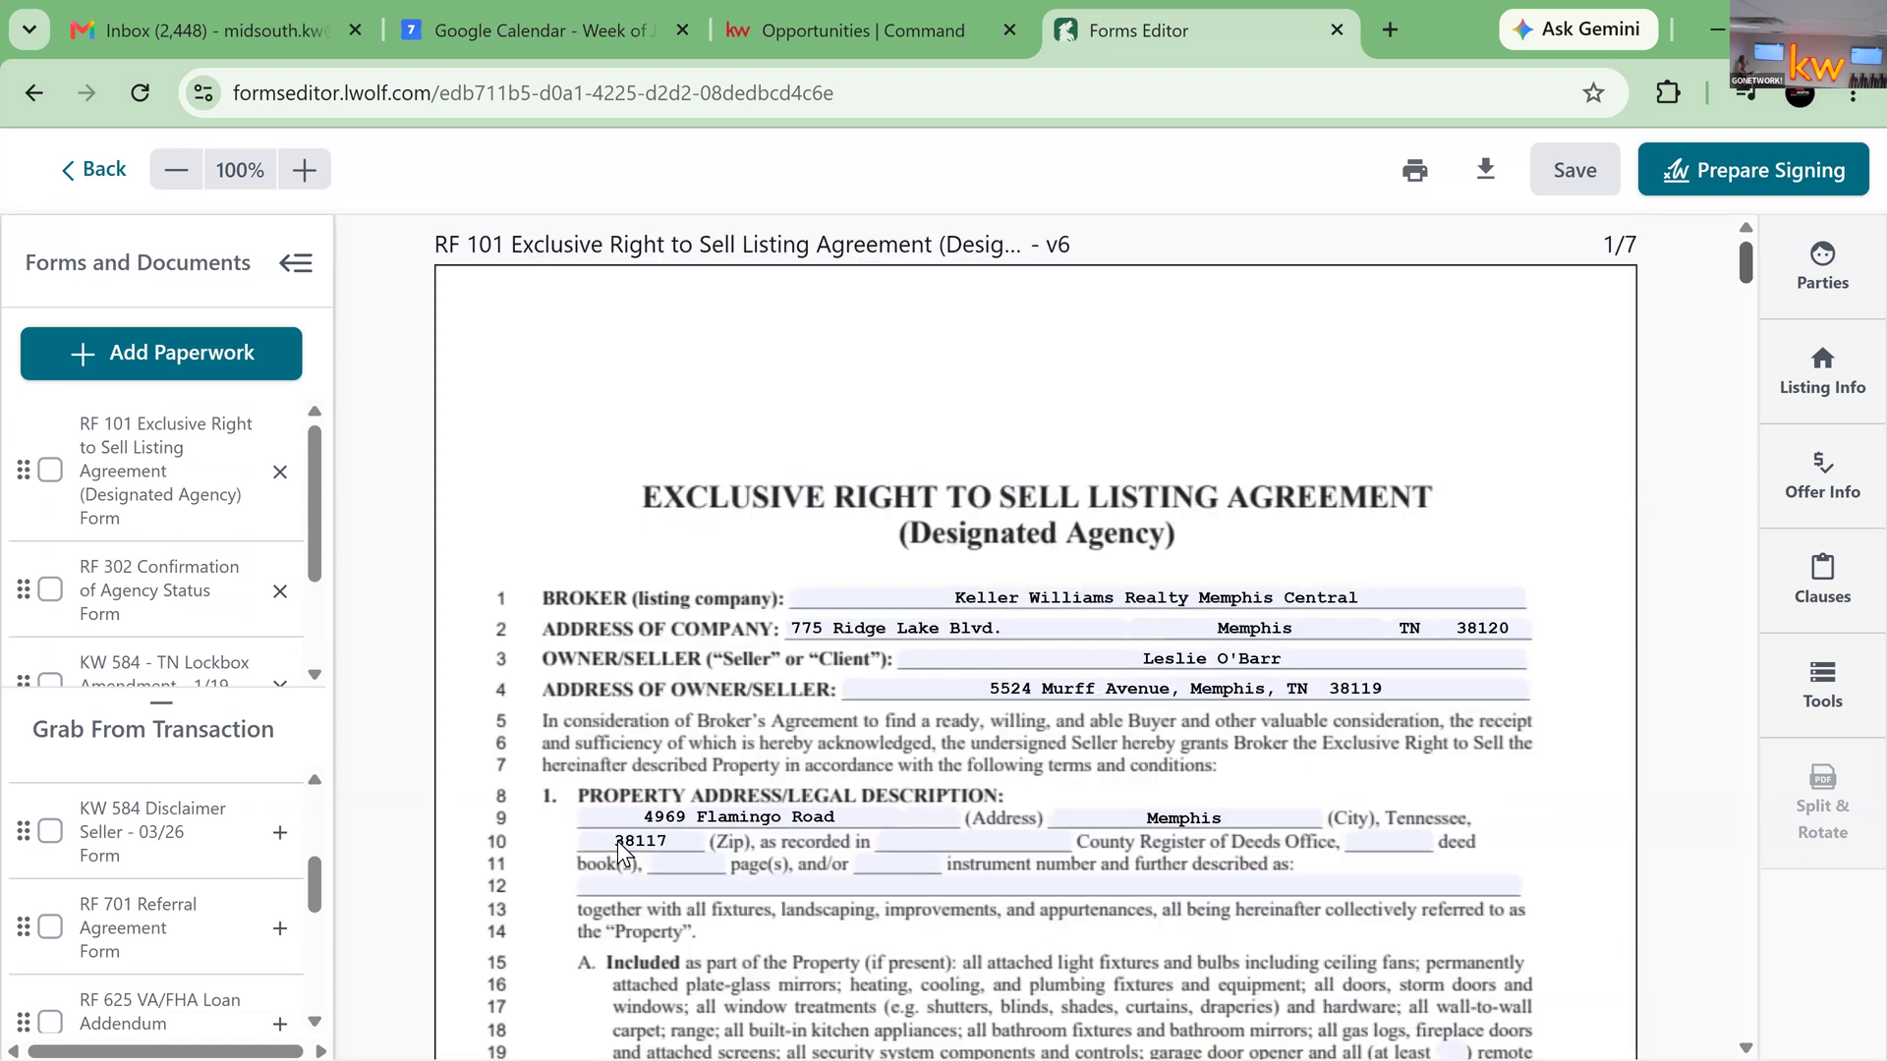
click(1421, 597)
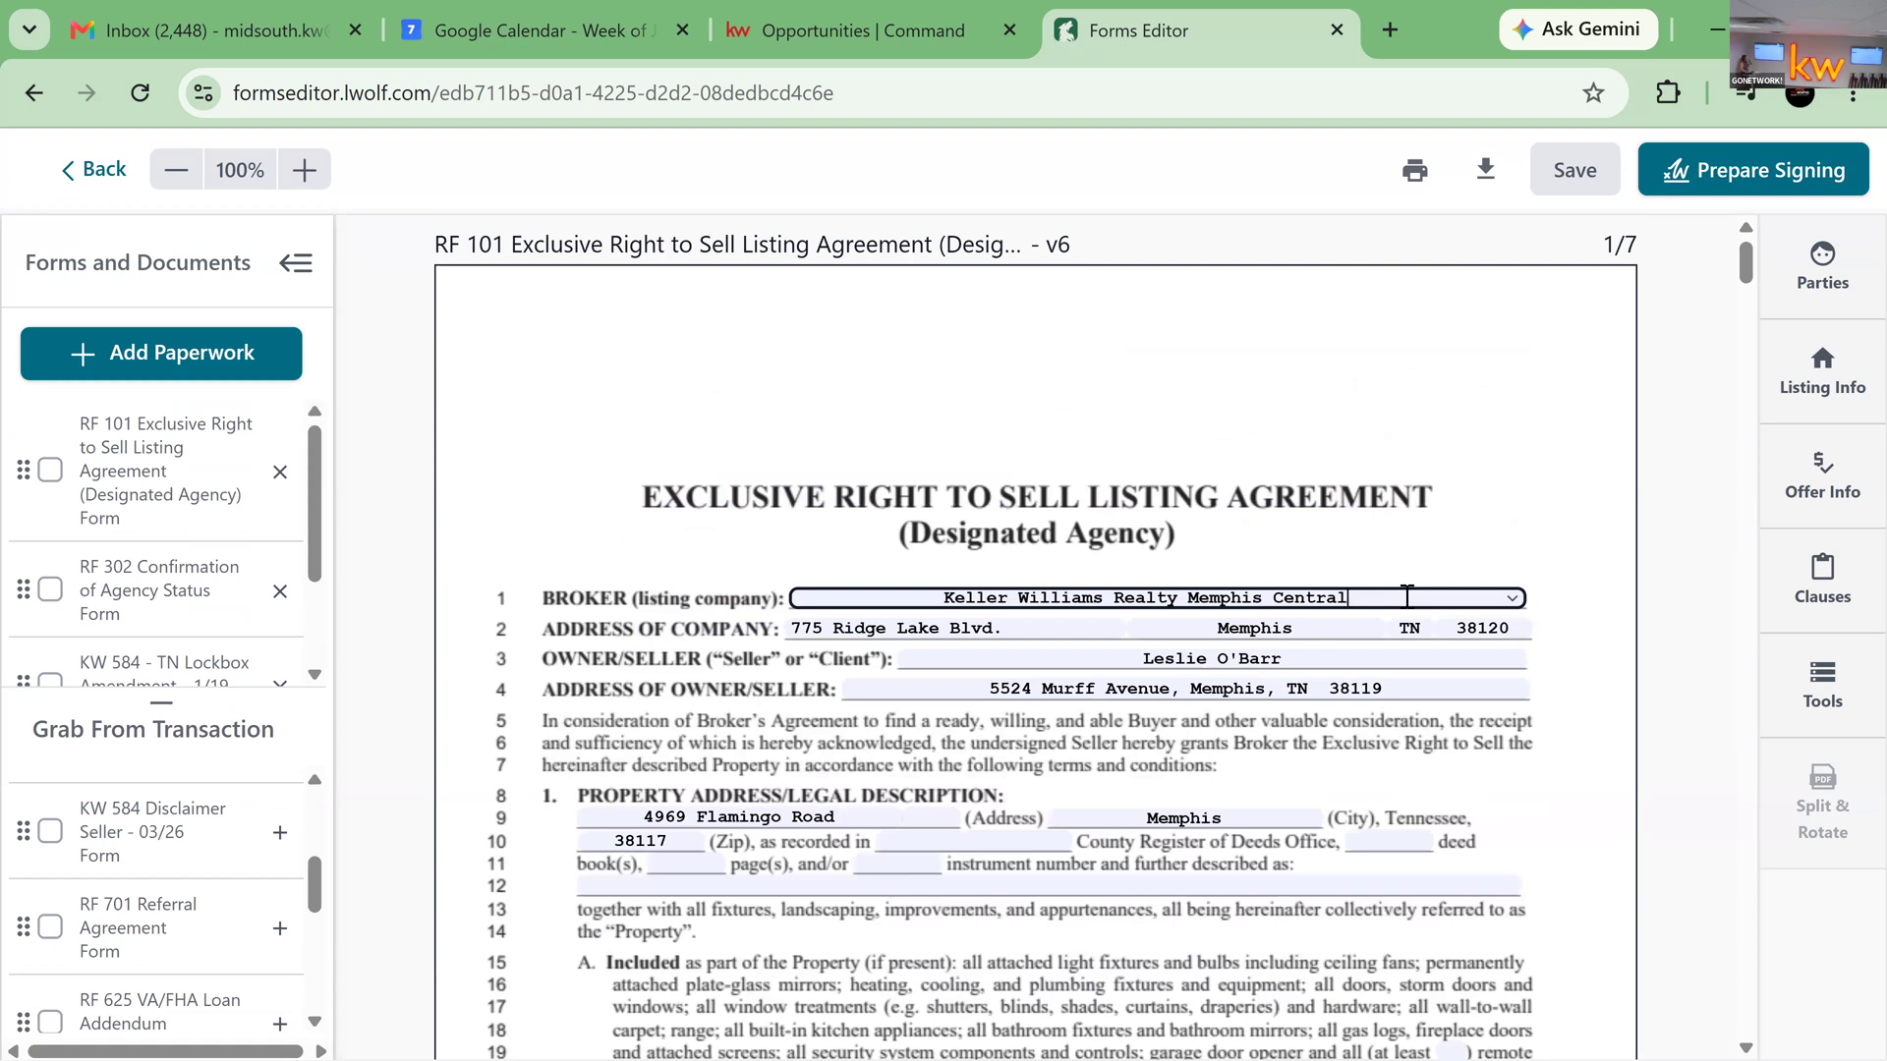
key(BackSpace)
key(BackSpace)
key(BackSpace)
key(BackSpace)
key(BackSpace)
key(BackSpace)
key(BackSpace)
key(BackSpace)
key(BackSpace)
key(BackSpace)
key(BackSpace)
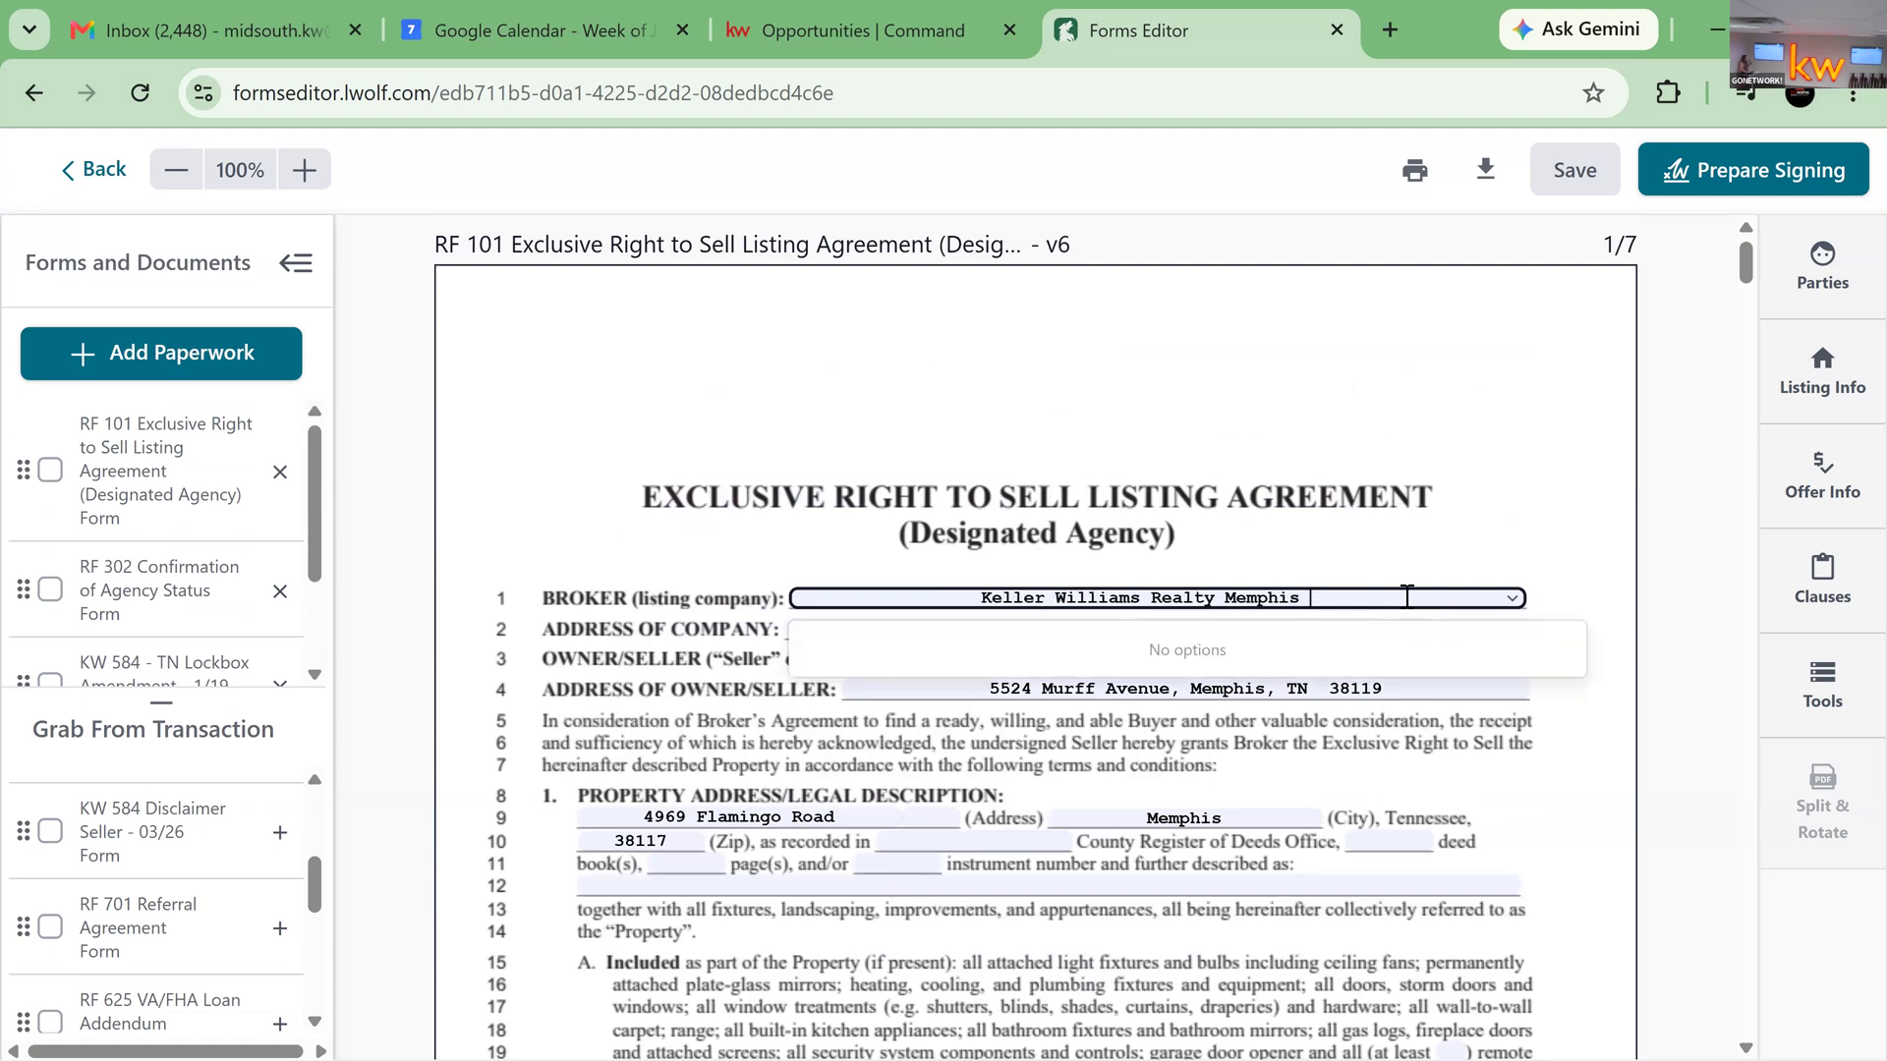
key(BackSpace)
key(BackSpace)
key(BackSpace)
key(BackSpace)
key(BackSpace)
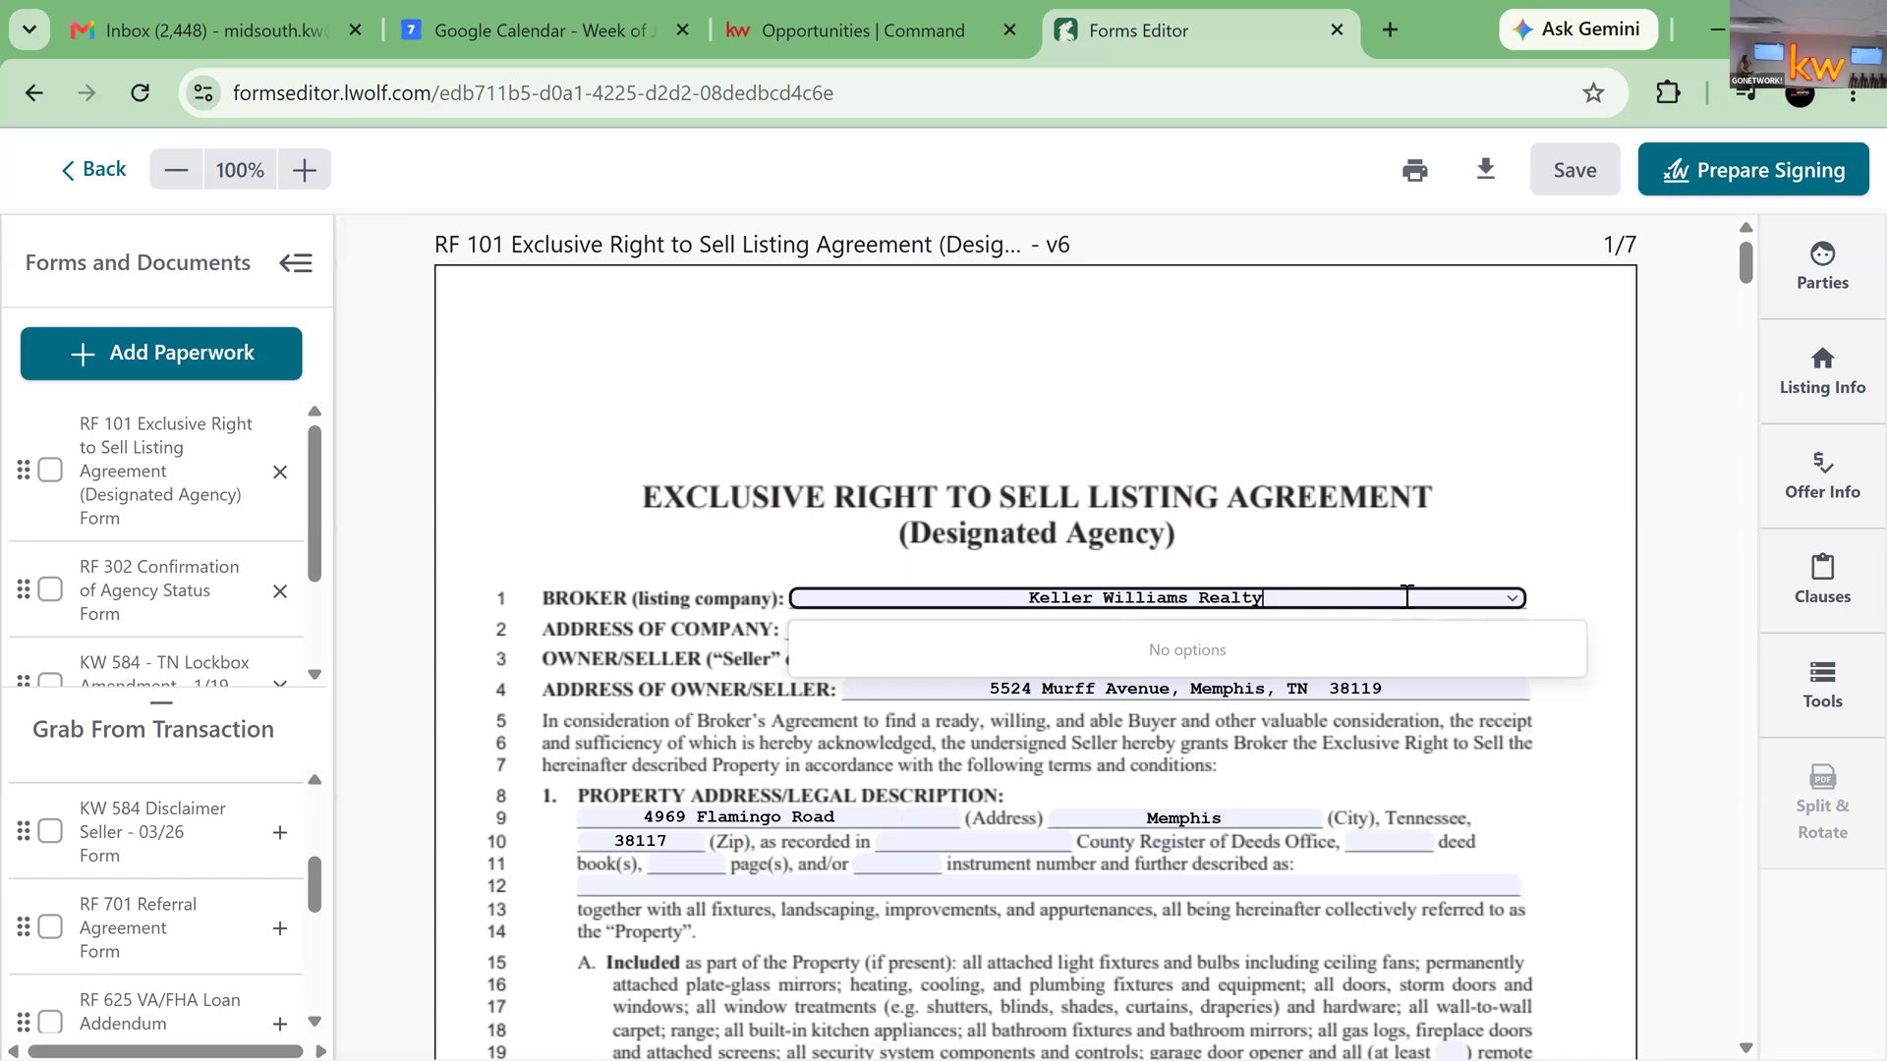
click(1496, 401)
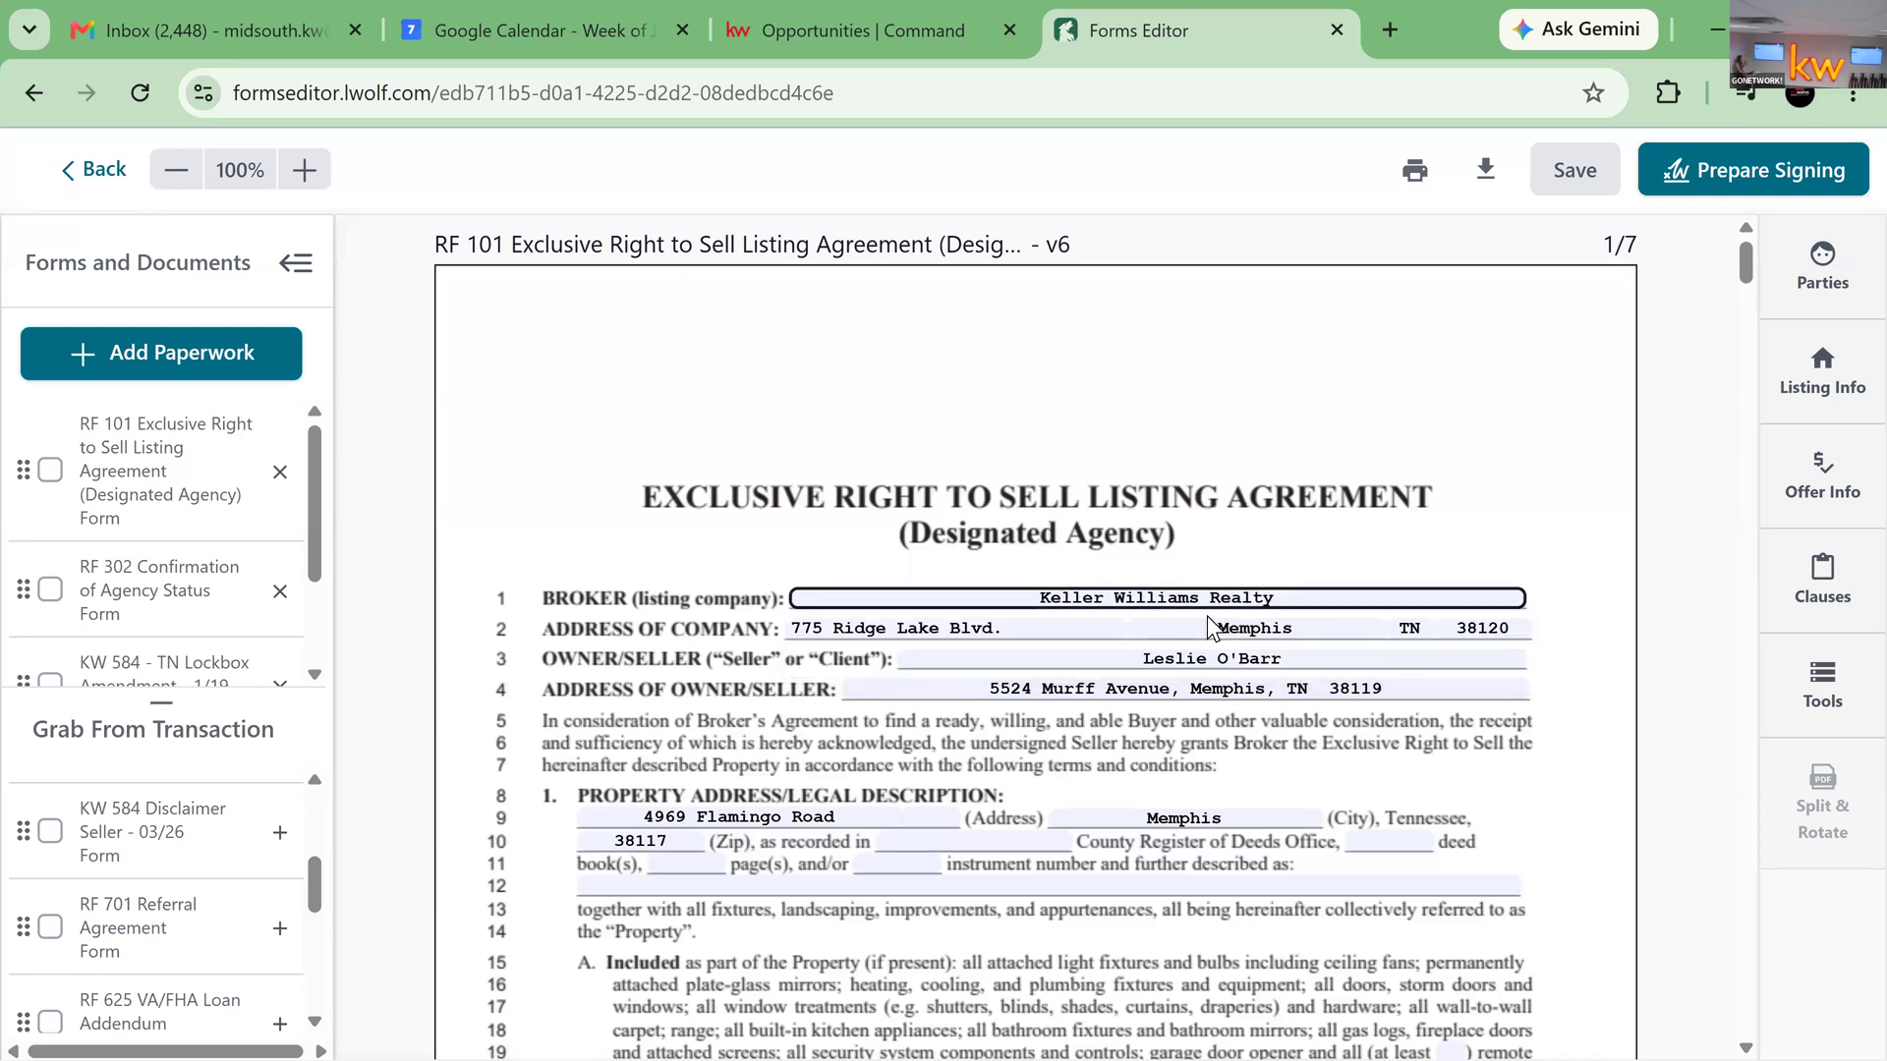
- Scroll through all seven pages of the filled RF 101 to review it
scroll(1286, 699, down, 15)
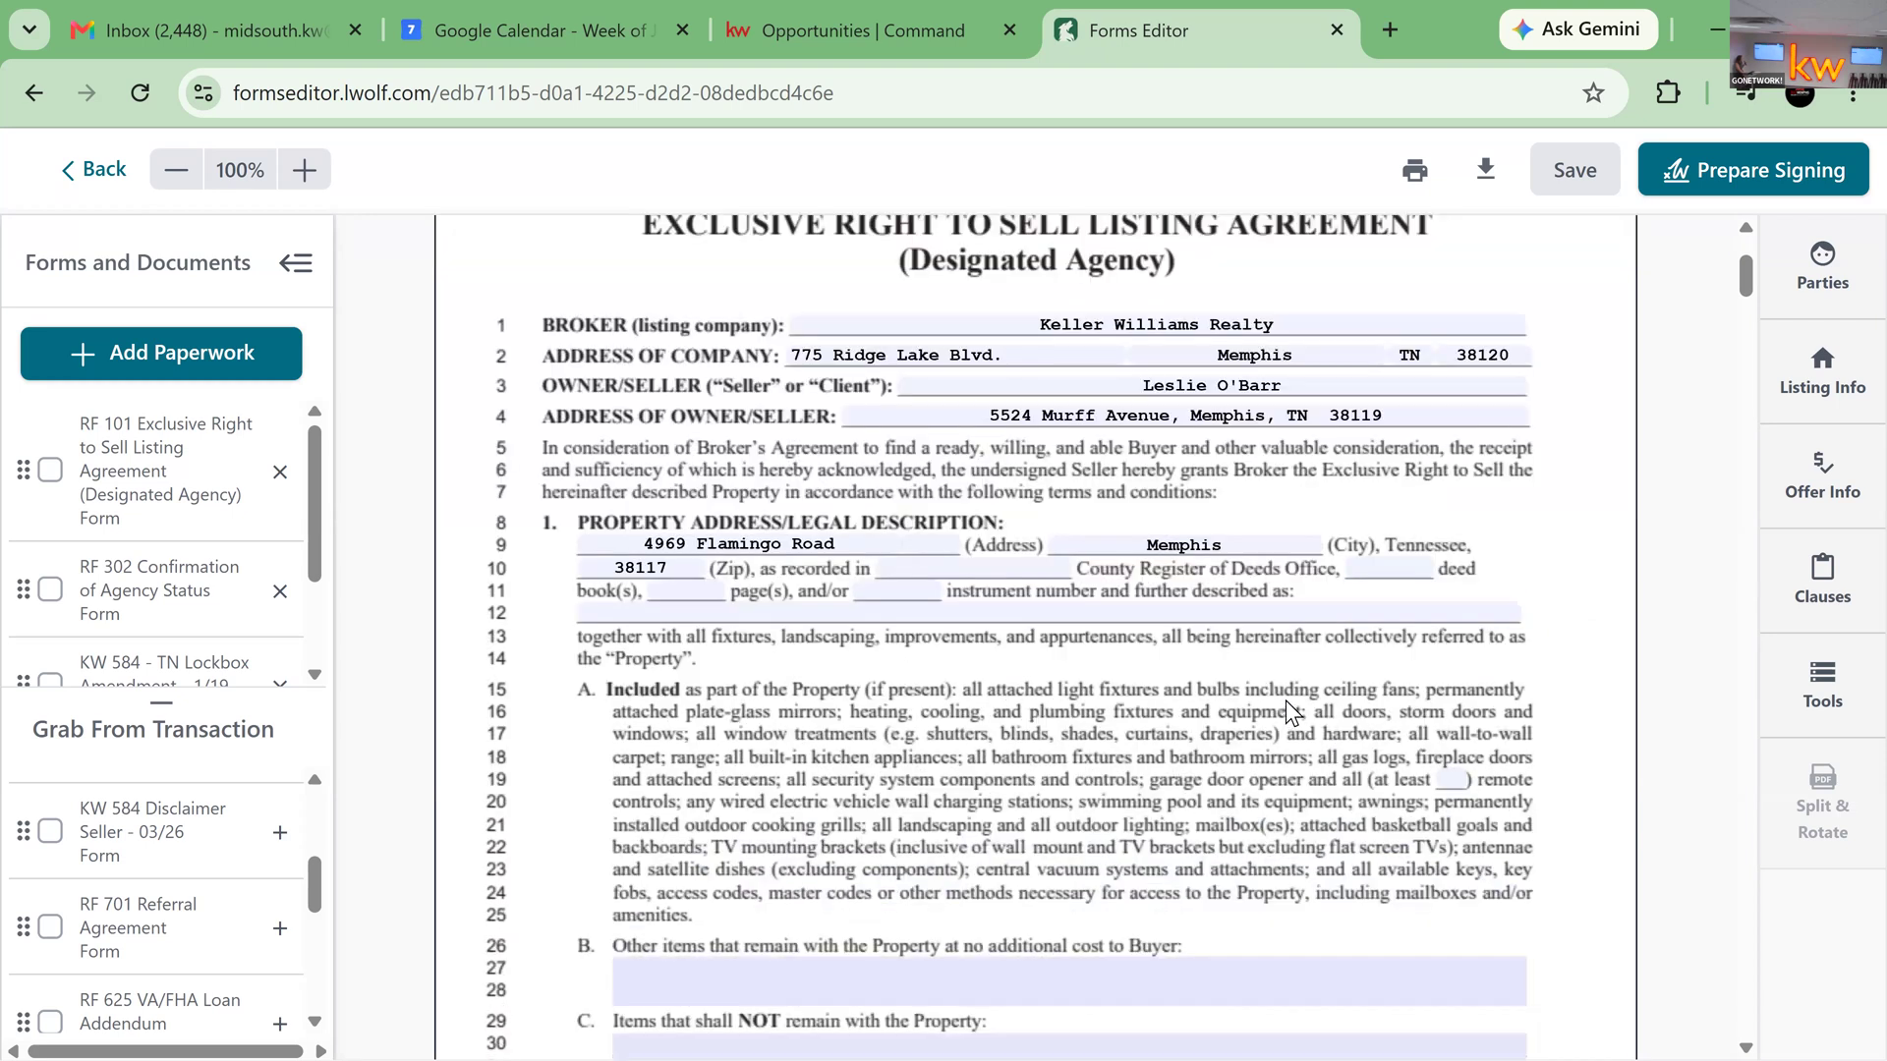
scroll(1388, 758, down, 20)
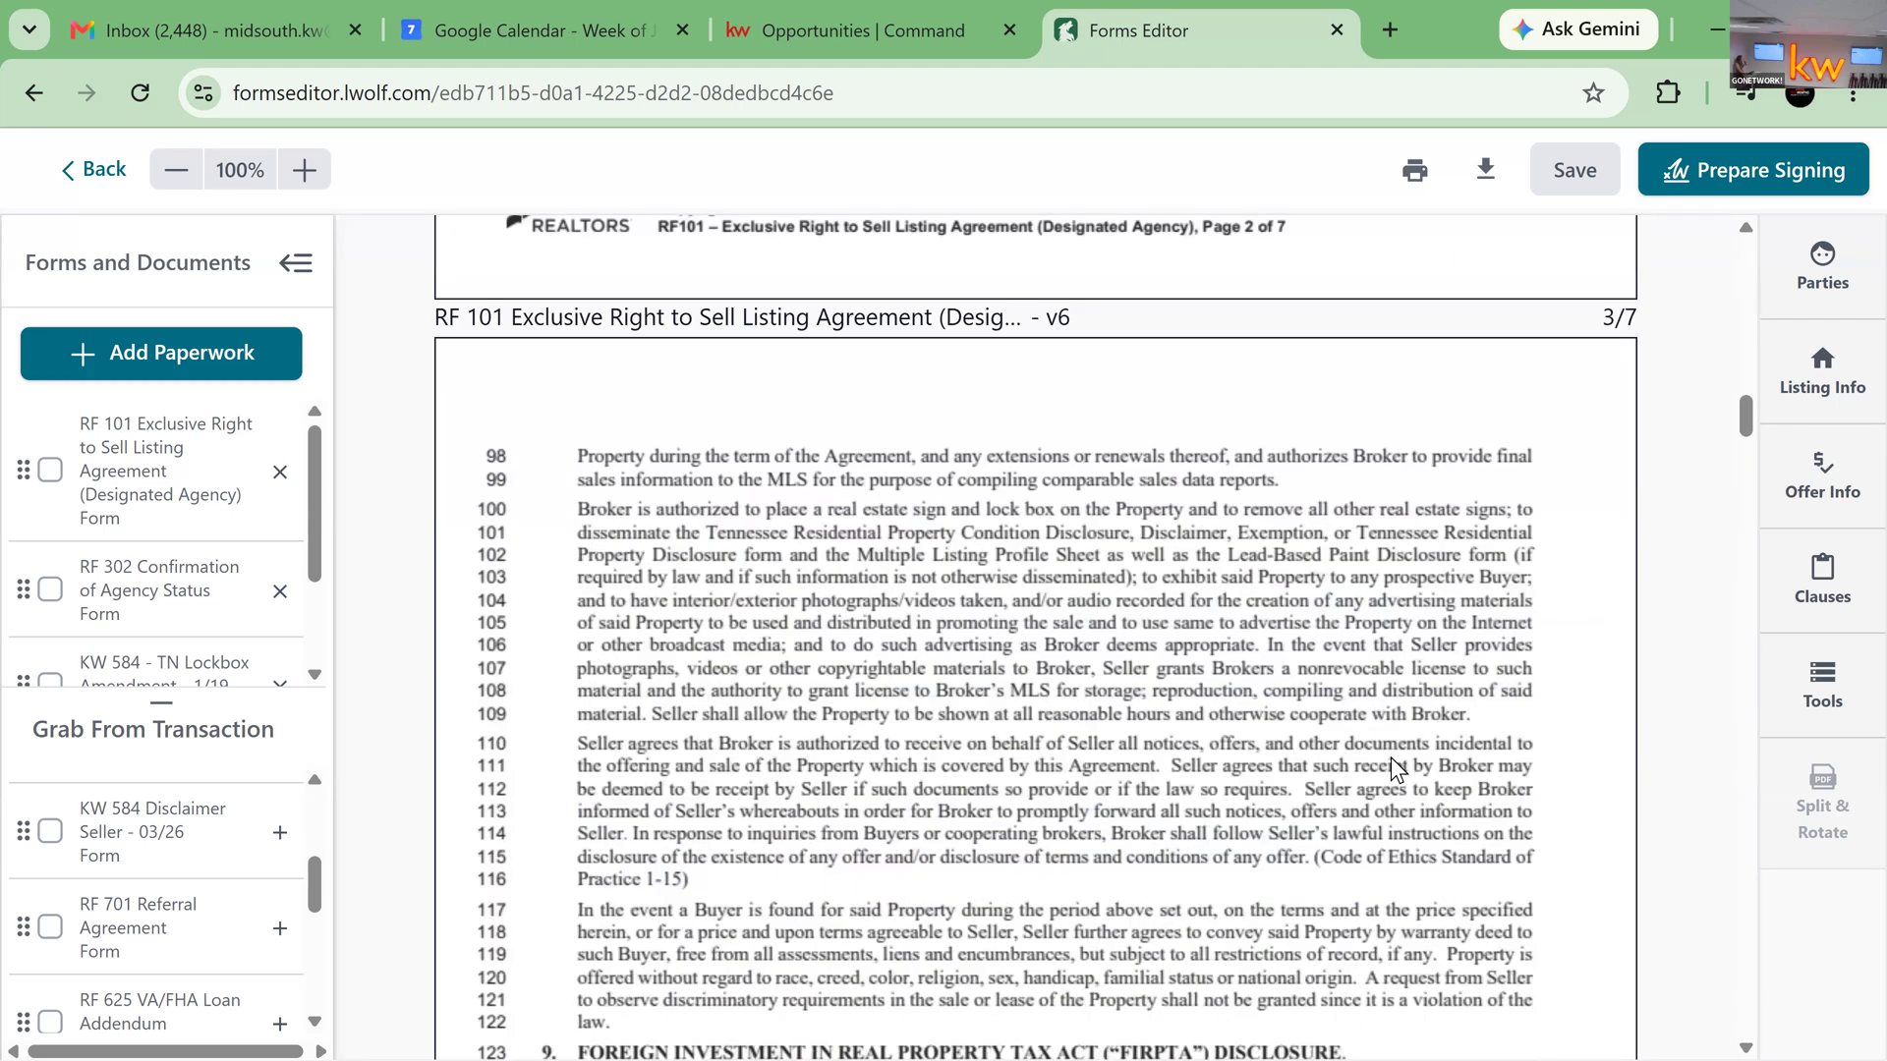
scroll(1389, 762, down, 18)
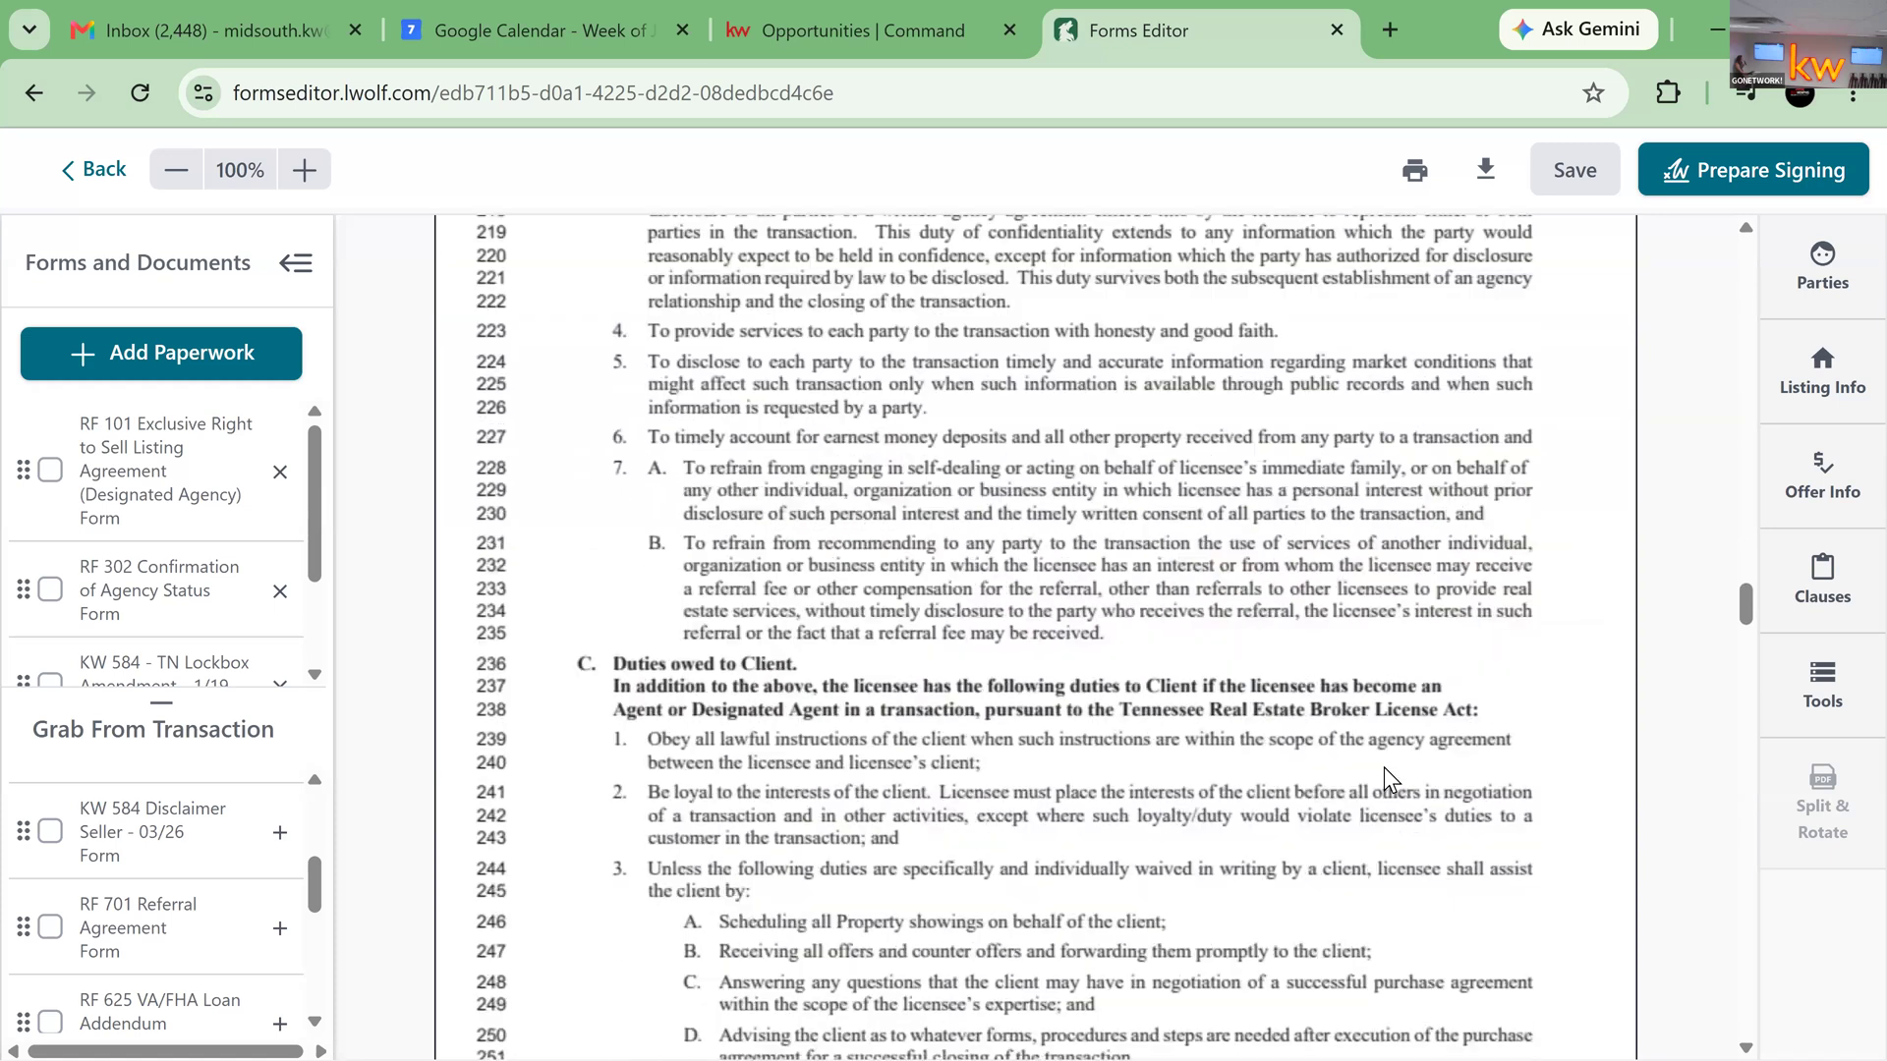
scroll(1384, 764, down, 20)
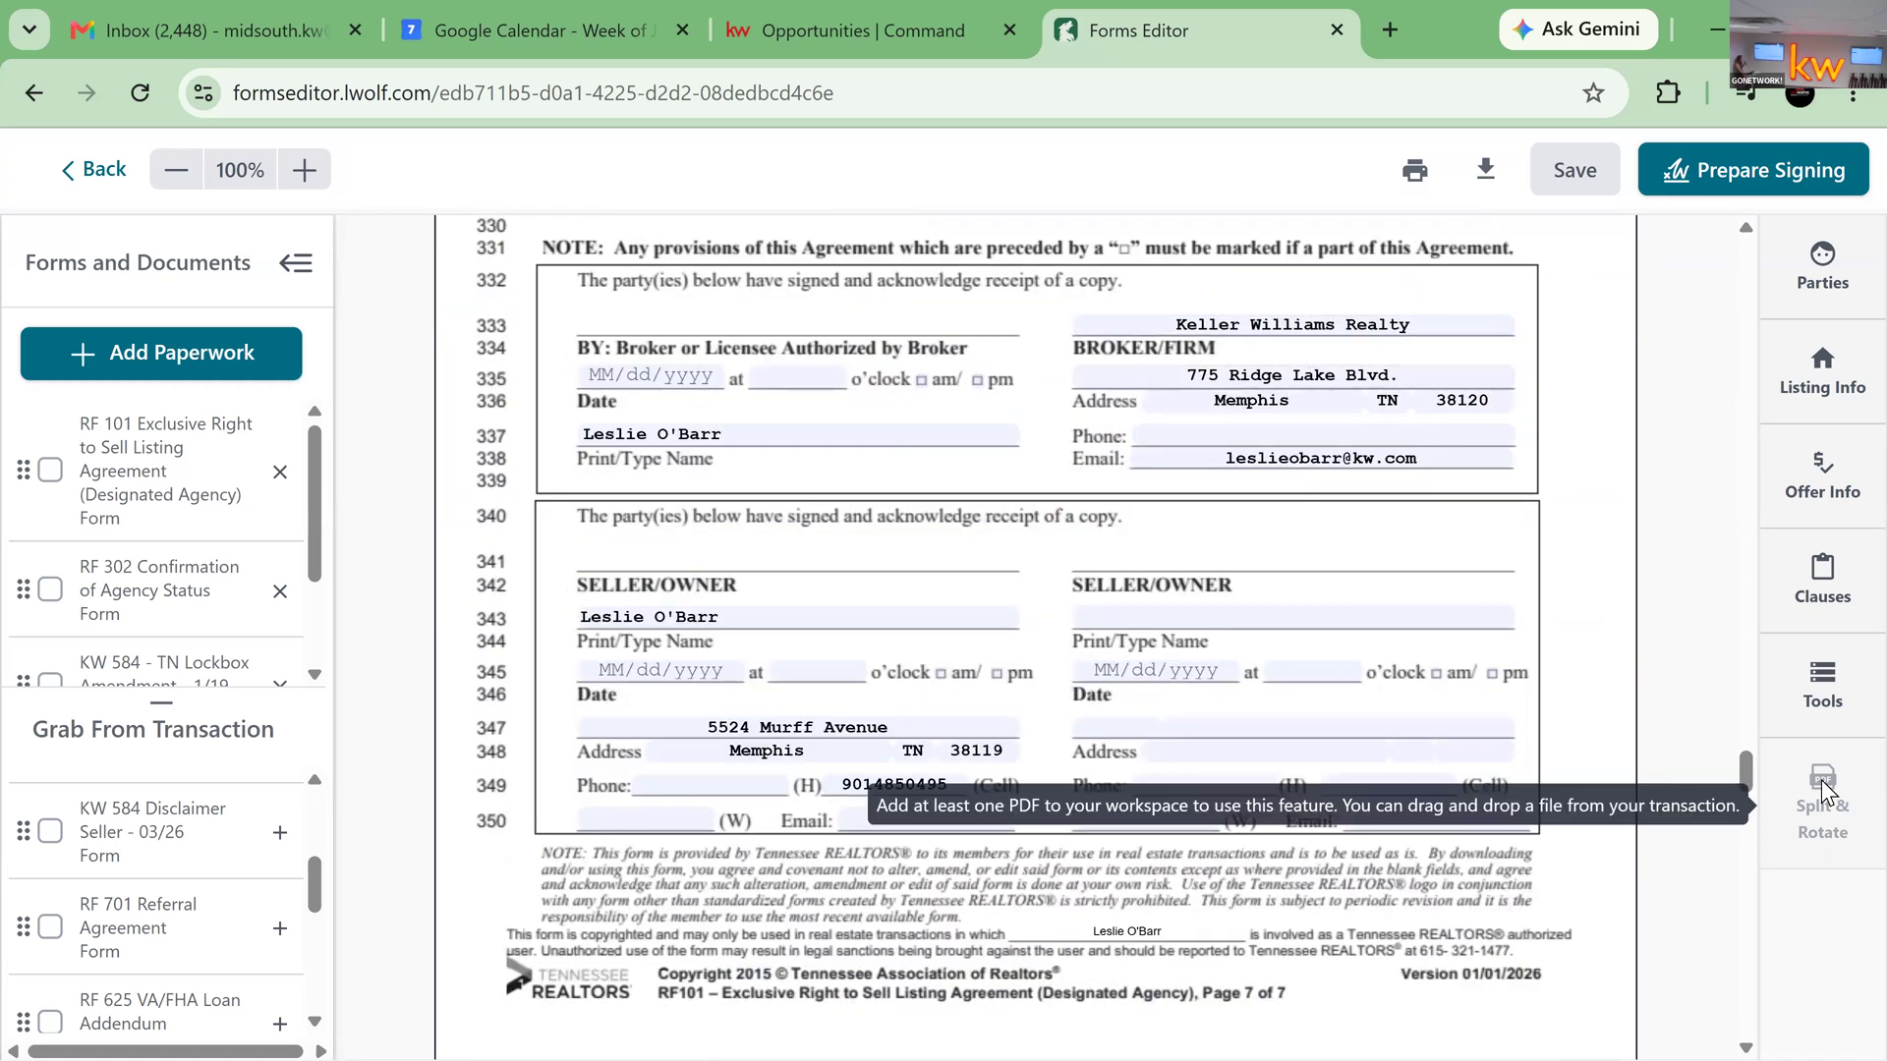
drag(1745, 770, 1684, 203)
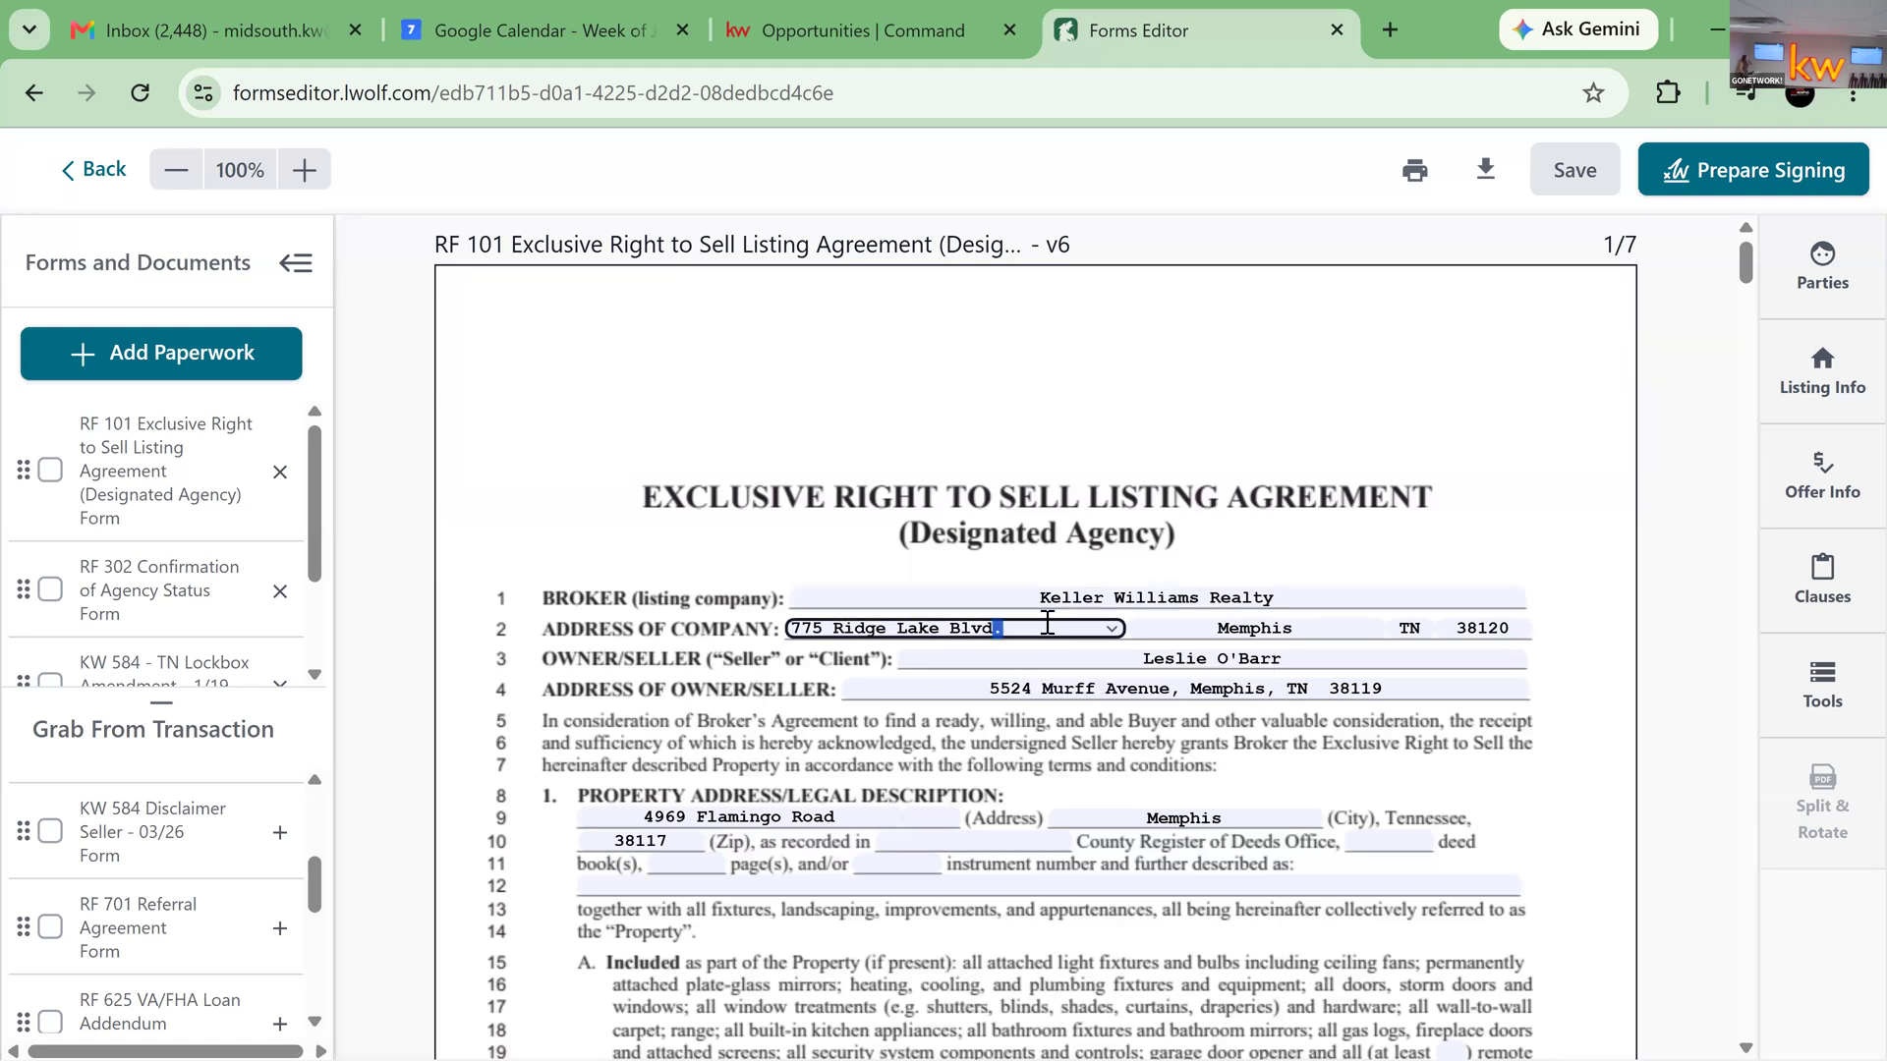
- Replace the company address on the listing agreement with '9087 POplar'
click(1041, 626)
text(9)
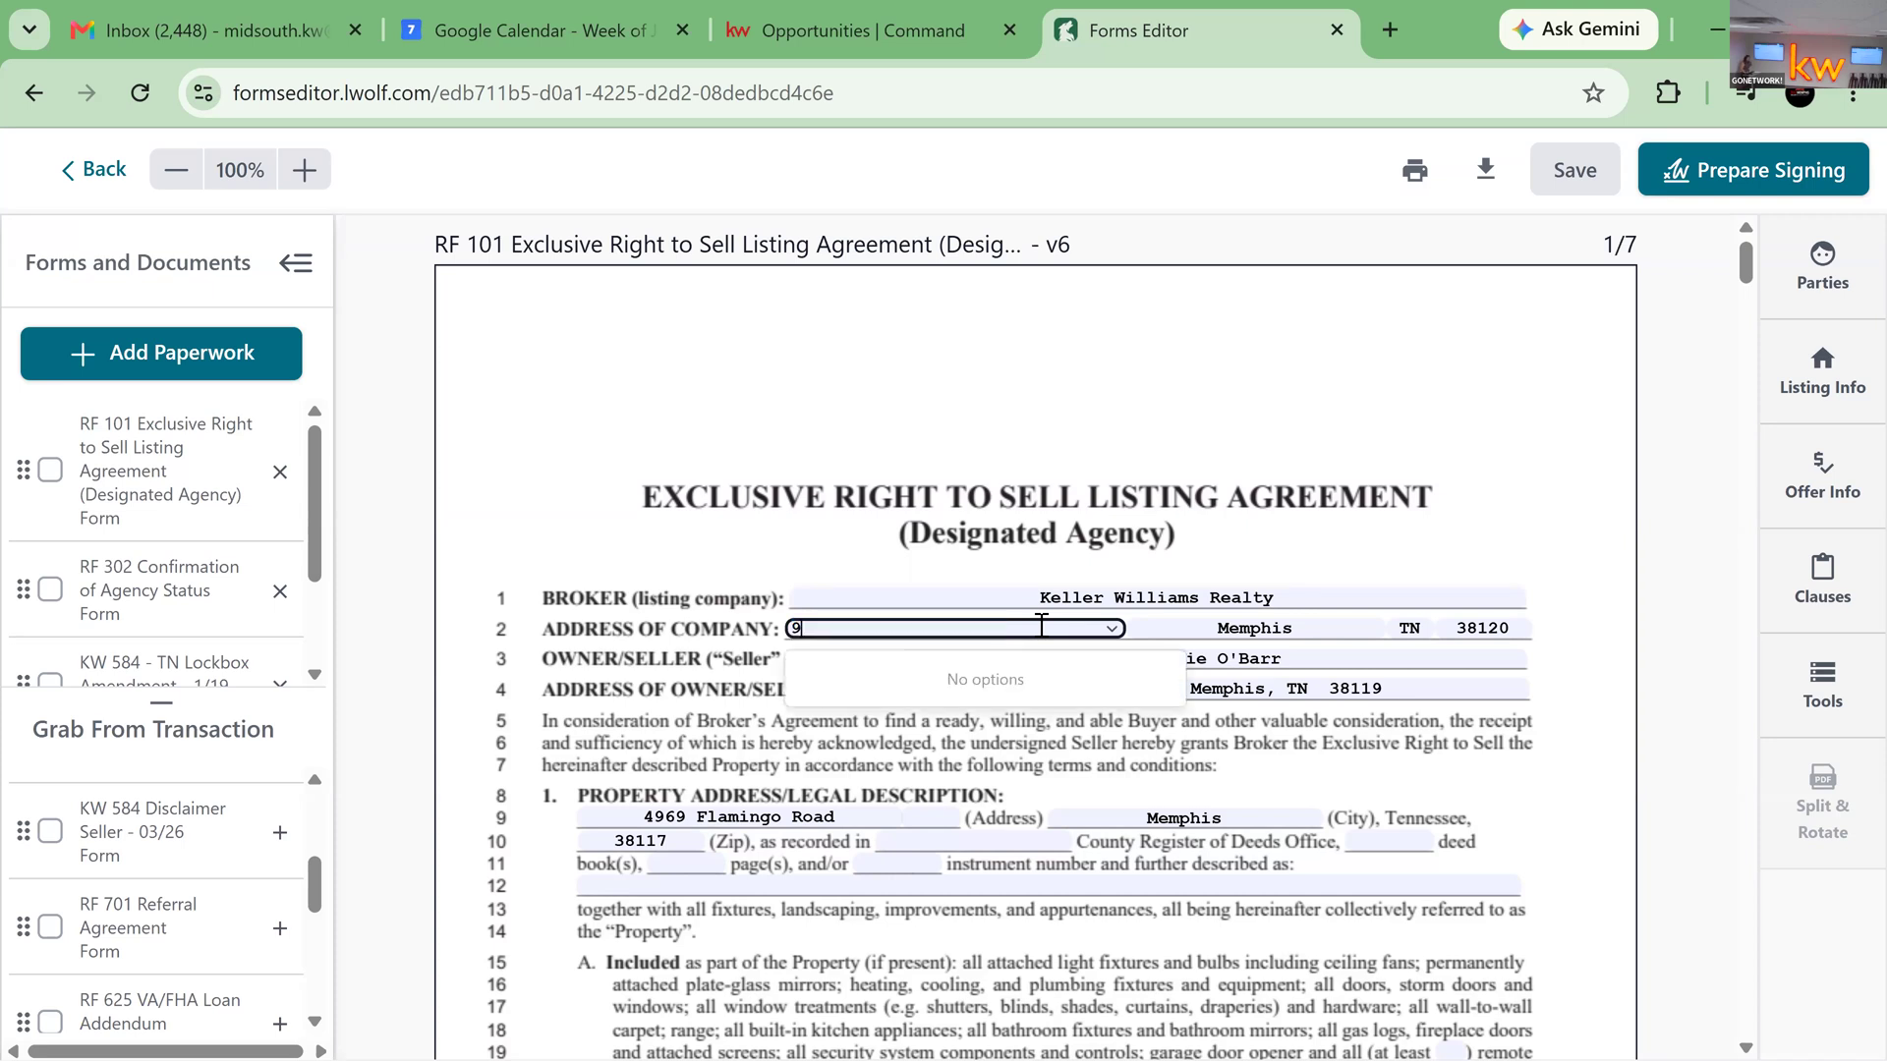
text(087 POplar)
key(Tab)
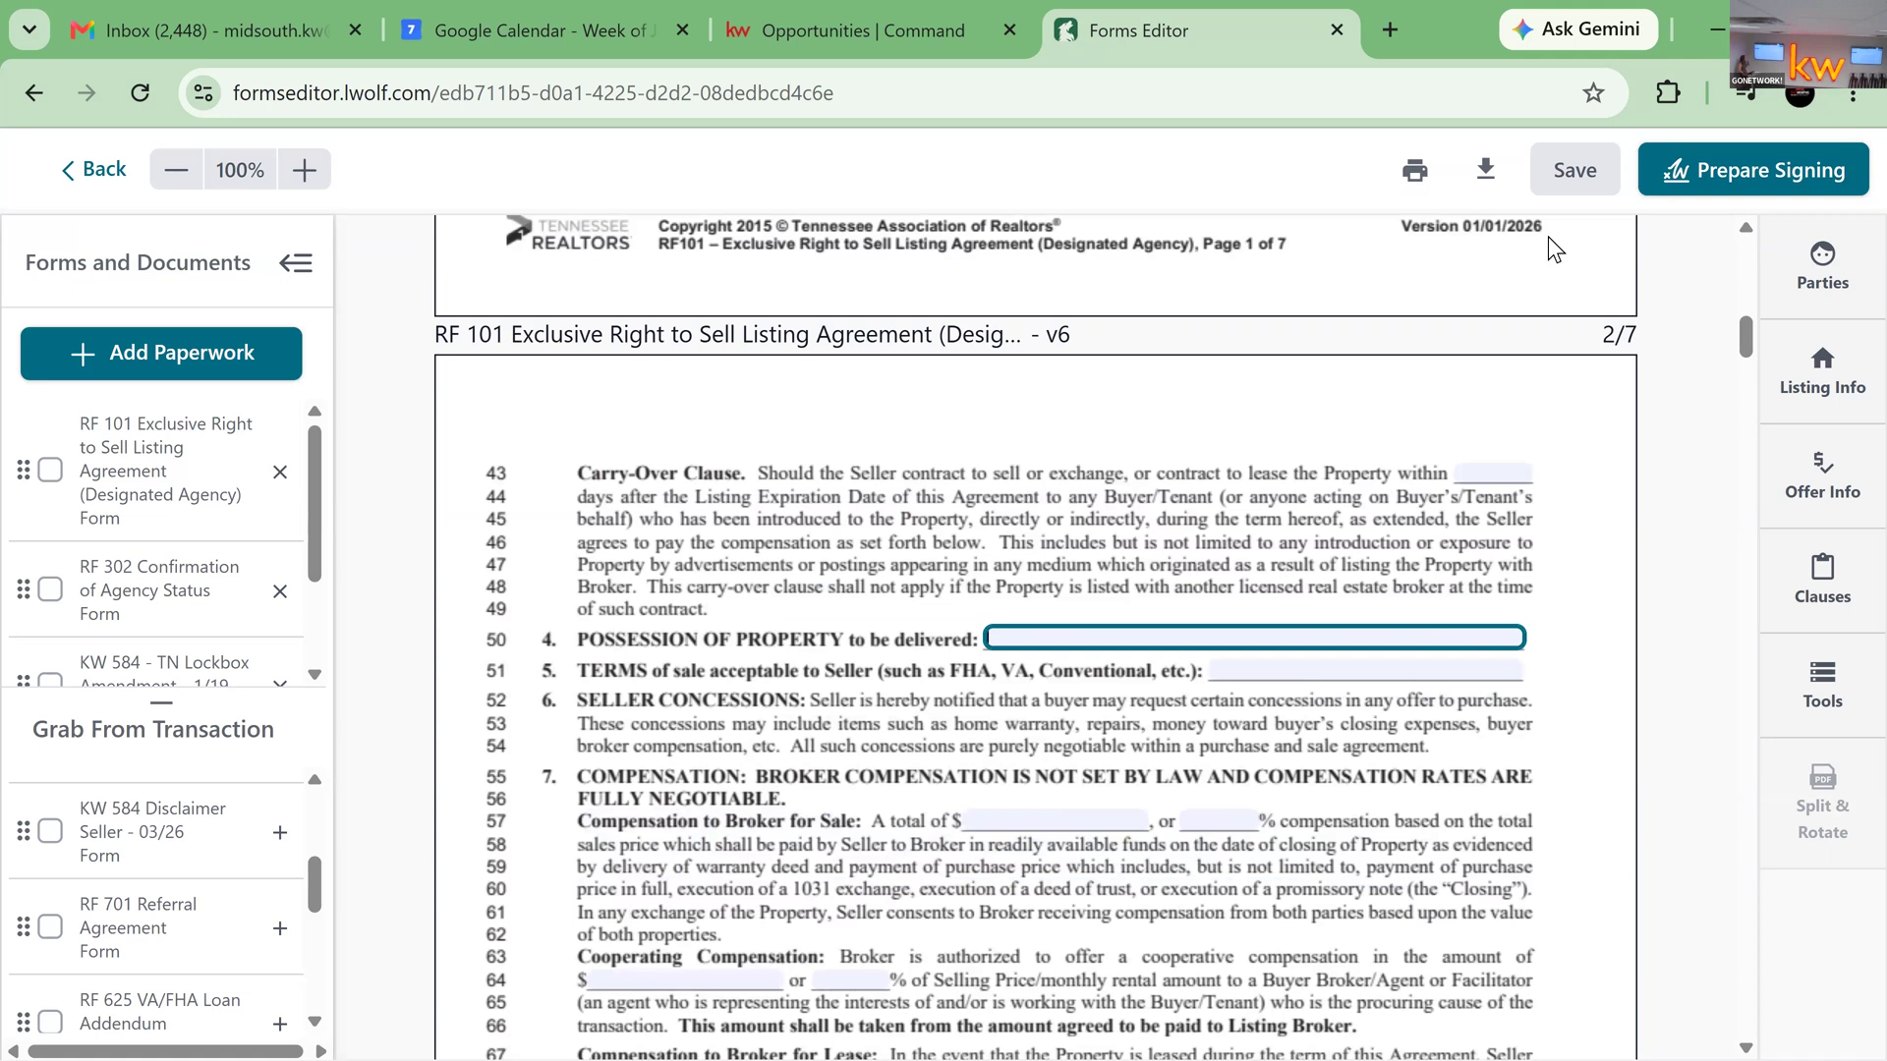
scroll(1744, 344, down, 6)
drag(1737, 340, 1715, 183)
- Scroll down to the broker signature block to confirm it shows the new address
click(808, 598)
click(816, 552)
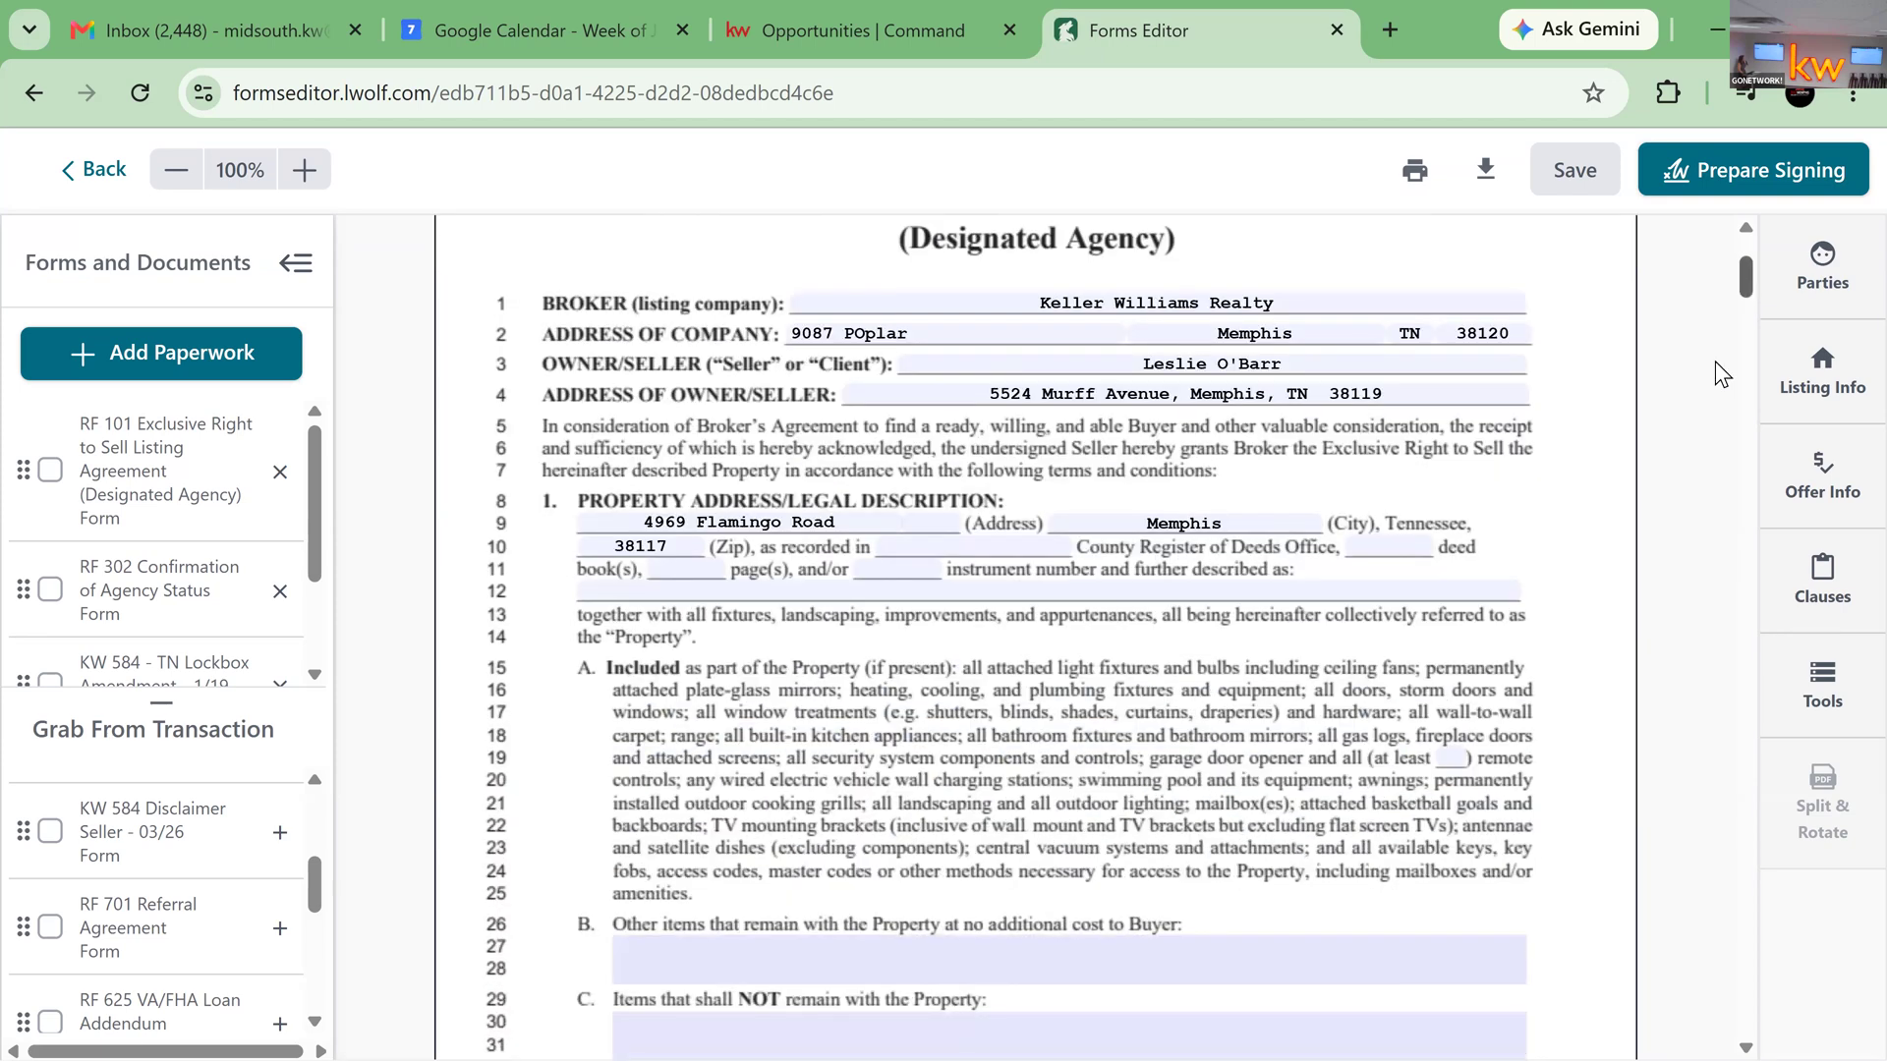
scroll(1715, 368, down, 20)
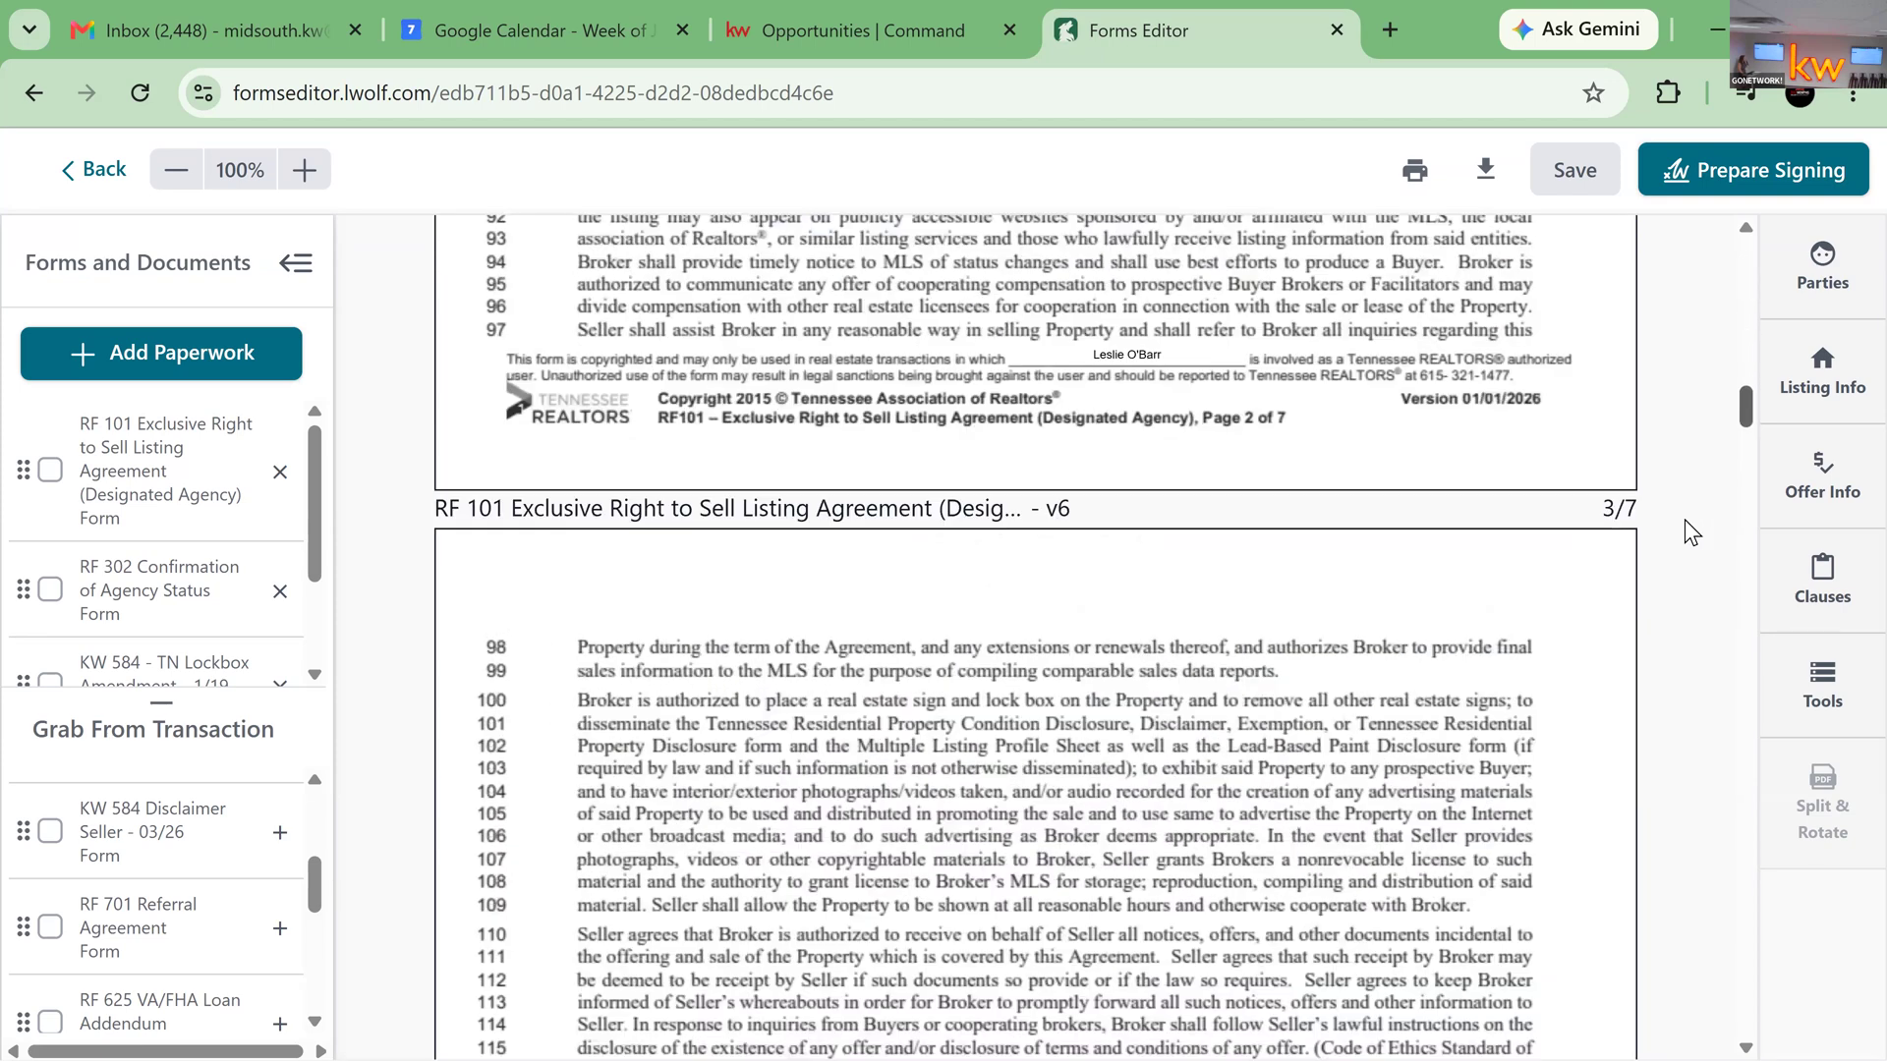
scroll(1684, 530, down, 20)
scroll(1483, 591, down, 10)
scroll(1479, 596, down, 15)
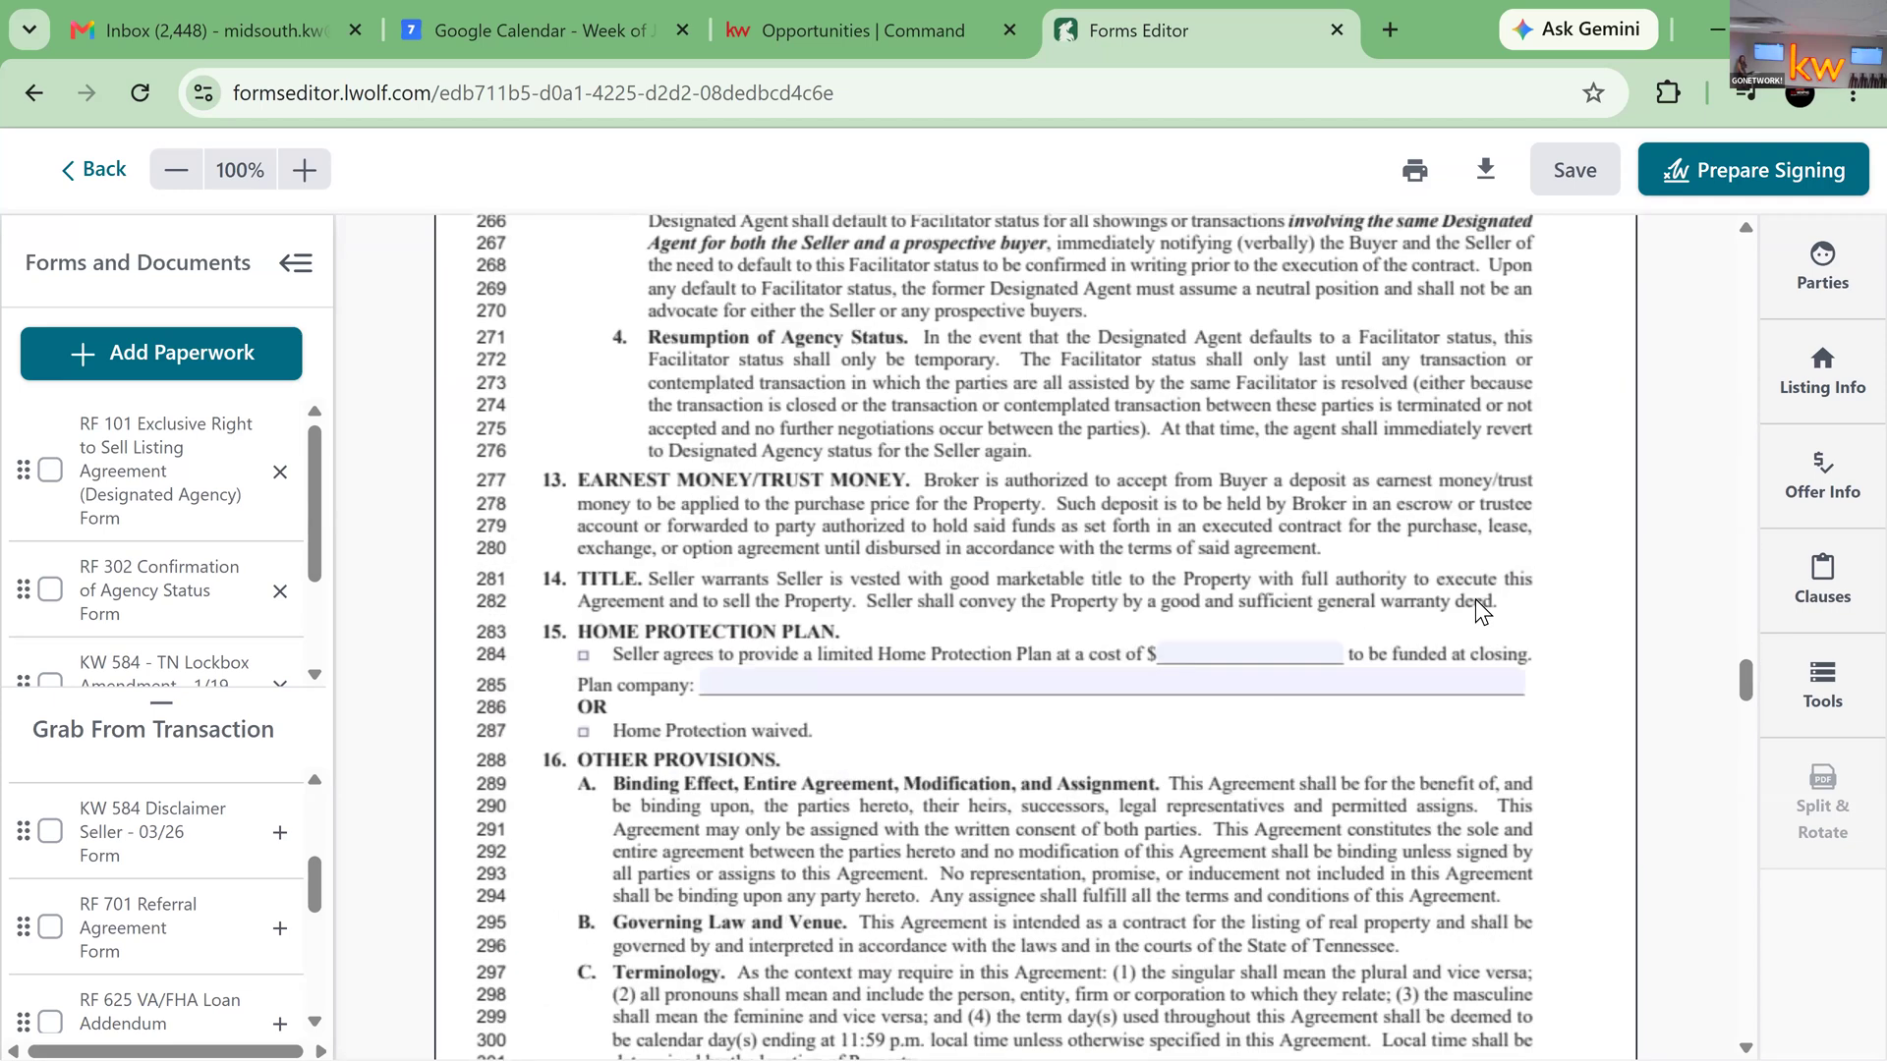
scroll(1476, 601, down, 10)
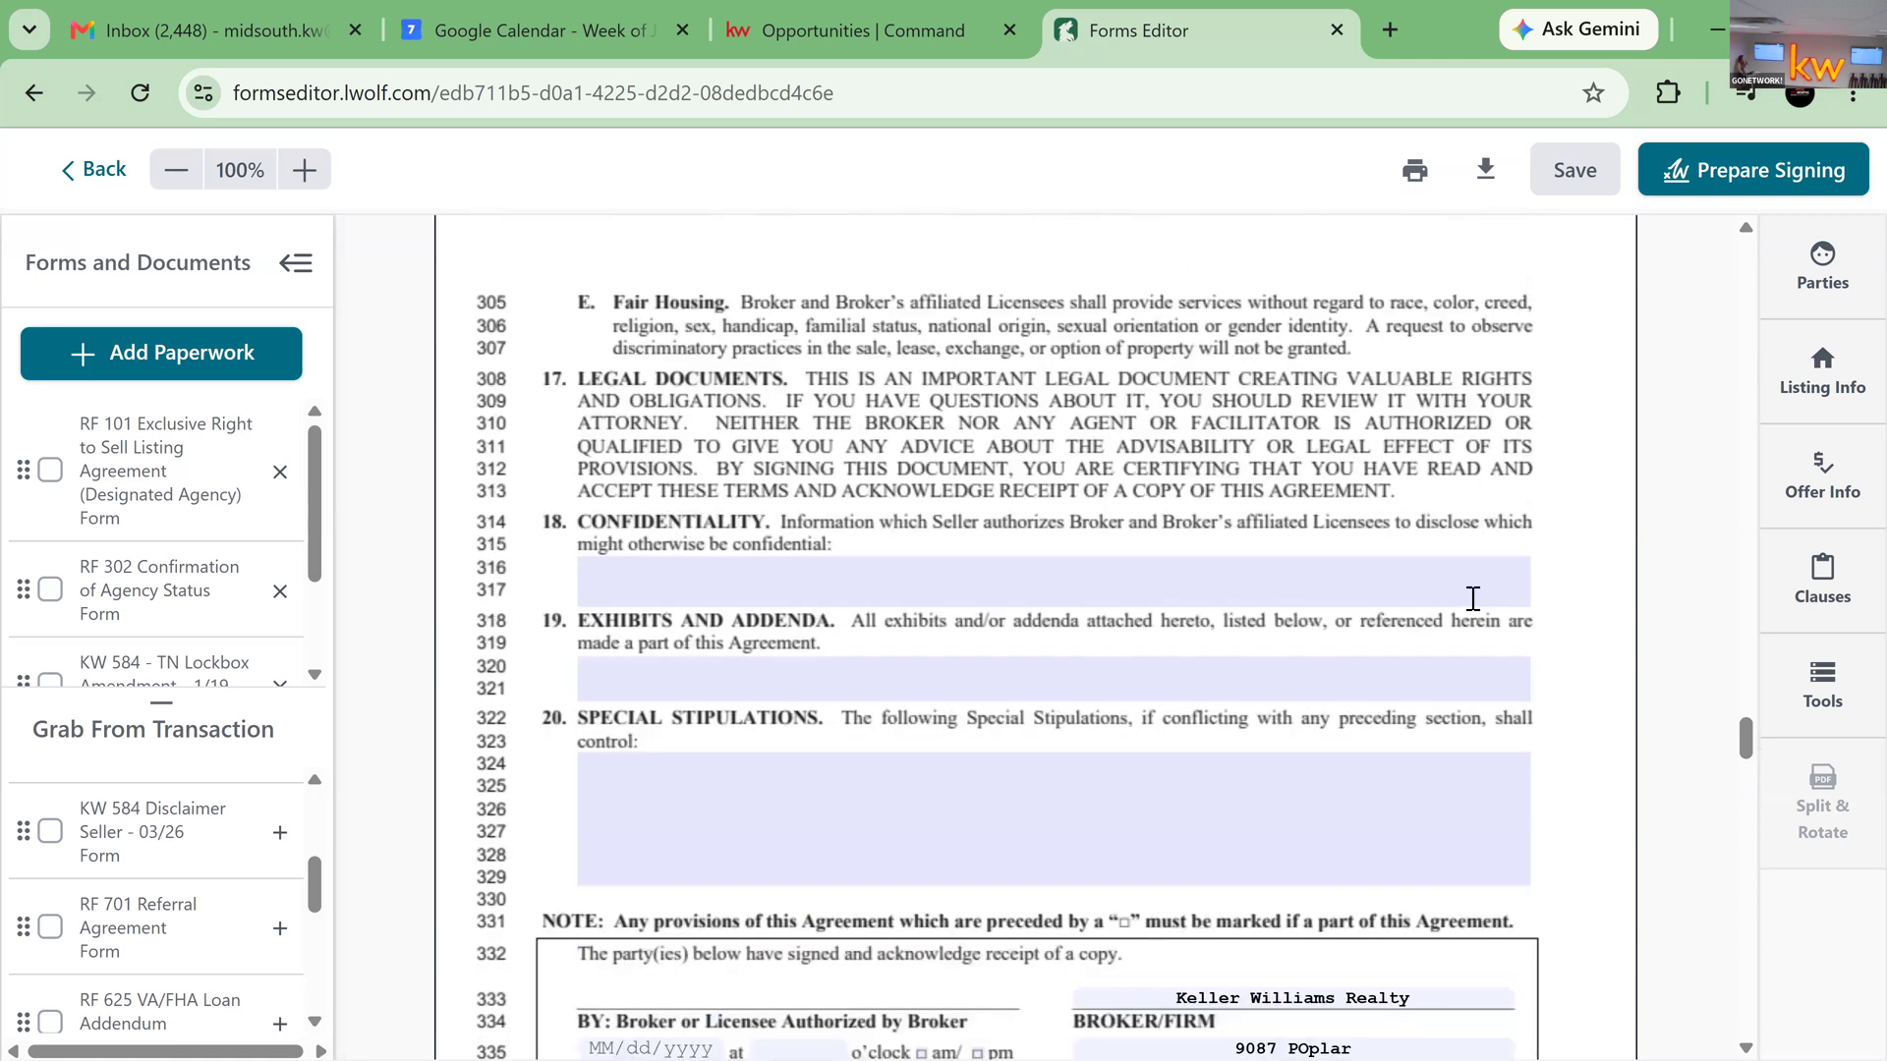
scroll(1473, 602, down, 1)
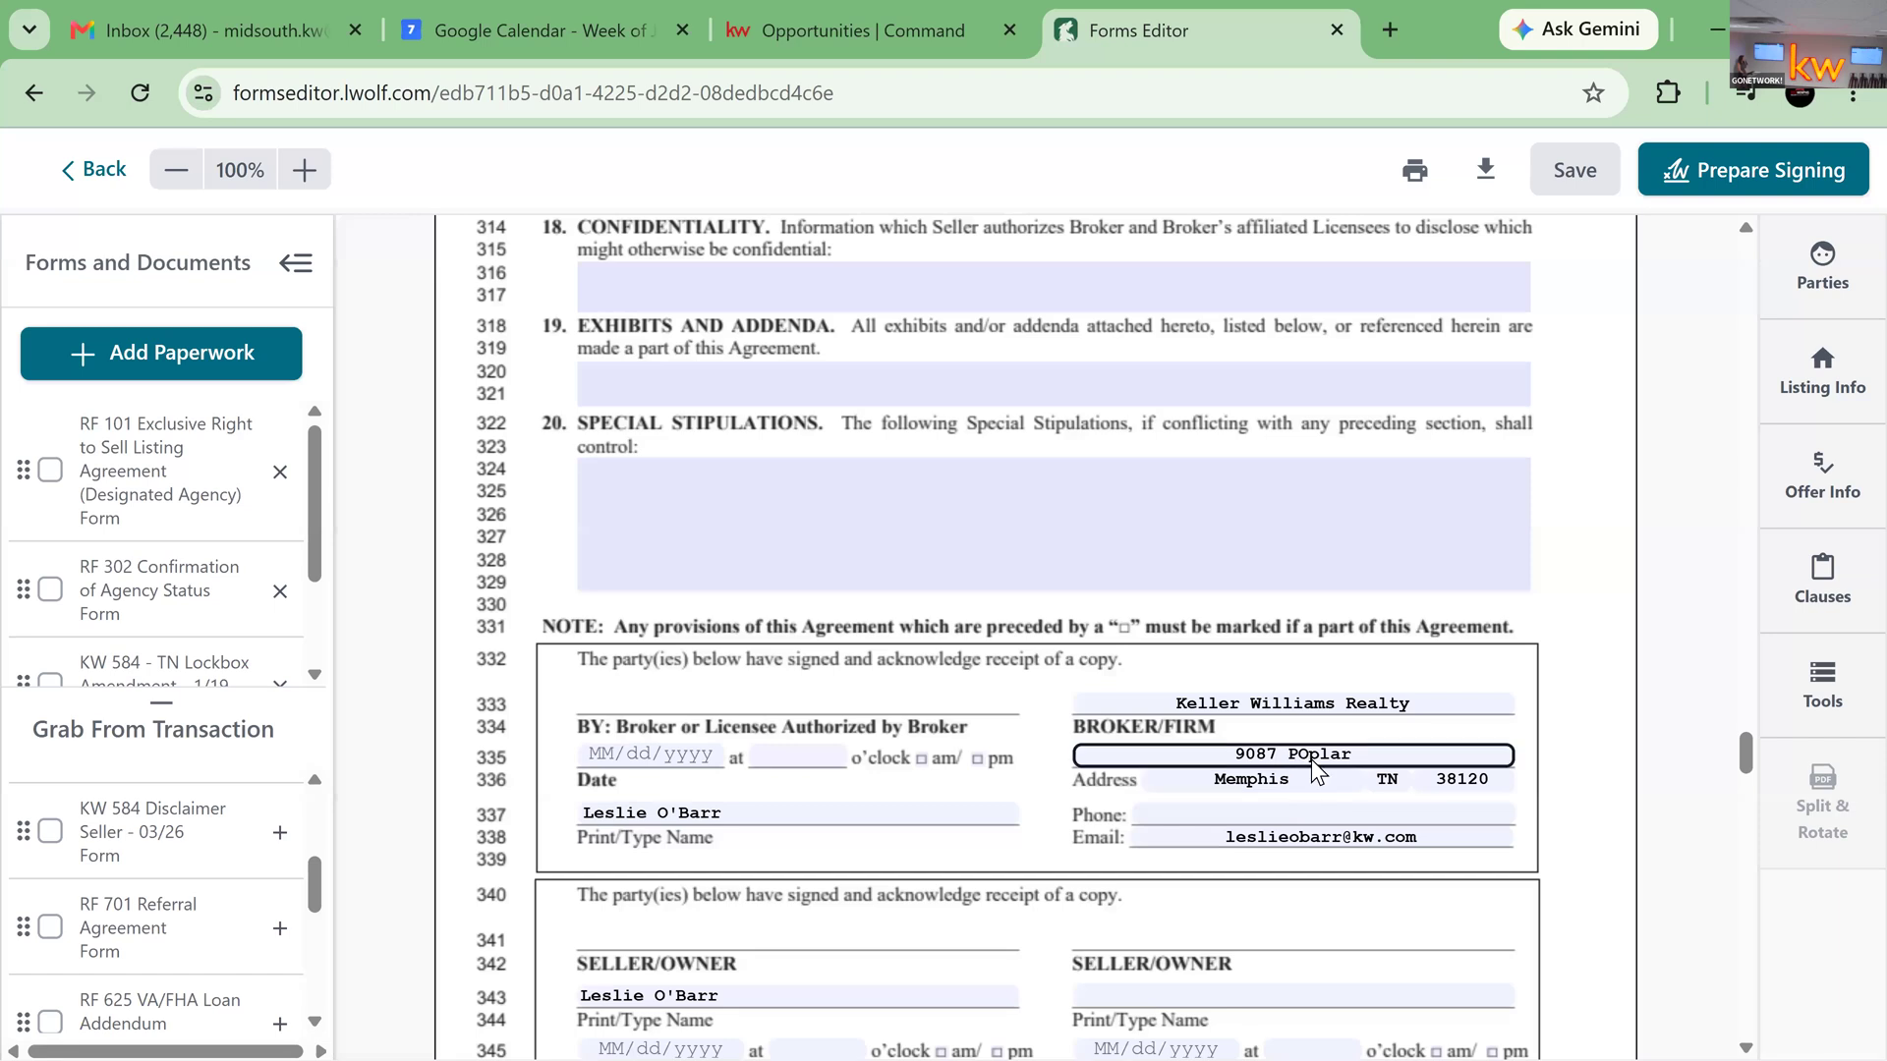
drag(1744, 740, 1738, 409)
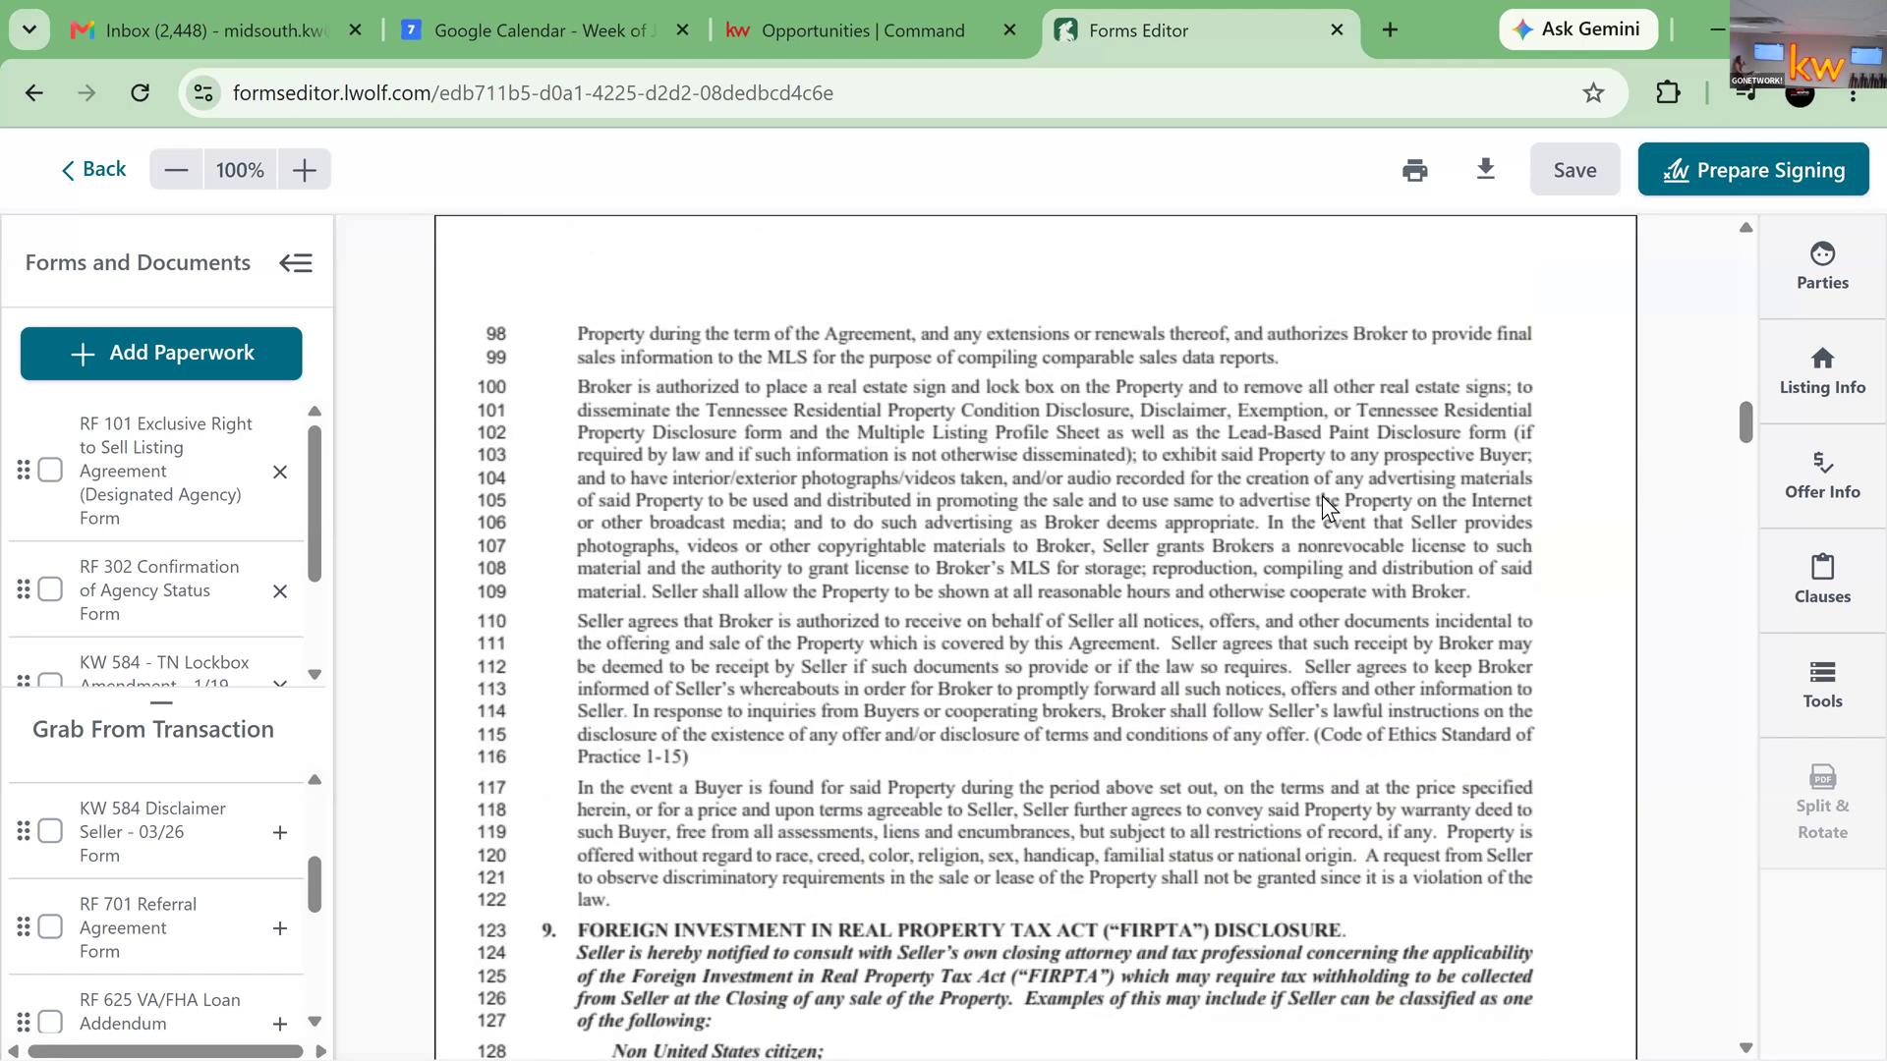
scroll(1293, 556, up, 10)
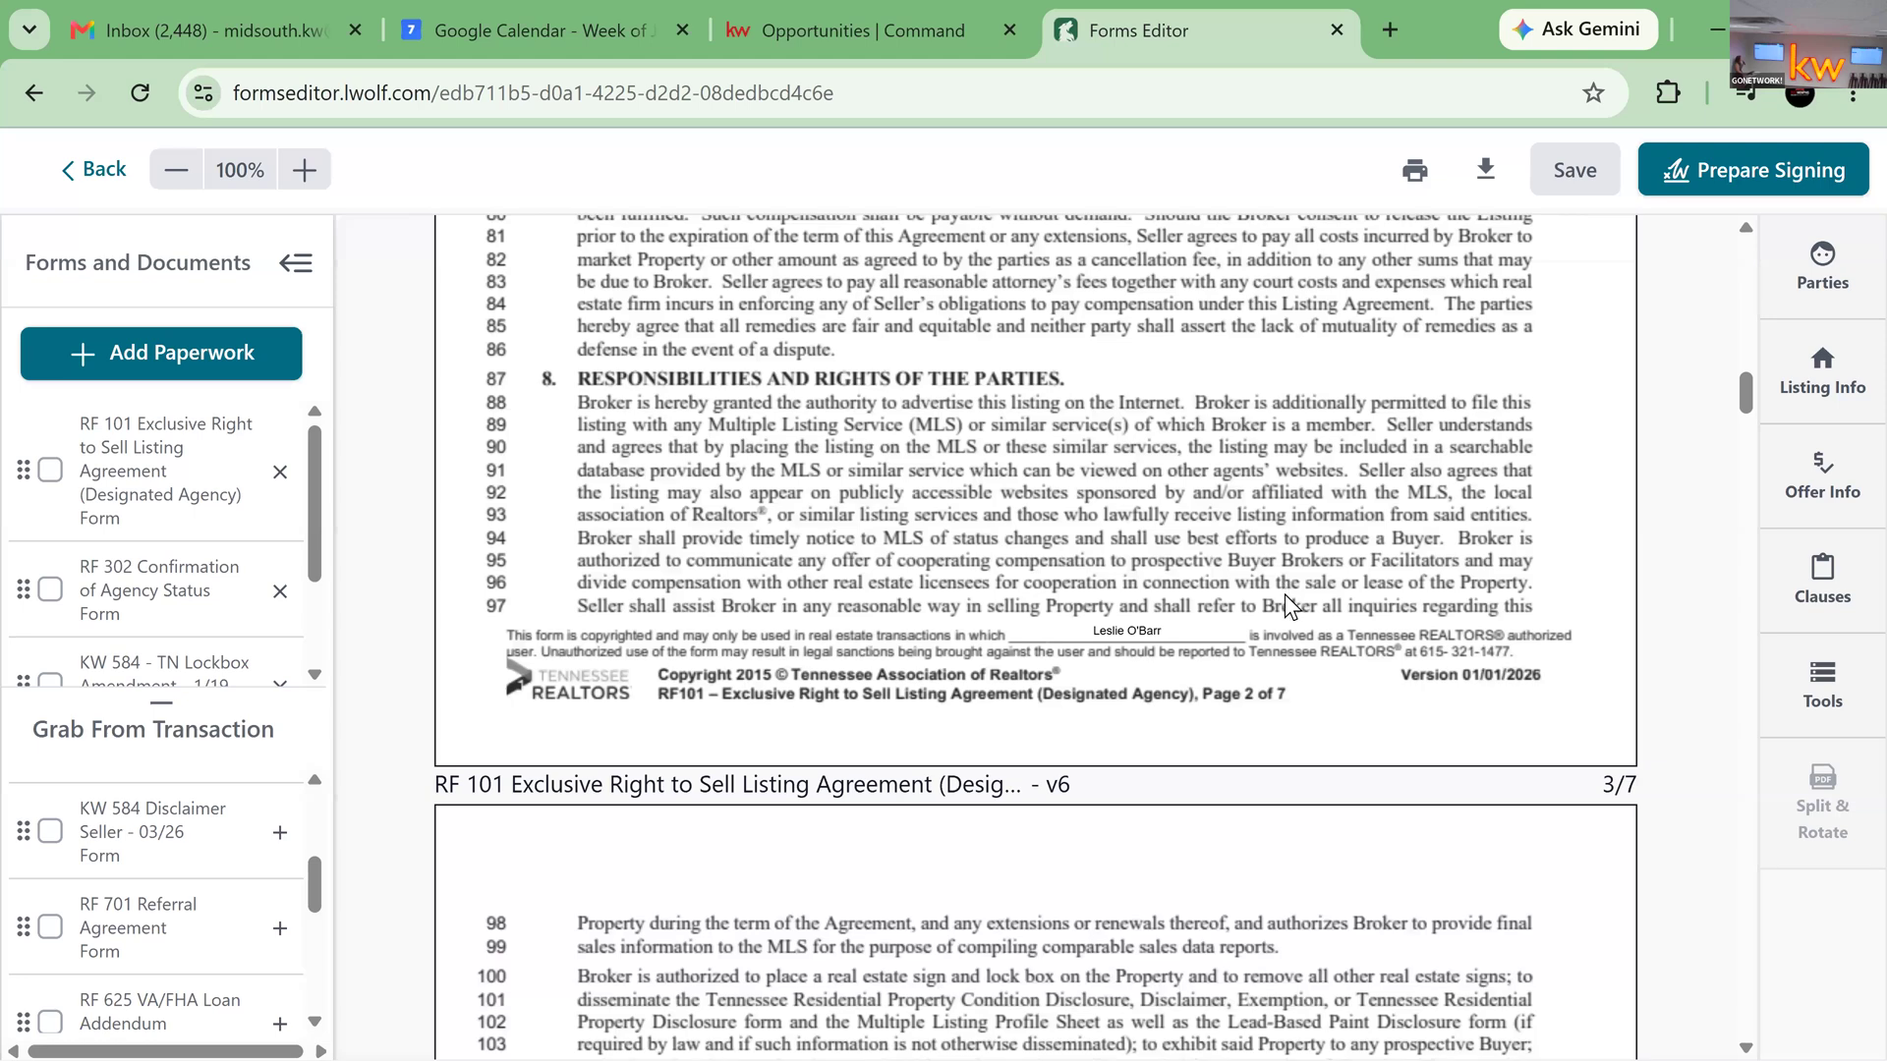
scroll(1284, 590, down, 8)
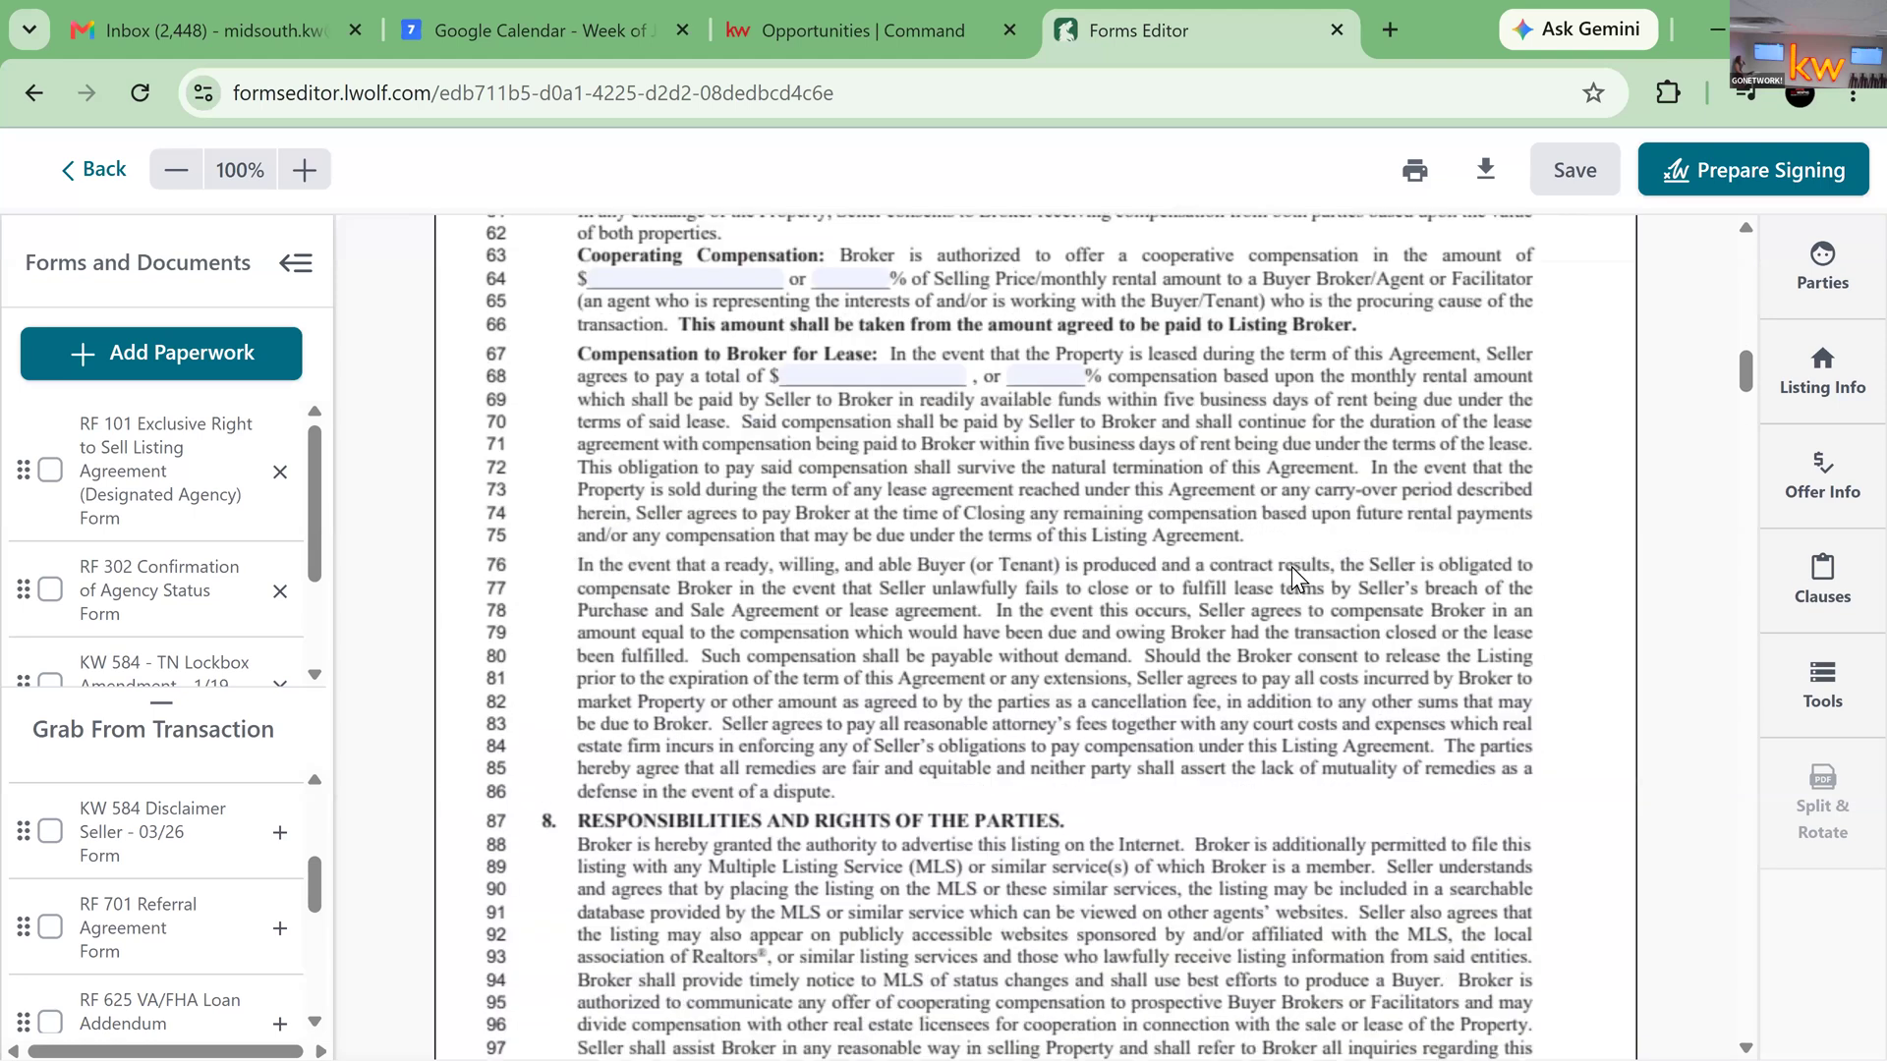
scroll(1289, 580, down, 15)
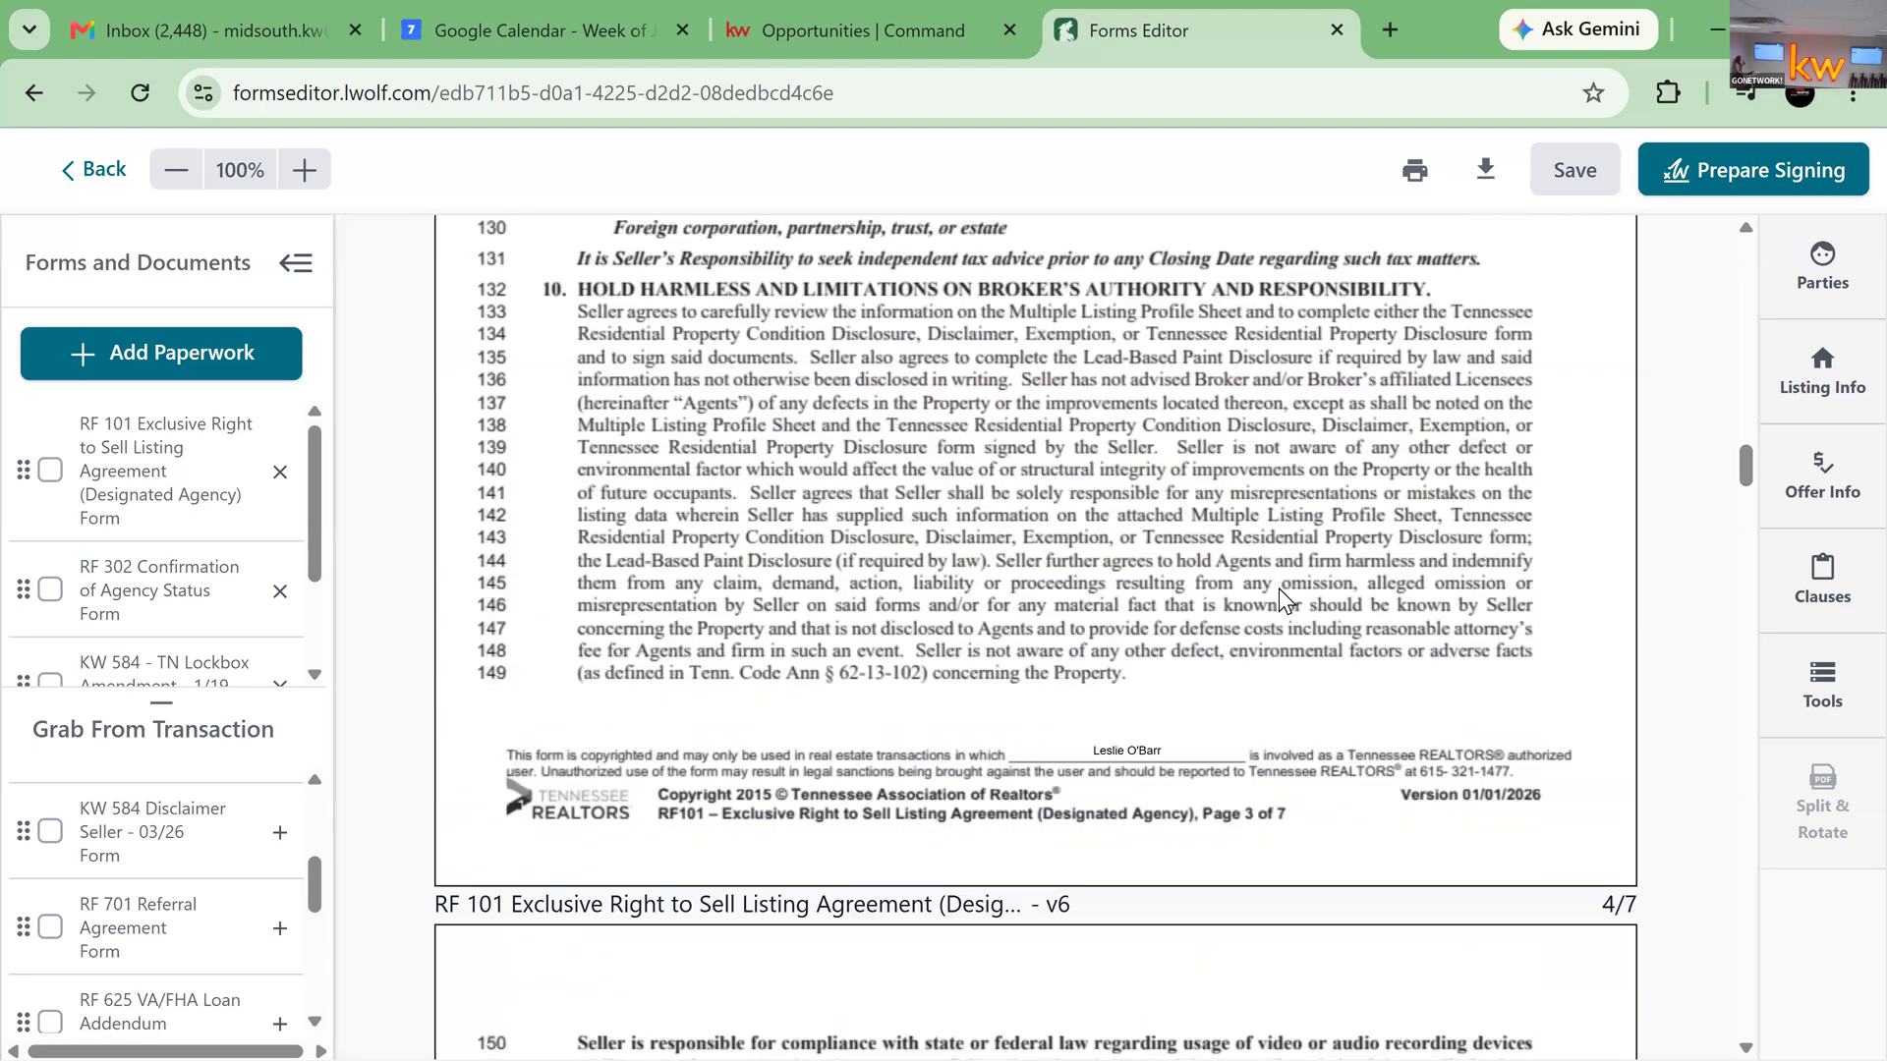
scroll(1237, 604, down, 14)
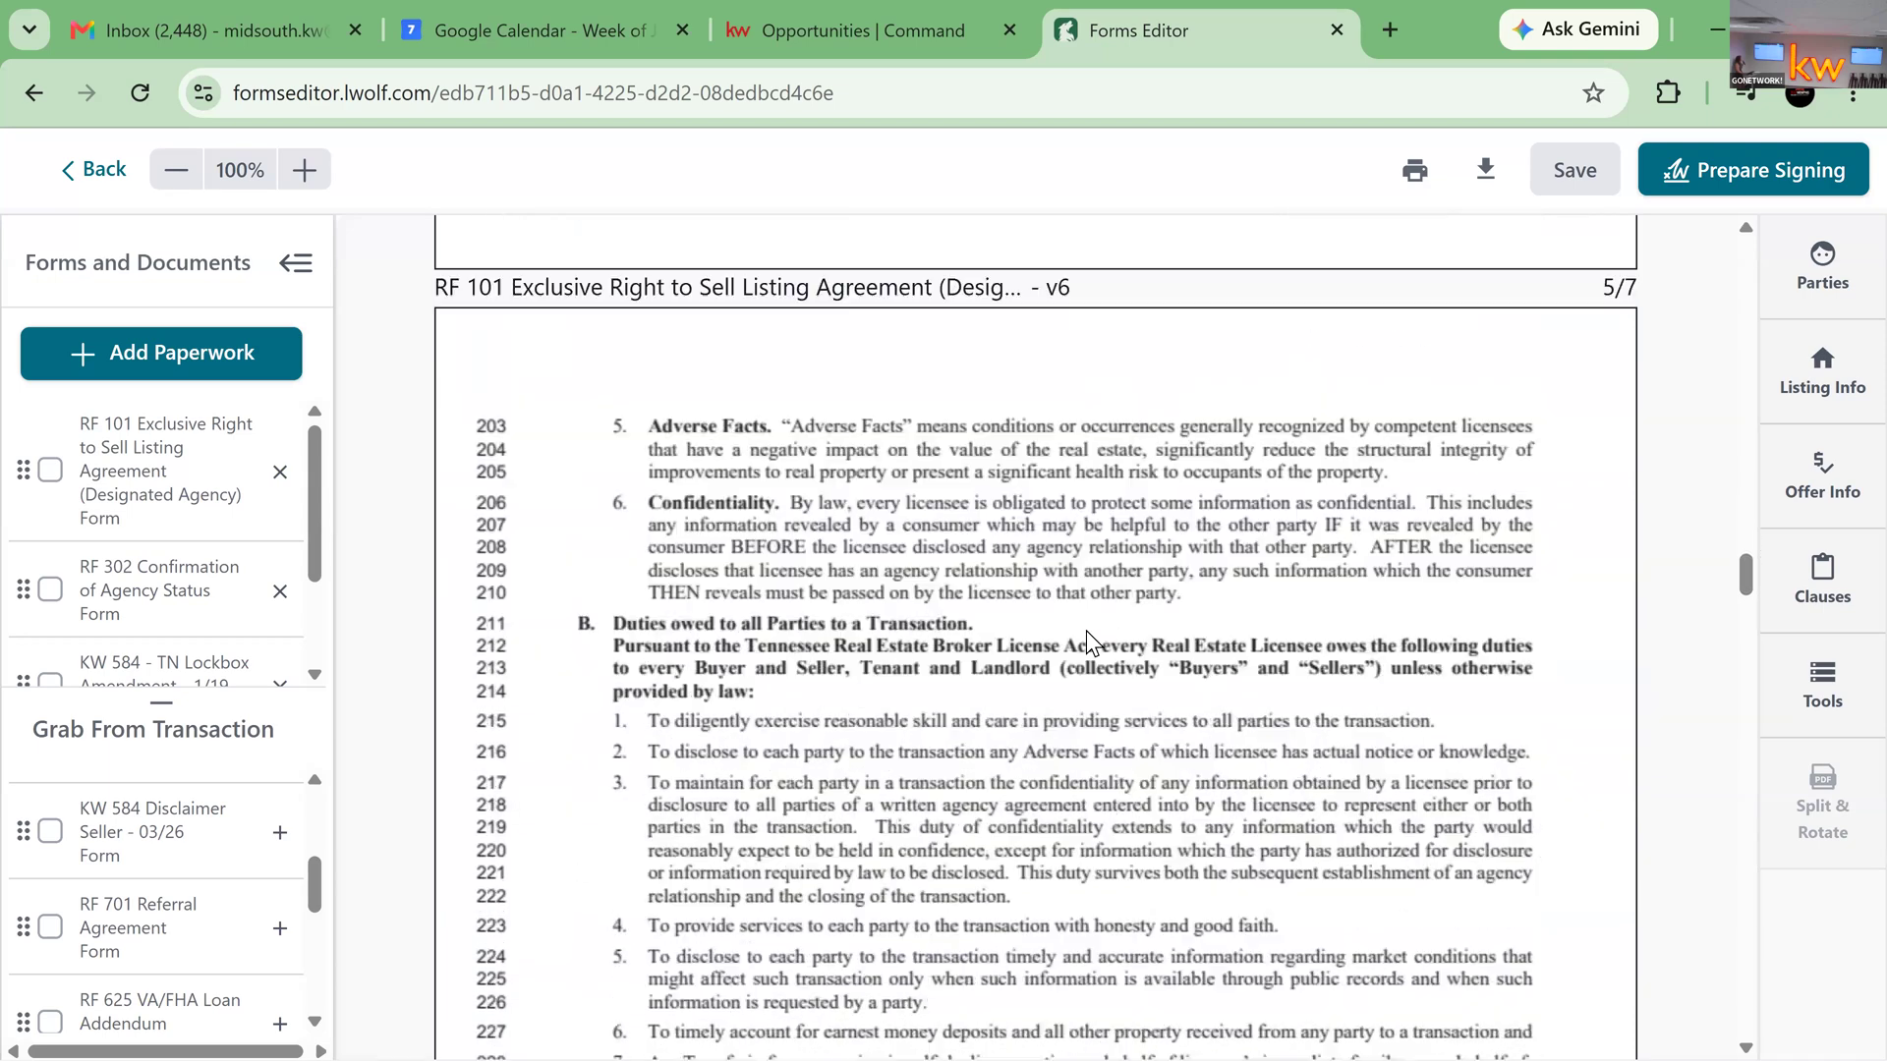
scroll(1085, 625, down, 15)
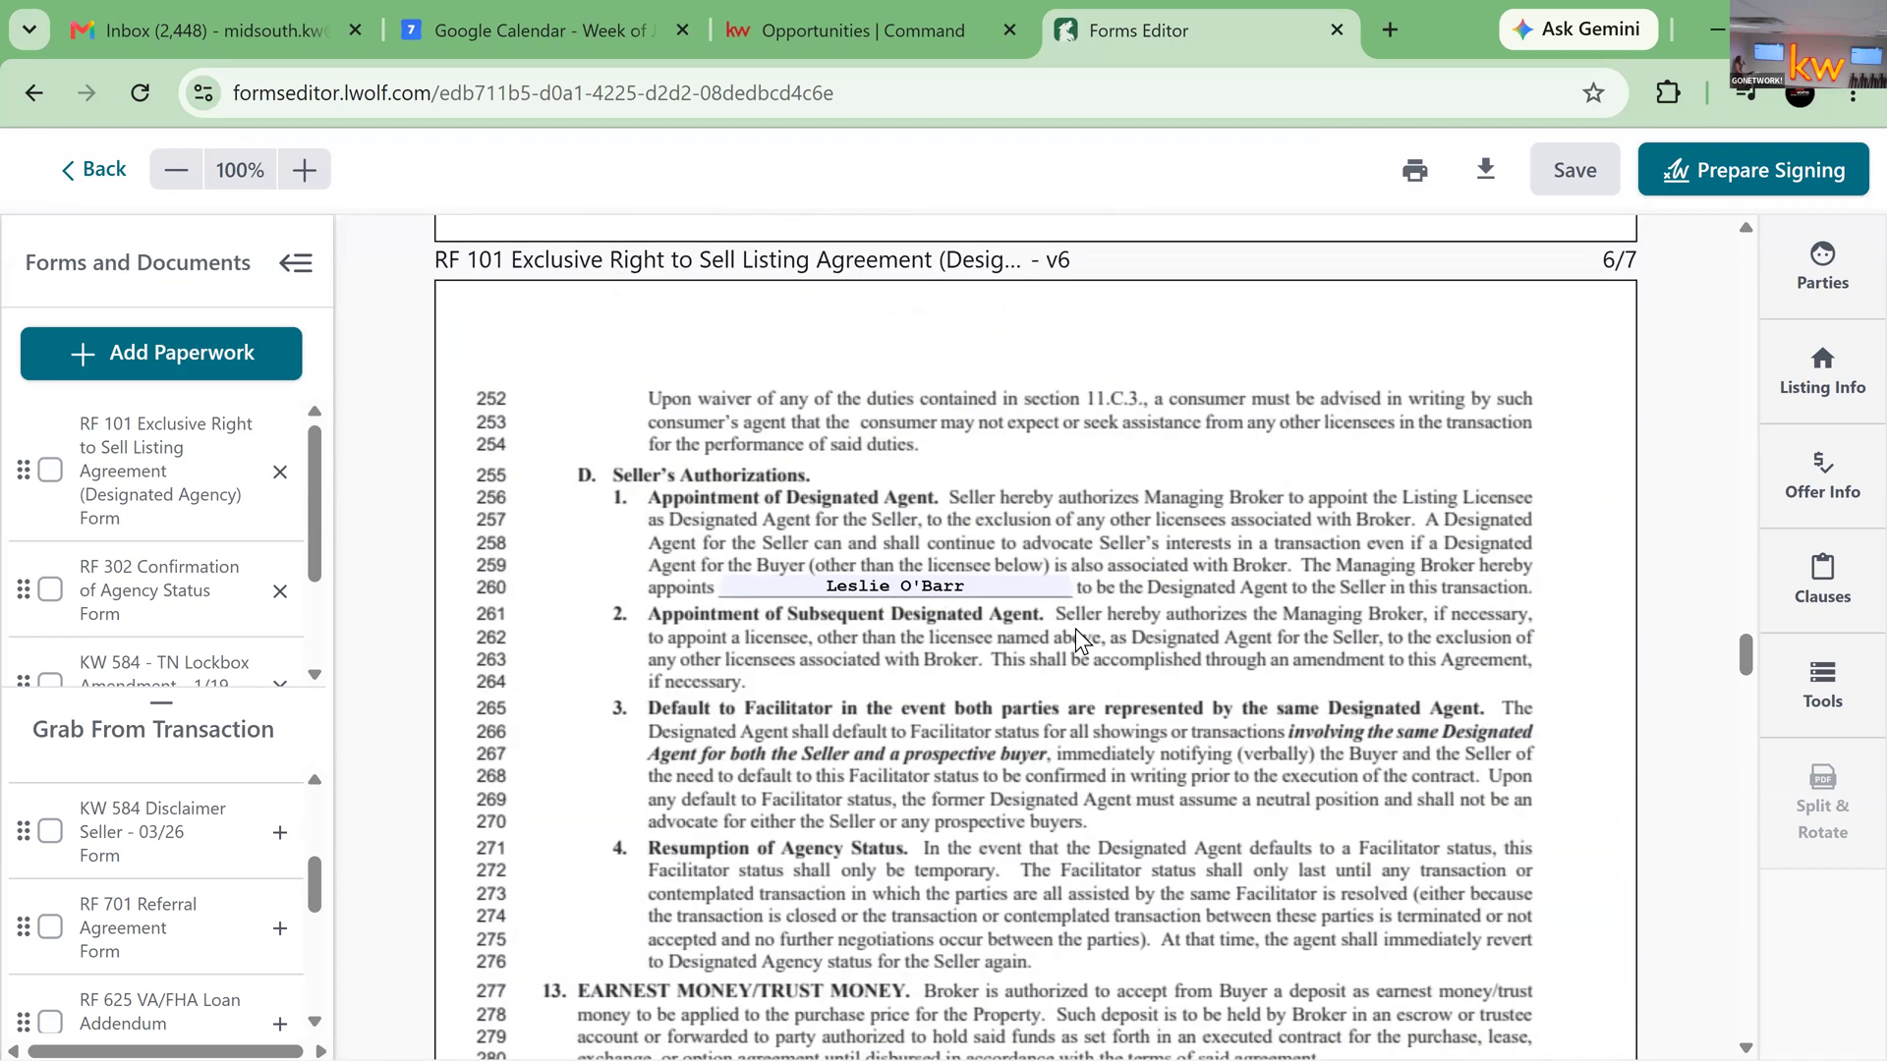
scroll(1073, 627, down, 8)
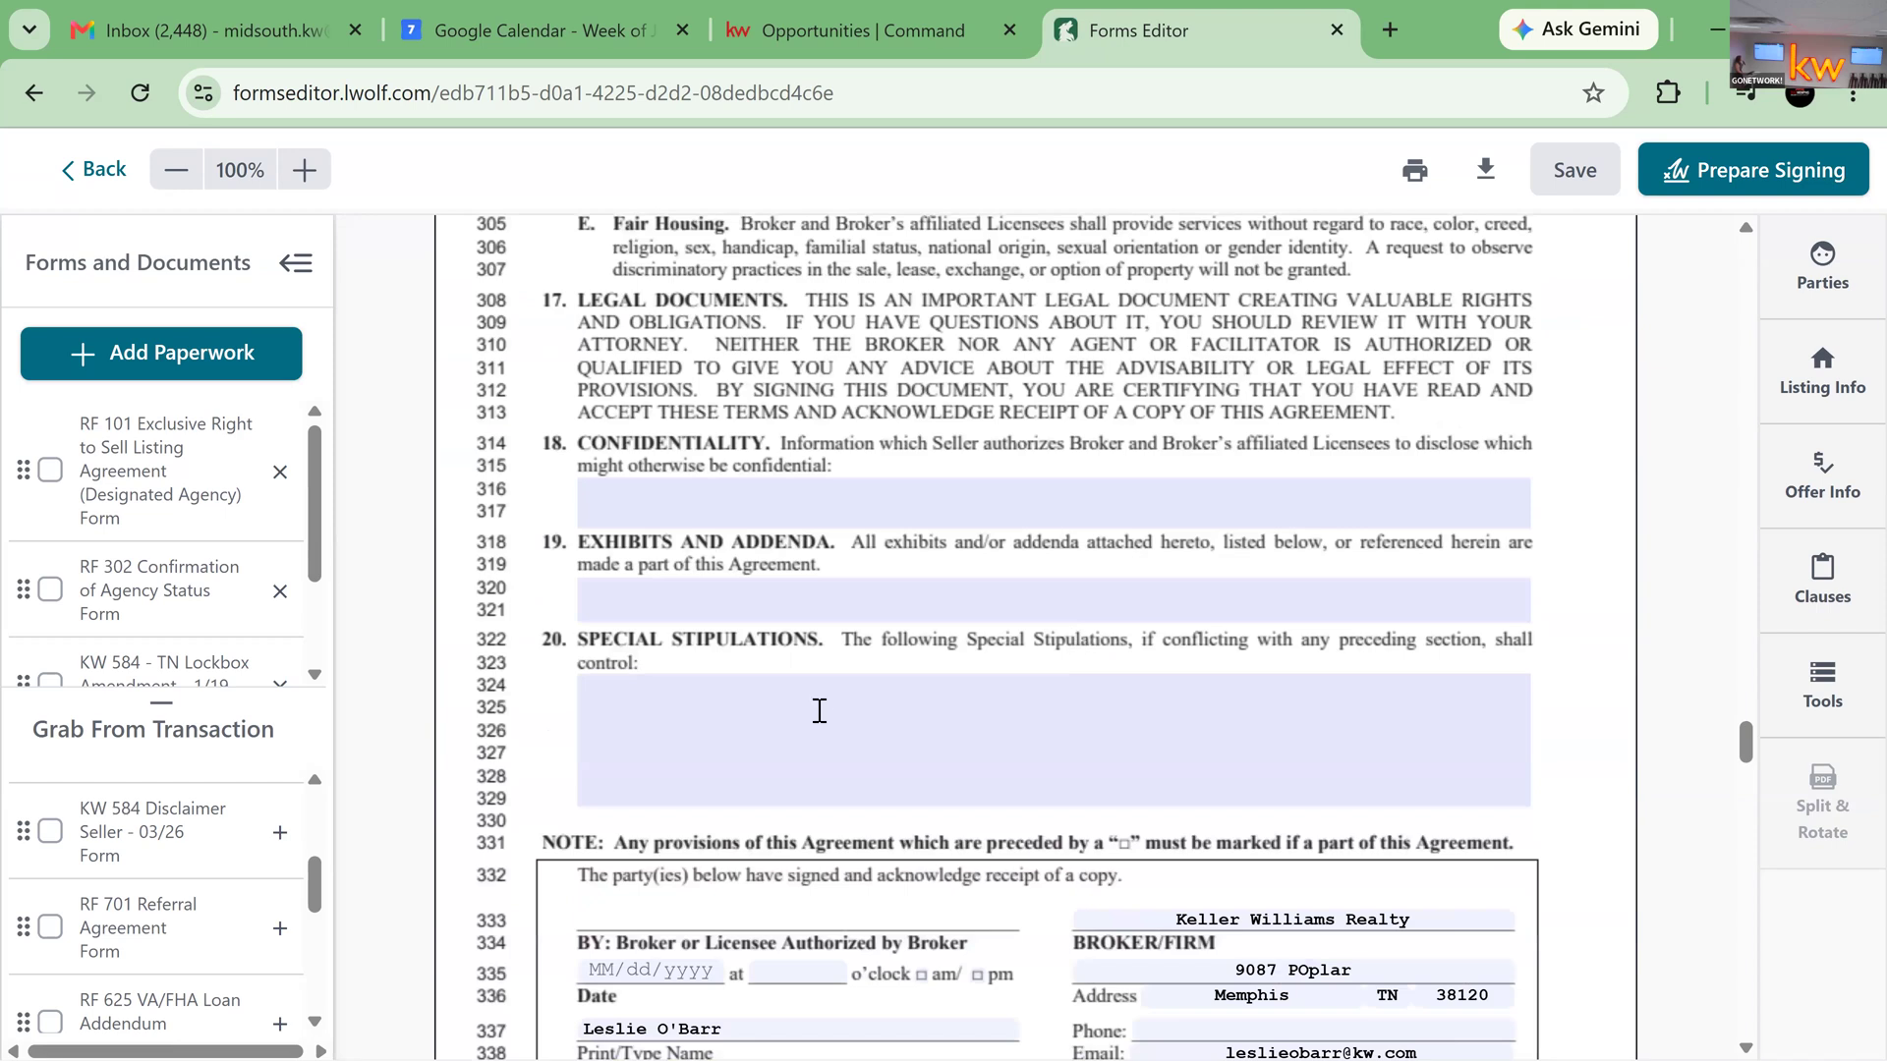
- Create a personal clause titled 'test' reading 'test test test' and insert it under Confidentiality
click(695, 493)
click(639, 421)
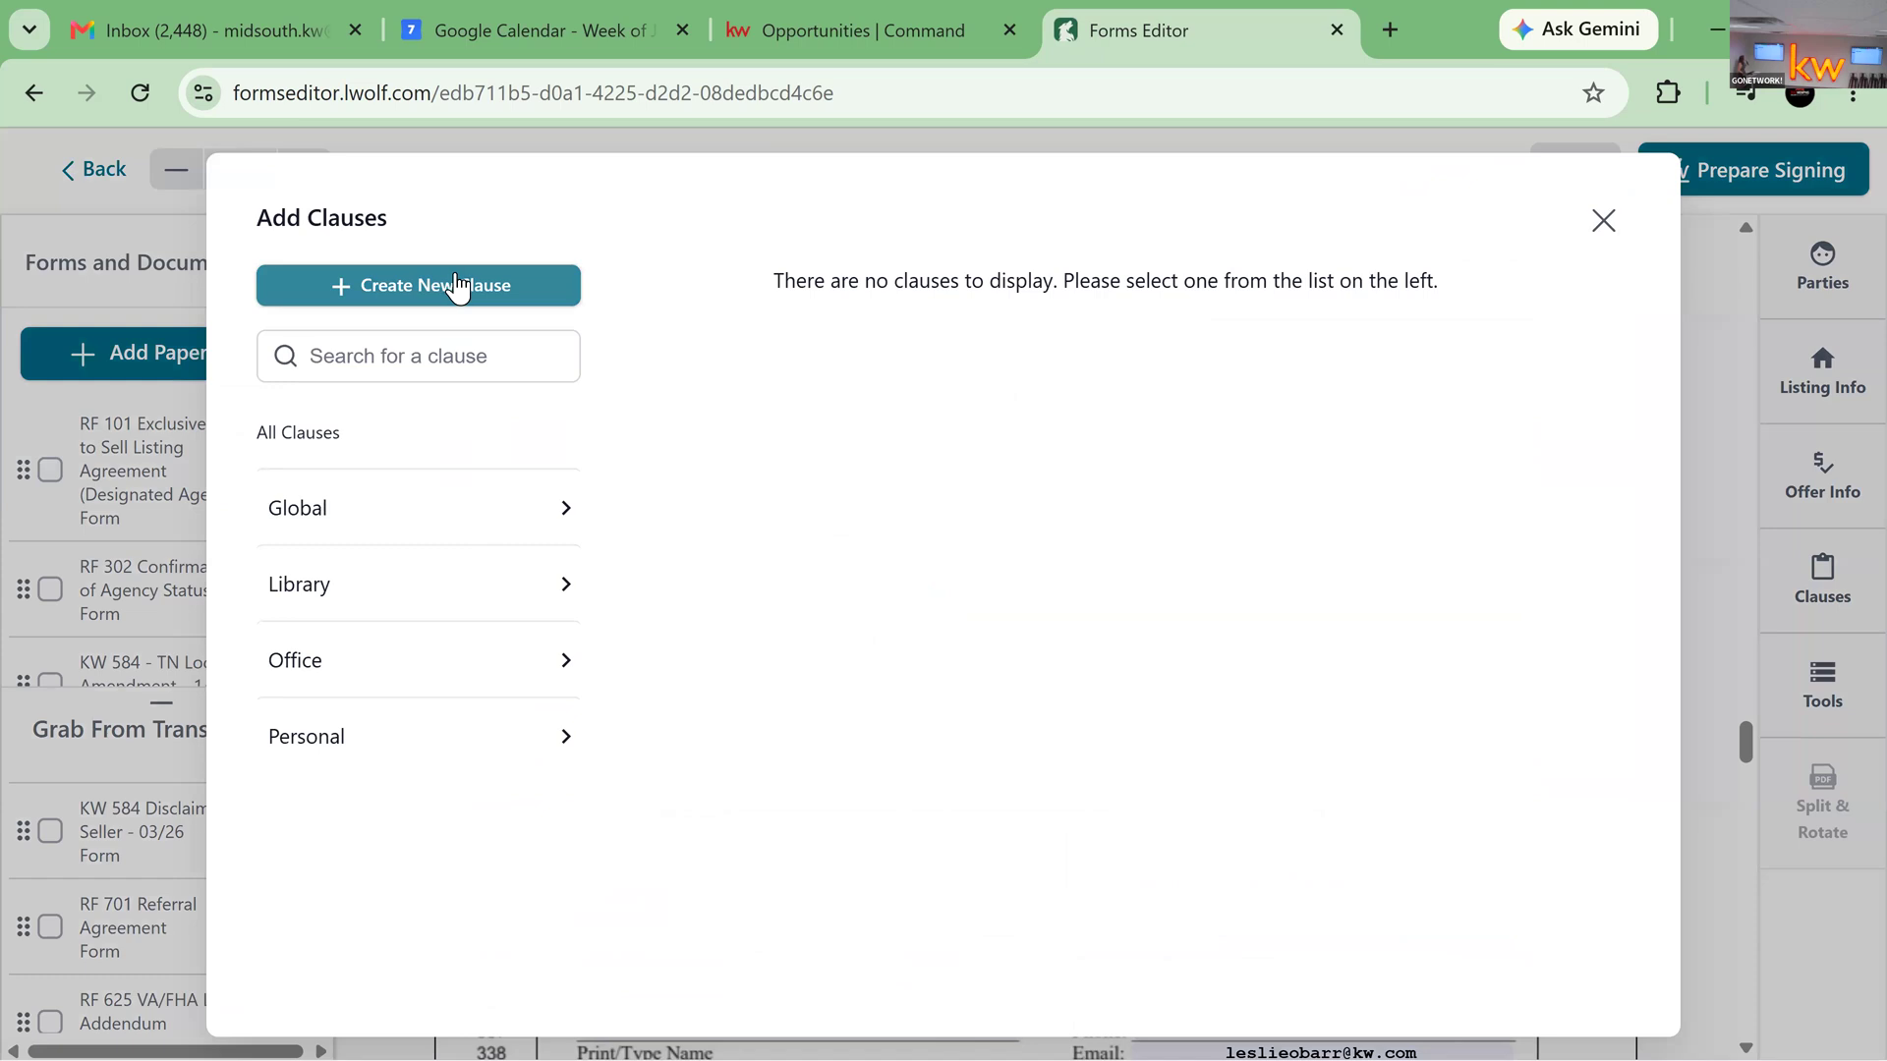
click(457, 287)
click(1152, 319)
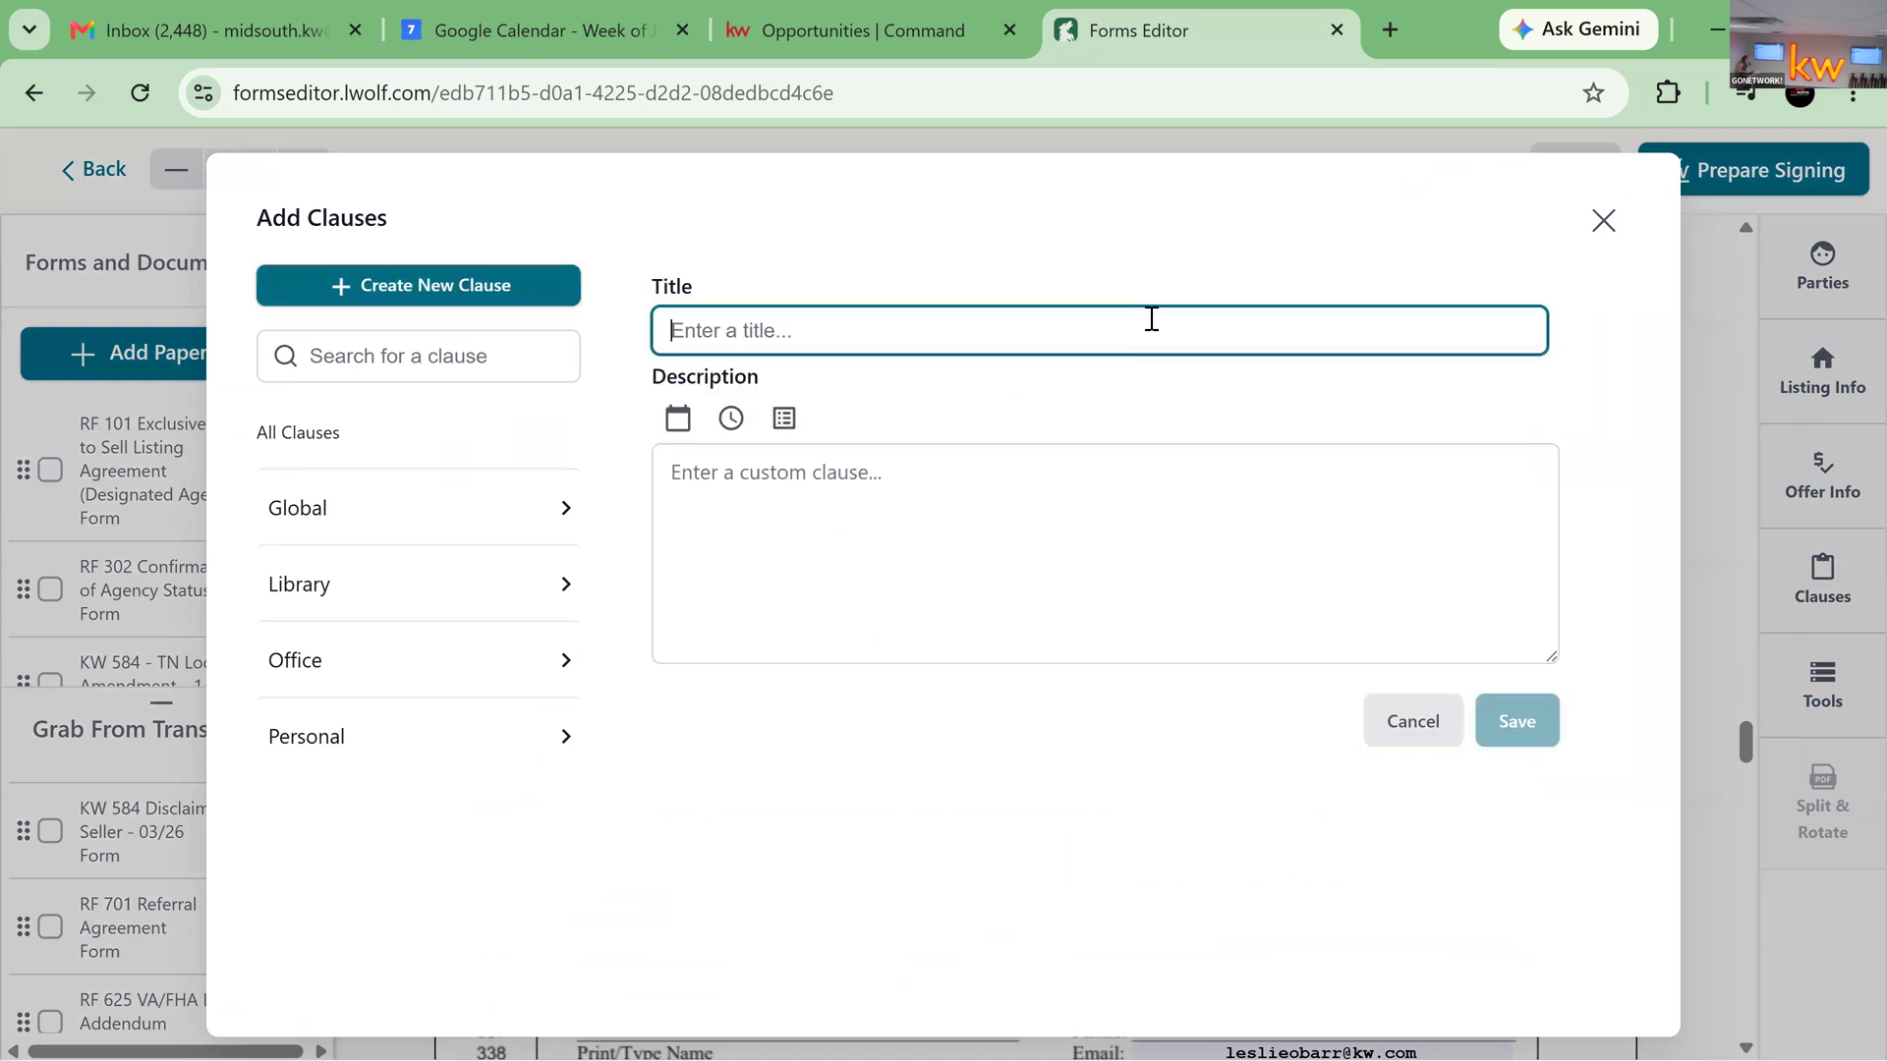
text(test)
click(941, 537)
text(test test test)
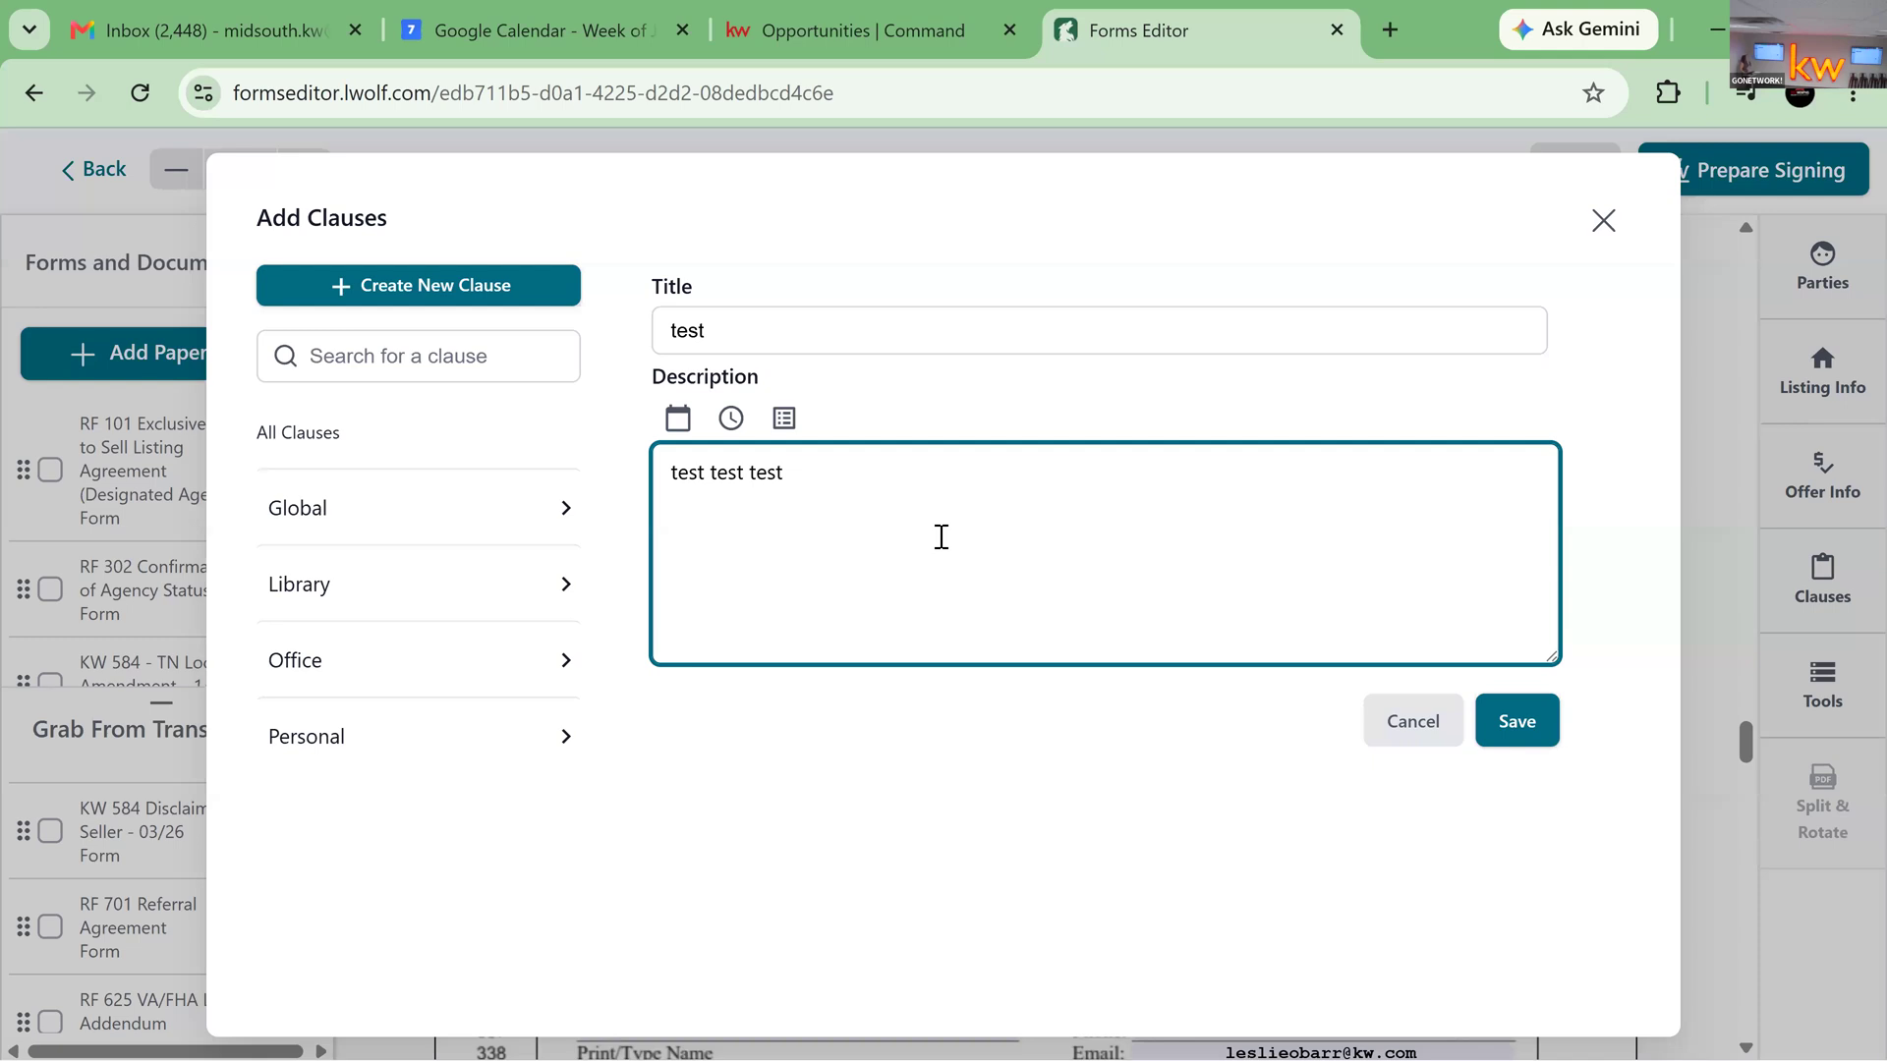
click(1525, 728)
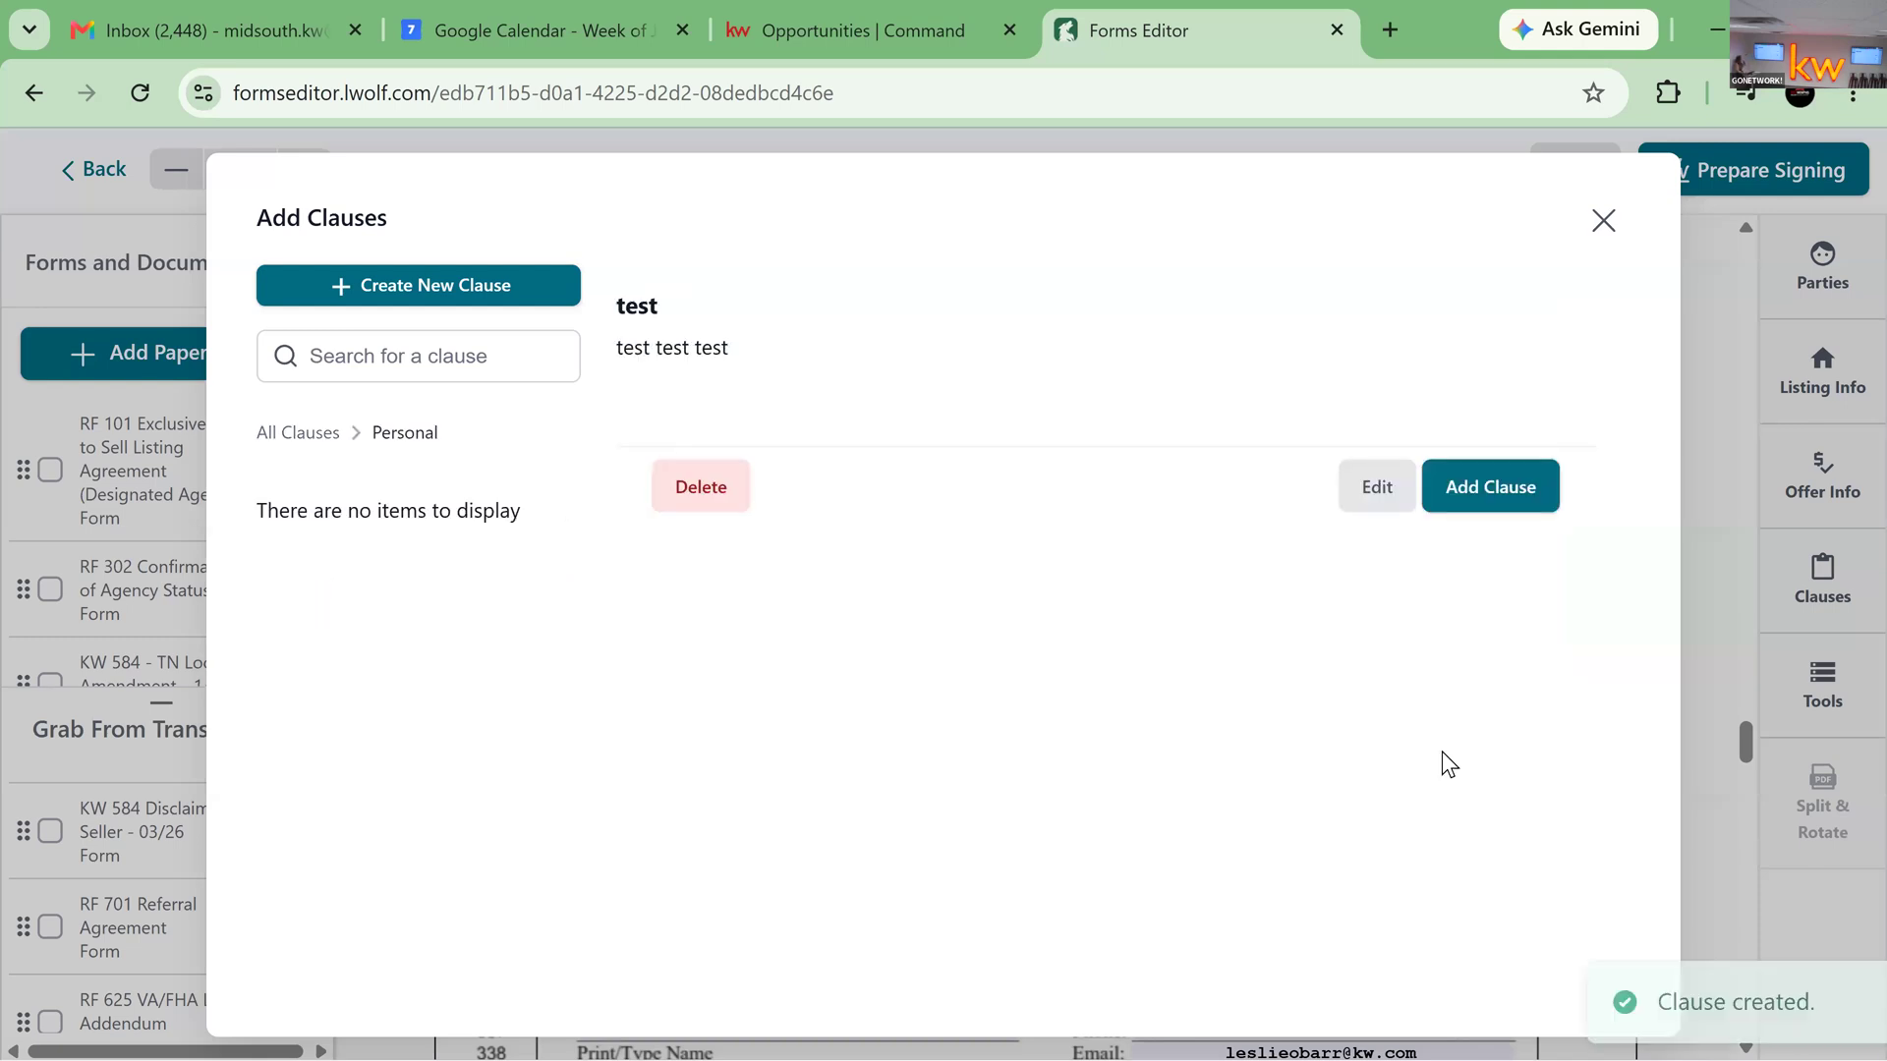
click(1495, 510)
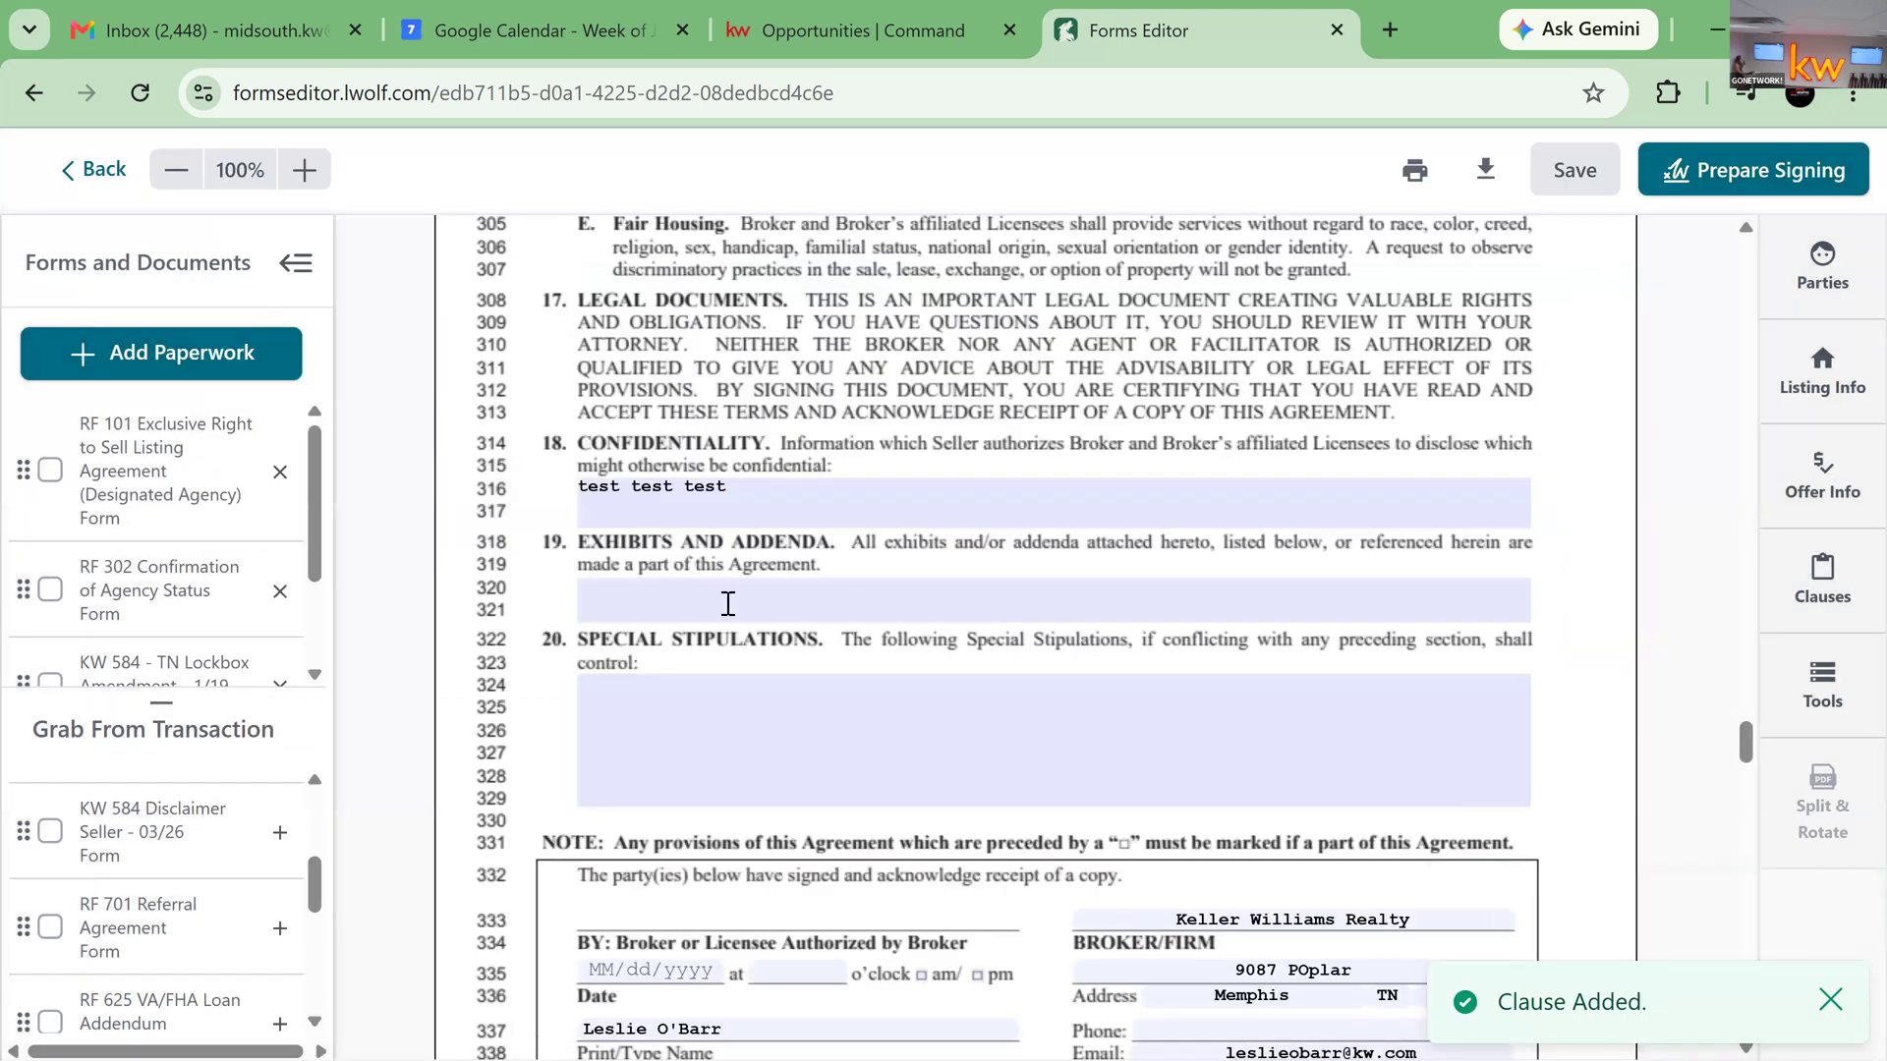
- Preview the saved Test clause from the Exhibits and Addenda field, then close without adding it
click(726, 602)
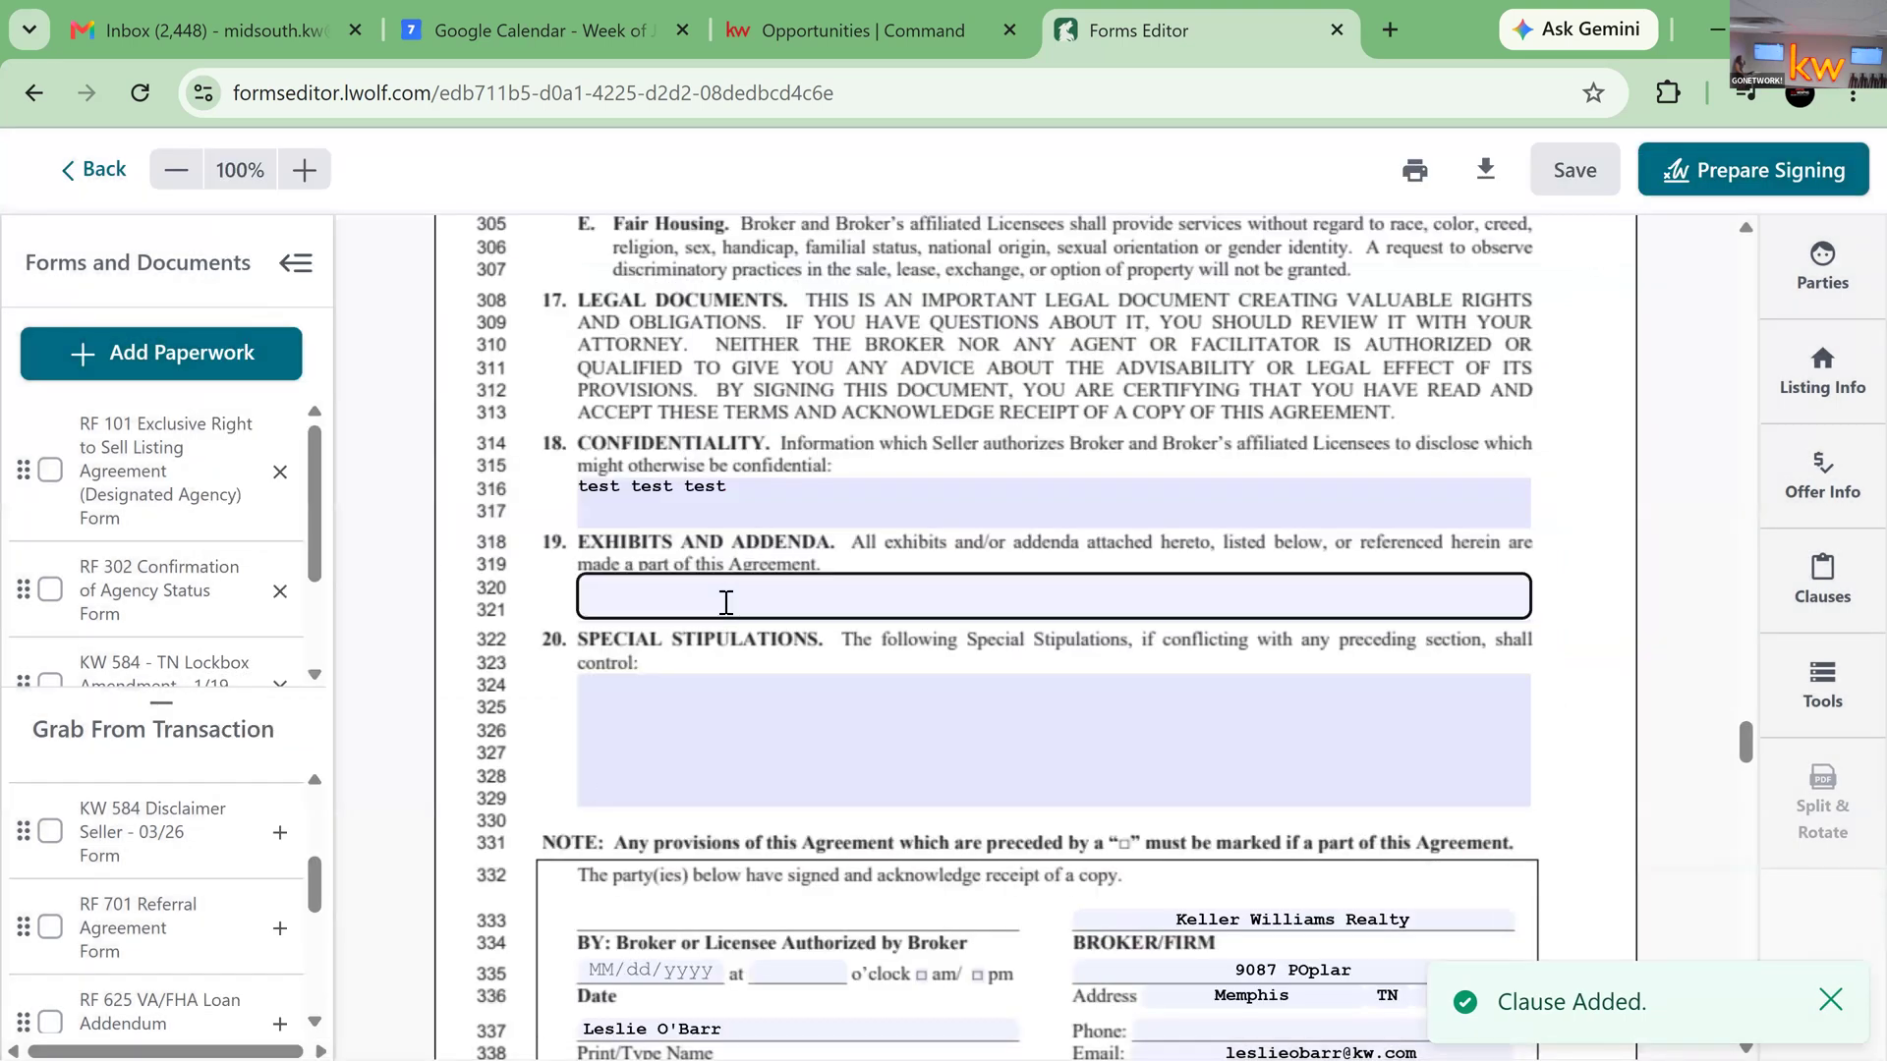
click(665, 527)
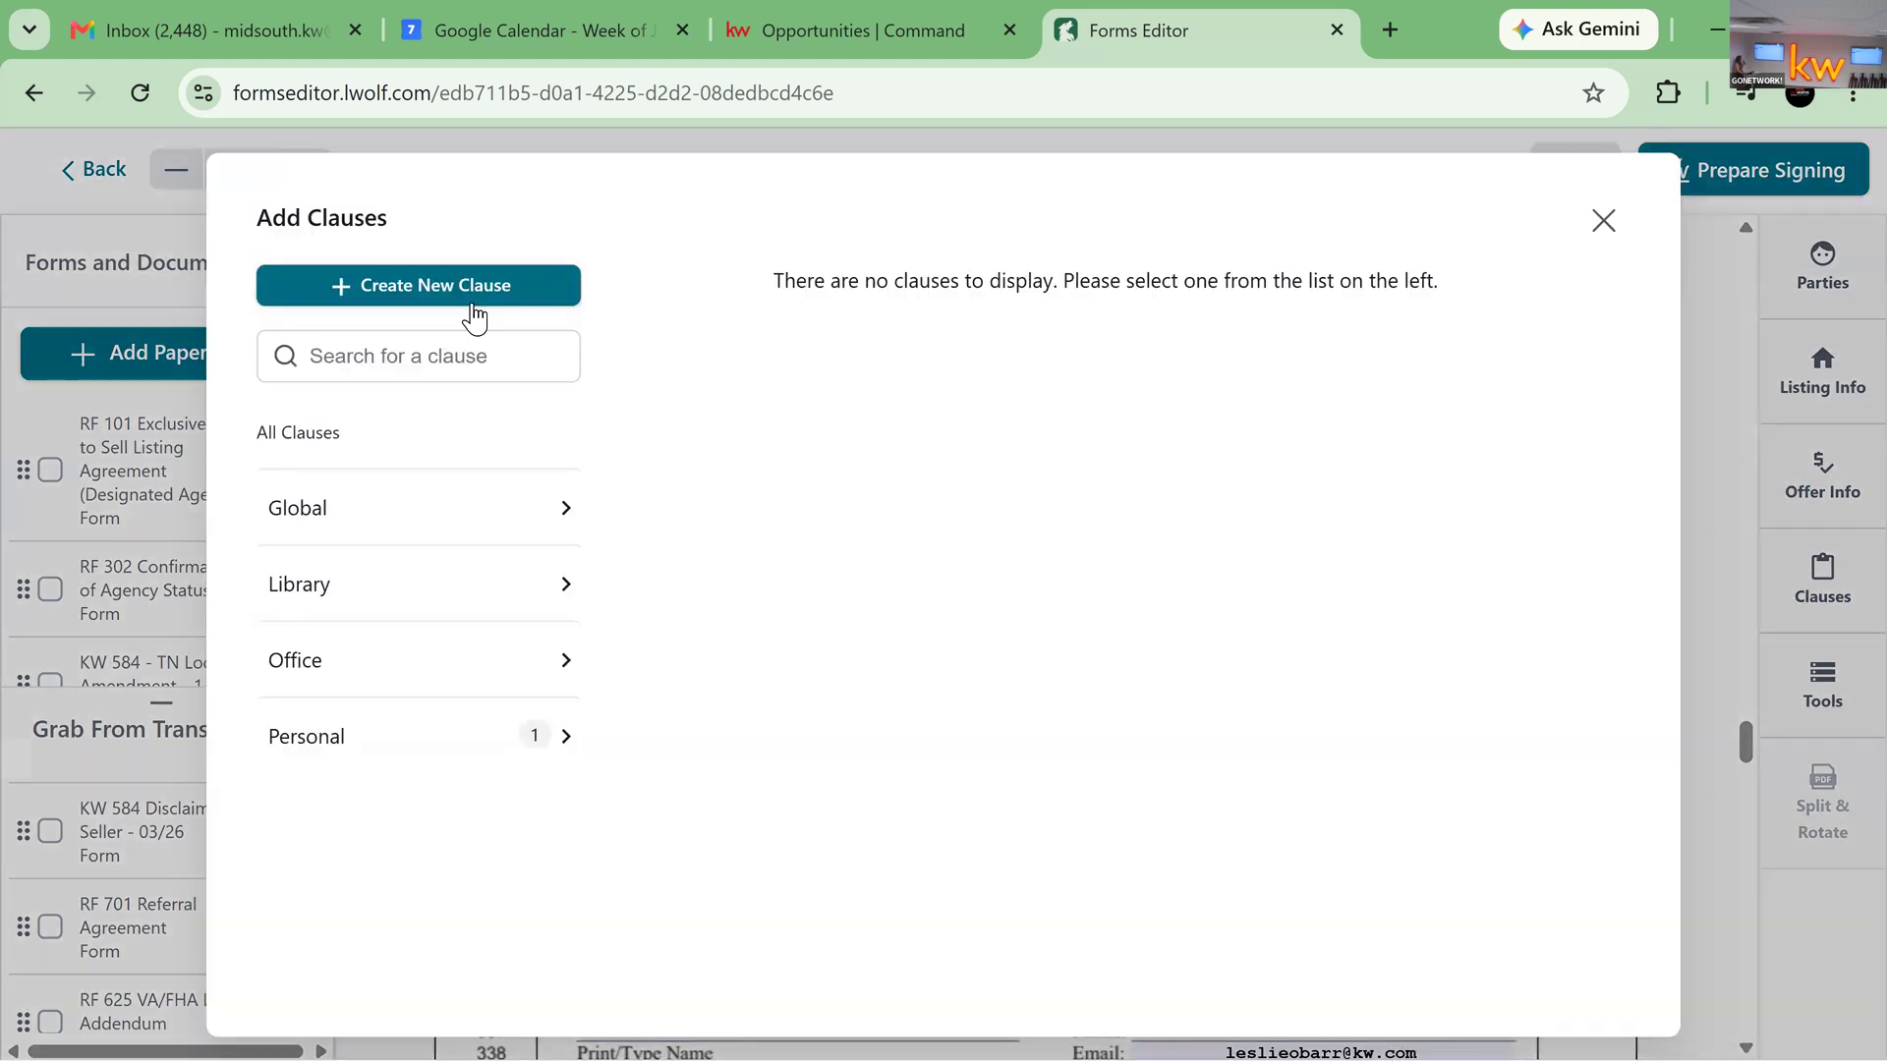
click(423, 752)
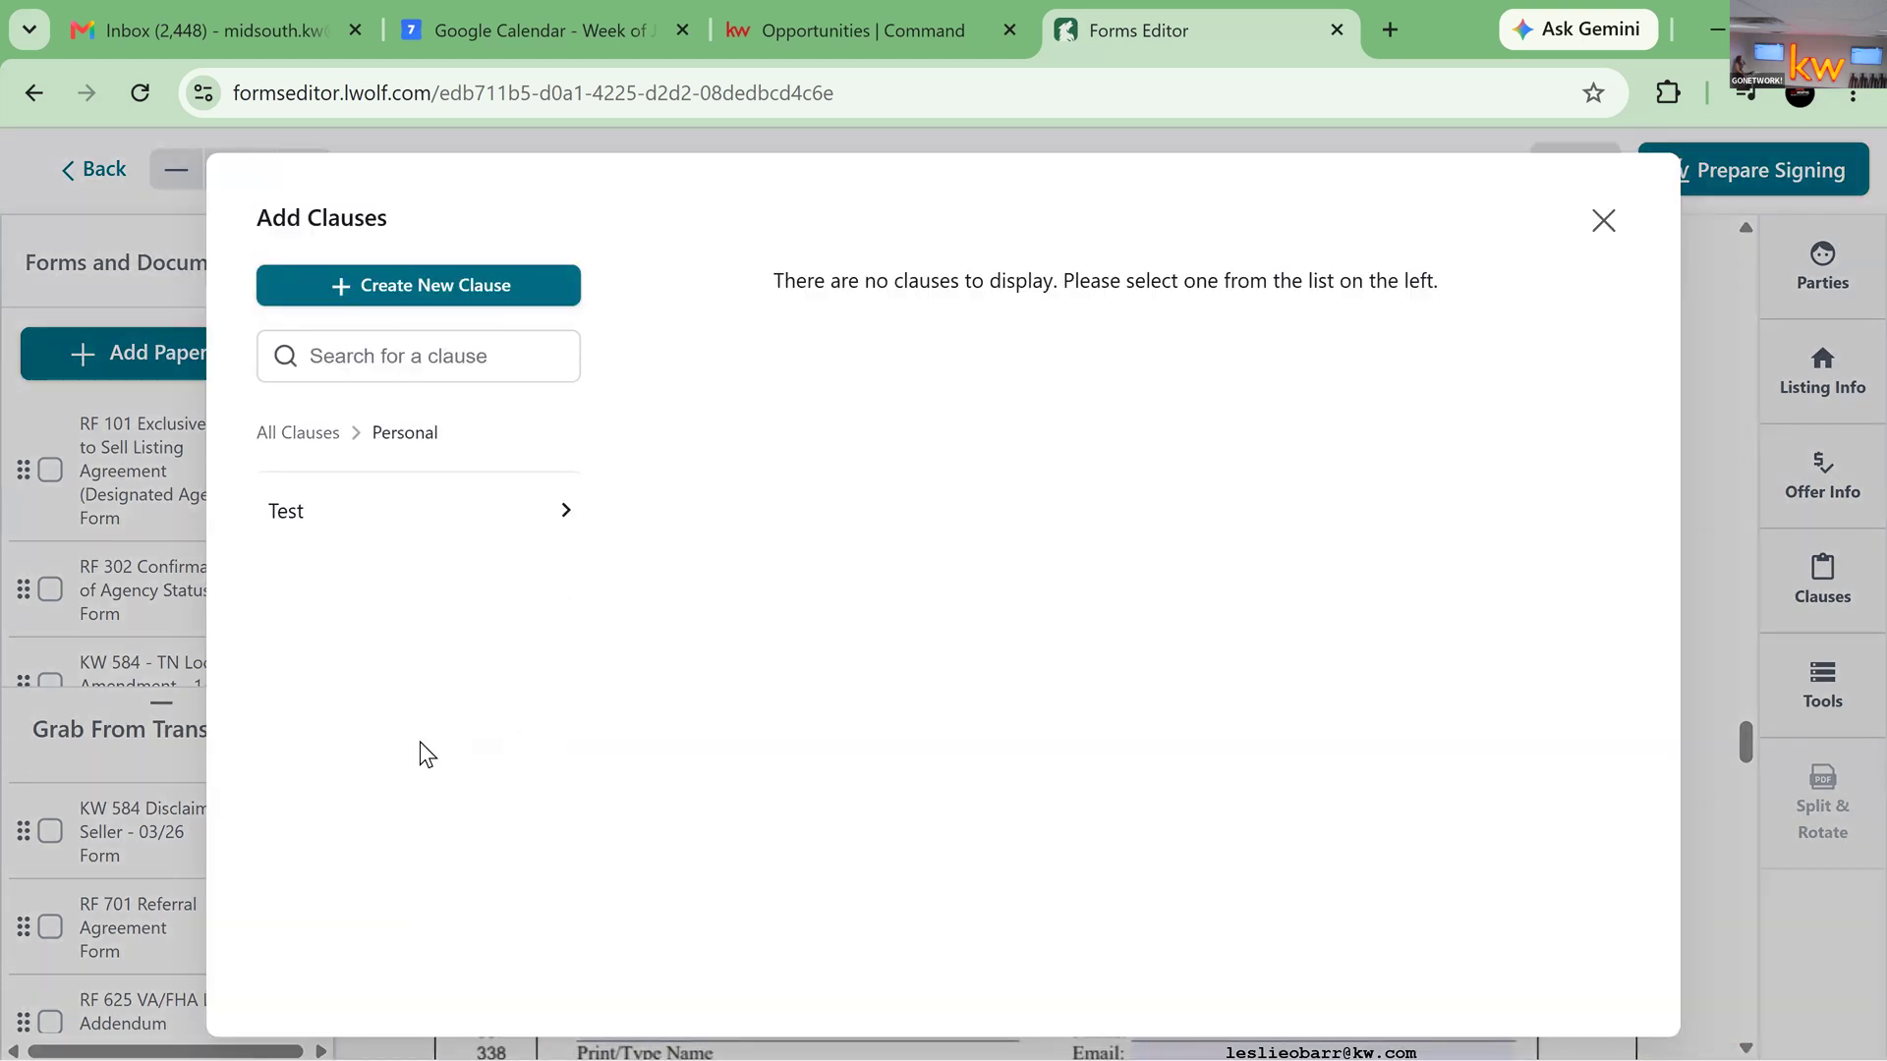
click(276, 512)
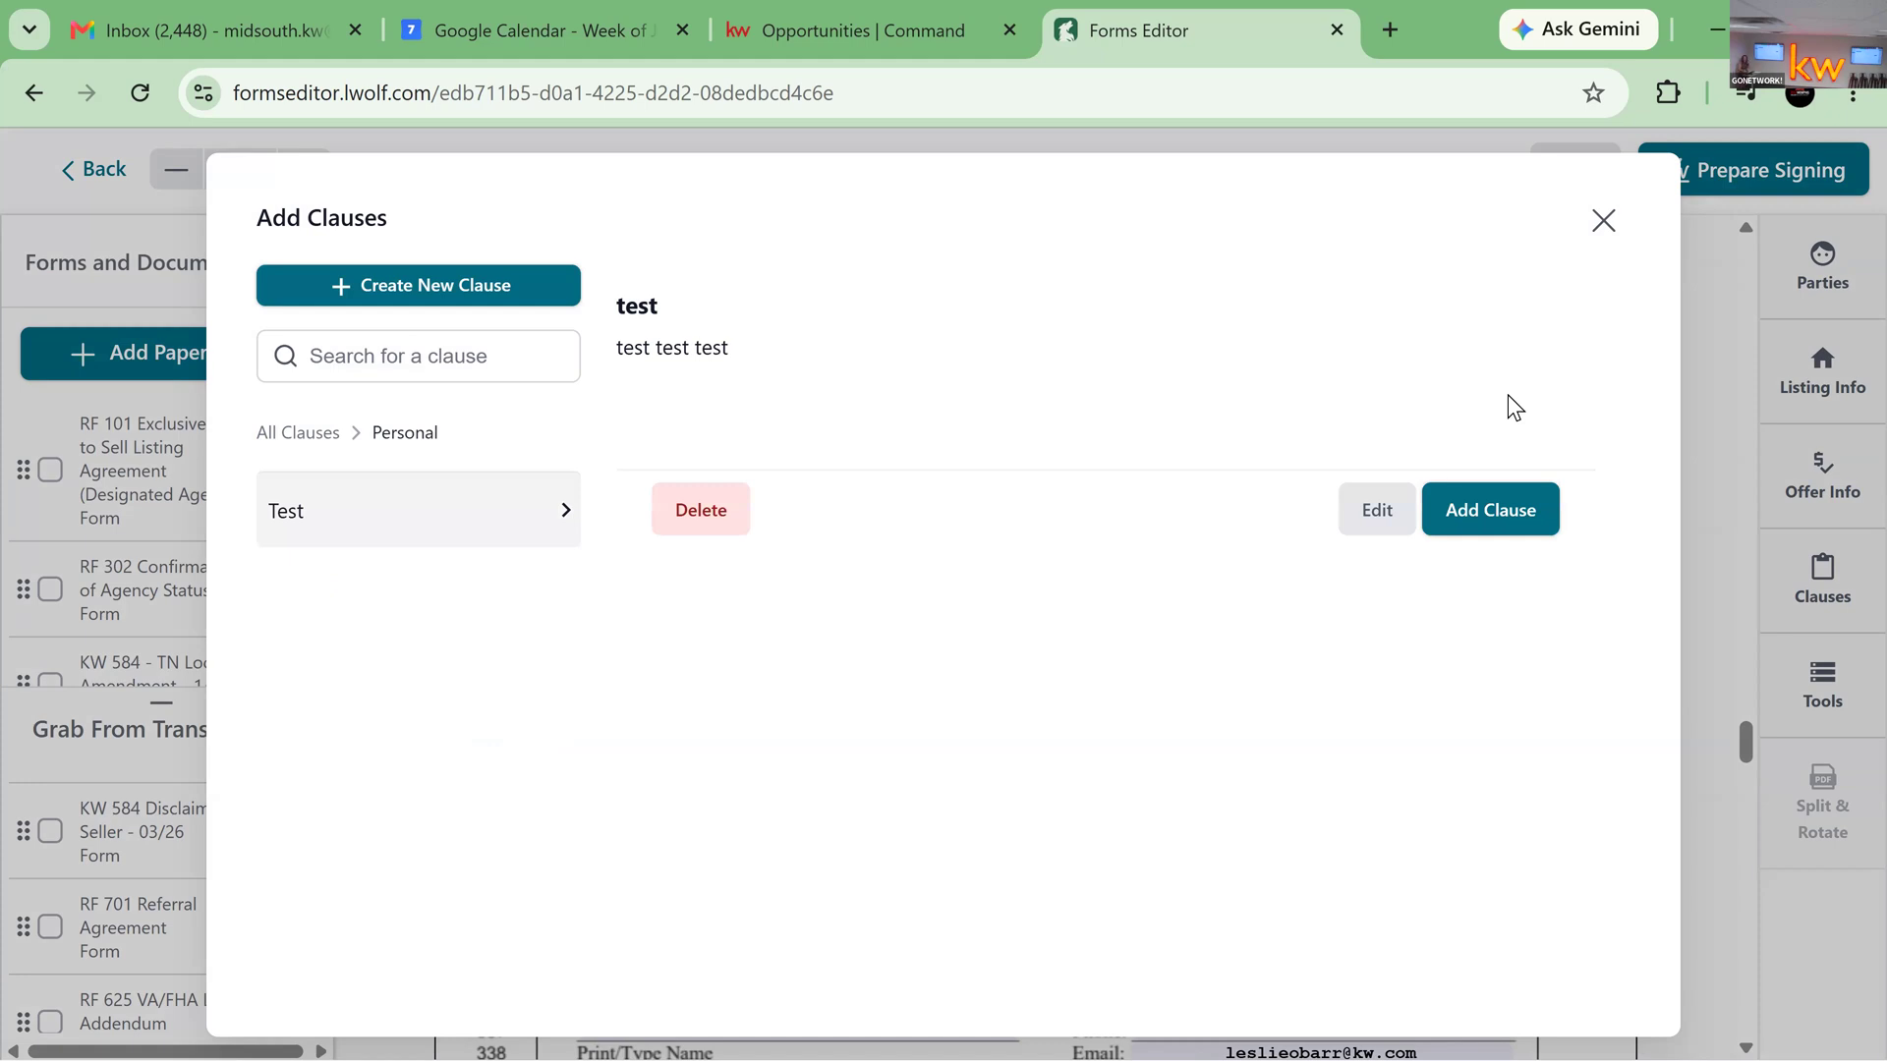
click(1600, 232)
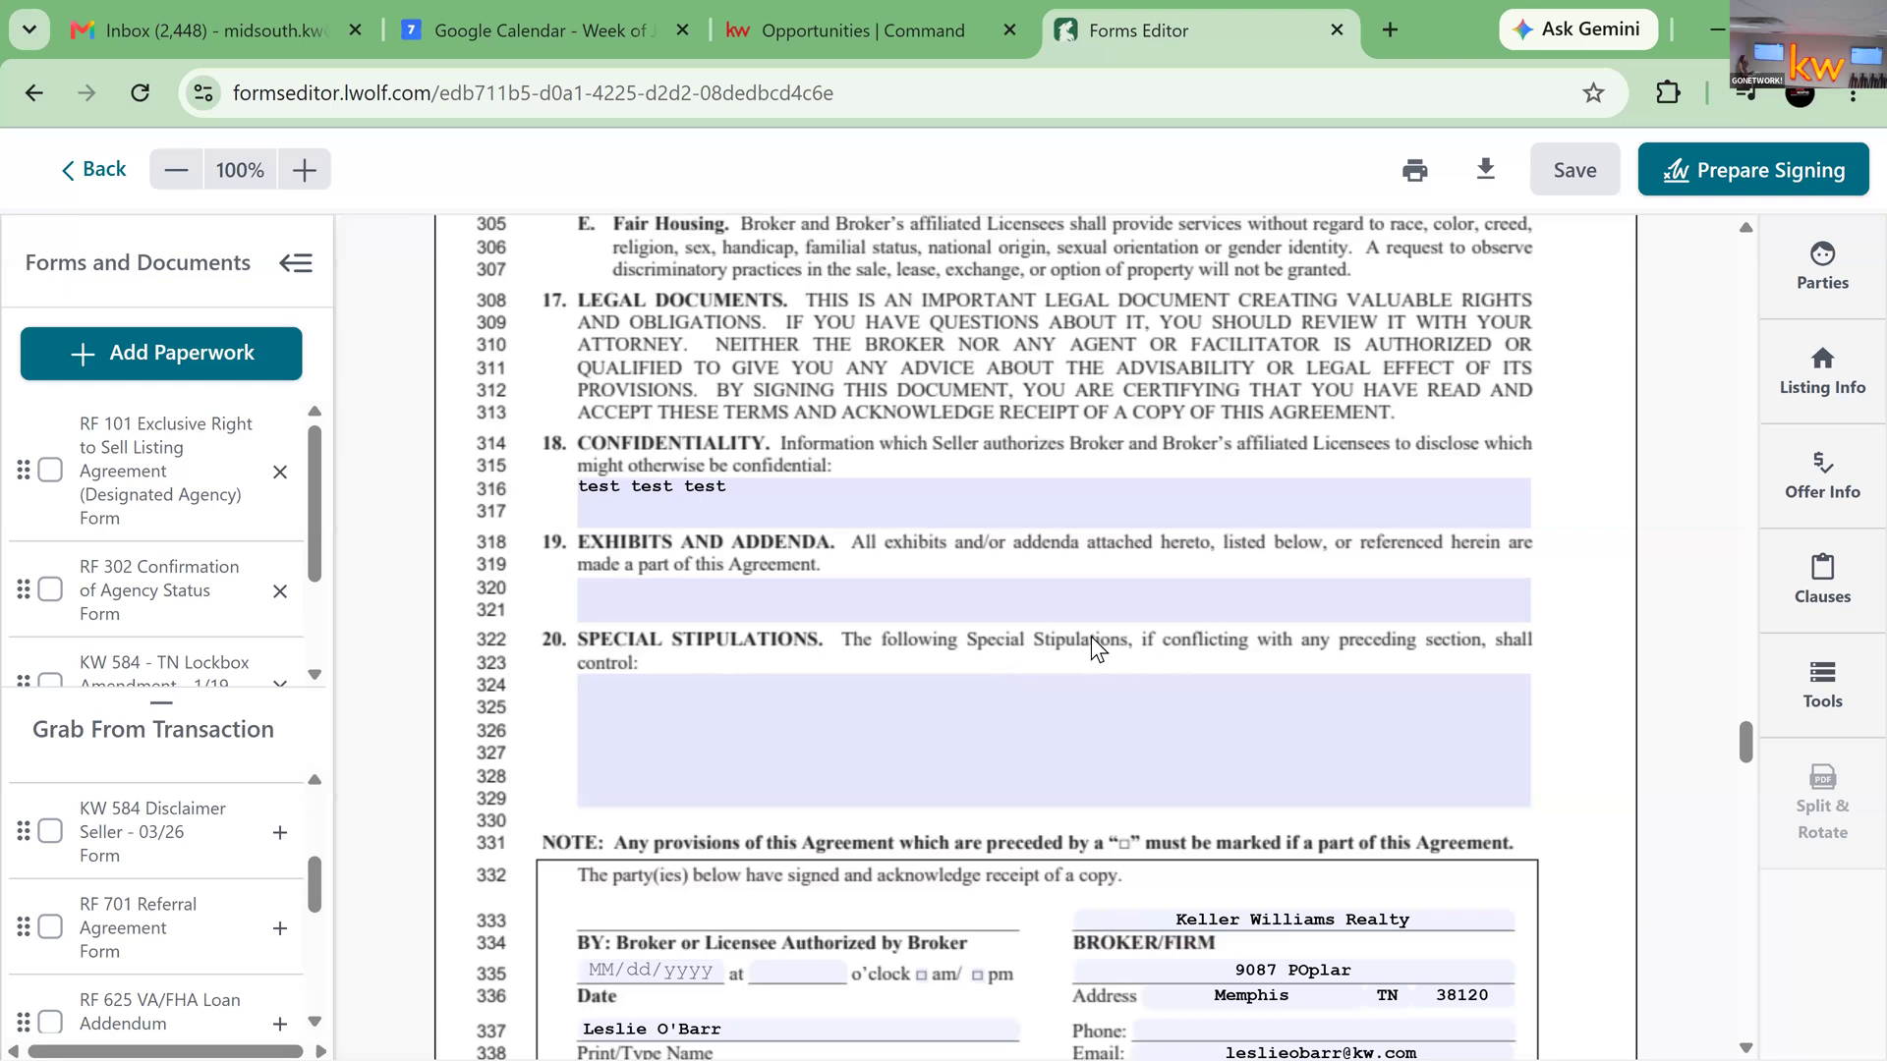
- Edit the Confidentiality text from 'test test test' to 'test 8585 test'
scroll(851, 750, up, 3)
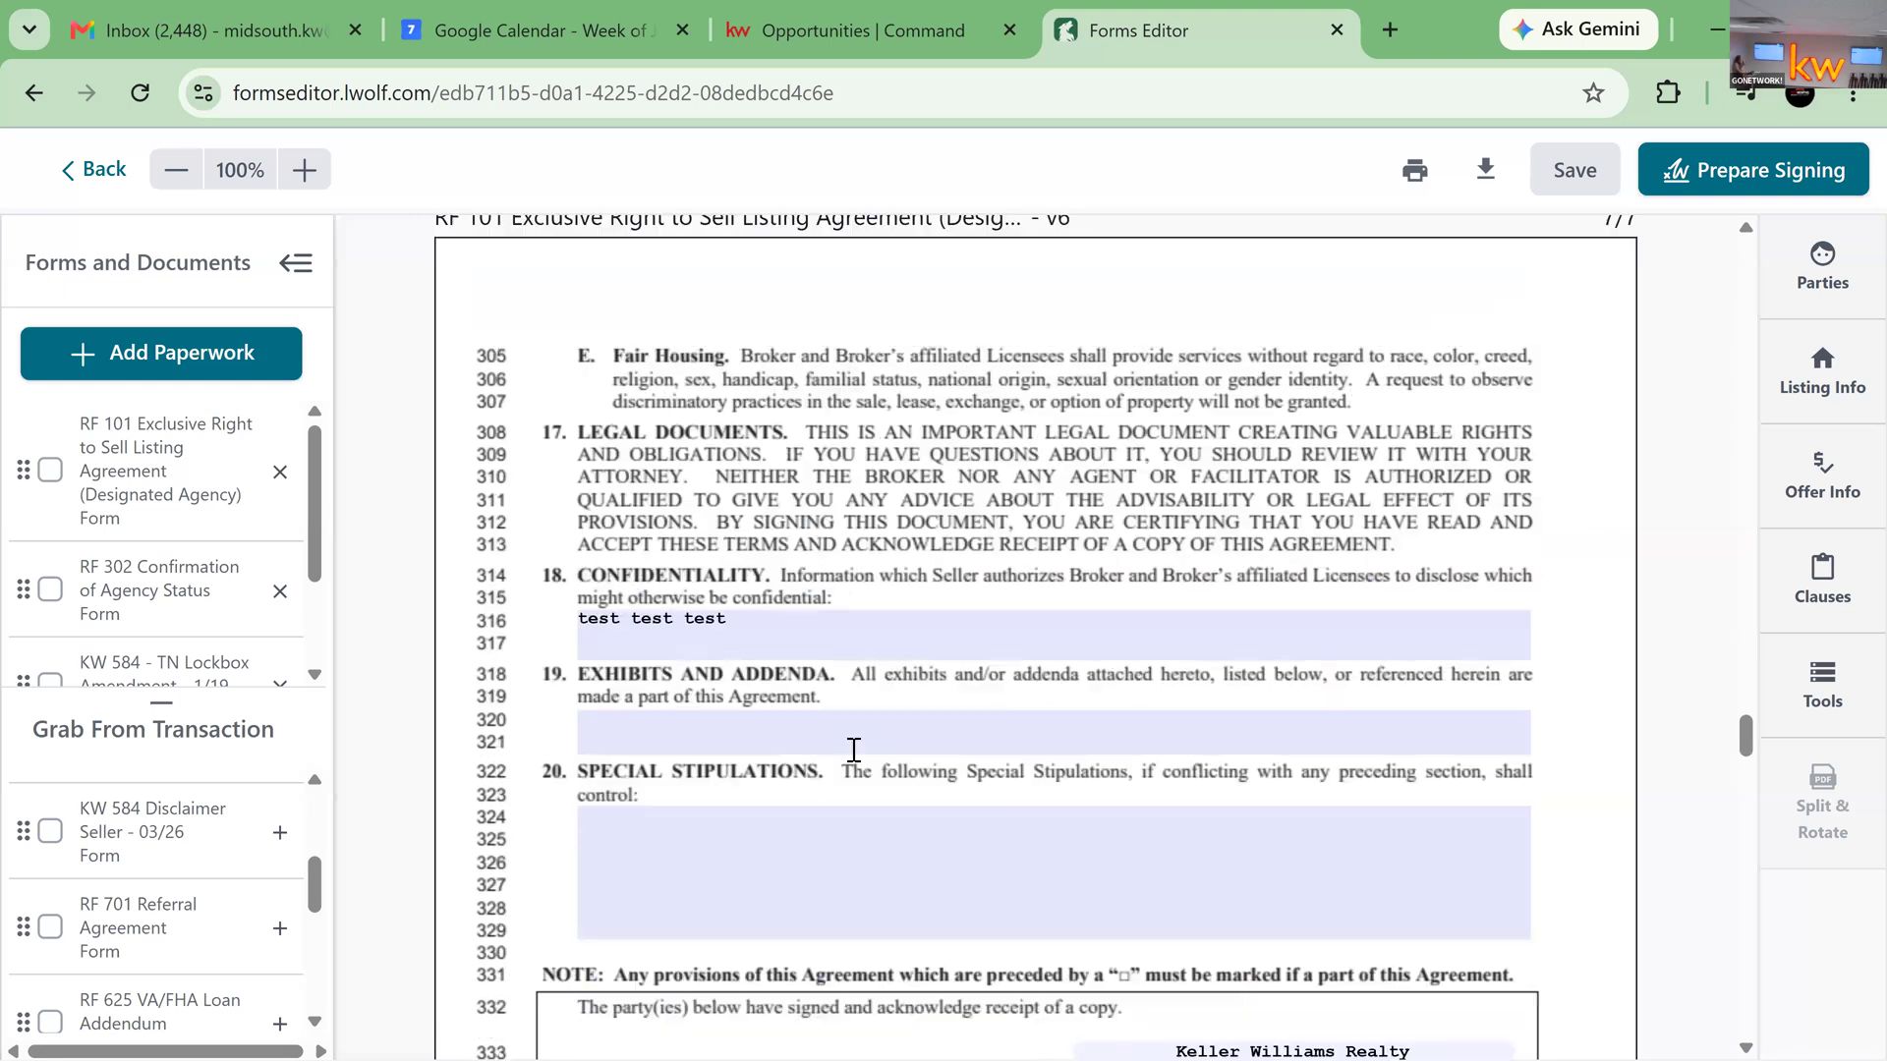
scroll(875, 708, up, 7)
scroll(973, 511, down, 9)
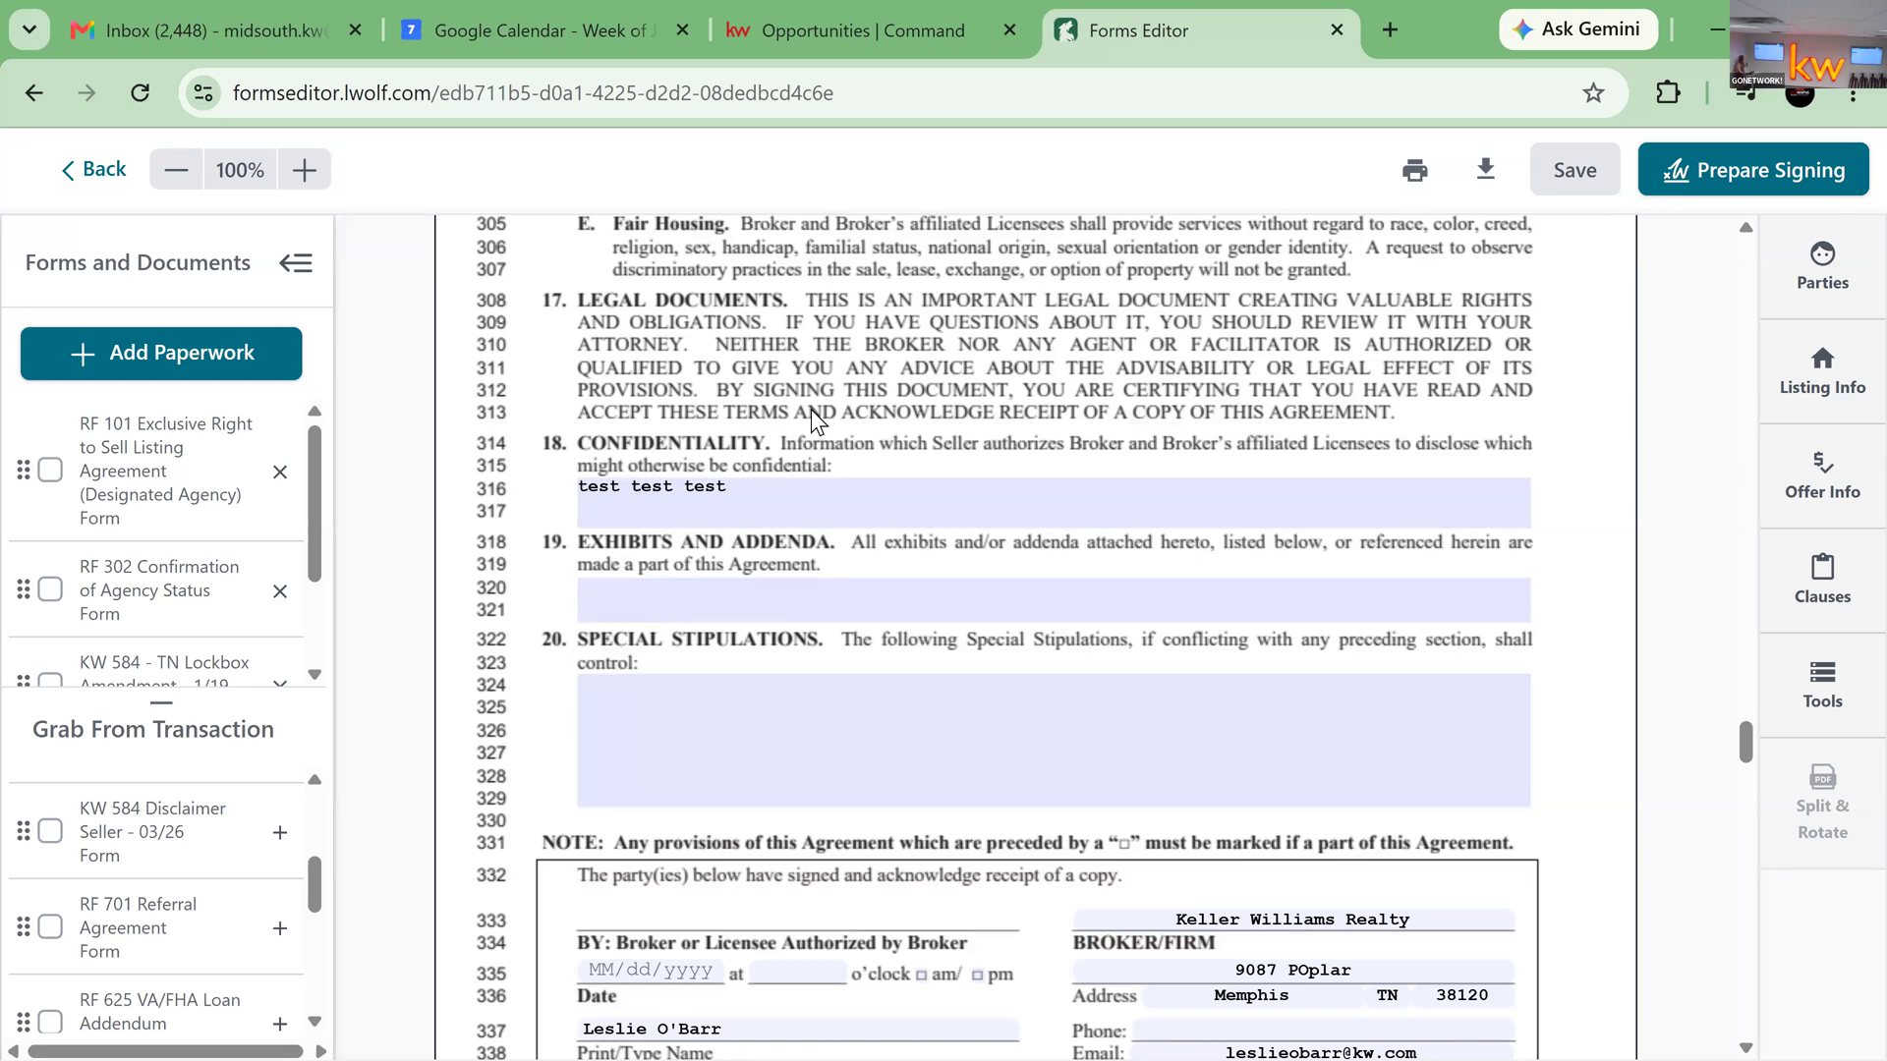
click(720, 503)
key(BackSpace)
key(BackSpace)
key(BackSpace)
key(BackSpace)
key(BackSpace)
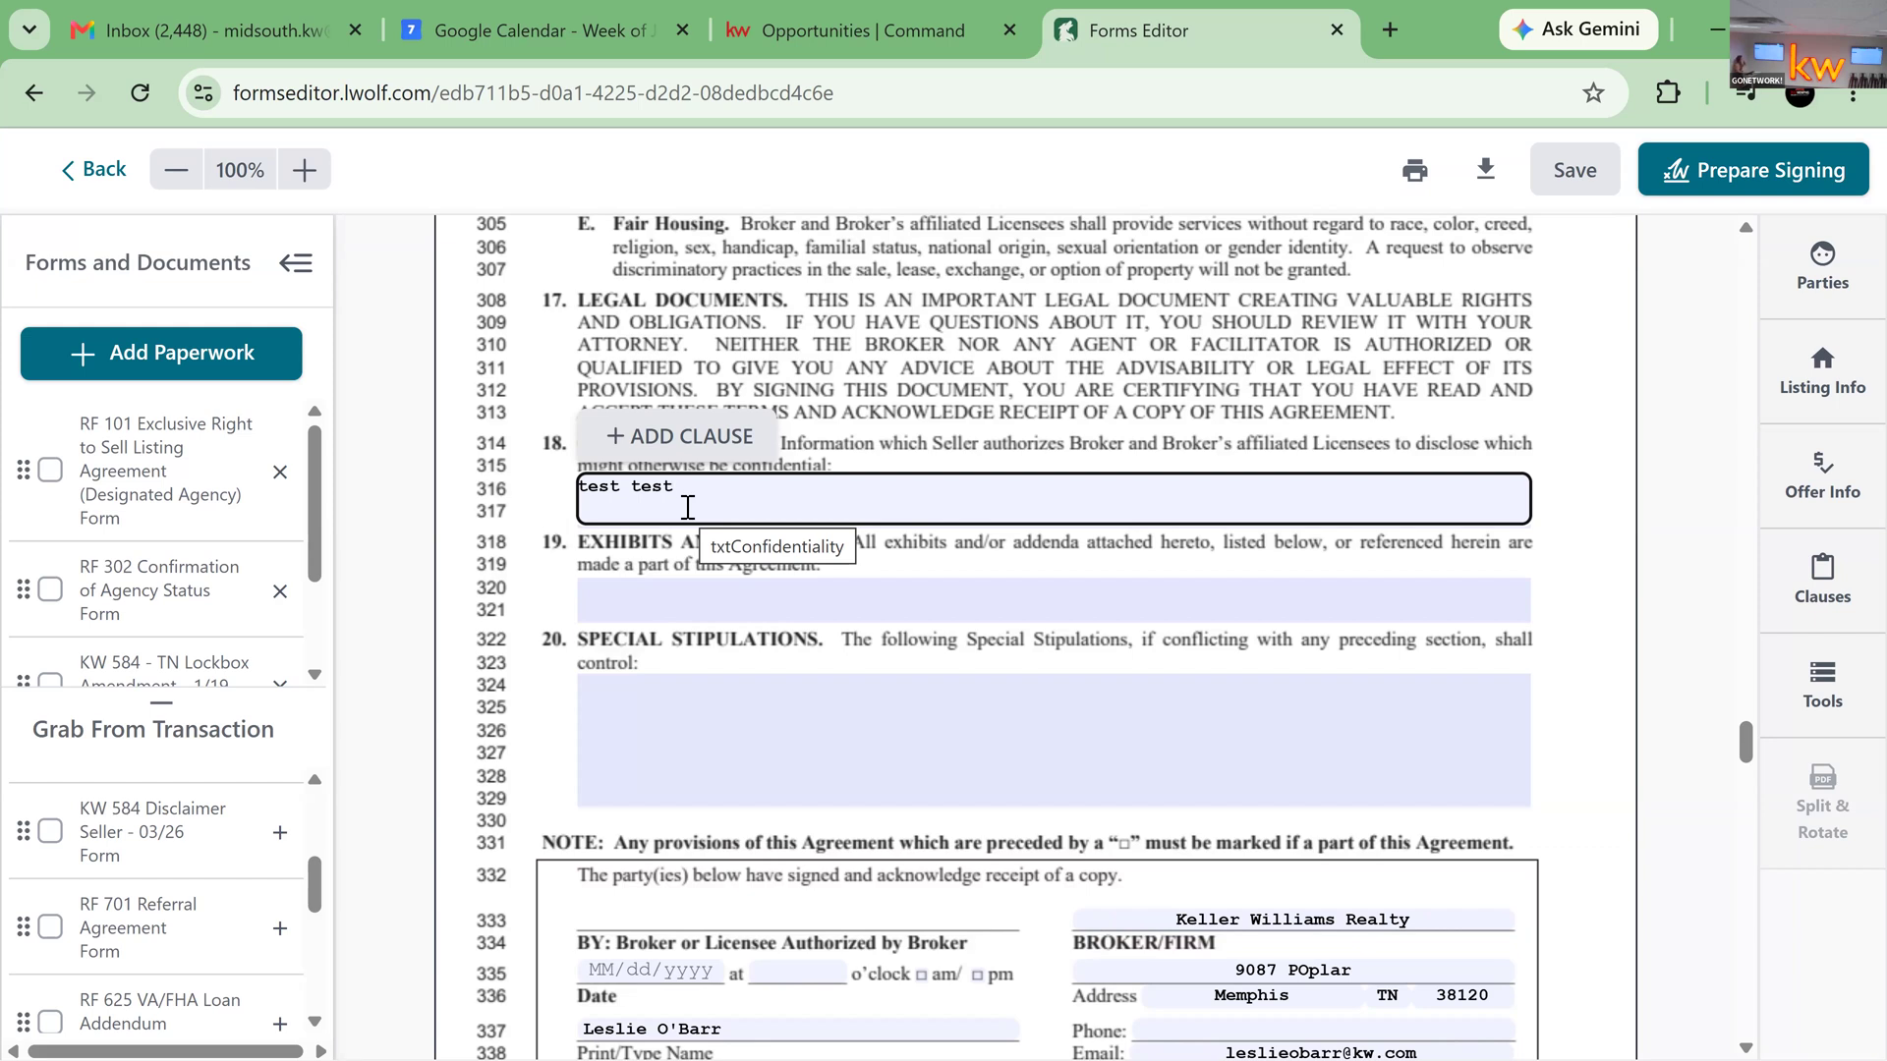
click(622, 488)
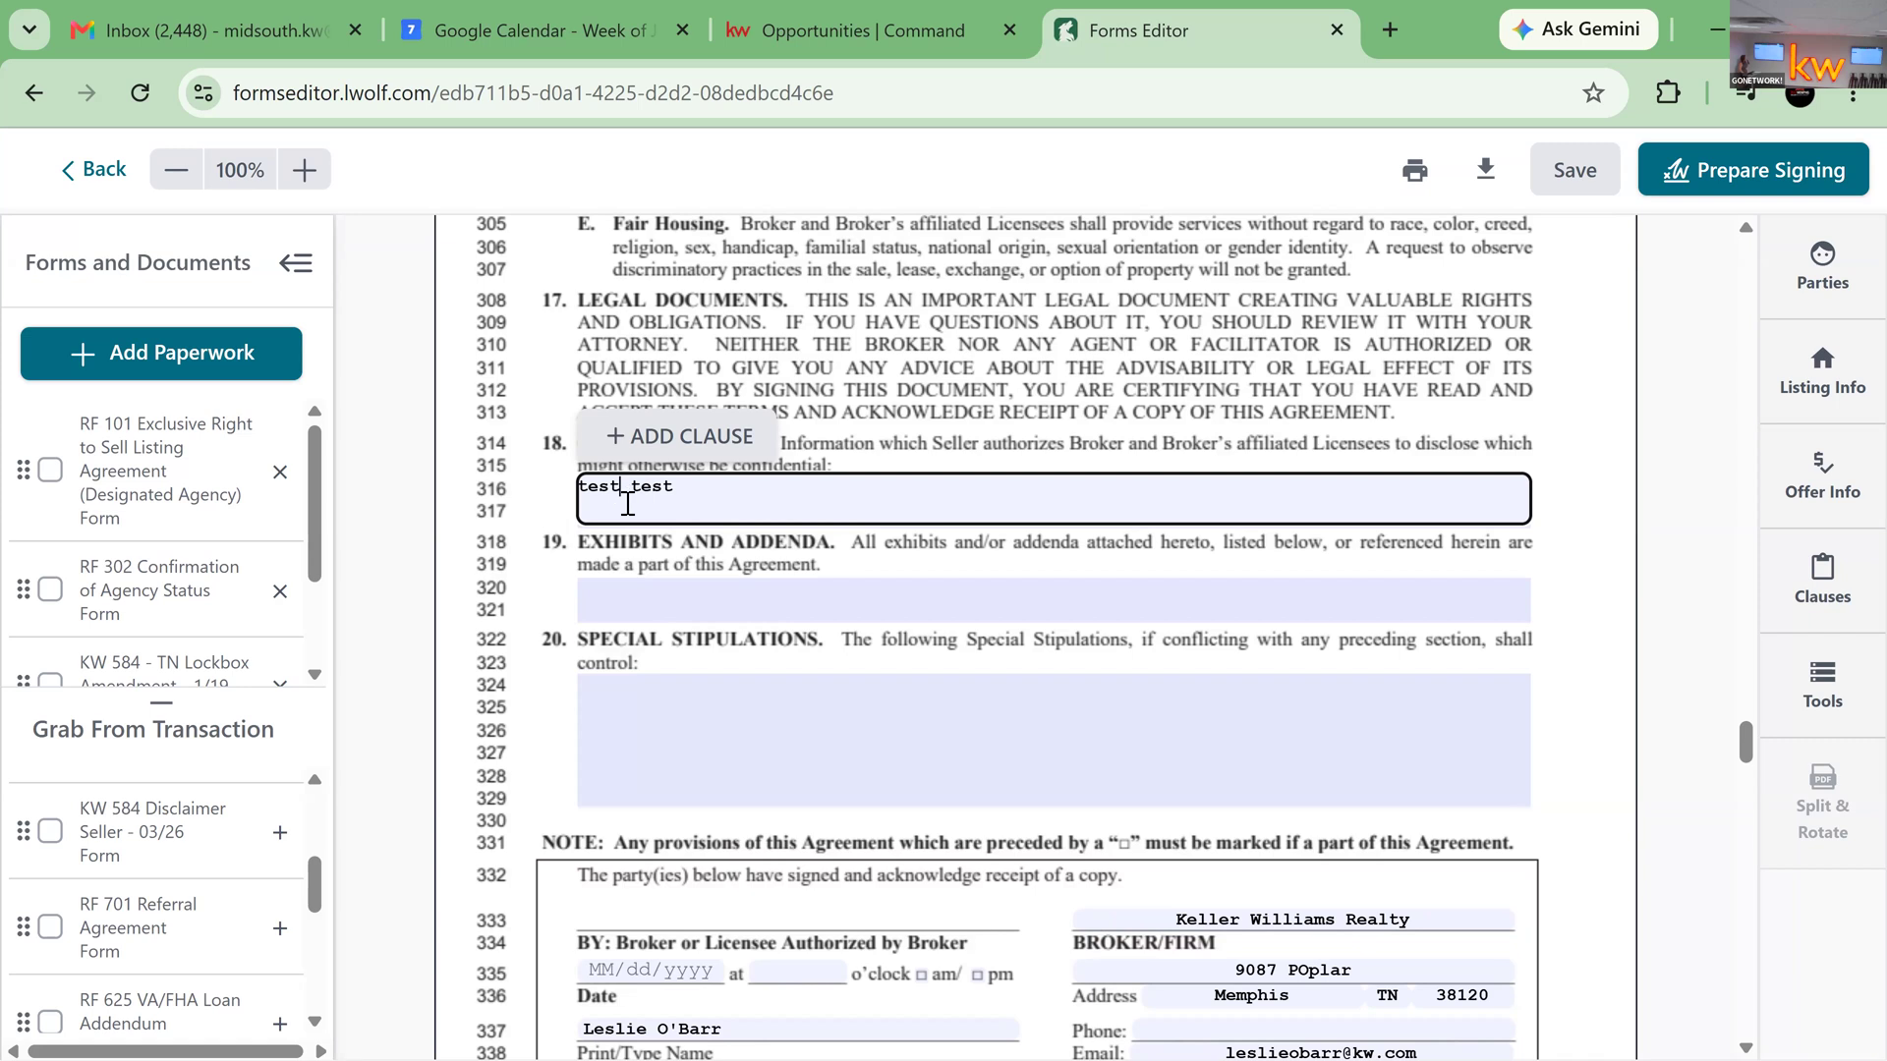
text(.)
text(8585)
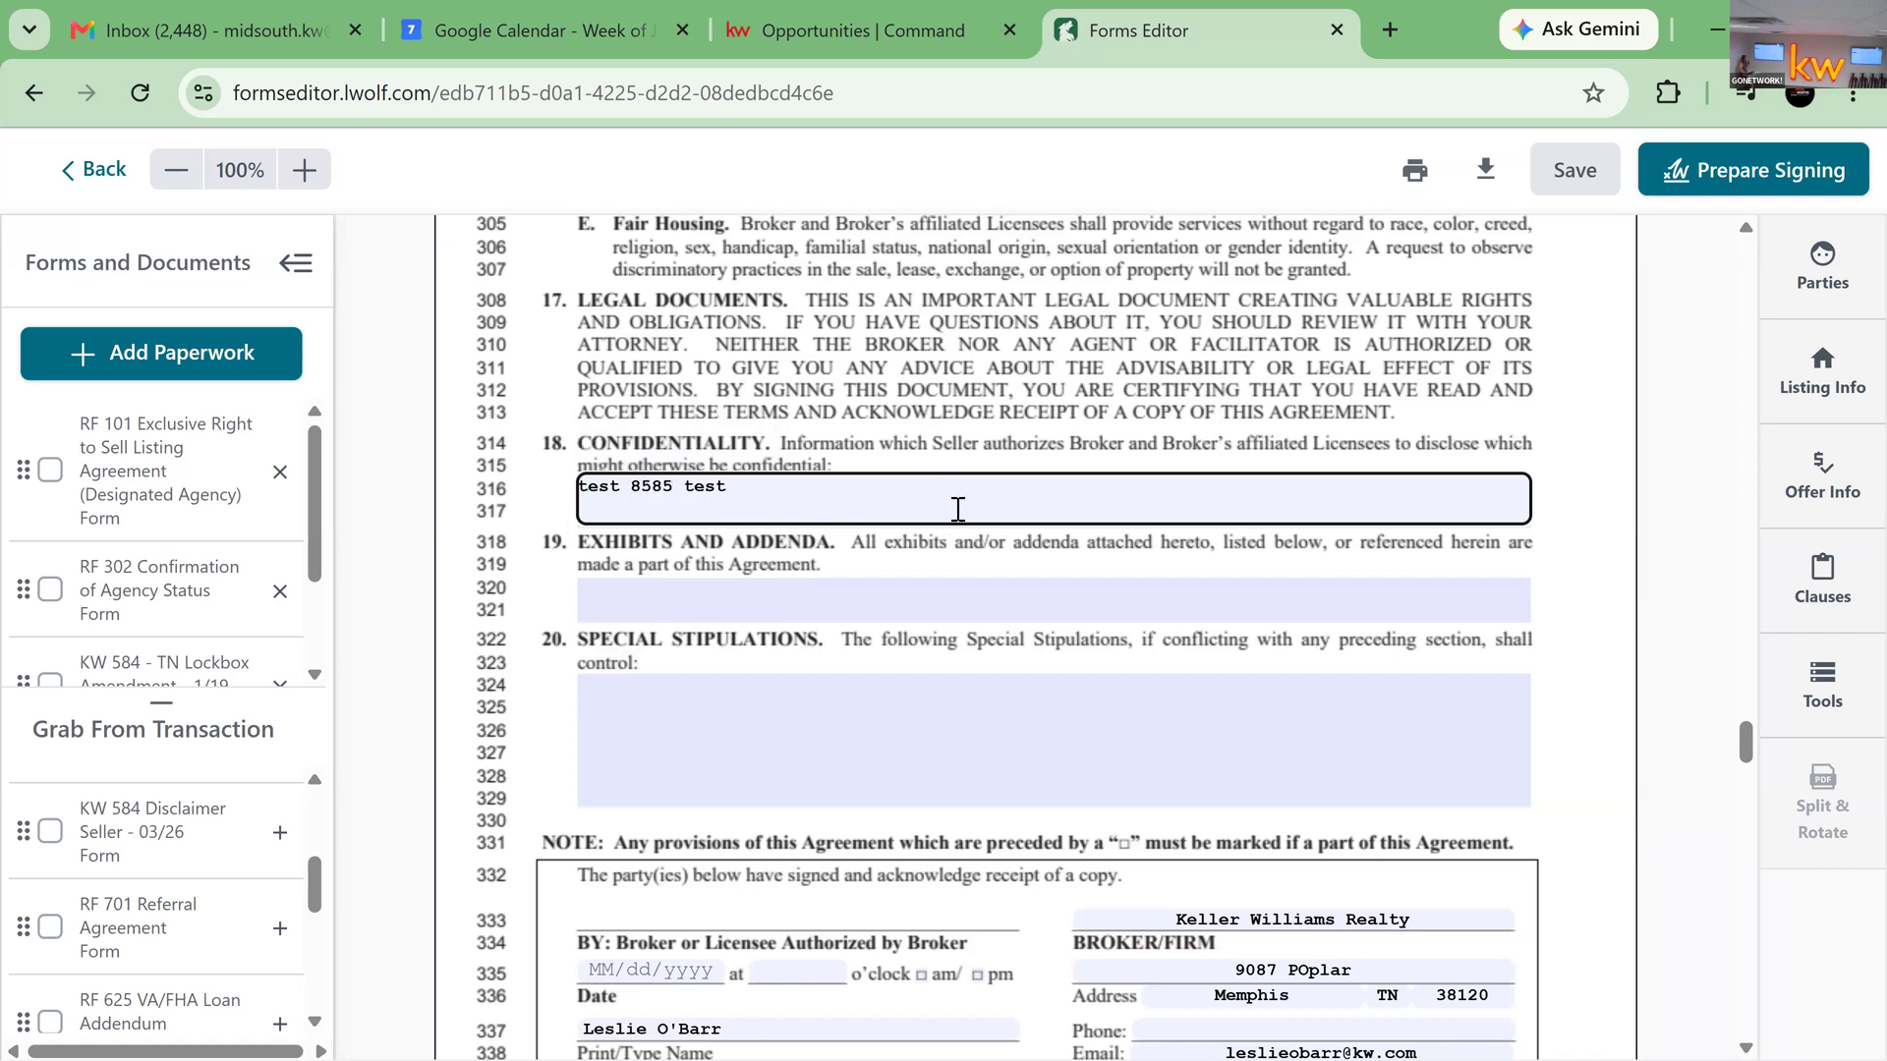
click(919, 771)
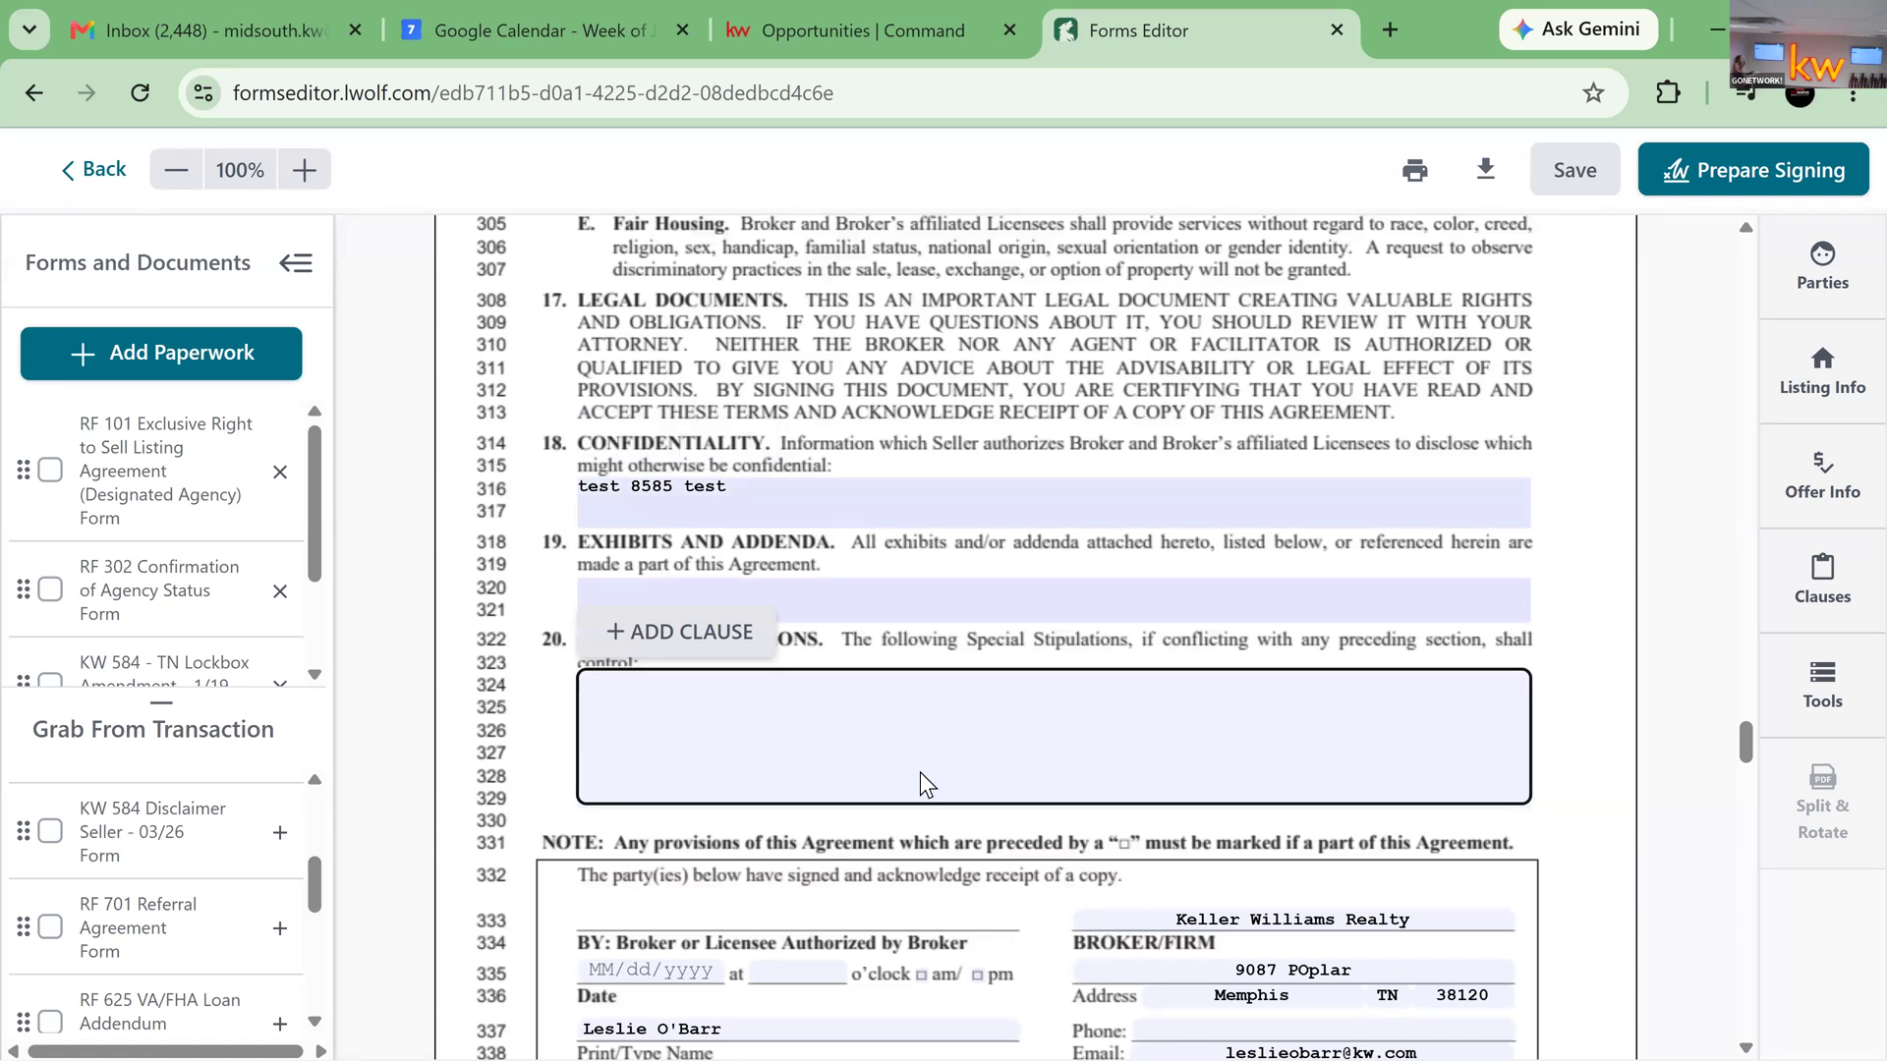
click(815, 168)
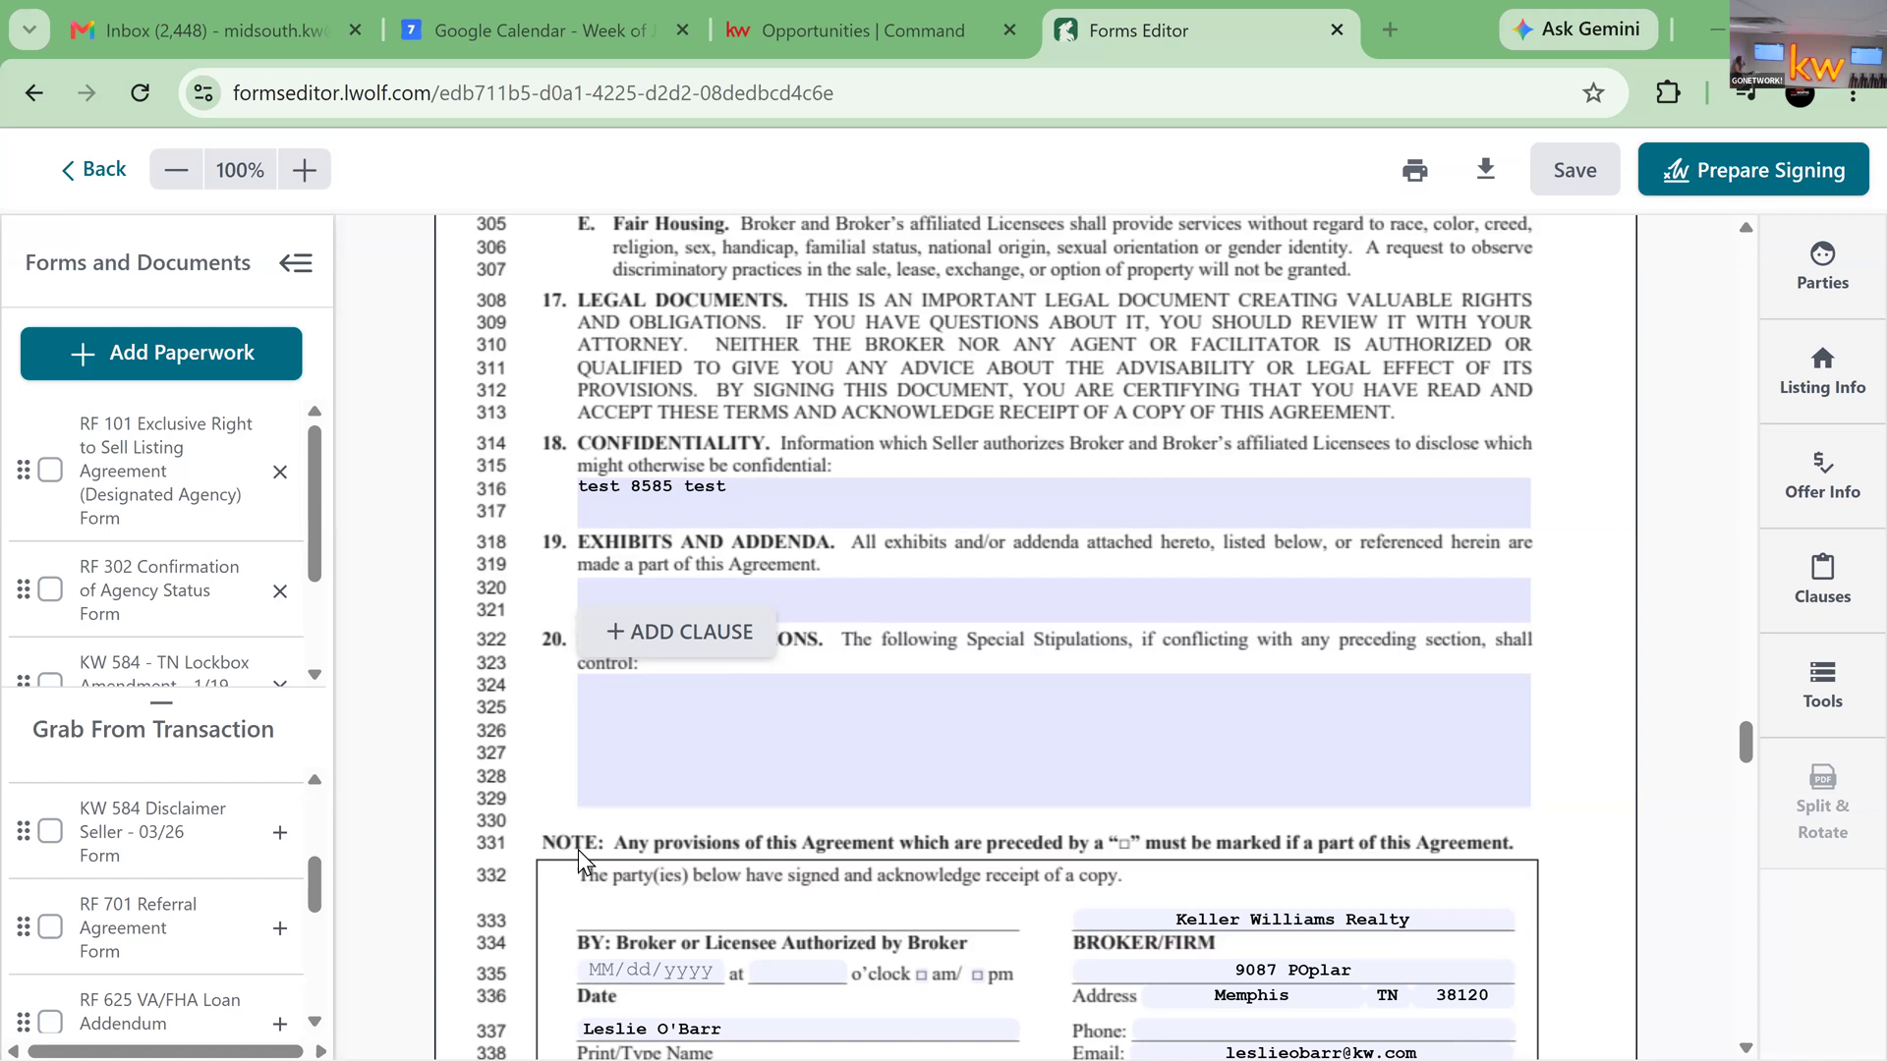
- Save a 'special stips' clause with placeholder text 'jhghvmjykujygmjh gfhgtfhgcf' and insert it under Special Stipulations
click(693, 630)
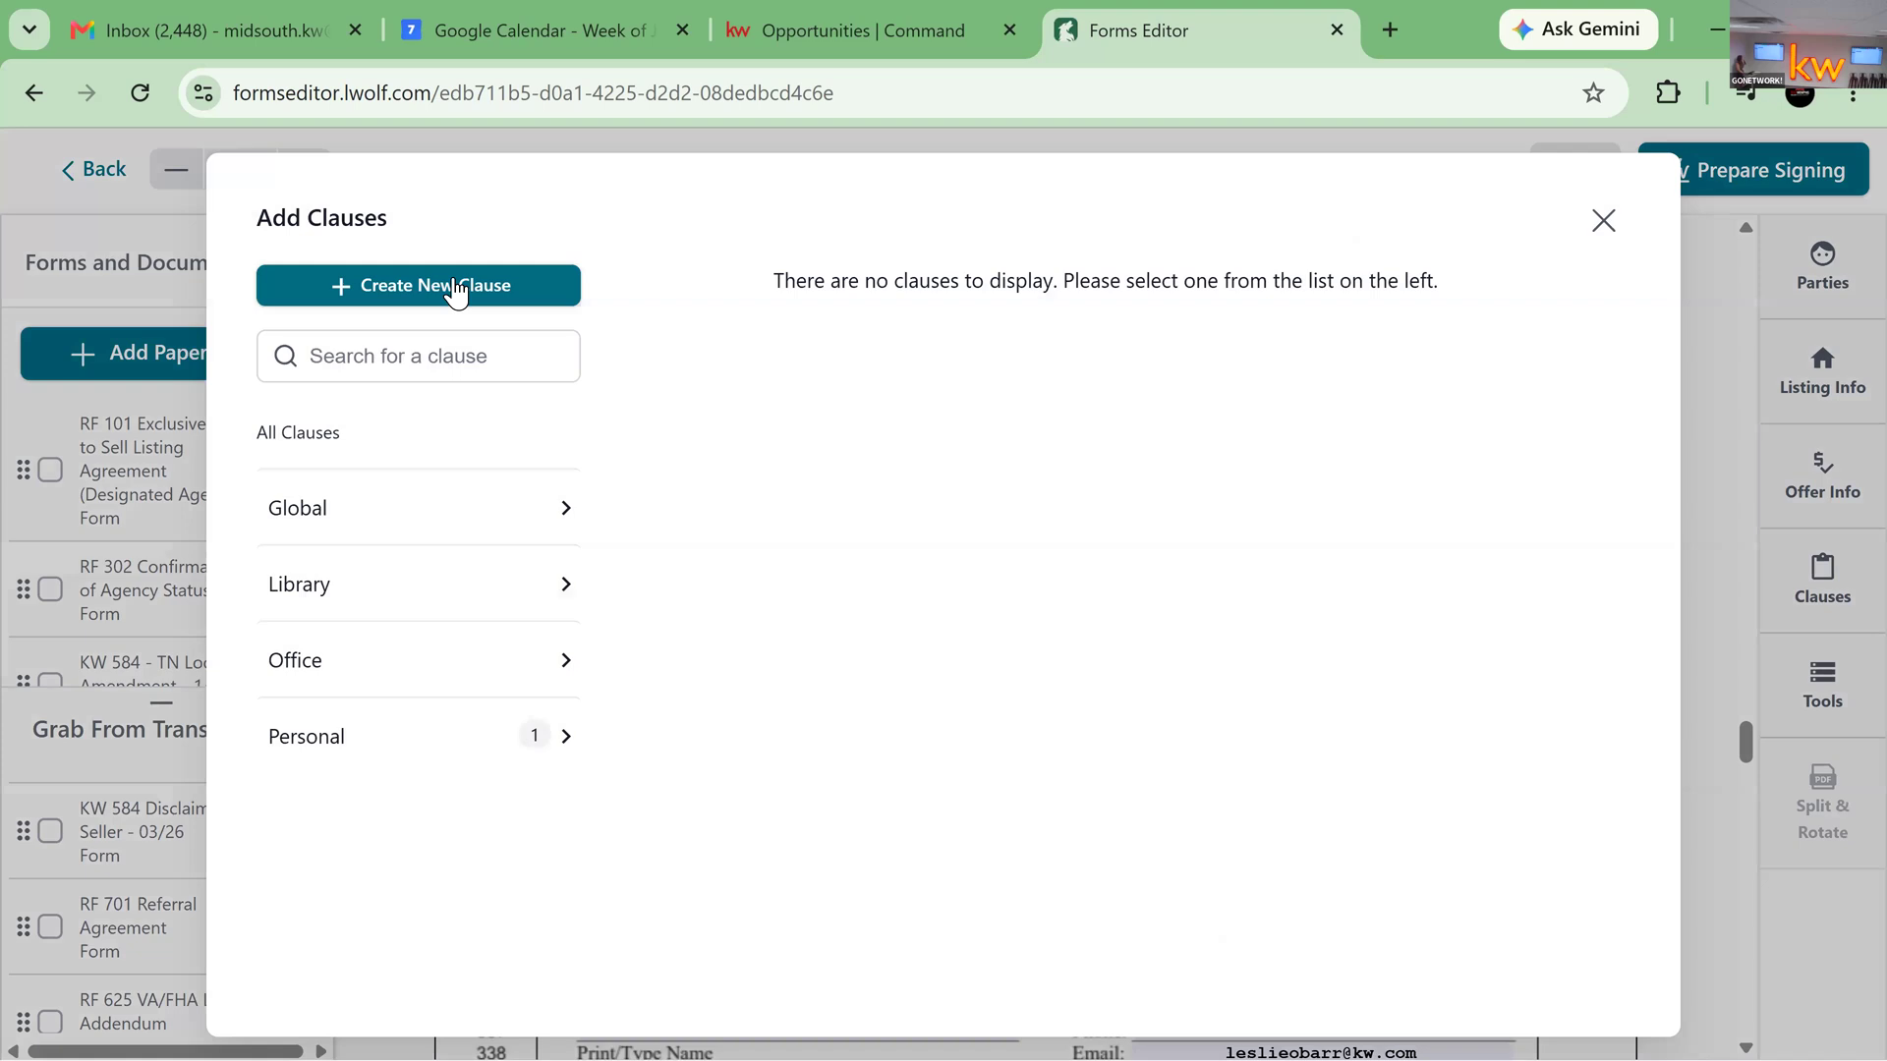
click(472, 274)
click(959, 314)
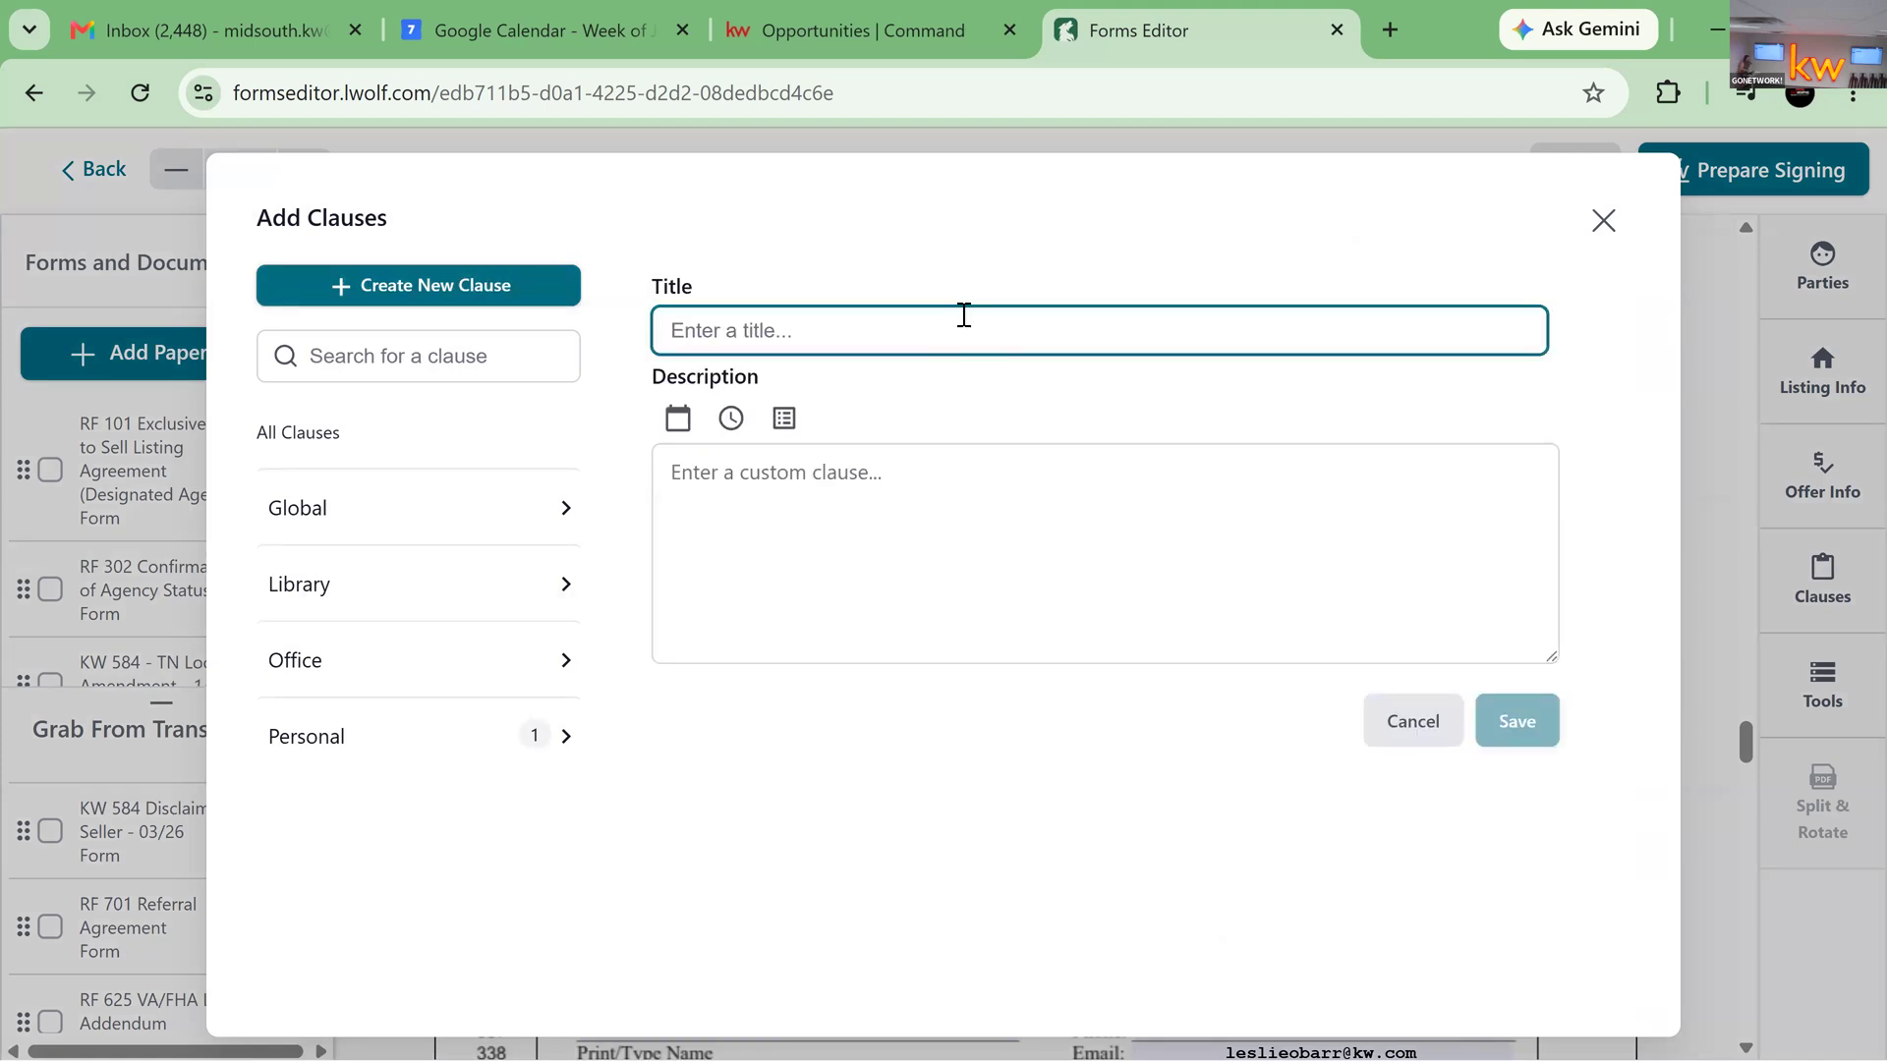
text(special stips)
click(860, 509)
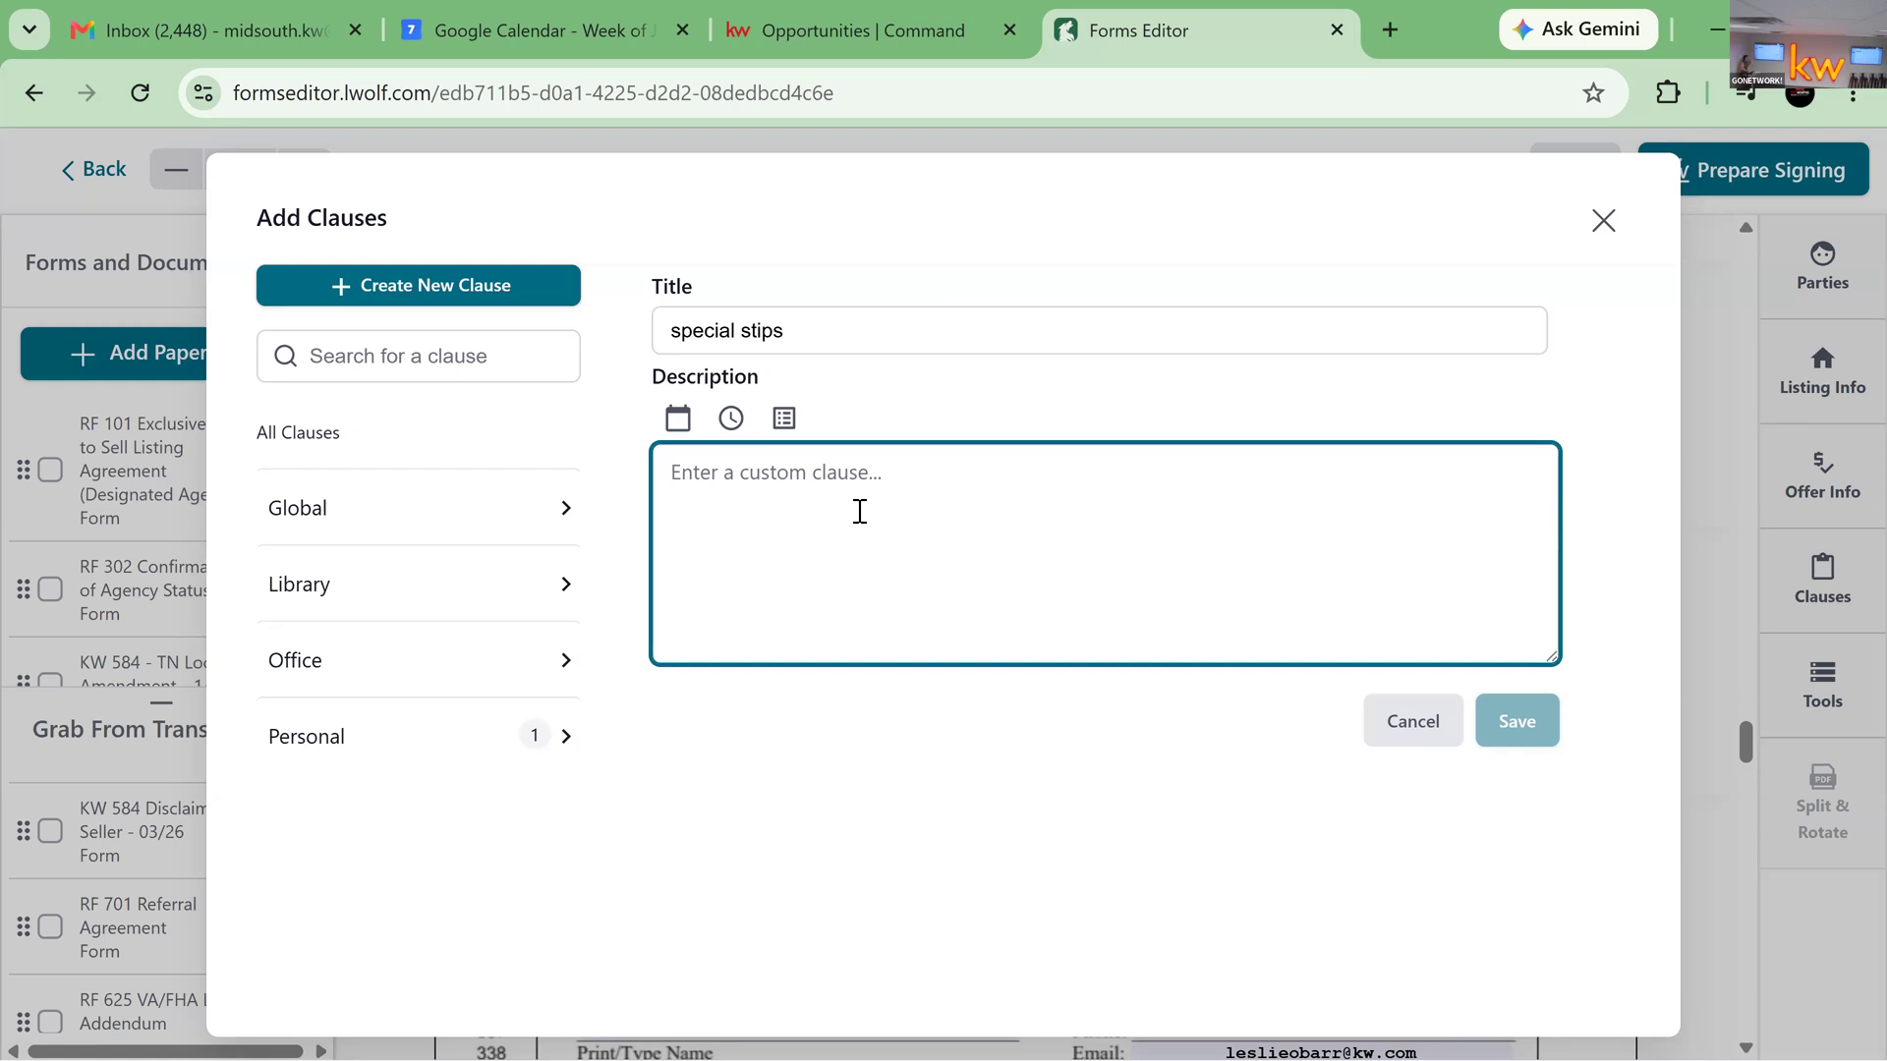
text(jhghvmjykujygmjh )
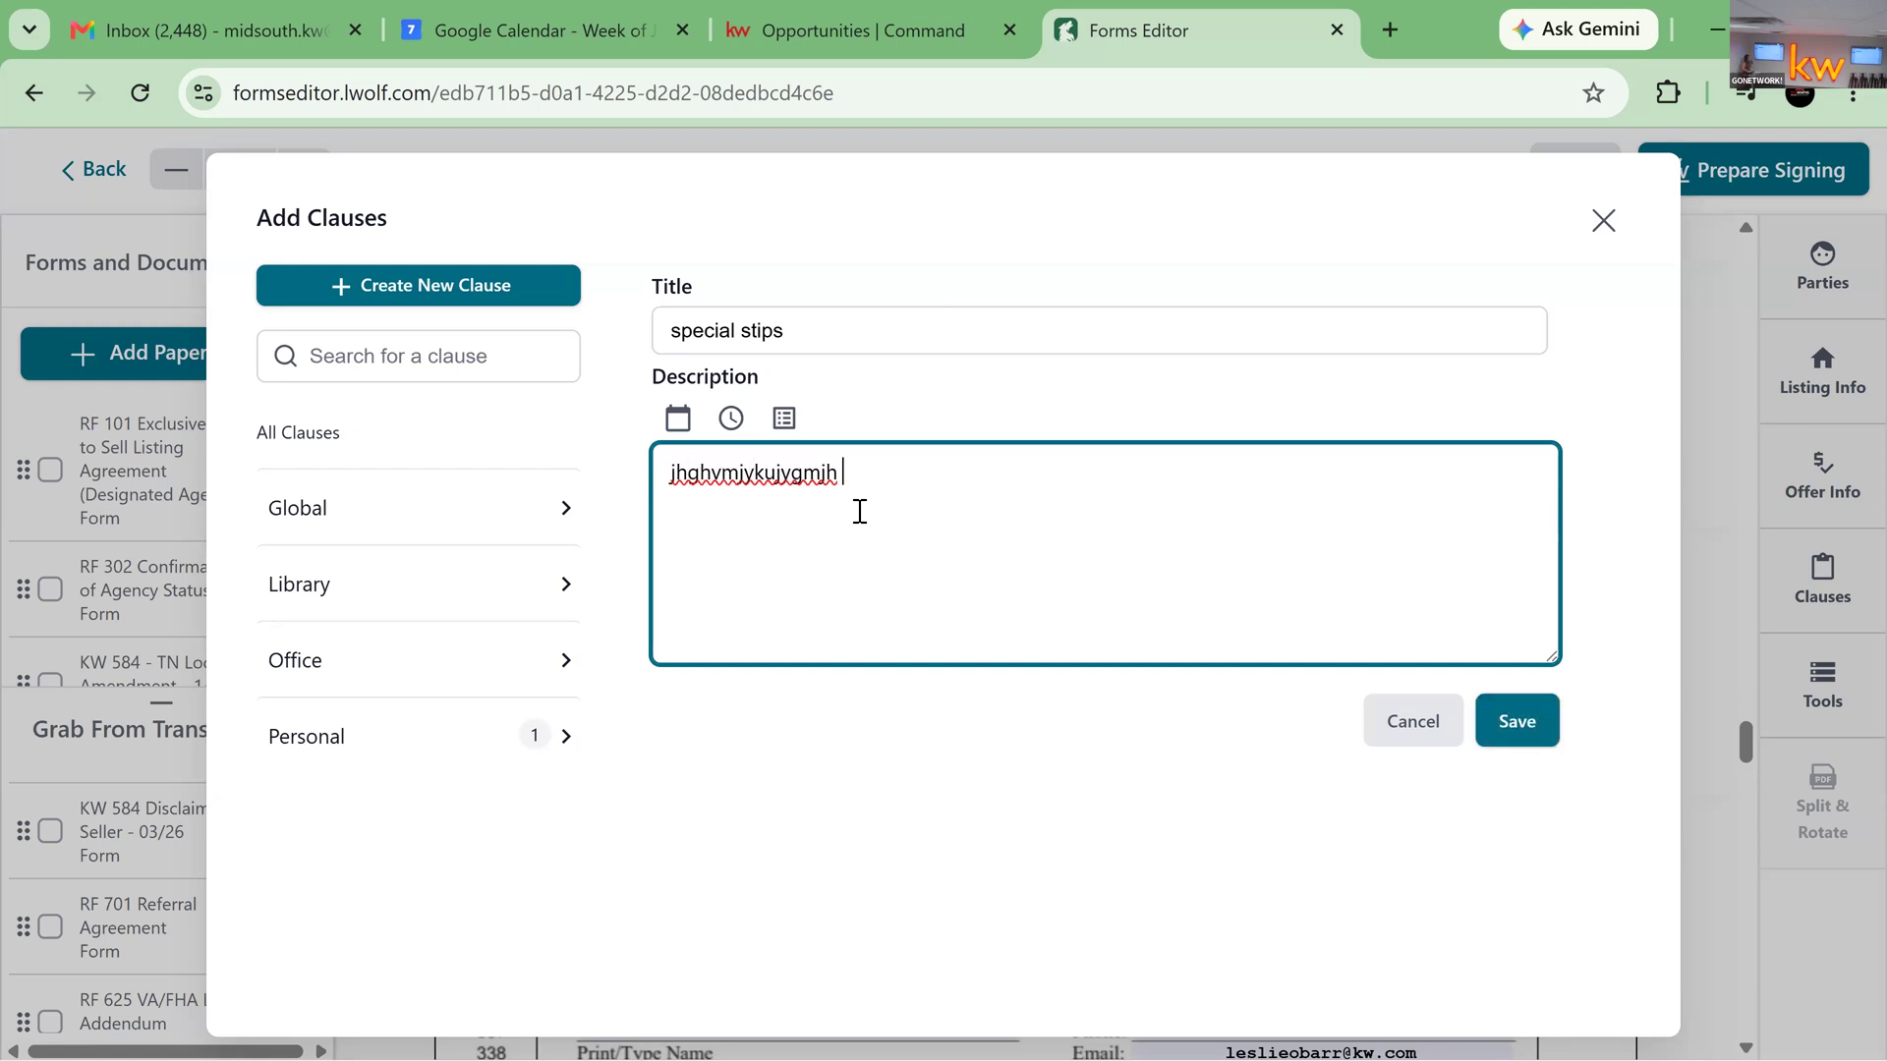
text(gfhgtfhgcf)
click(1513, 745)
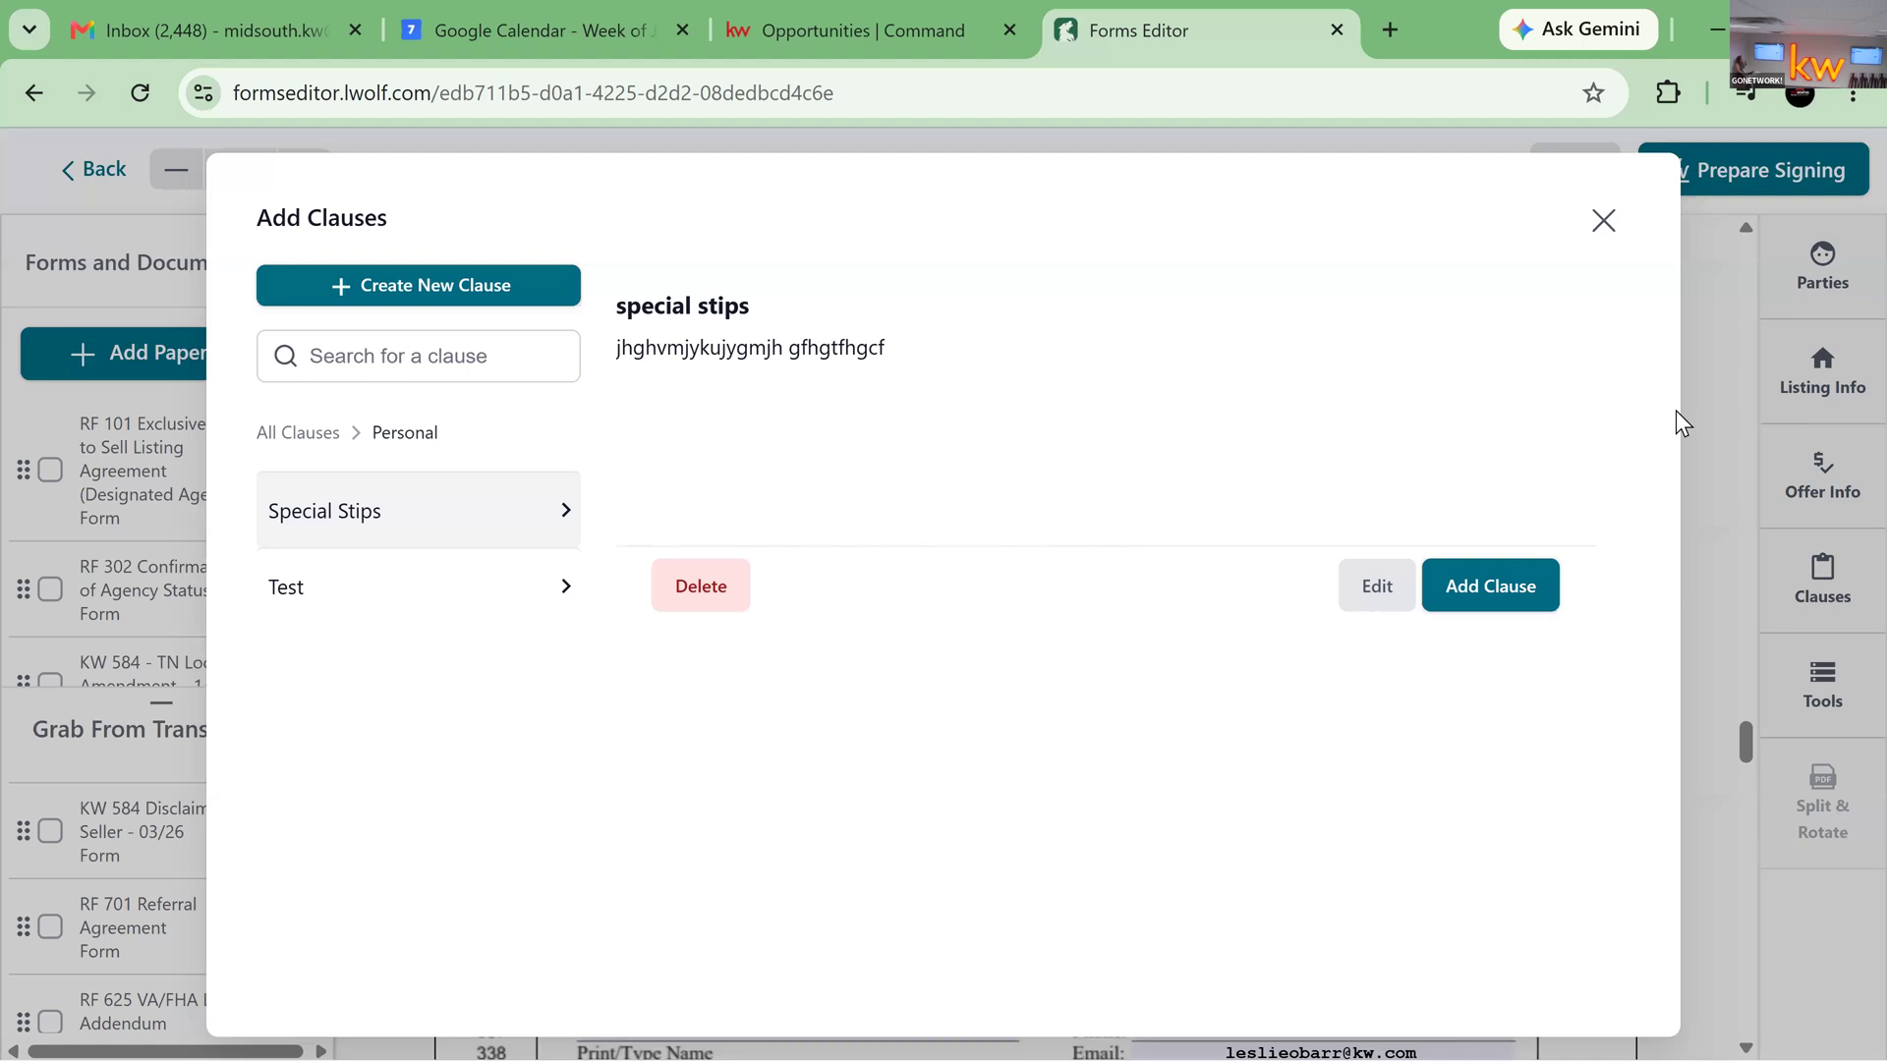
click(1503, 601)
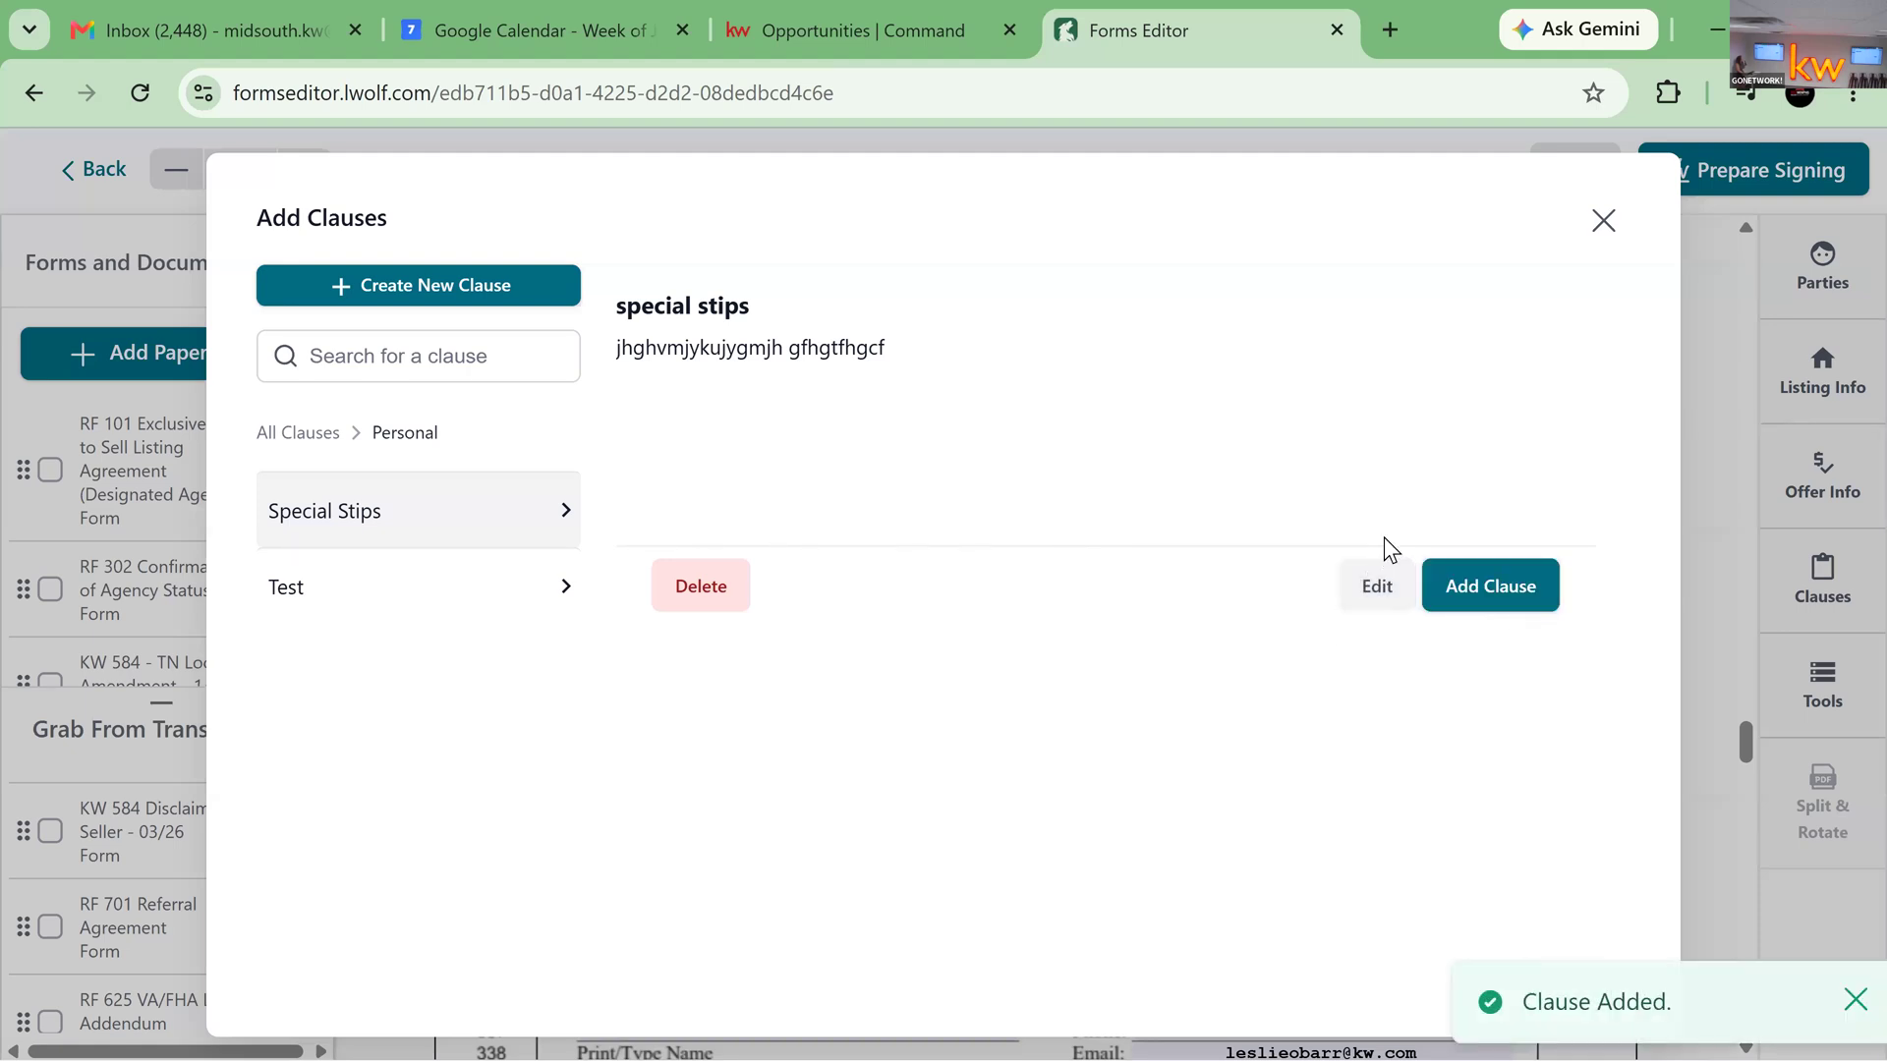
click(1603, 220)
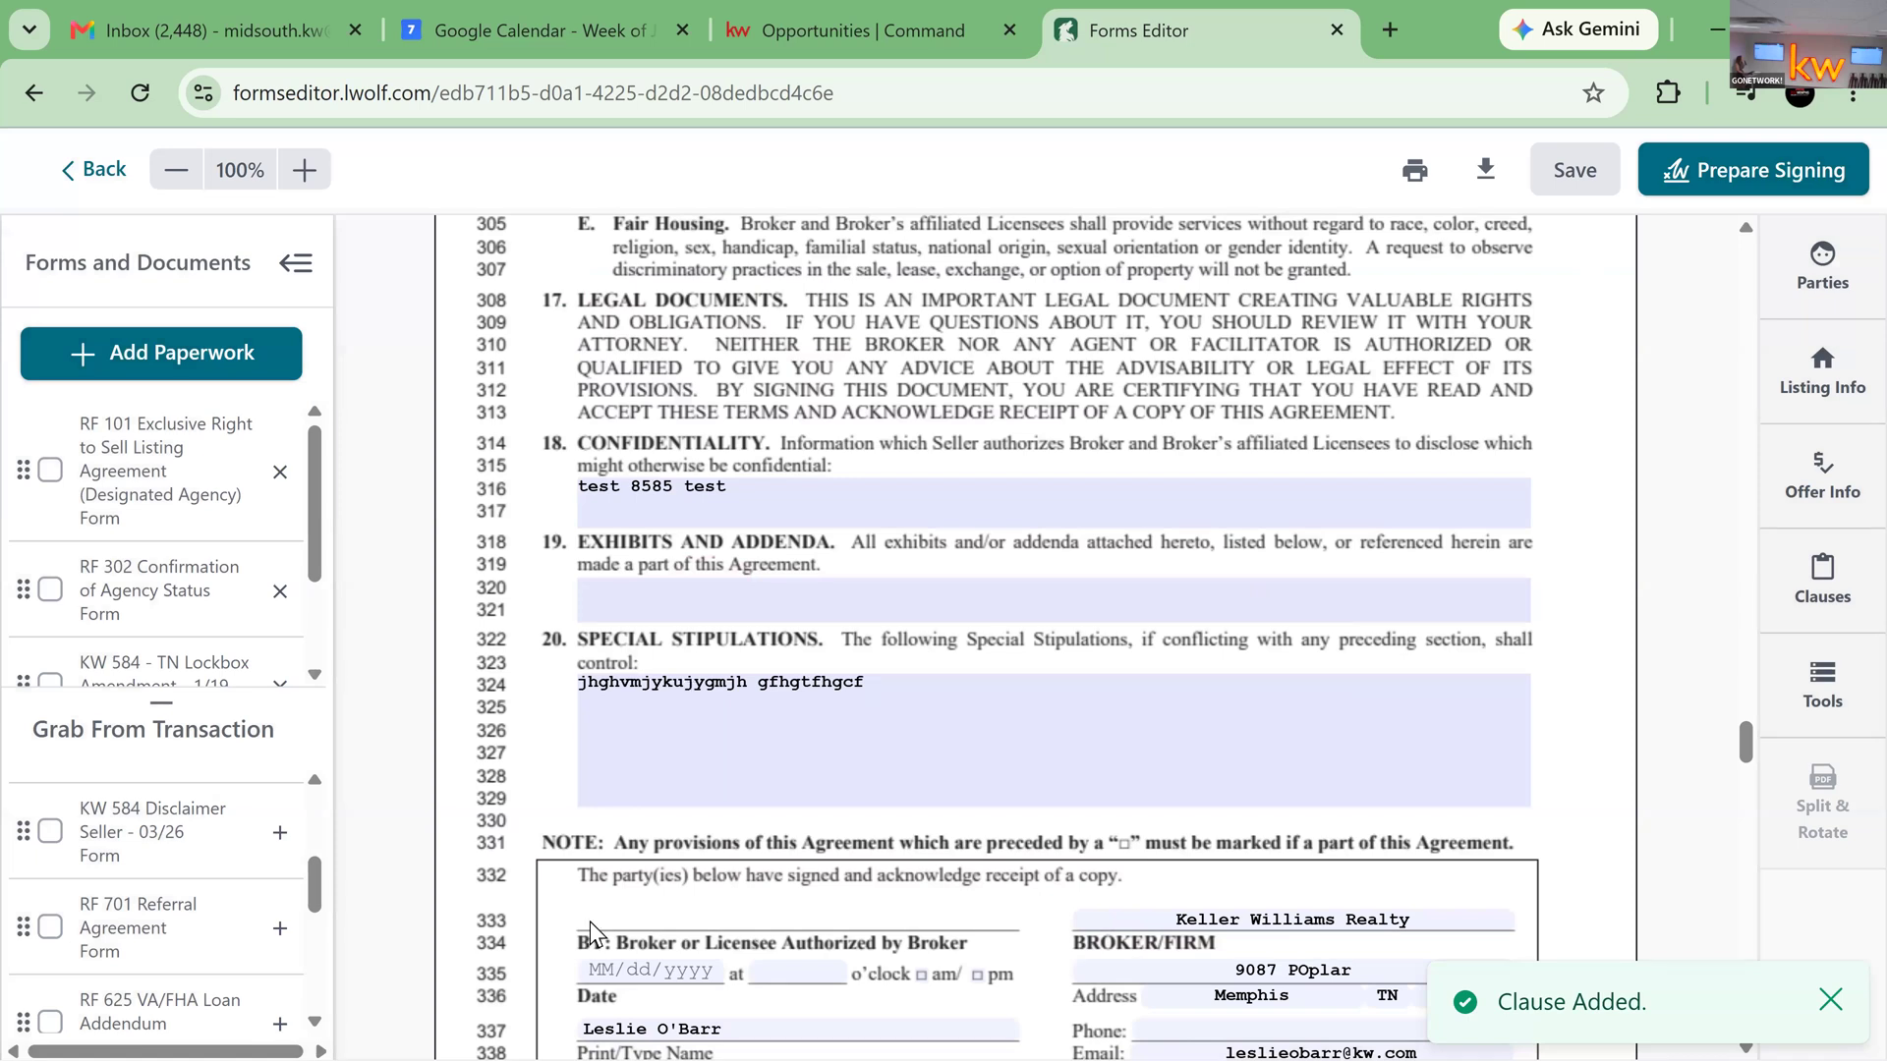
- Scroll up the RF 101 form to the Listing Price and Term section on page 1
scroll(887, 618, up, 1)
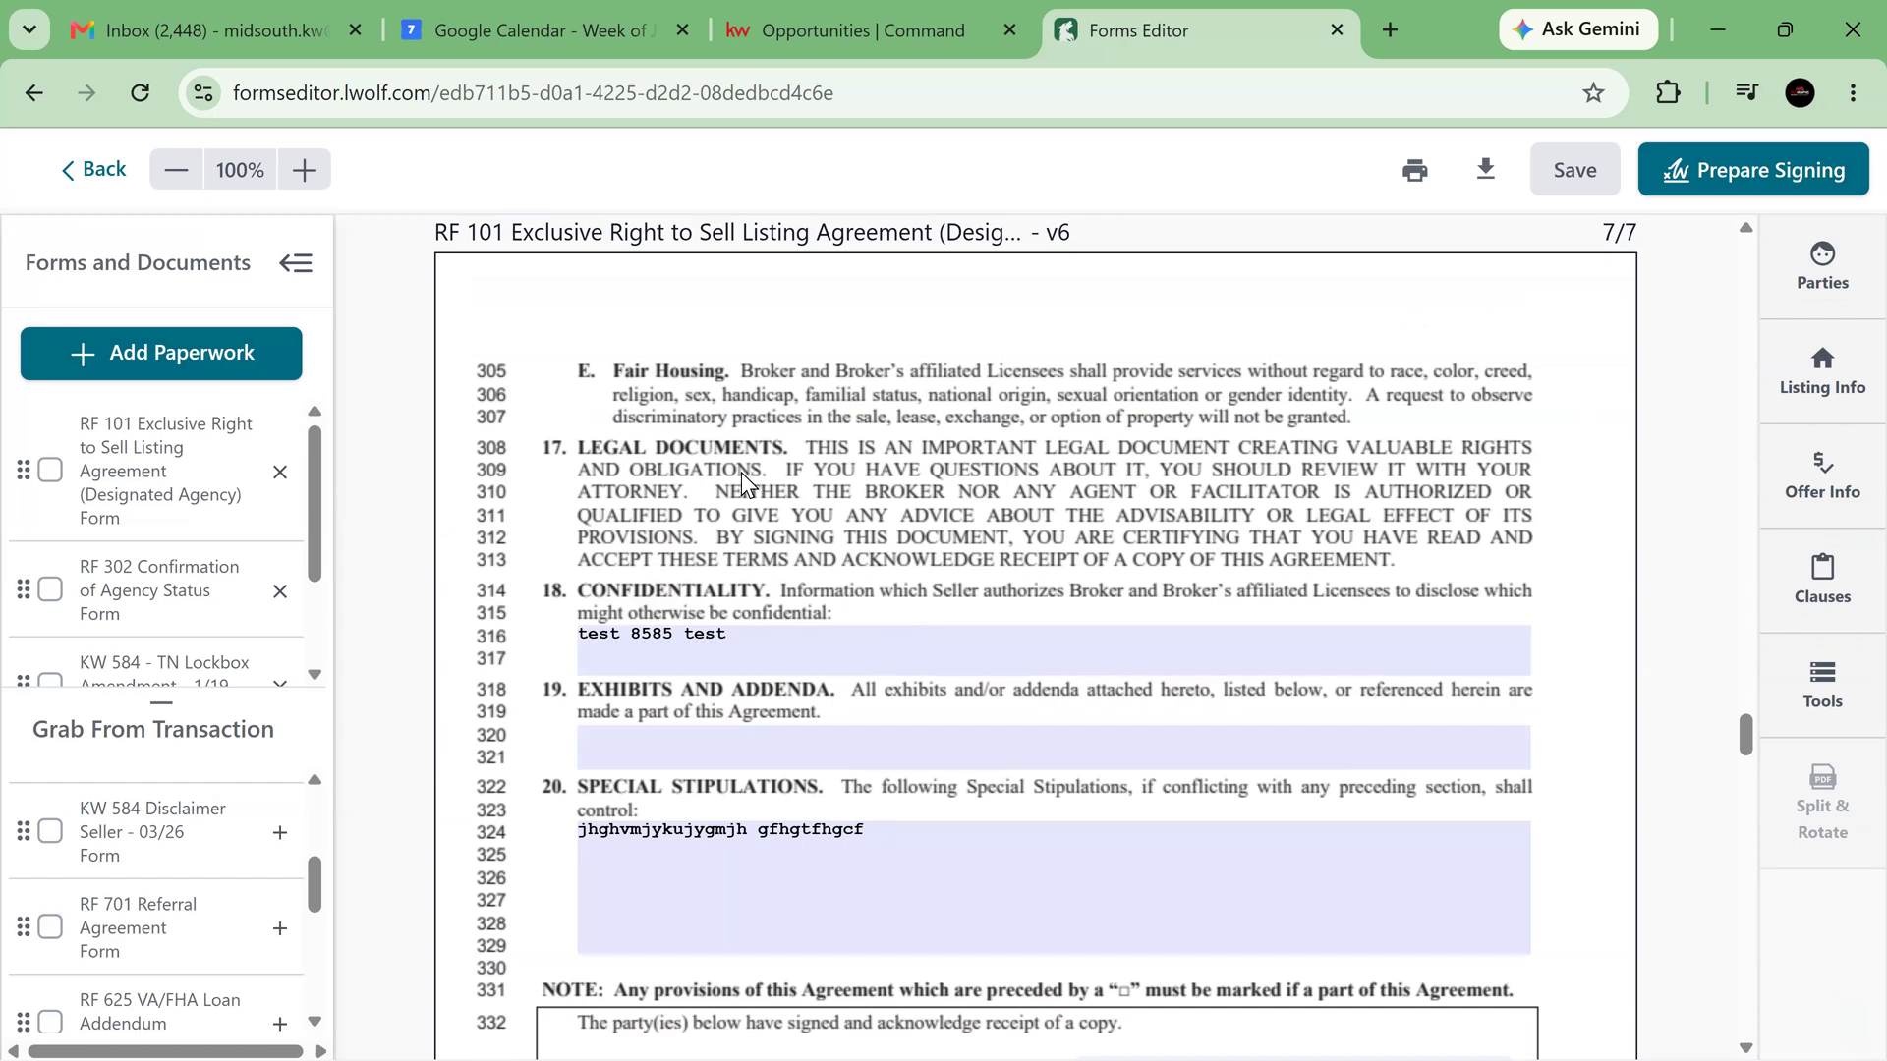
scroll(1004, 447, down, 5)
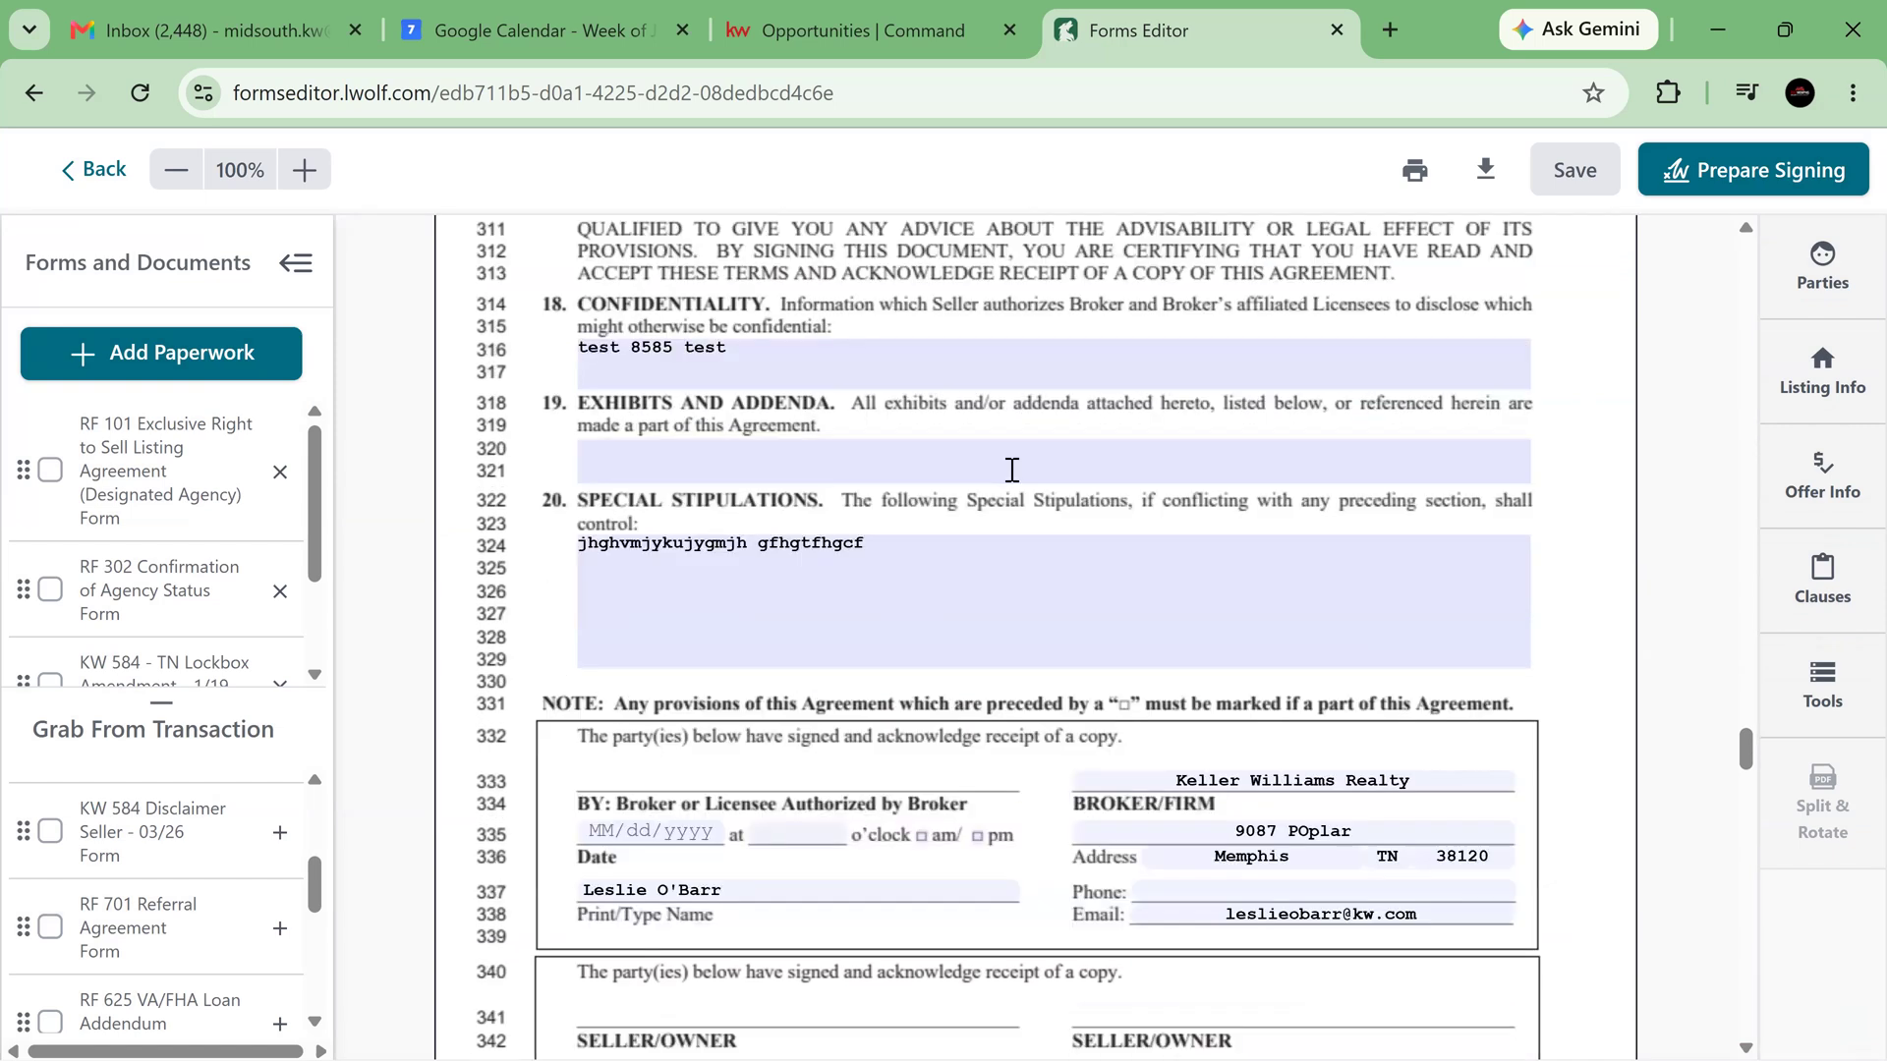
scroll(1004, 473, up, 15)
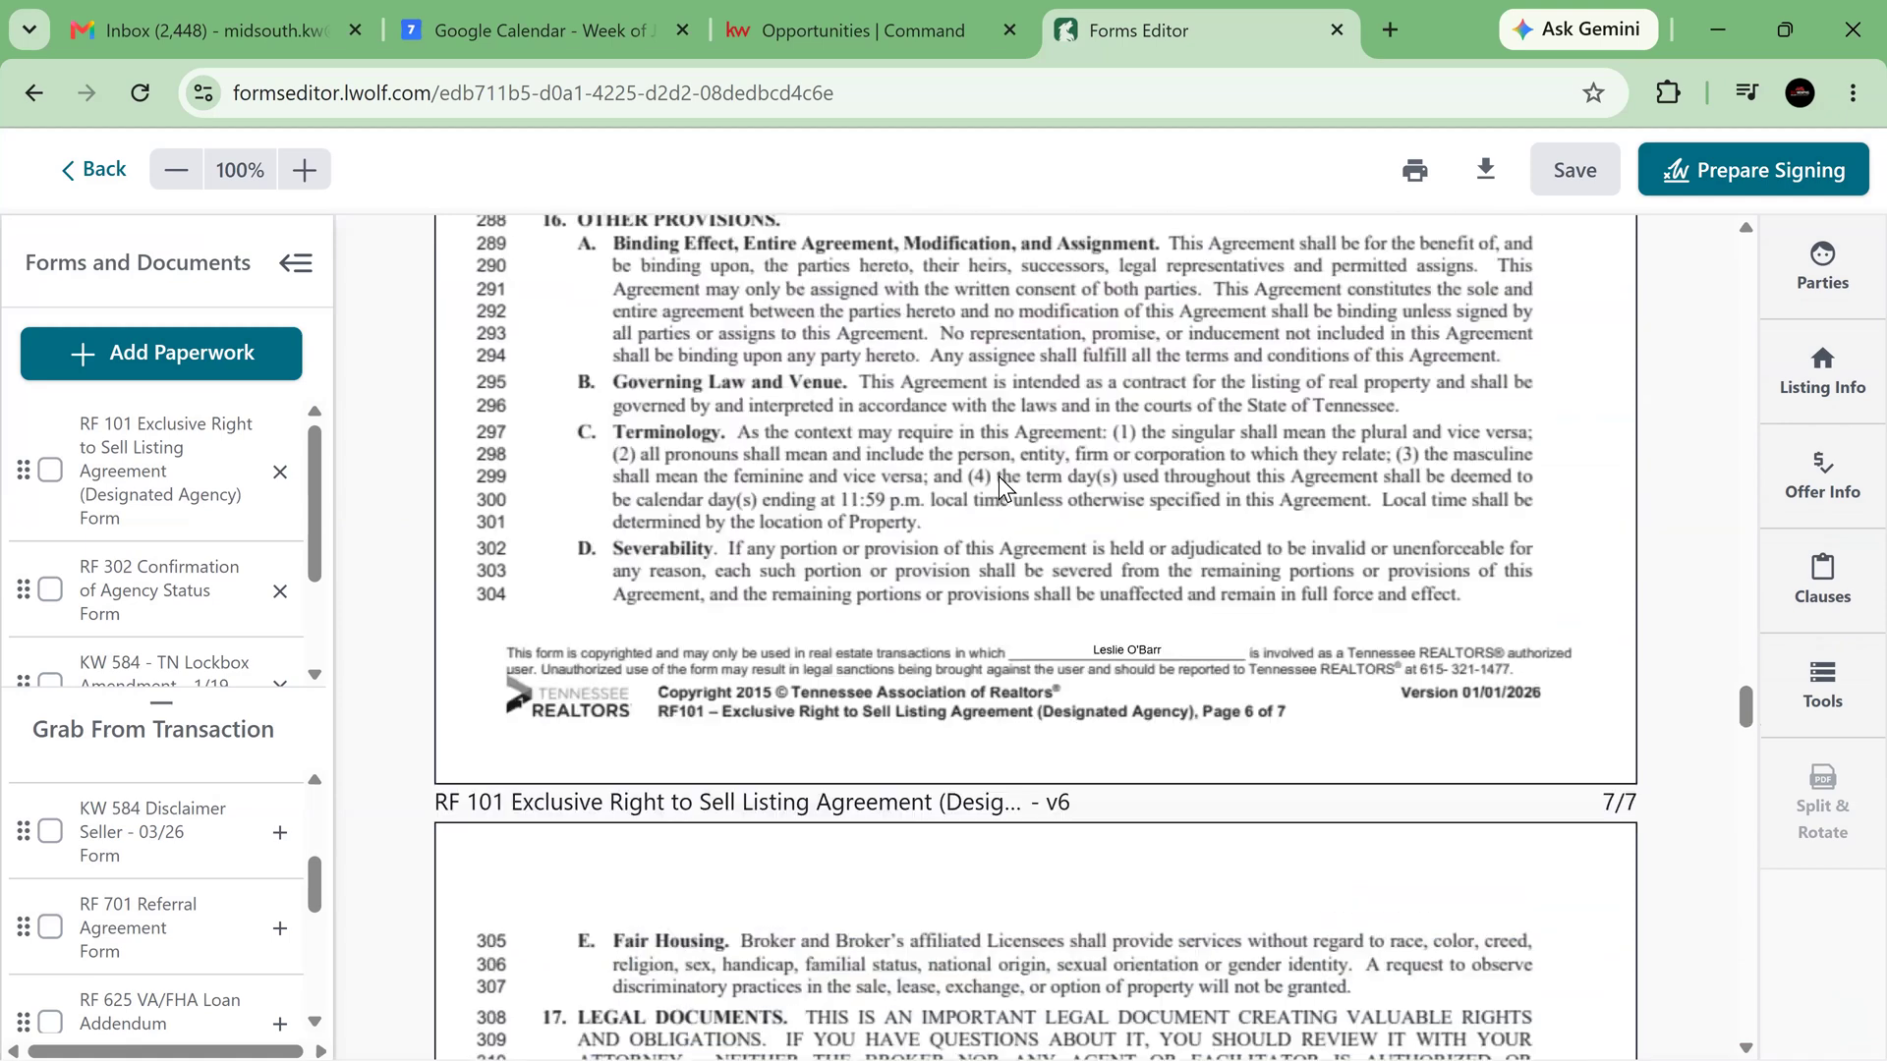
scroll(987, 477, up, 12)
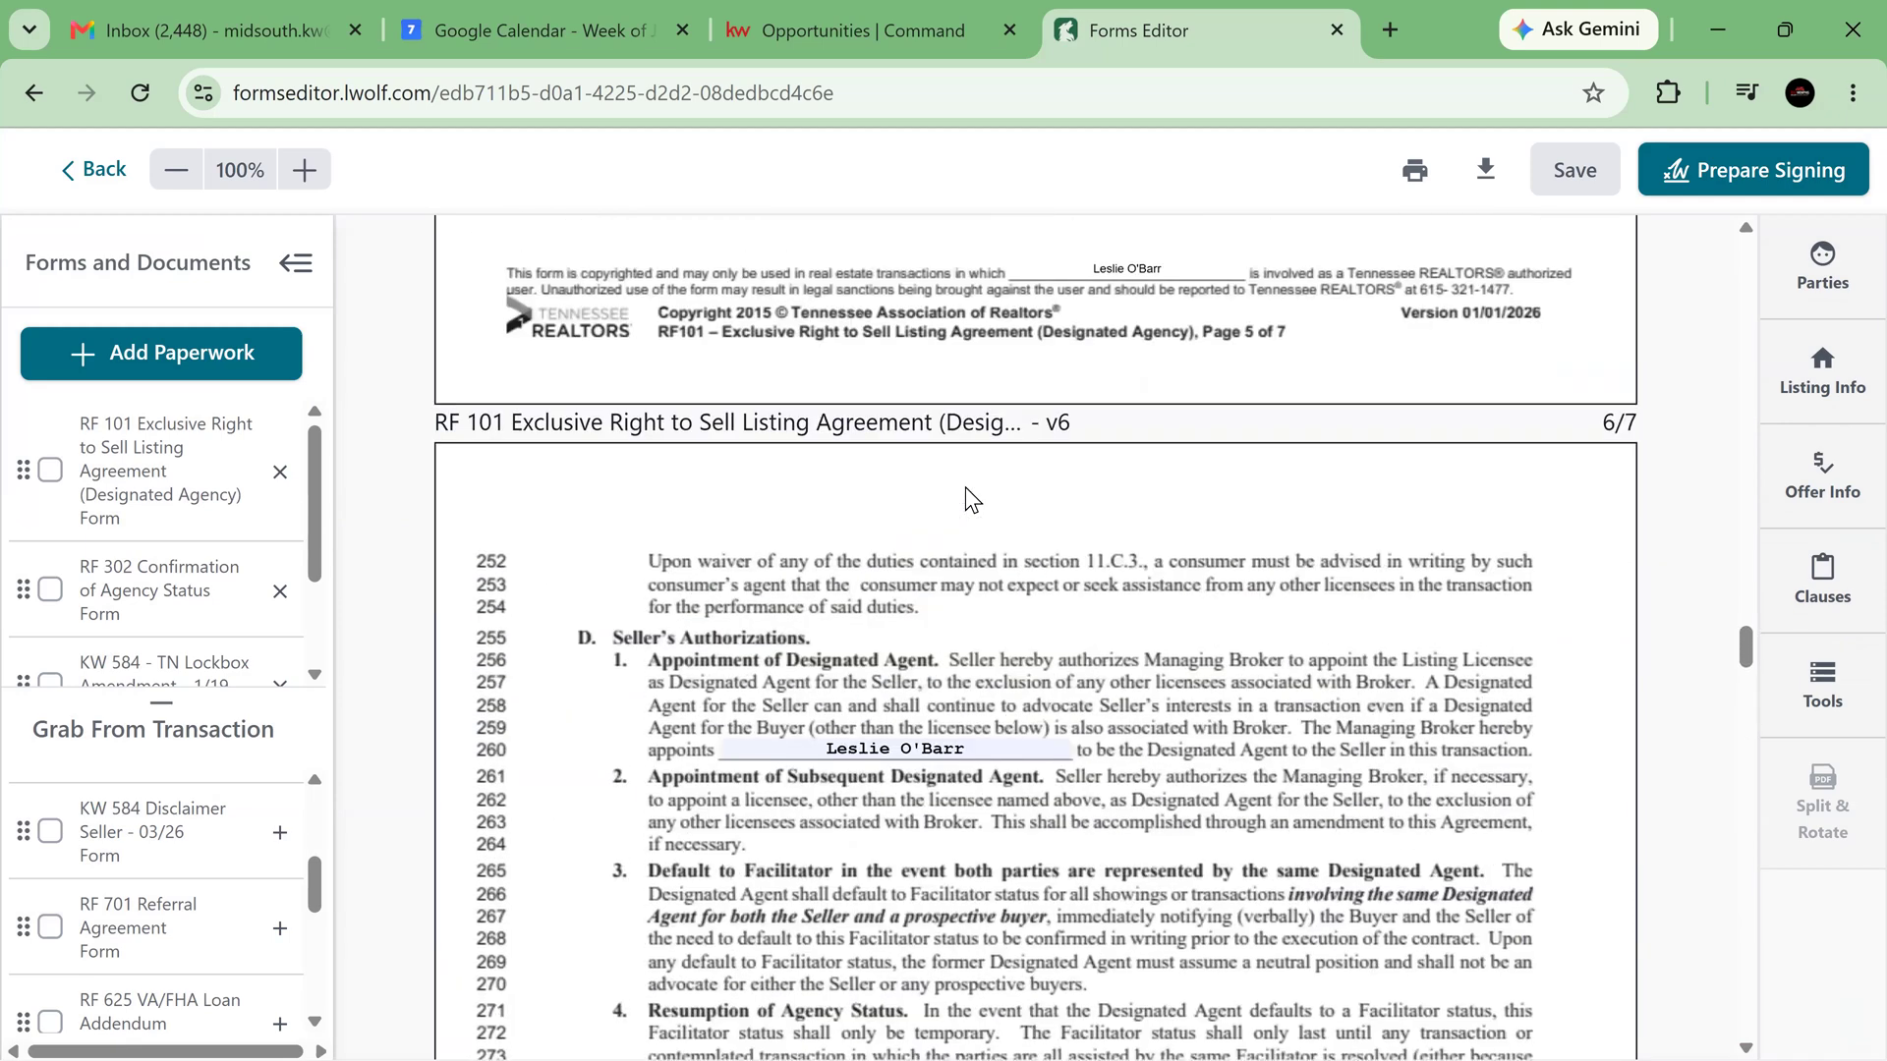
scroll(962, 488, up, 12)
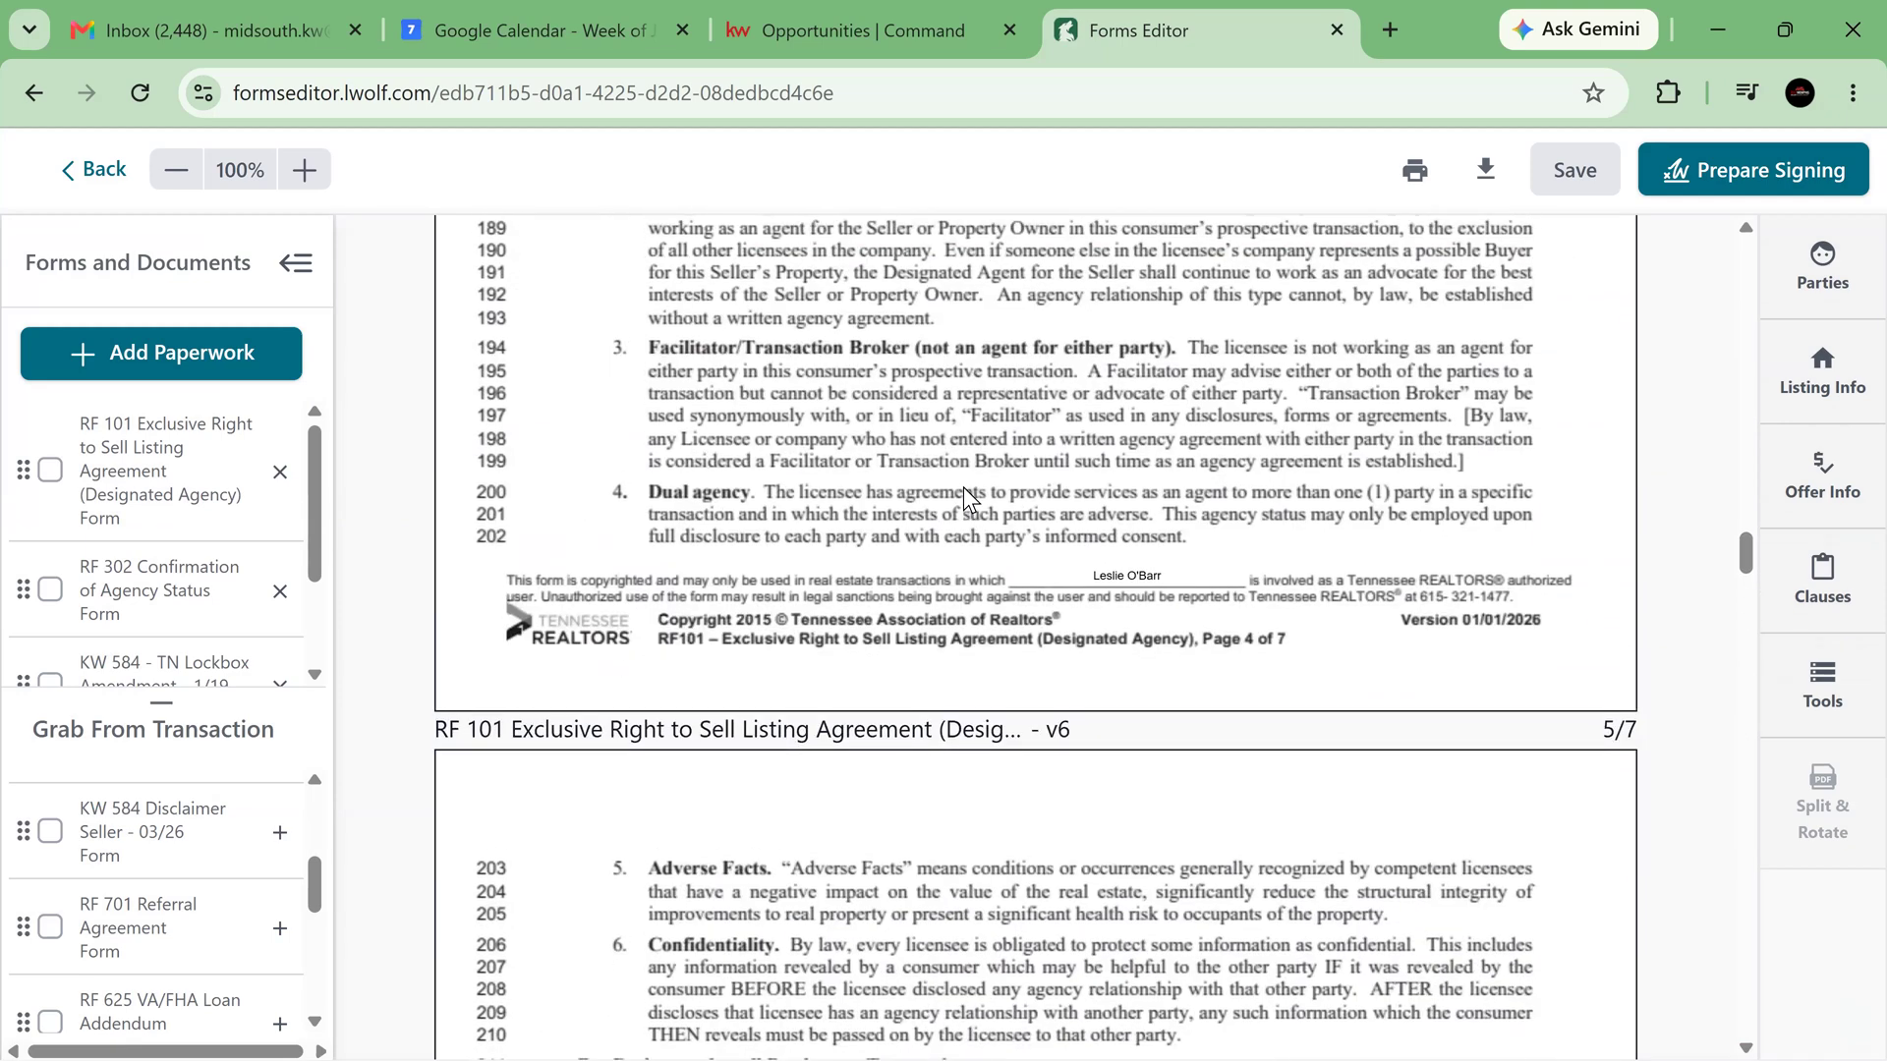
scroll(964, 485, up, 12)
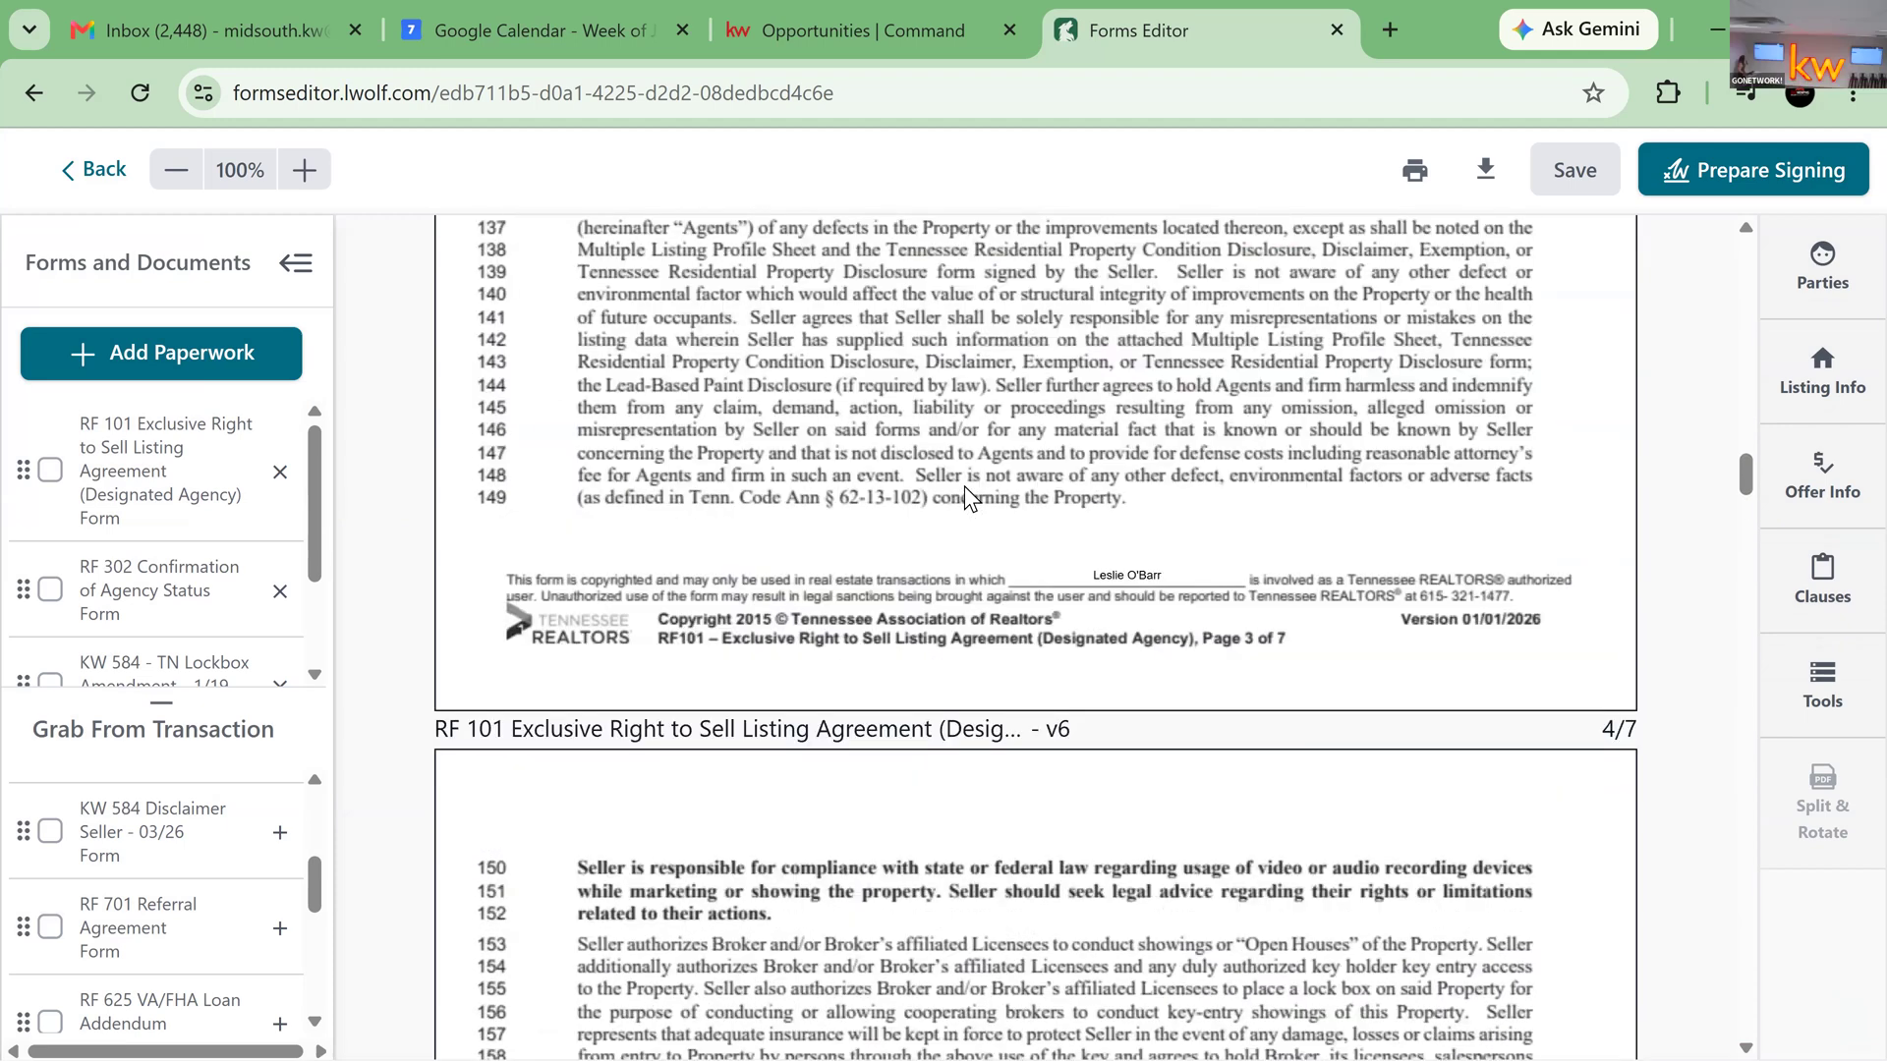
scroll(964, 485, up, 12)
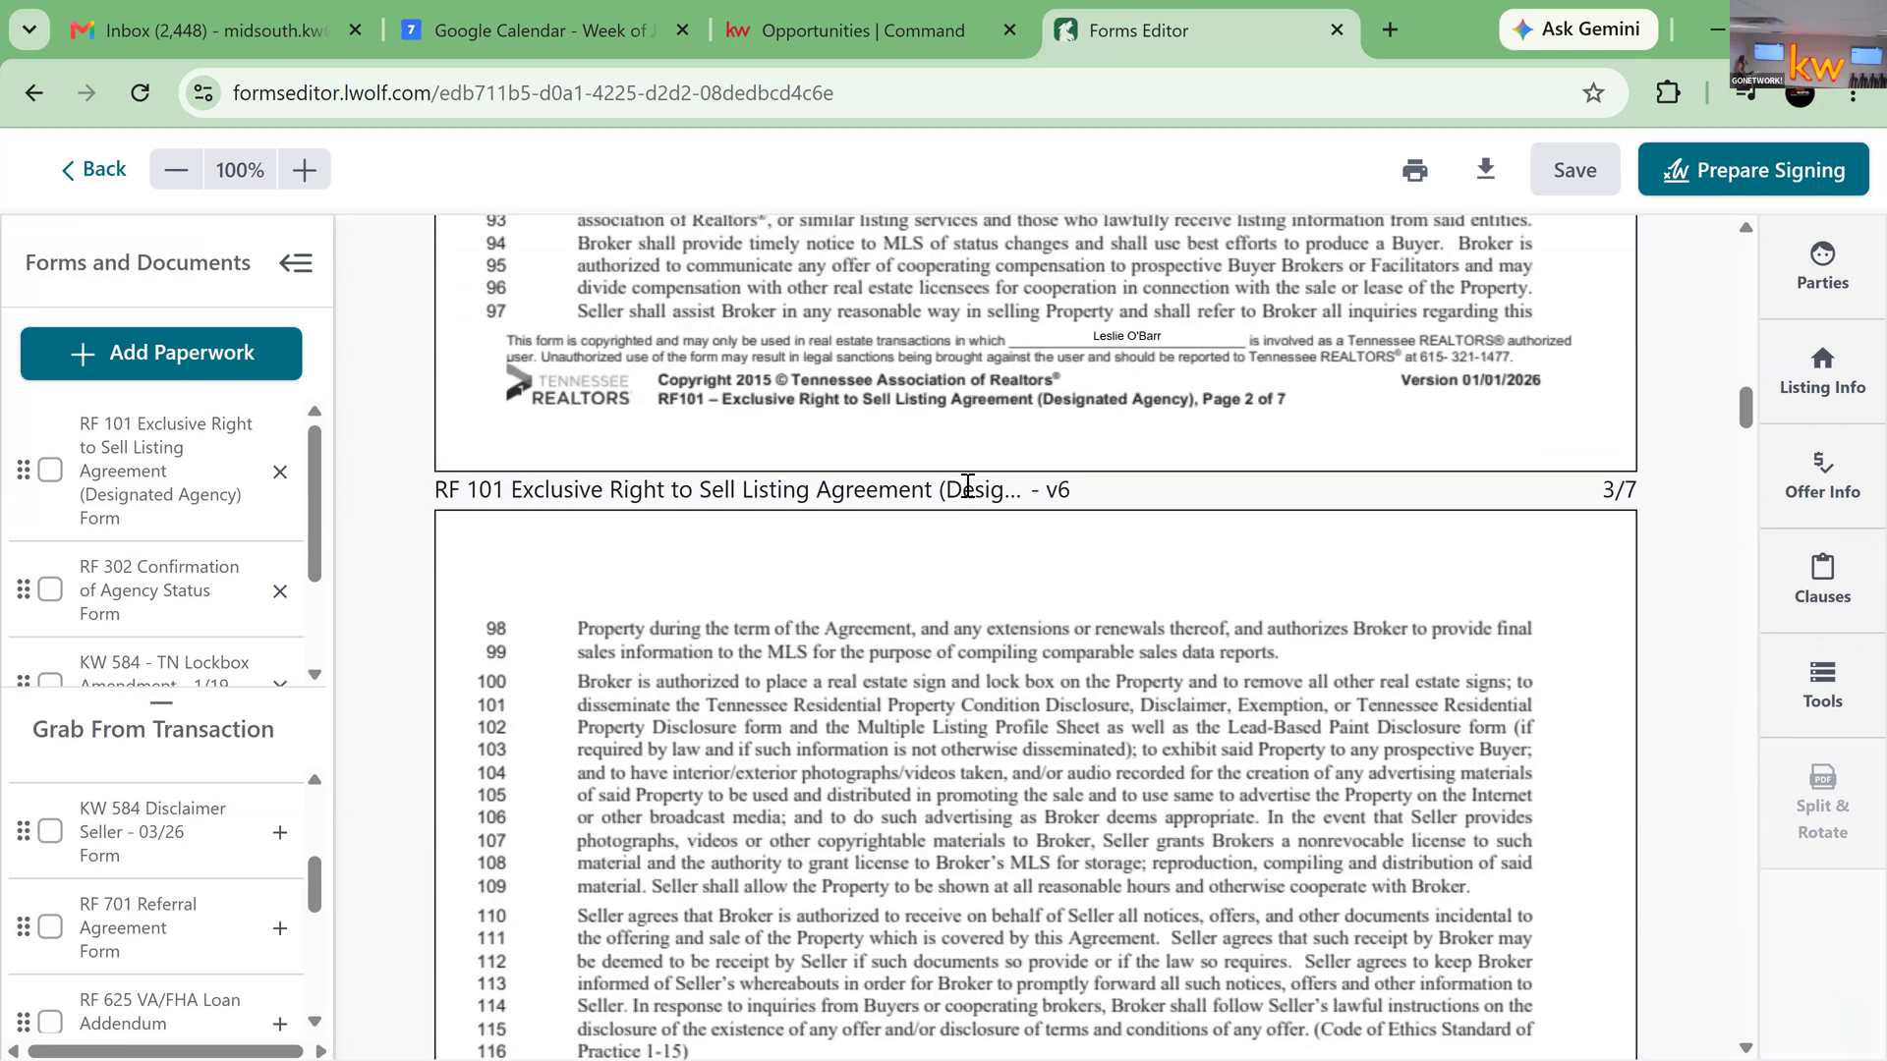
scroll(963, 486, up, 3)
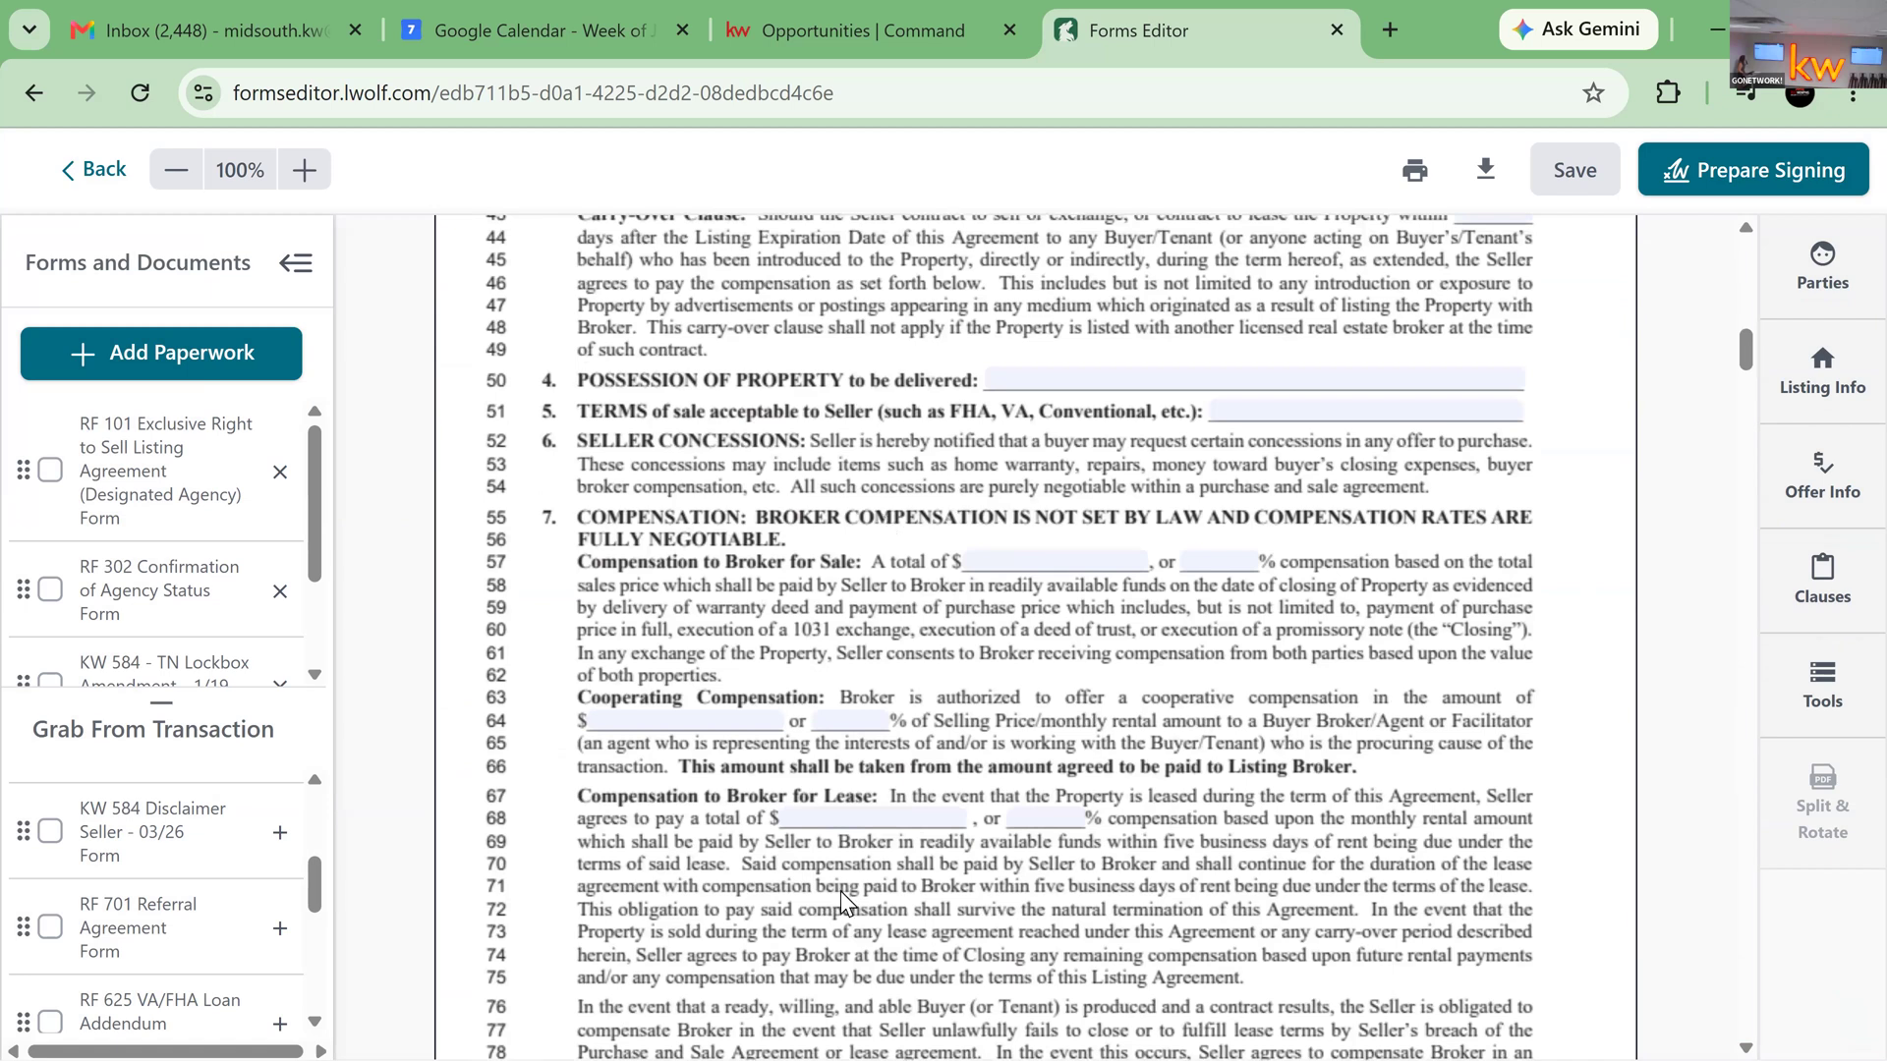
scroll(889, 759, up, 6)
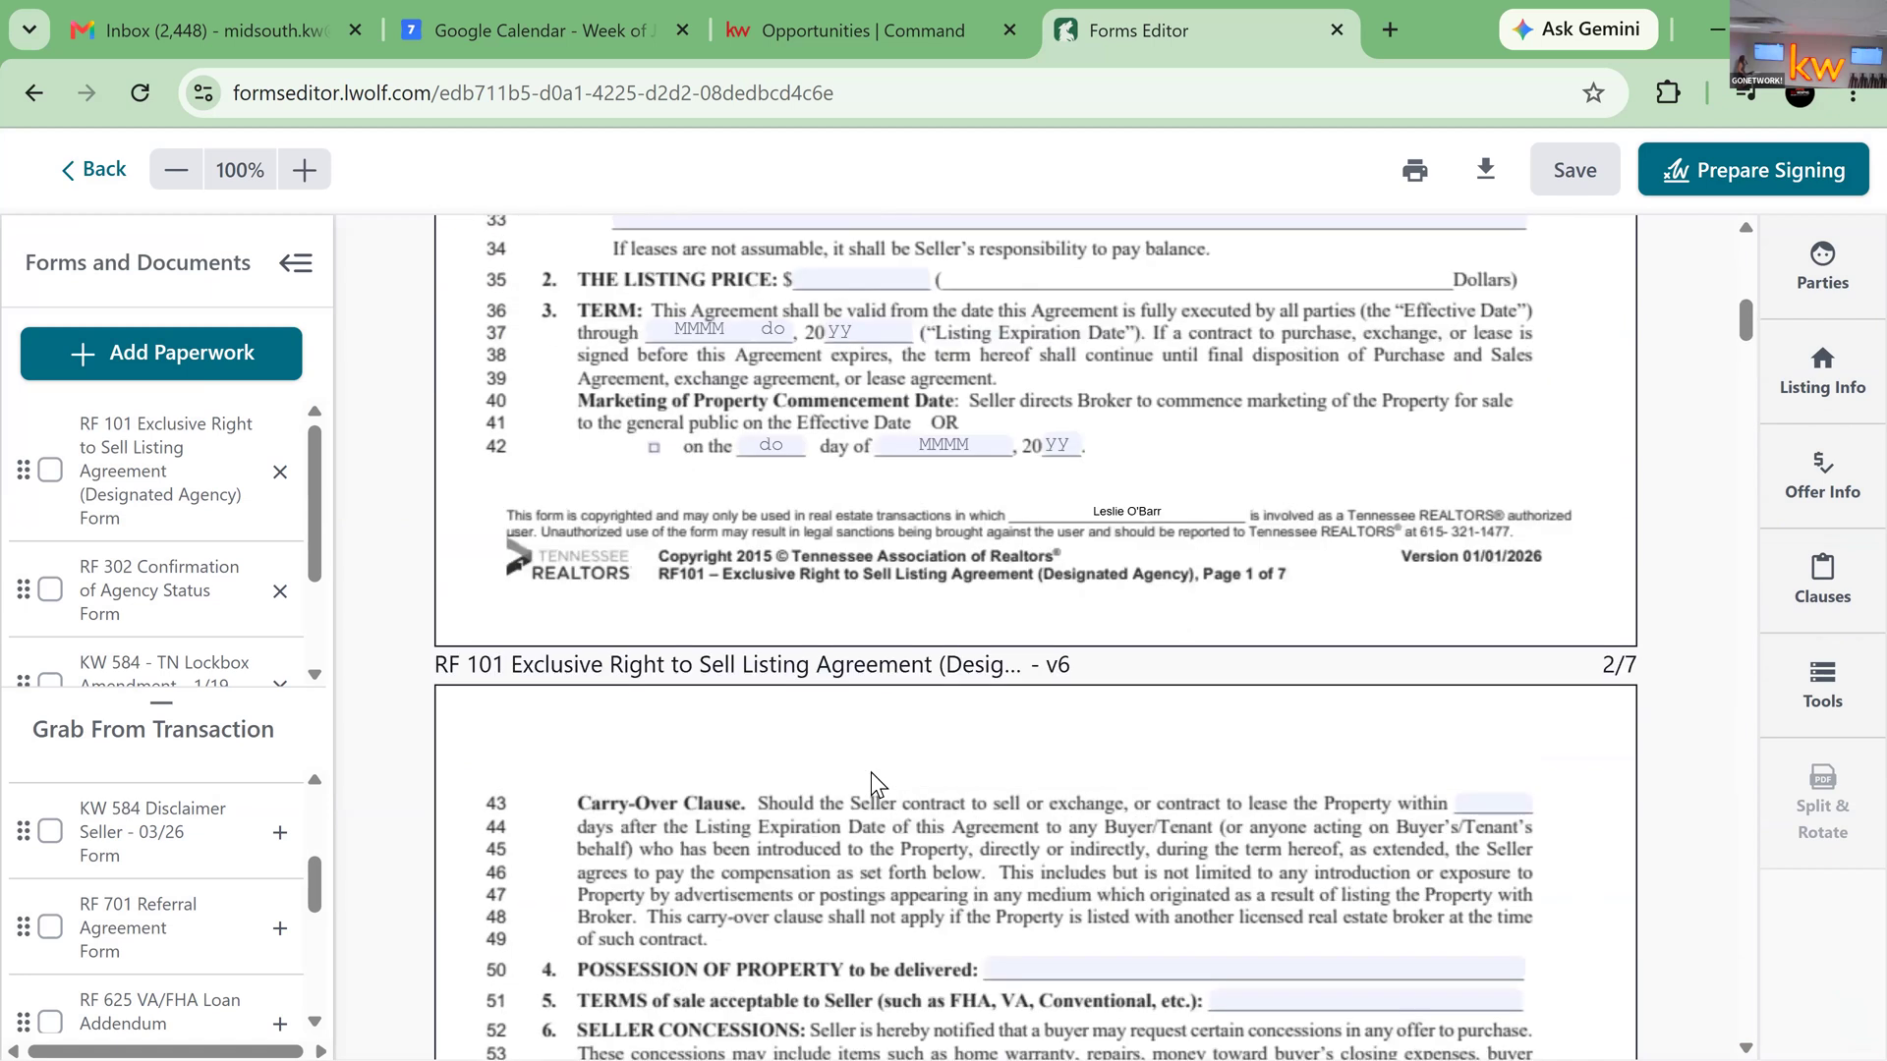
scroll(870, 785, up, 2)
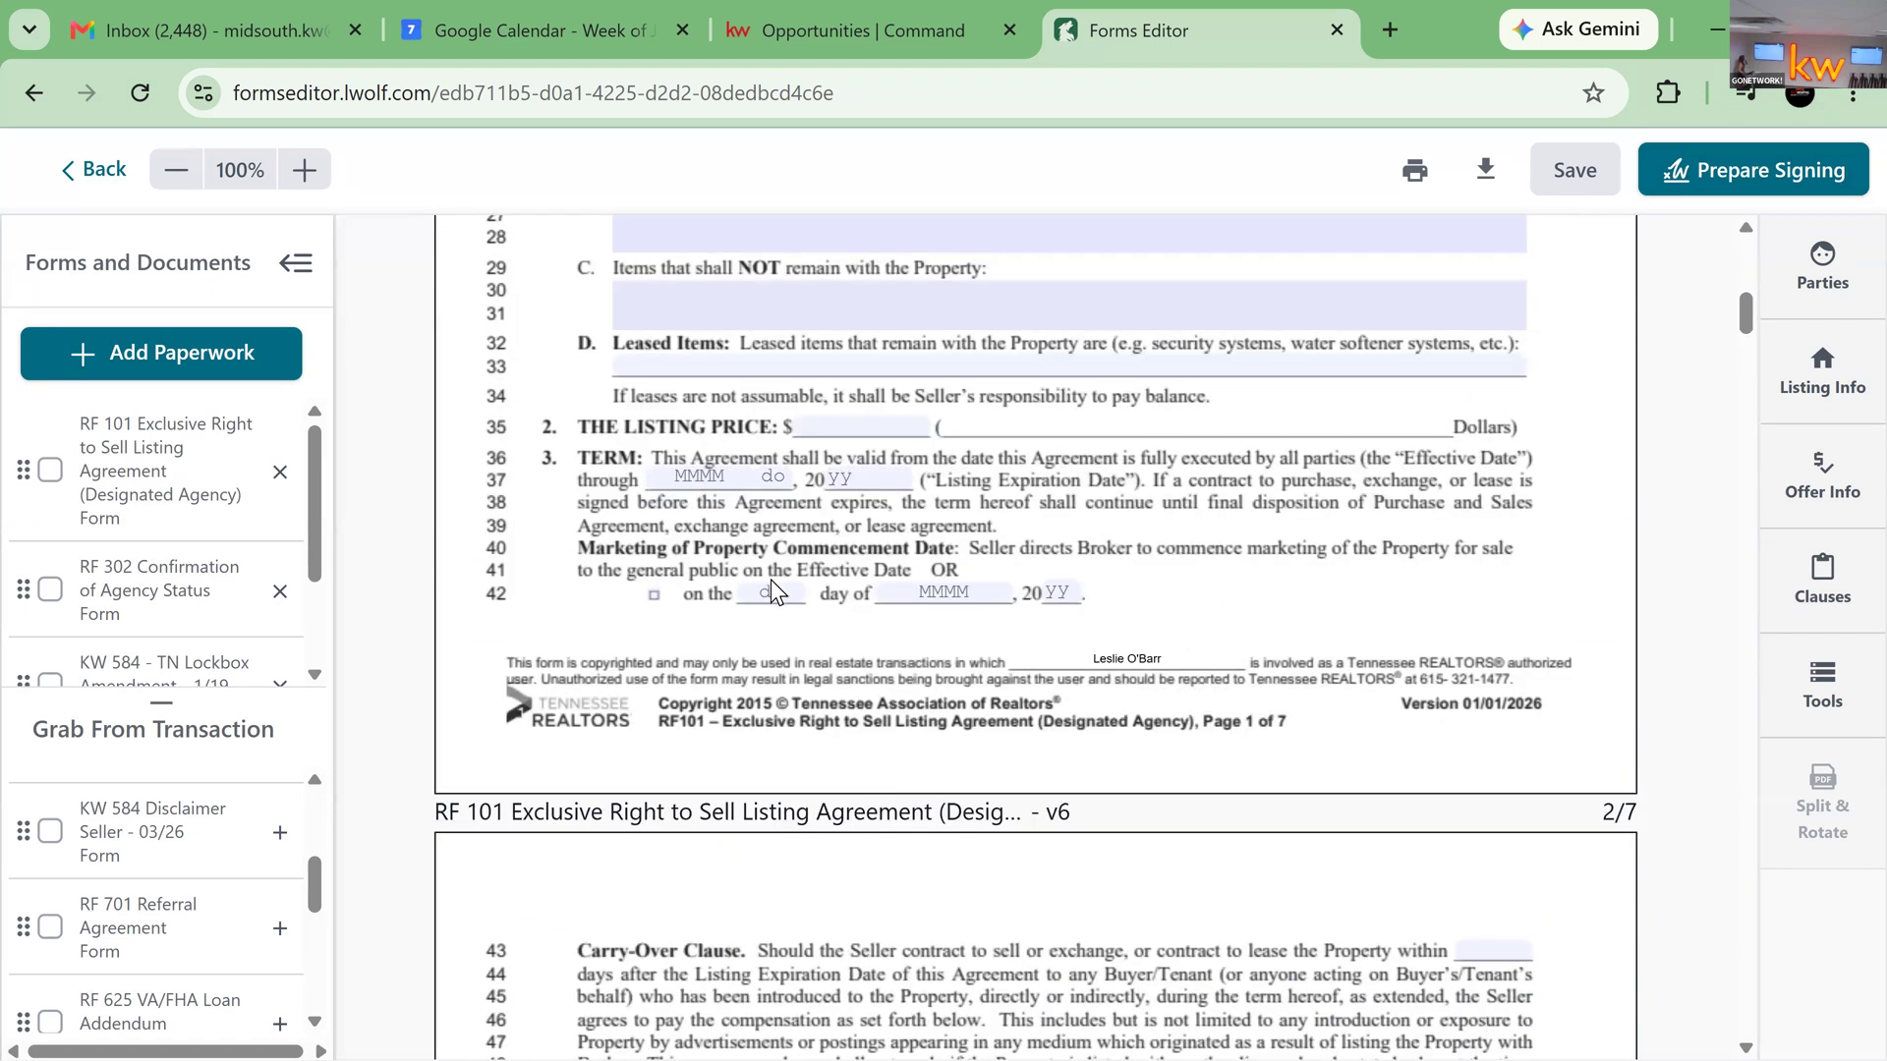
- Set the marketing commencement date to July 23rd, 2026
click(771, 589)
click(916, 781)
click(771, 590)
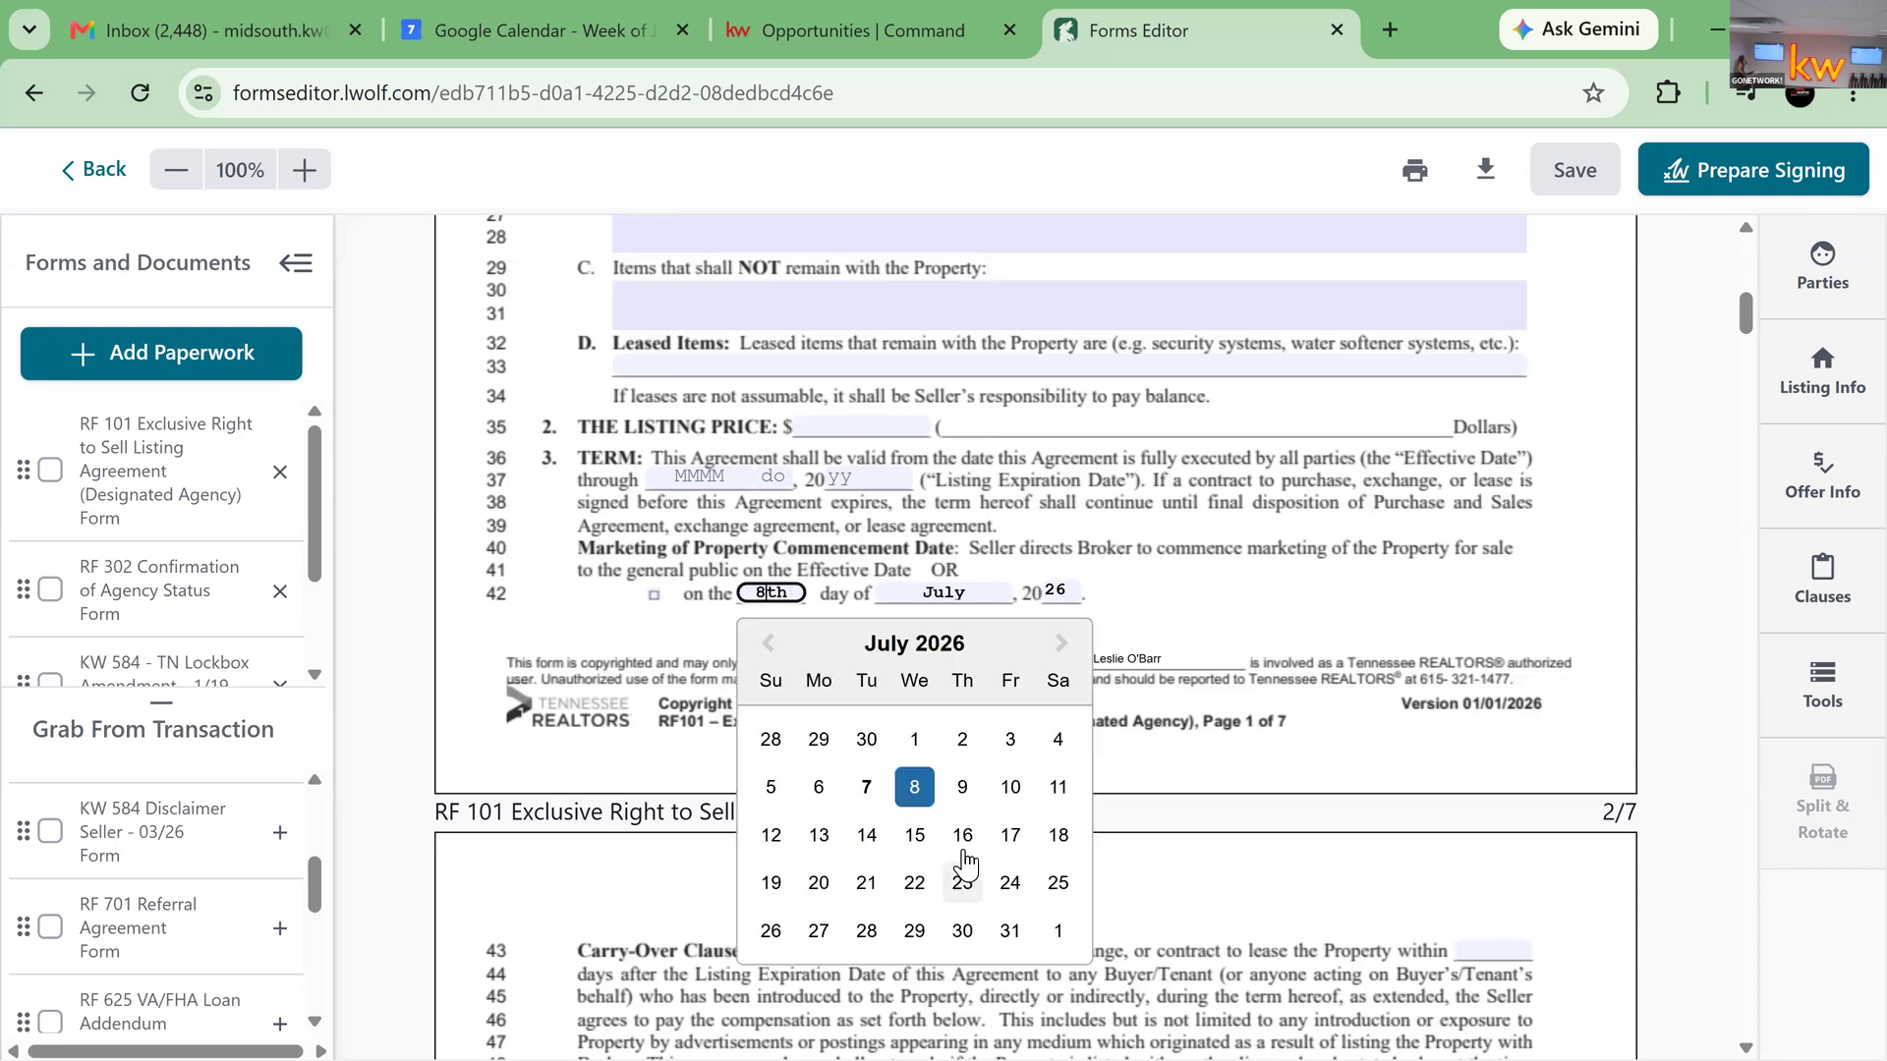
click(962, 882)
click(1234, 580)
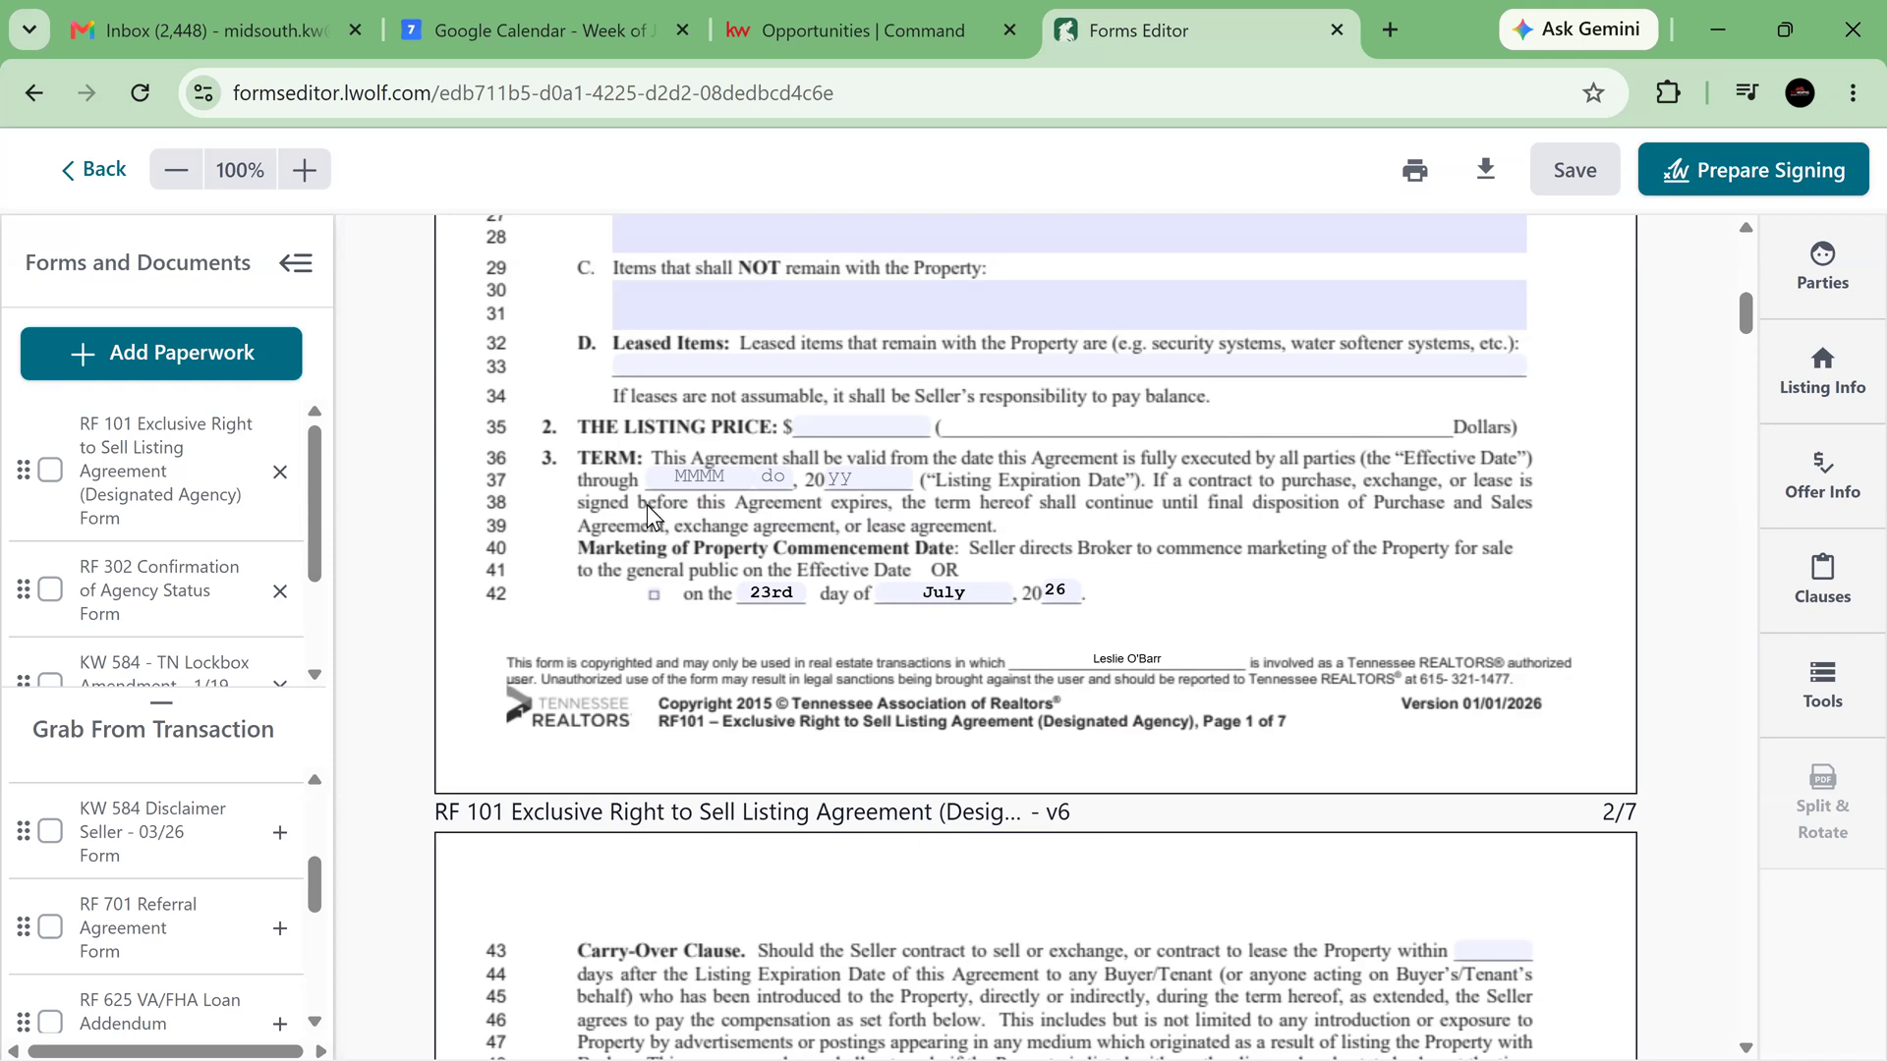
- Try several listing expiration dates in July 2026 (1st, 14th, 15th, 21st, 22nd)
click(699, 477)
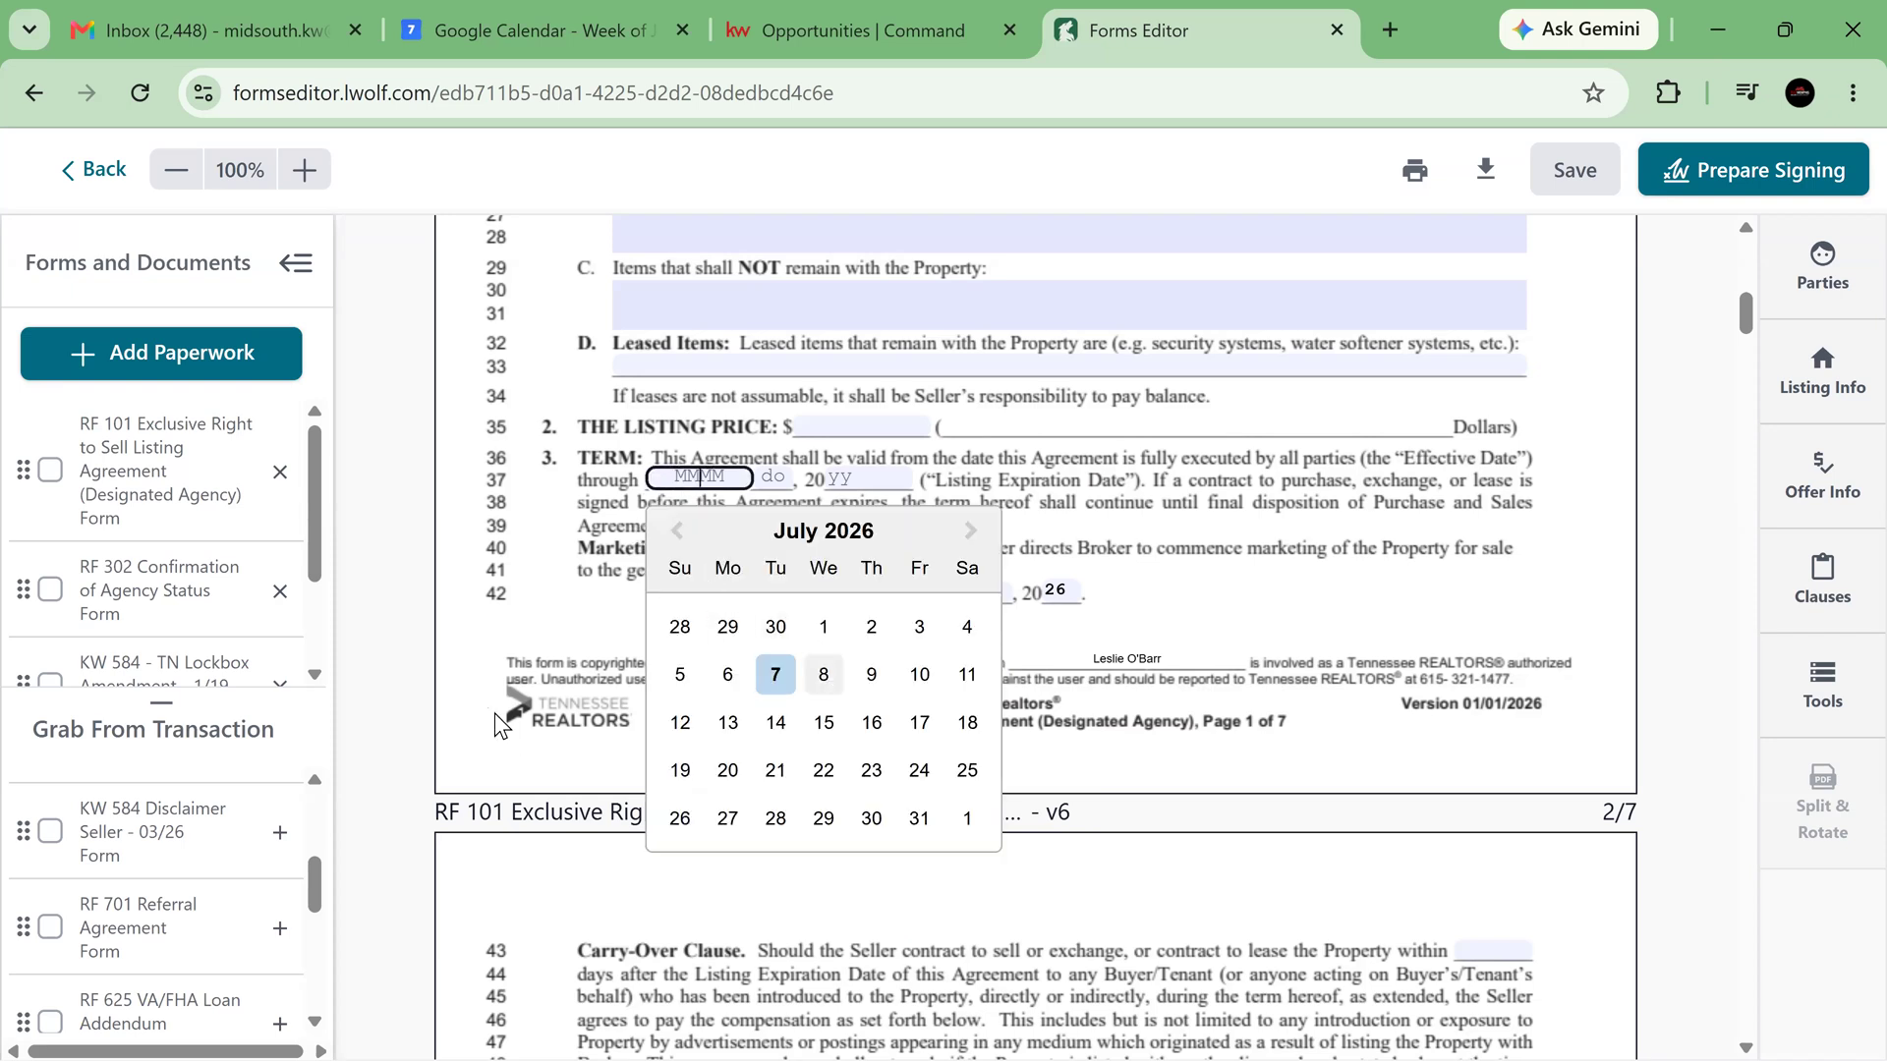
click(494, 712)
click(767, 381)
click(696, 475)
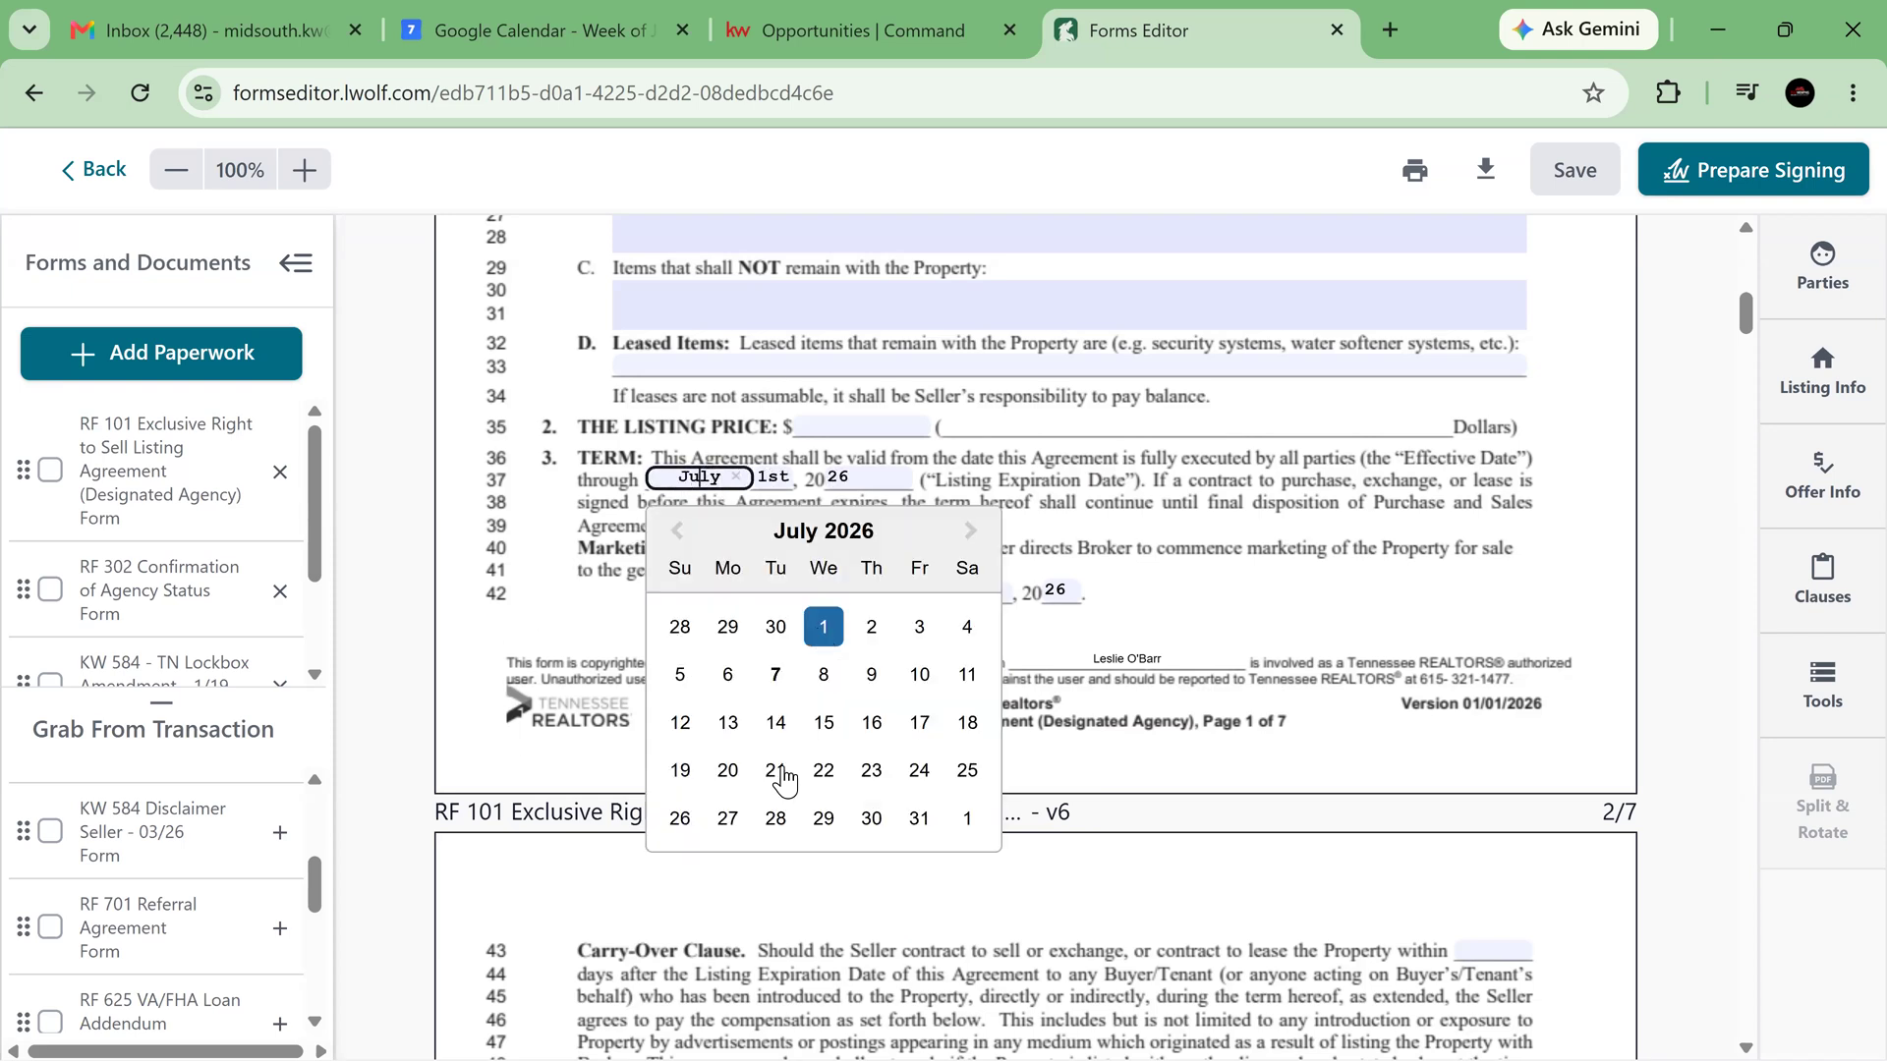
click(775, 721)
click(822, 437)
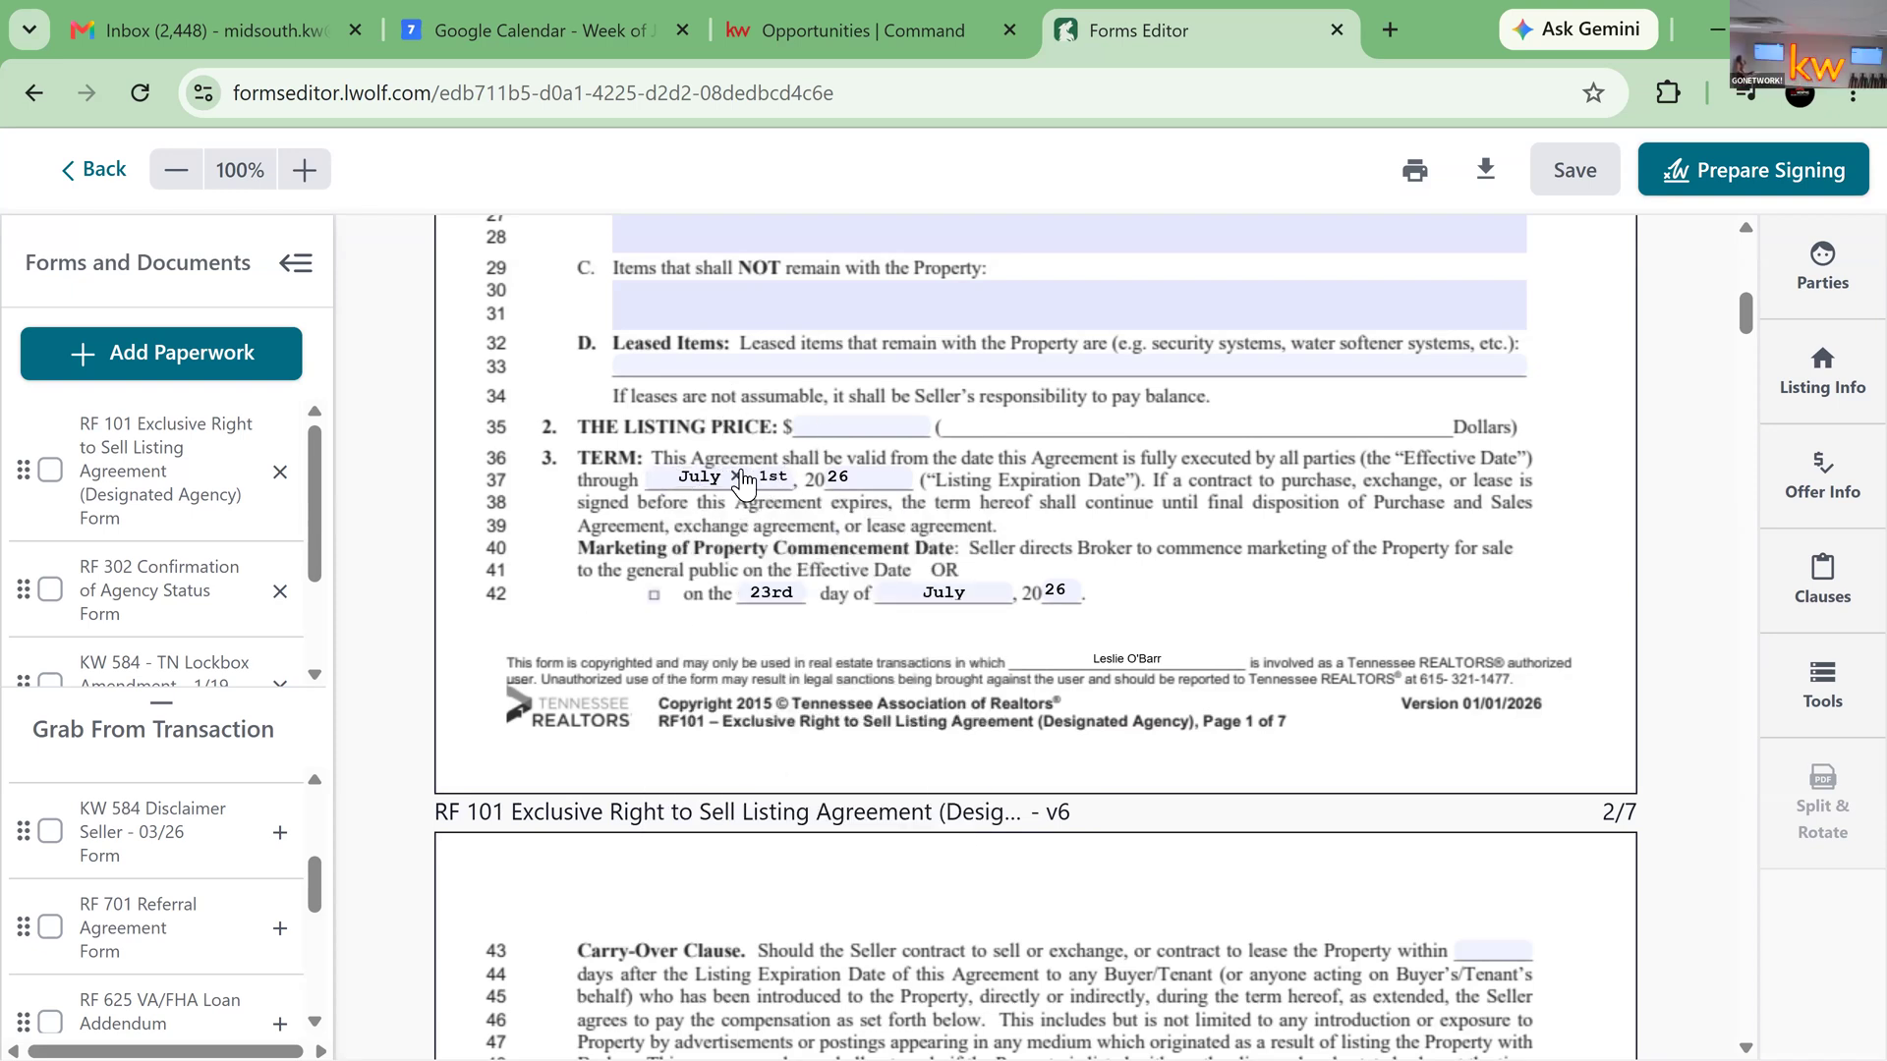
click(776, 475)
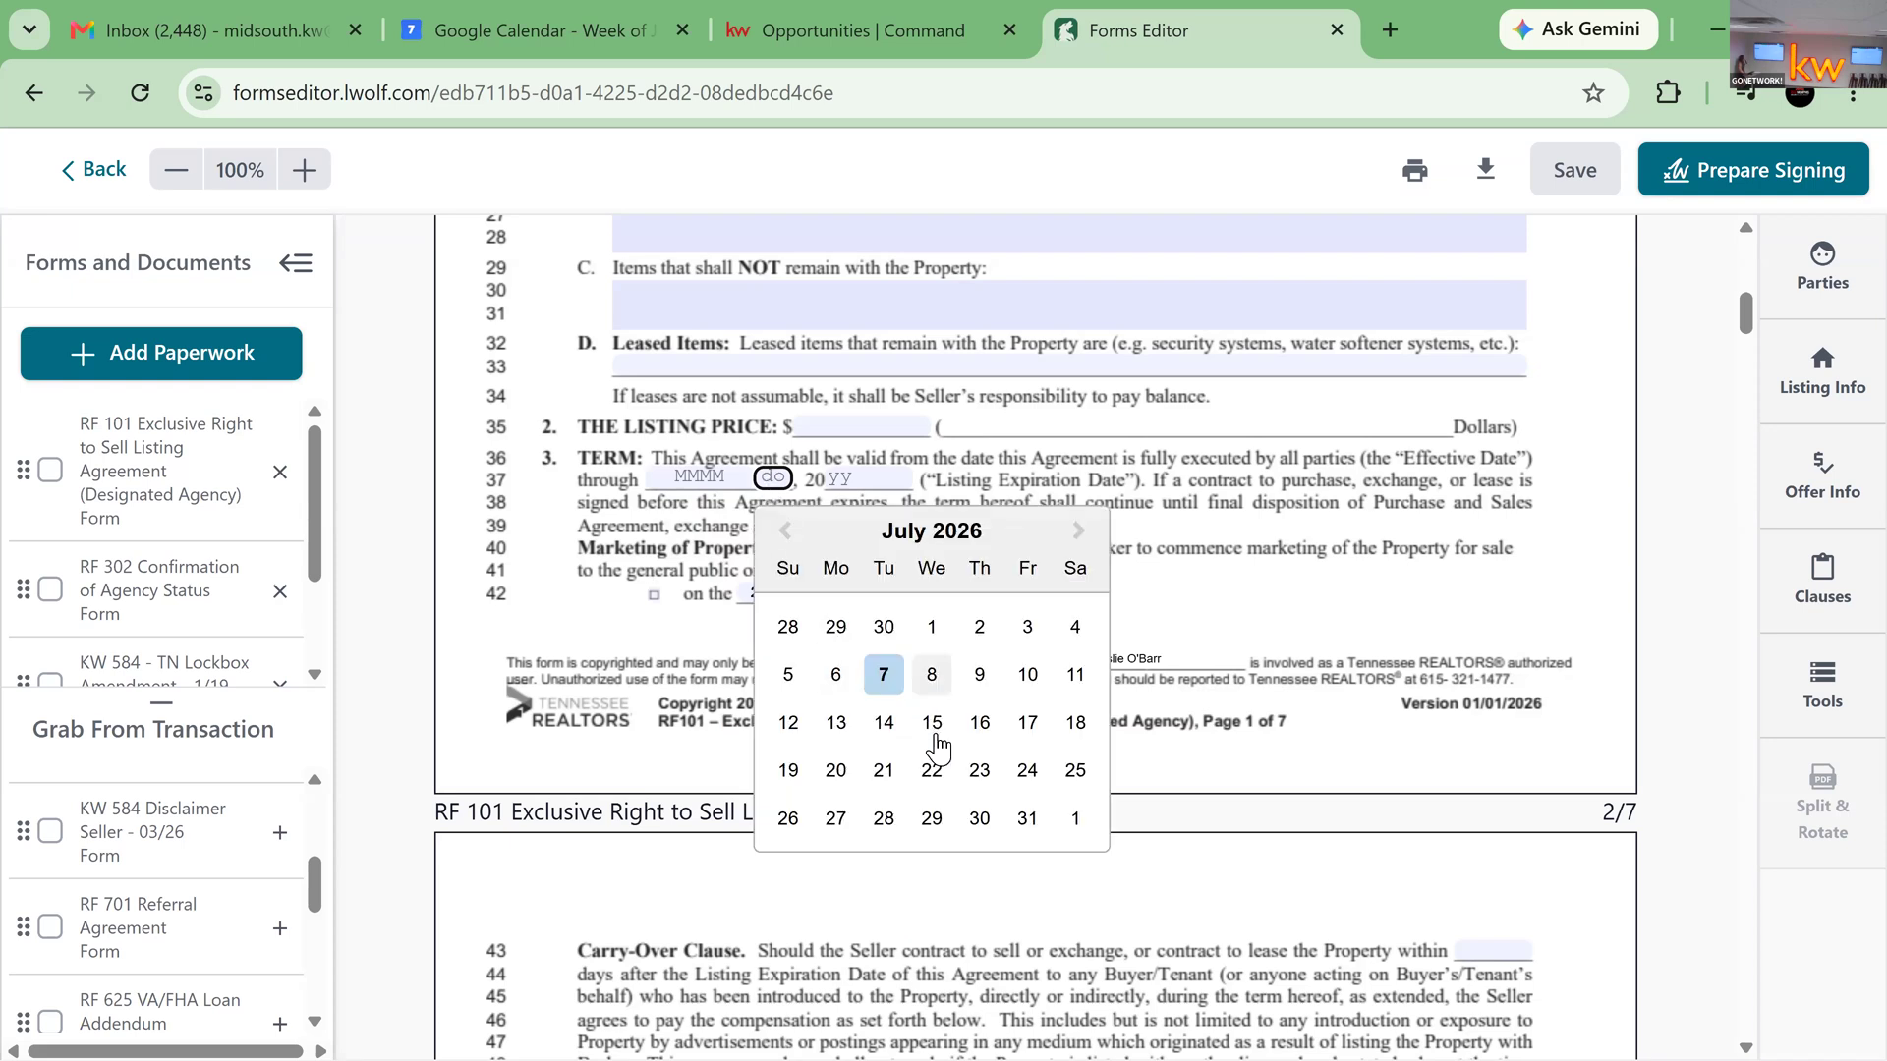
click(931, 720)
click(533, 533)
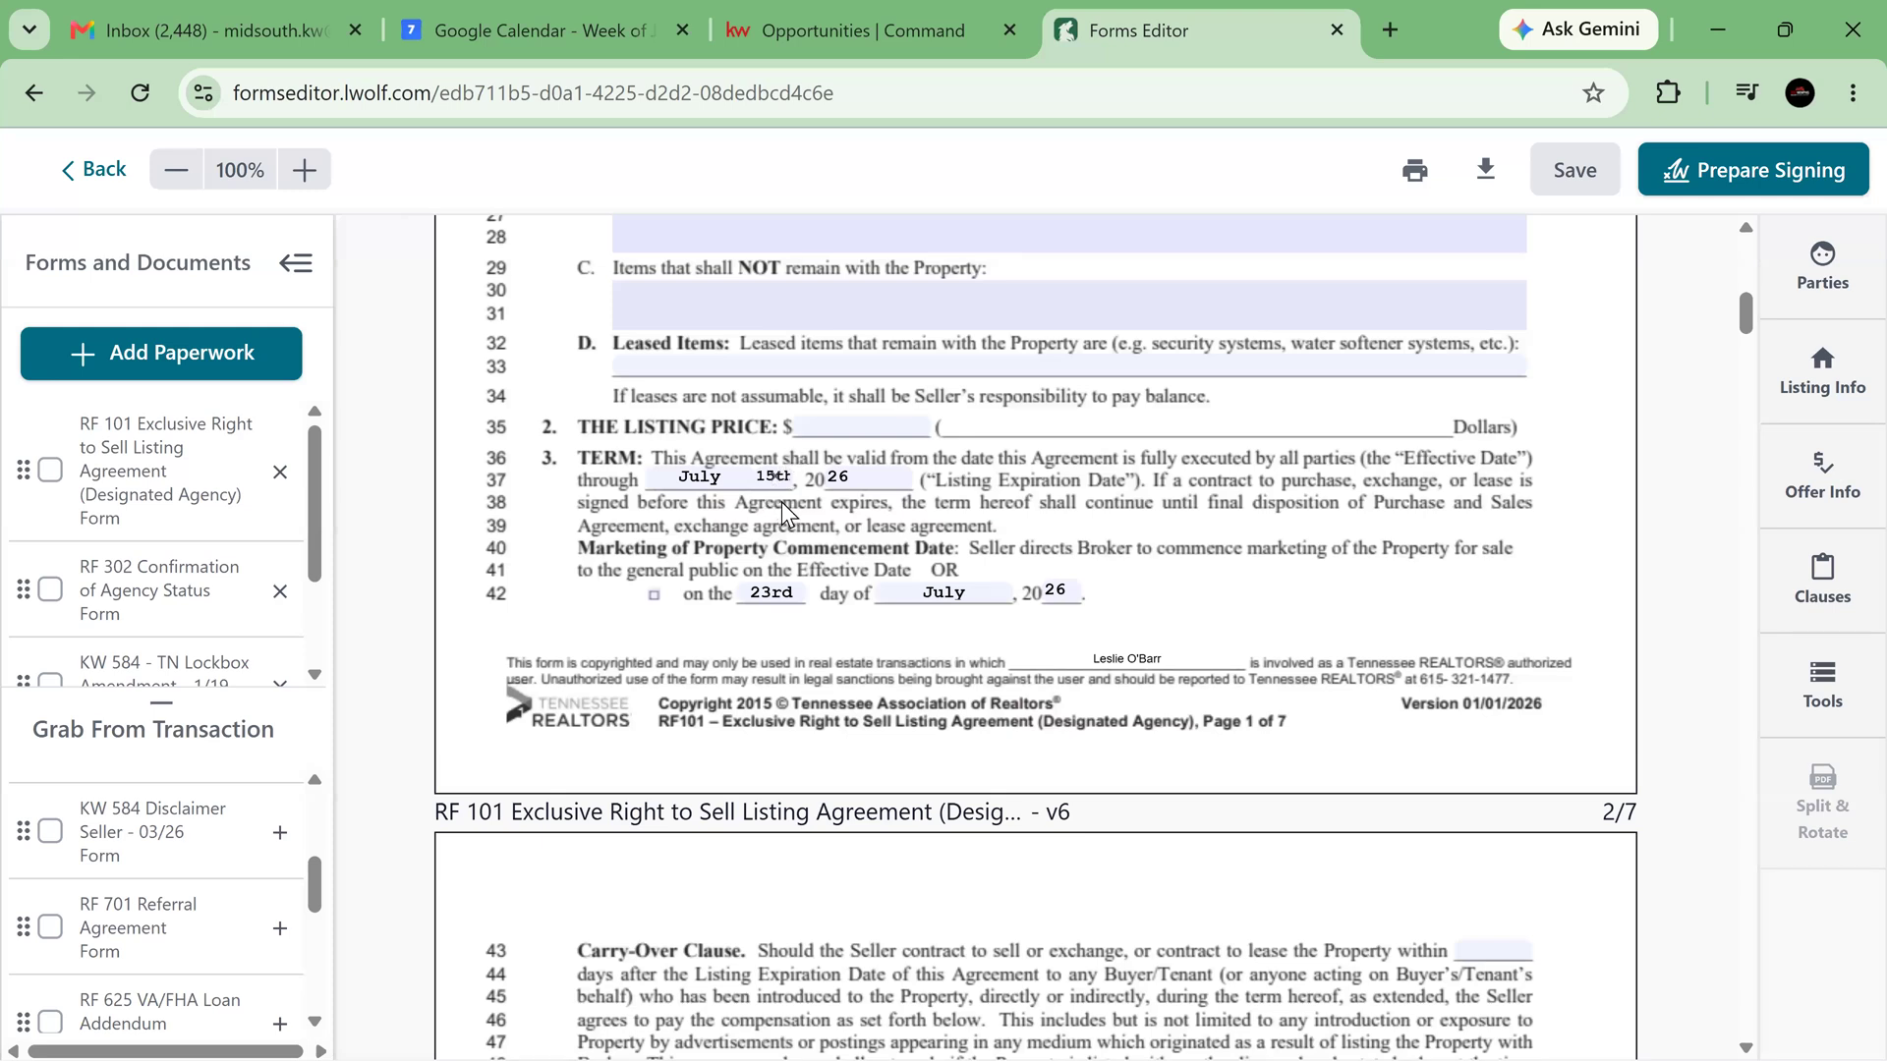
click(739, 478)
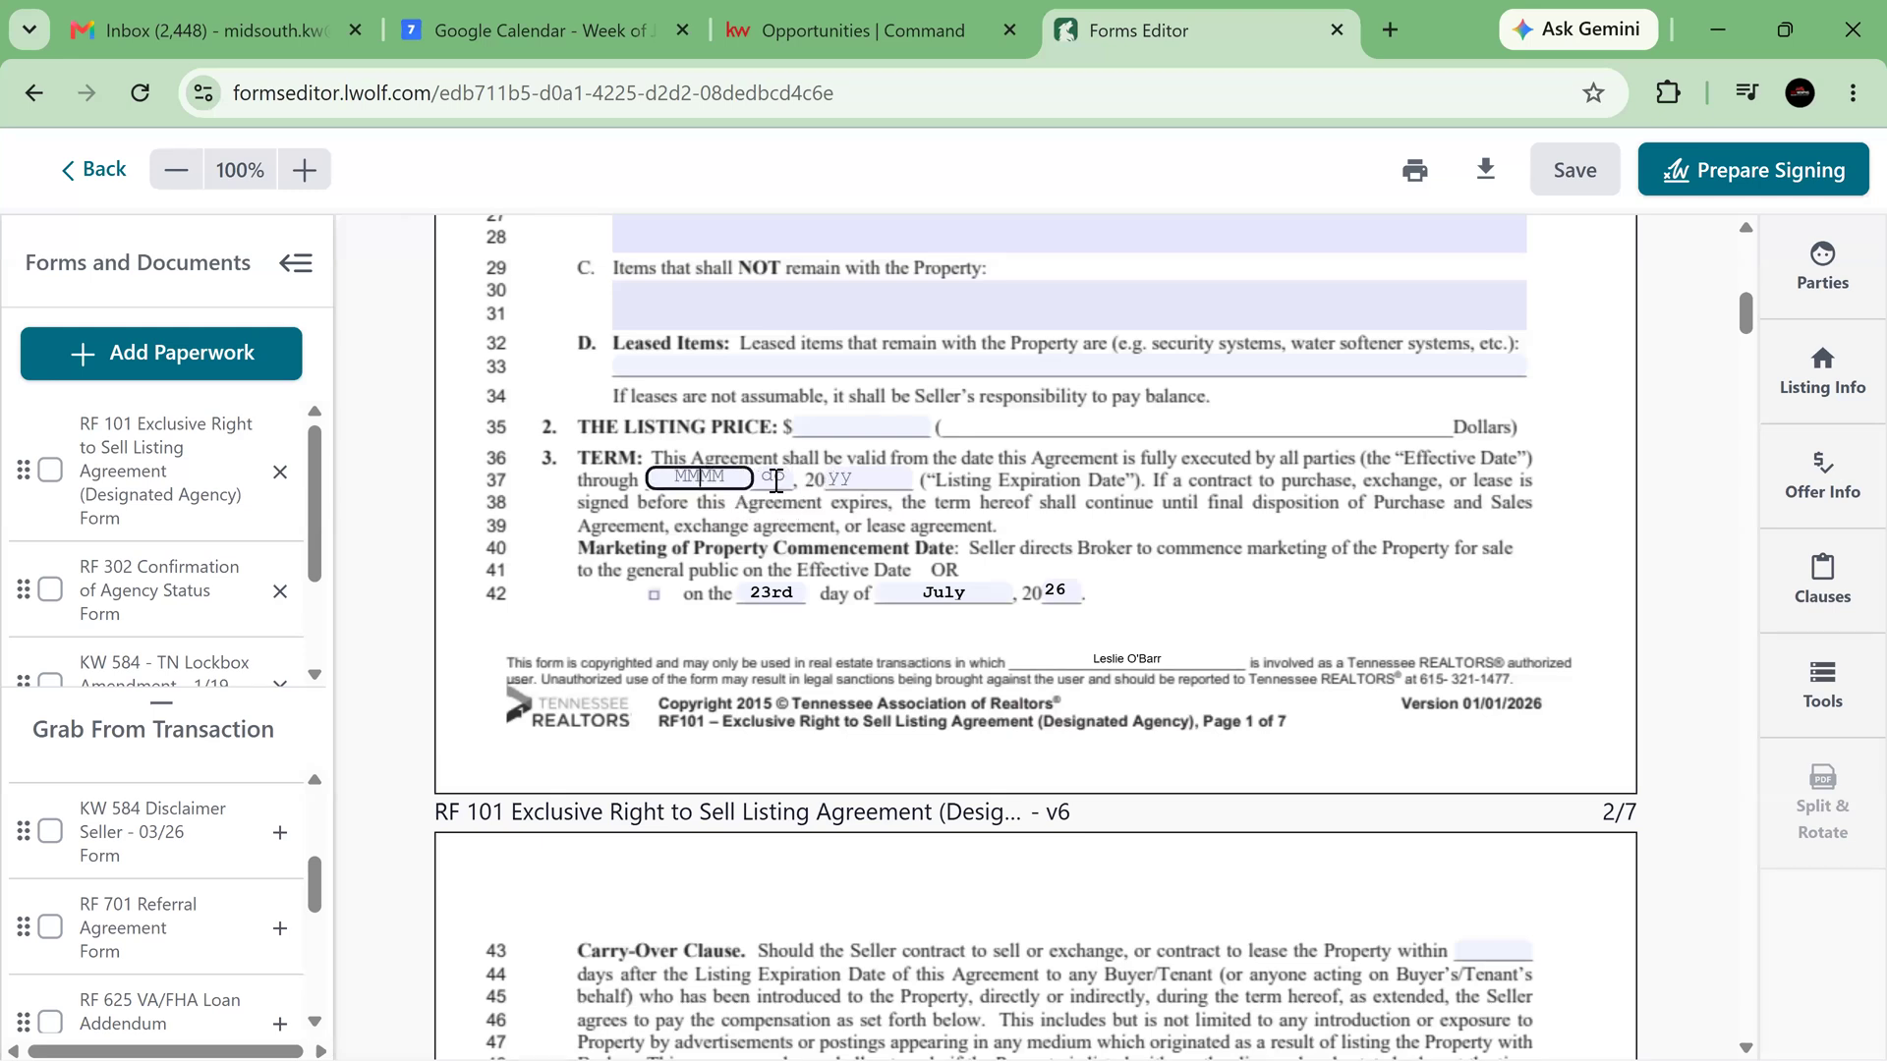
click(775, 478)
click(884, 771)
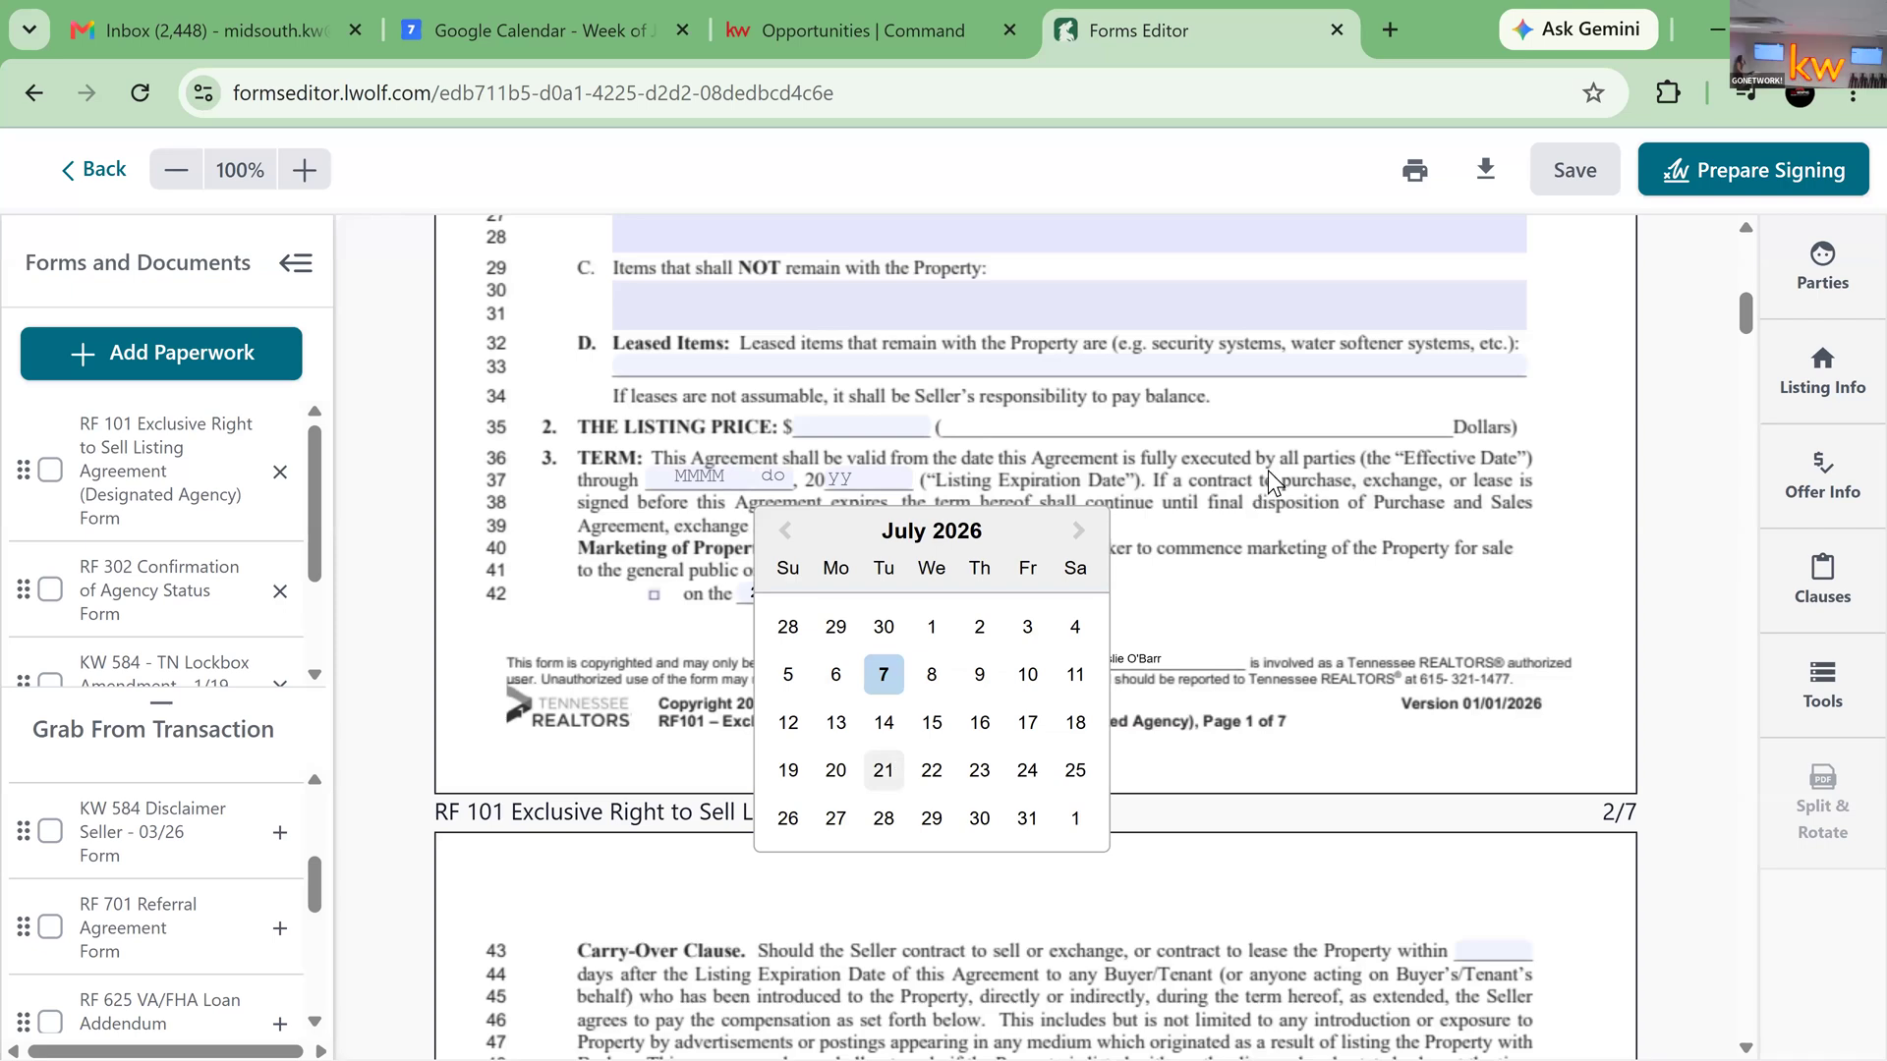
click(772, 479)
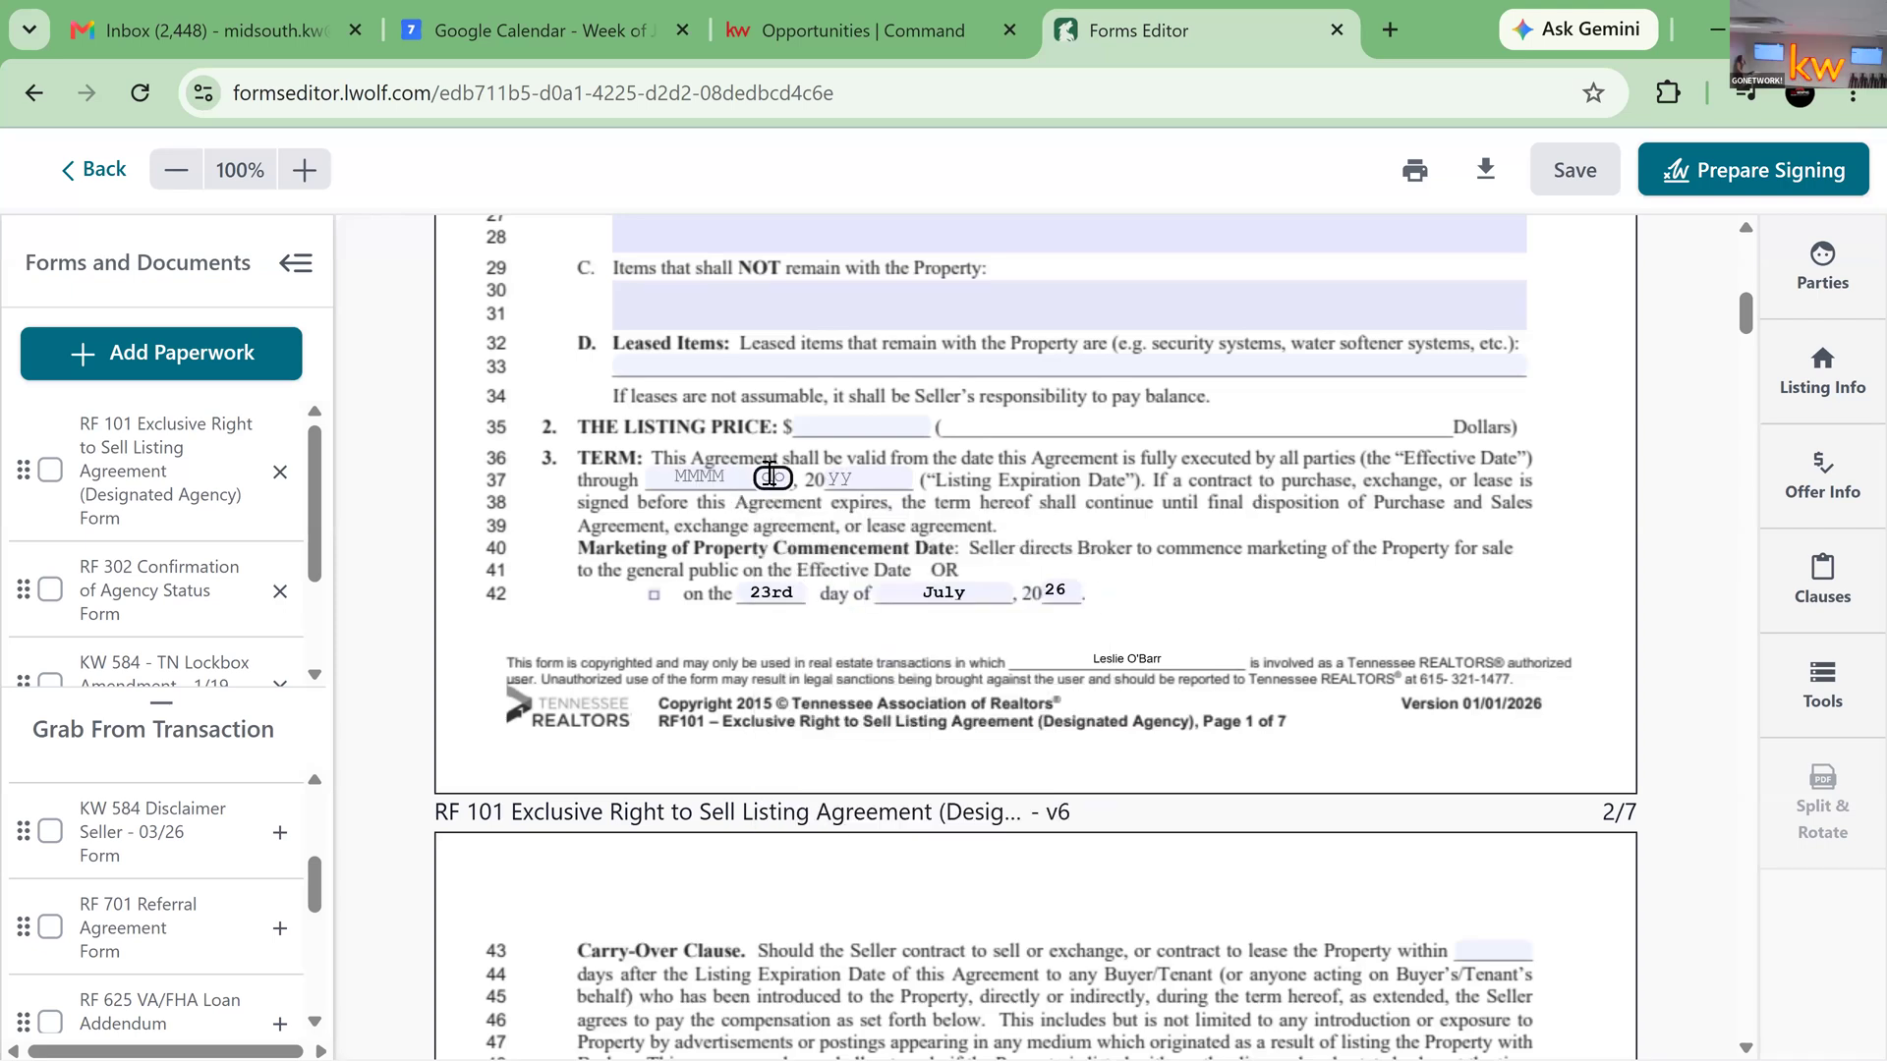
click(765, 480)
click(933, 771)
click(1347, 546)
- Settle the listing expiration date on July 13th, 2026 and save the form
click(703, 480)
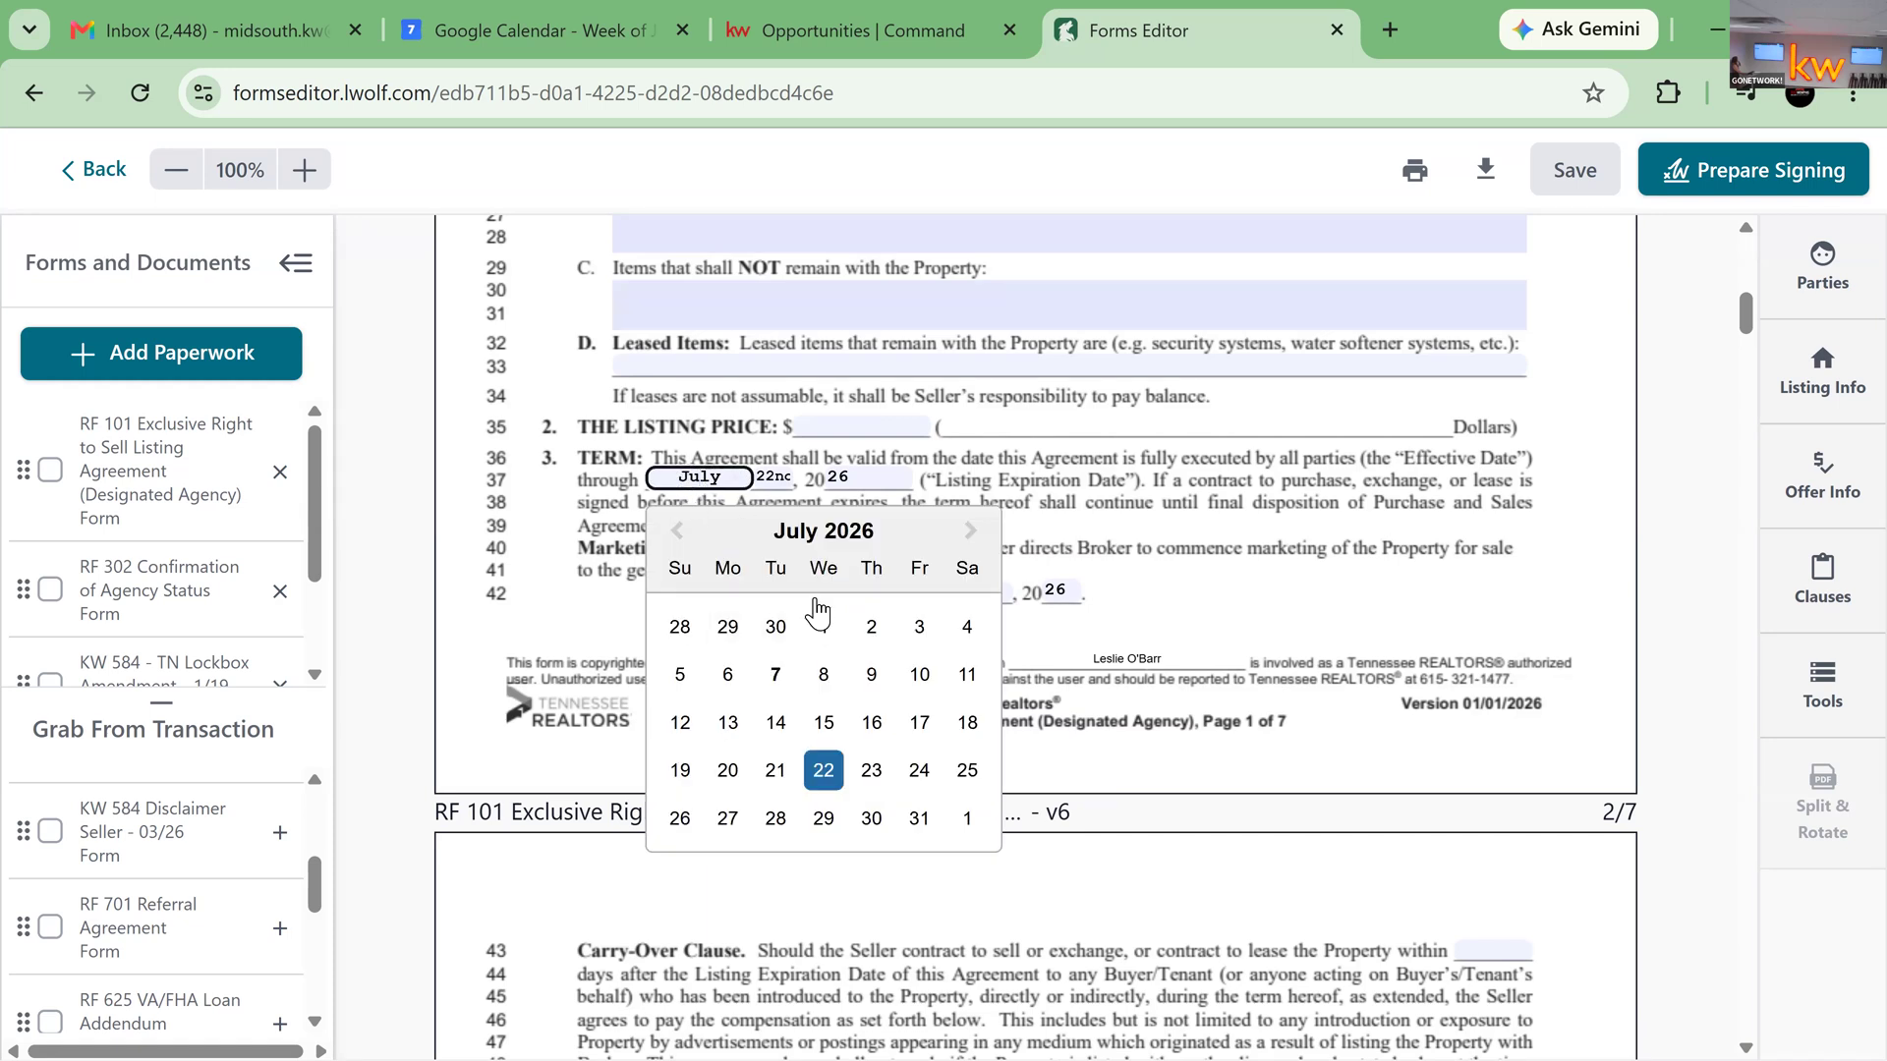
click(871, 674)
click(1195, 563)
click(774, 476)
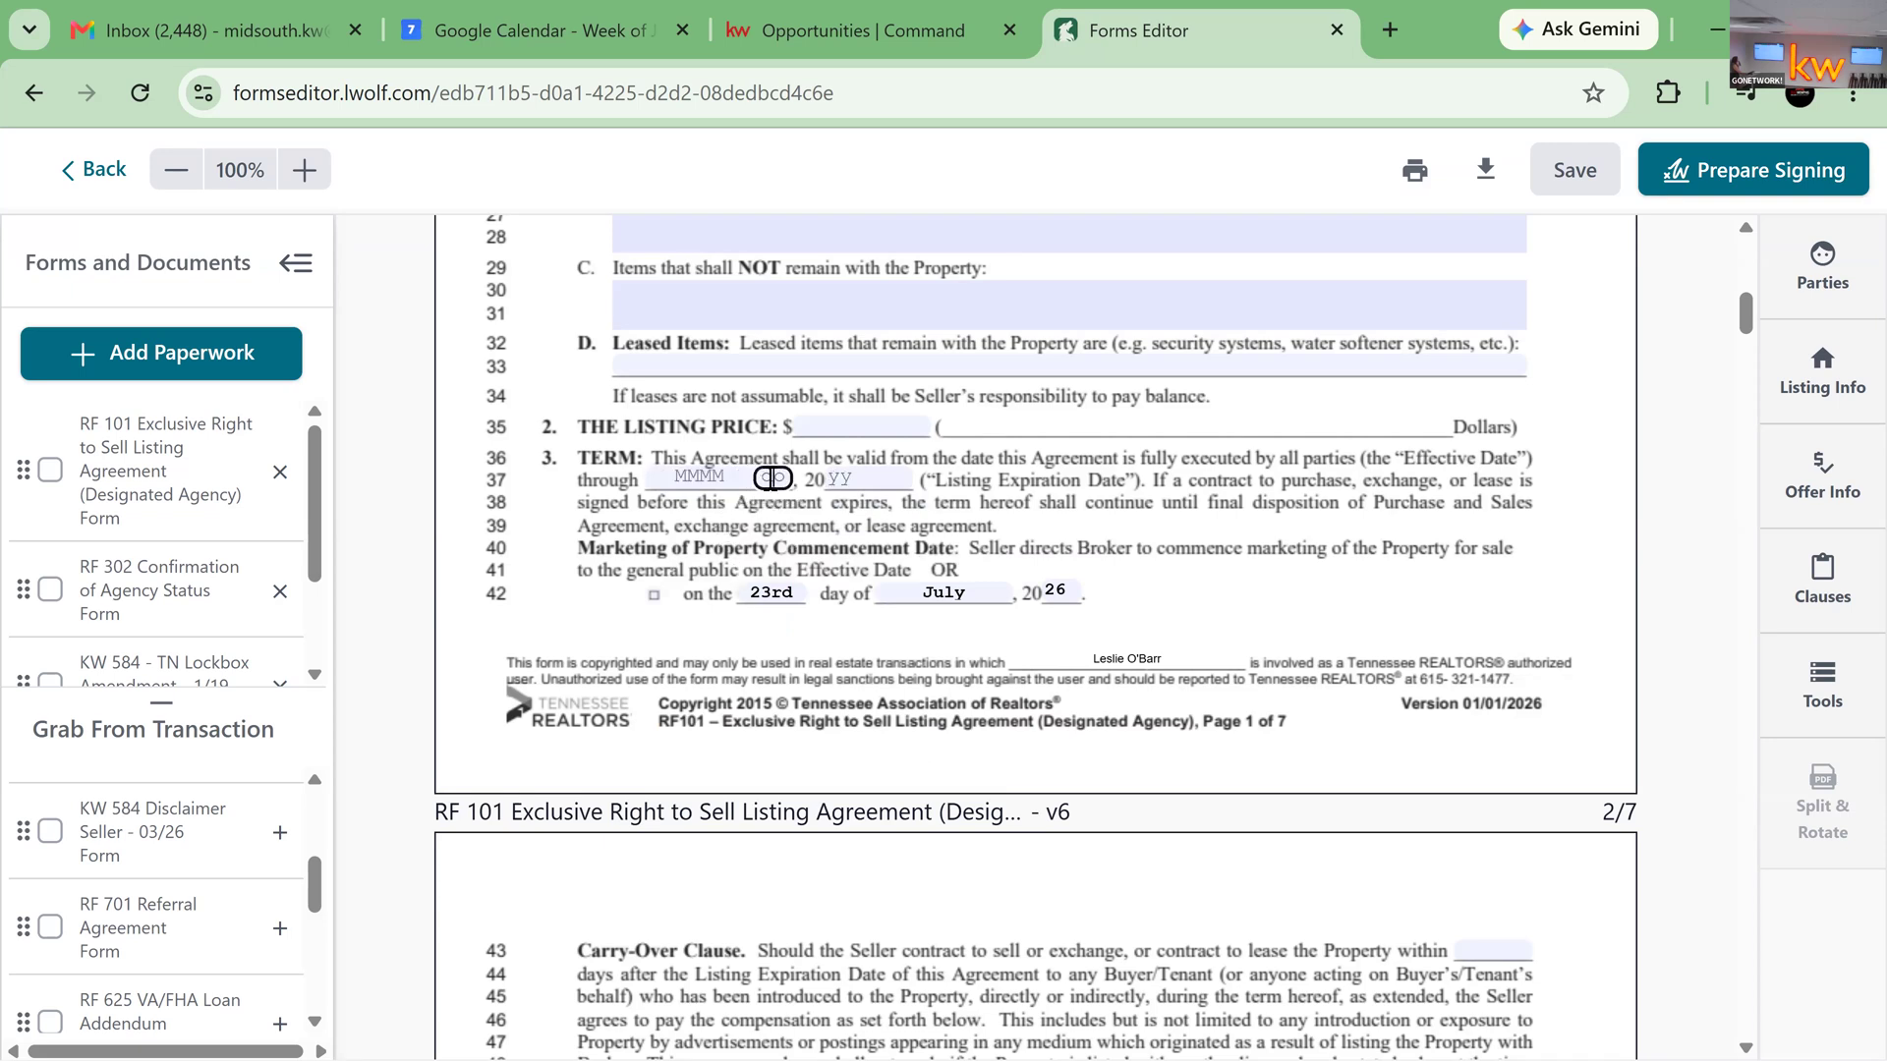
click(773, 477)
click(834, 727)
click(1419, 629)
click(1578, 169)
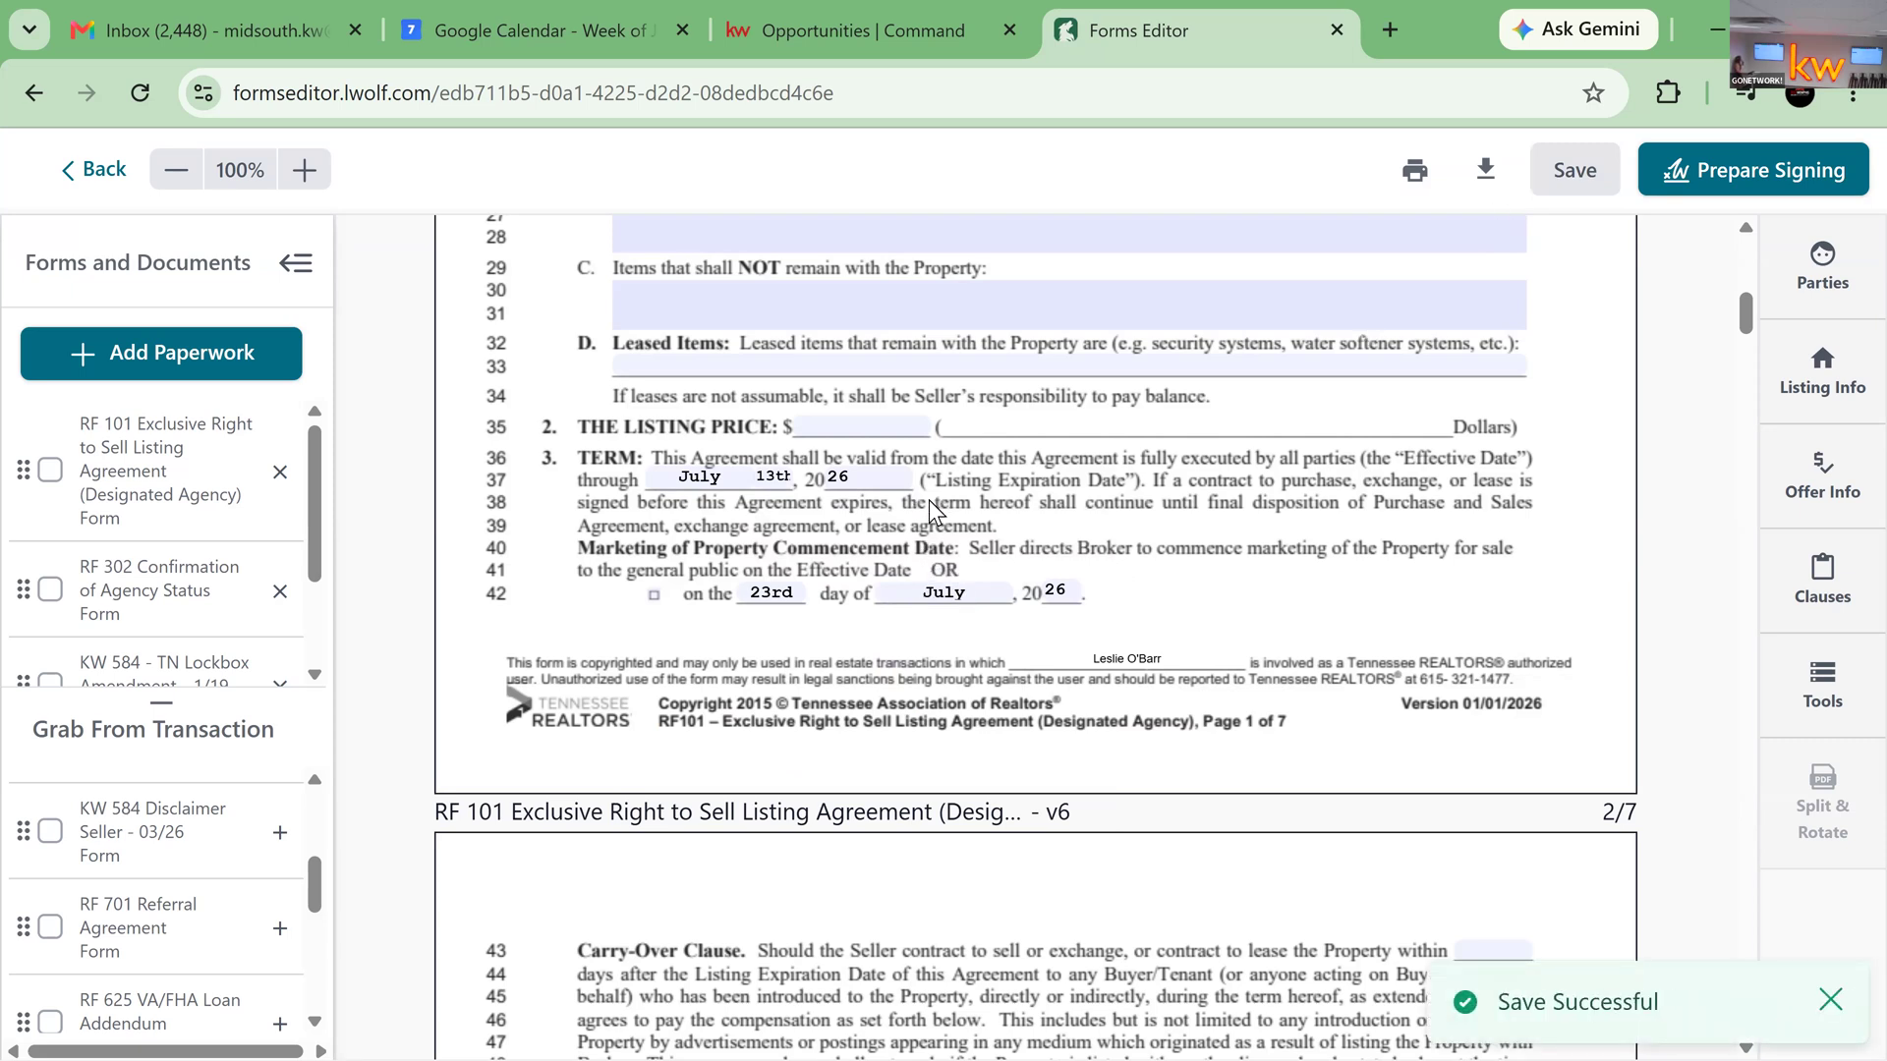
scroll(1146, 466, up, 2)
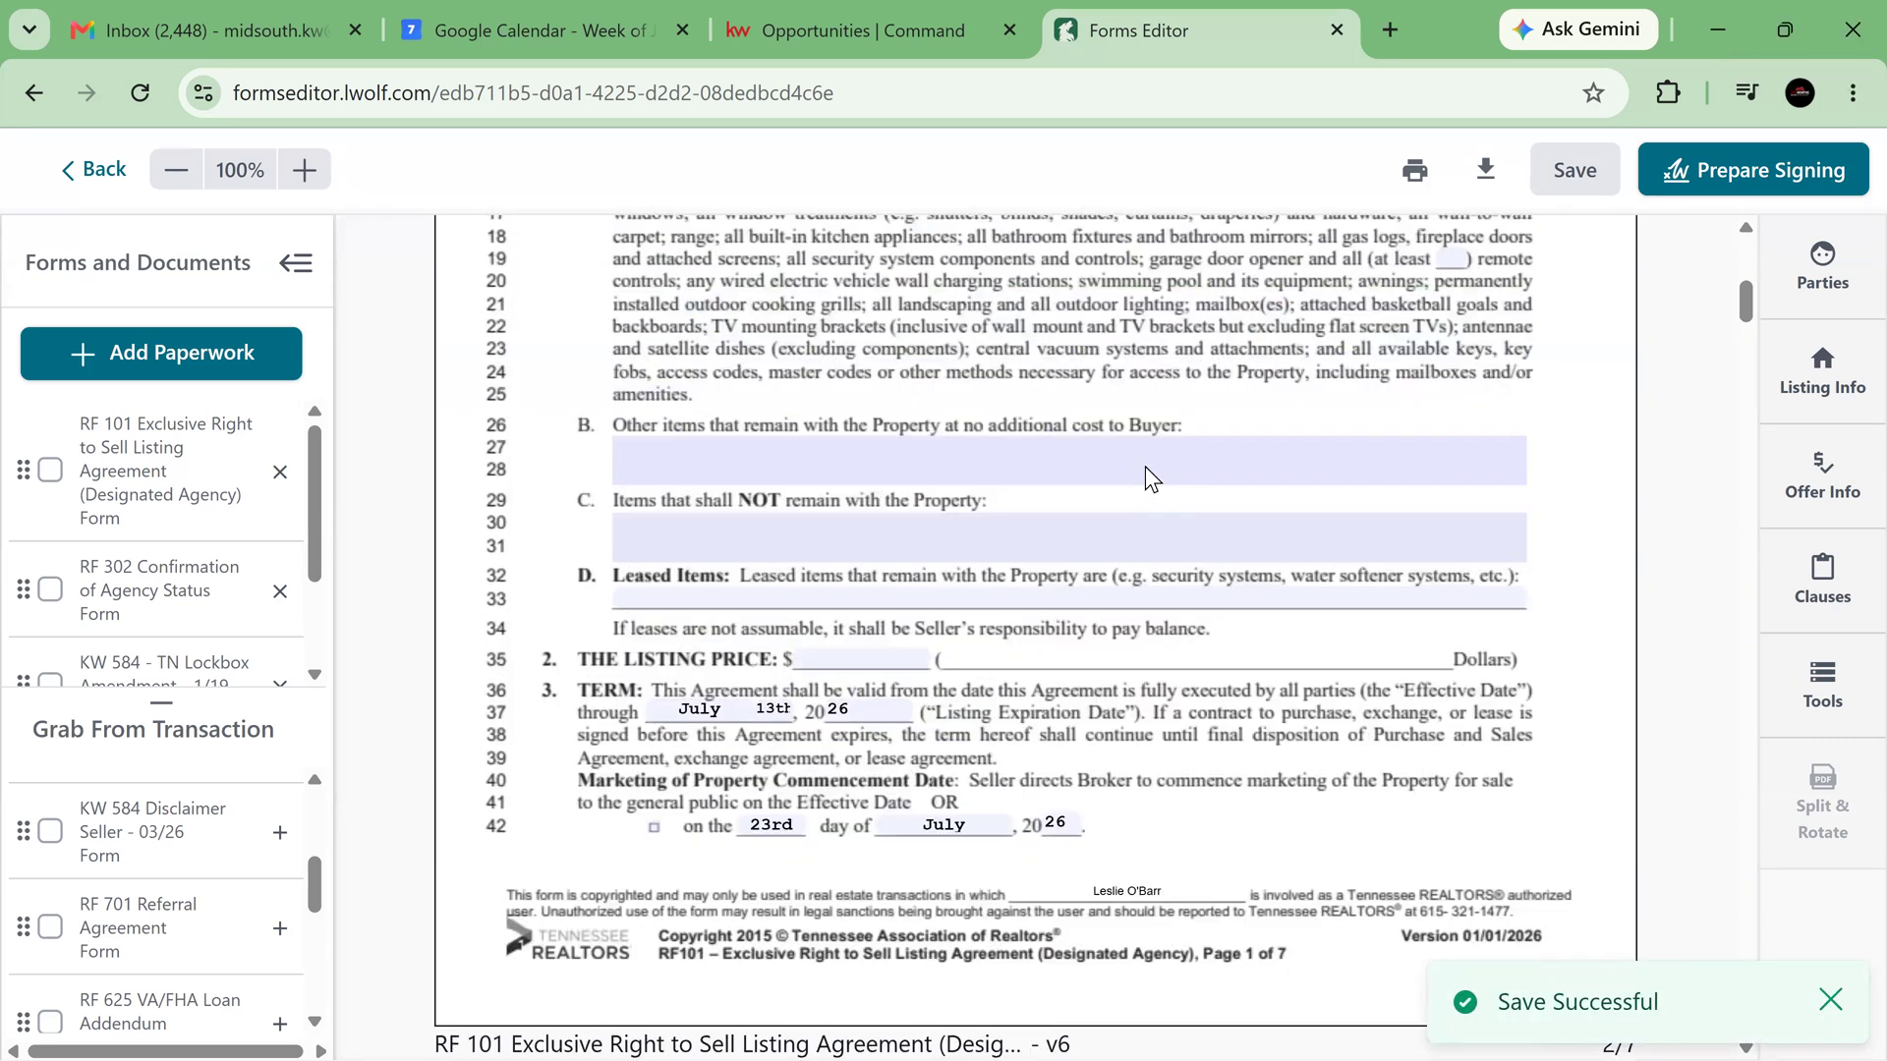
scroll(1137, 536, down, 1)
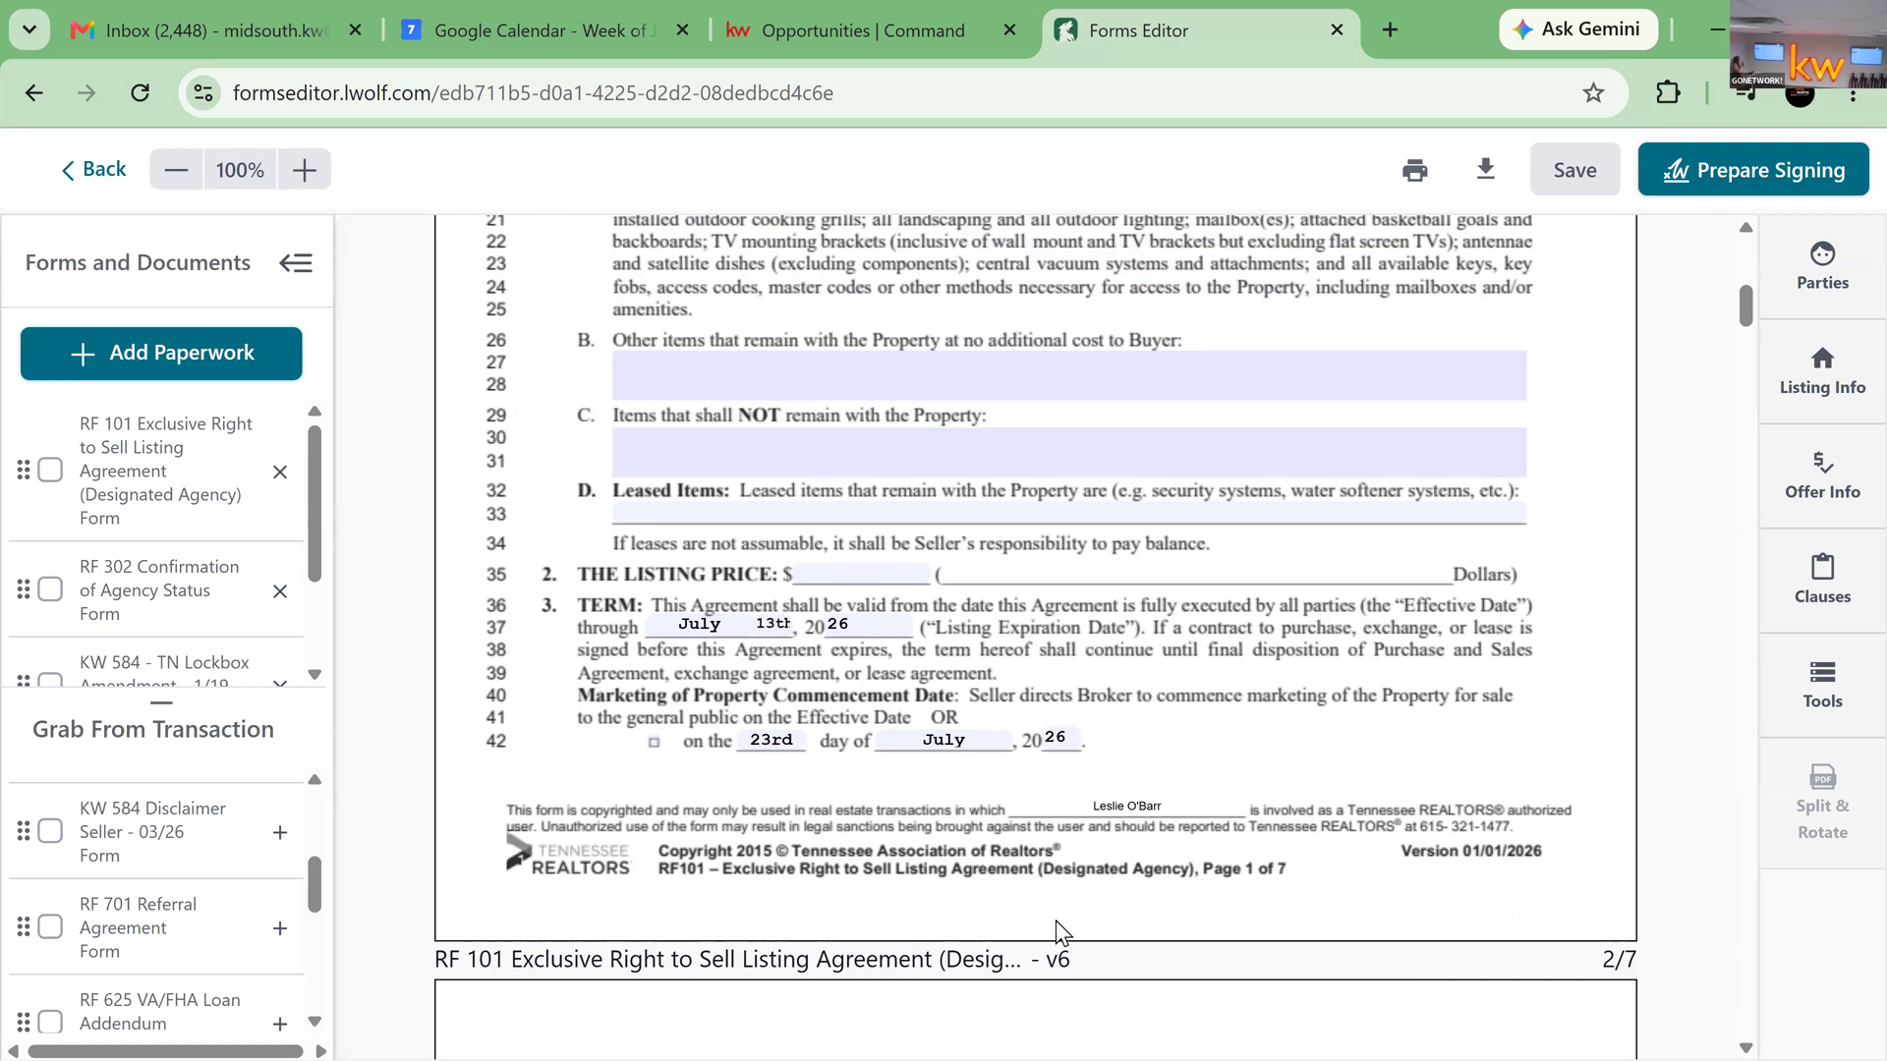
scroll(1159, 725, up, 2)
scroll(1326, 592, down, 20)
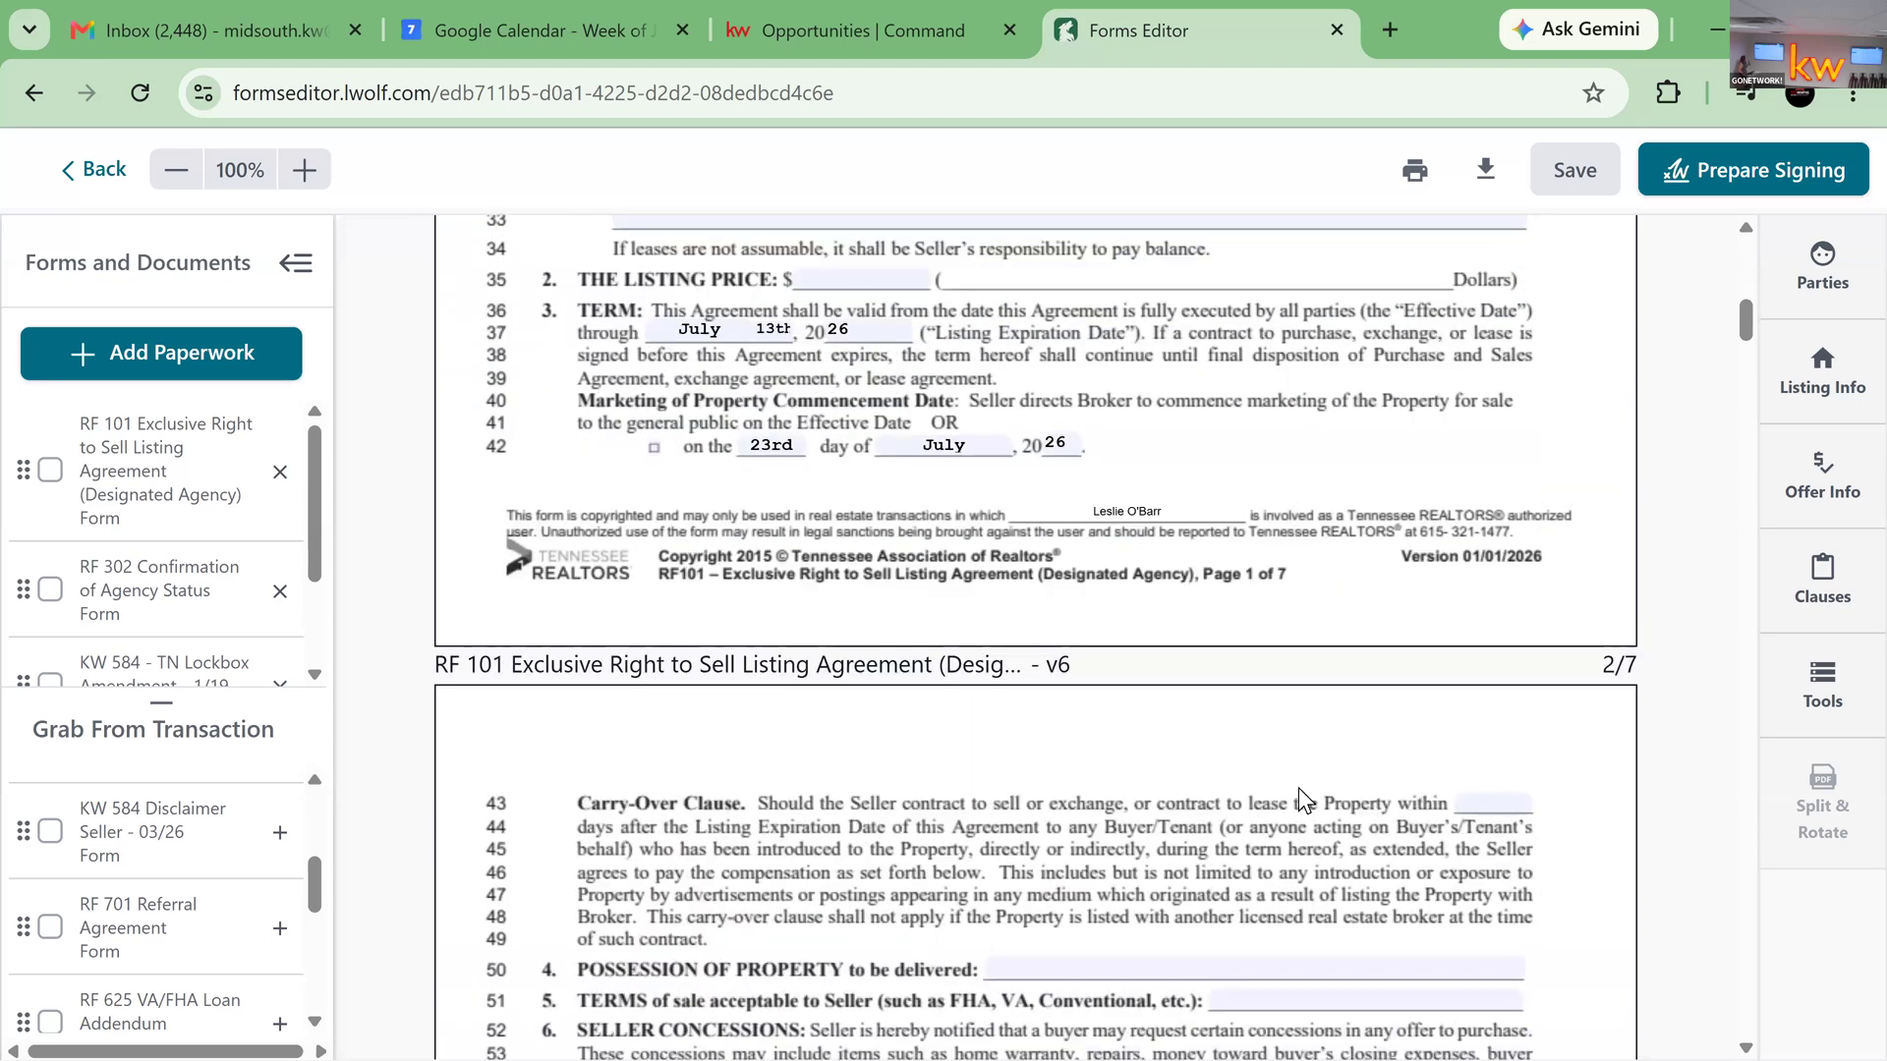
scroll(1341, 732, down, 20)
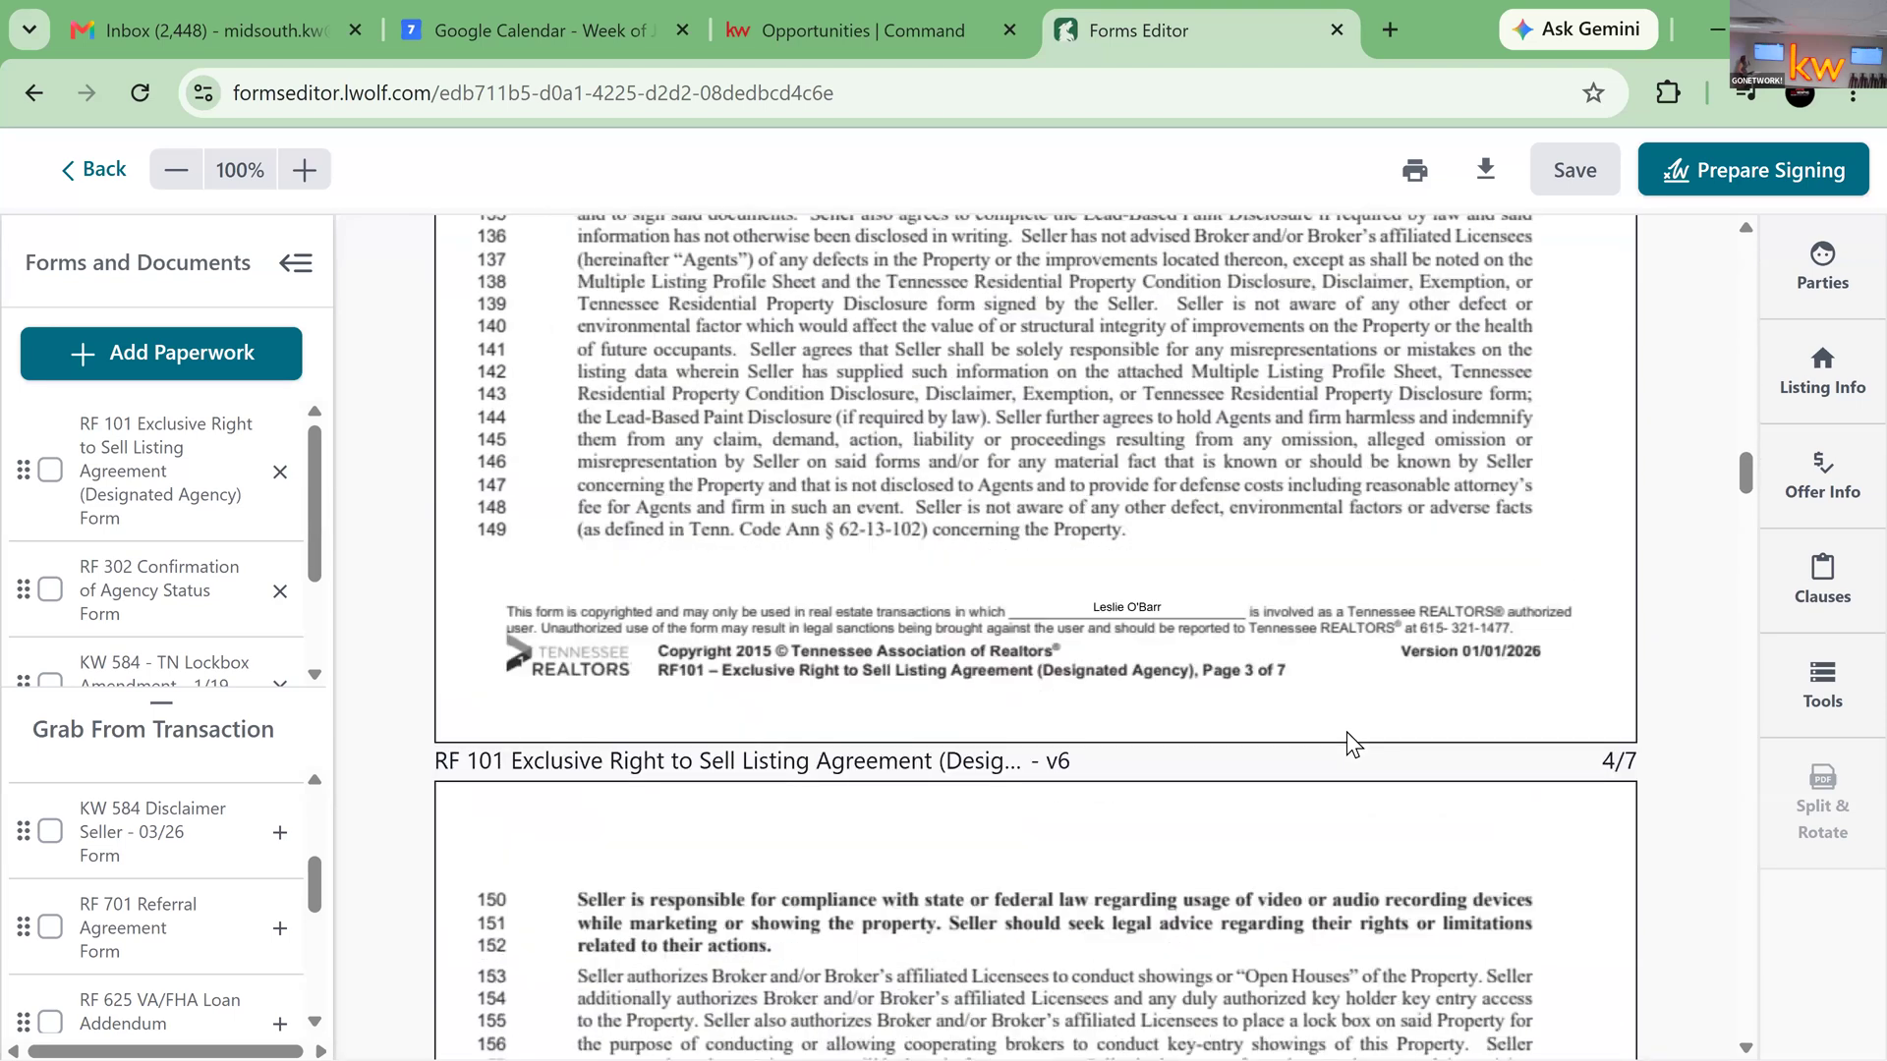
scroll(1315, 664, down, 20)
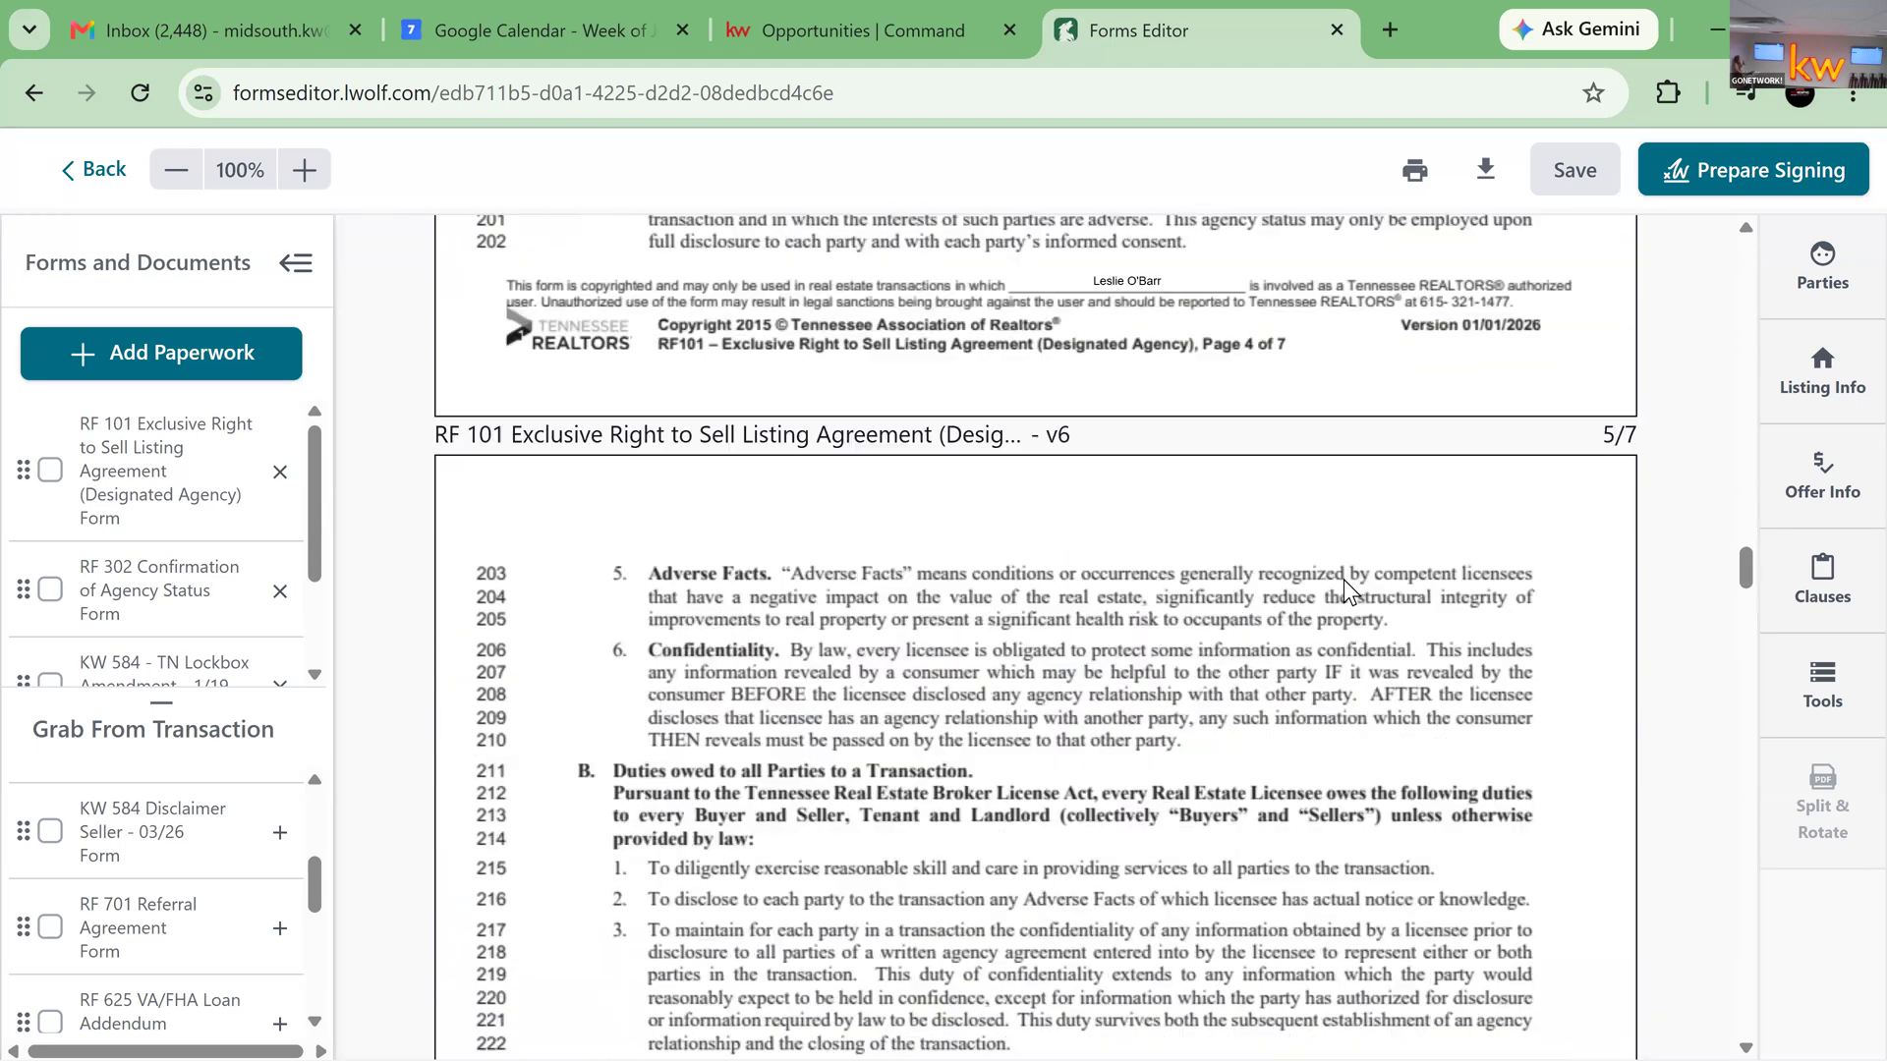
scroll(859, 717, down, 20)
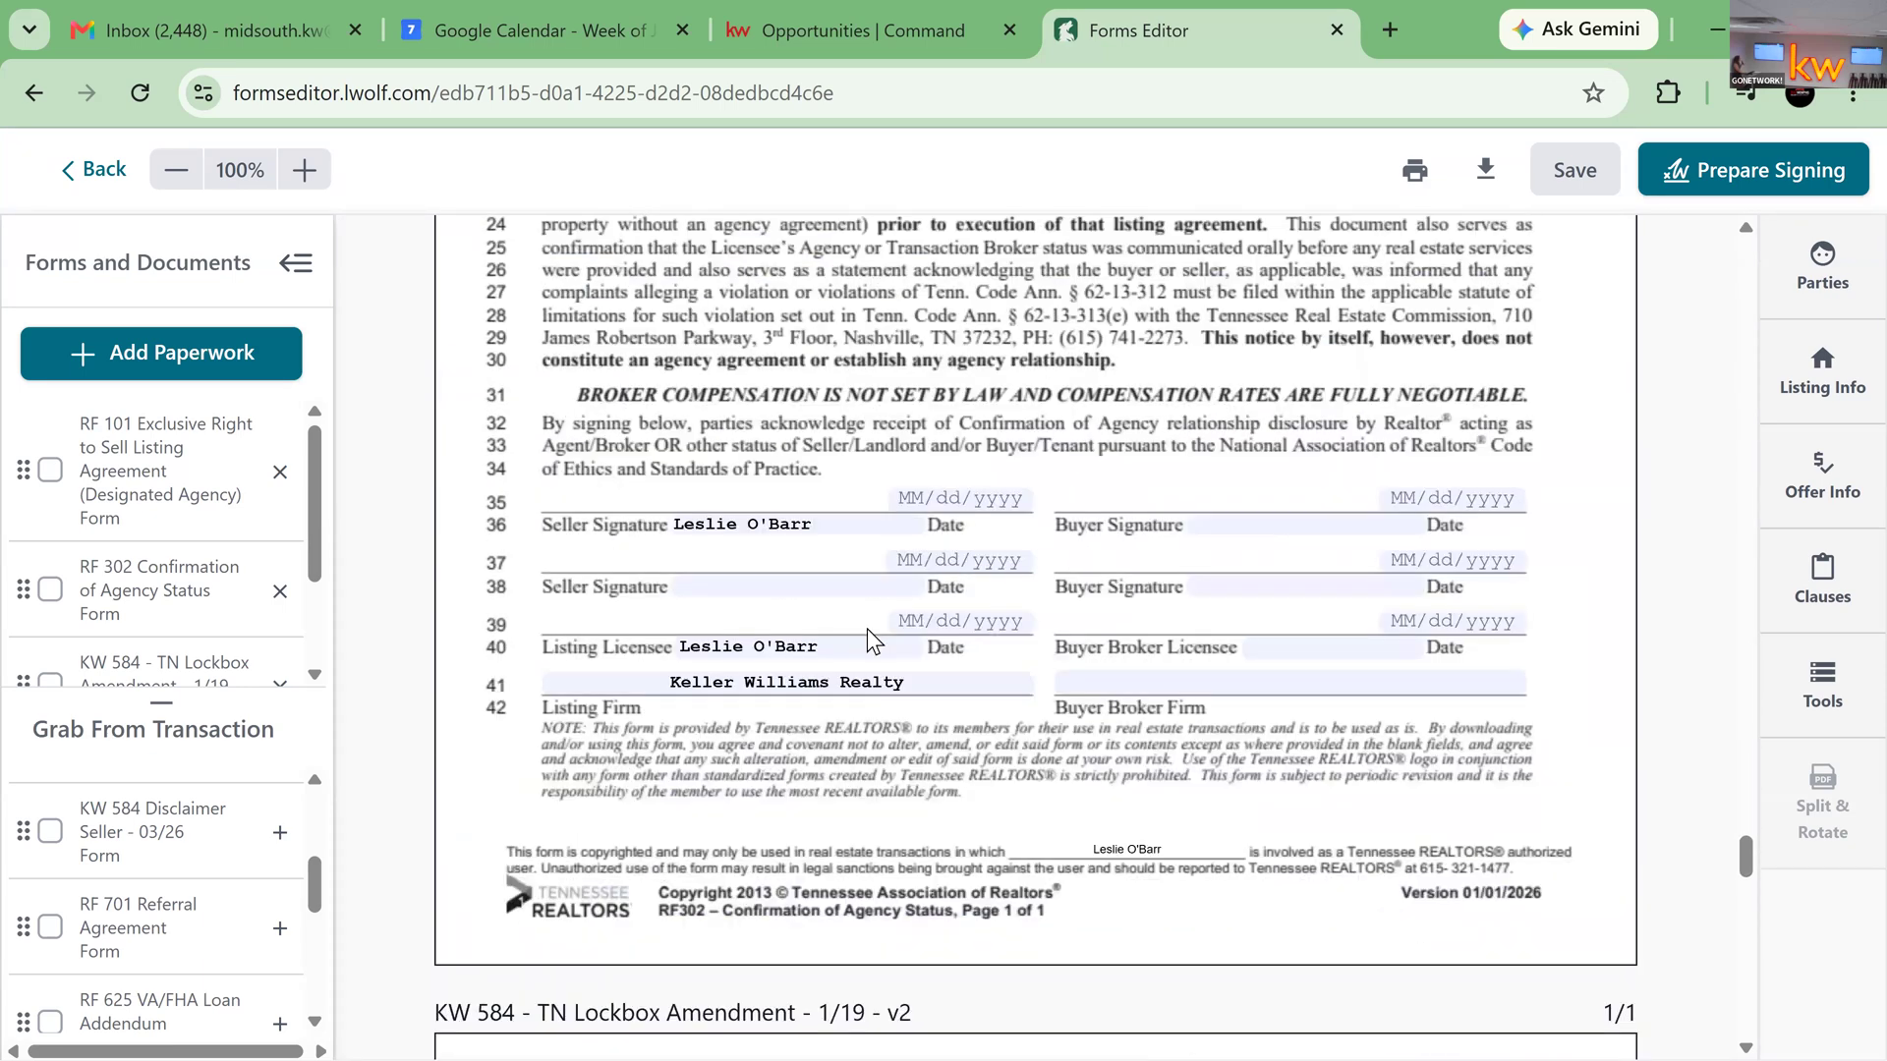
scroll(866, 629, down, 15)
scroll(902, 692, down, 10)
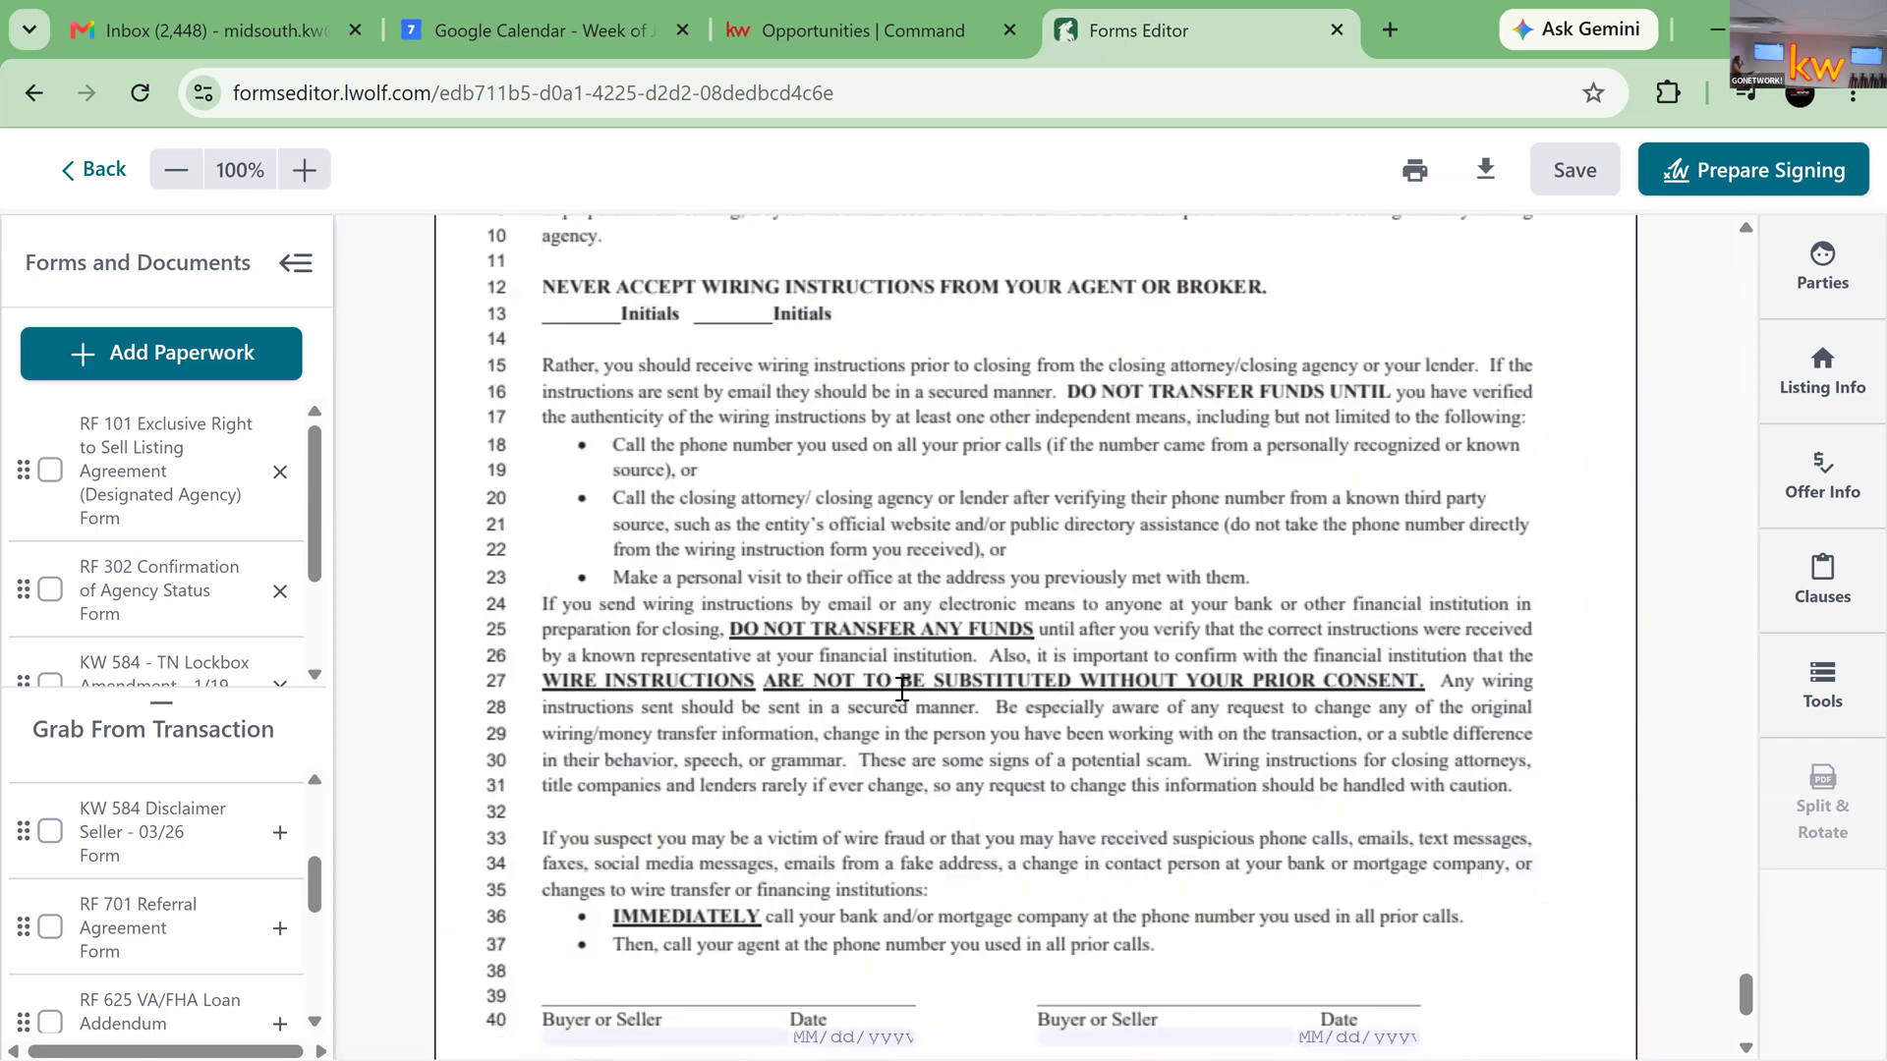
scroll(1064, 693, up, 6)
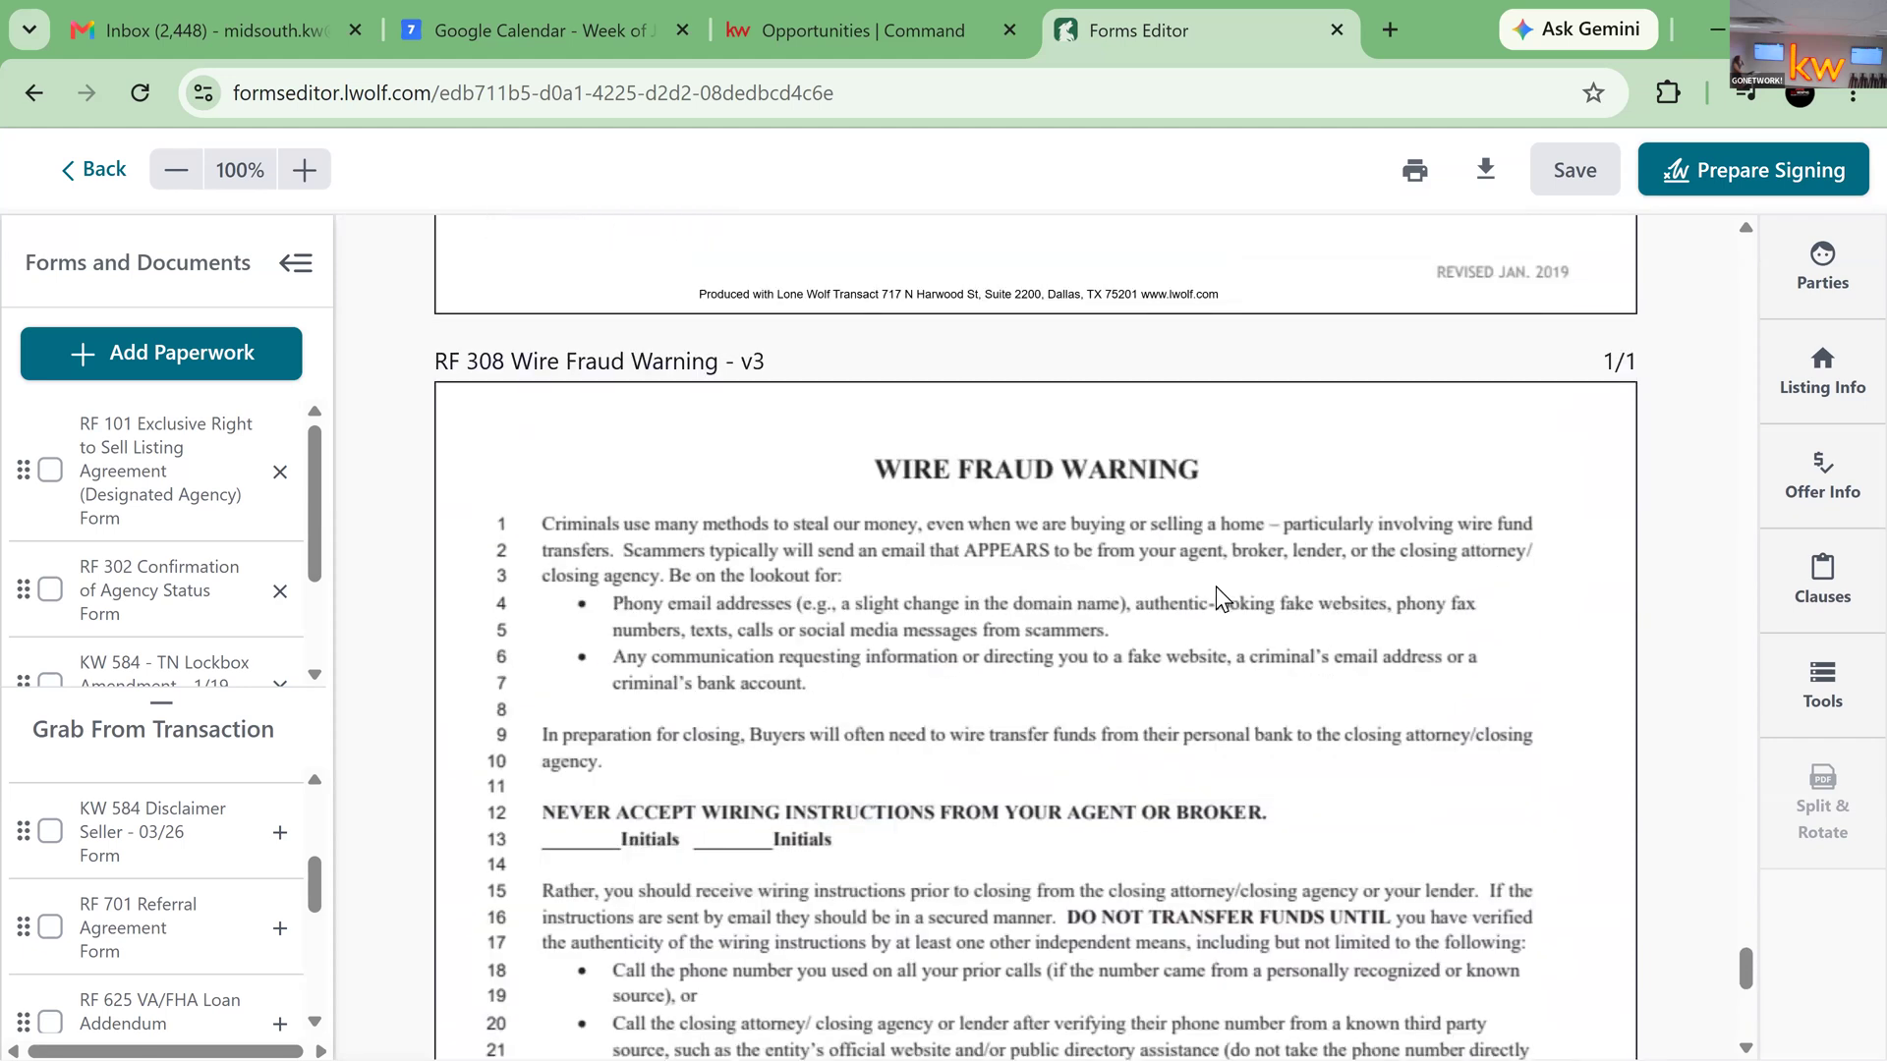
scroll(1216, 586, down, 5)
- Prepare a signing named 'Listing docs' with Listed as the return folder and create it
click(1793, 171)
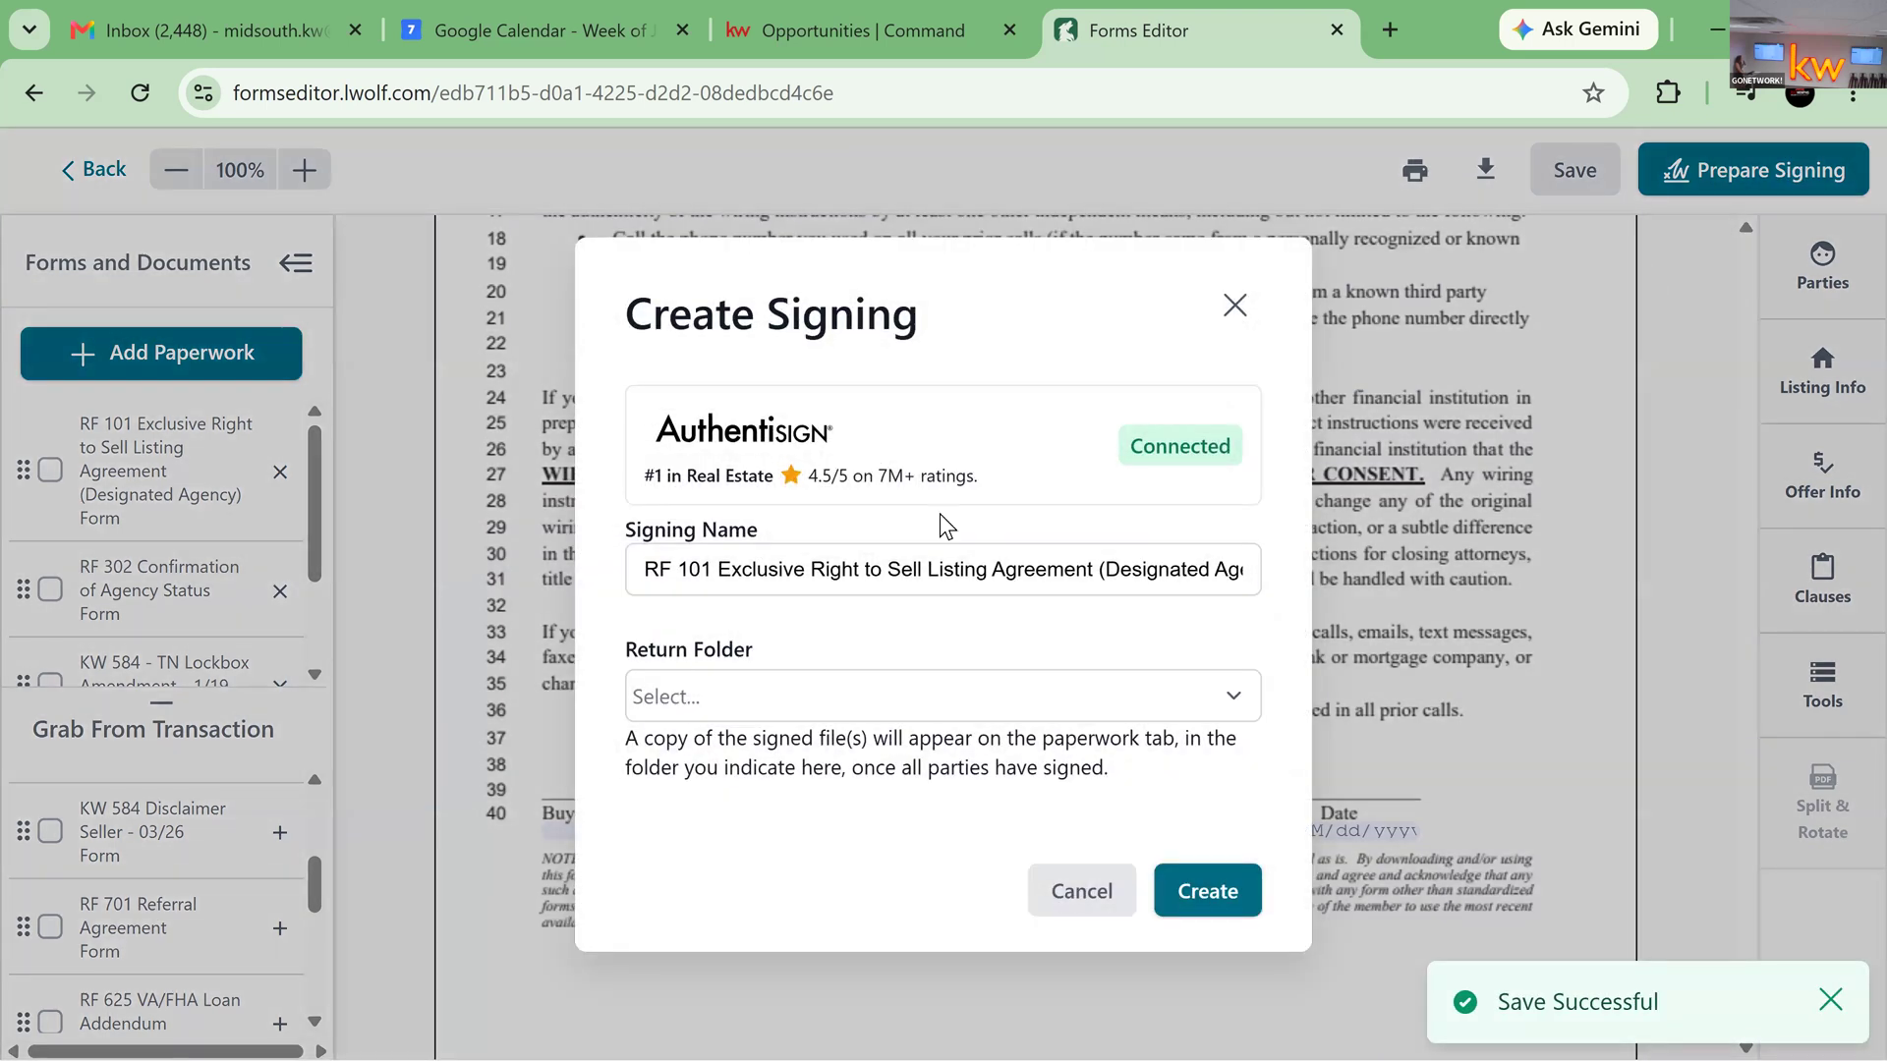
click(879, 570)
key(ctrl+a)
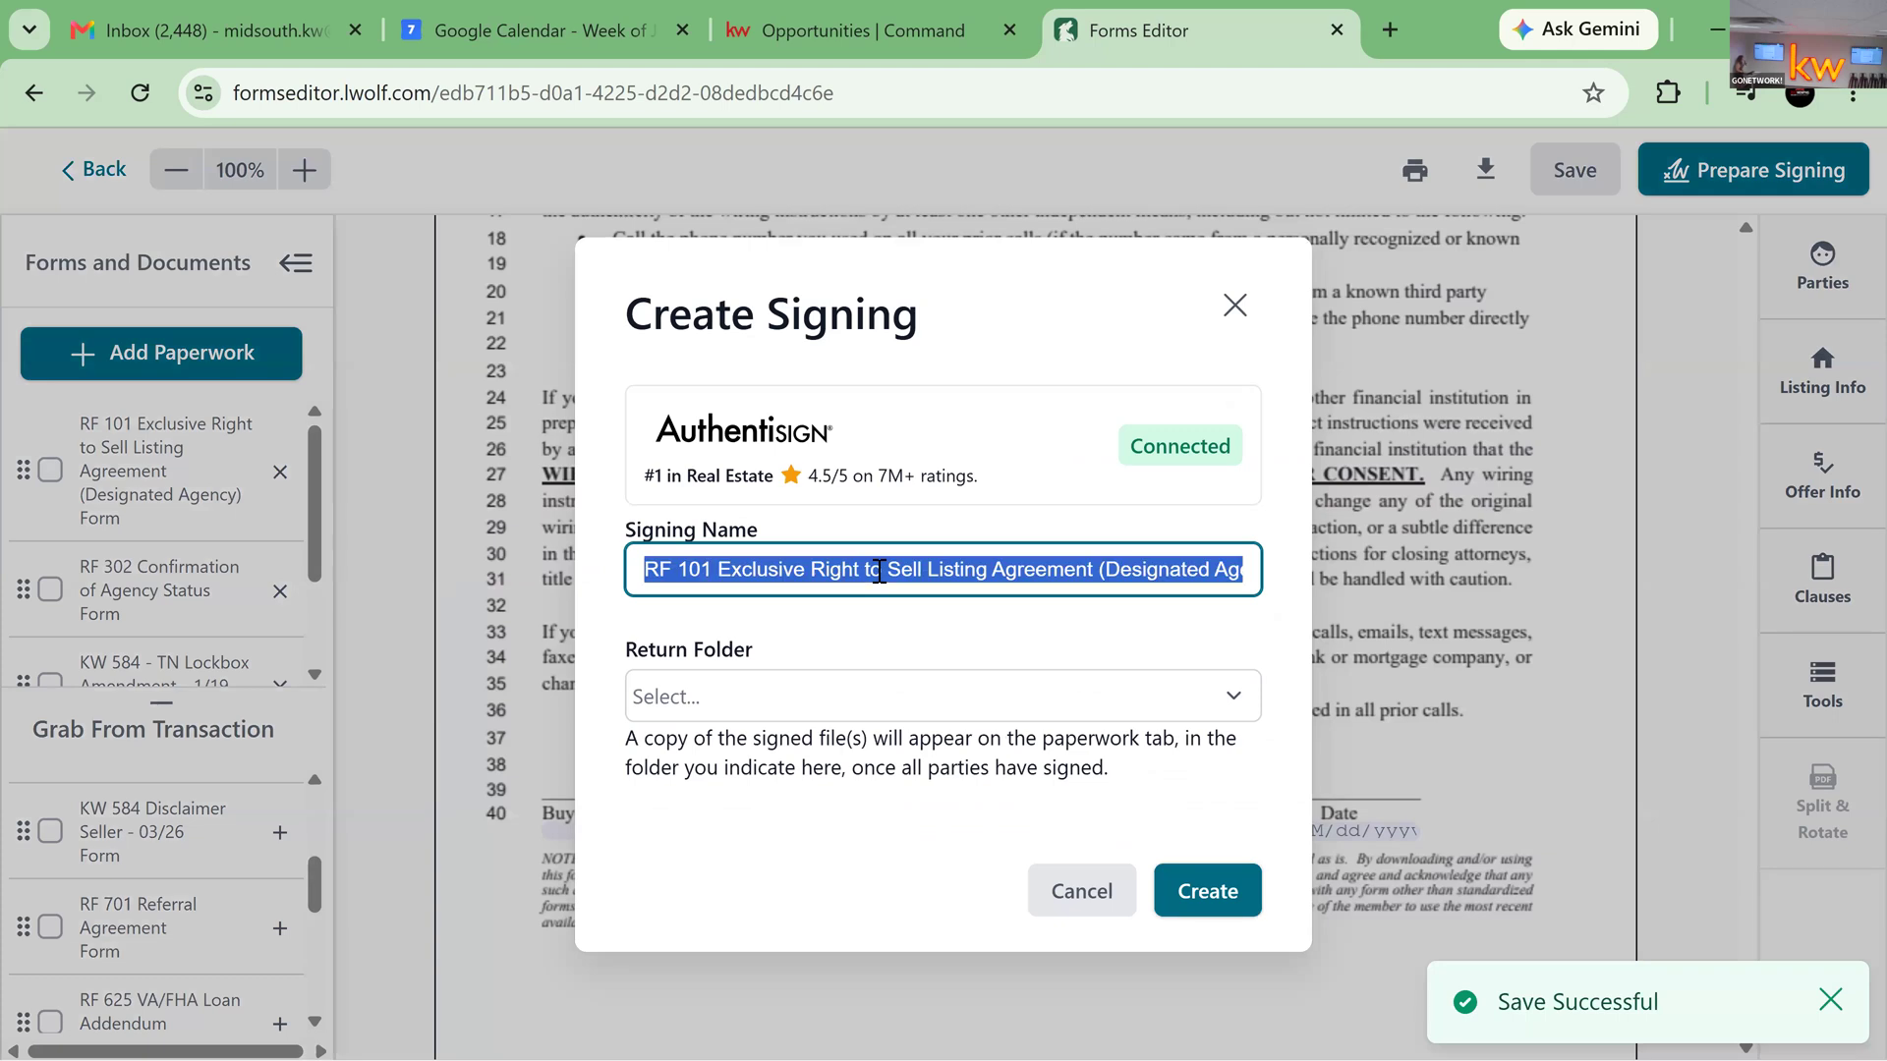
text(Listing /di)
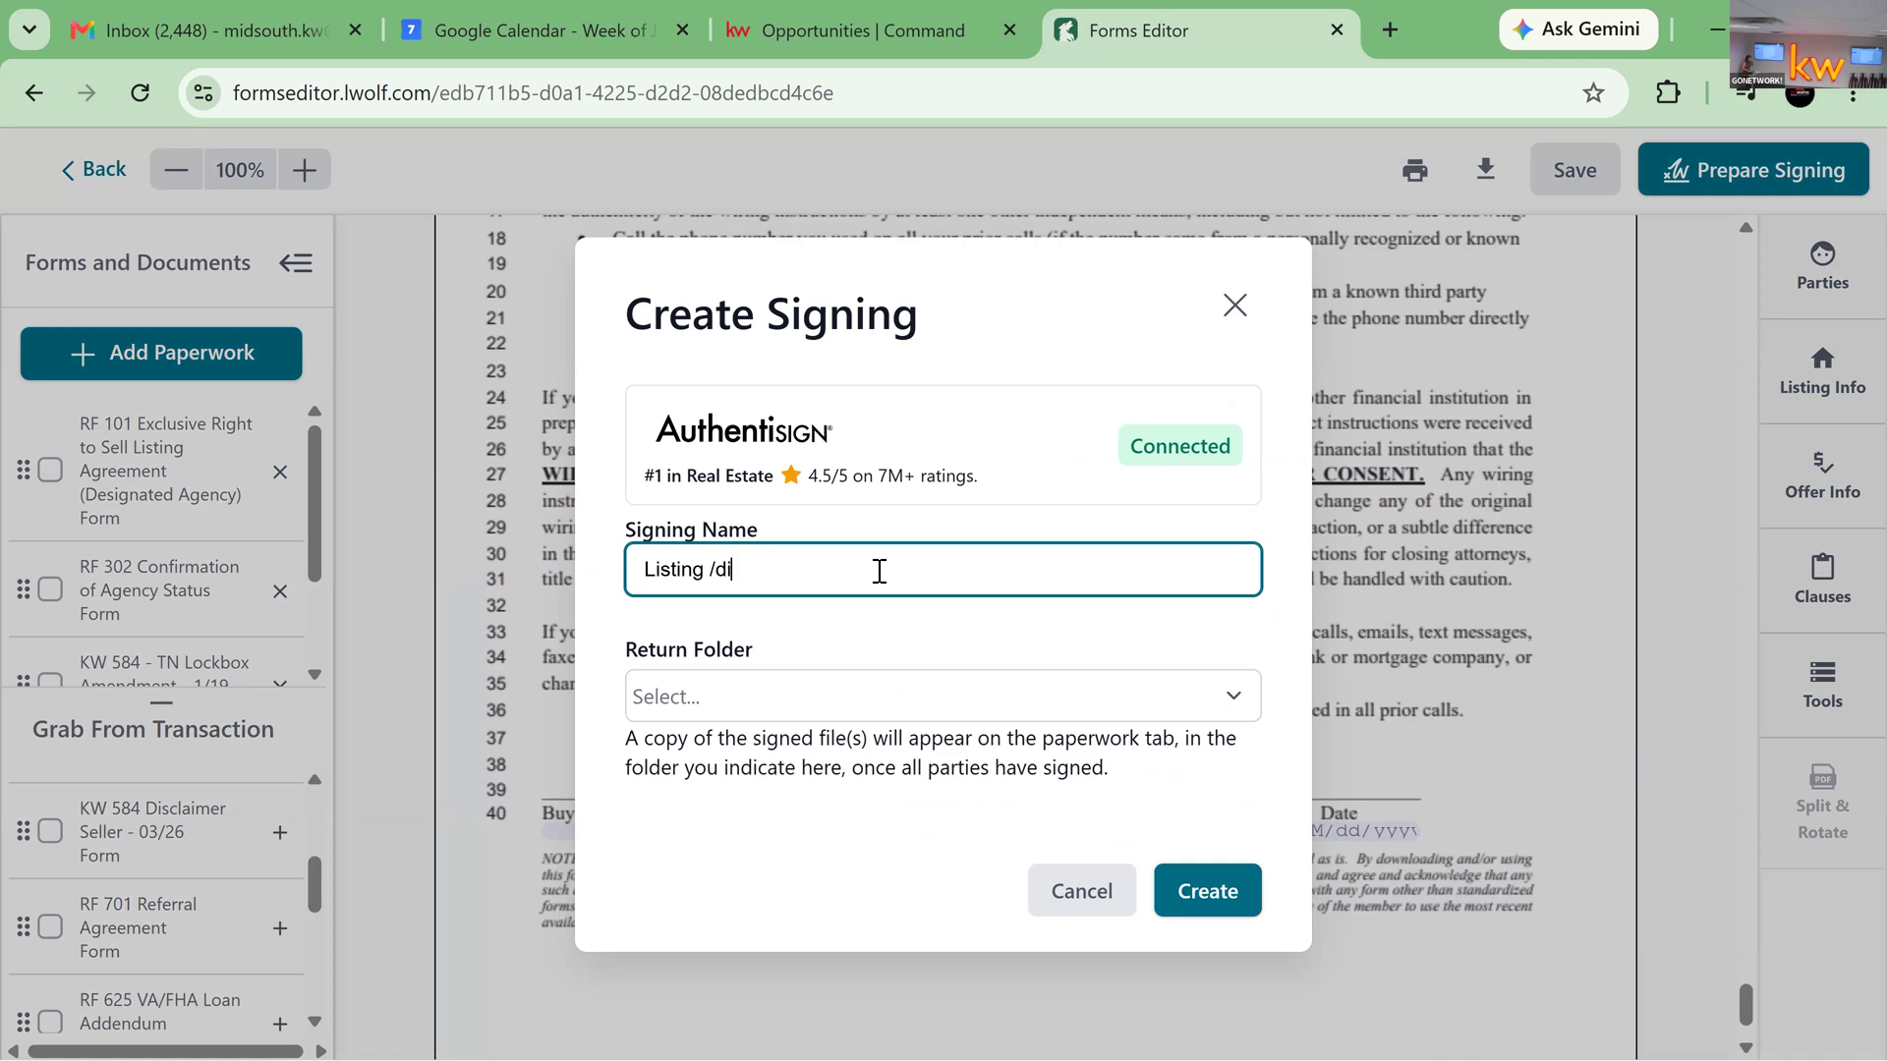
text(===)
key(BackSpace)
key(BackSpace)
key(BackSpace)
key(BackSpace)
key(BackSpace)
text(docs)
click(983, 702)
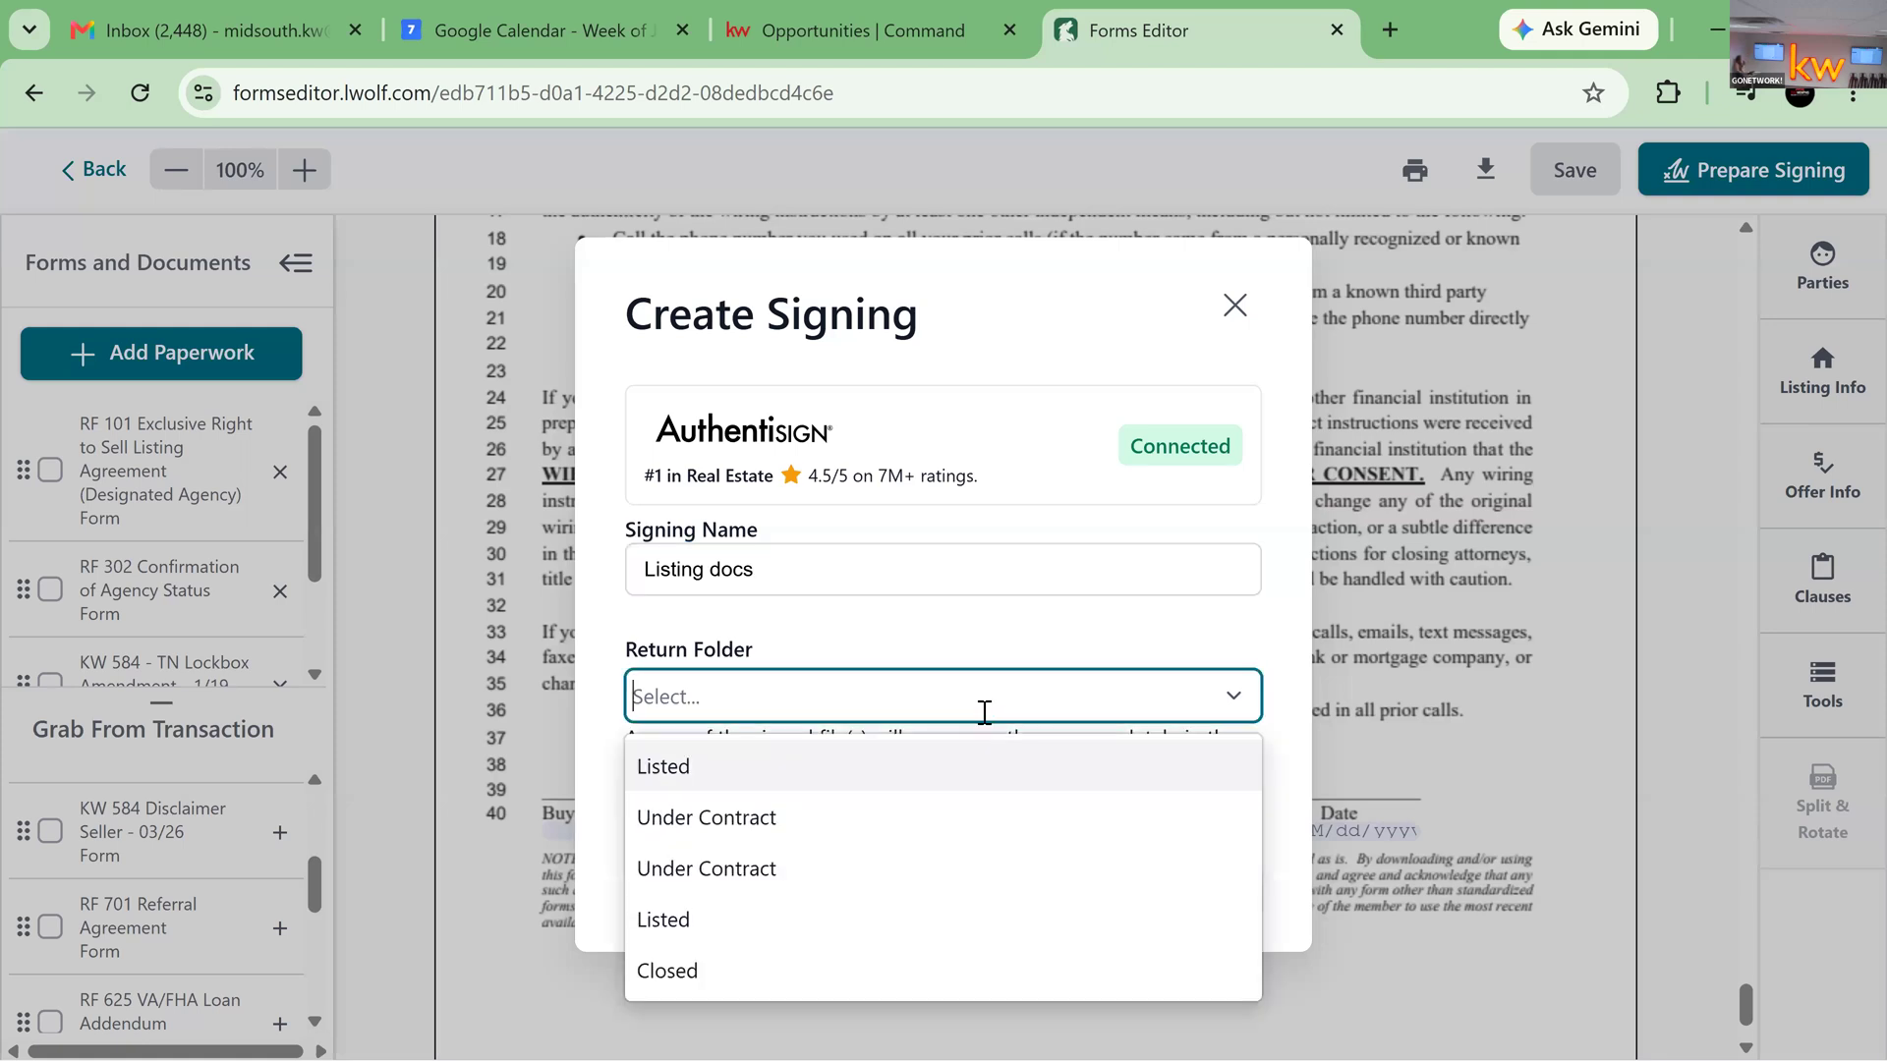
click(792, 773)
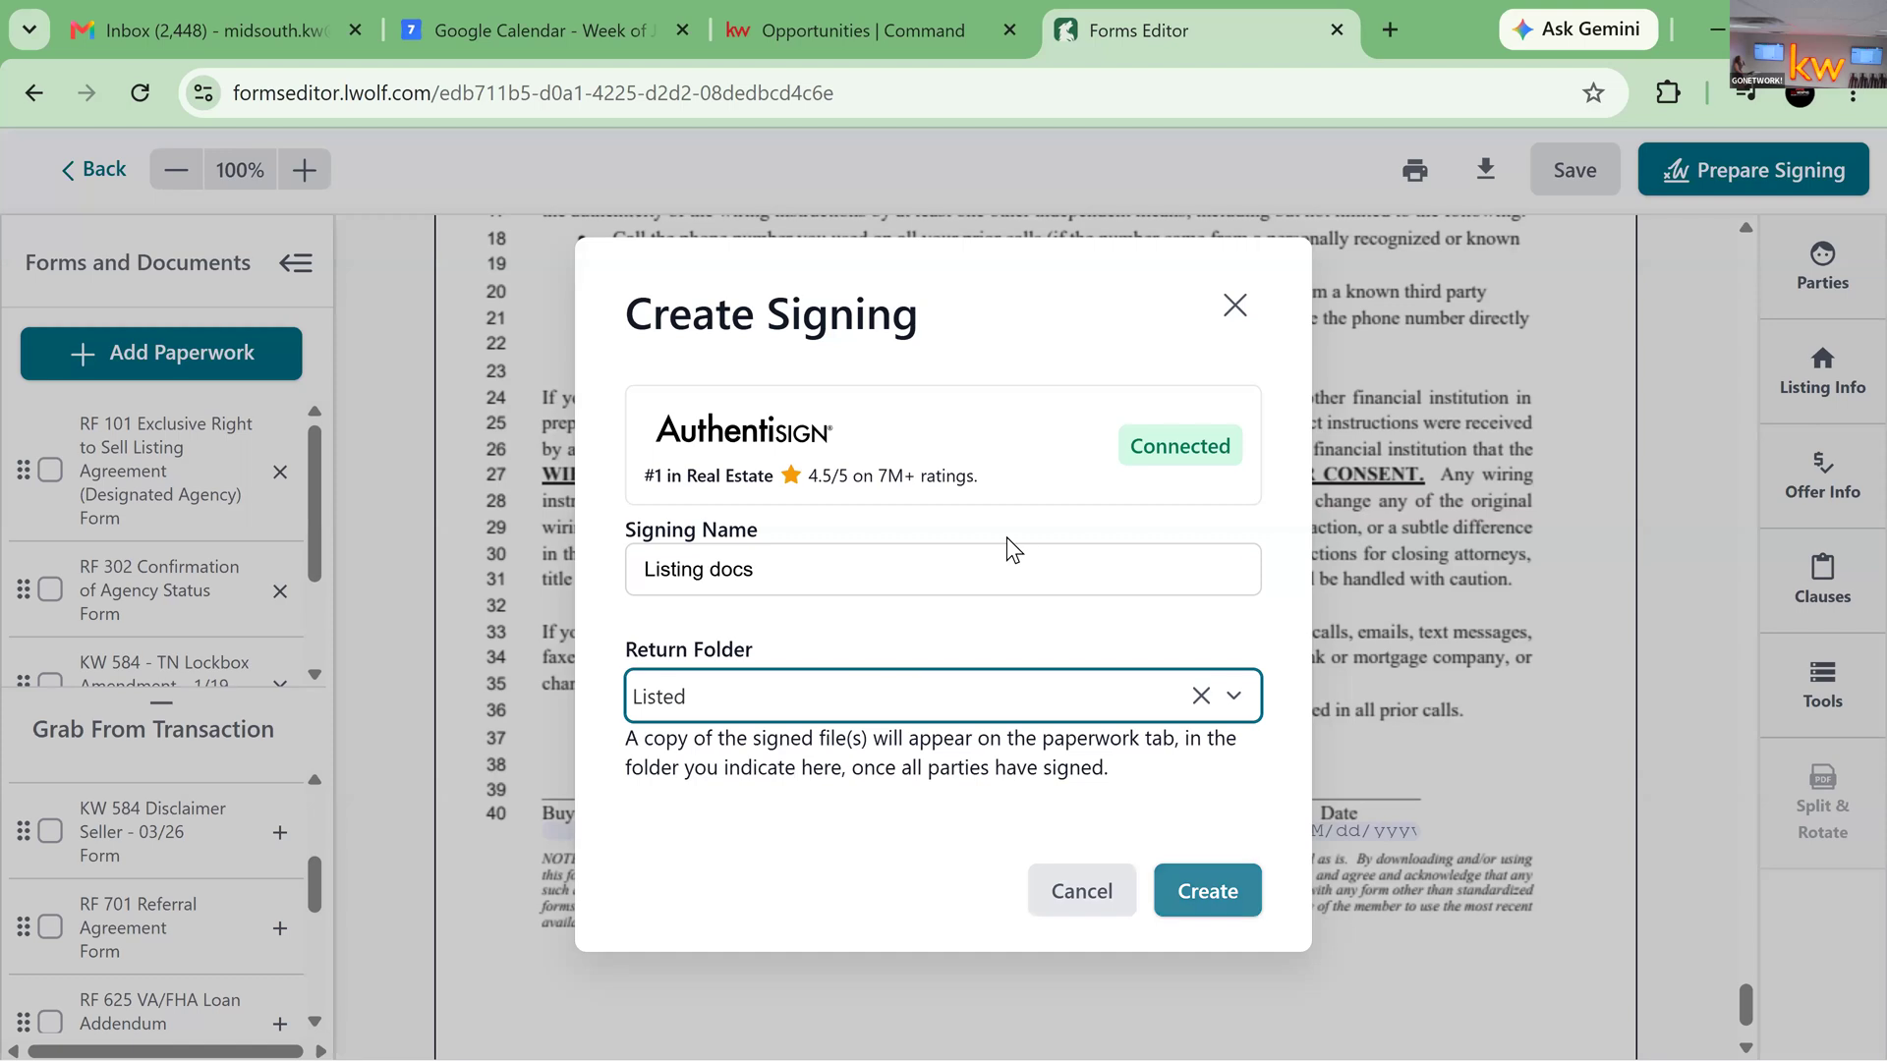
click(1182, 891)
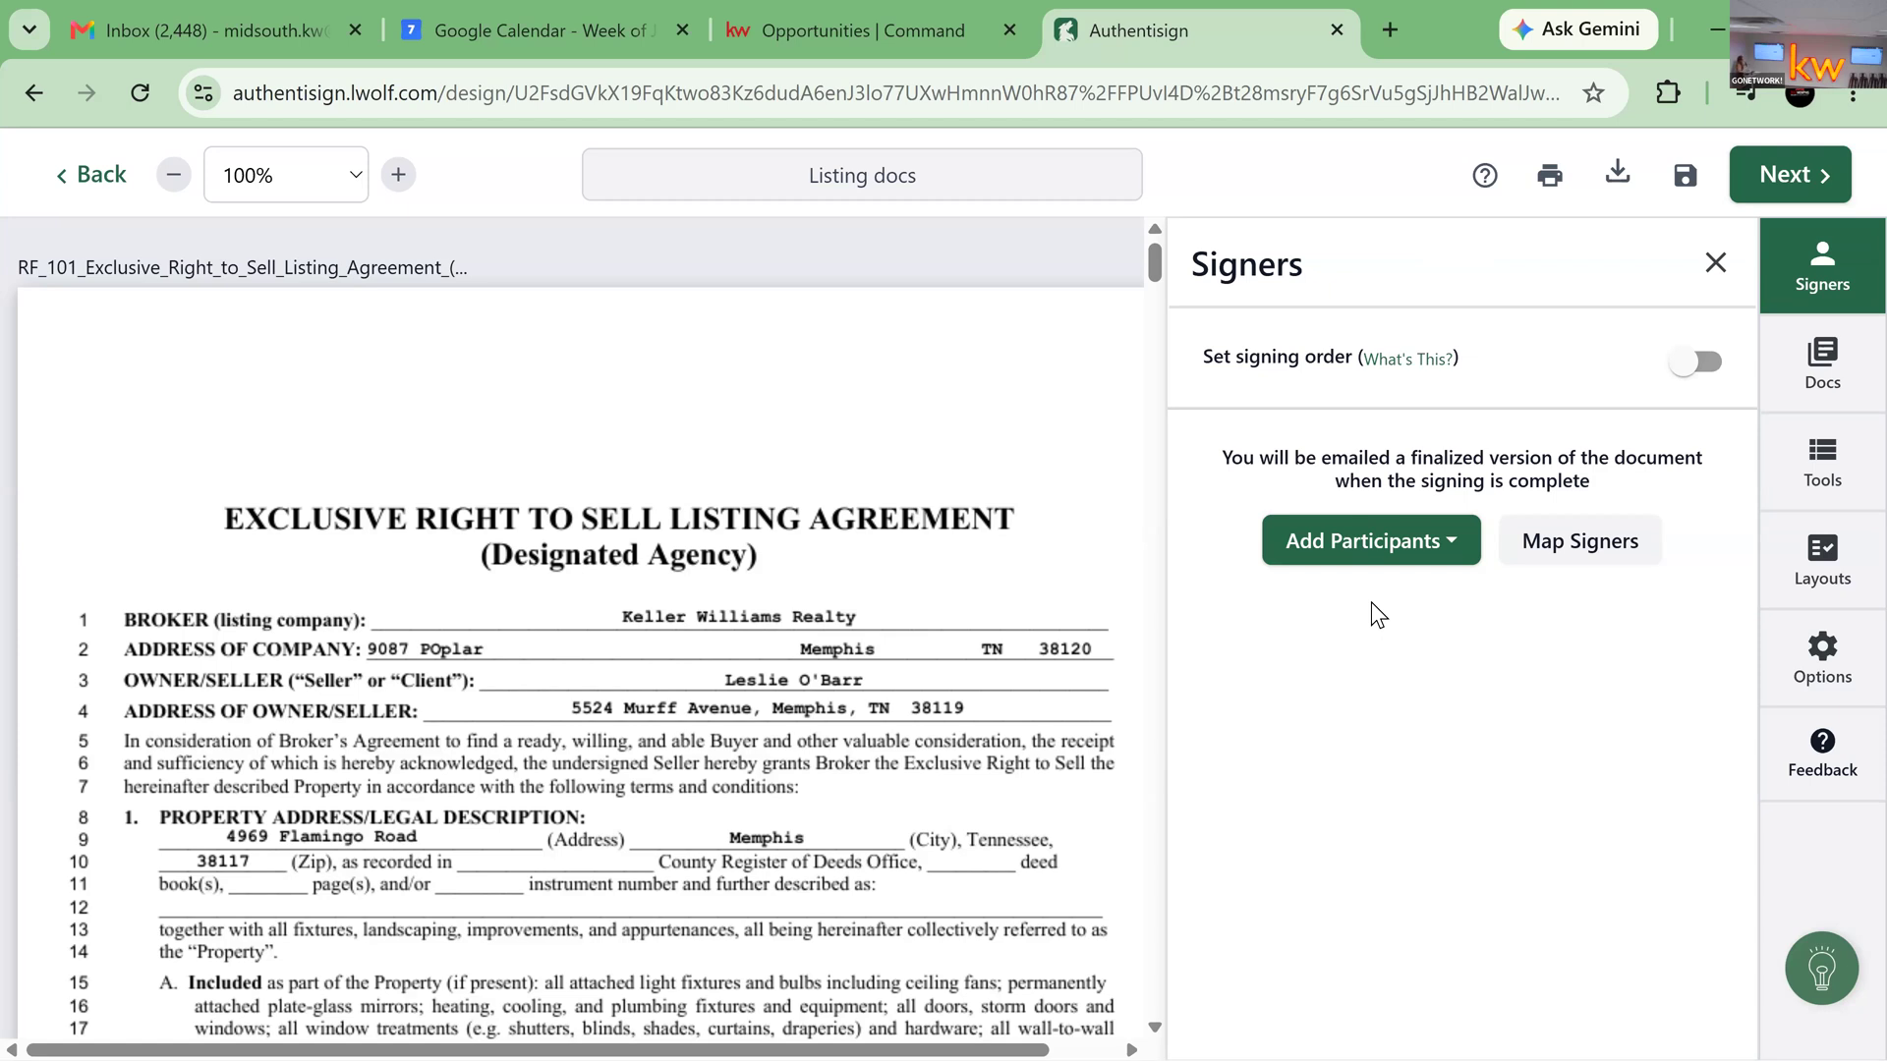
- Select the seller and listing agent from the transaction's participants
click(1369, 556)
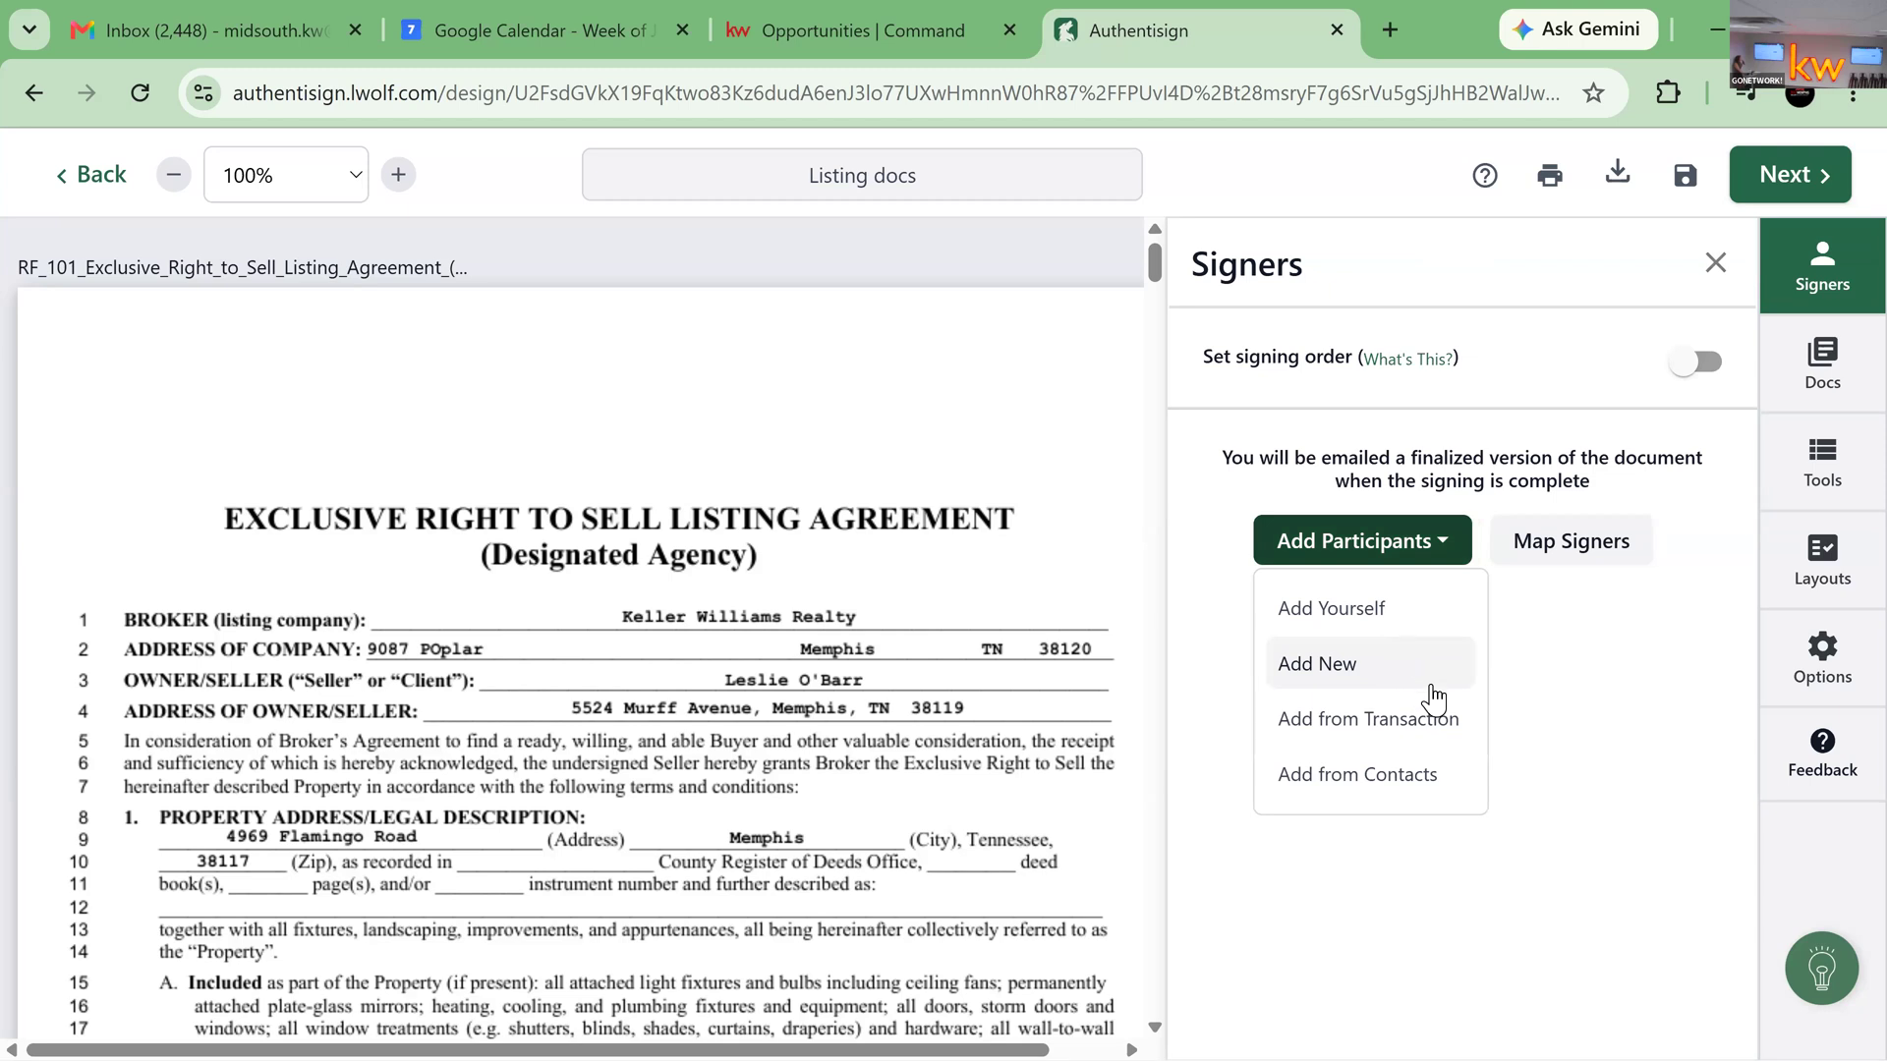
click(1359, 735)
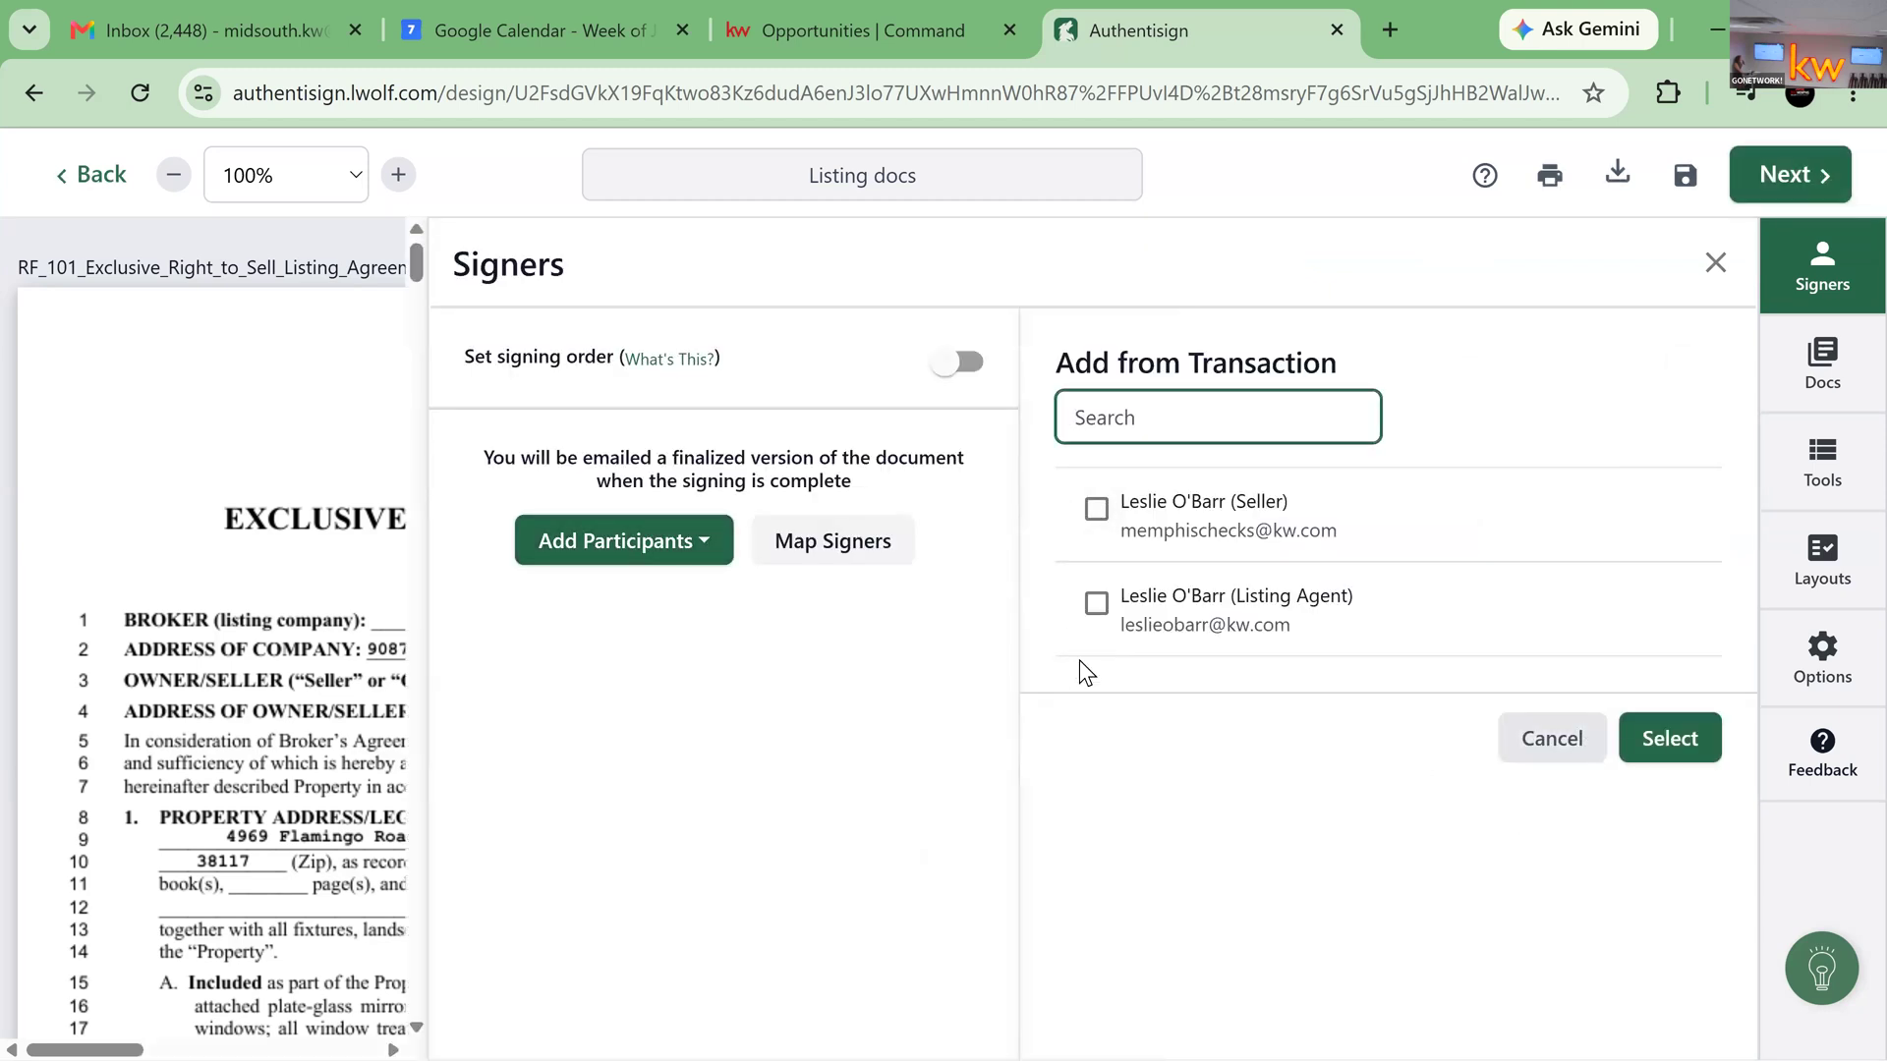
click(1096, 509)
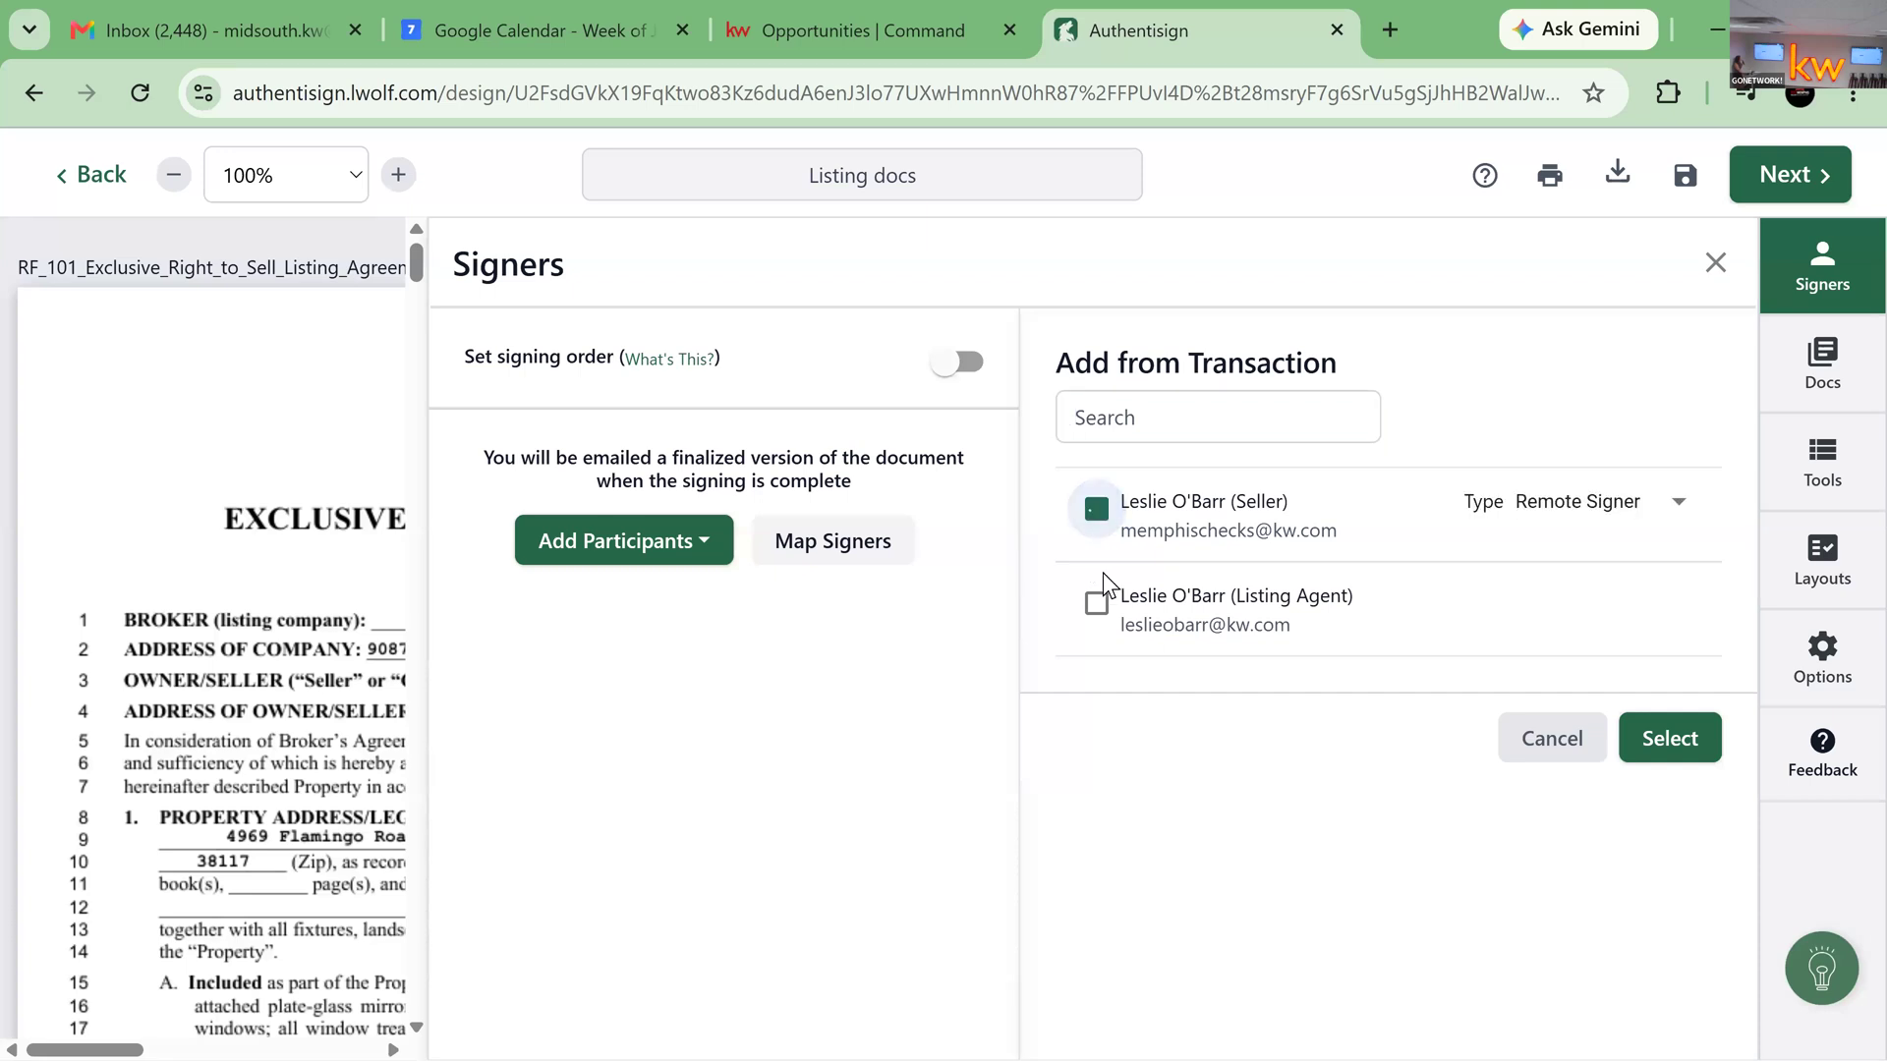
click(1096, 603)
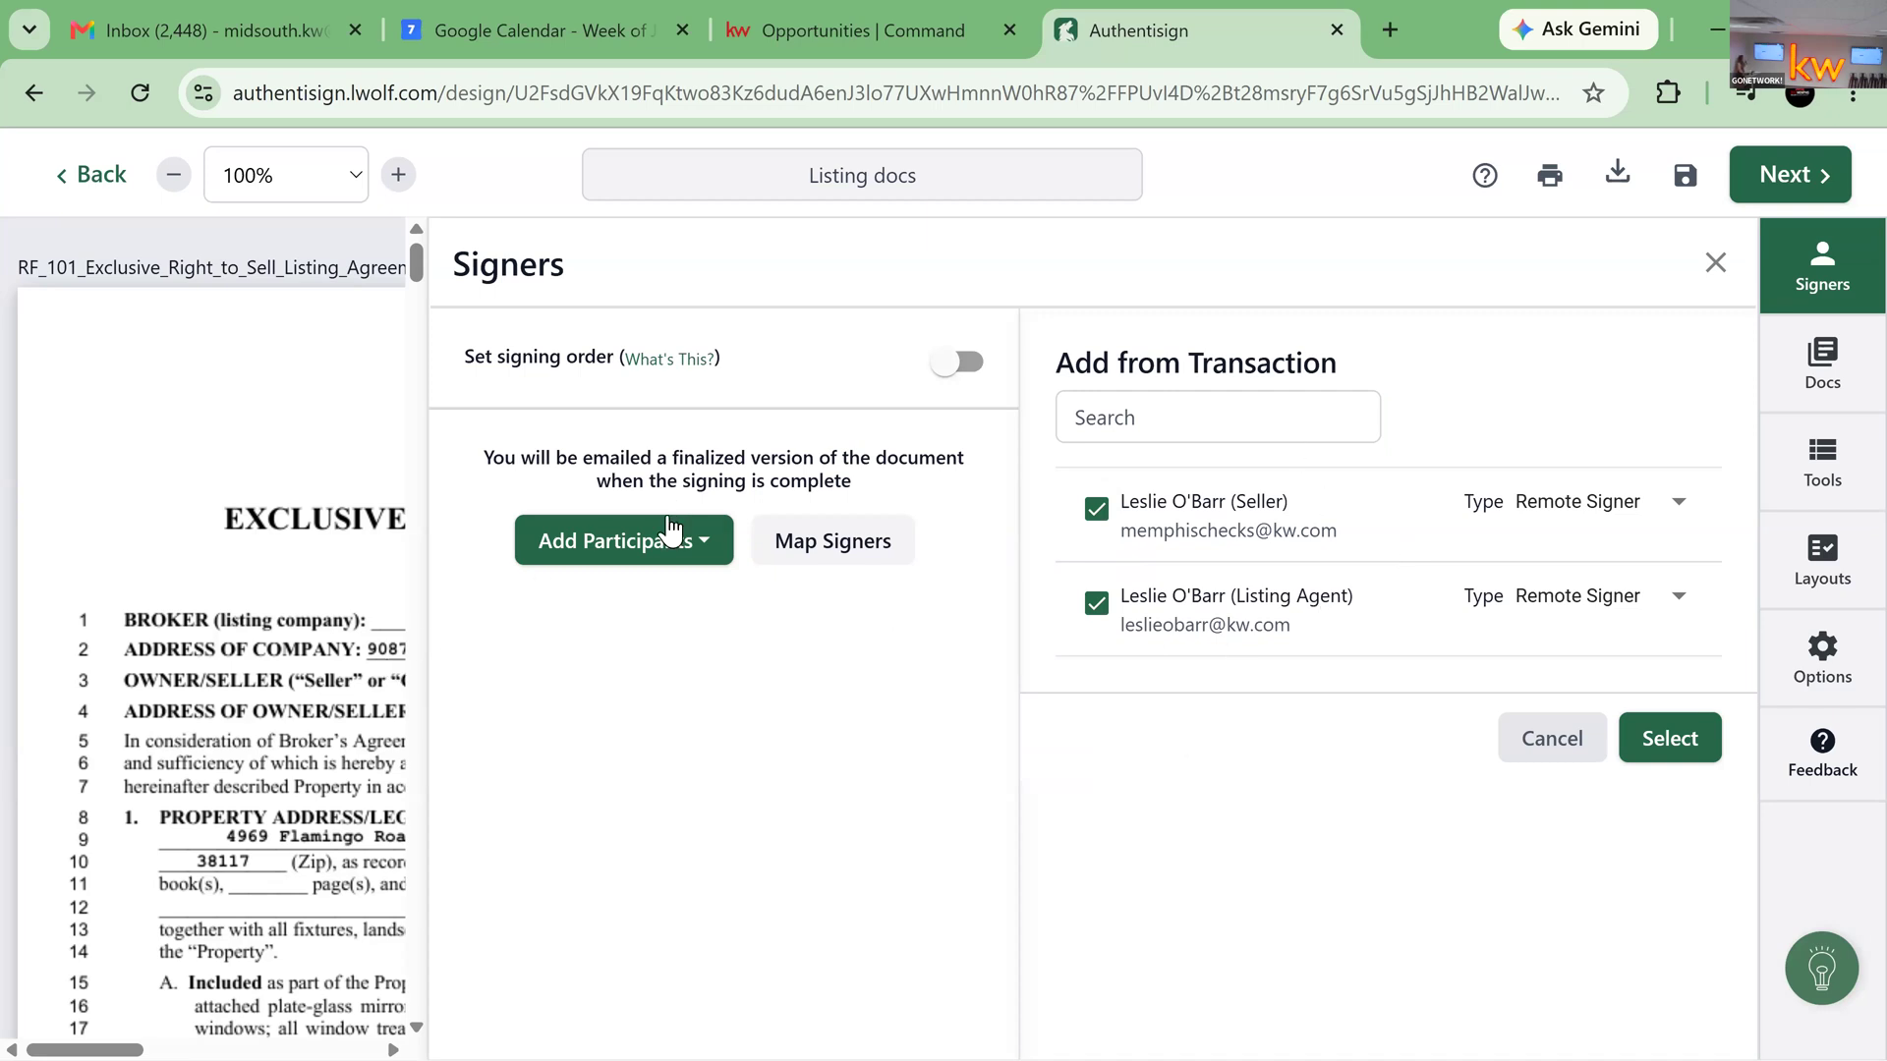
- Add the test recipient as a new Admin participant with first name, last name and e-mail
click(671, 531)
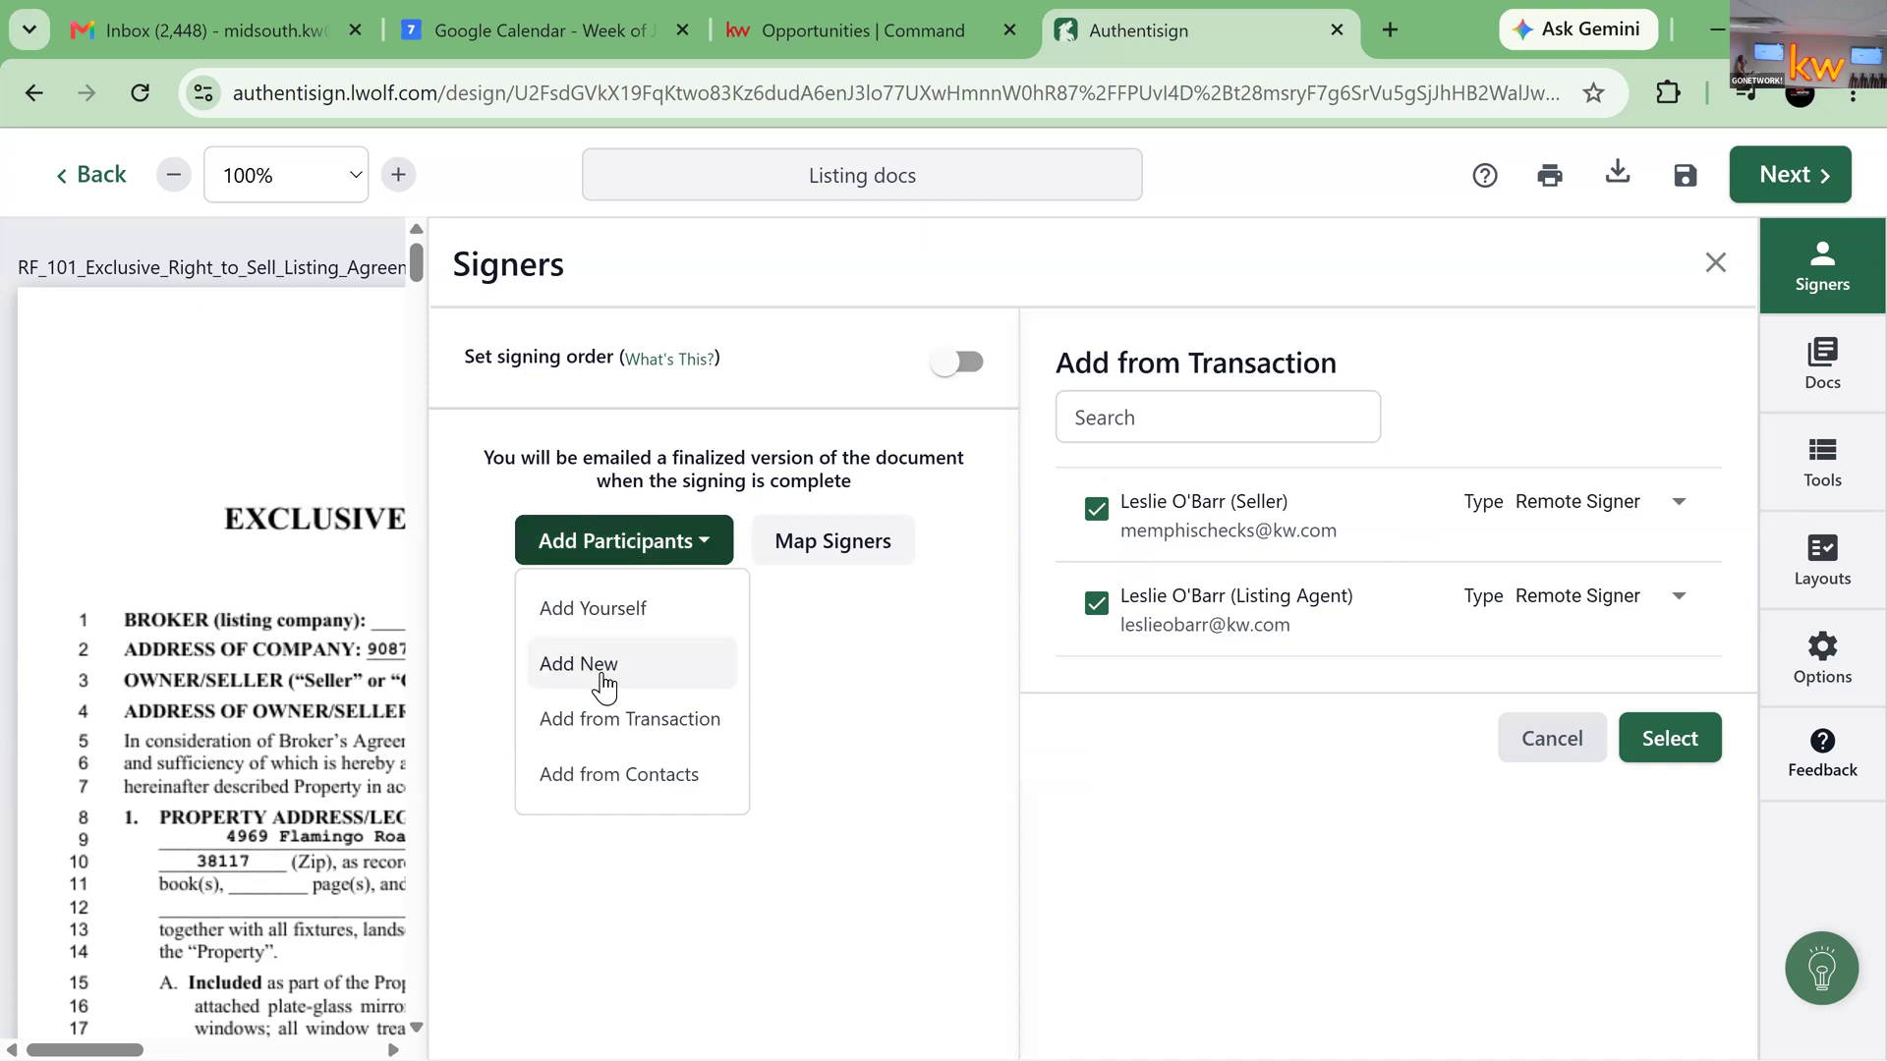
click(608, 676)
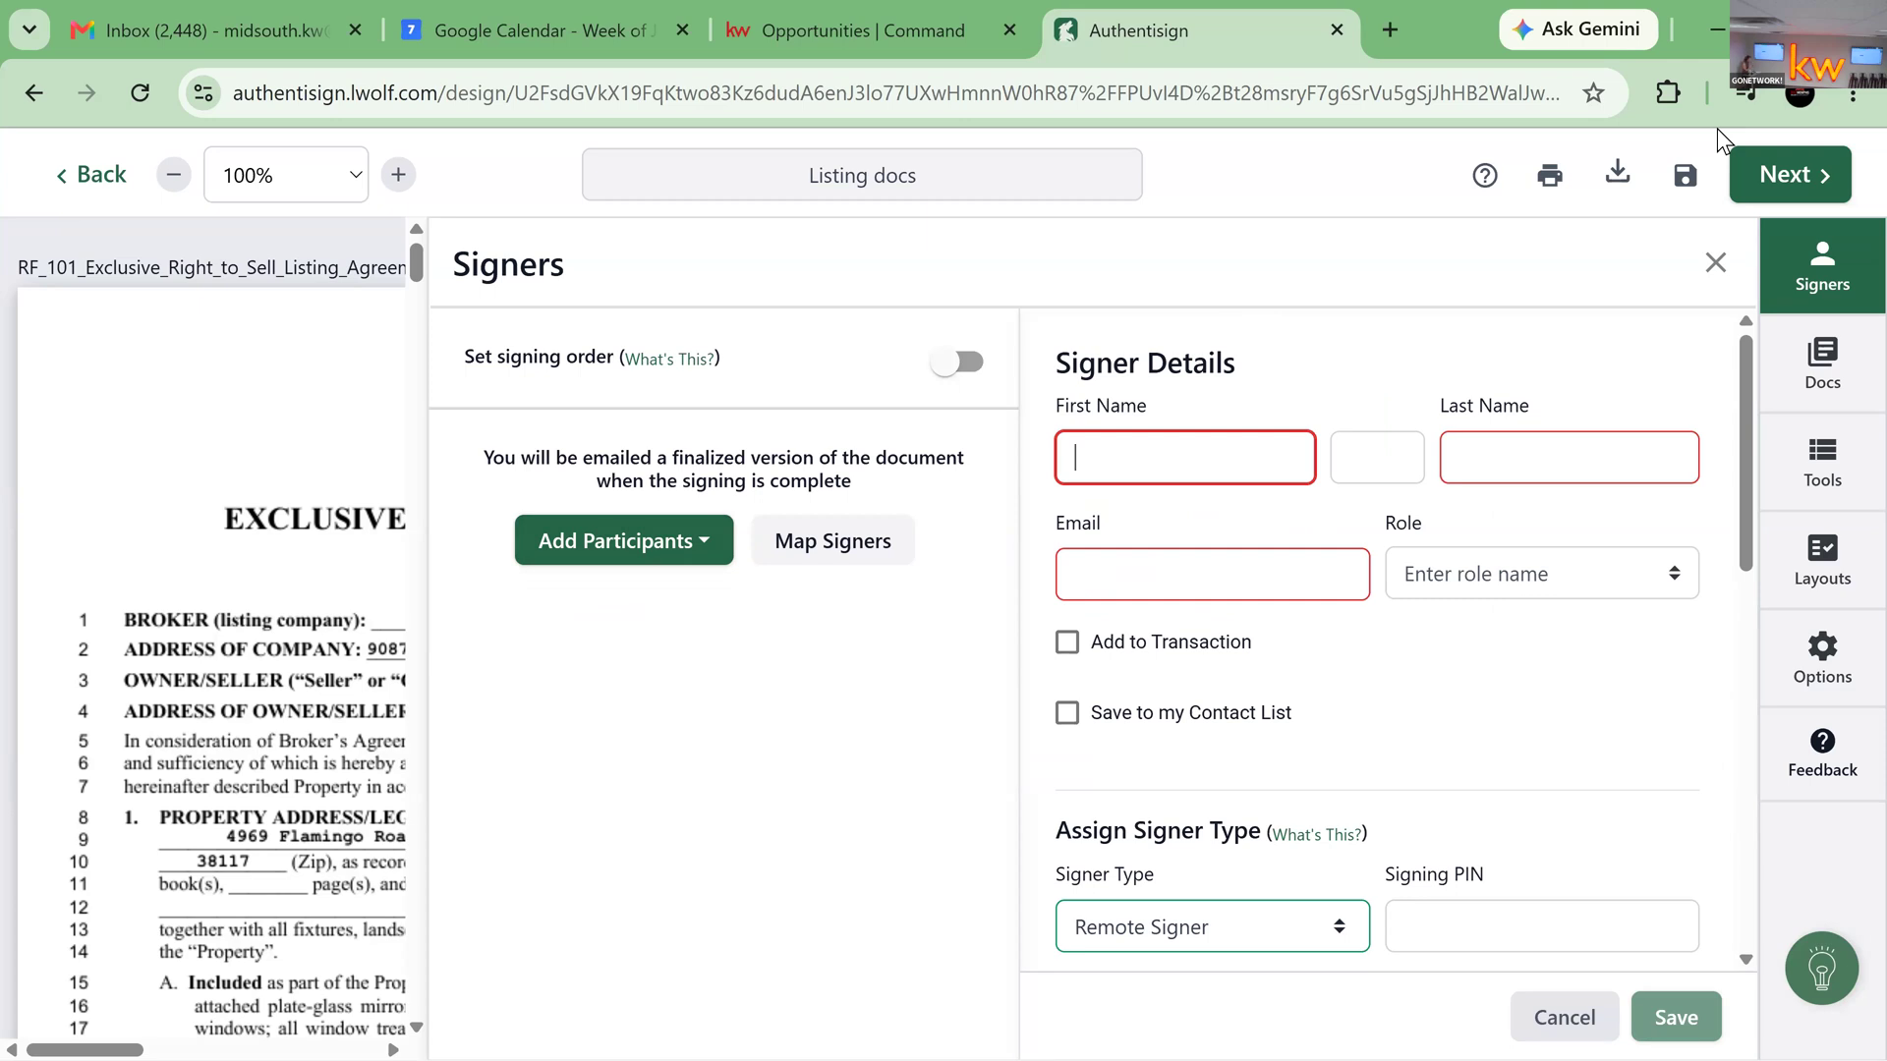
text(test)
key(Tab)
key(Tab)
text(testing)
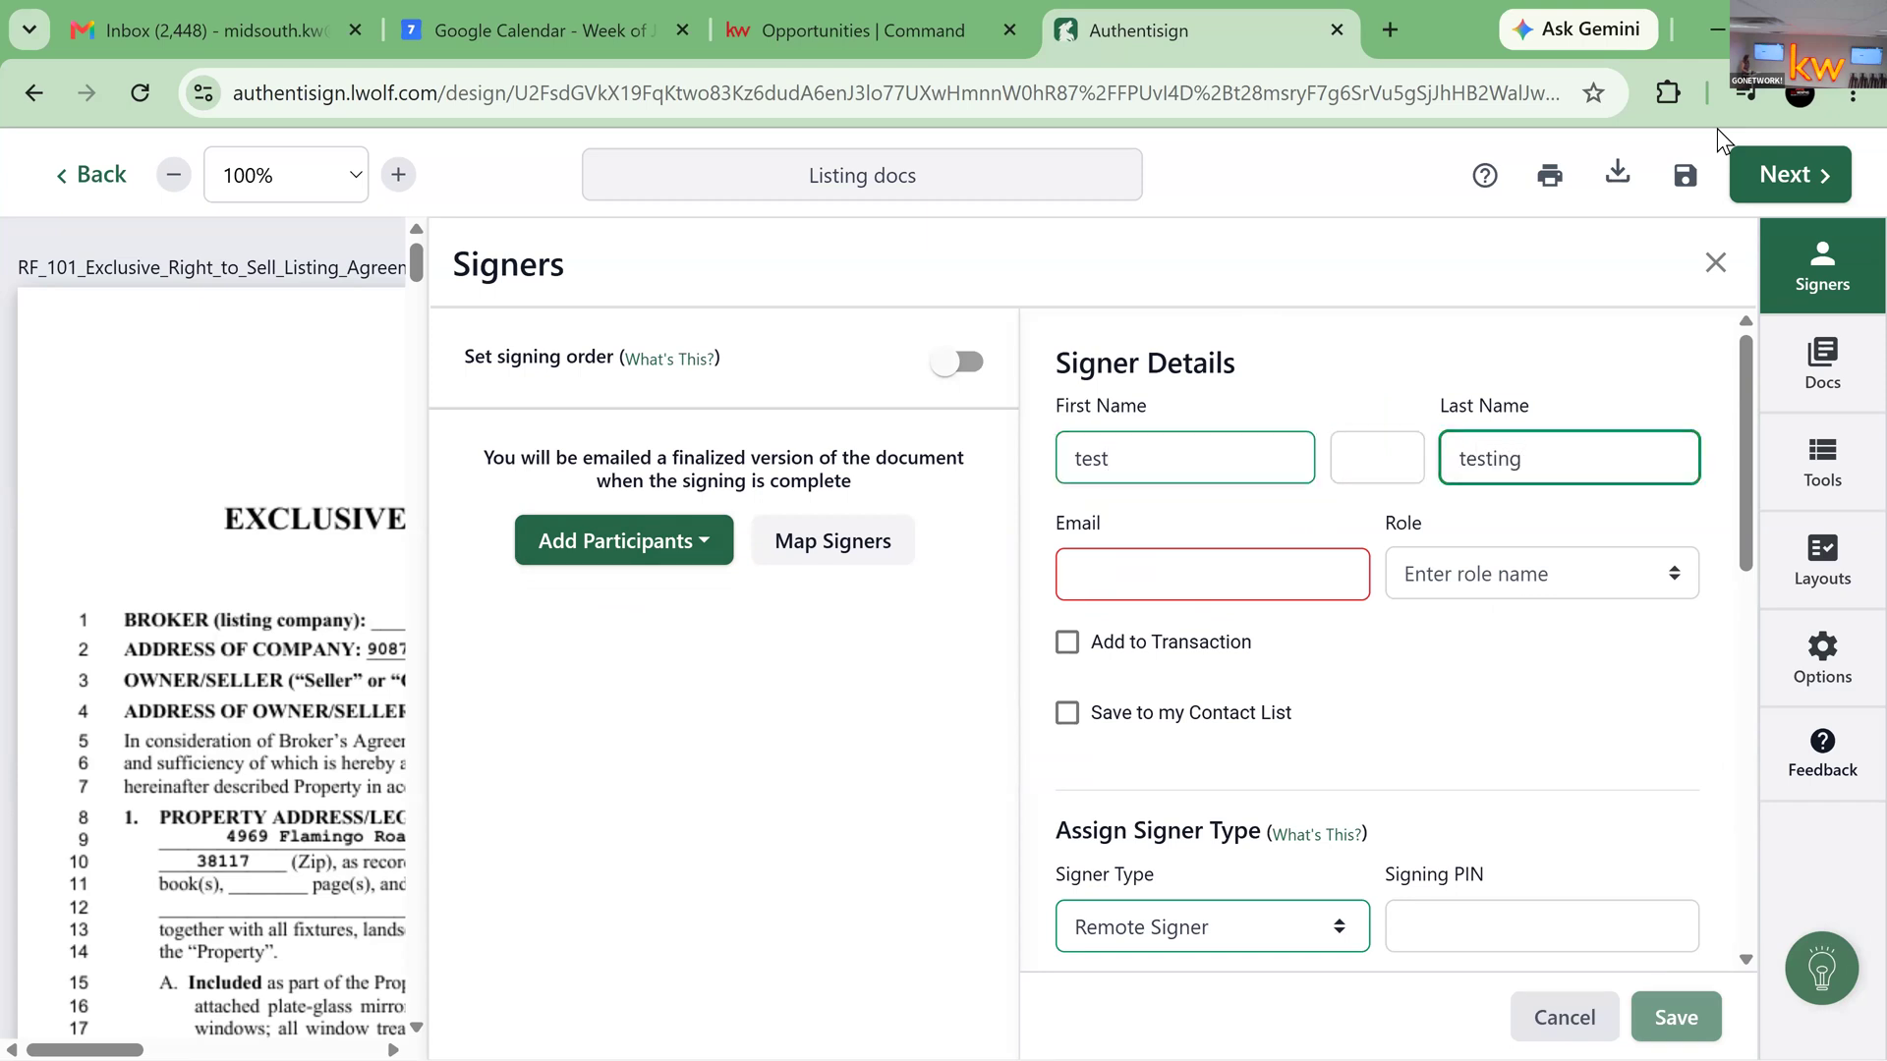
key(Tab)
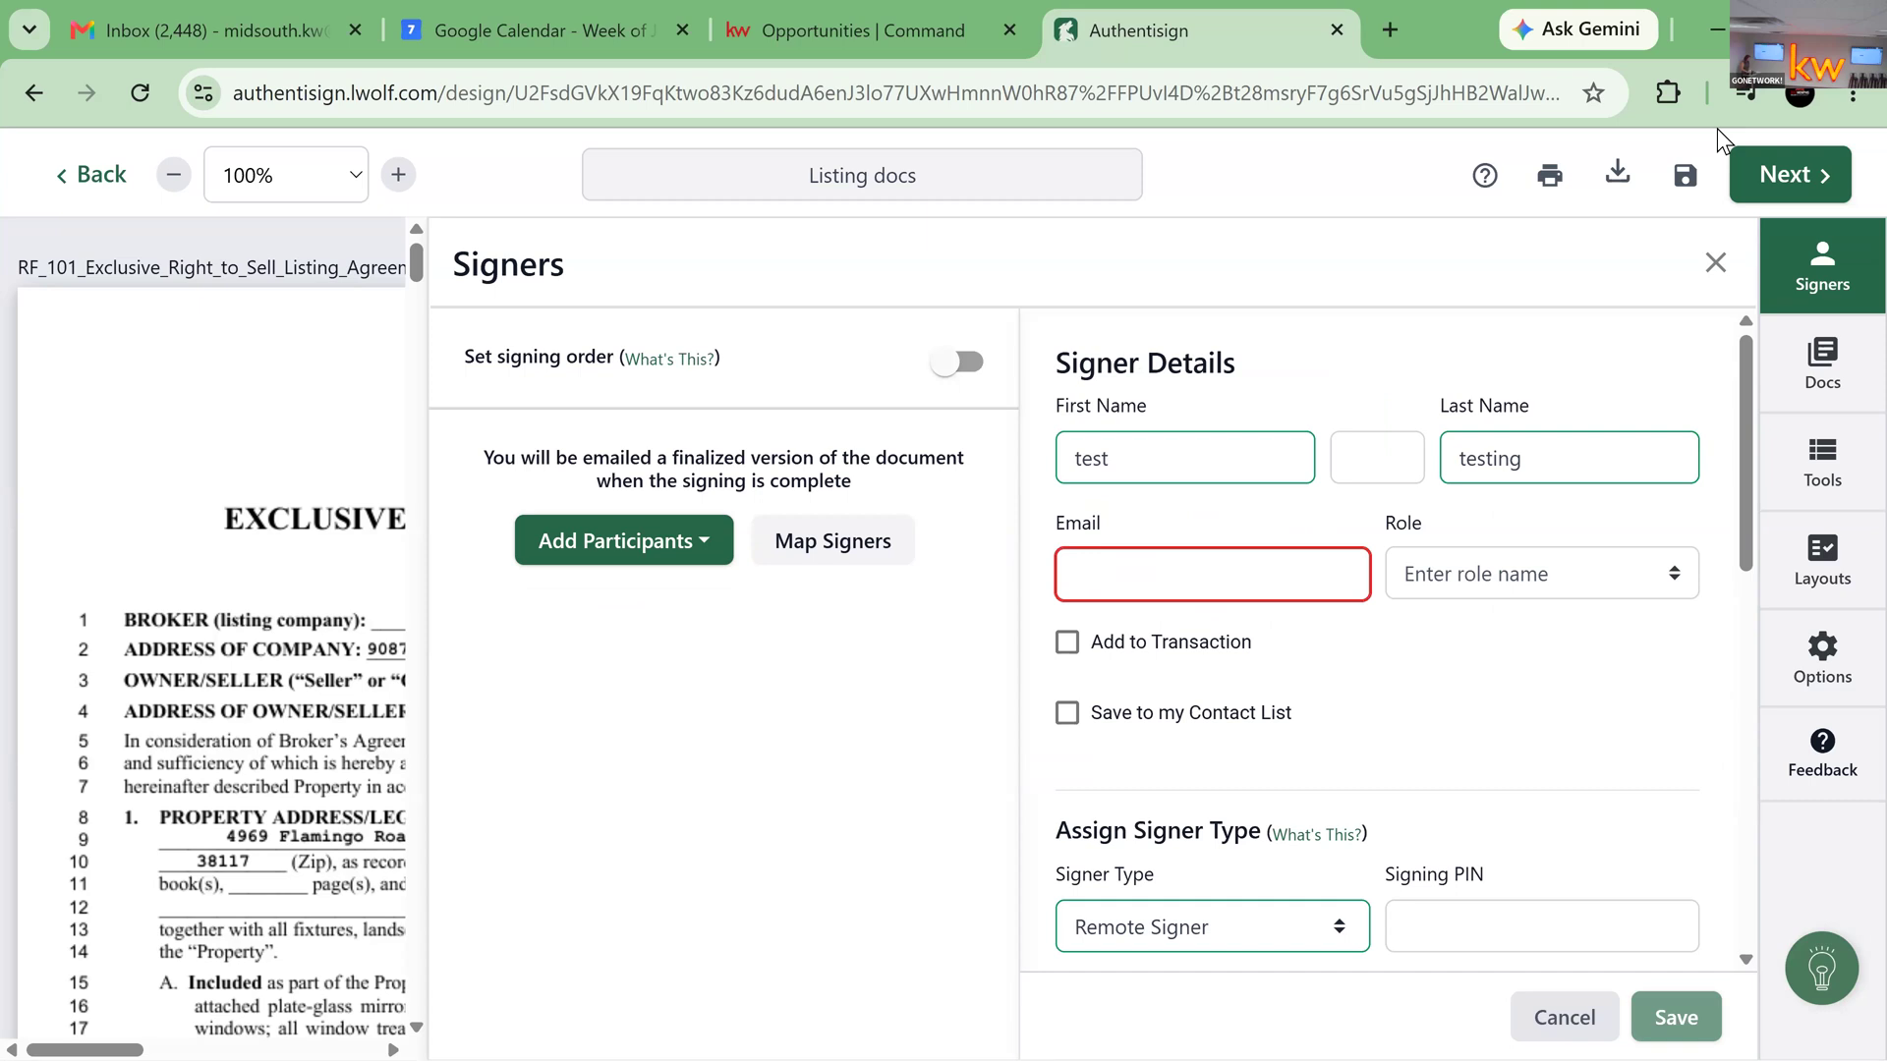
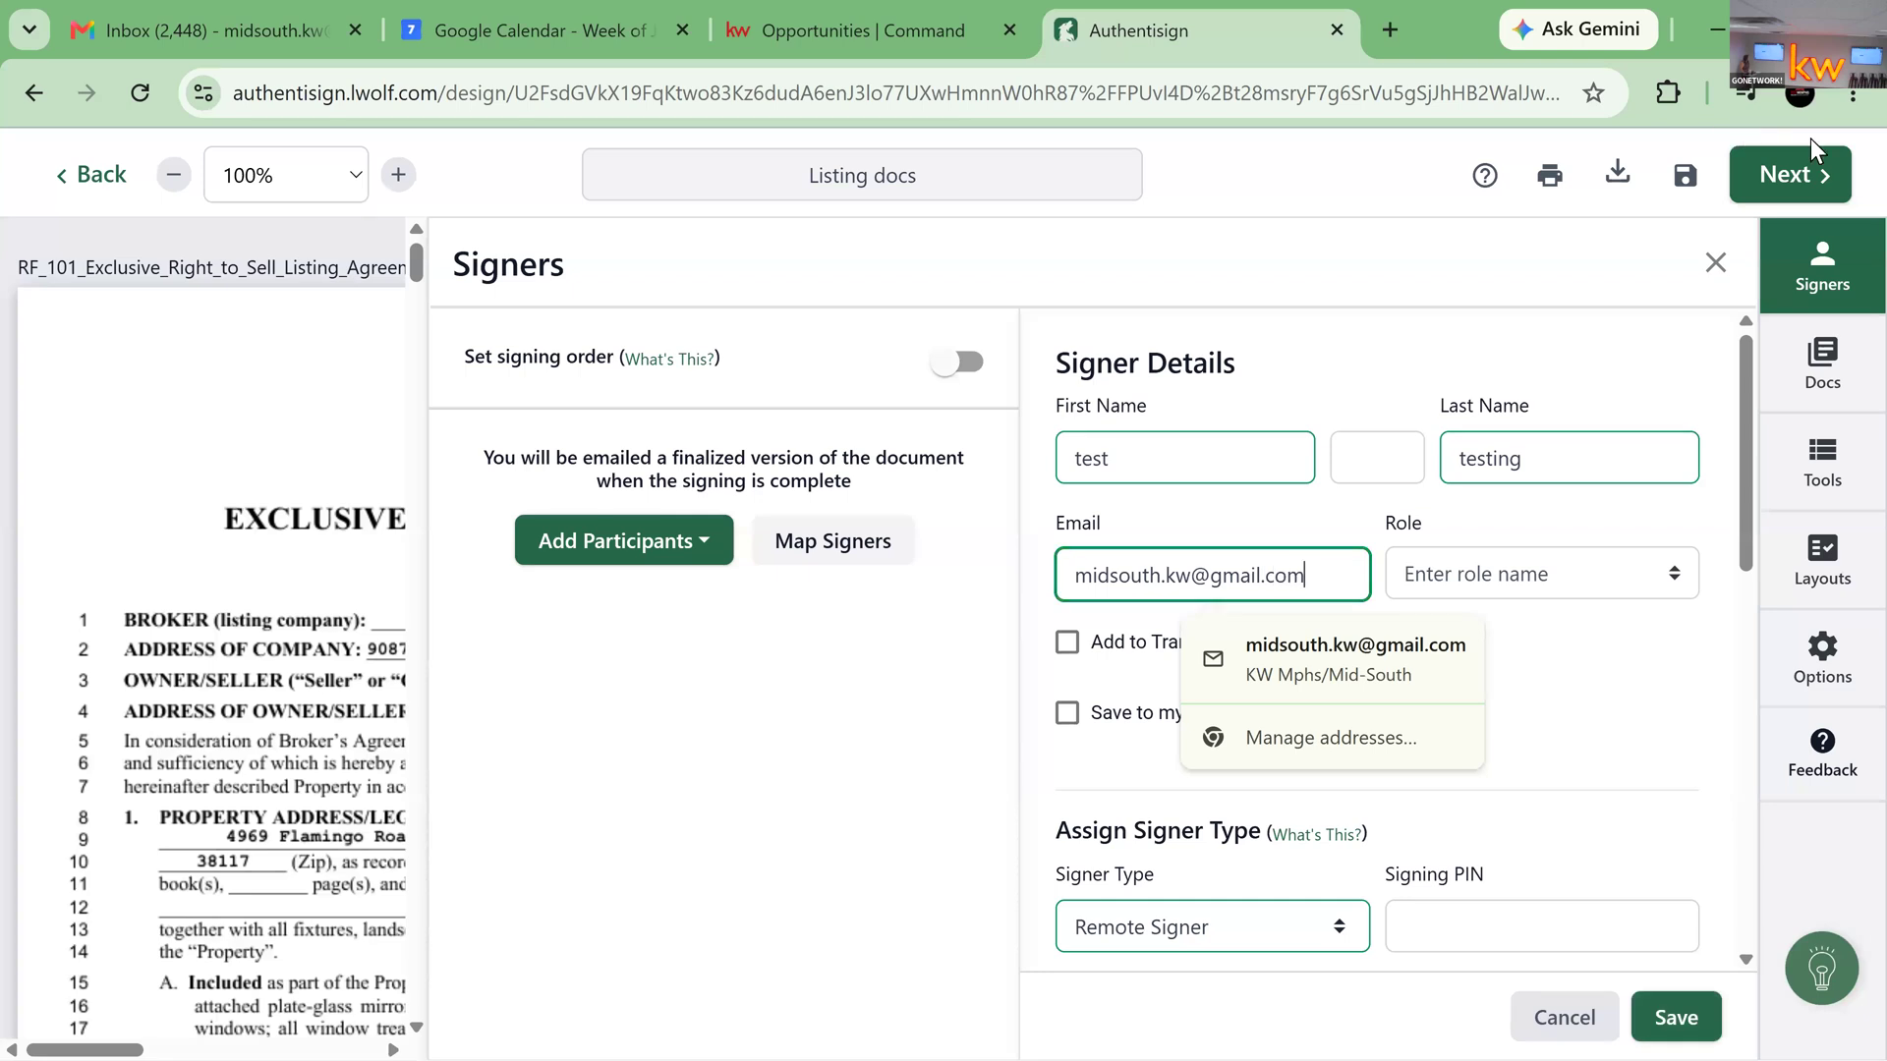
click(1533, 585)
click(1514, 645)
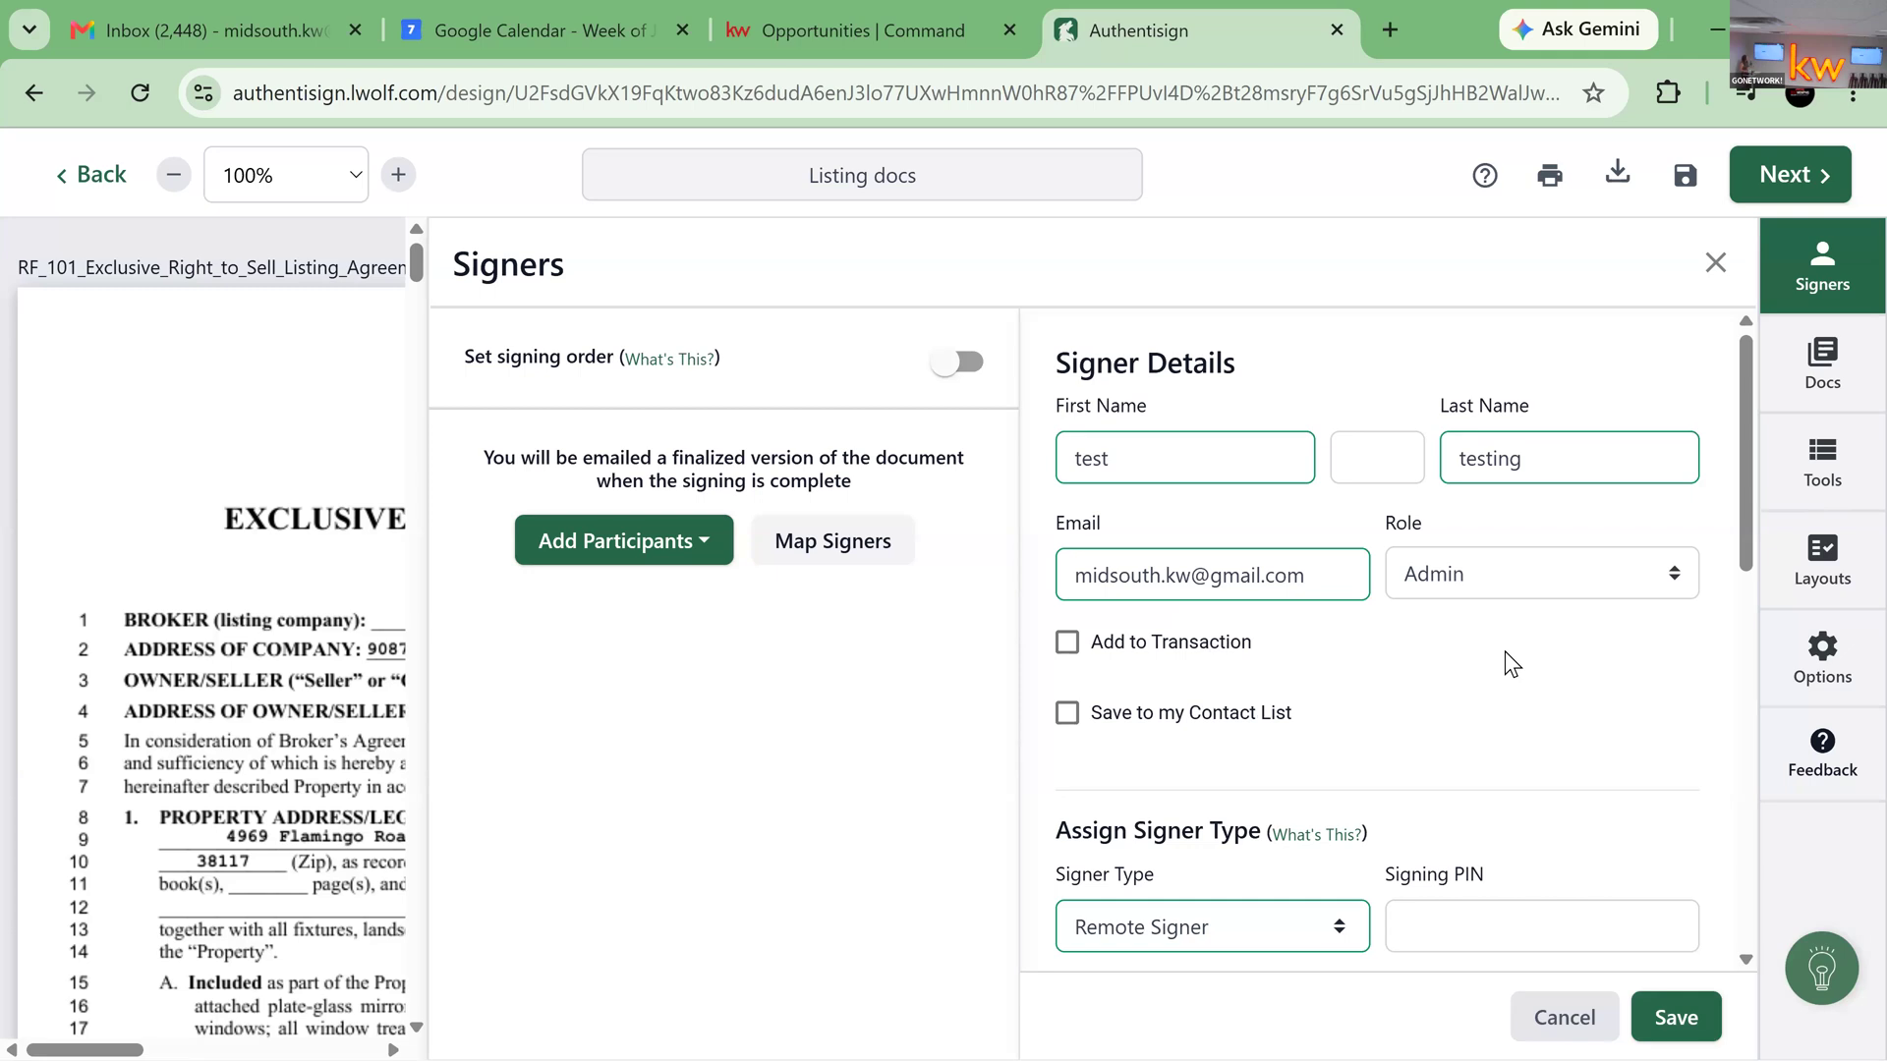
click(1068, 642)
- Change the test recipient's signer type to Reviewer and save
click(1309, 934)
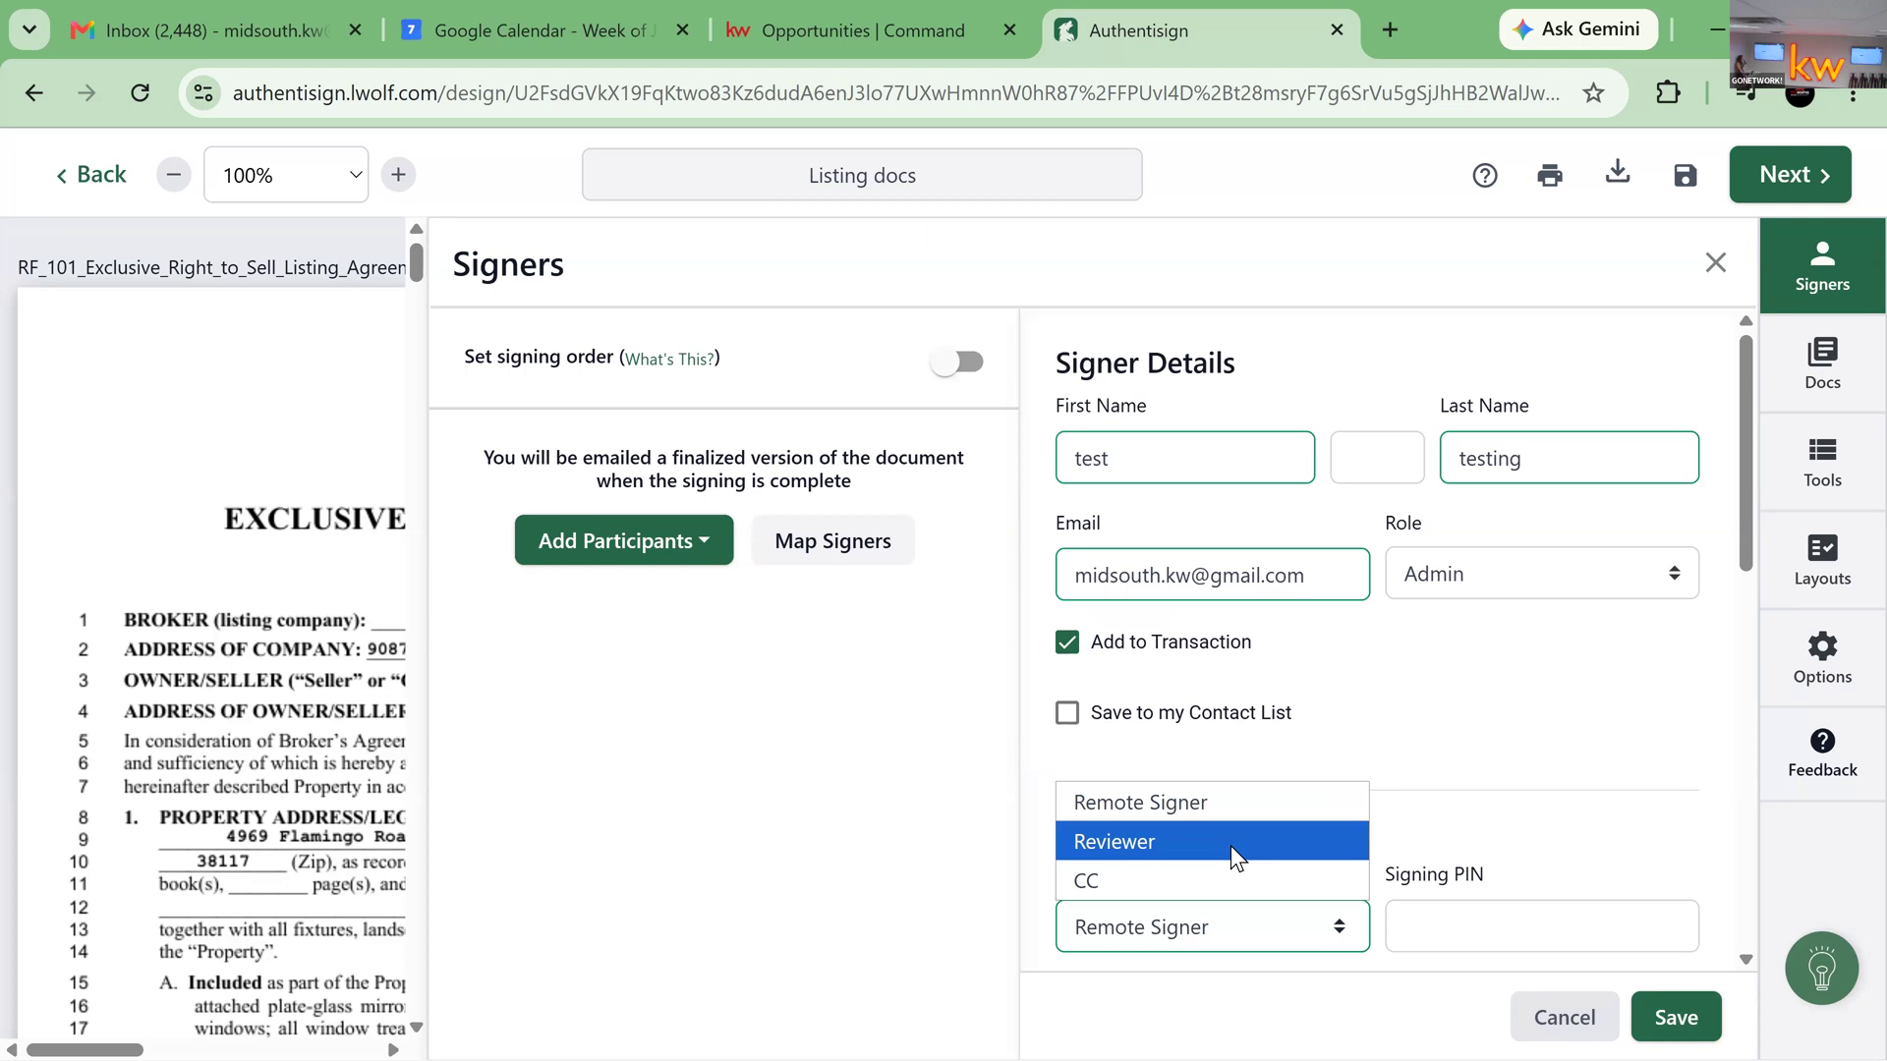
click(1230, 845)
click(1675, 1016)
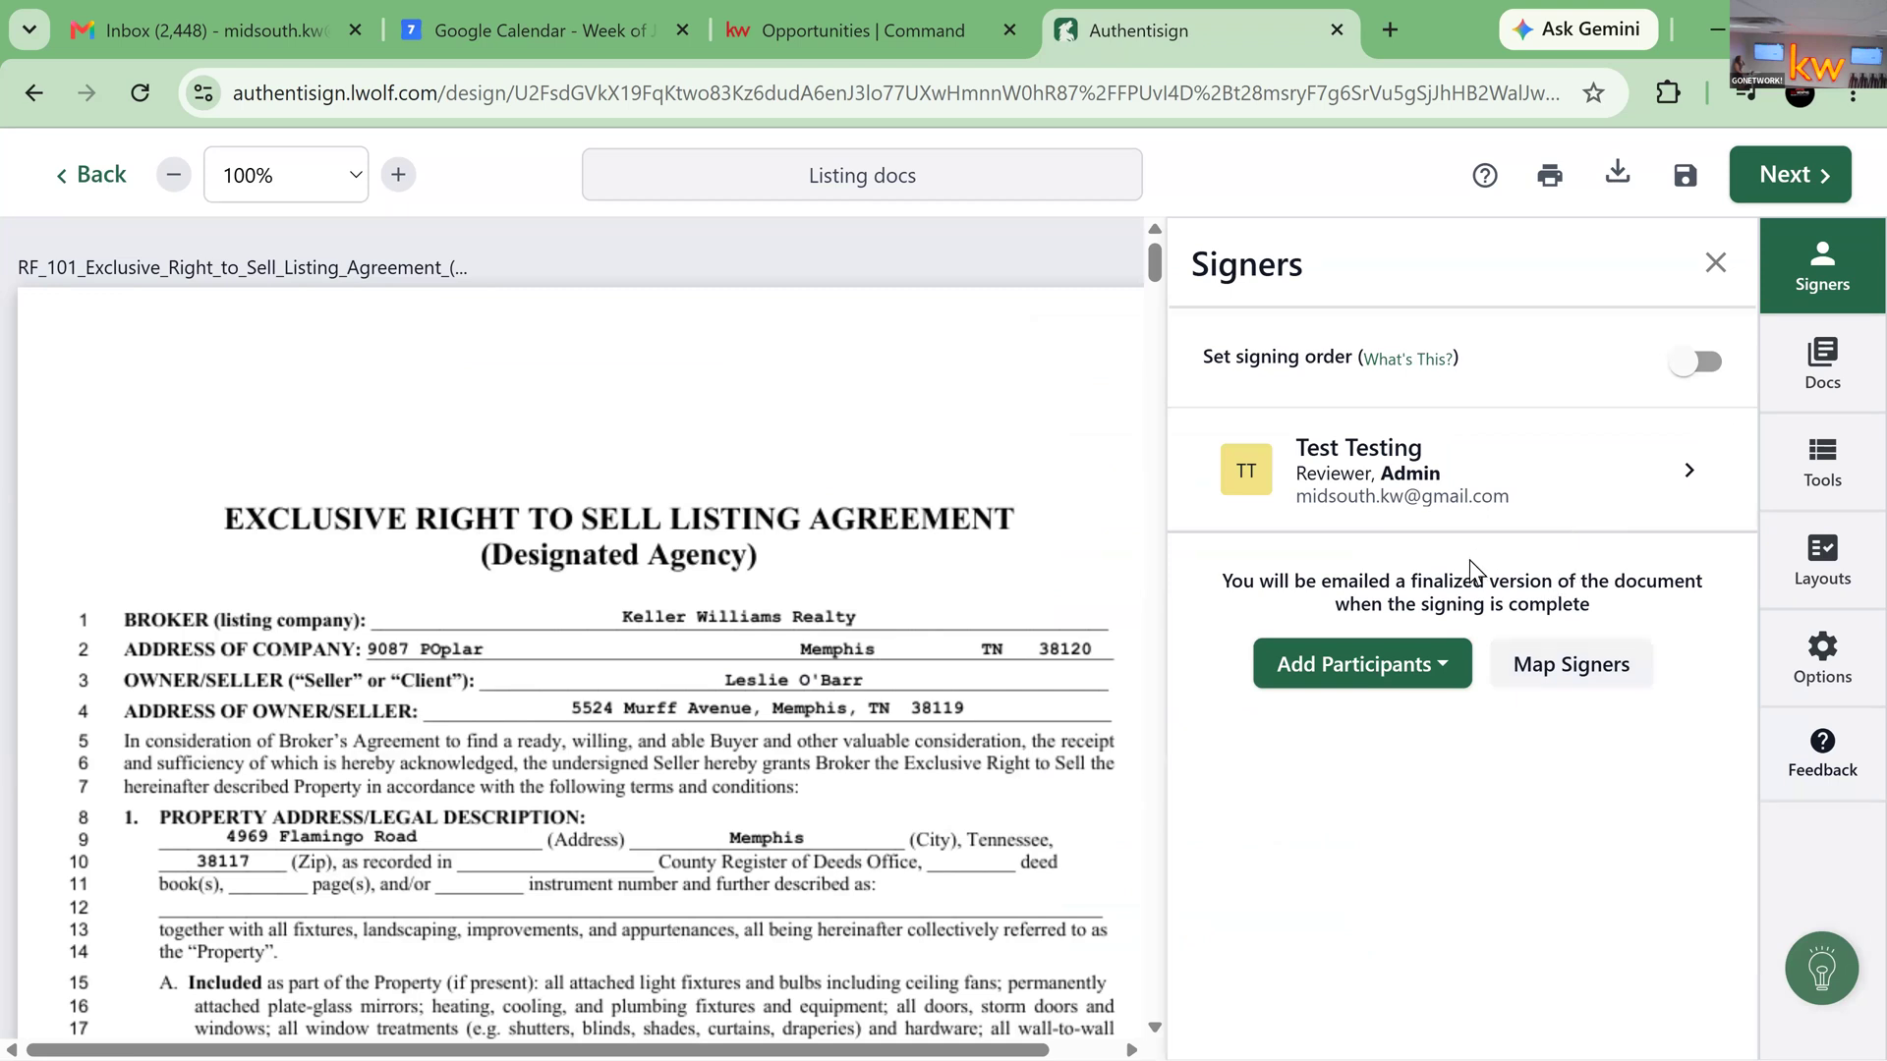
- Add the seller and listing agent from the transaction as remote signers
click(1357, 676)
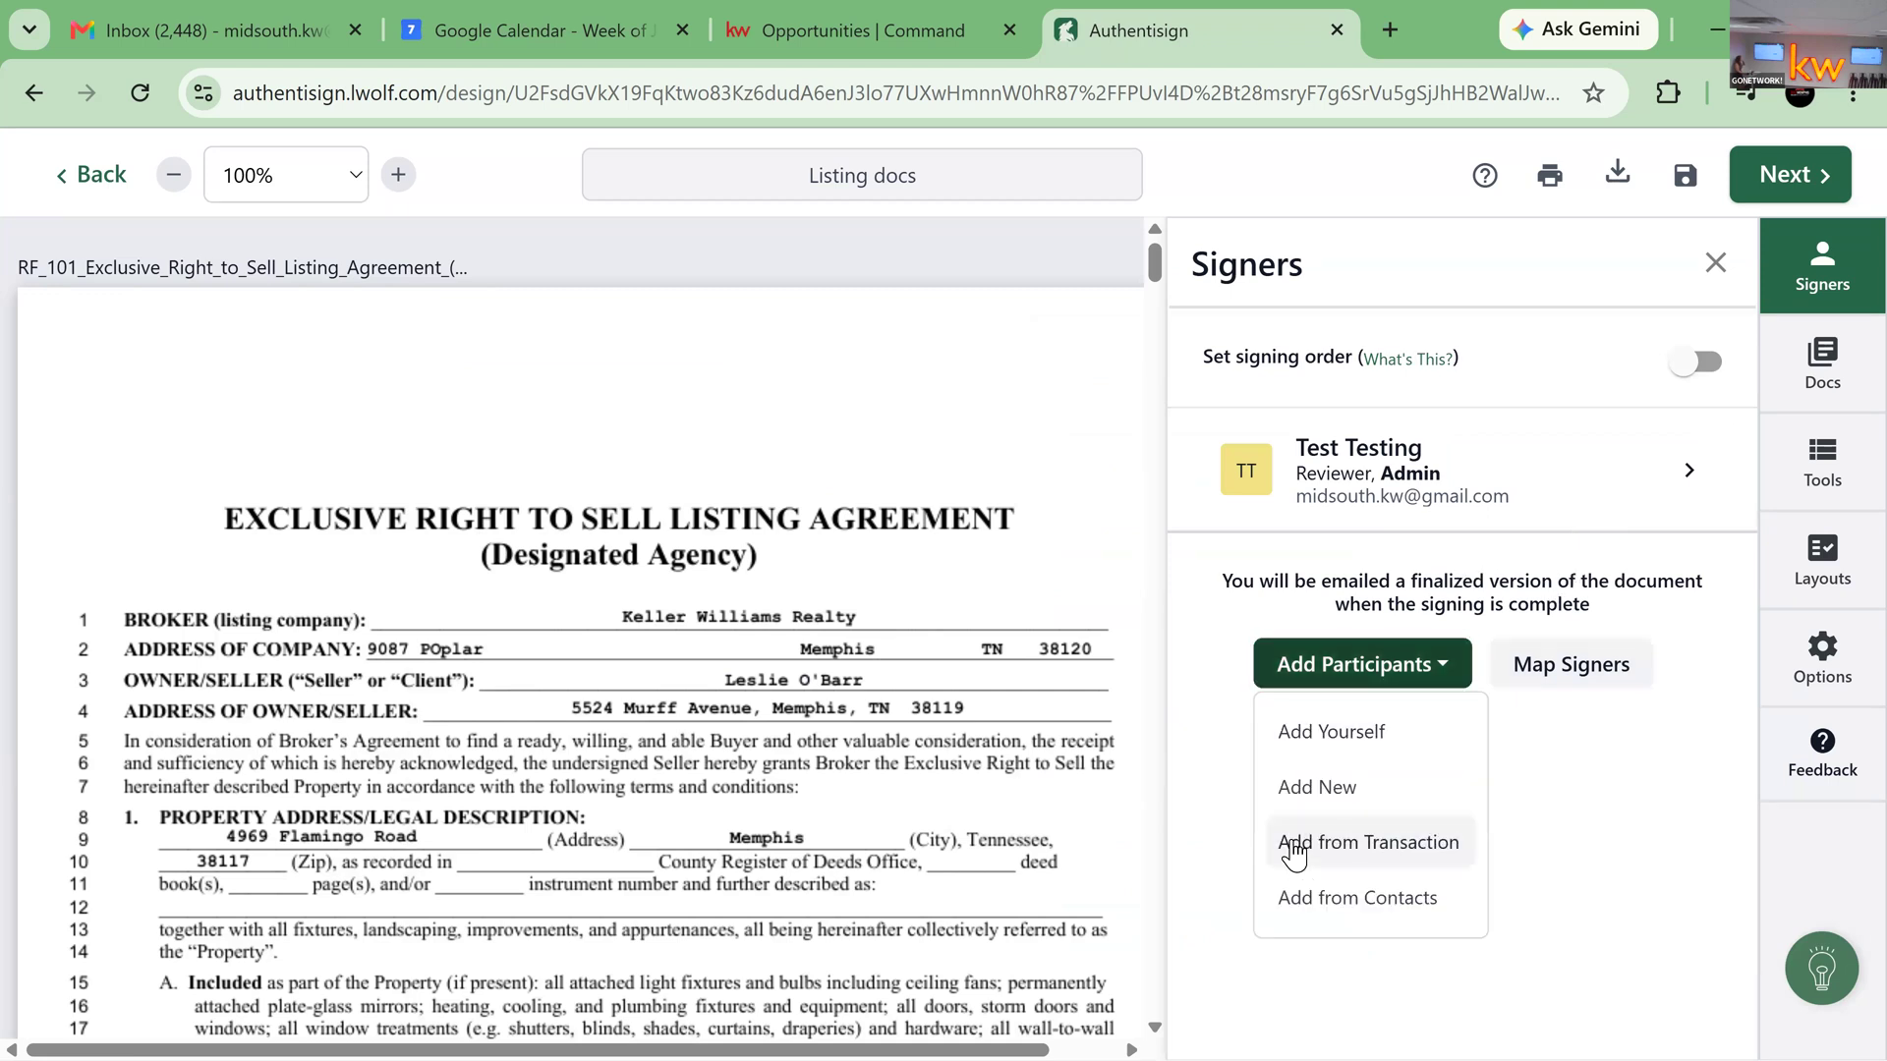
click(1293, 847)
click(1098, 507)
click(1130, 611)
click(1680, 840)
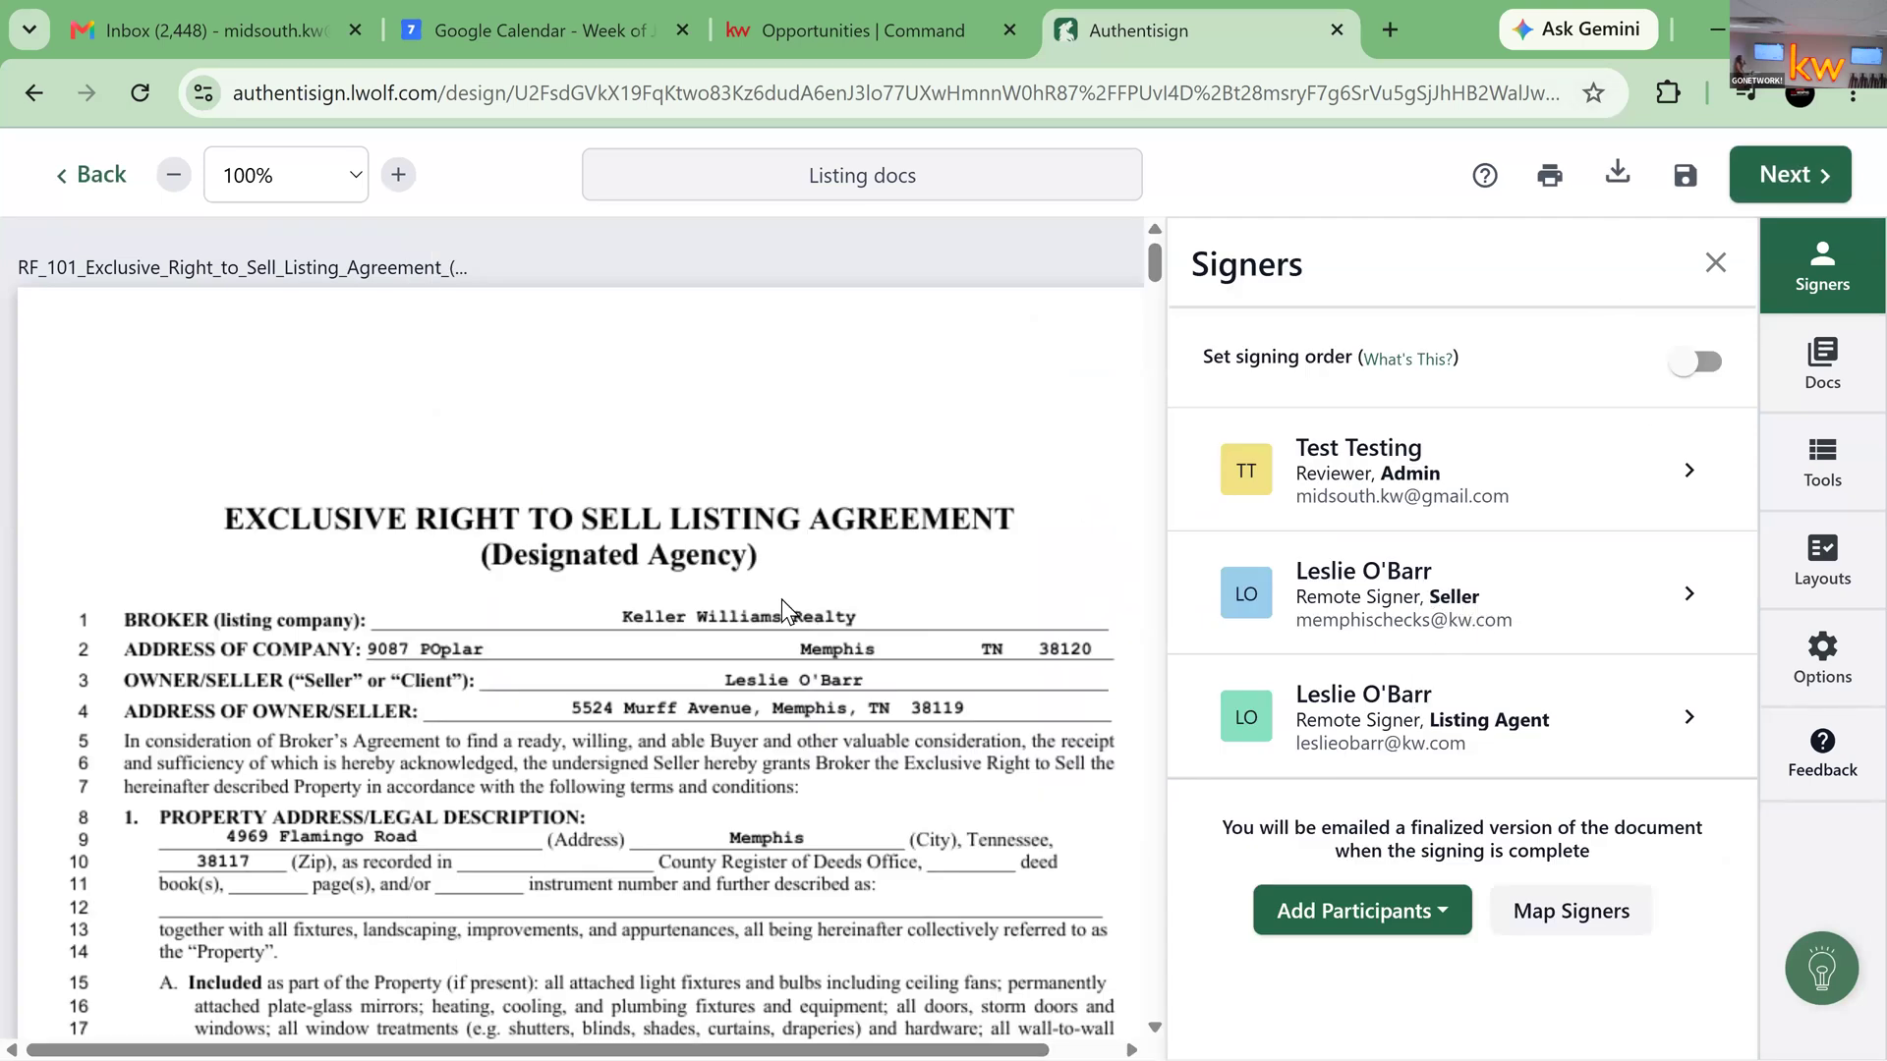
- Scroll through the listing documents to review the placed signature and initials fields
scroll(957, 731, down, 20)
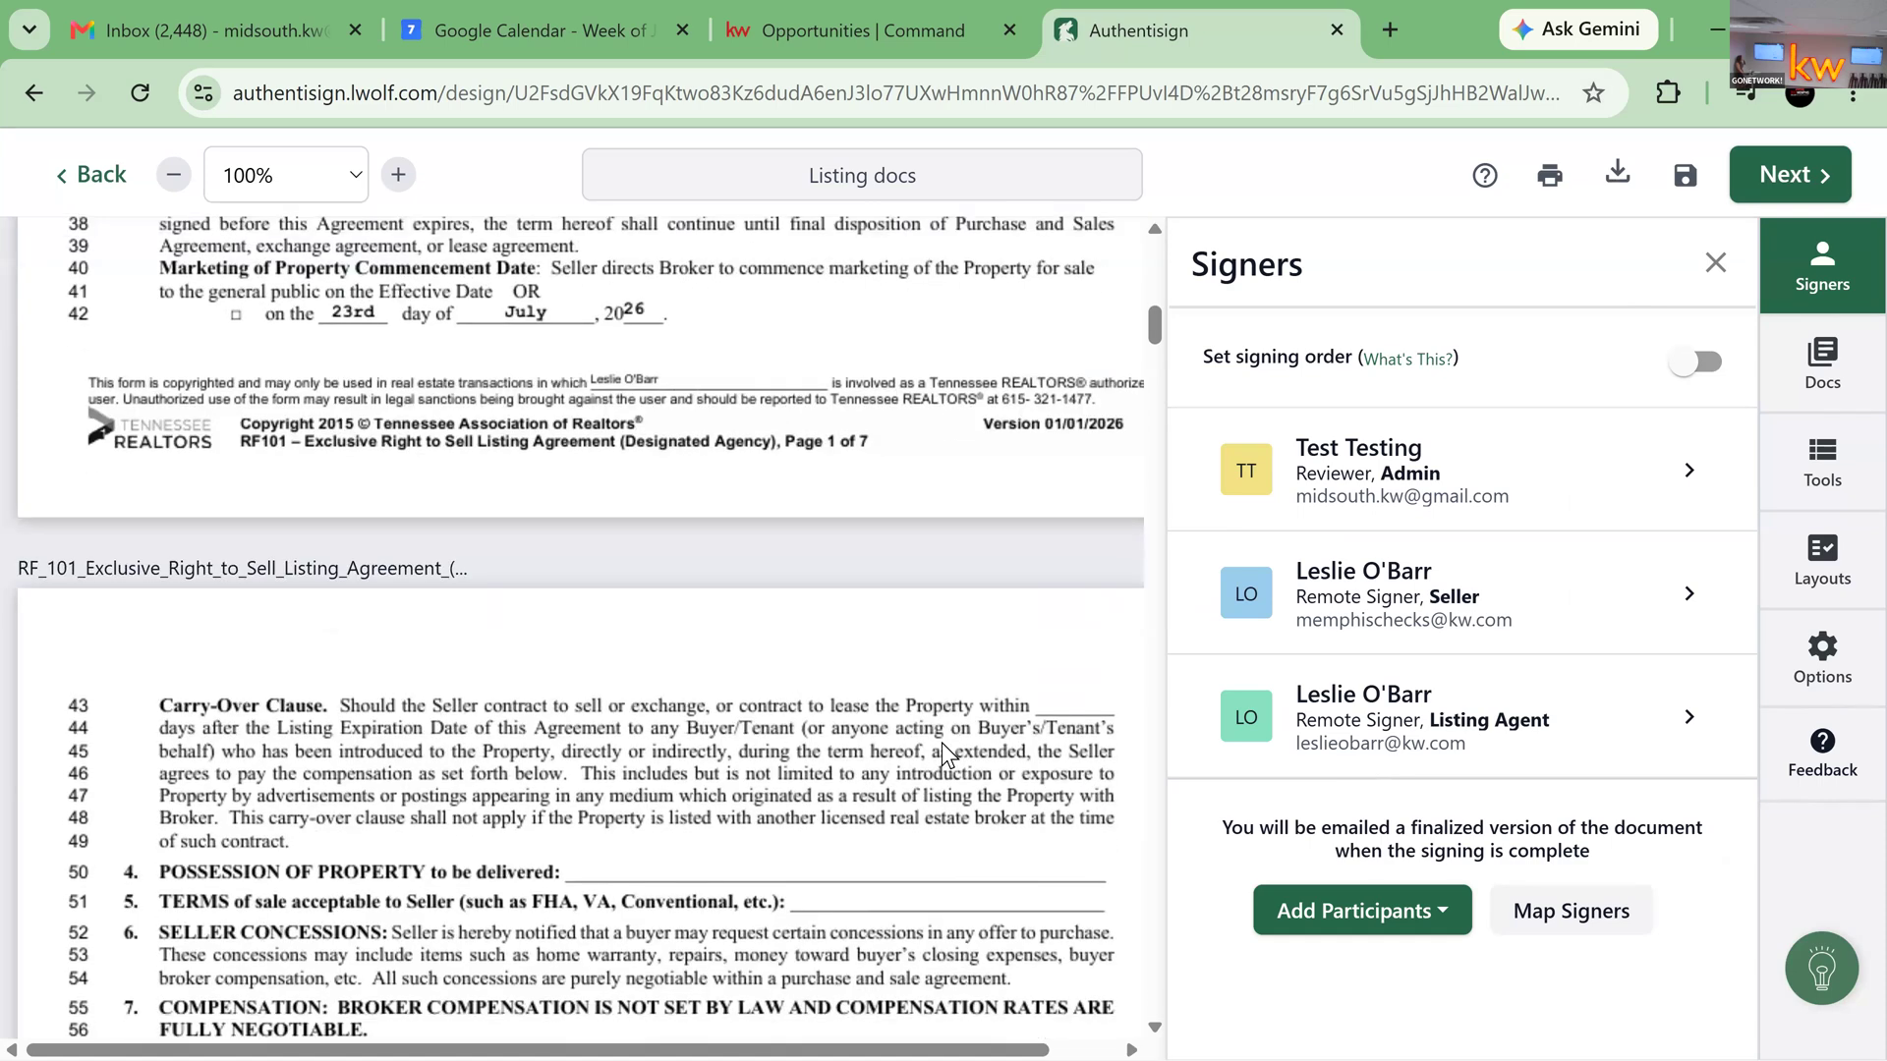
scroll(920, 712, down, 20)
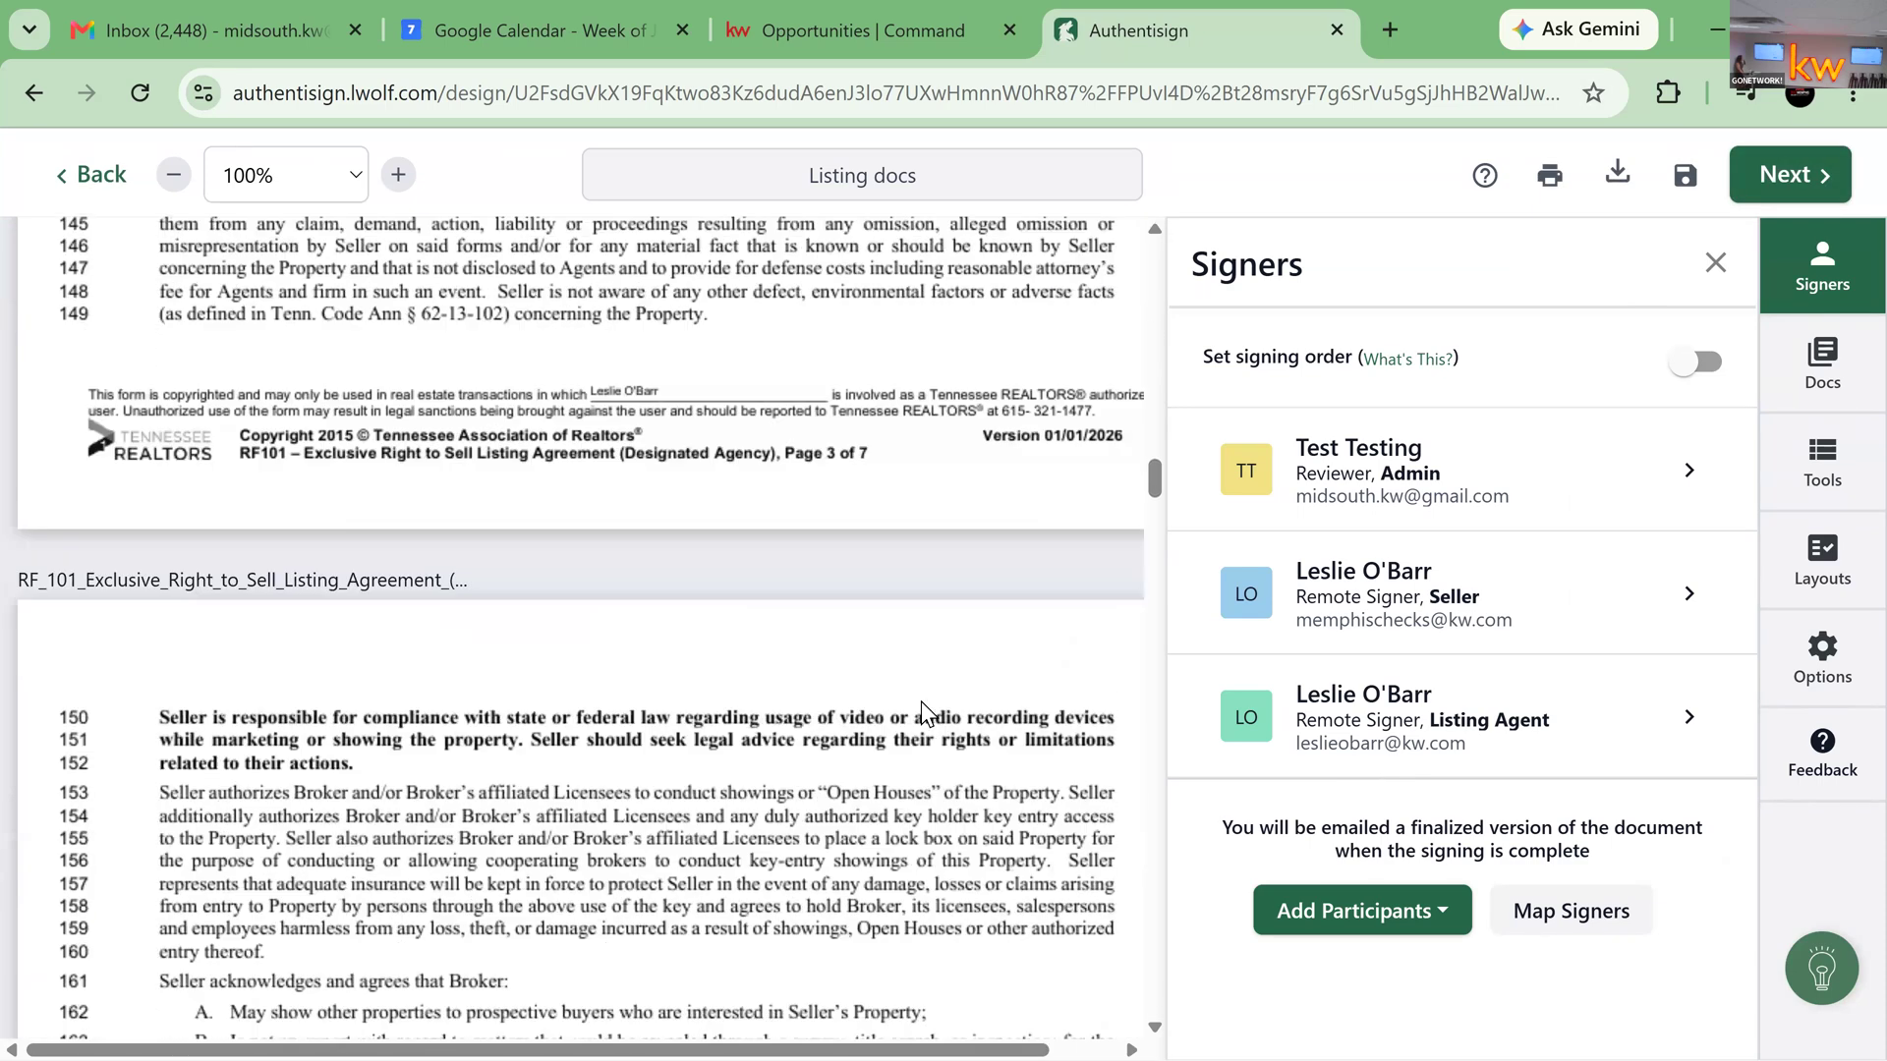
scroll(920, 715, down, 8)
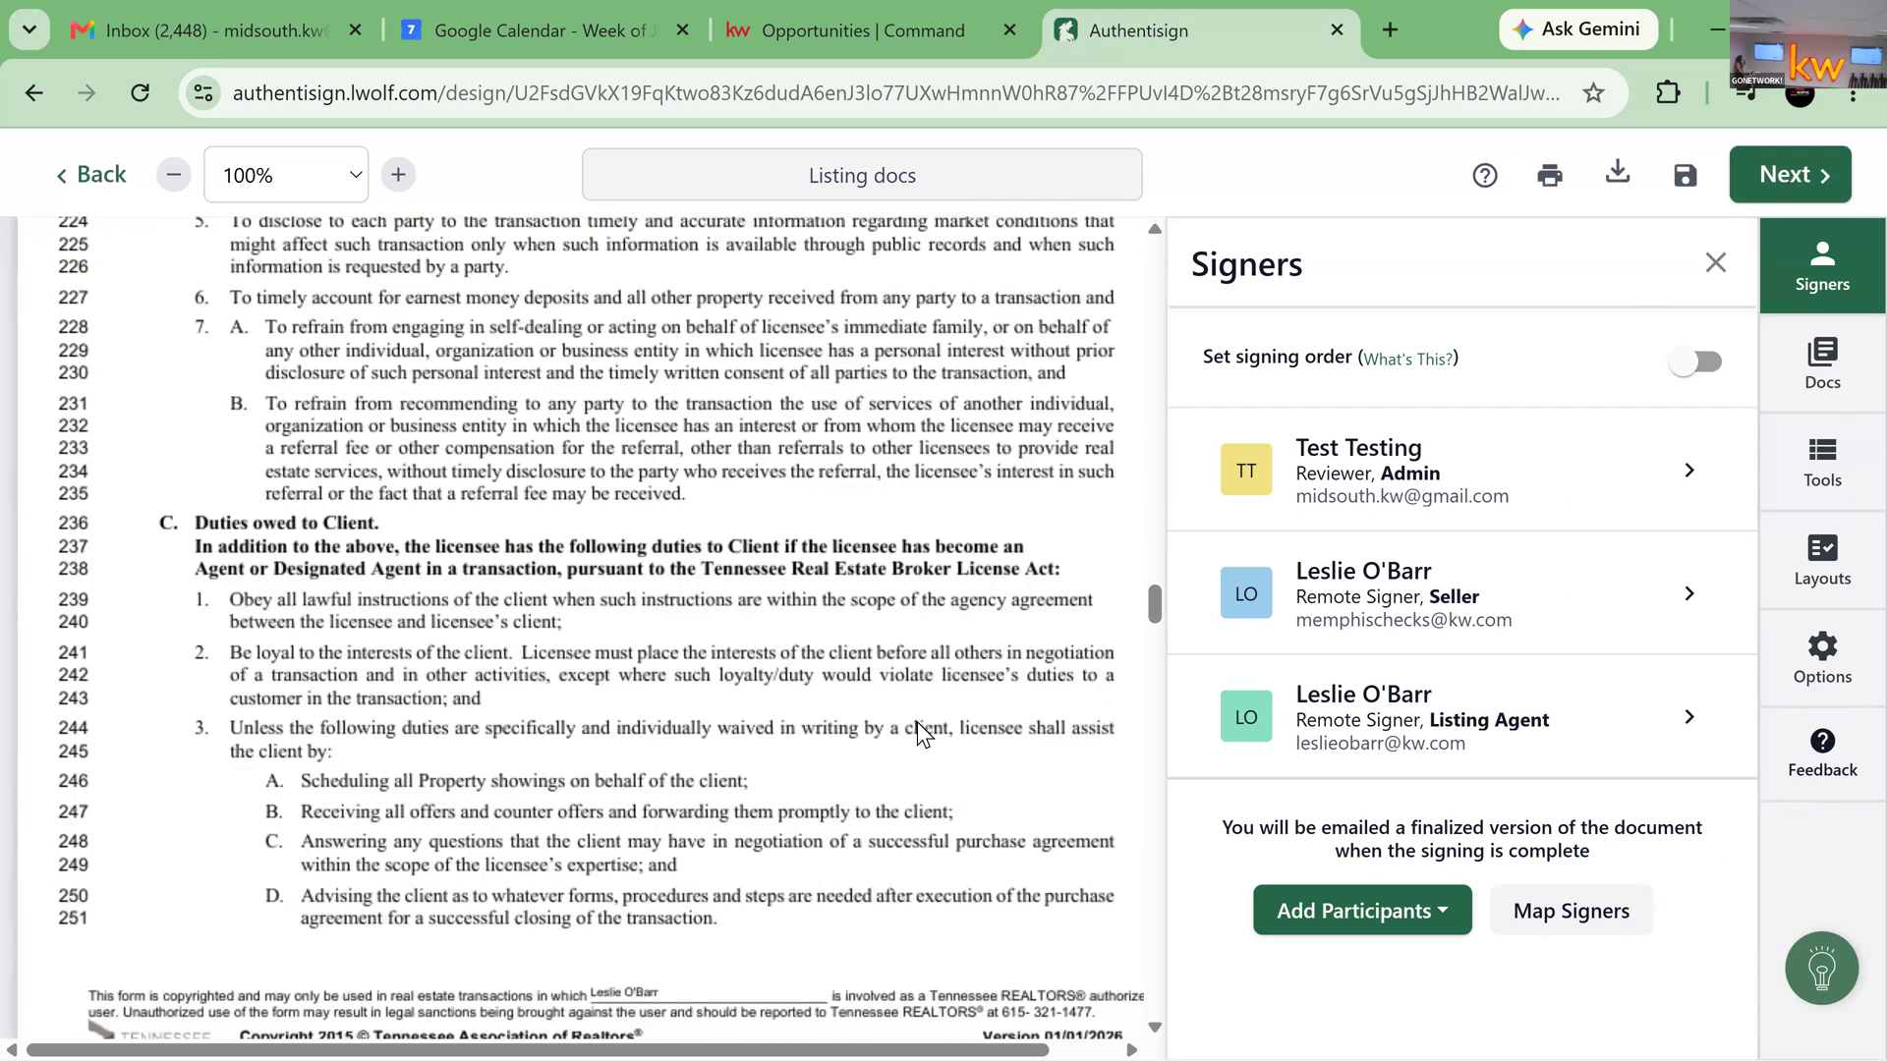
scroll(917, 727, down, 18)
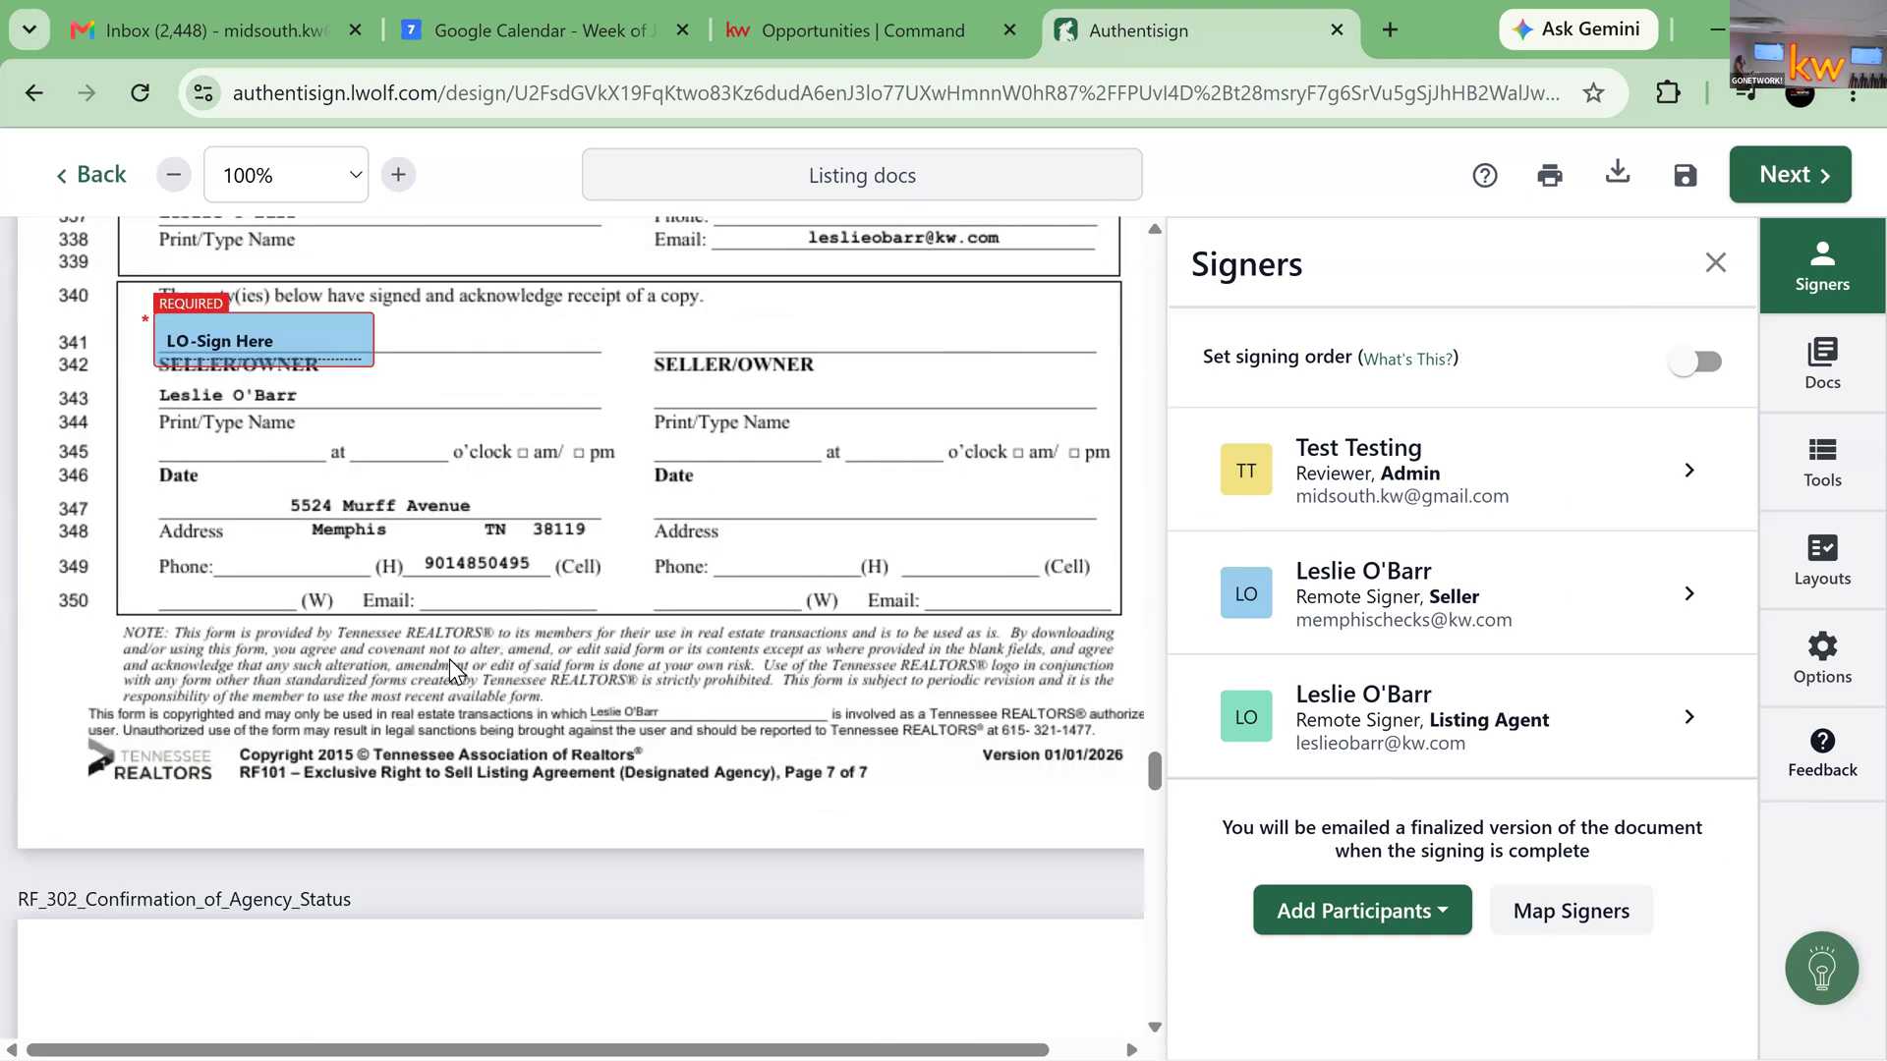
scroll(450, 658, up, 5)
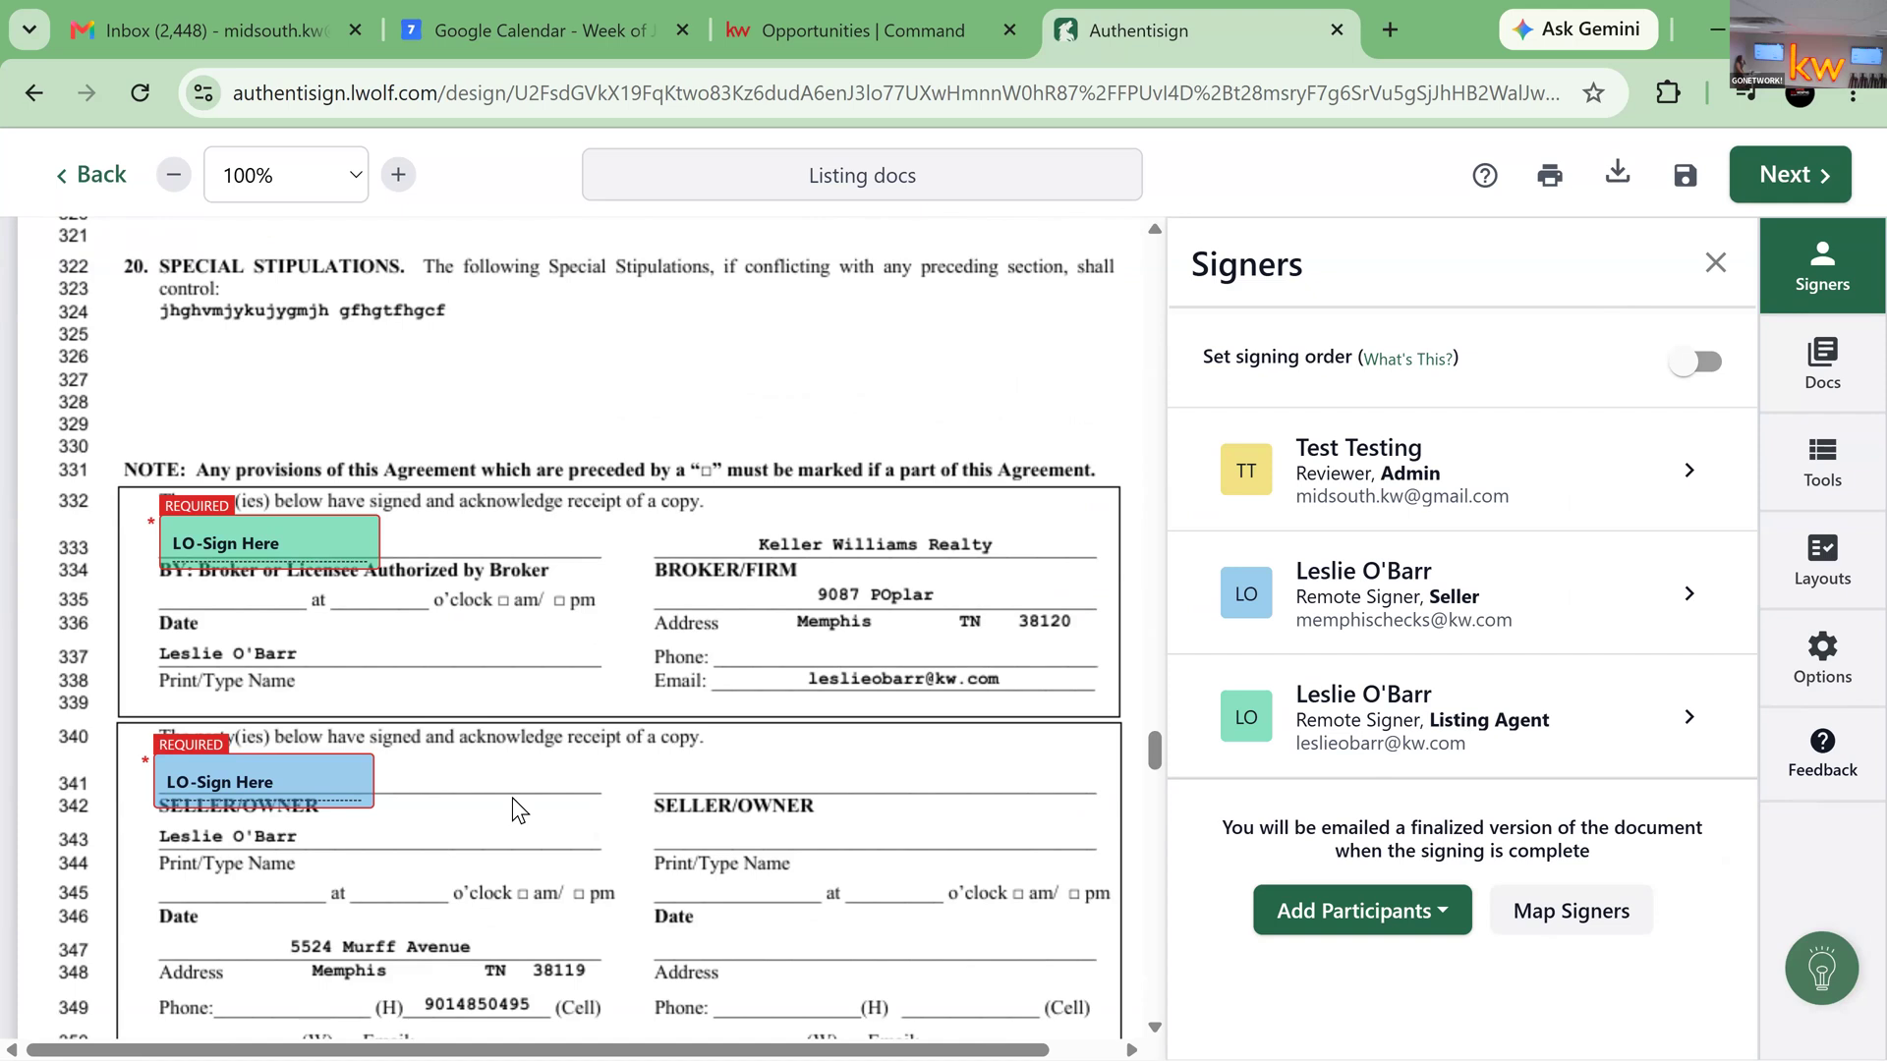
scroll(337, 732, up, 3)
scroll(336, 726, down, 20)
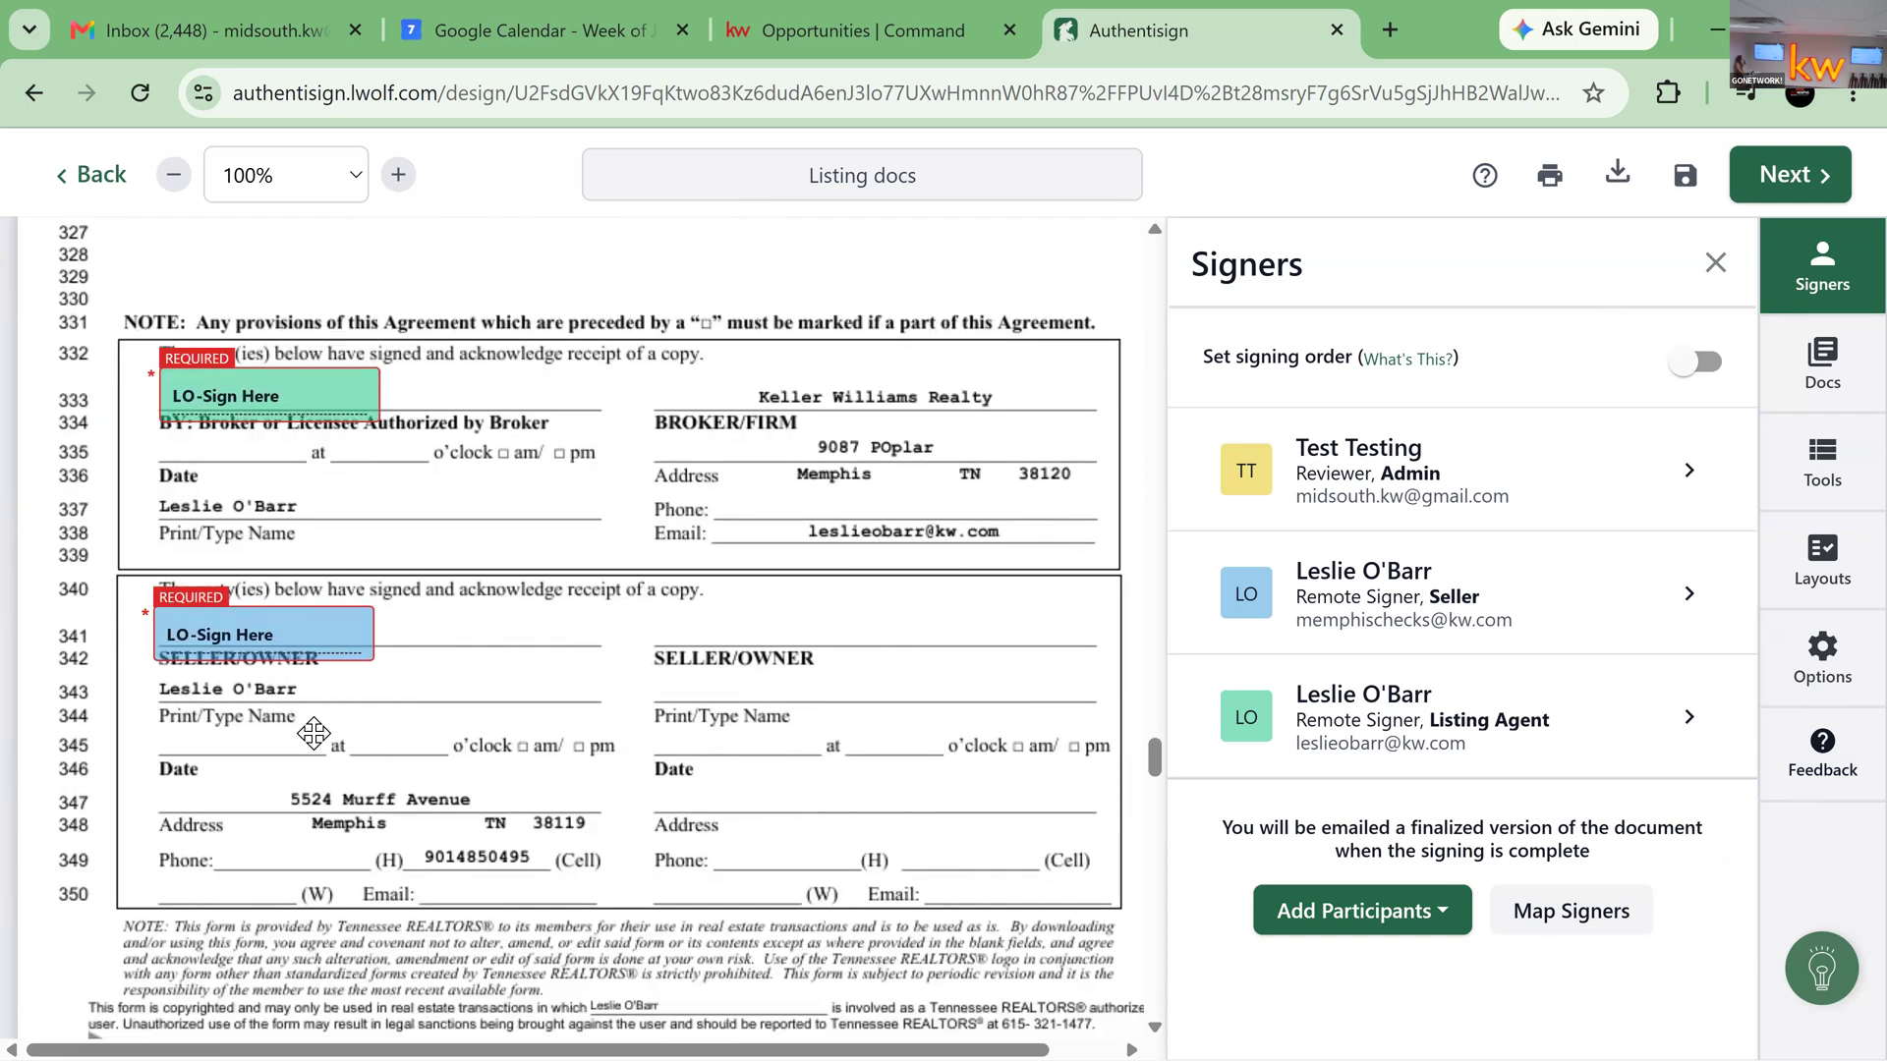
scroll(441, 703, down, 3)
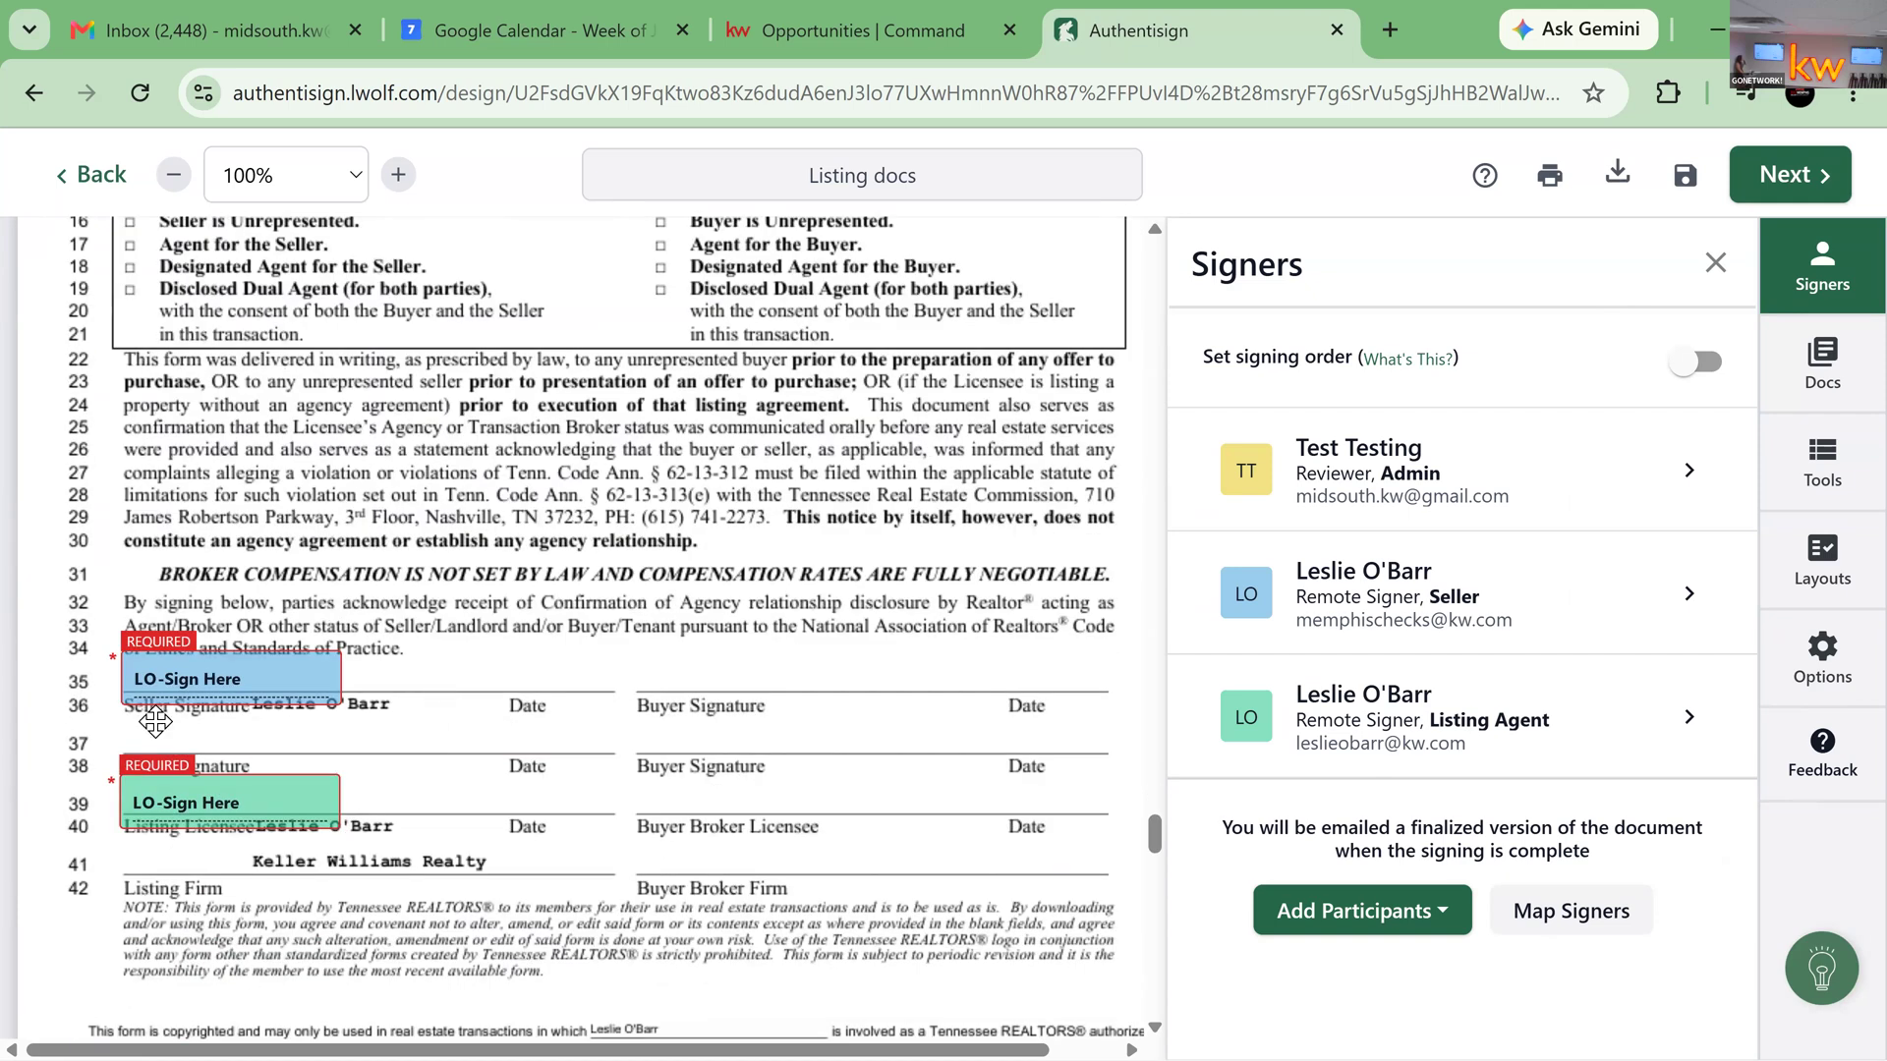
scroll(737, 603, down, 8)
scroll(737, 607, down, 13)
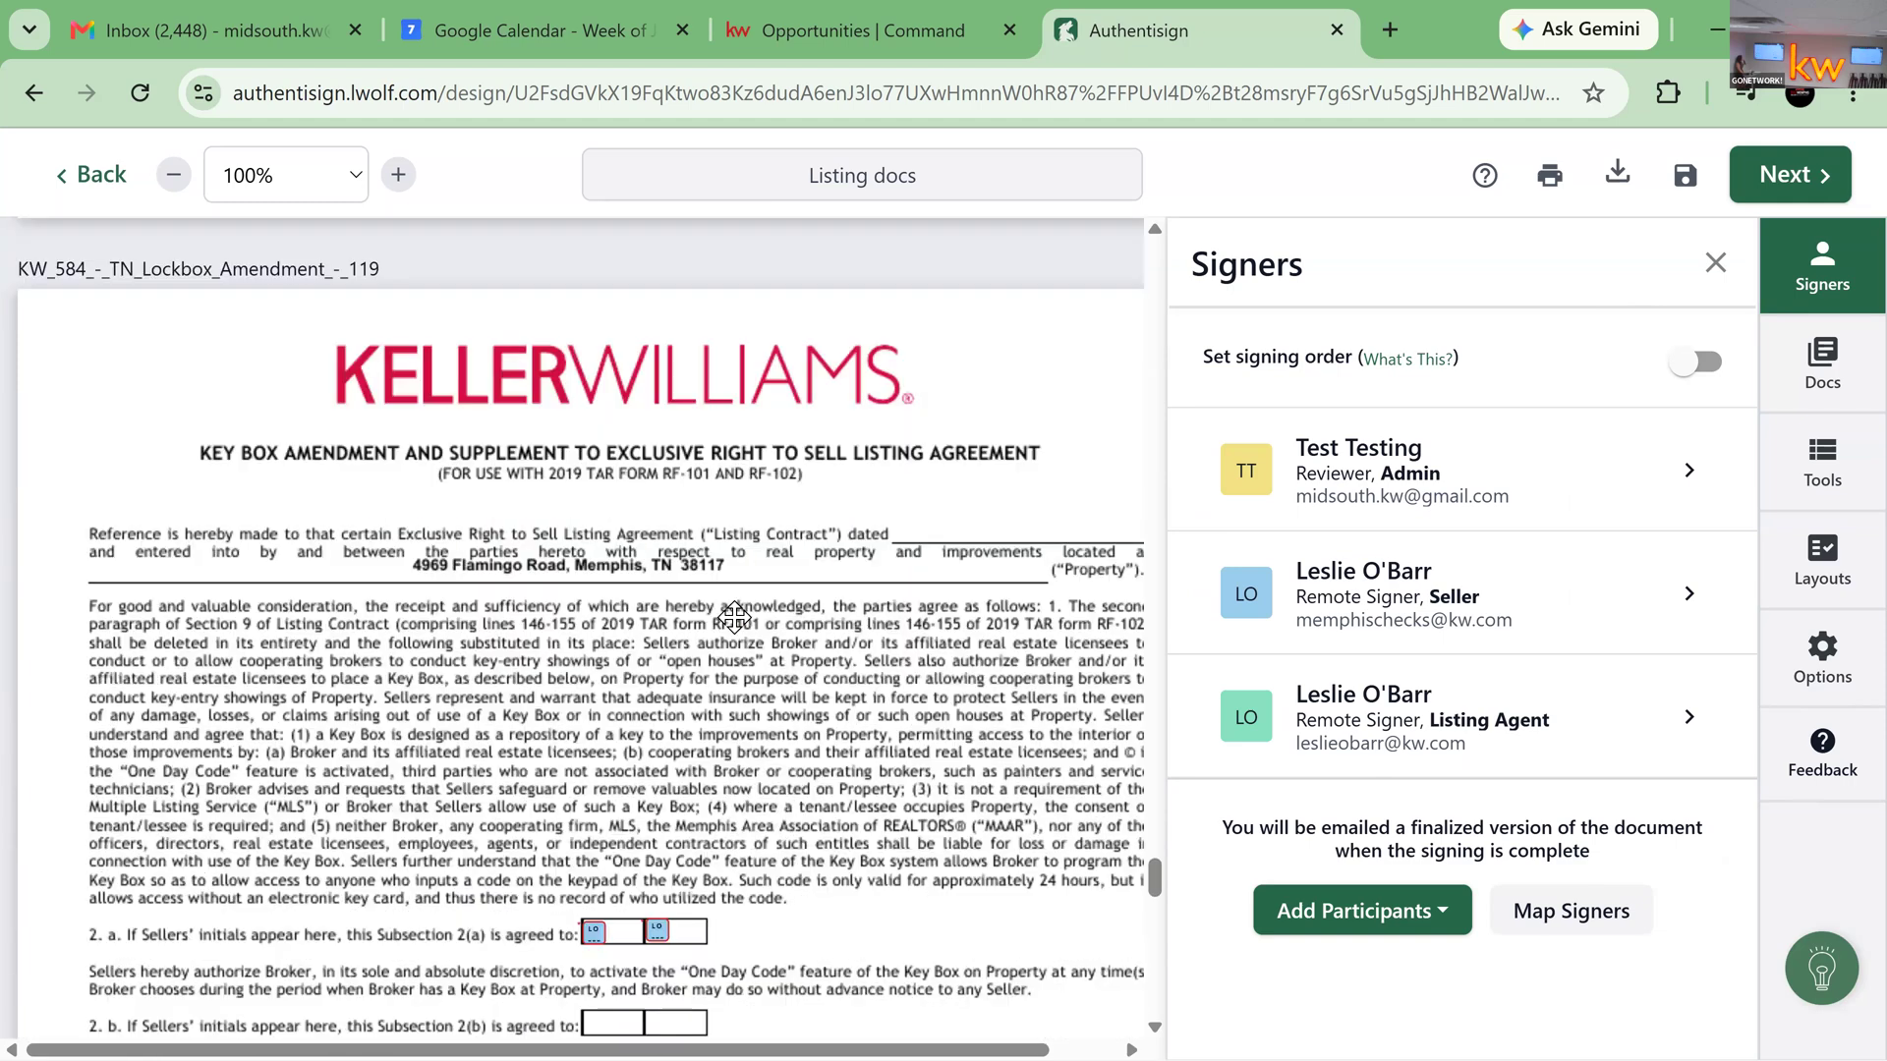
scroll(634, 668, up, 5)
scroll(629, 731, up, 6)
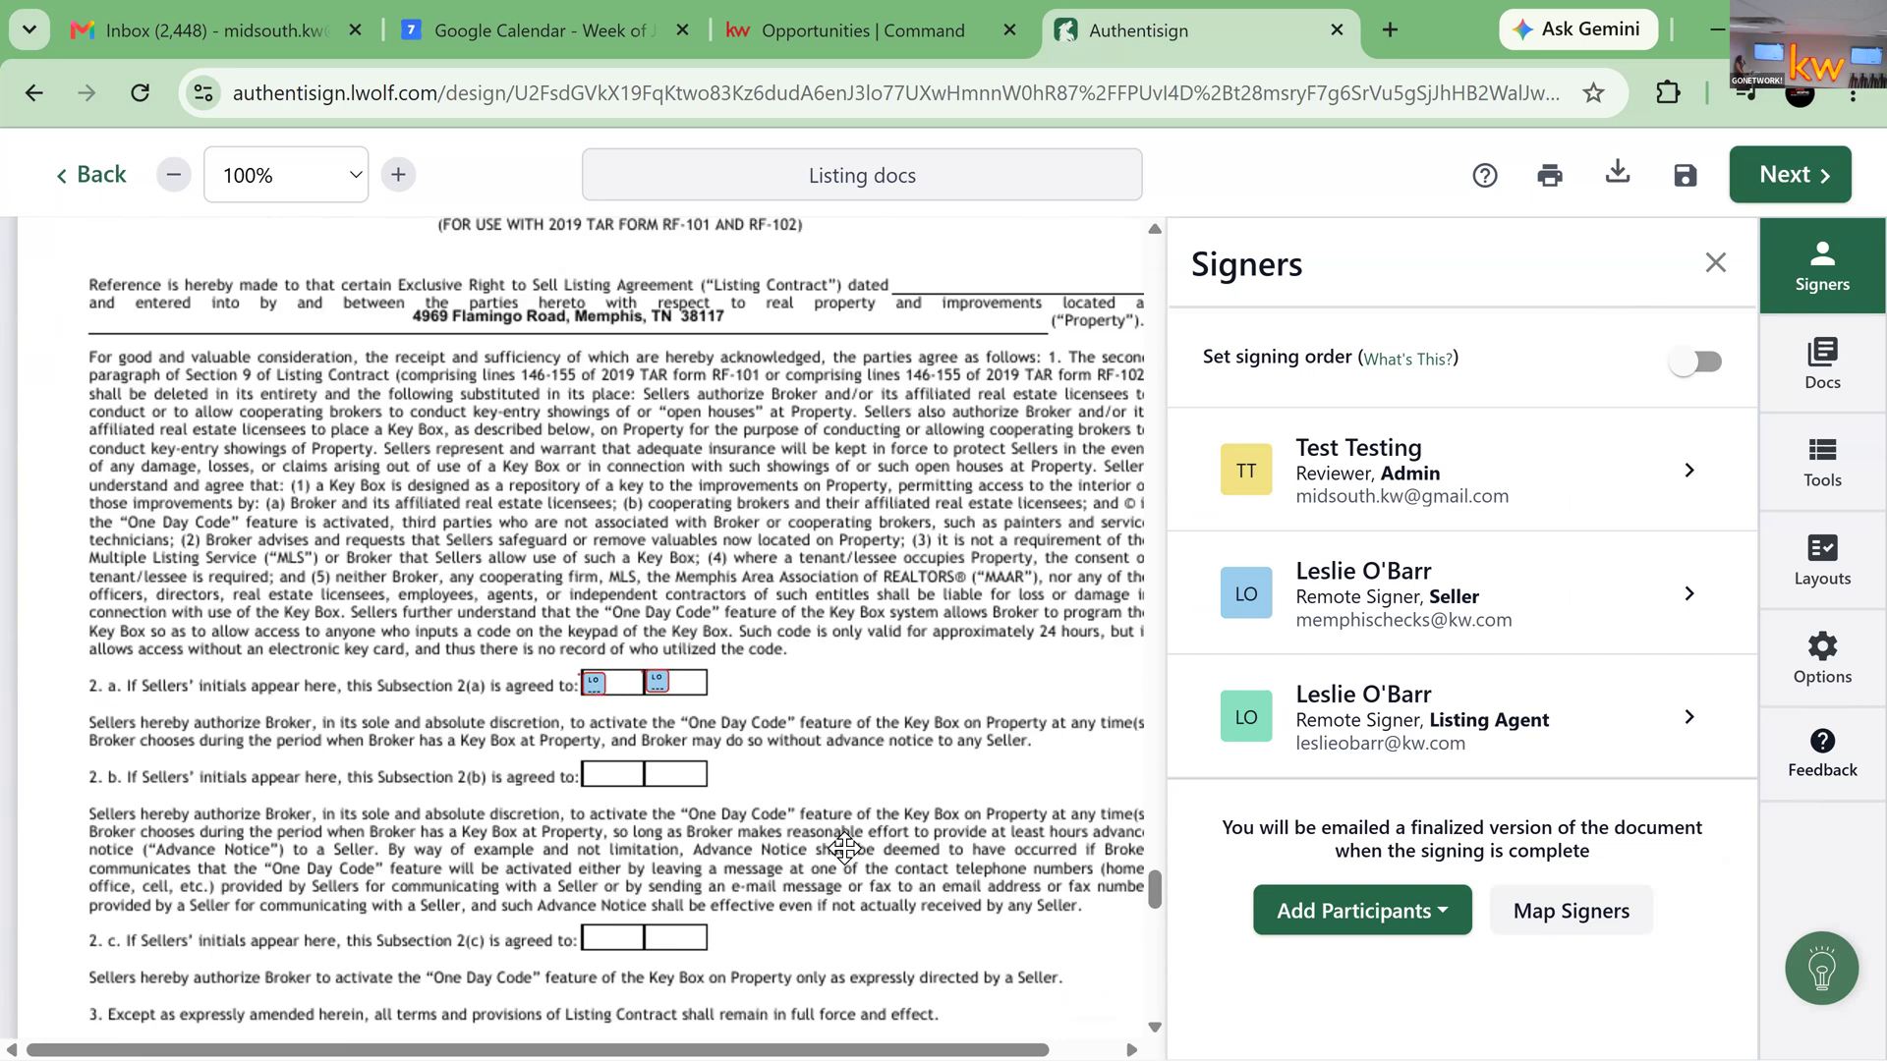
scroll(675, 727, up, 2)
scroll(555, 724, down, 3)
scroll(554, 725, down, 2)
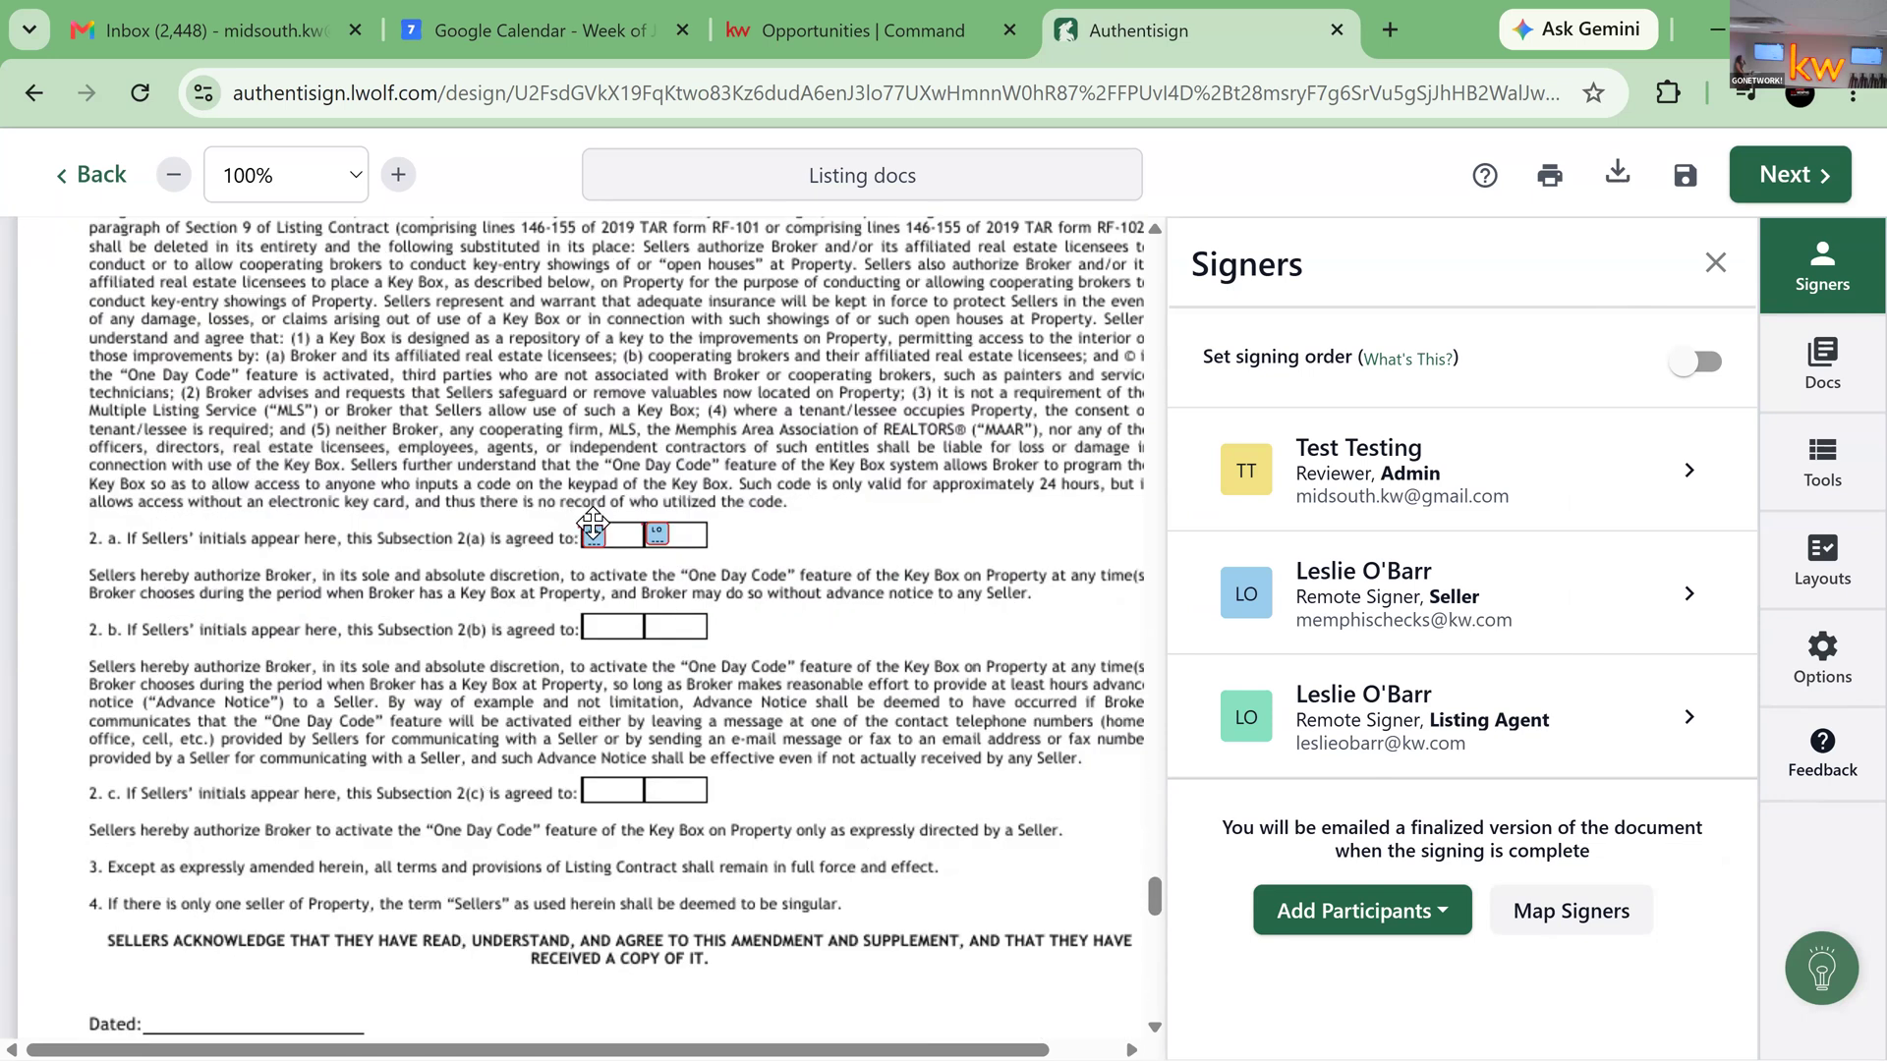
- Nudge the first seller initials field in Key Box clause 2(a) slightly up and right
mouse_move(588, 527)
mouse_down()
mouse_move(600, 633)
mouse_move(604, 503)
mouse_move(578, 537)
mouse_move(605, 519)
mouse_up()
scroll(769, 731, up, 9)
scroll(899, 494, down, 14)
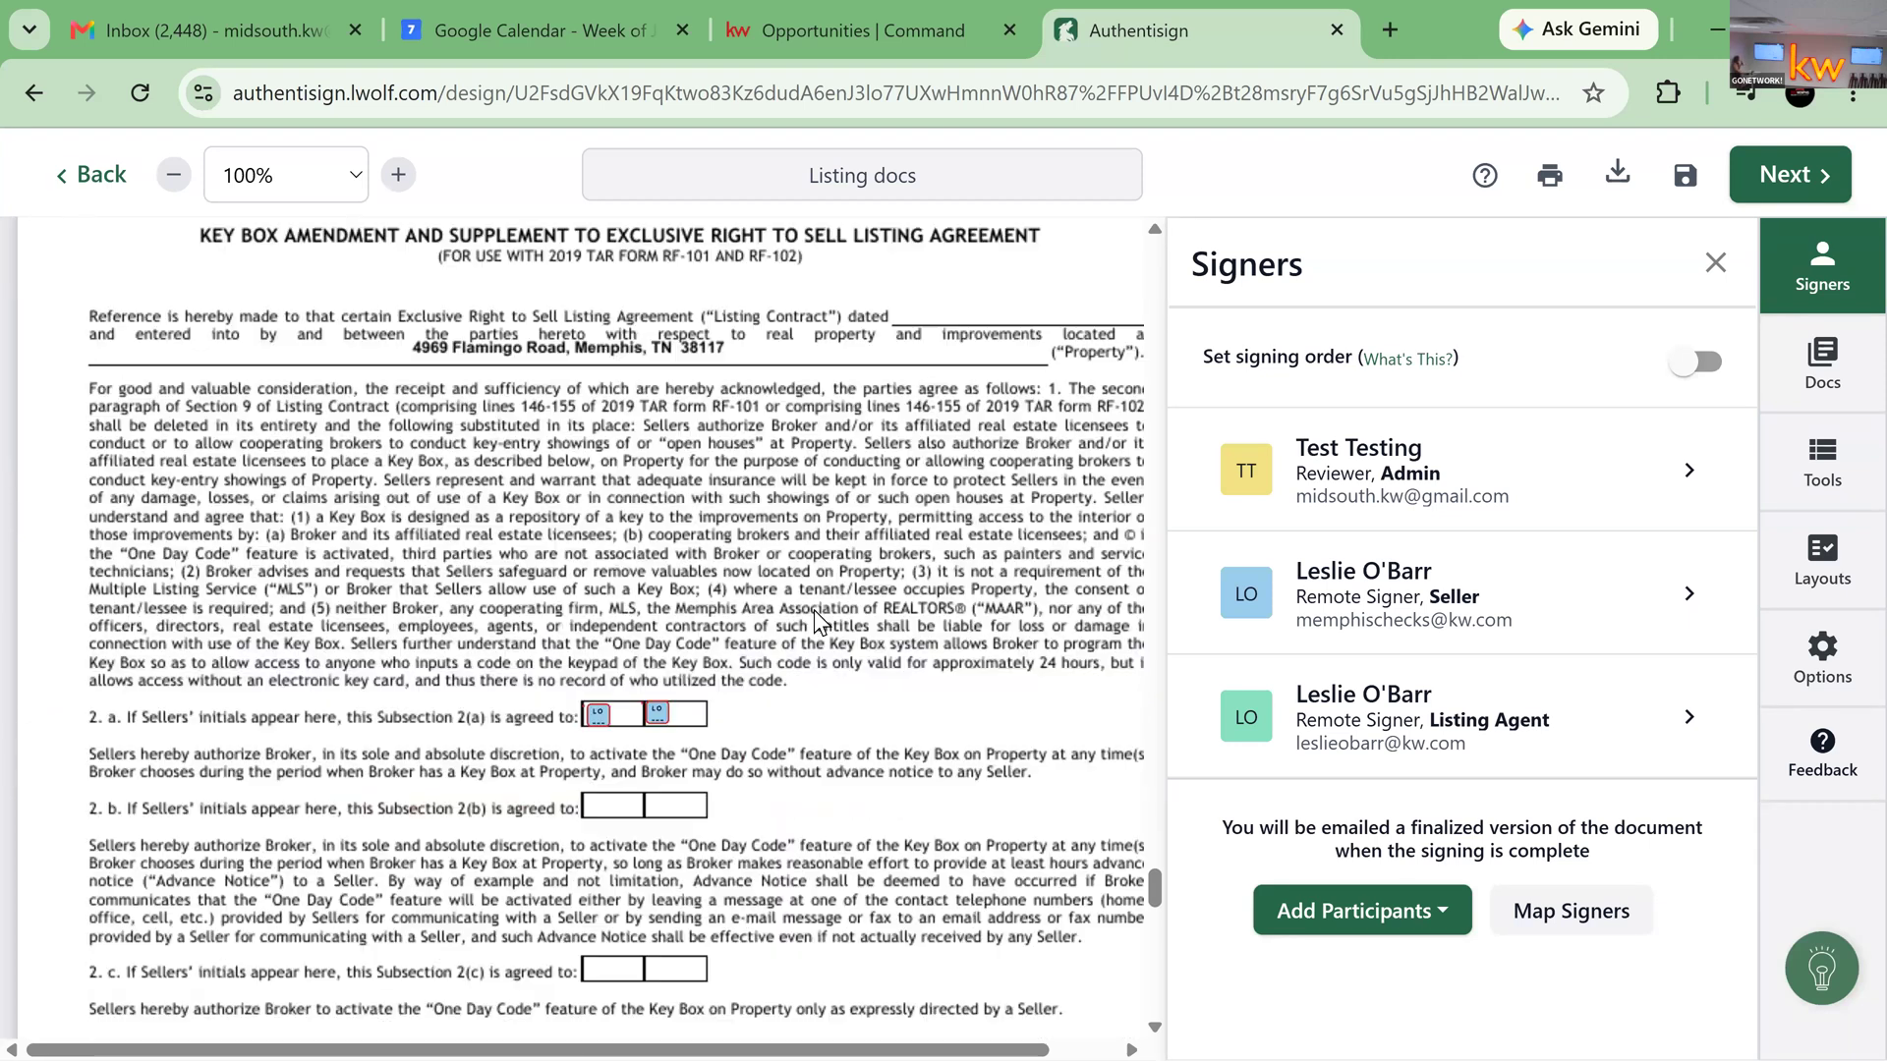
scroll(831, 580, down, 12)
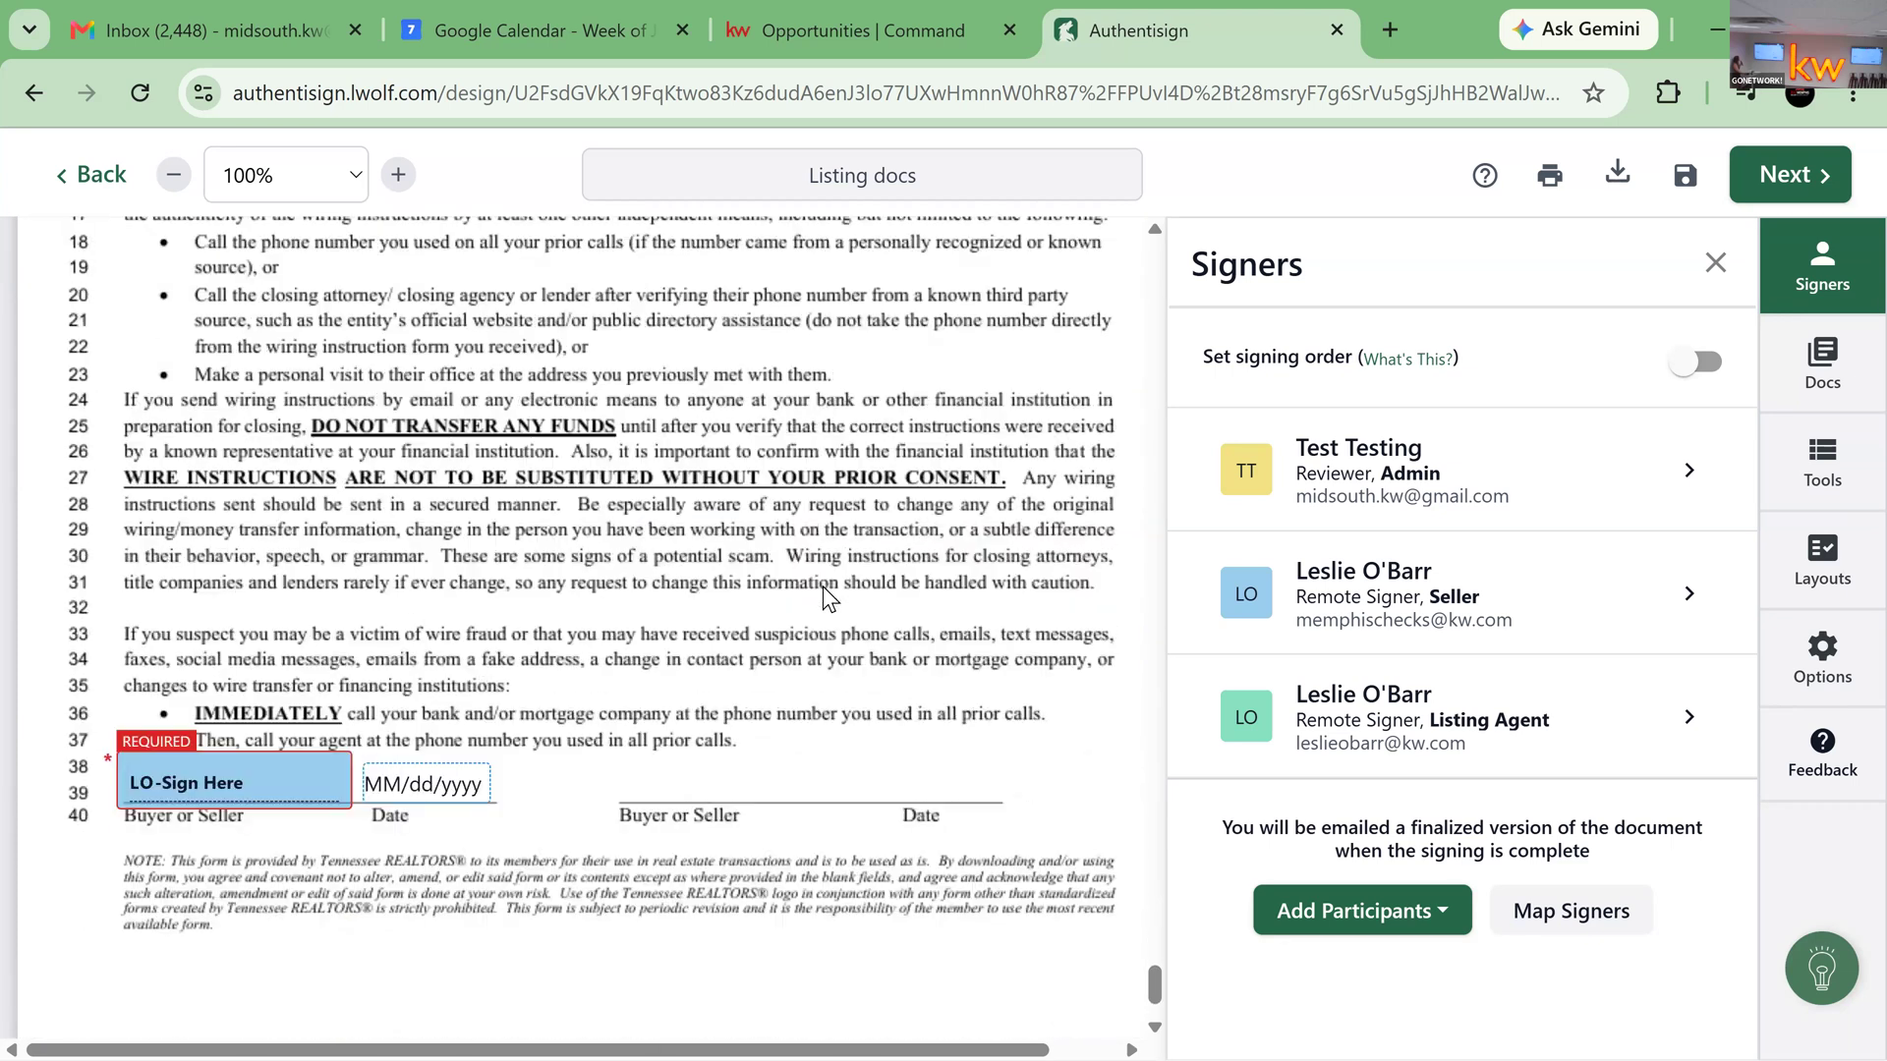
scroll(812, 657, down, 3)
scroll(684, 664, up, 7)
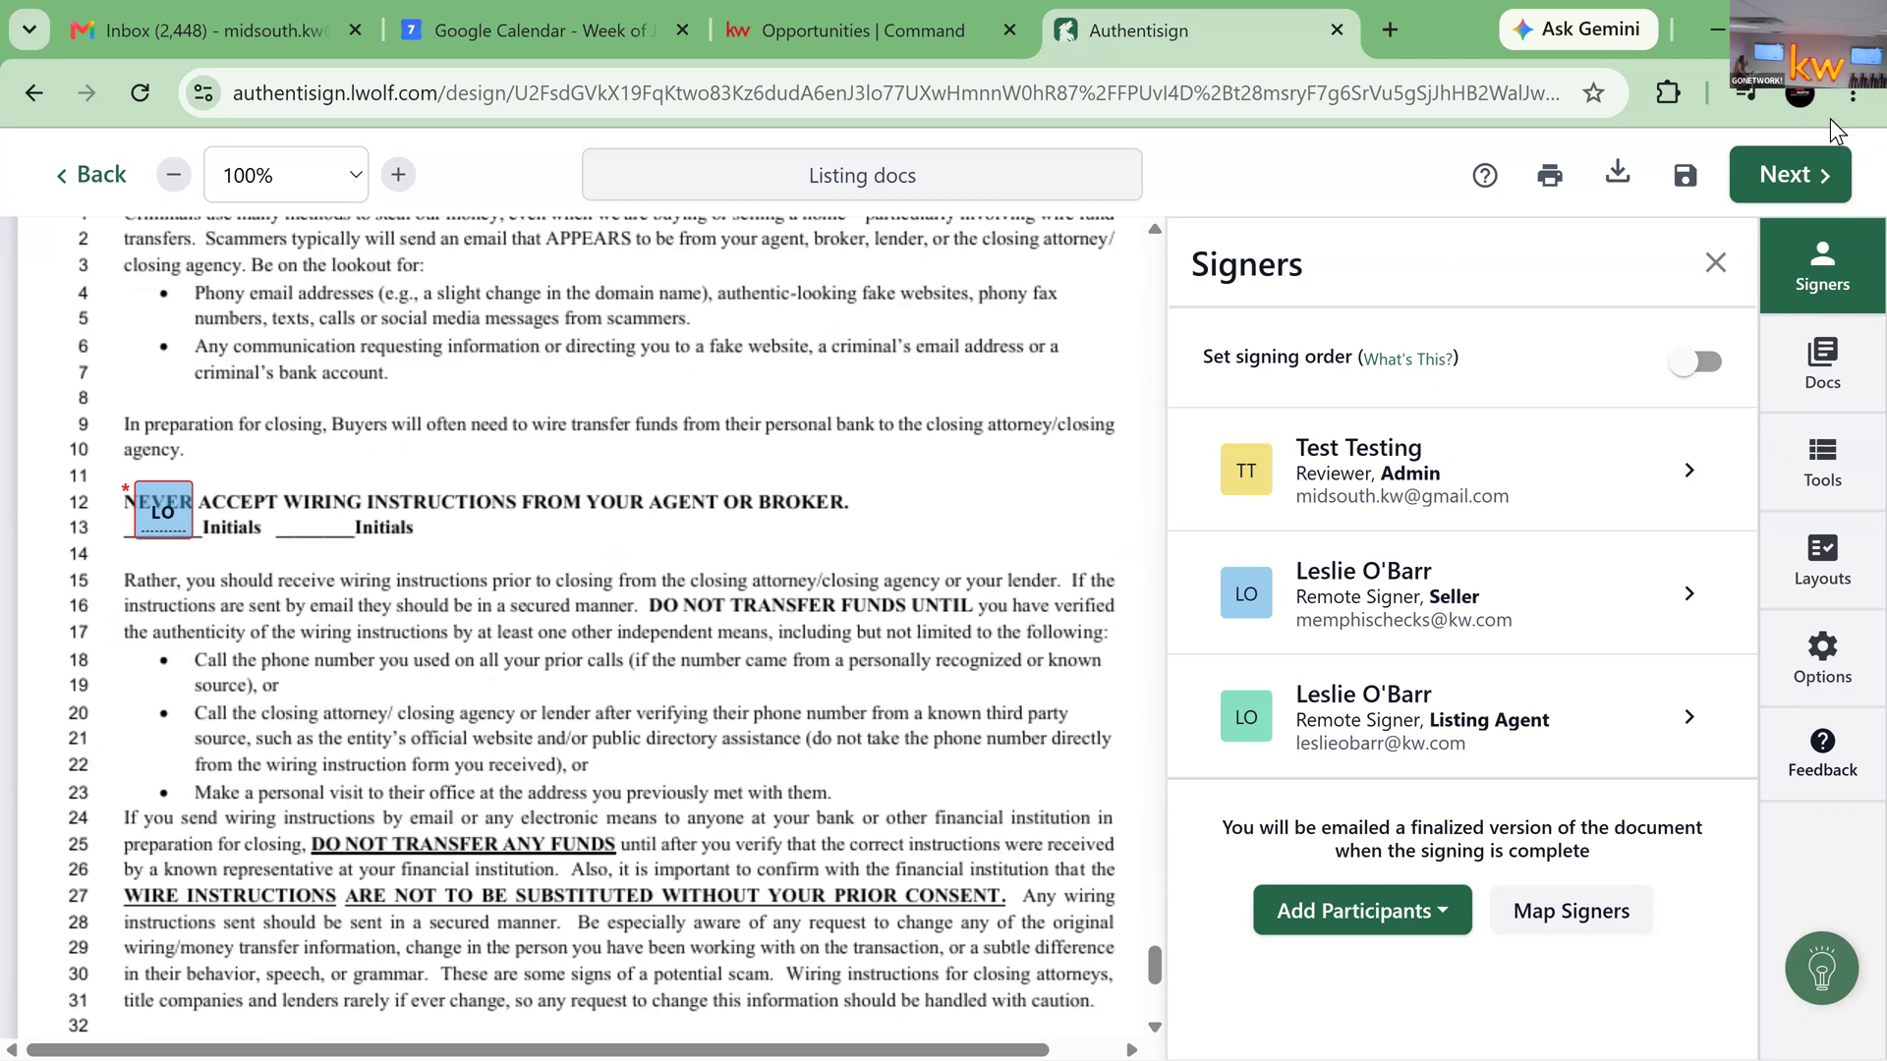
- Back out of Finalize and delete the extra seller initials box in clause 2(a)
click(1779, 174)
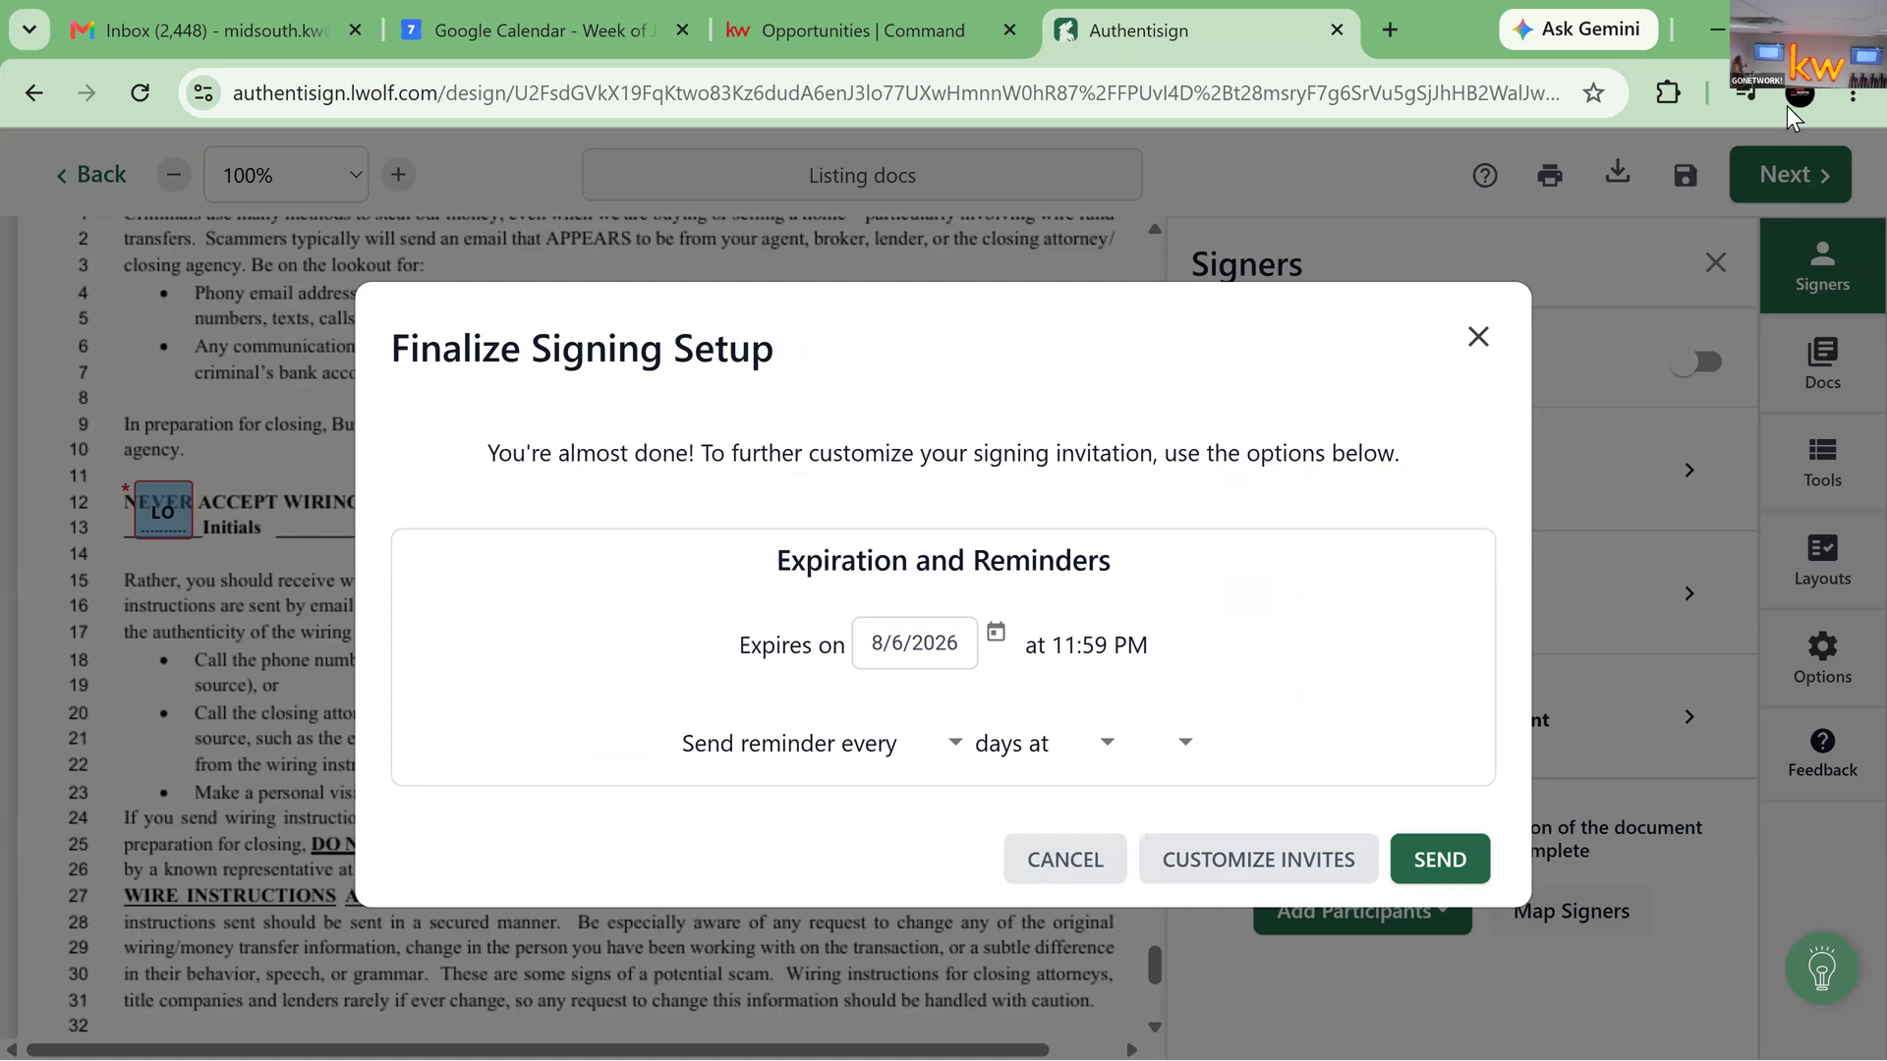
click(1476, 339)
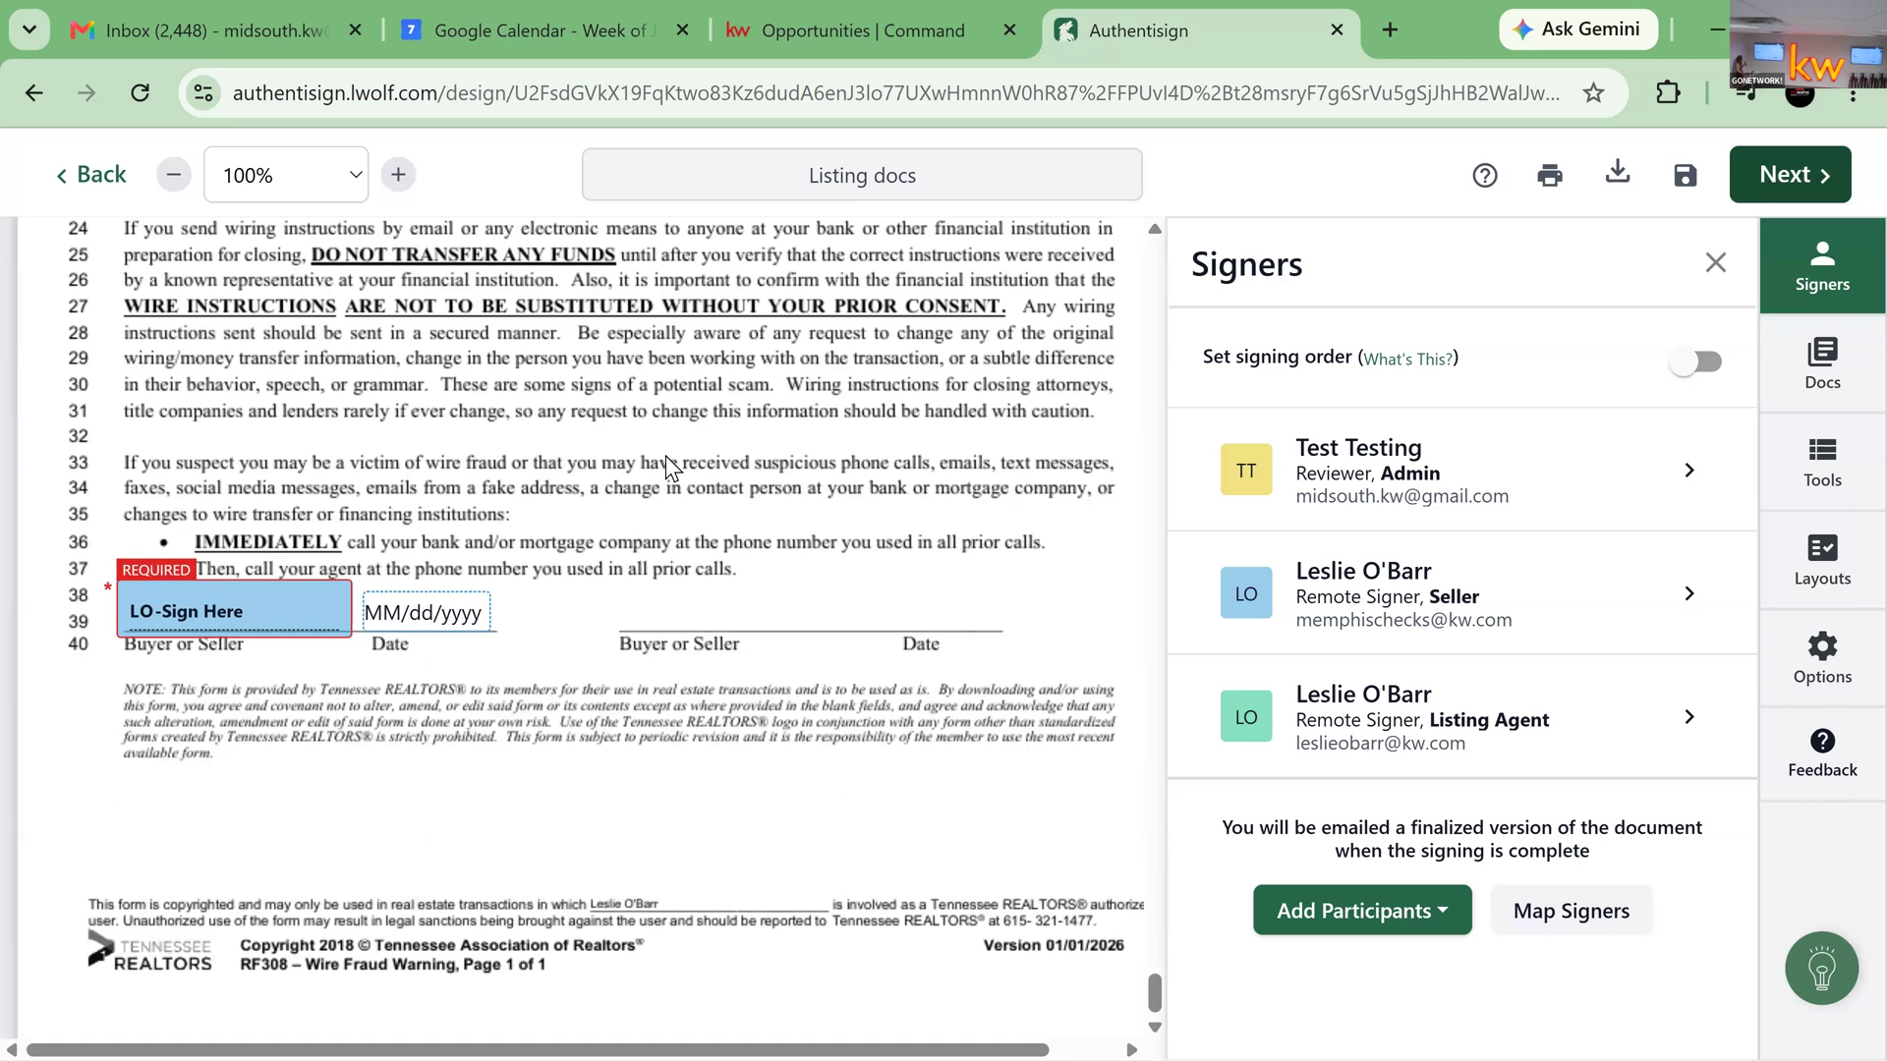
scroll(687, 466, up, 15)
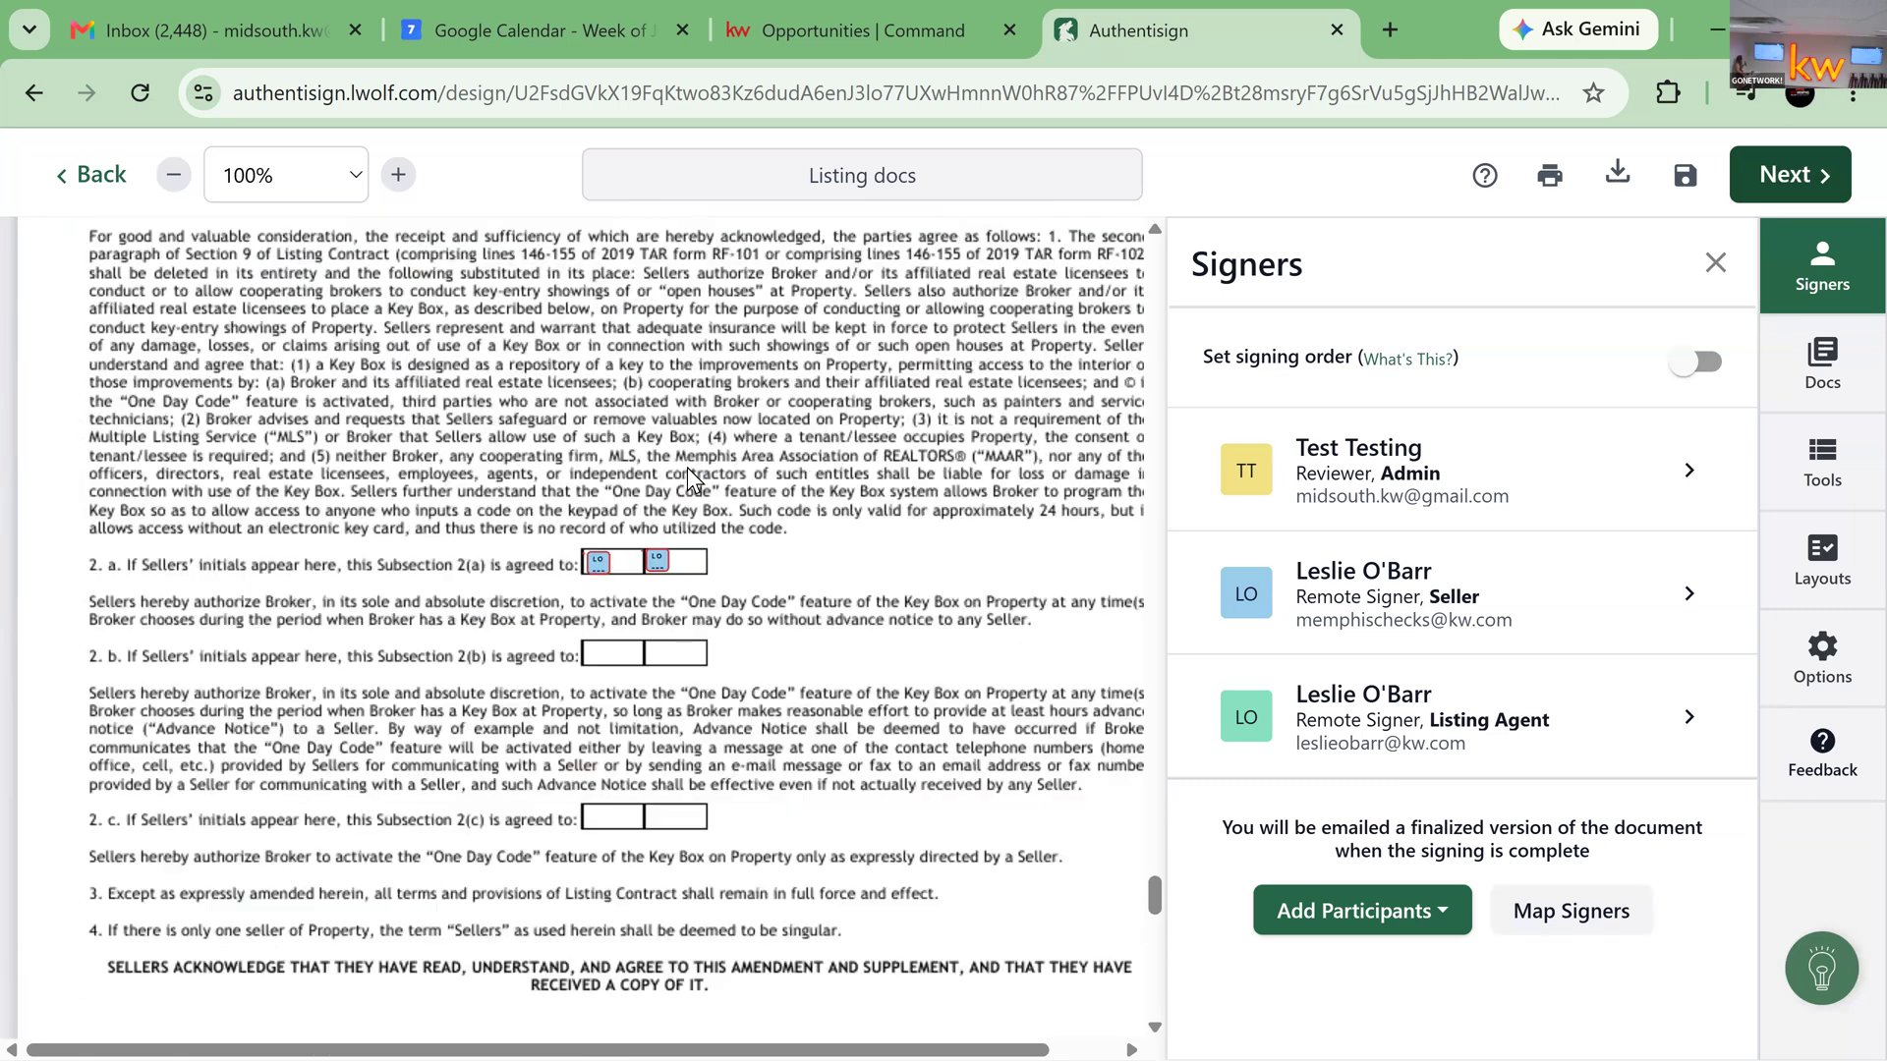
scroll(686, 468, down, 2)
click(652, 566)
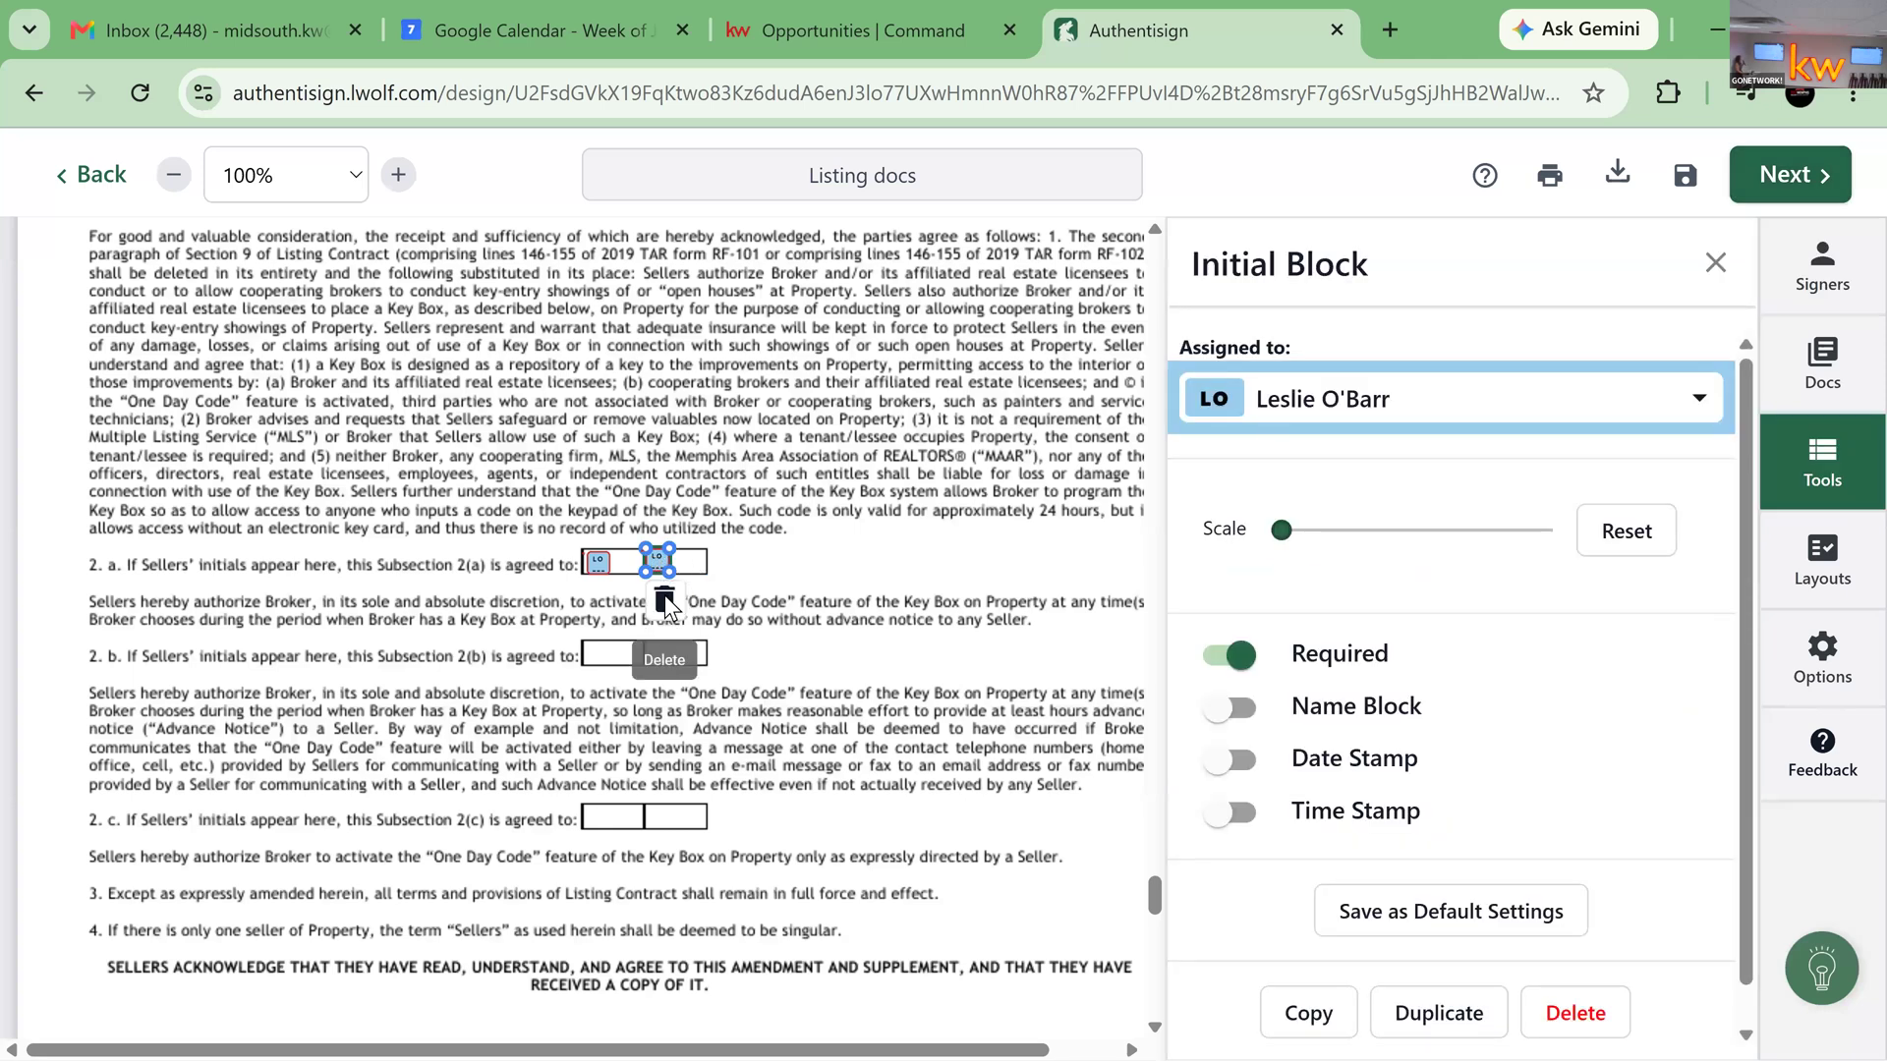
click(664, 599)
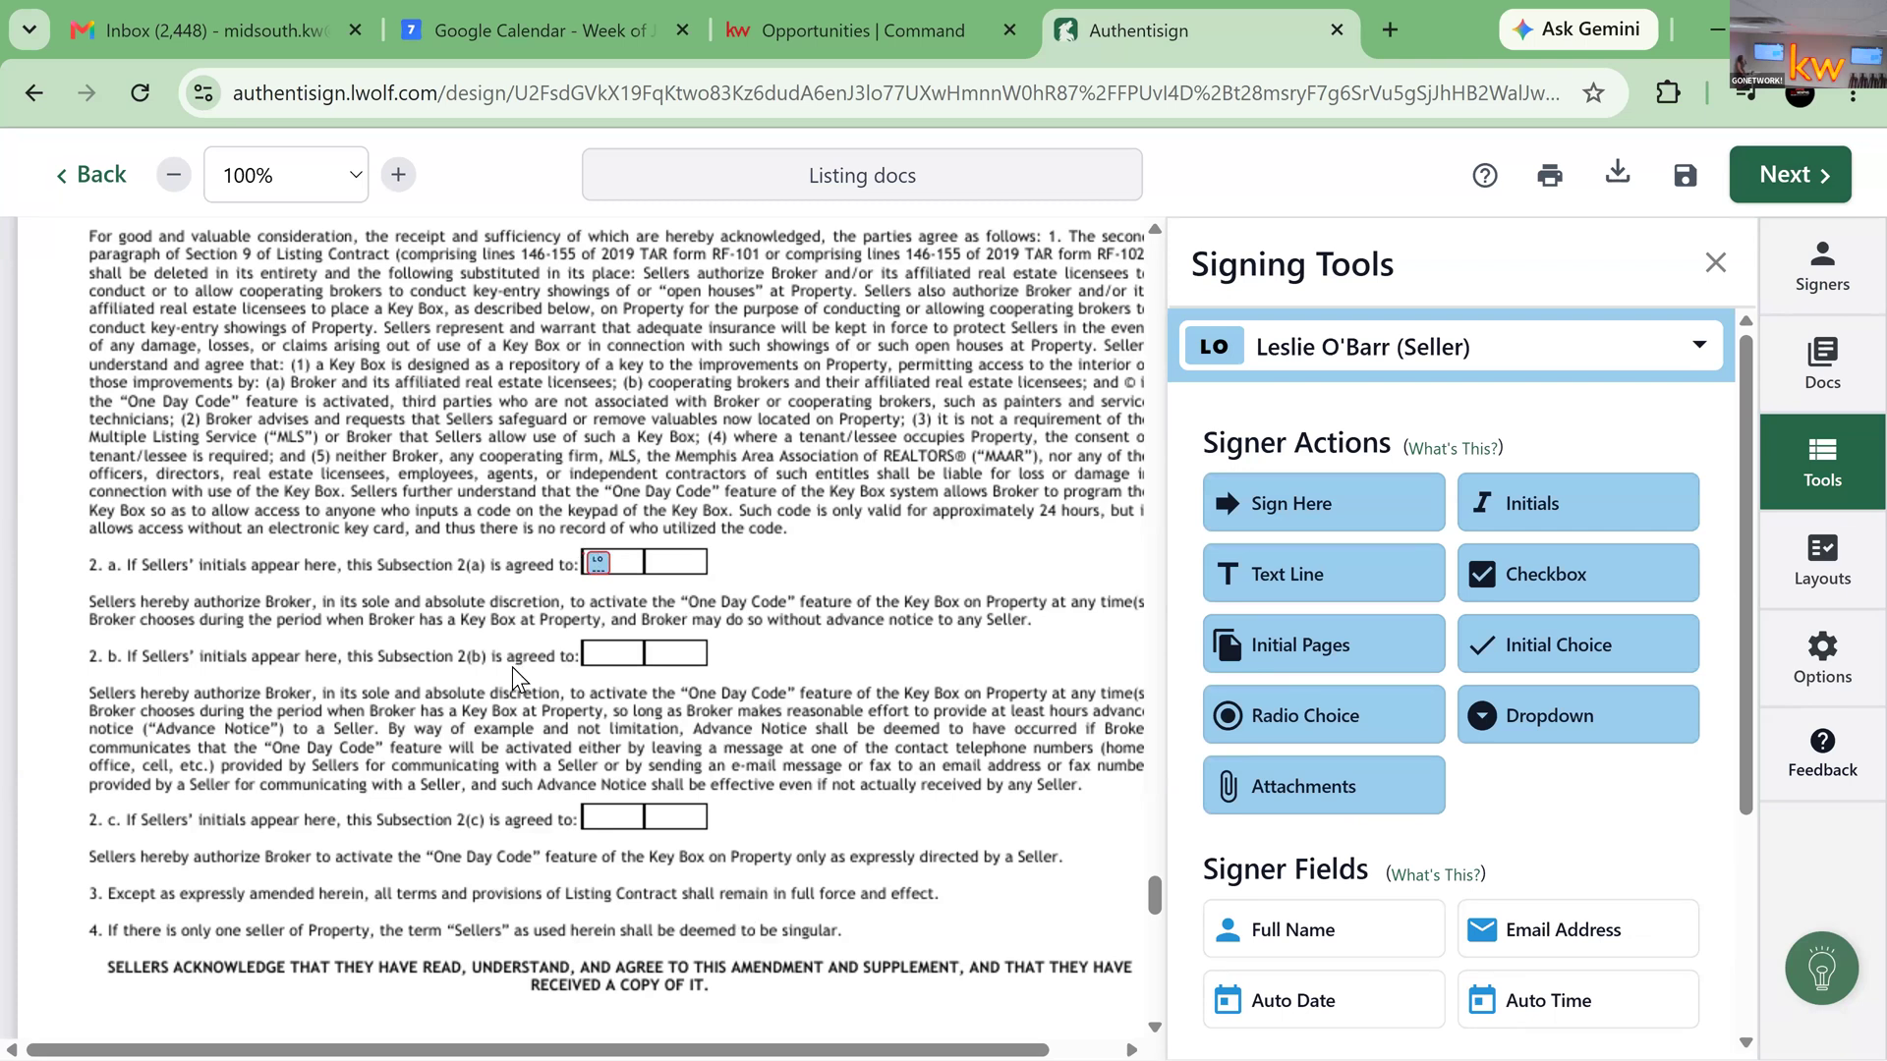
- Check the remaining 2(a) initials box's settings, then close its Initial Block panel
click(597, 563)
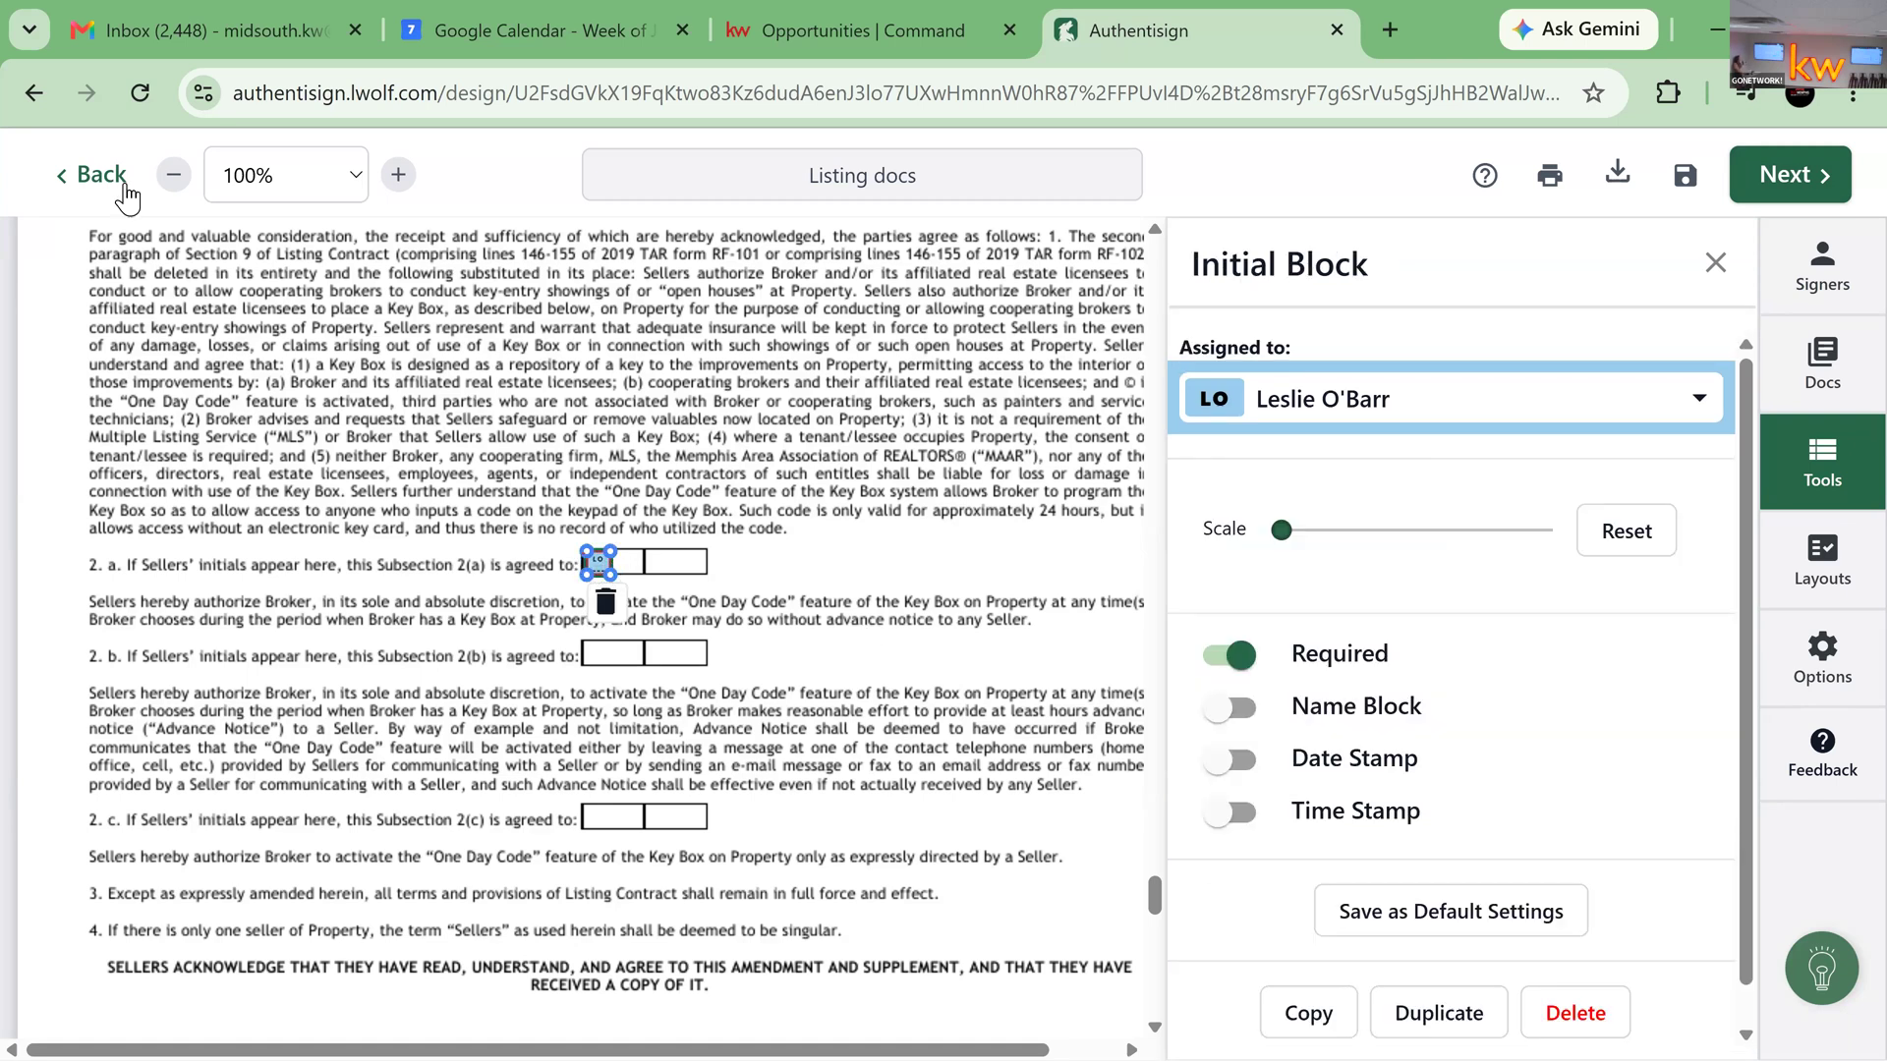
scroll(1033, 430, up, 3)
scroll(1039, 427, down, 6)
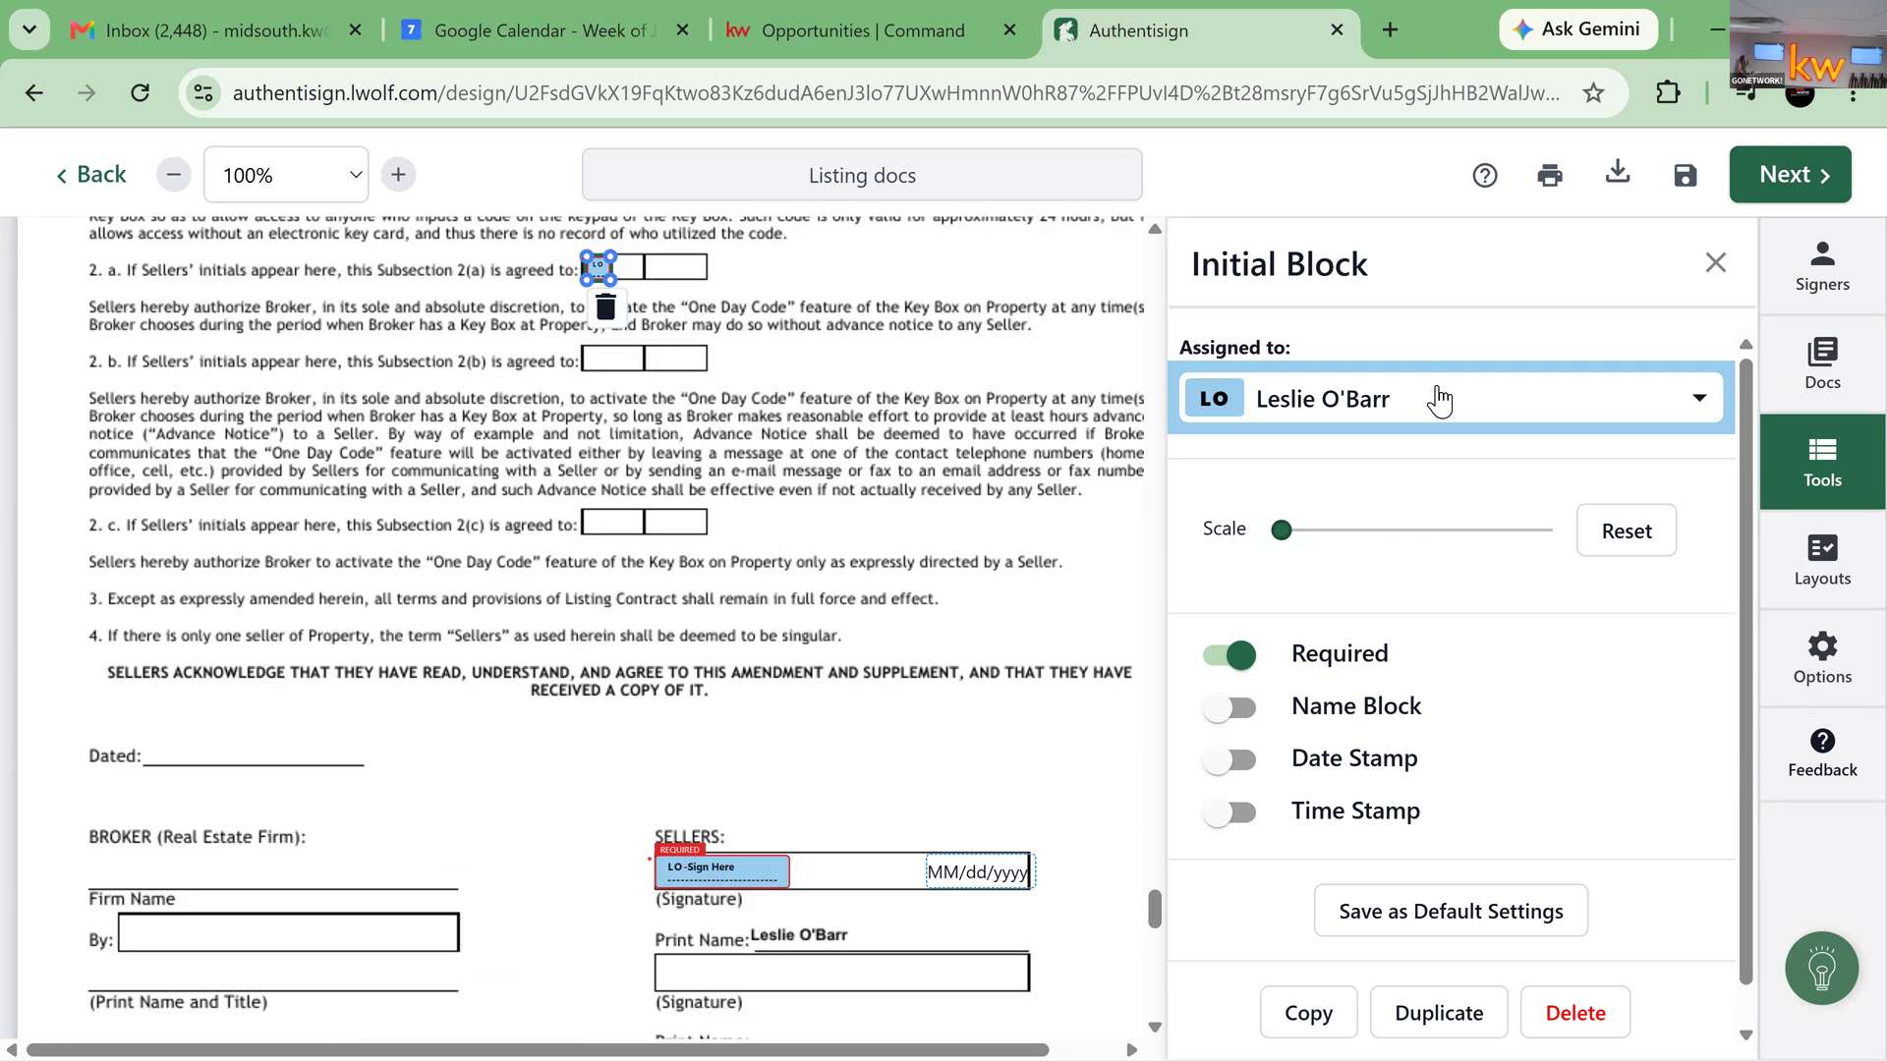
click(1715, 262)
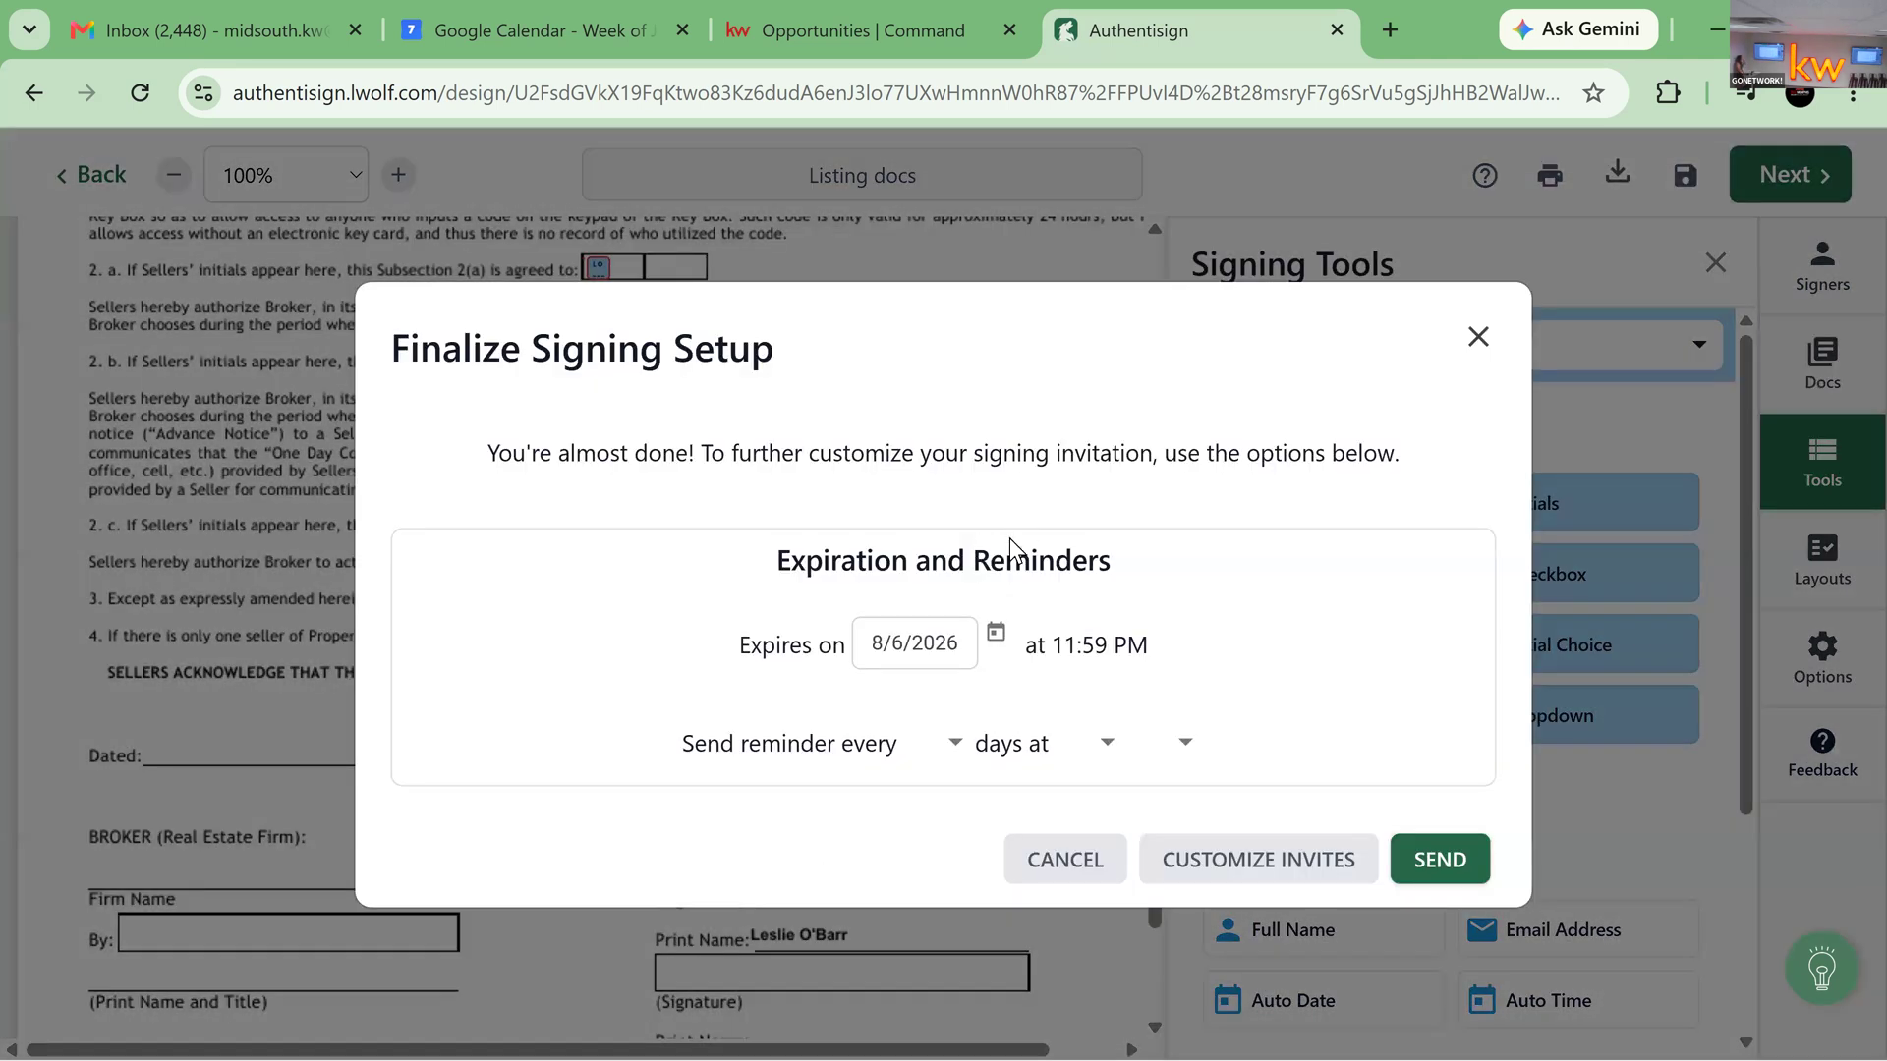
- Leave the reminder interval unchanged and save the invitation email without a custom message
click(963, 752)
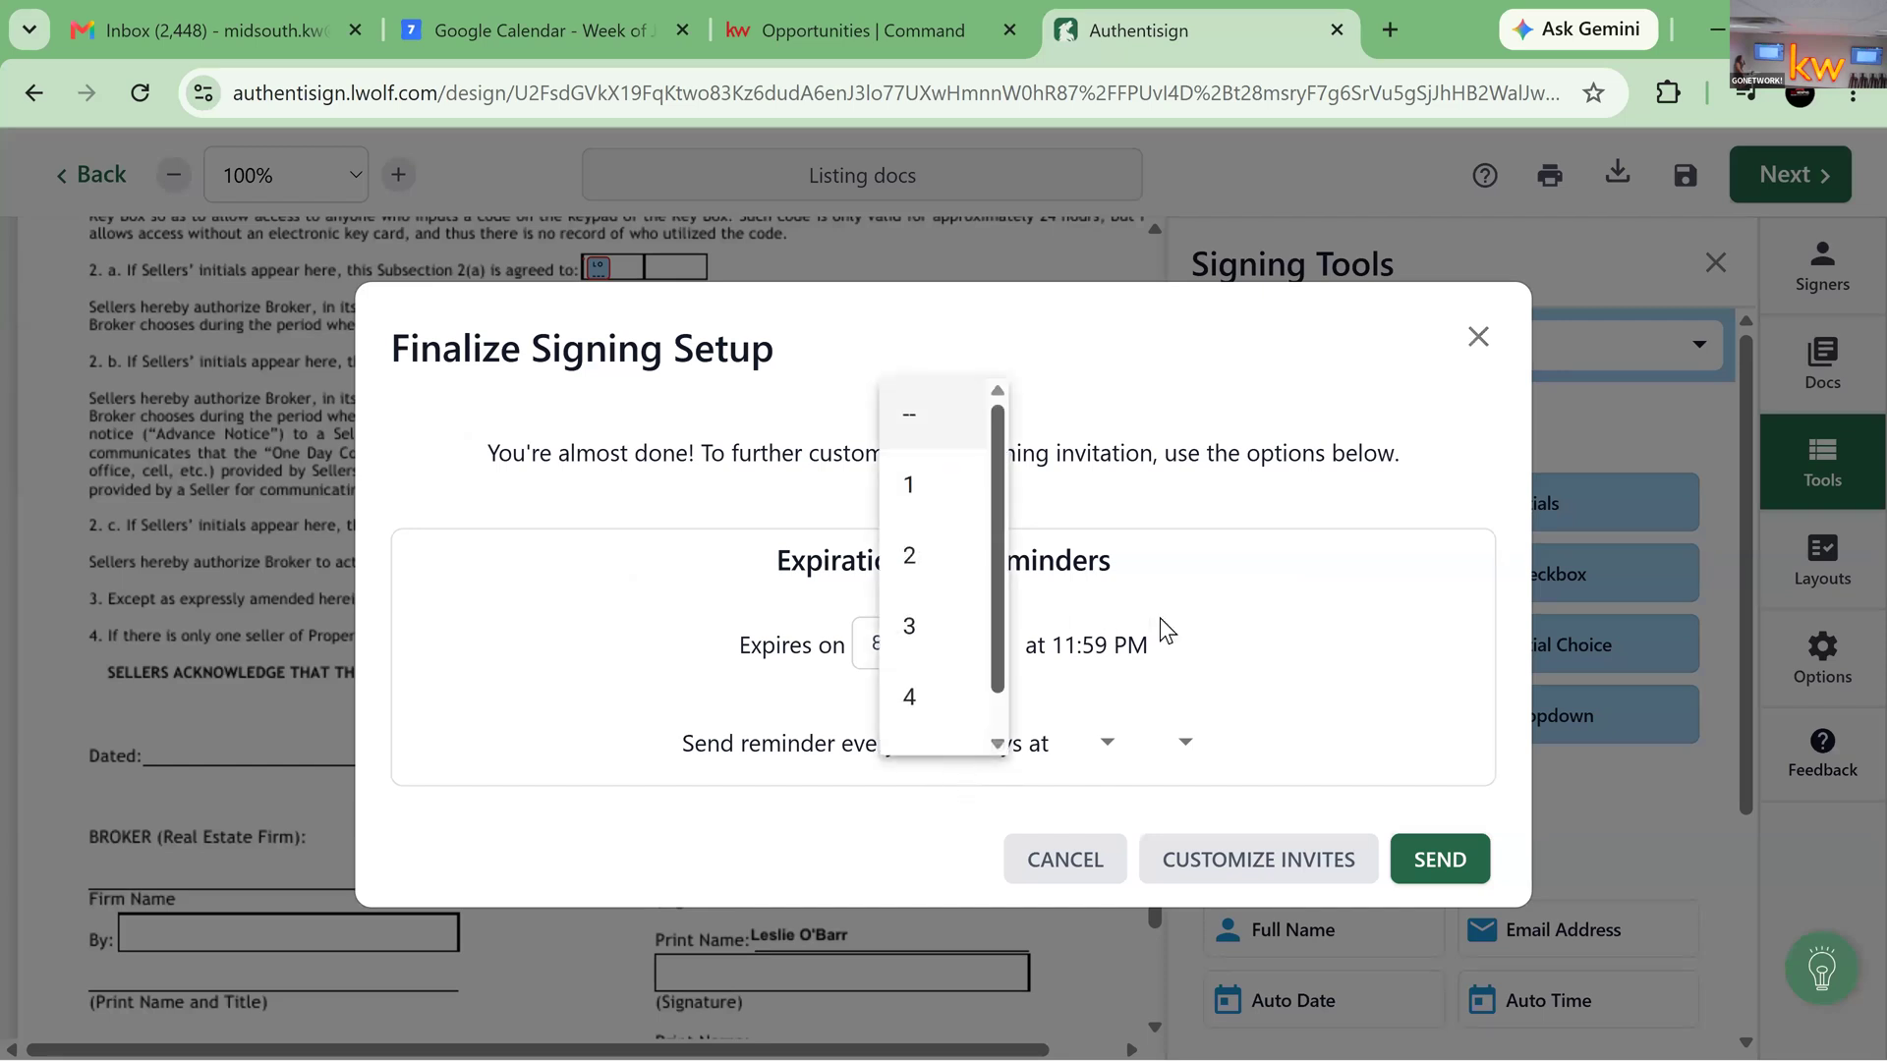
click(1423, 668)
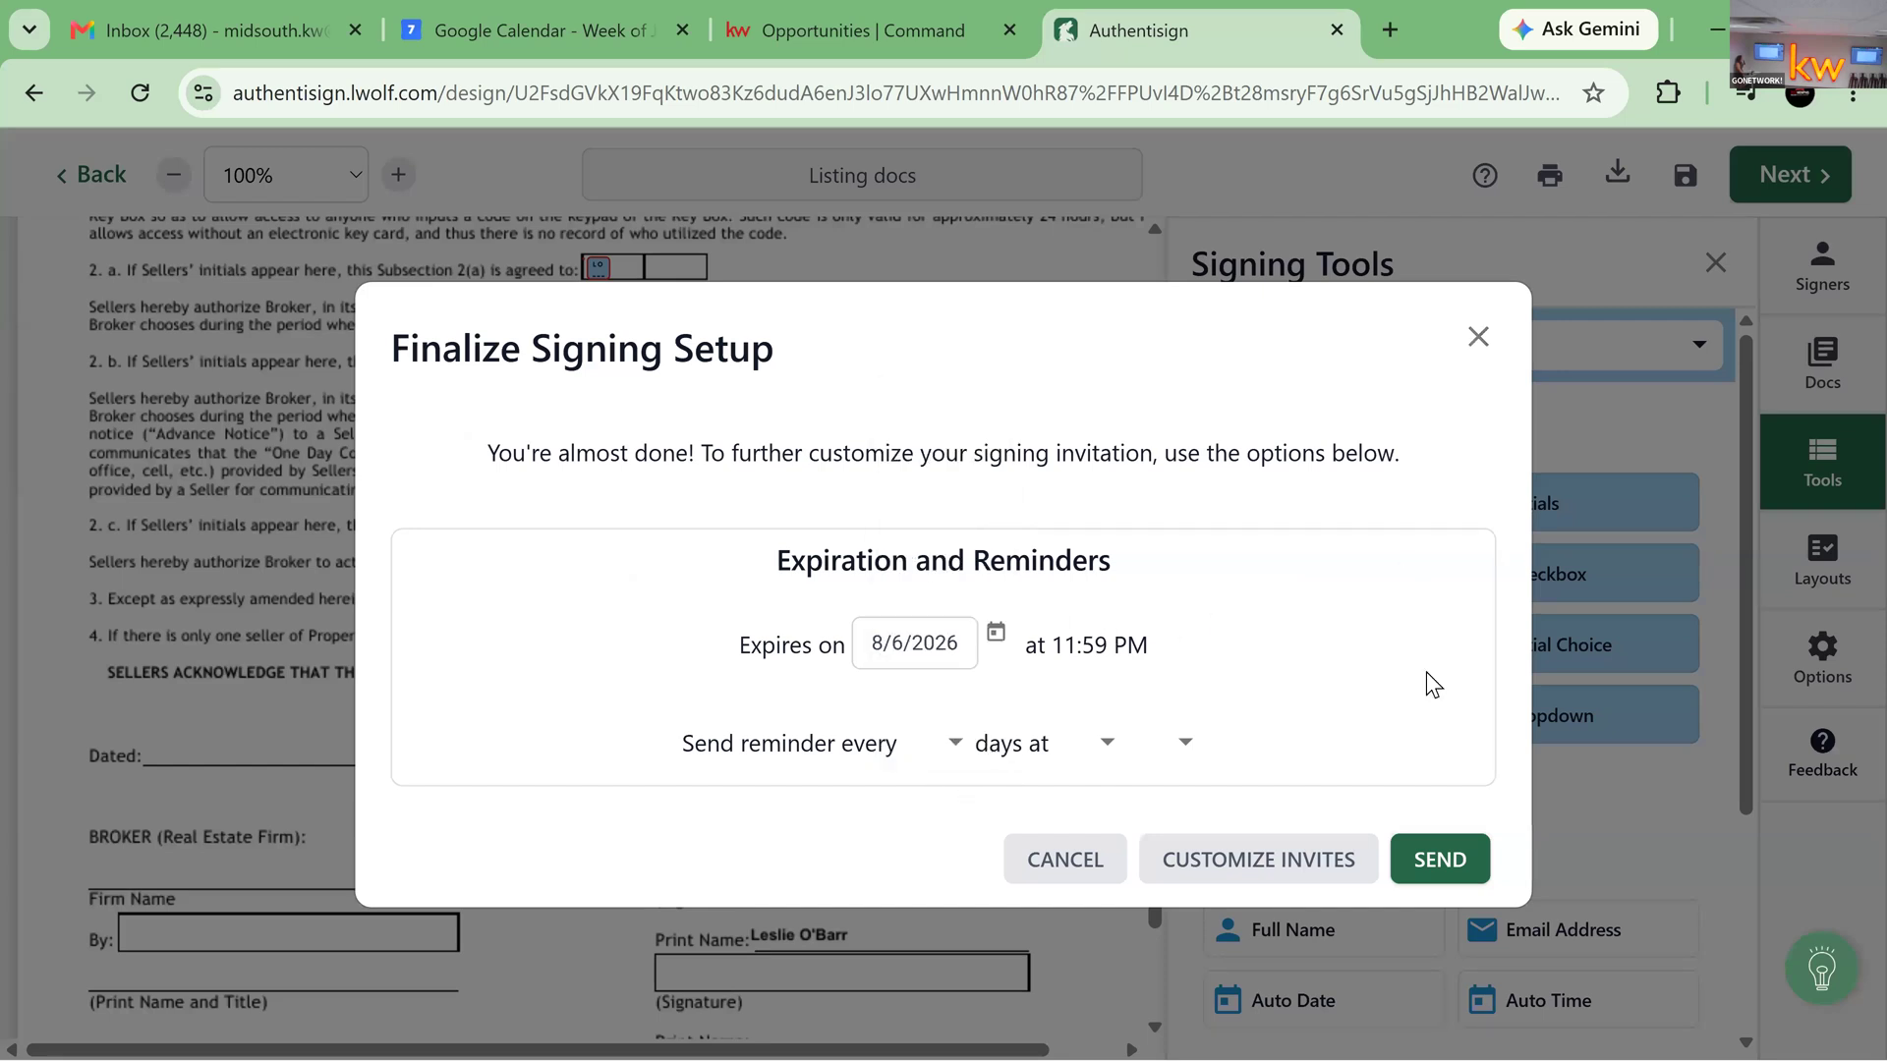
click(1312, 875)
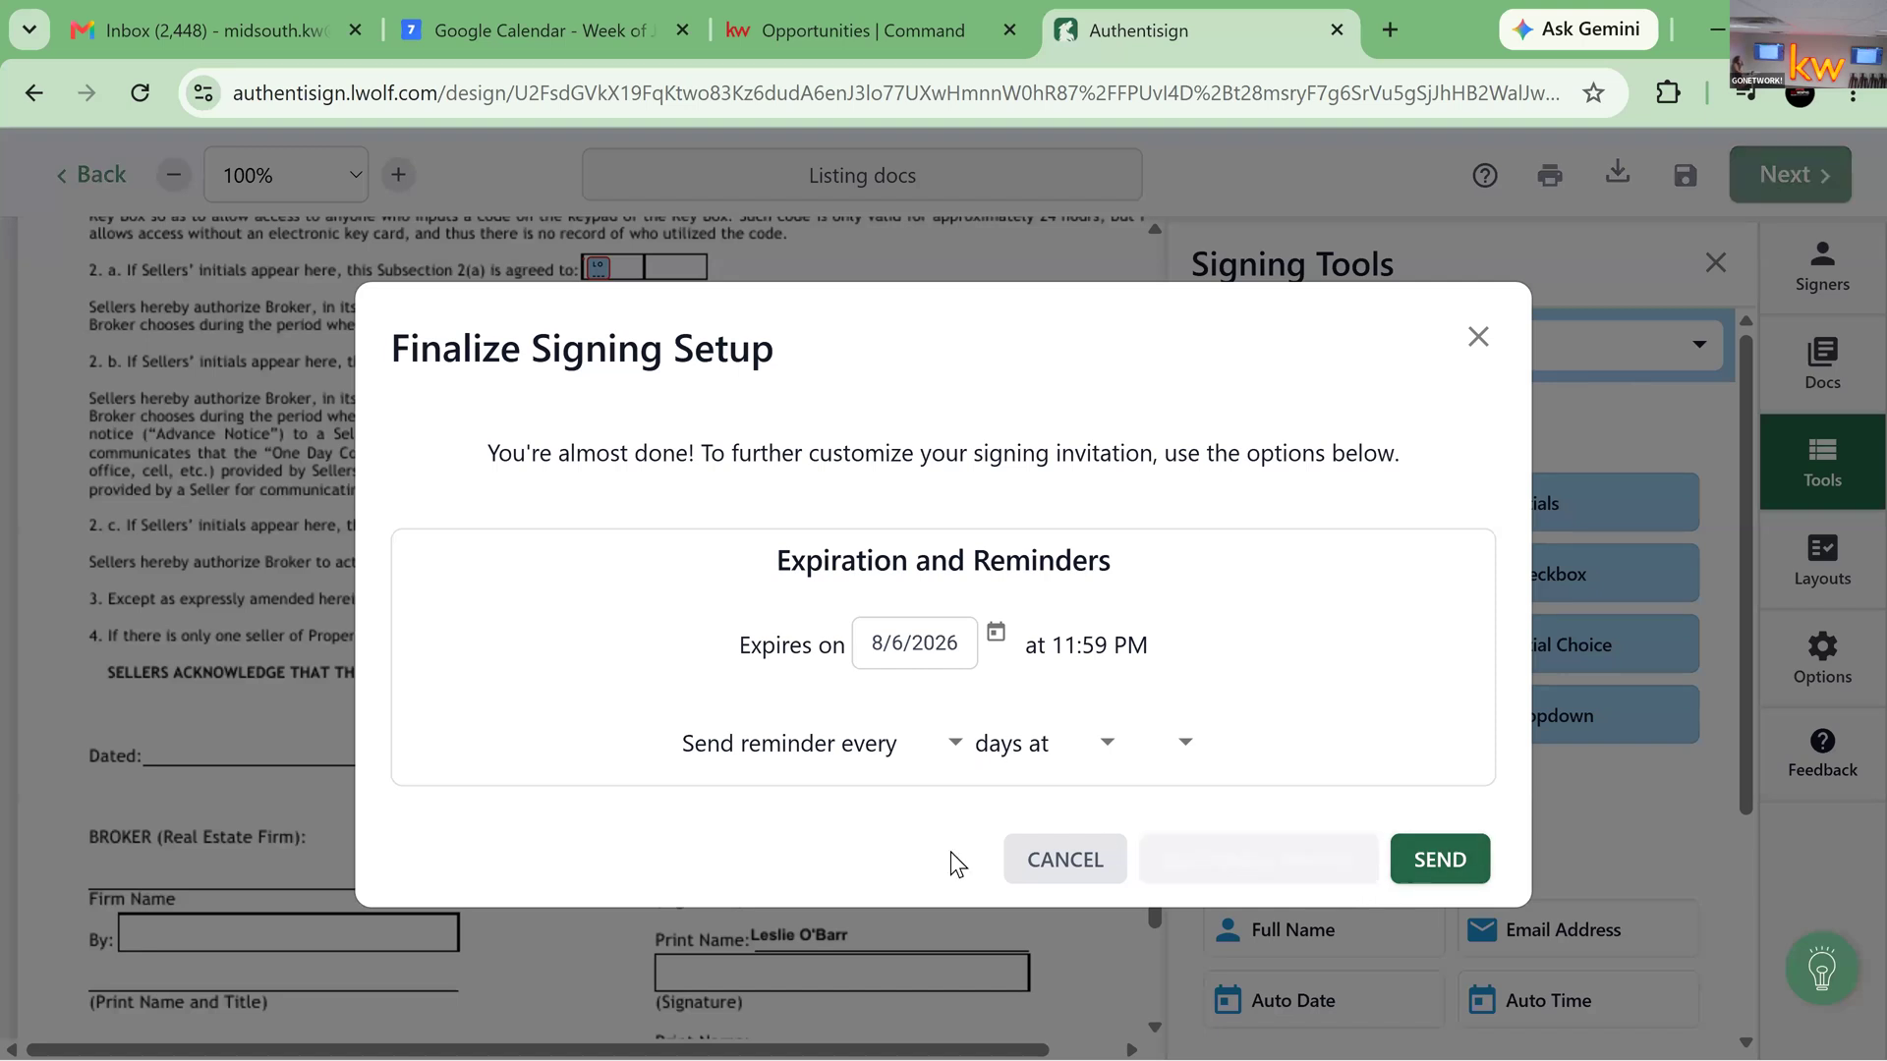
scroll(709, 644, down, 2)
scroll(717, 635, down, 8)
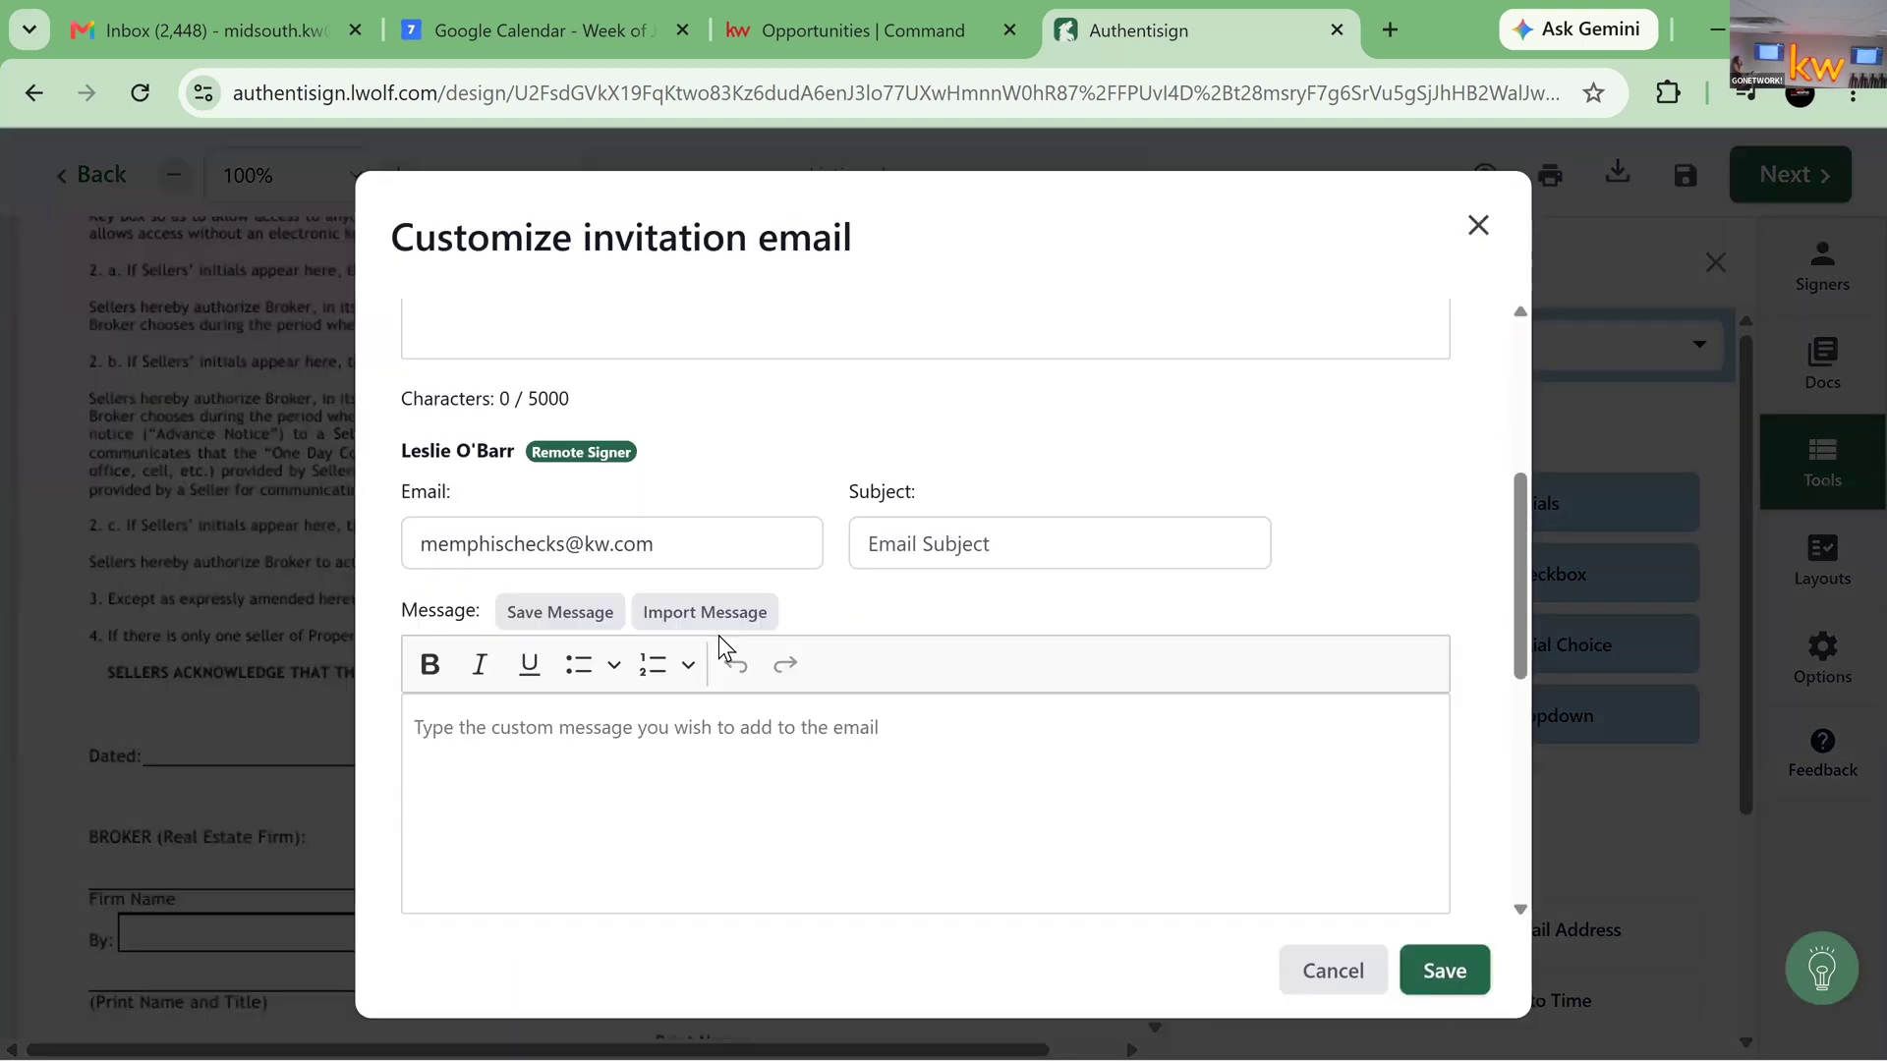
scroll(716, 686, down, 1)
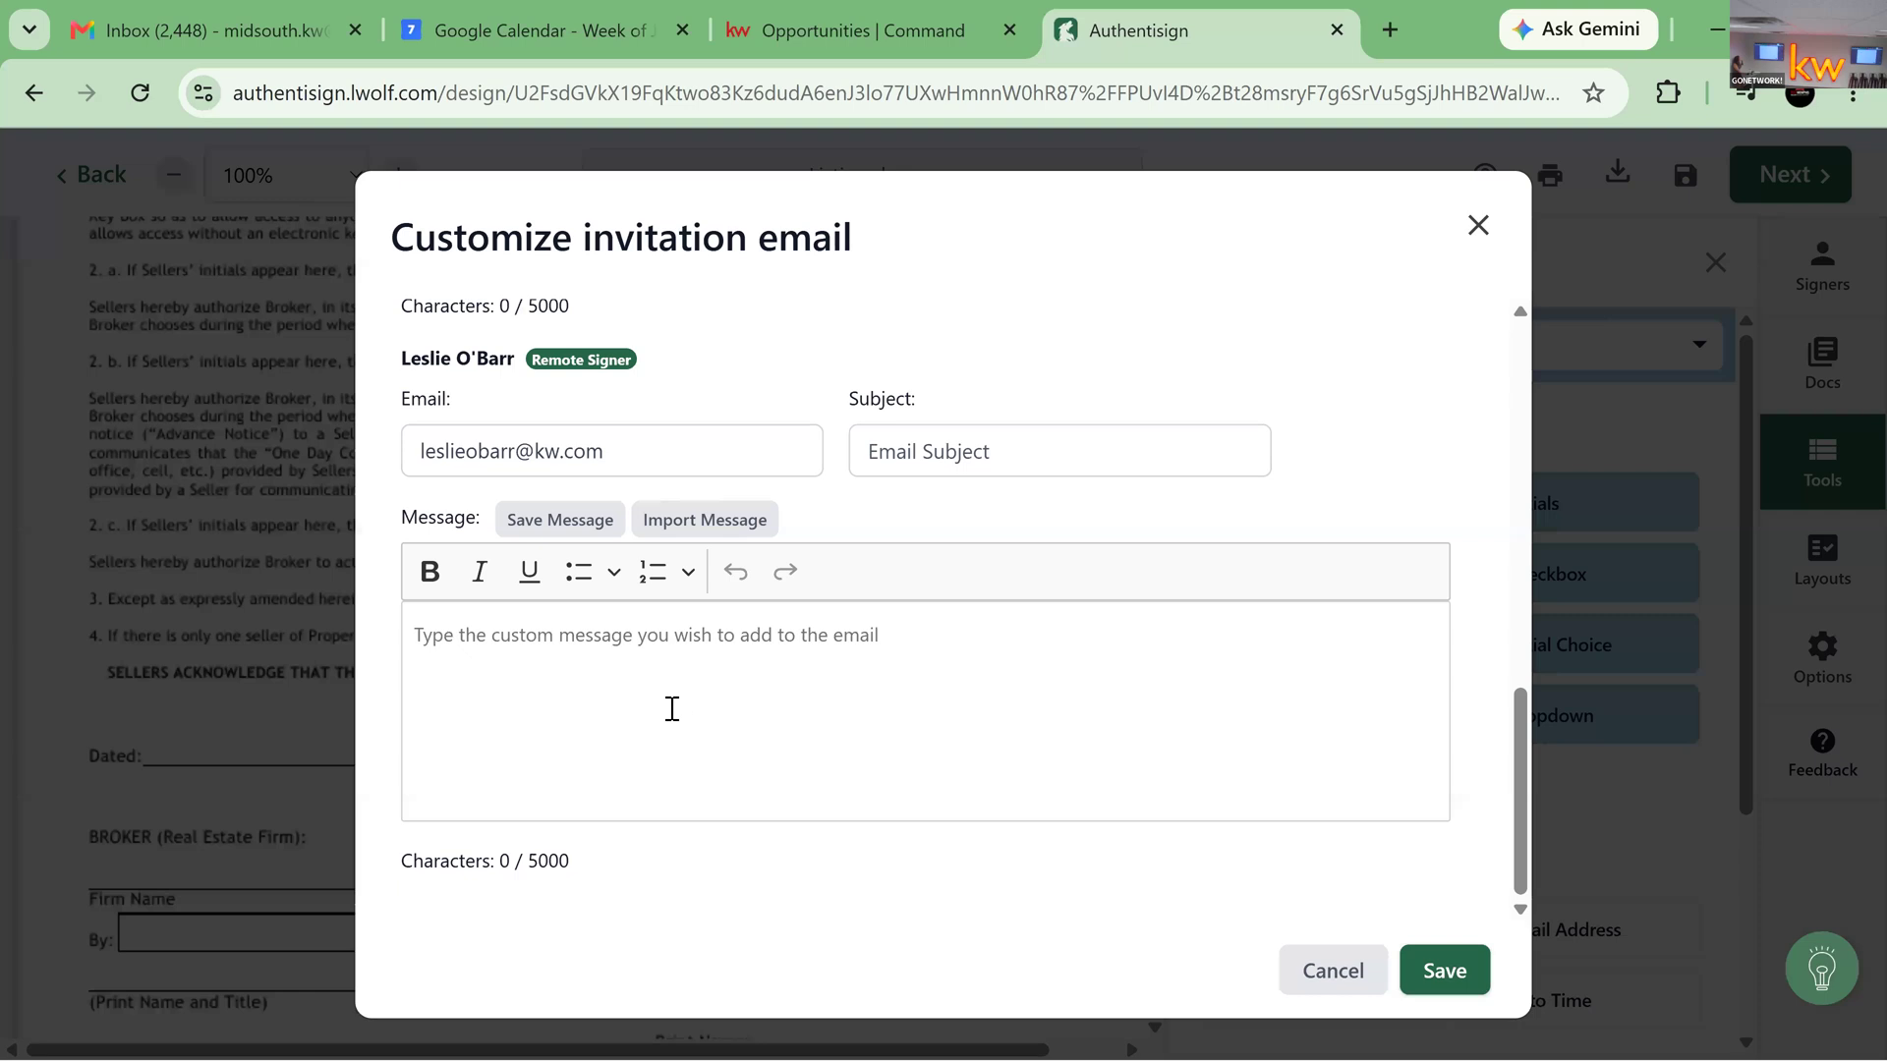
scroll(663, 708, up, 5)
scroll(663, 715, up, 2)
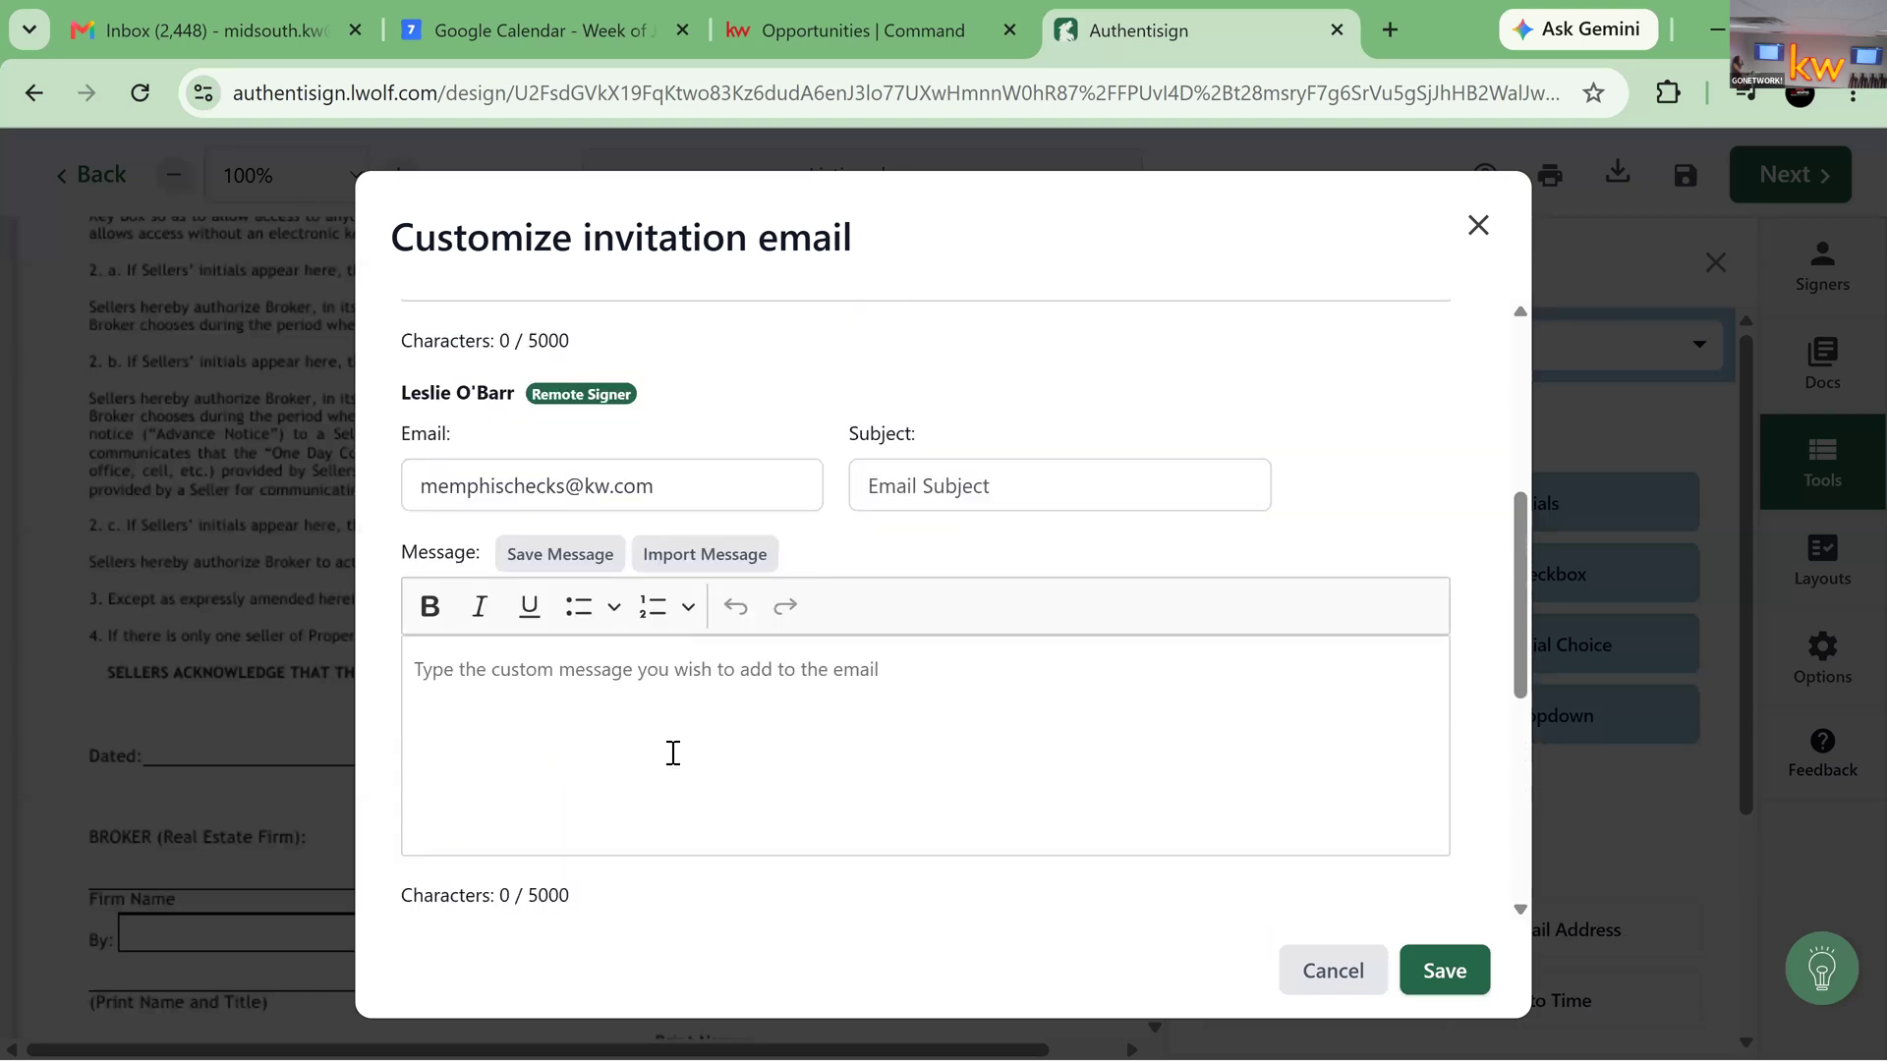
scroll(670, 753, up, 5)
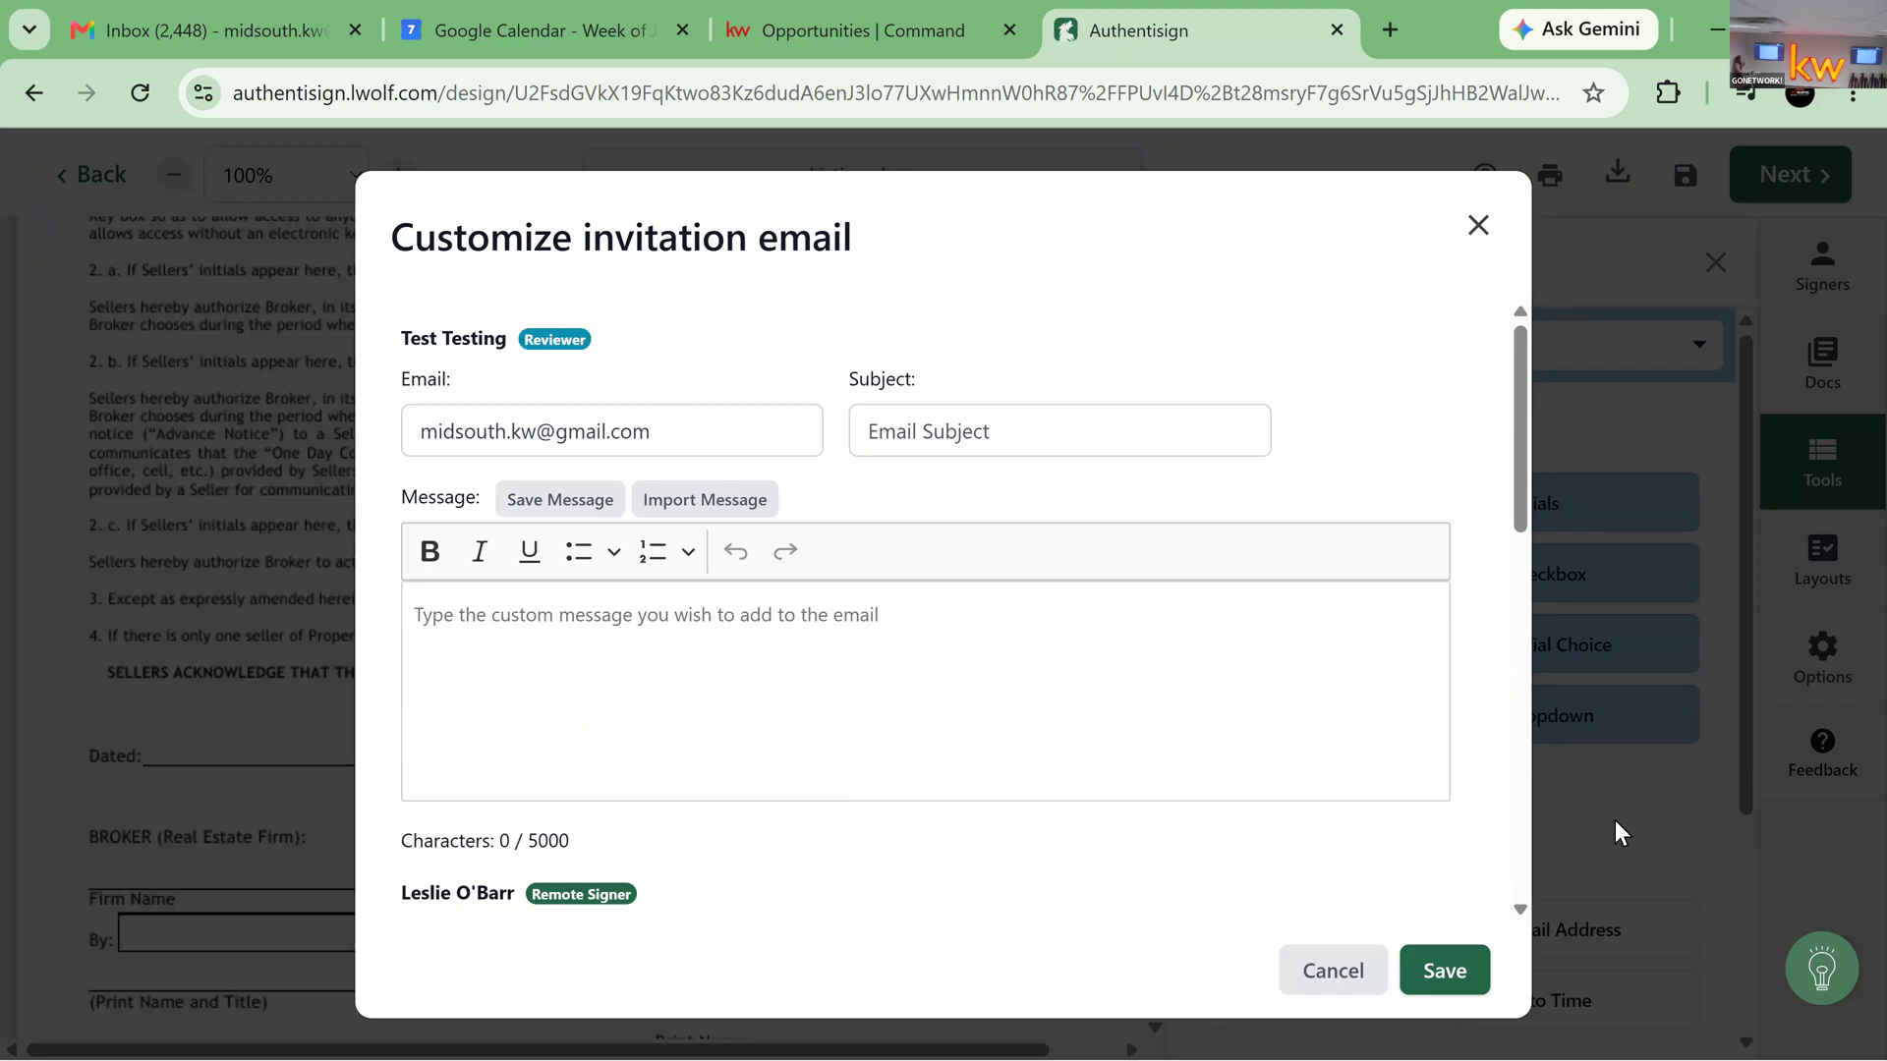
click(1474, 973)
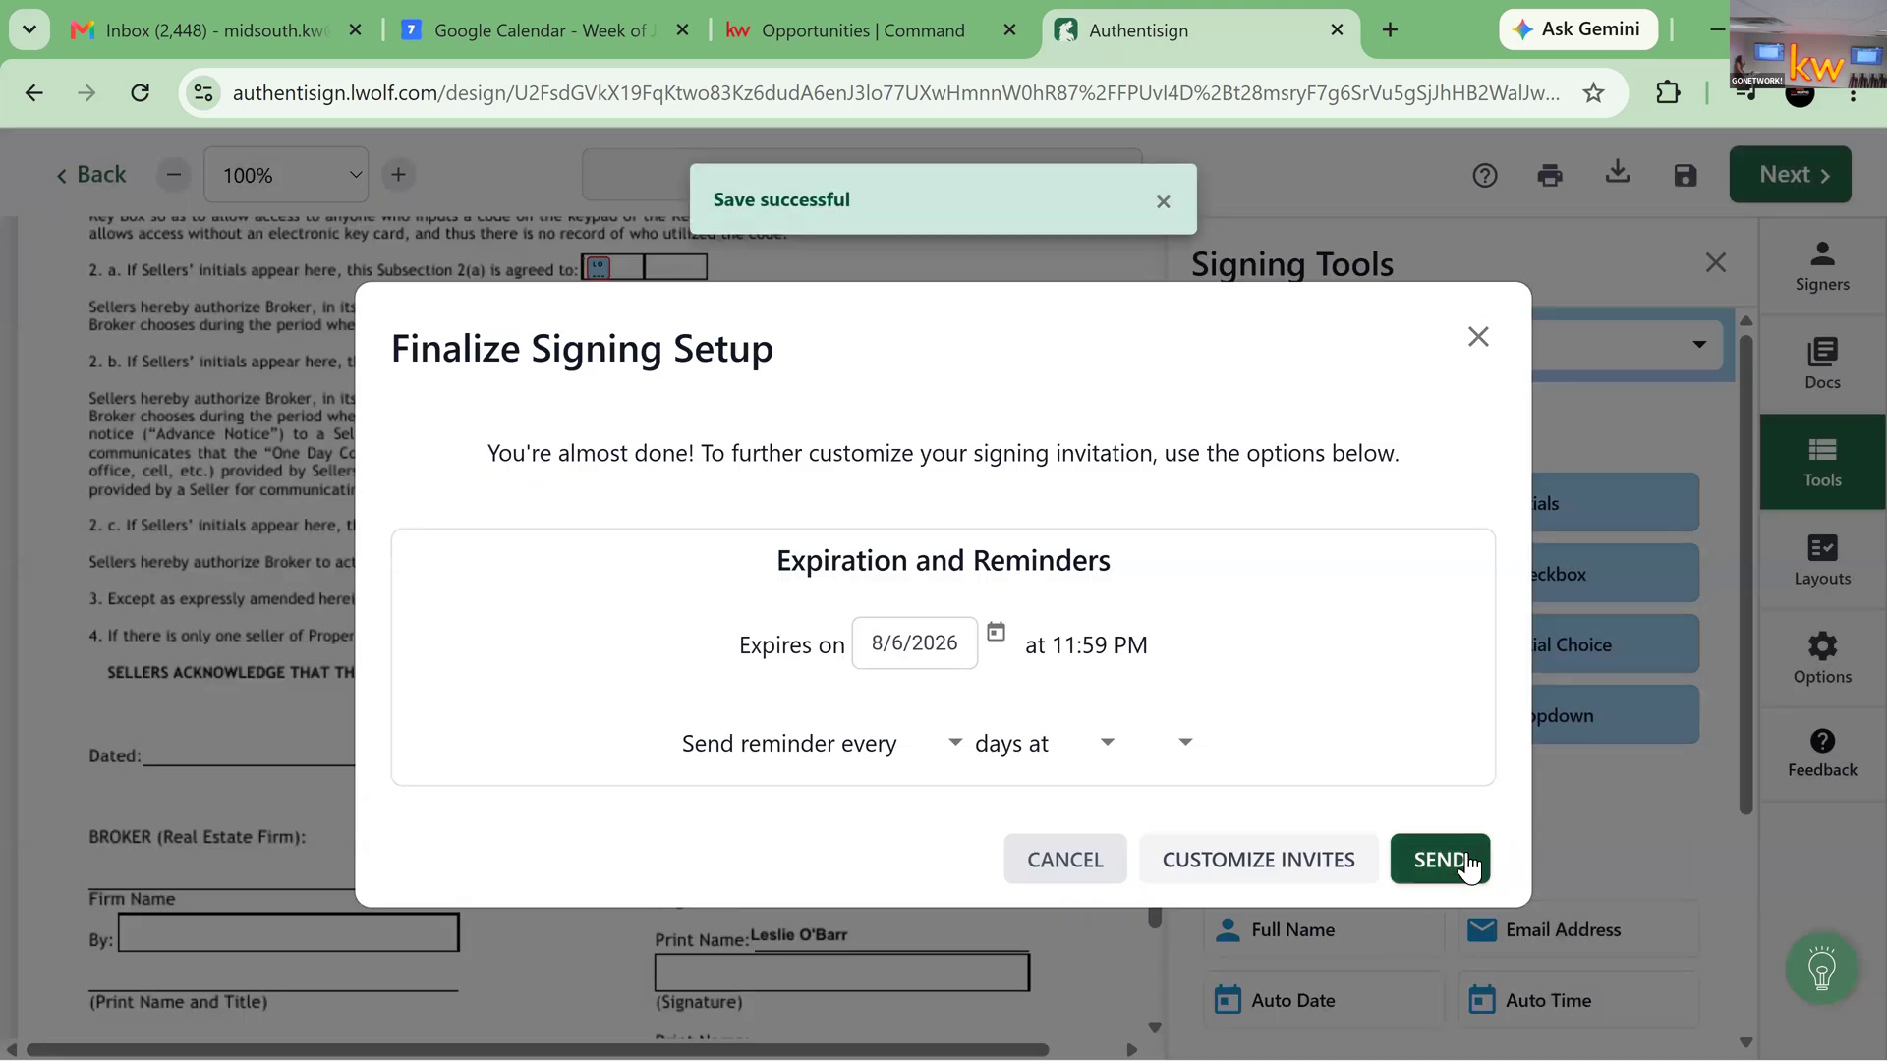
- Send the Listing docs signing, close the Google Calendar tab, and switch to Gmail
click(1469, 859)
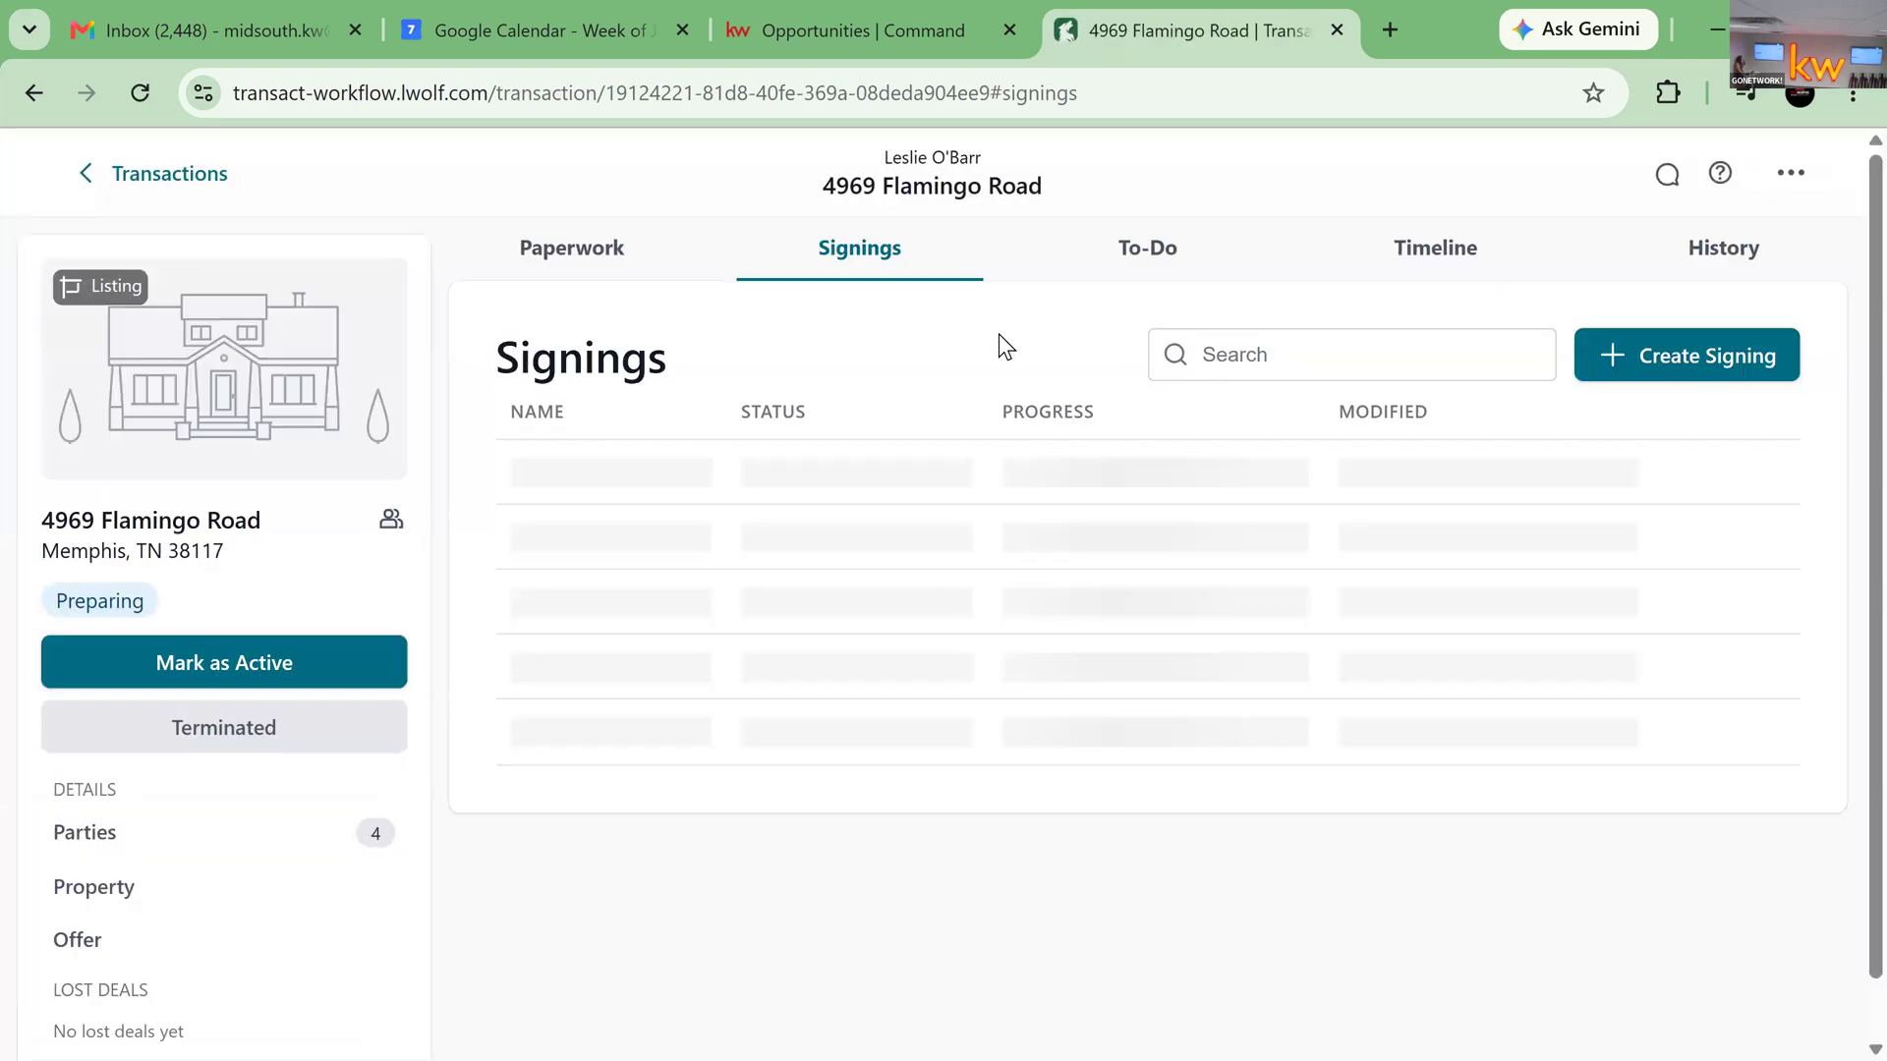
key(ctrl+2)
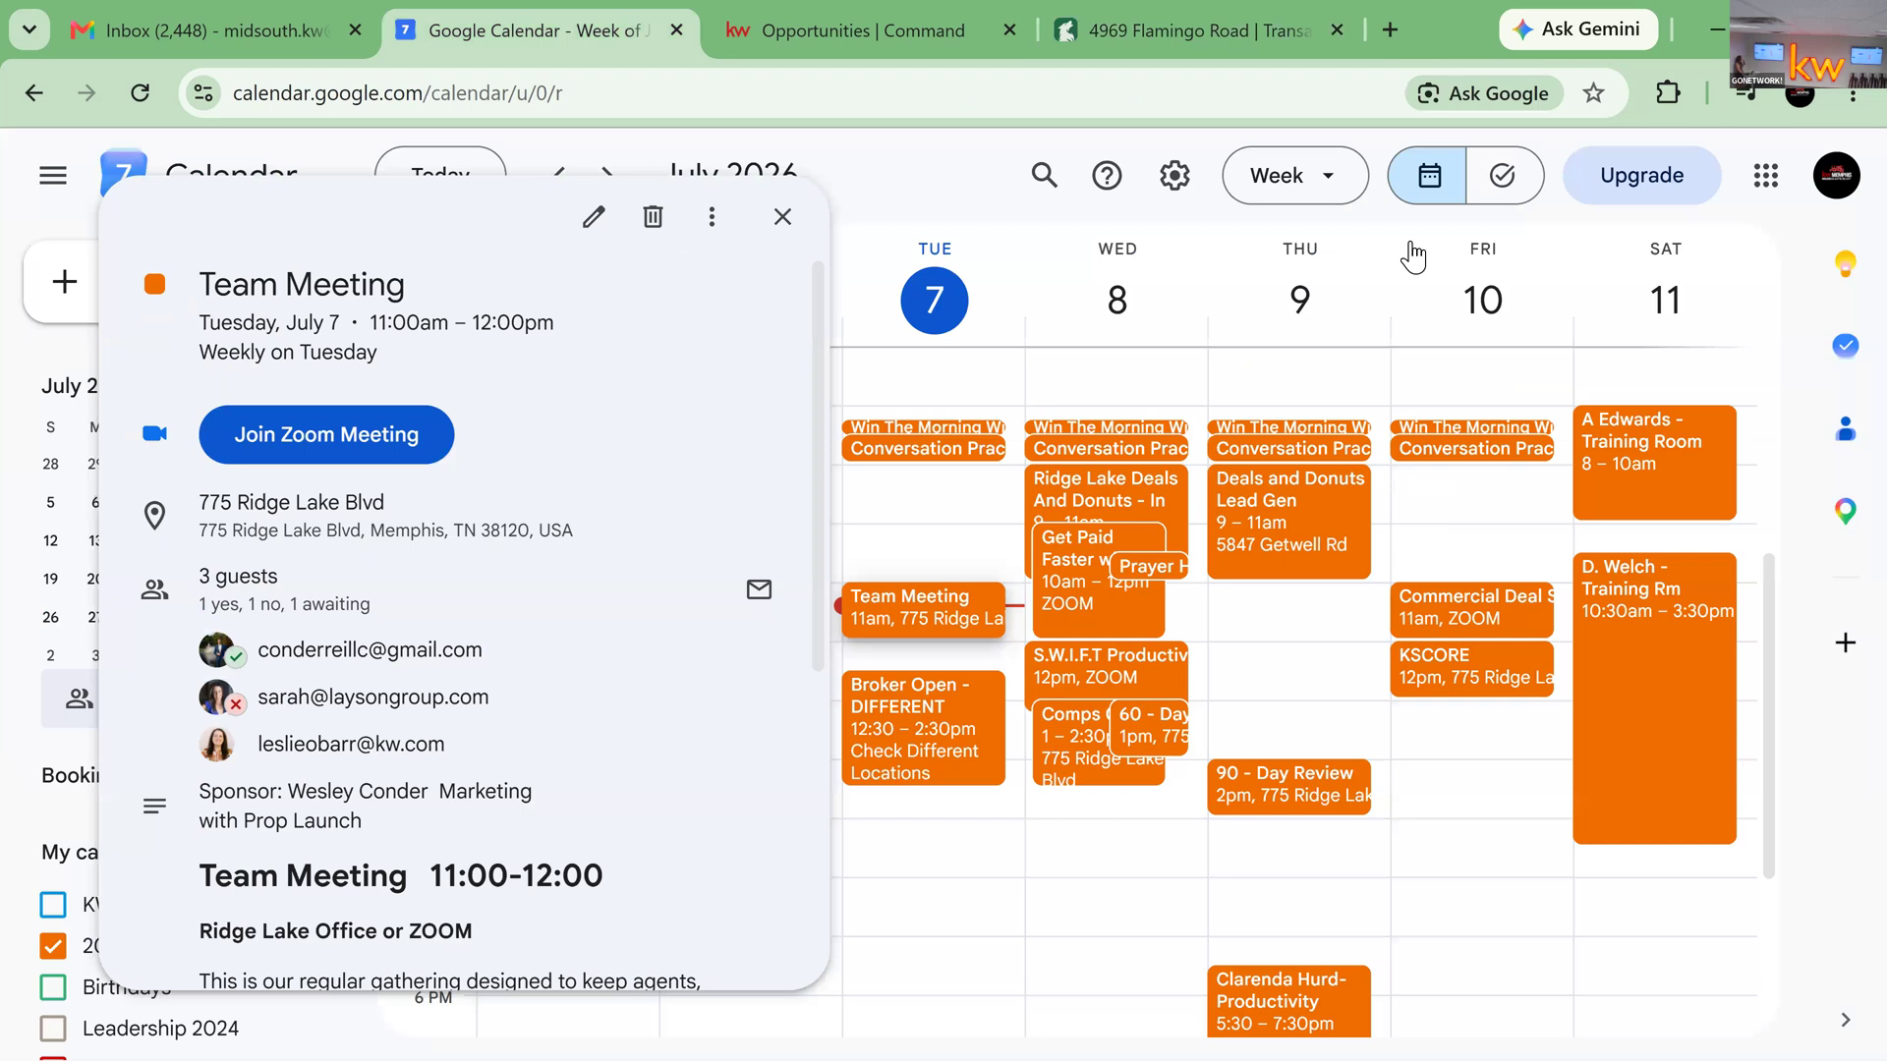
key(ctrl+w)
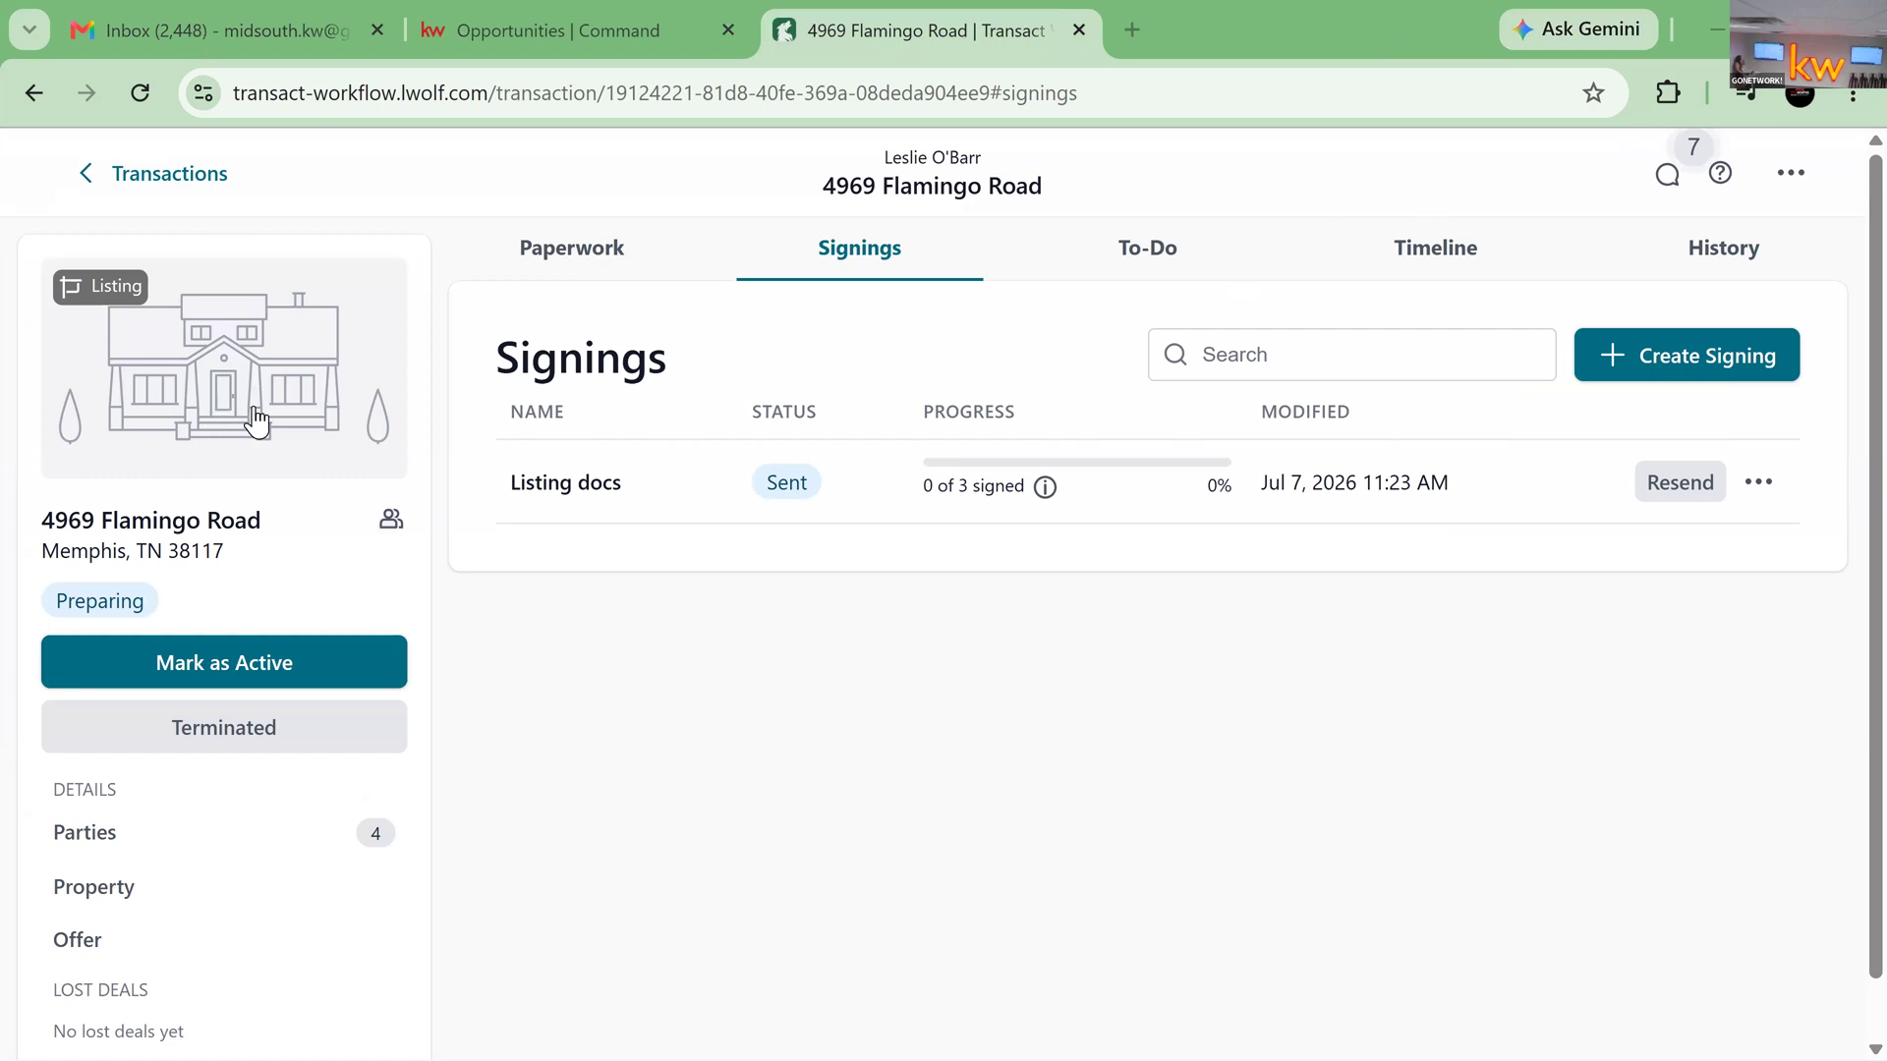
click(198, 34)
scroll(403, 282, down, 2)
scroll(403, 282, up, 2)
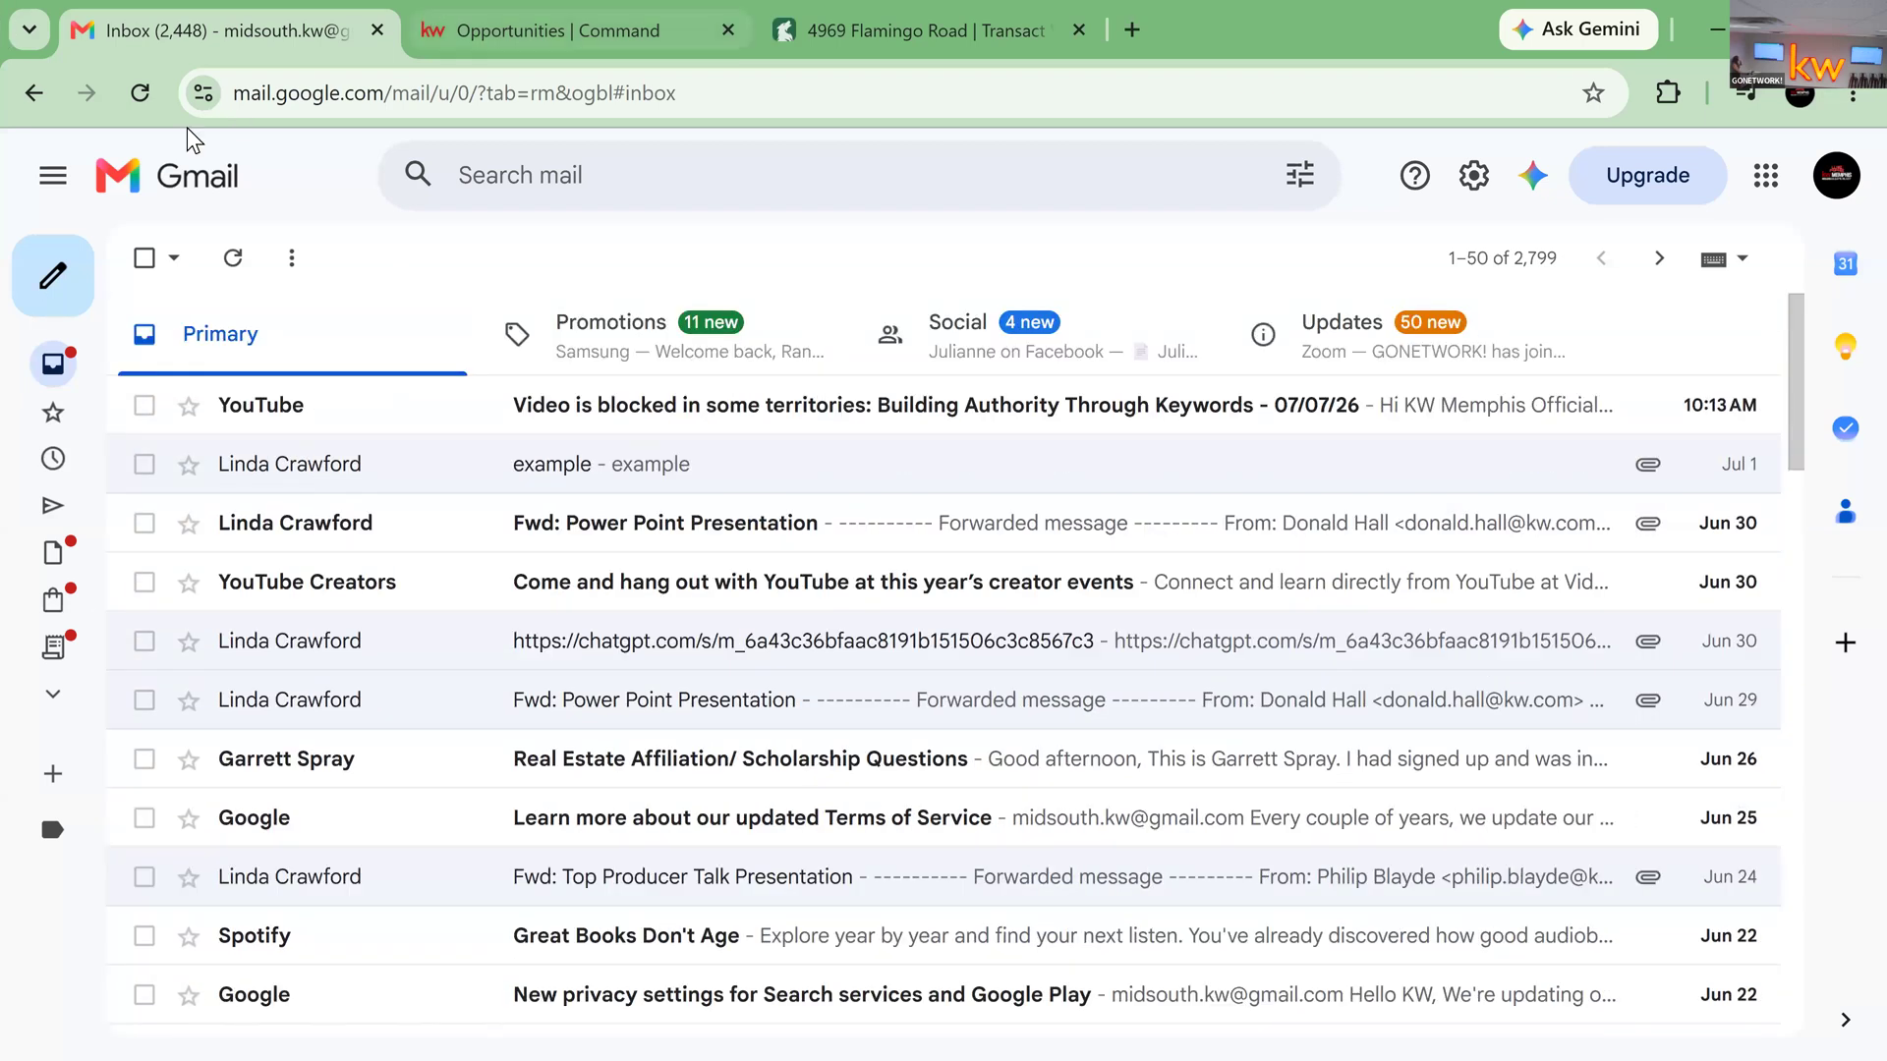
- Reload Gmail, open the 'Please review documents: Listing docs' email, and launch REVIEW SIGNING
click(141, 92)
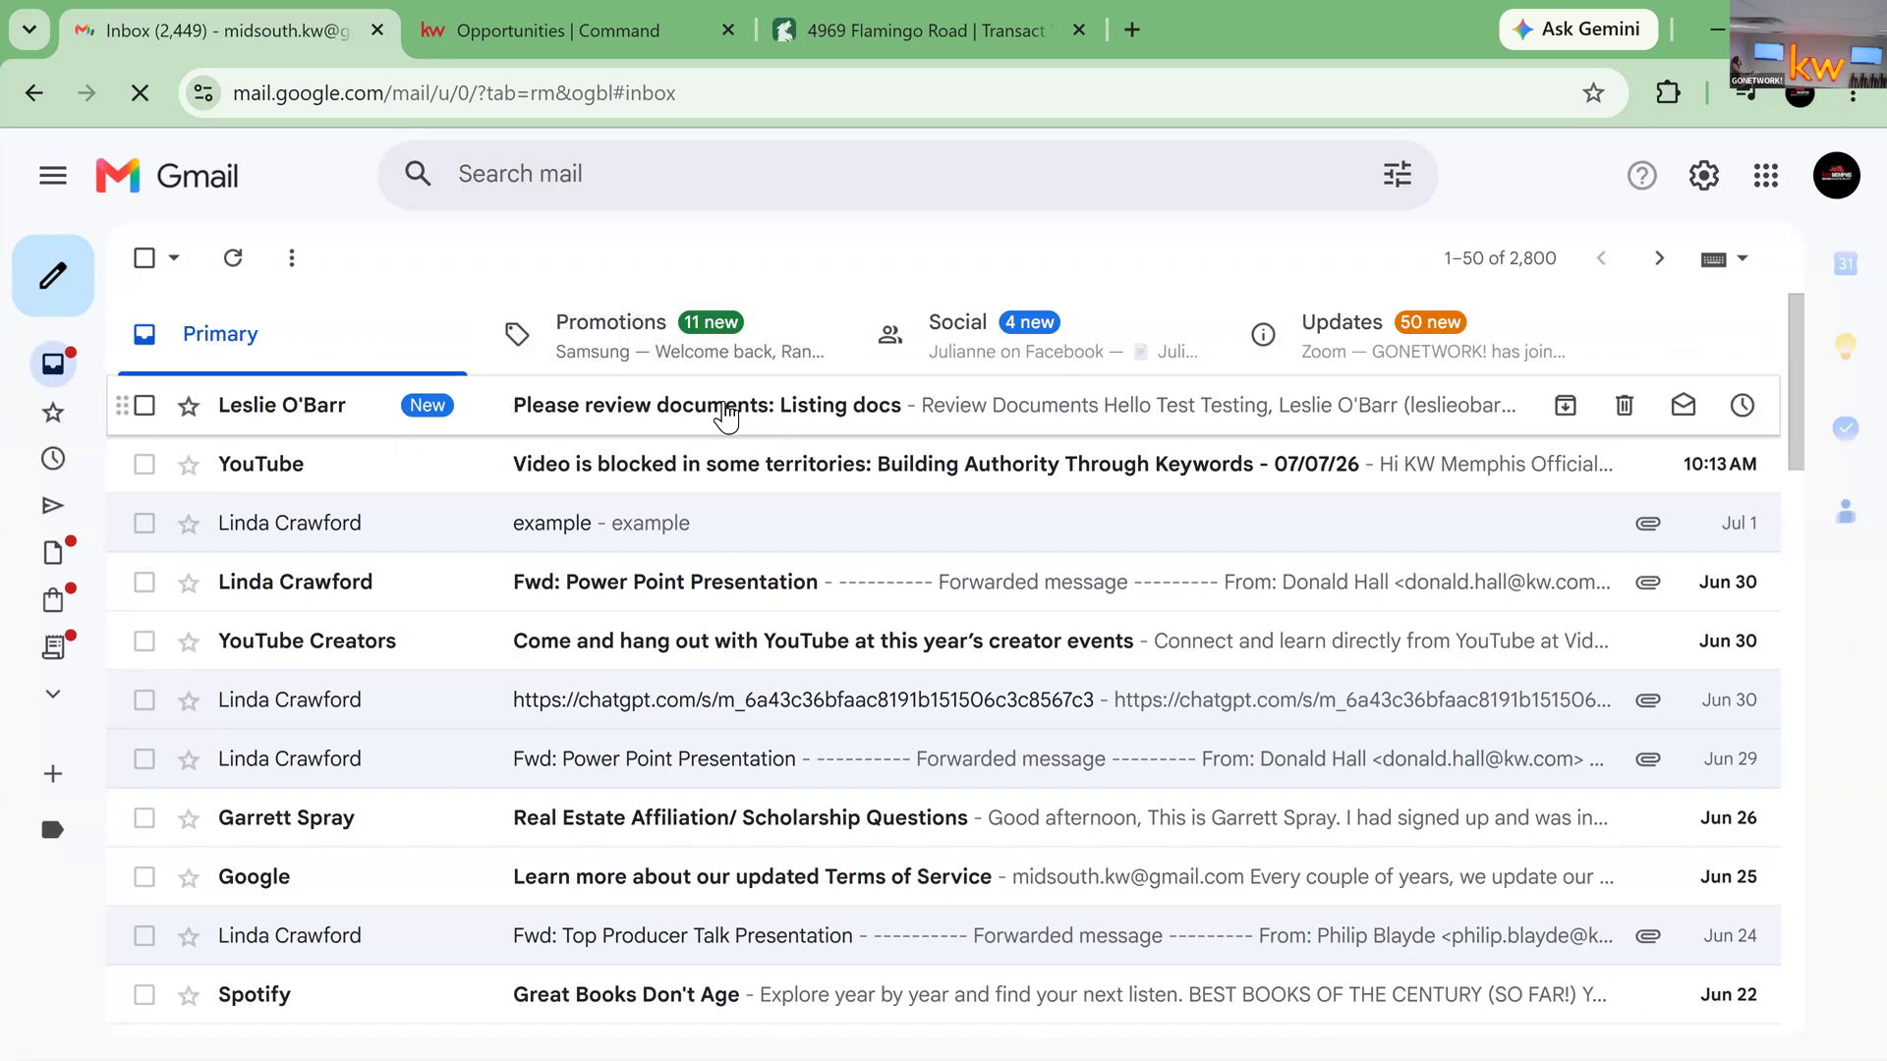
click(727, 423)
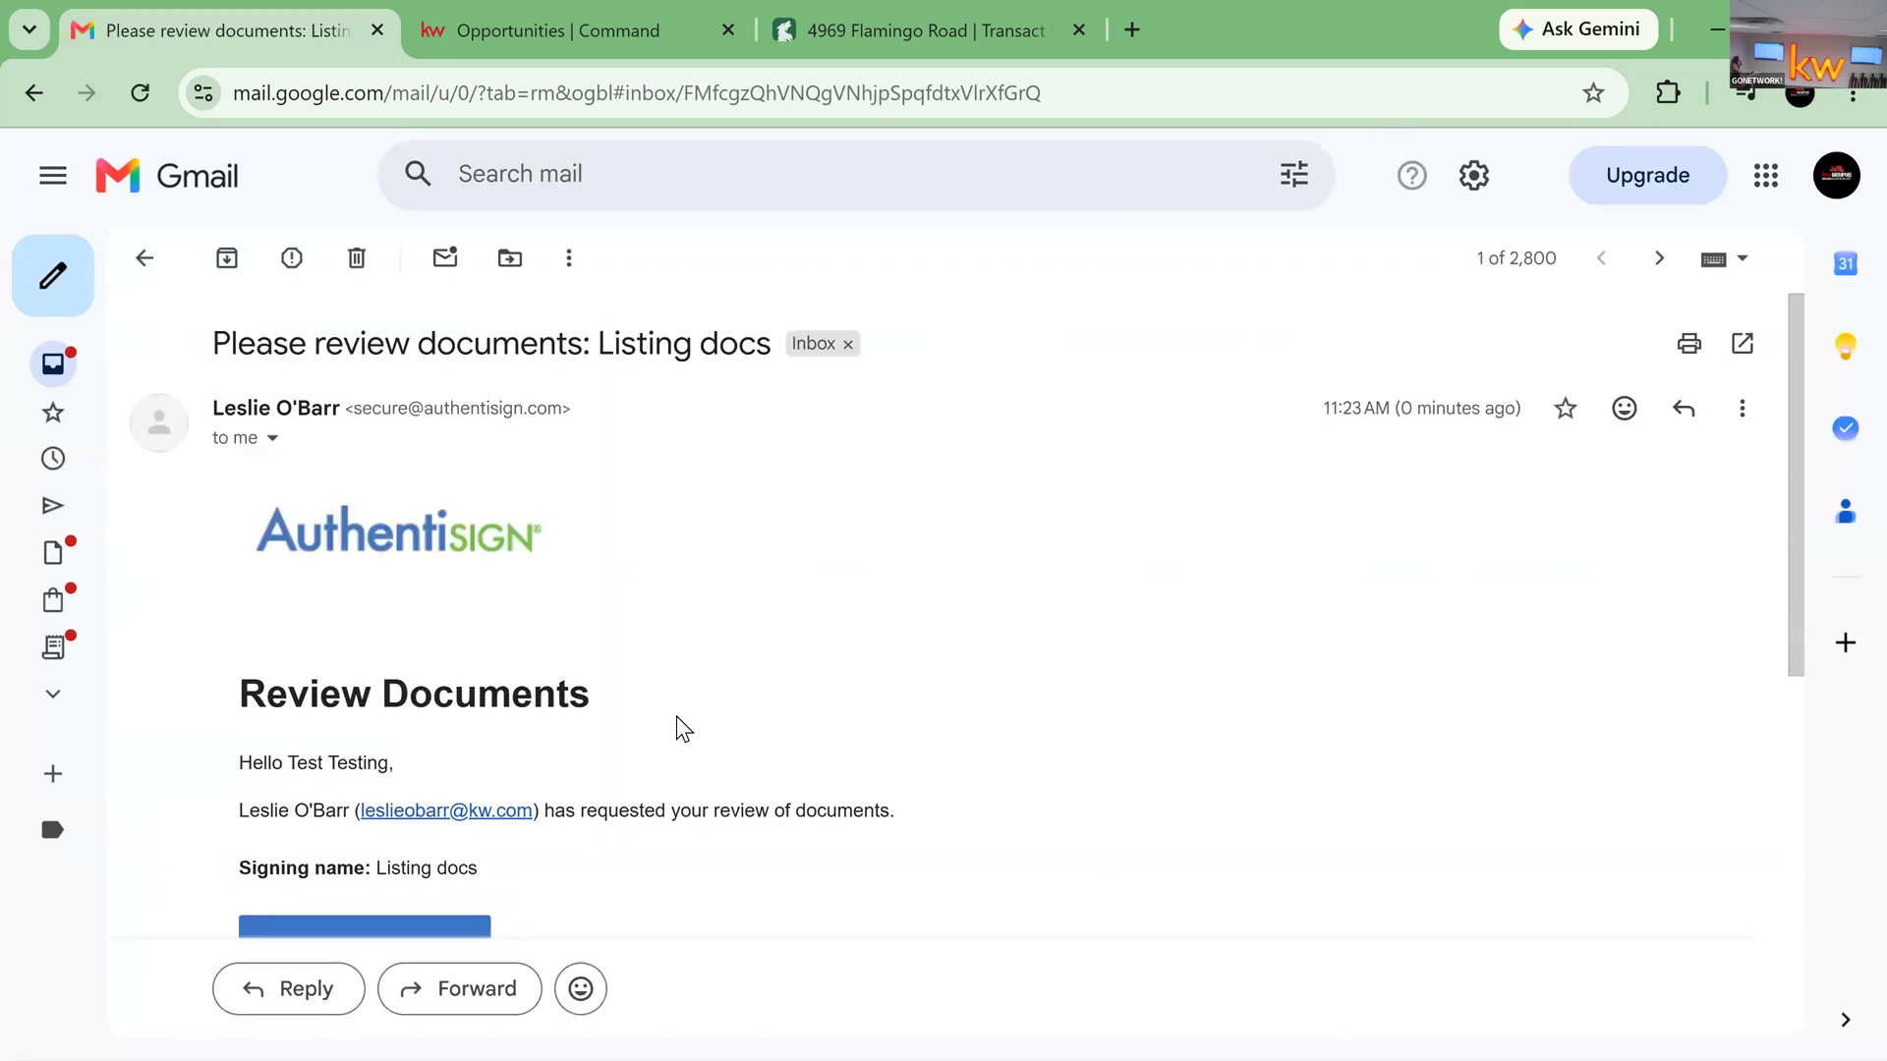
scroll(391, 653, down, 6)
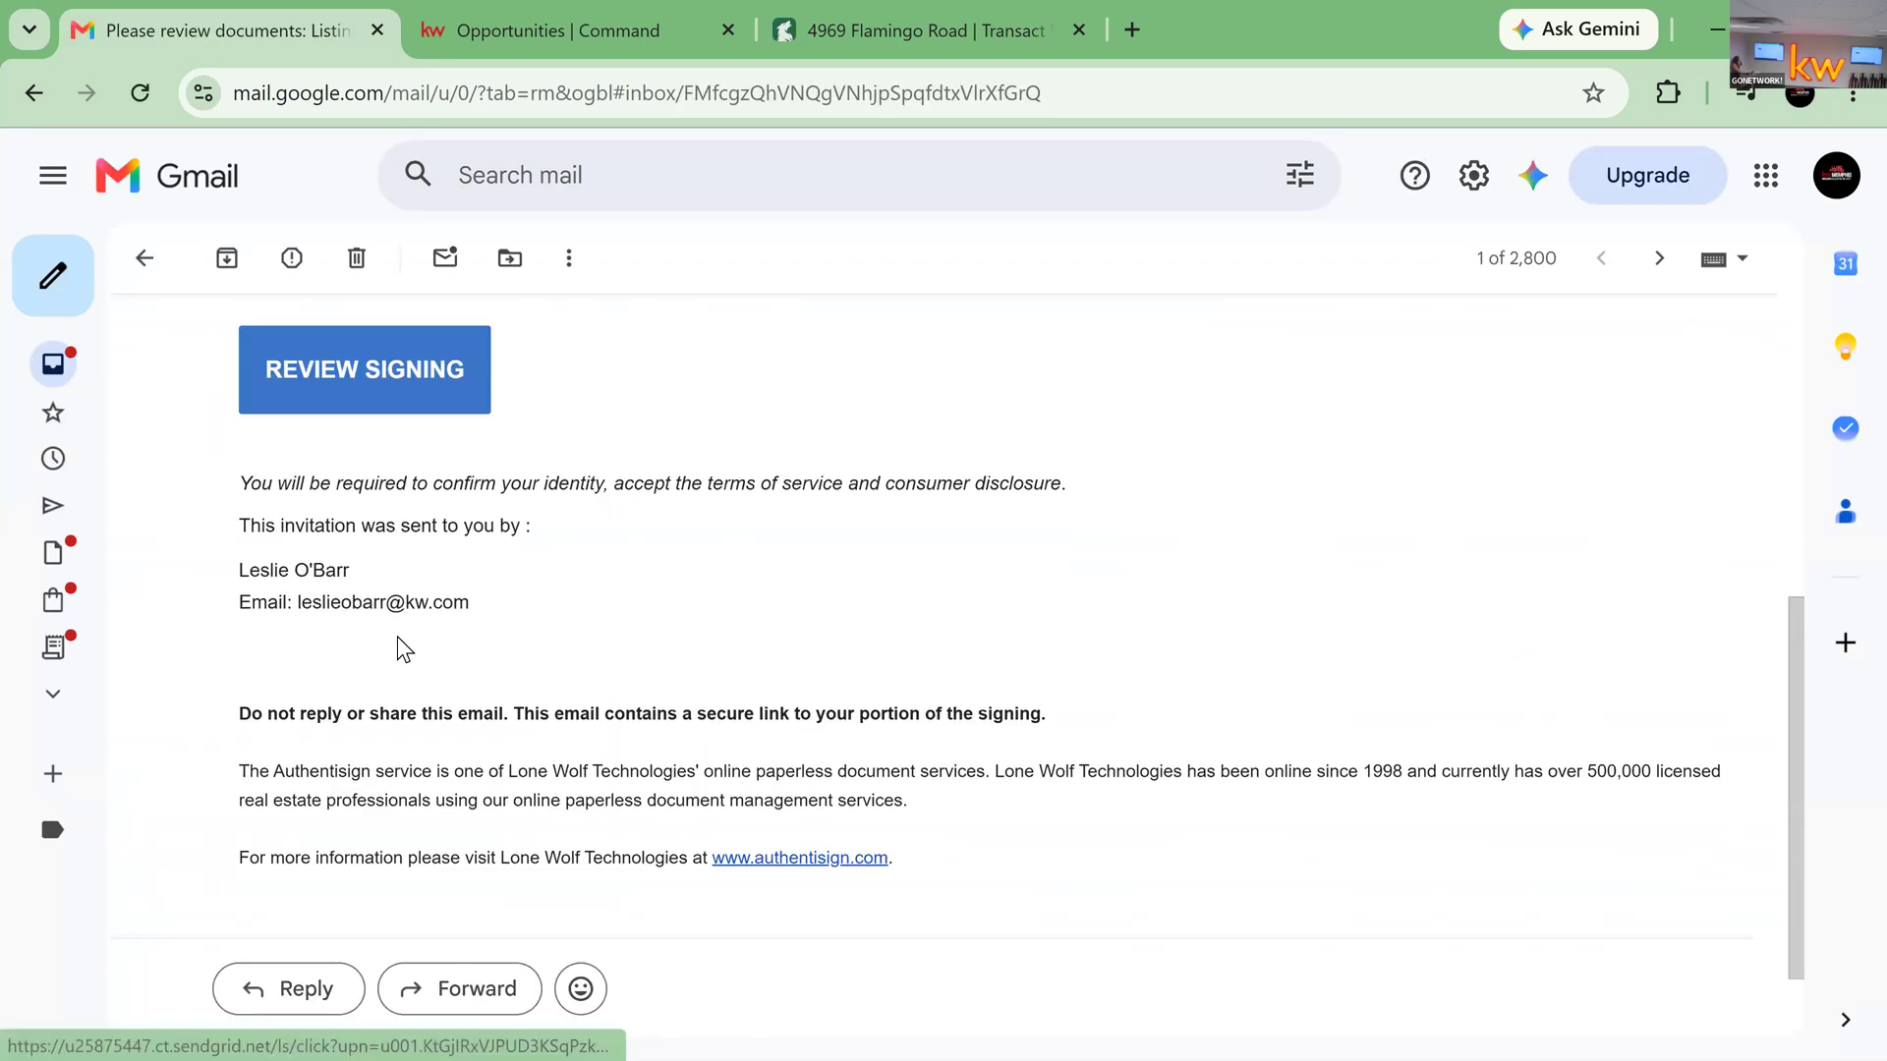
scroll(400, 648, up, 4)
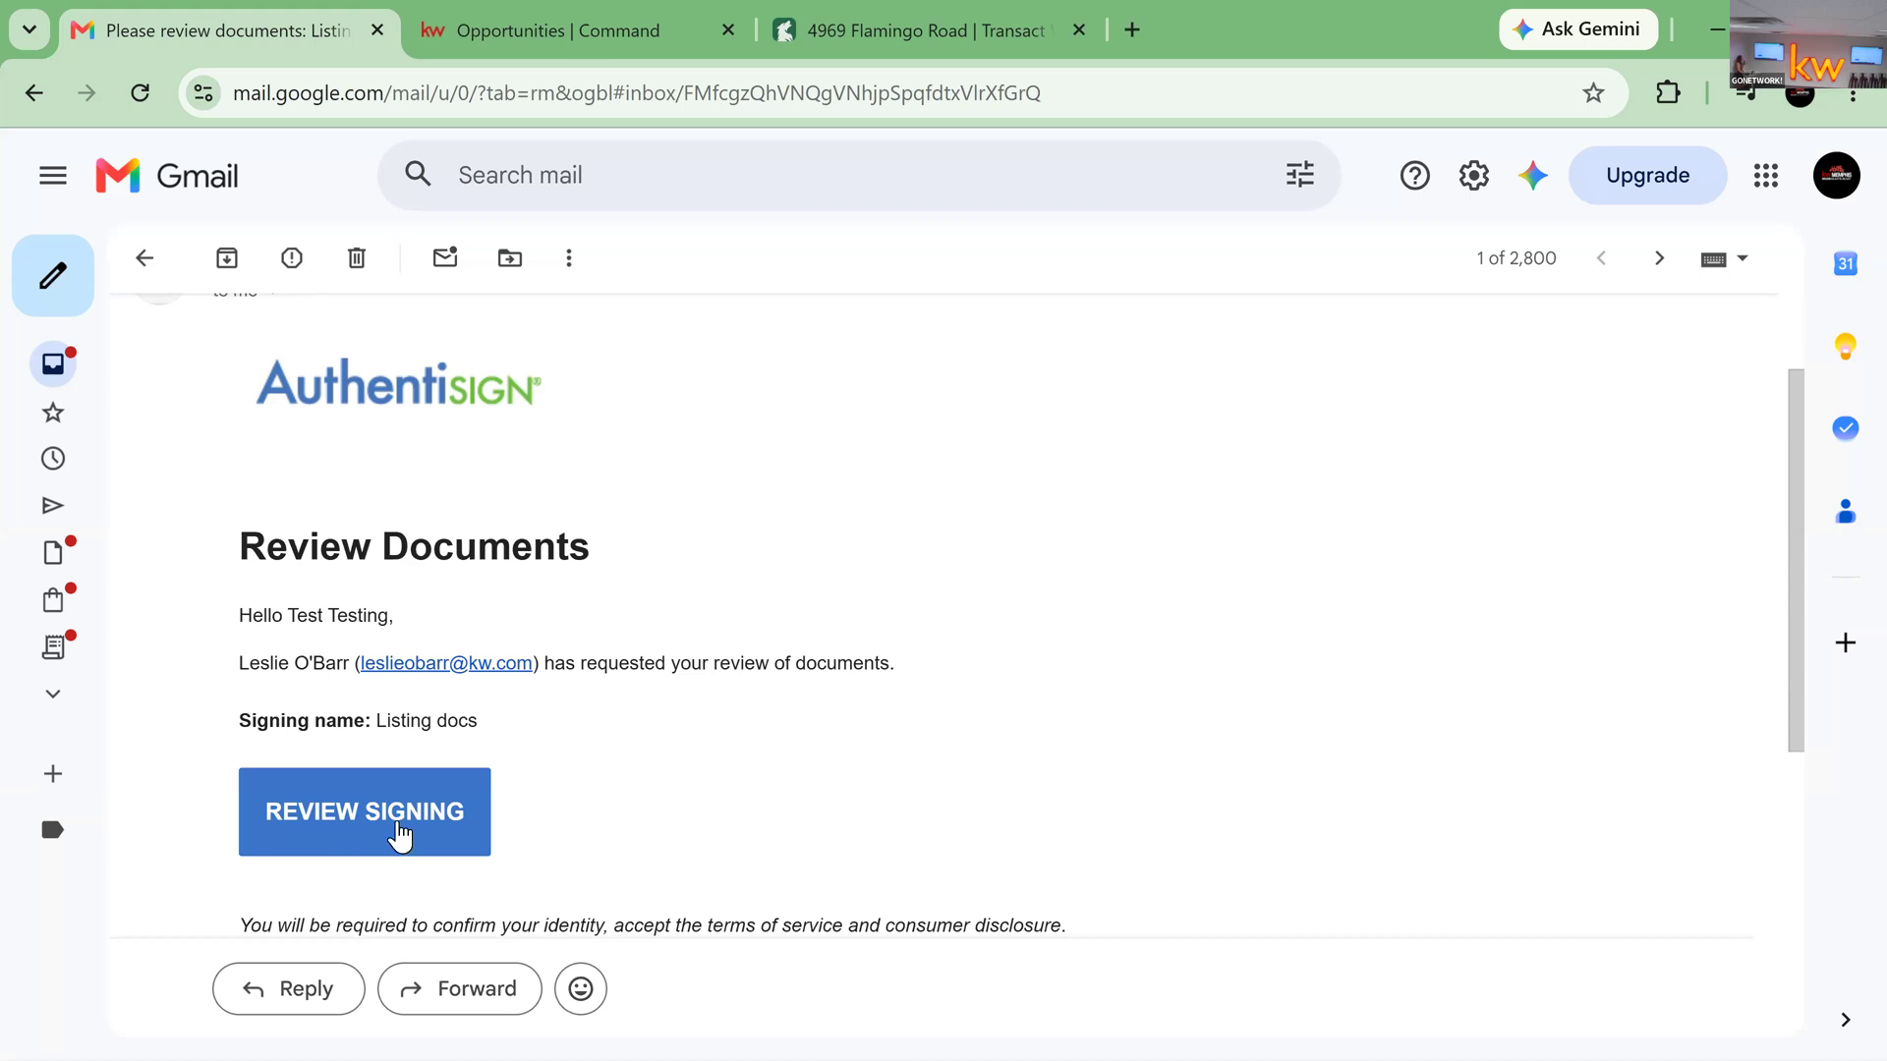
click(410, 814)
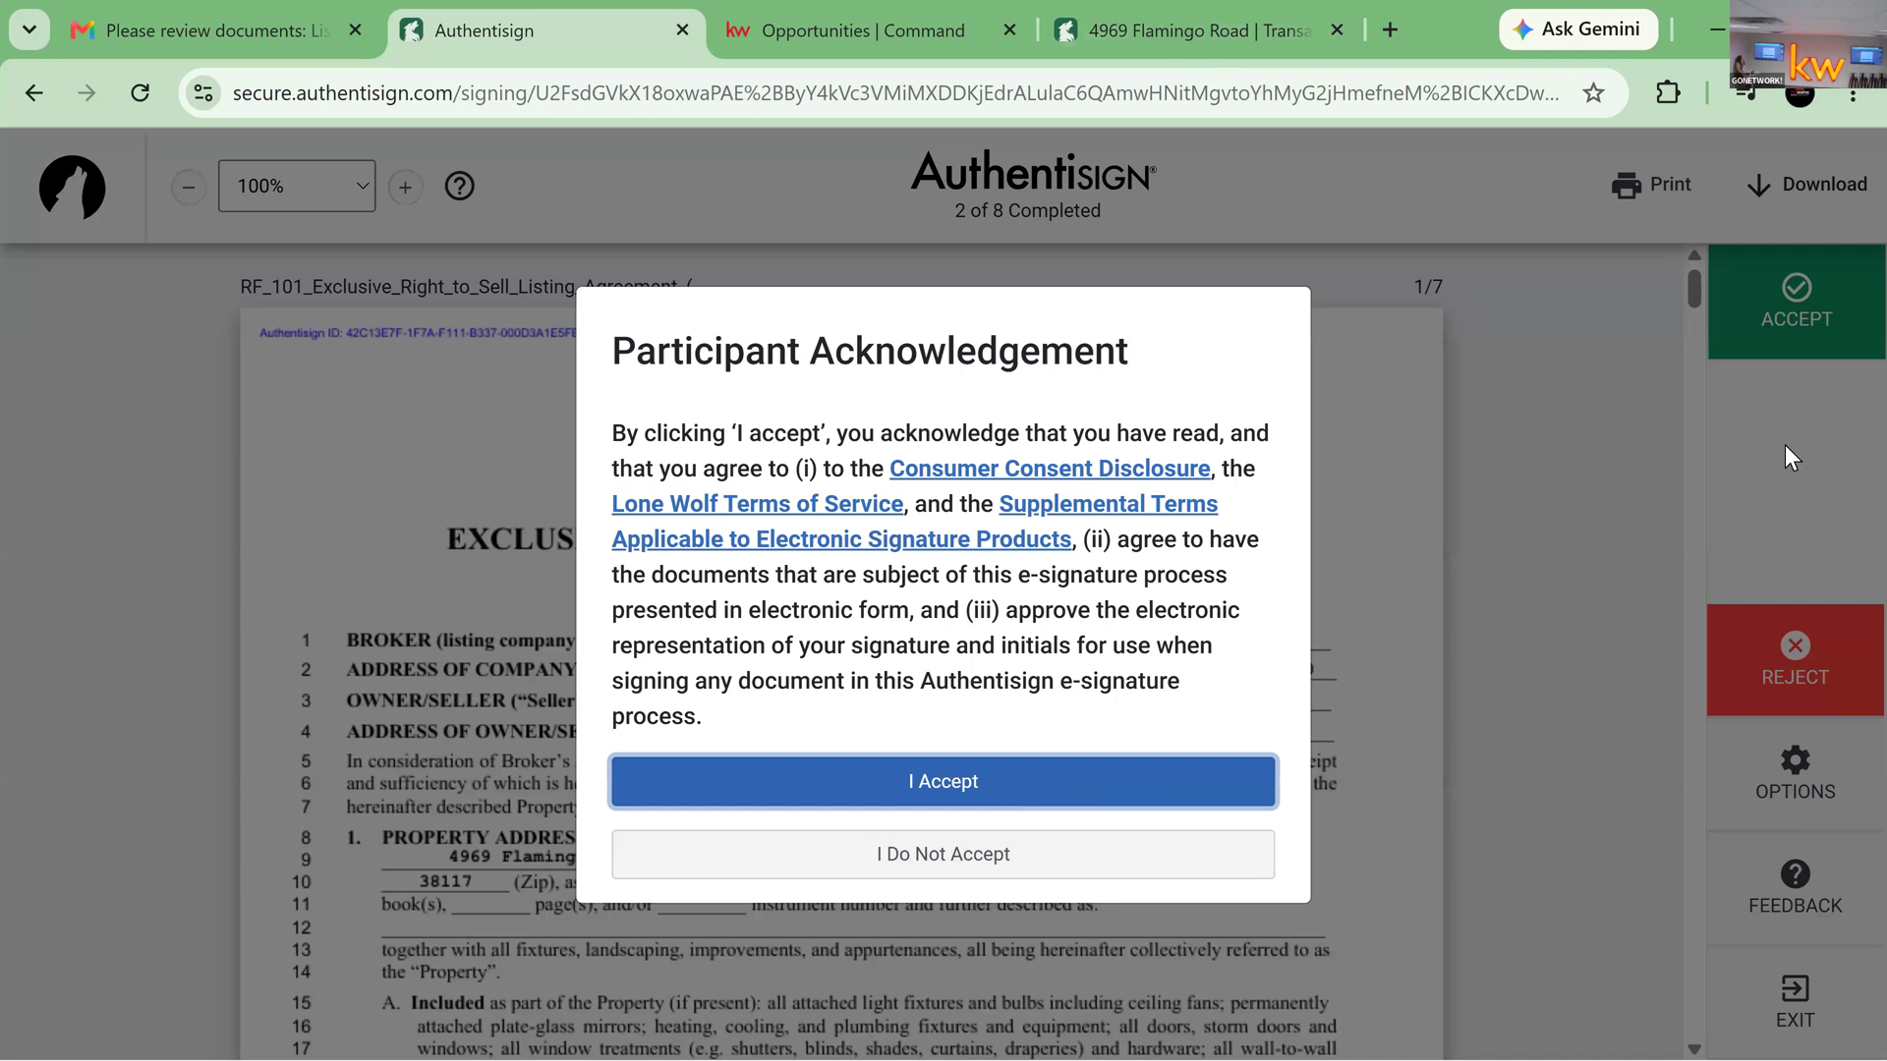
click(1019, 794)
scroll(1437, 380, down, 8)
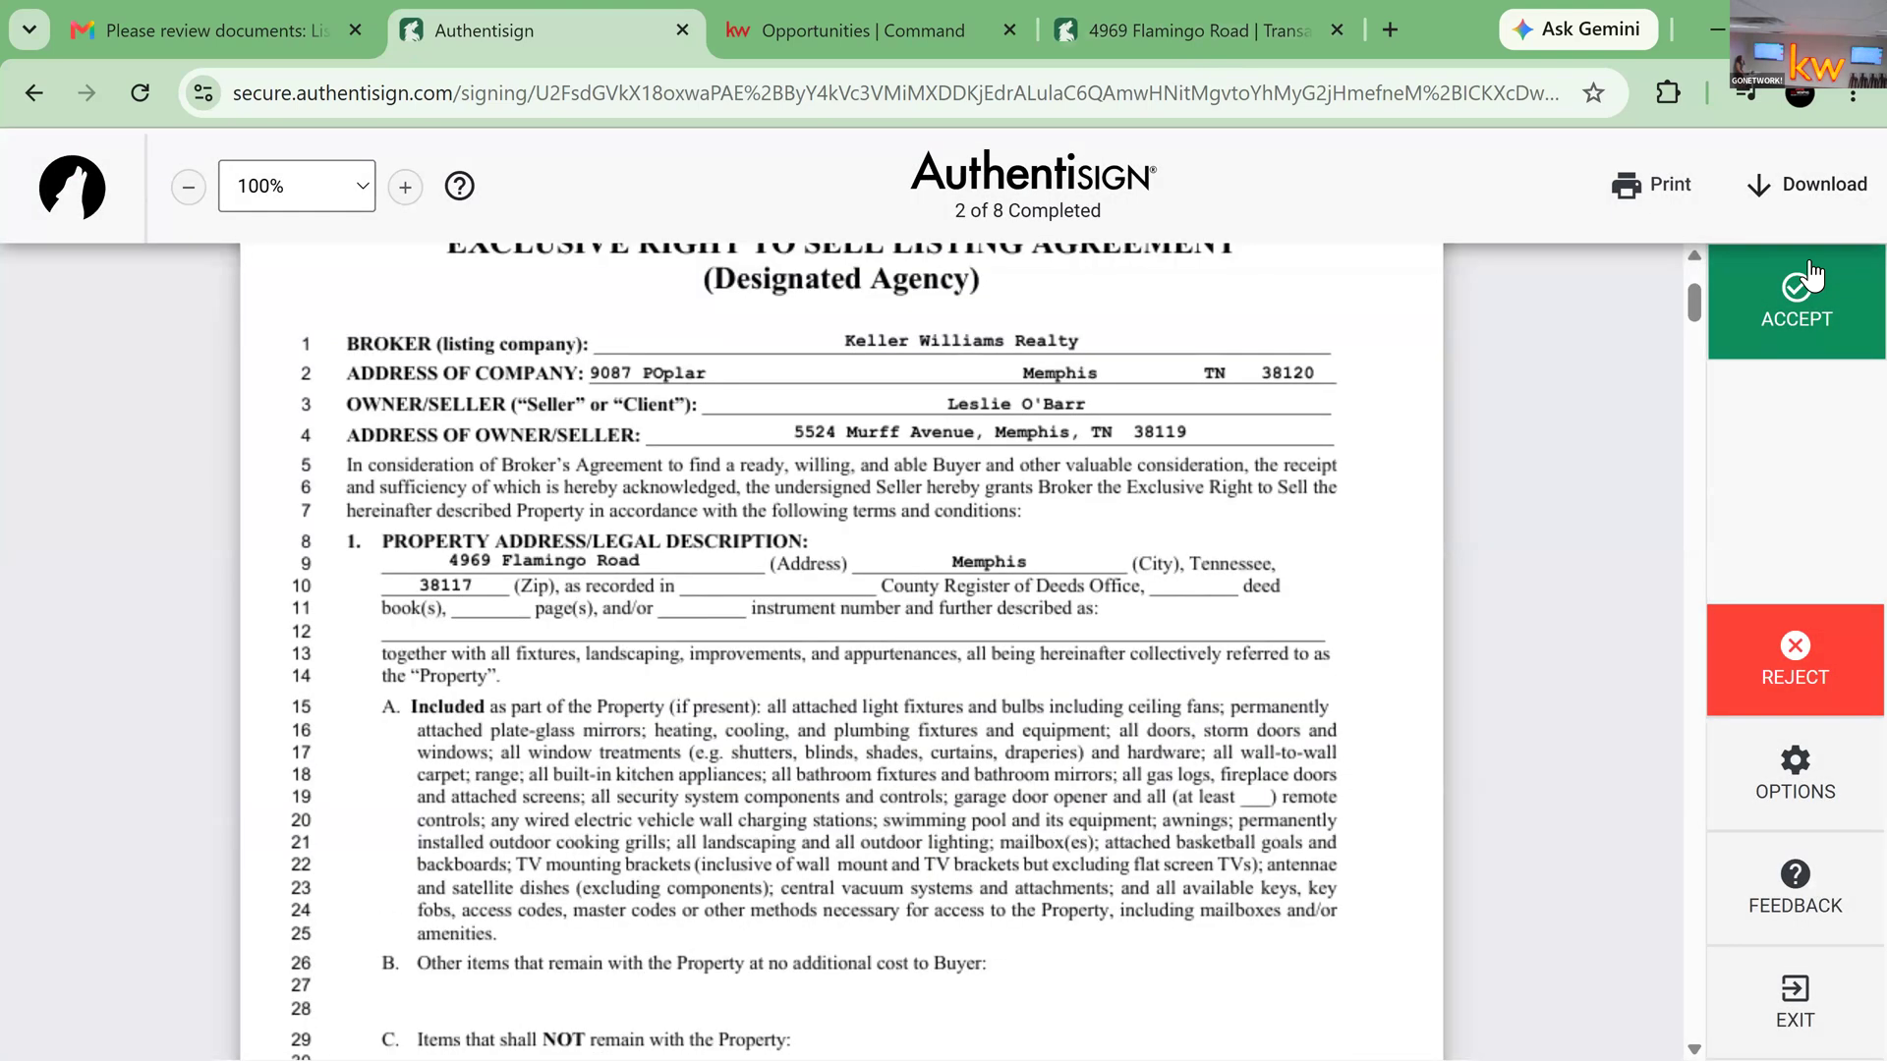
click(1781, 326)
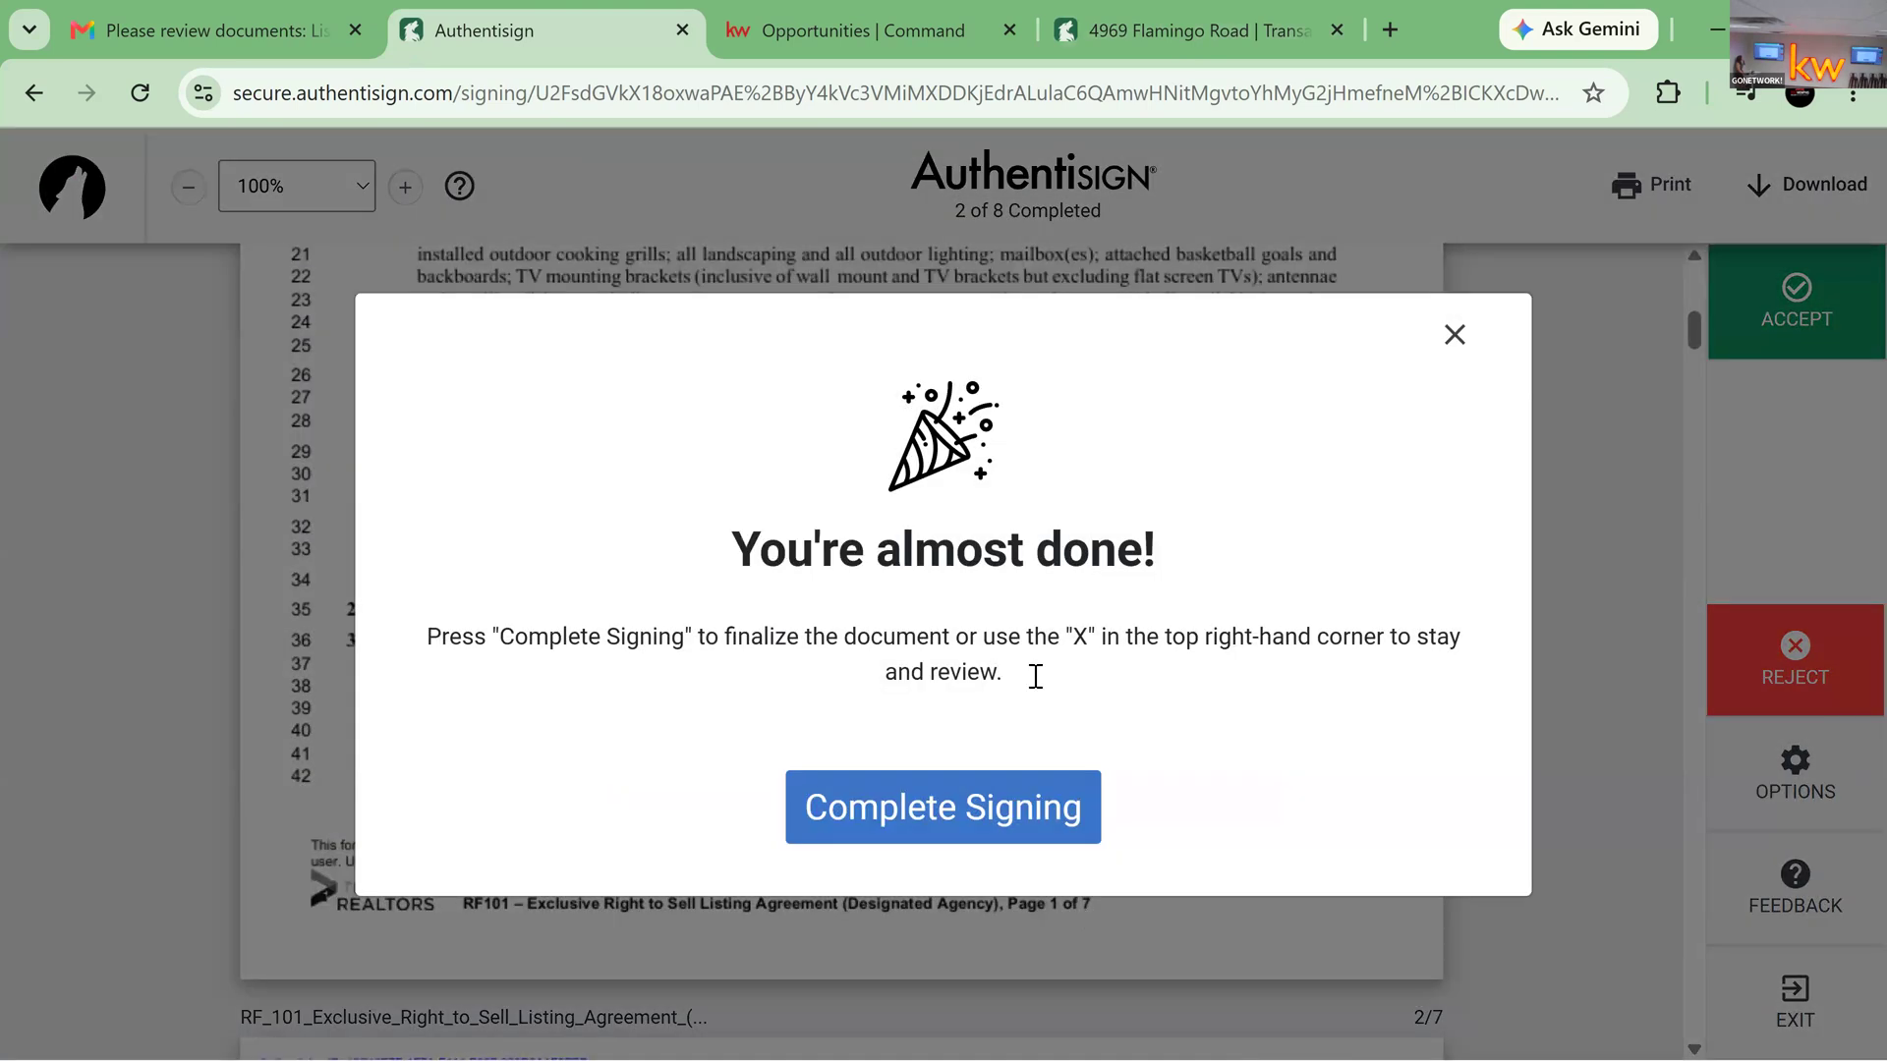
click(944, 807)
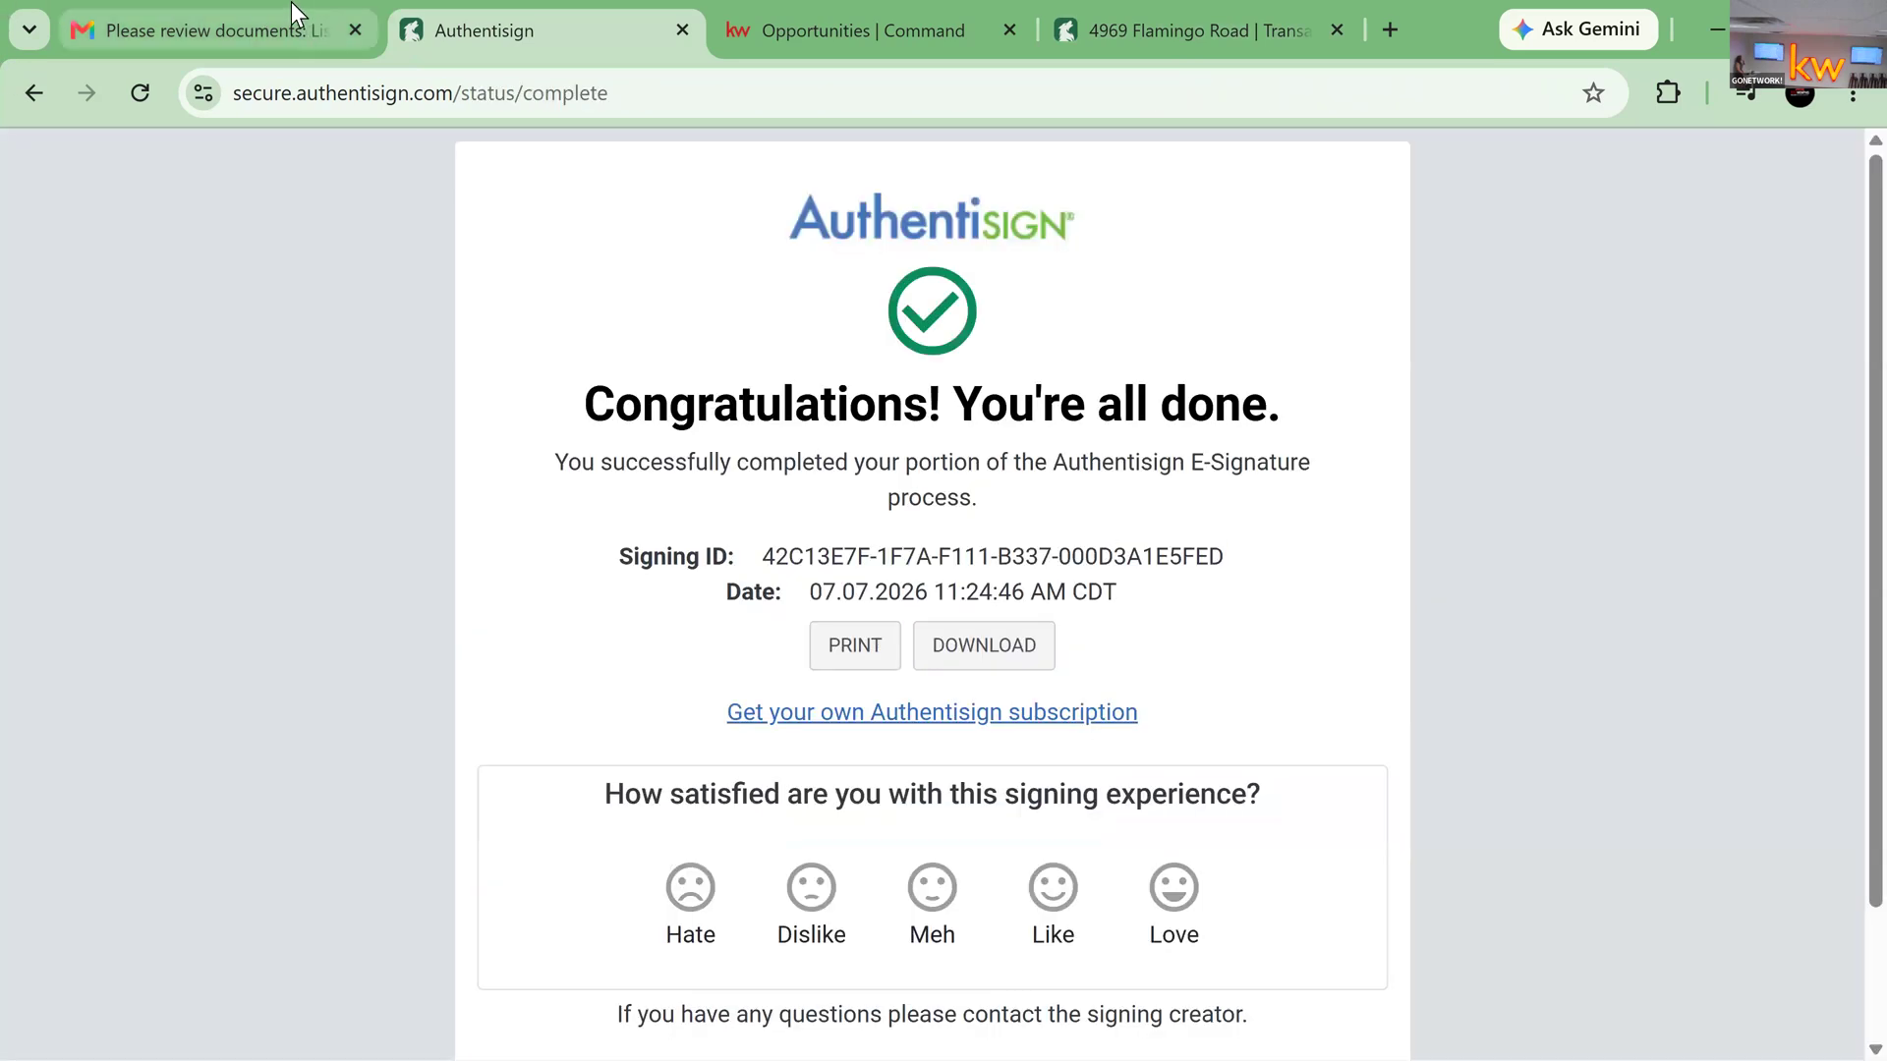
click(291, 4)
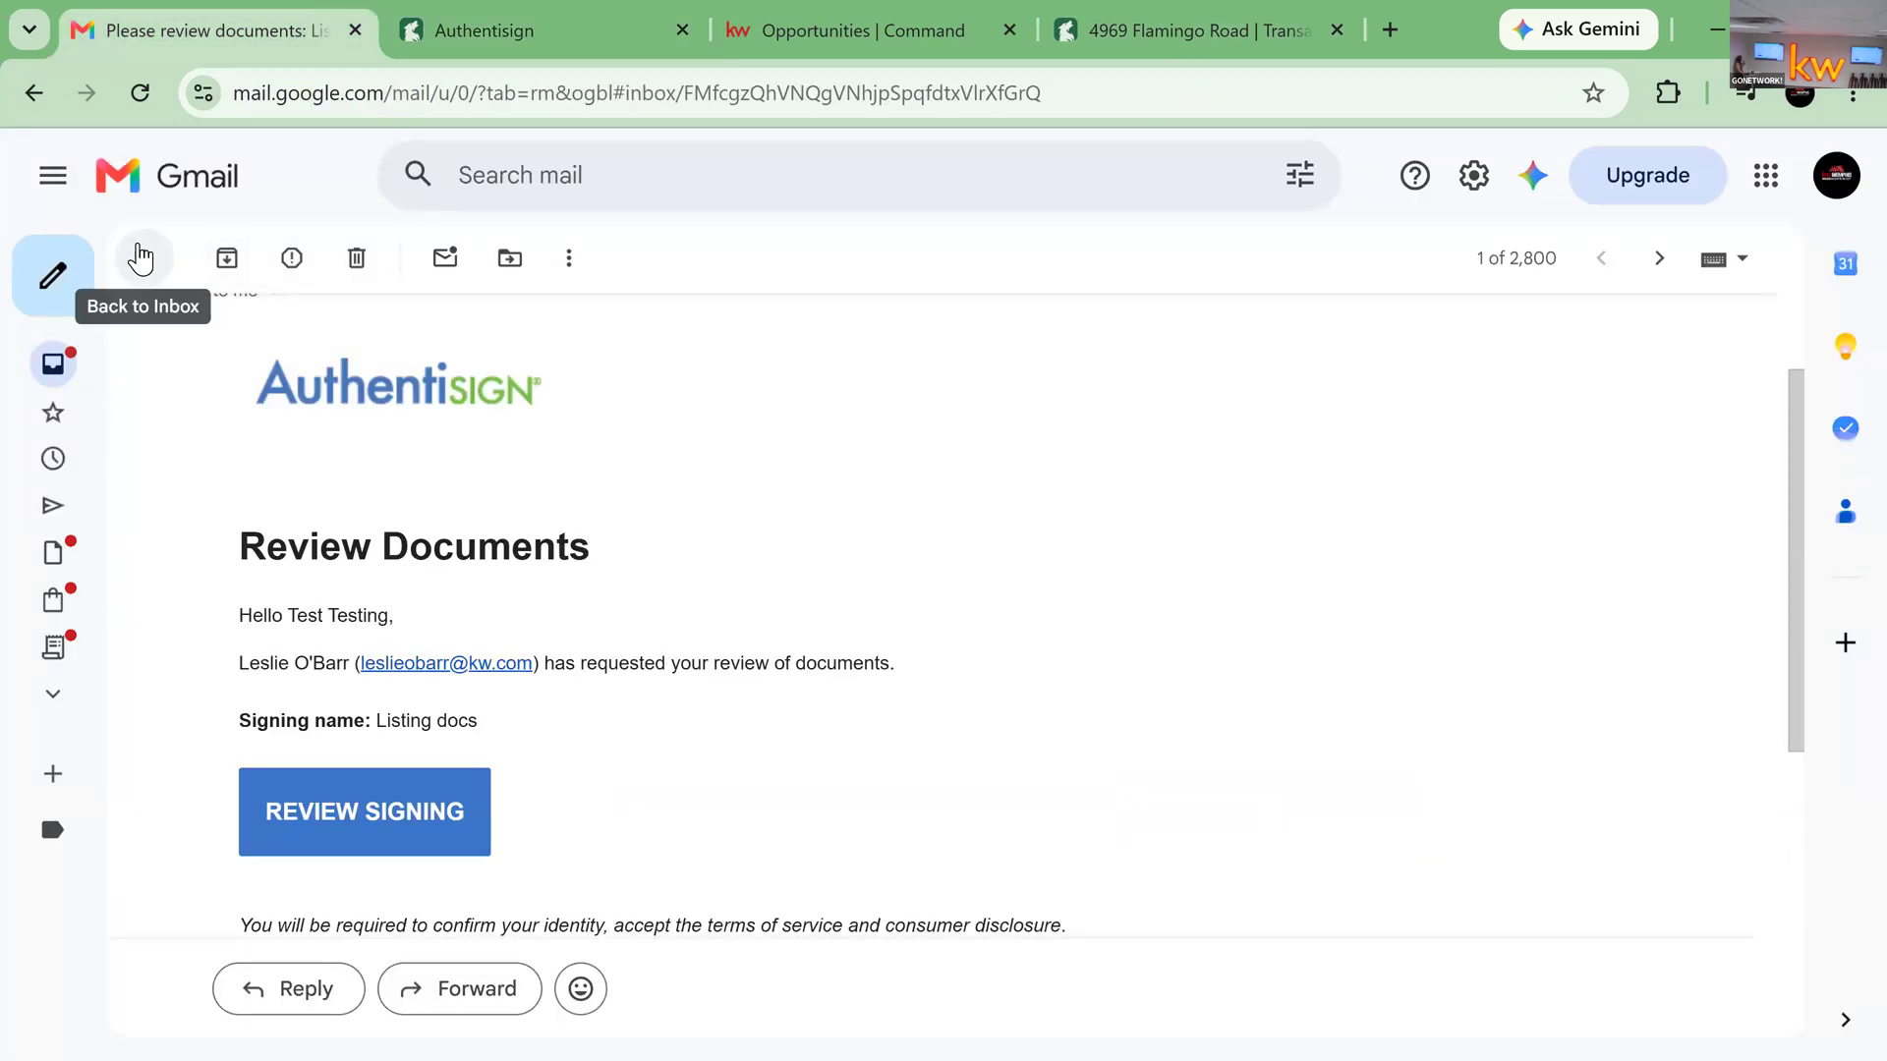
click(142, 257)
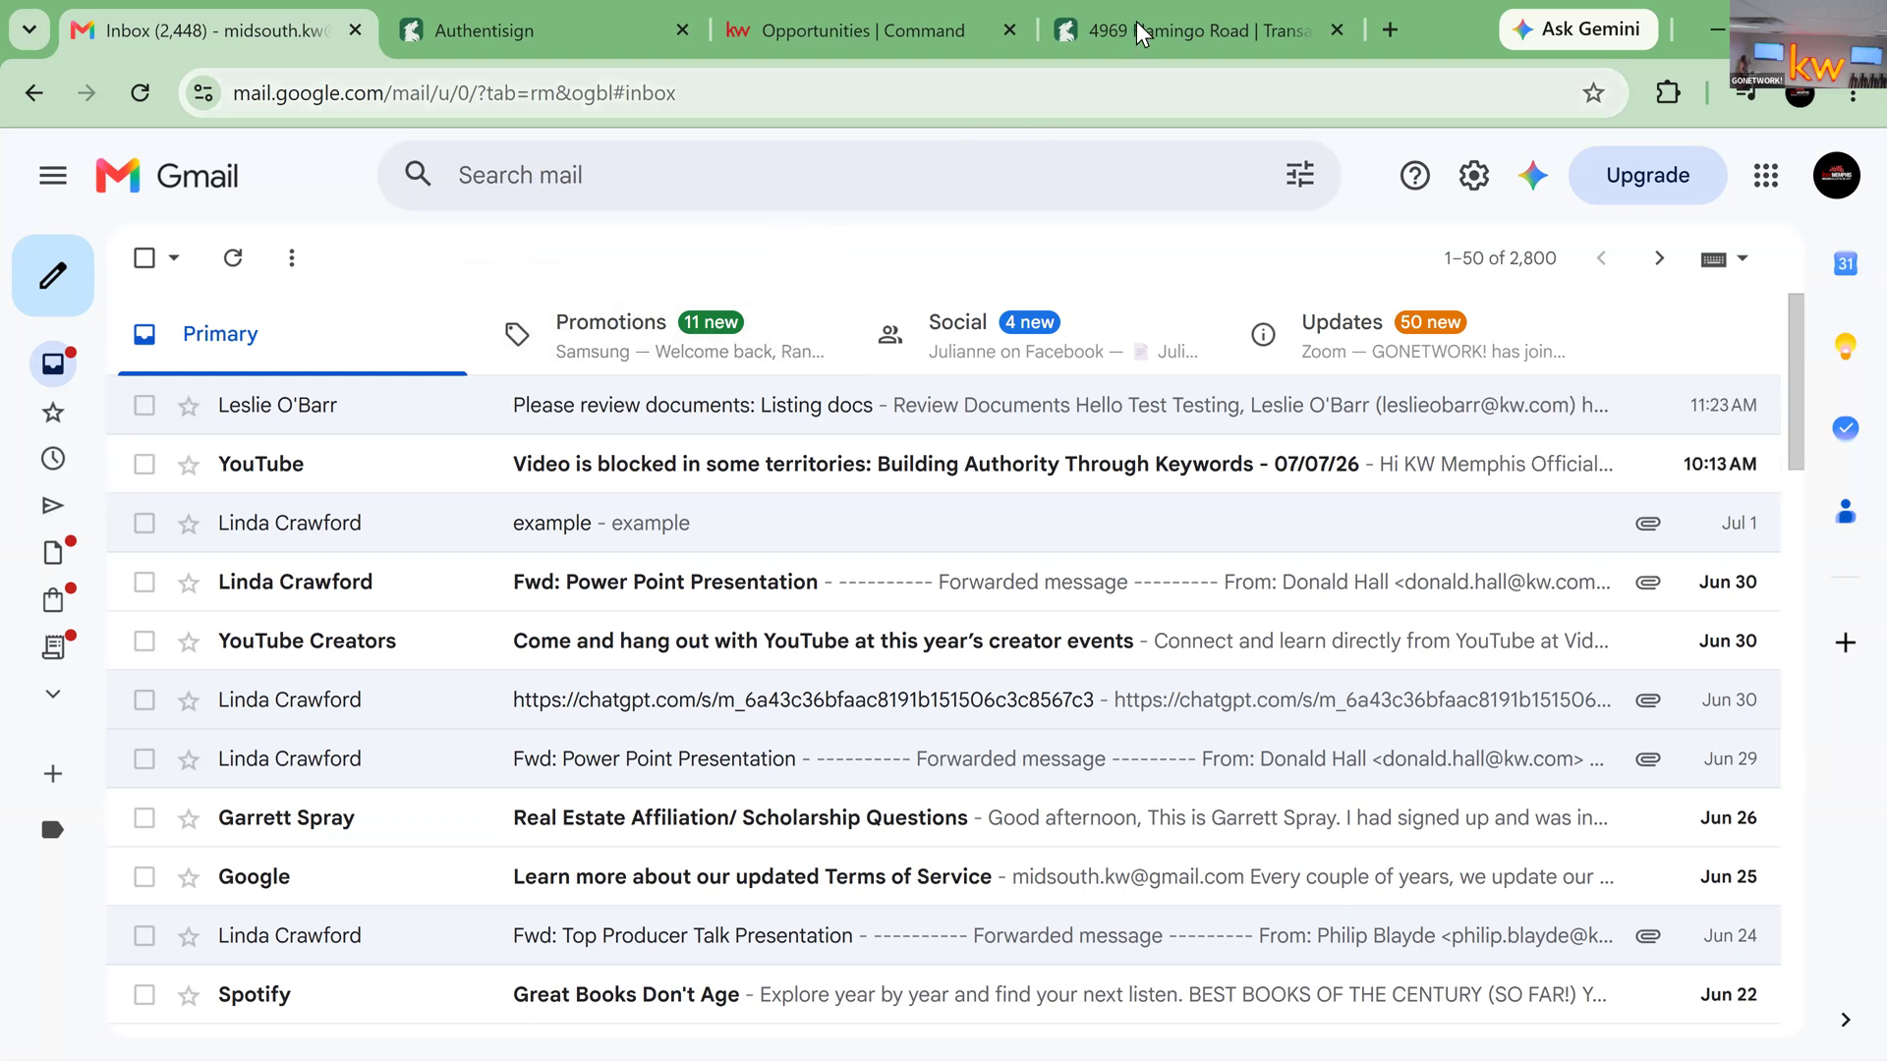
click(1162, 25)
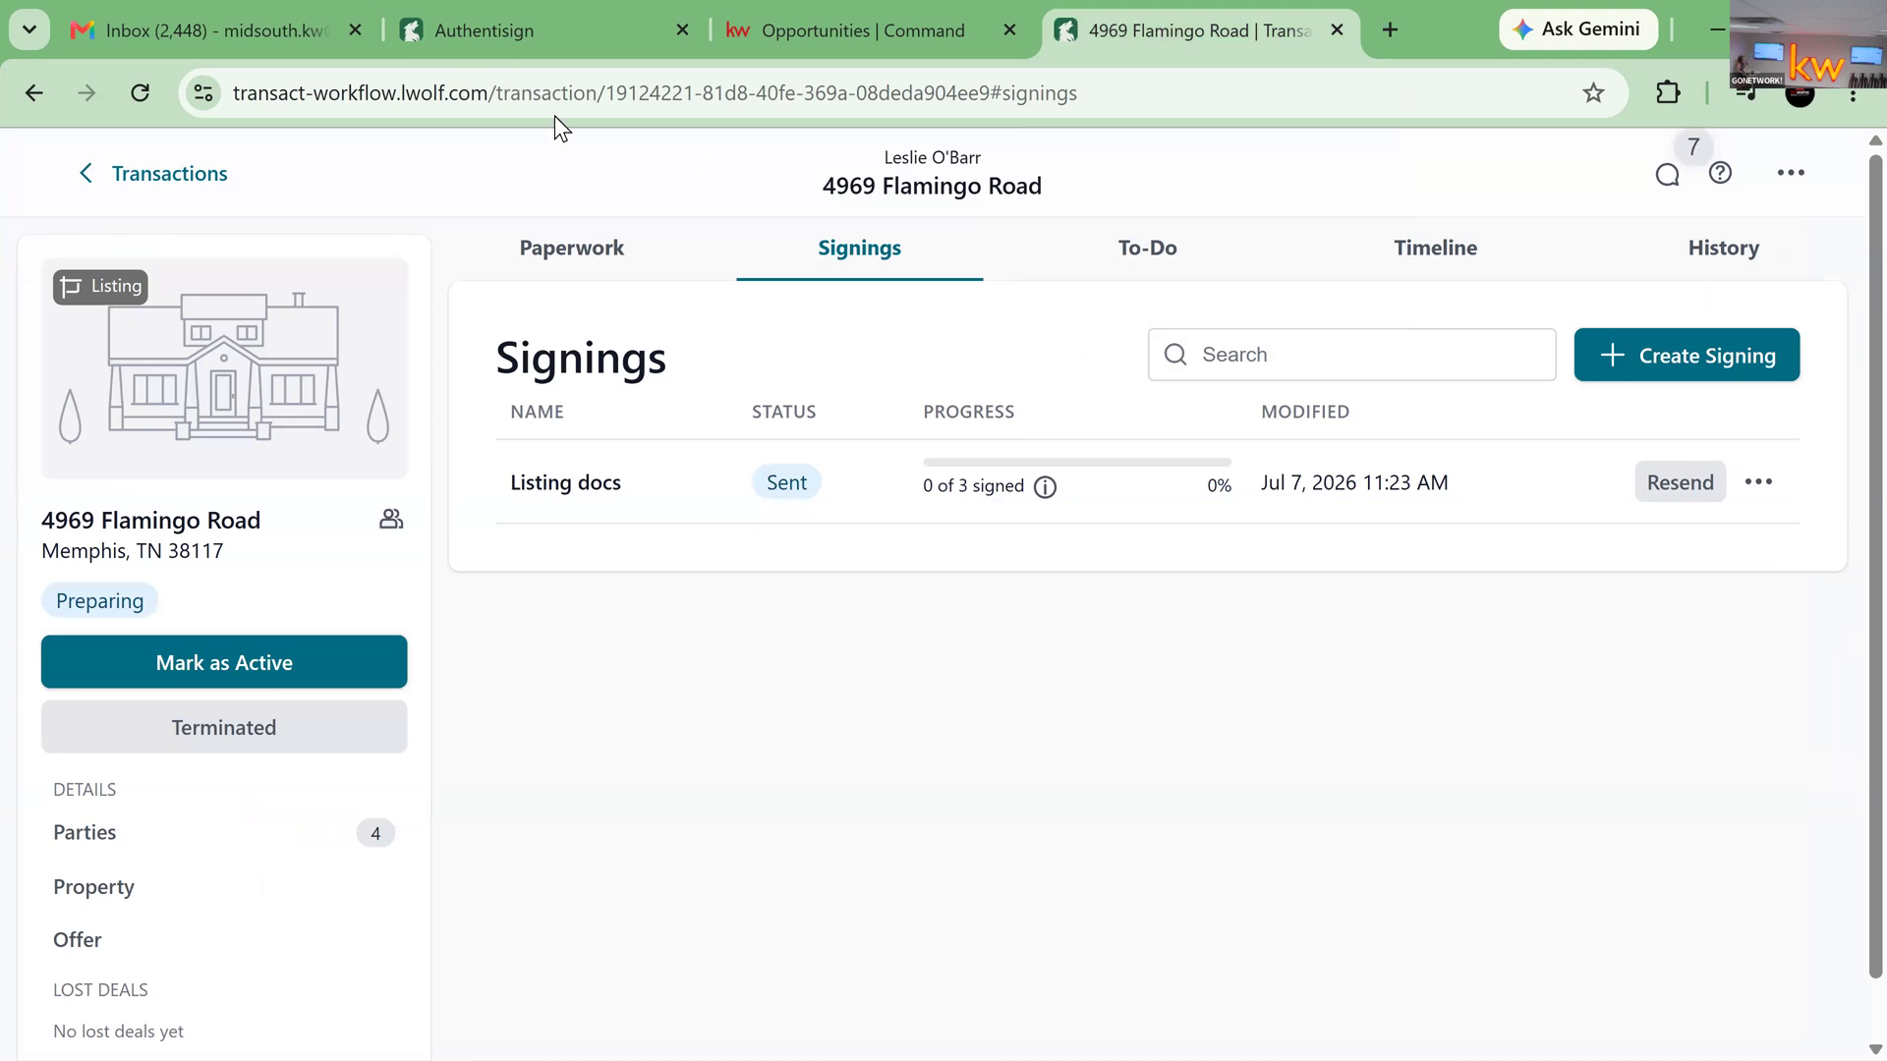
click(541, 245)
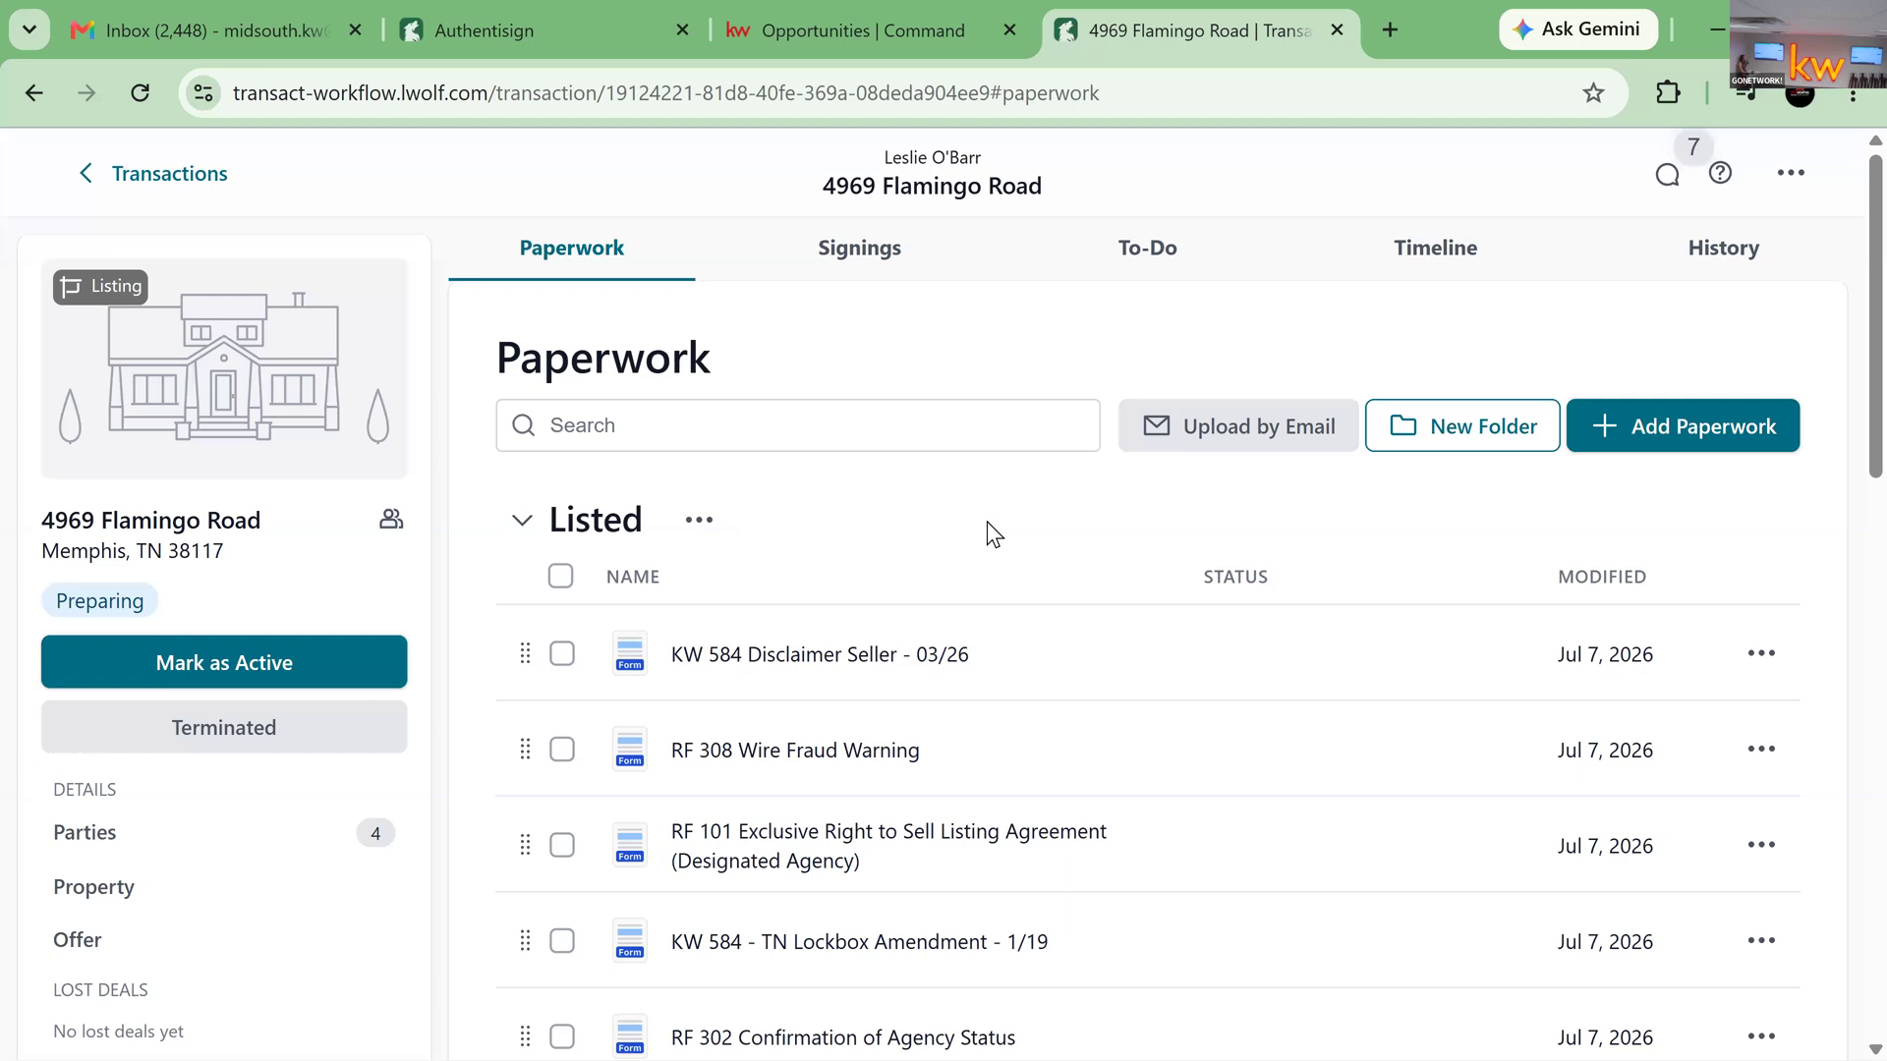
click(1268, 433)
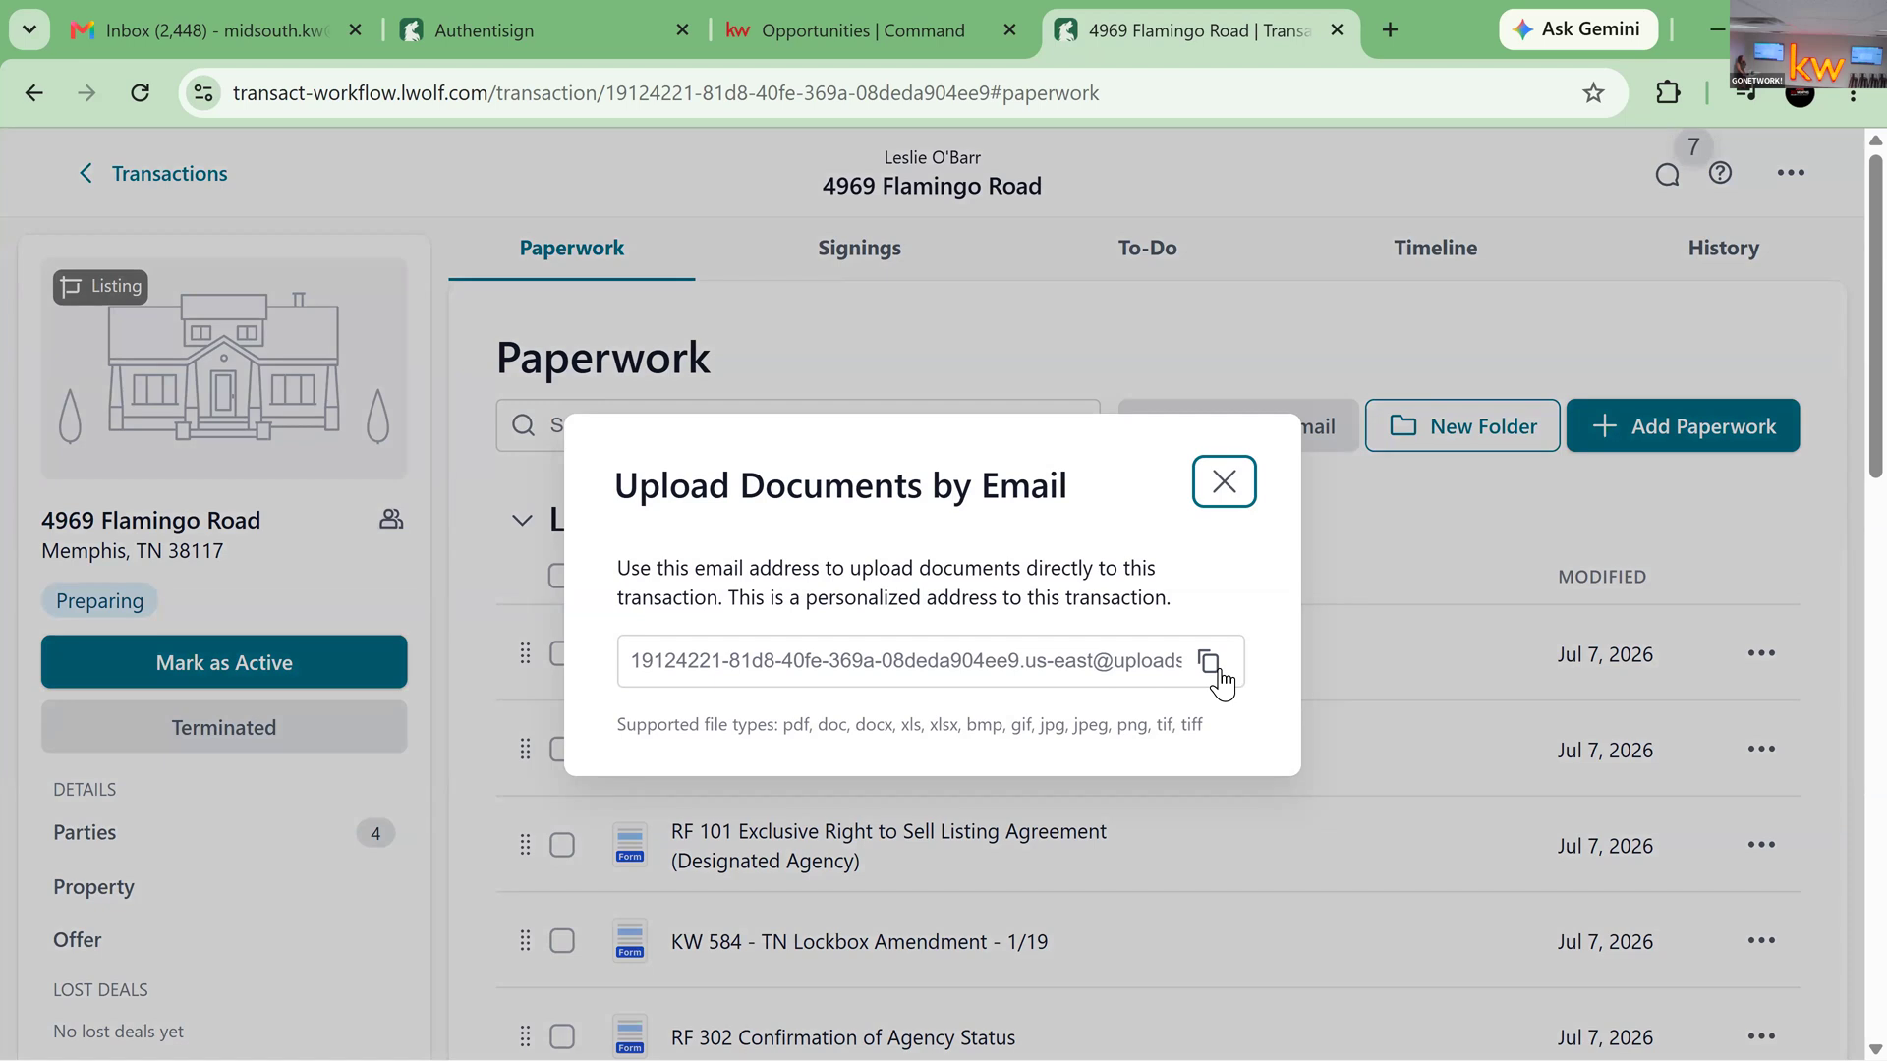
click(1212, 664)
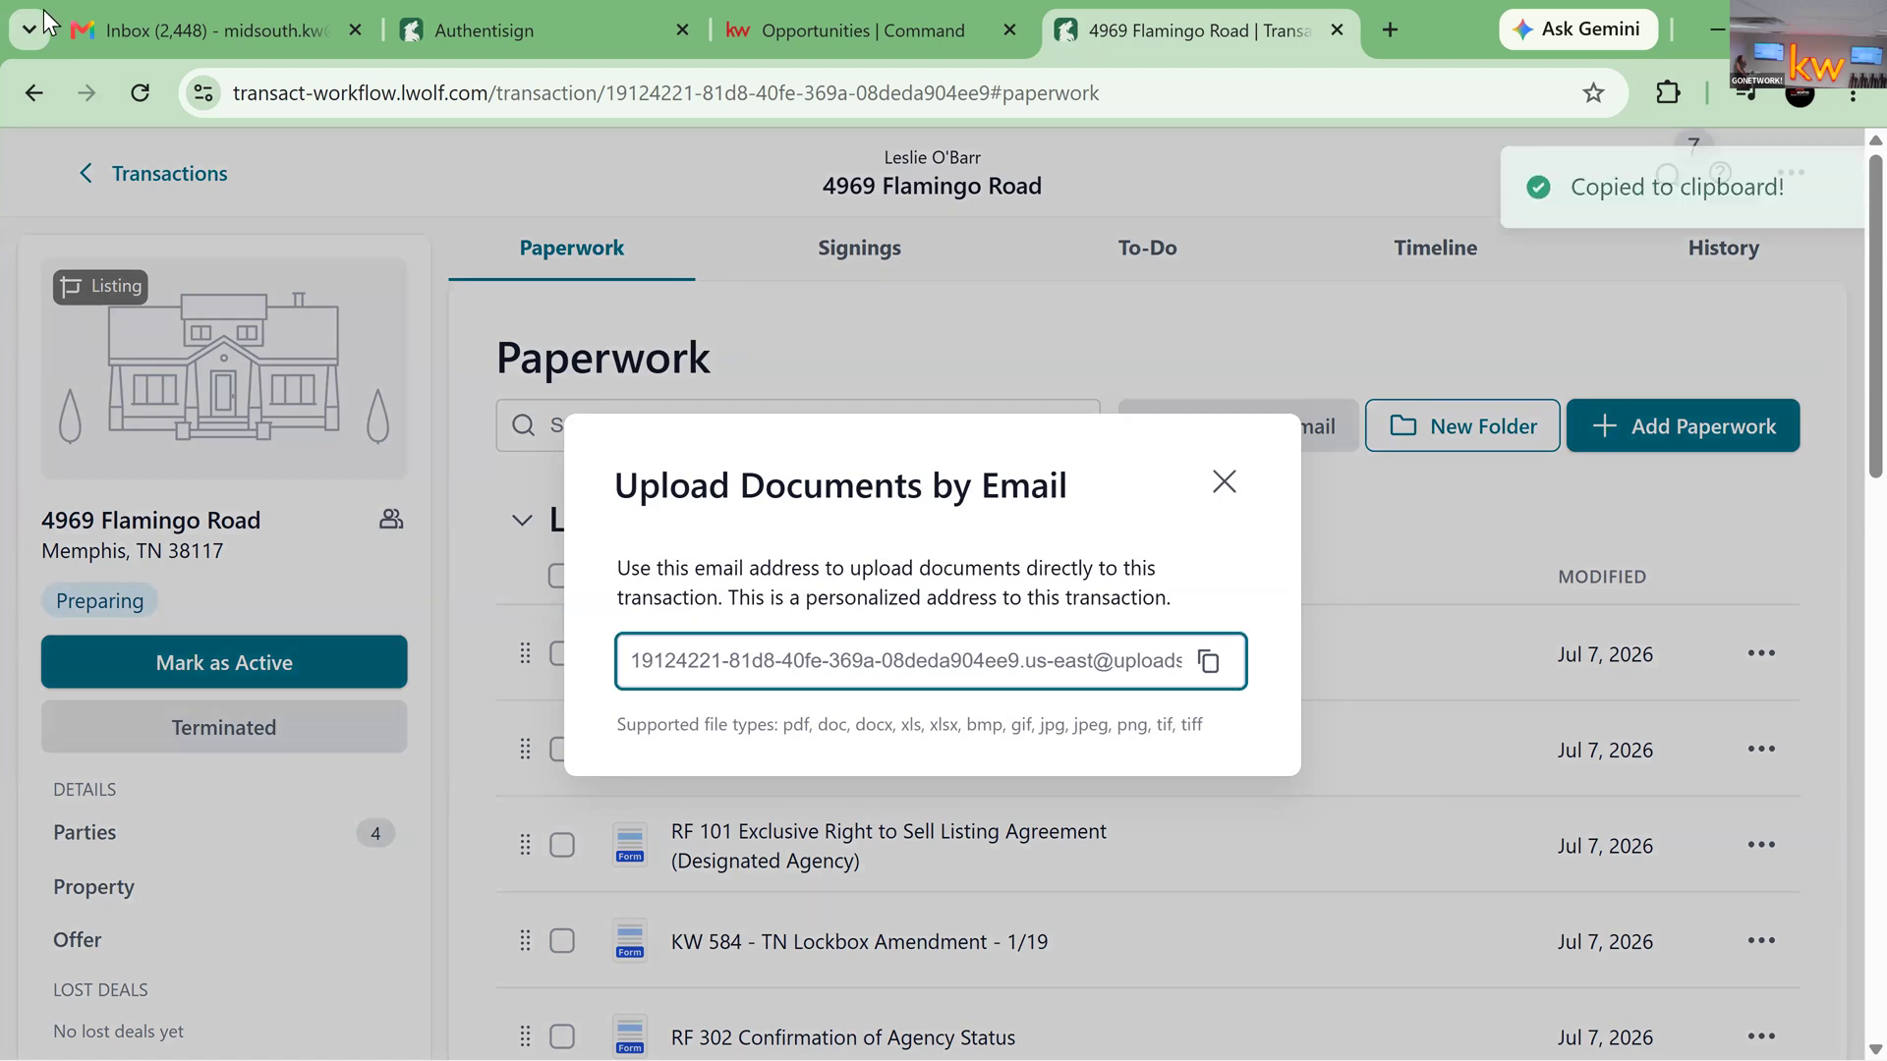
click(141, 22)
click(85, 275)
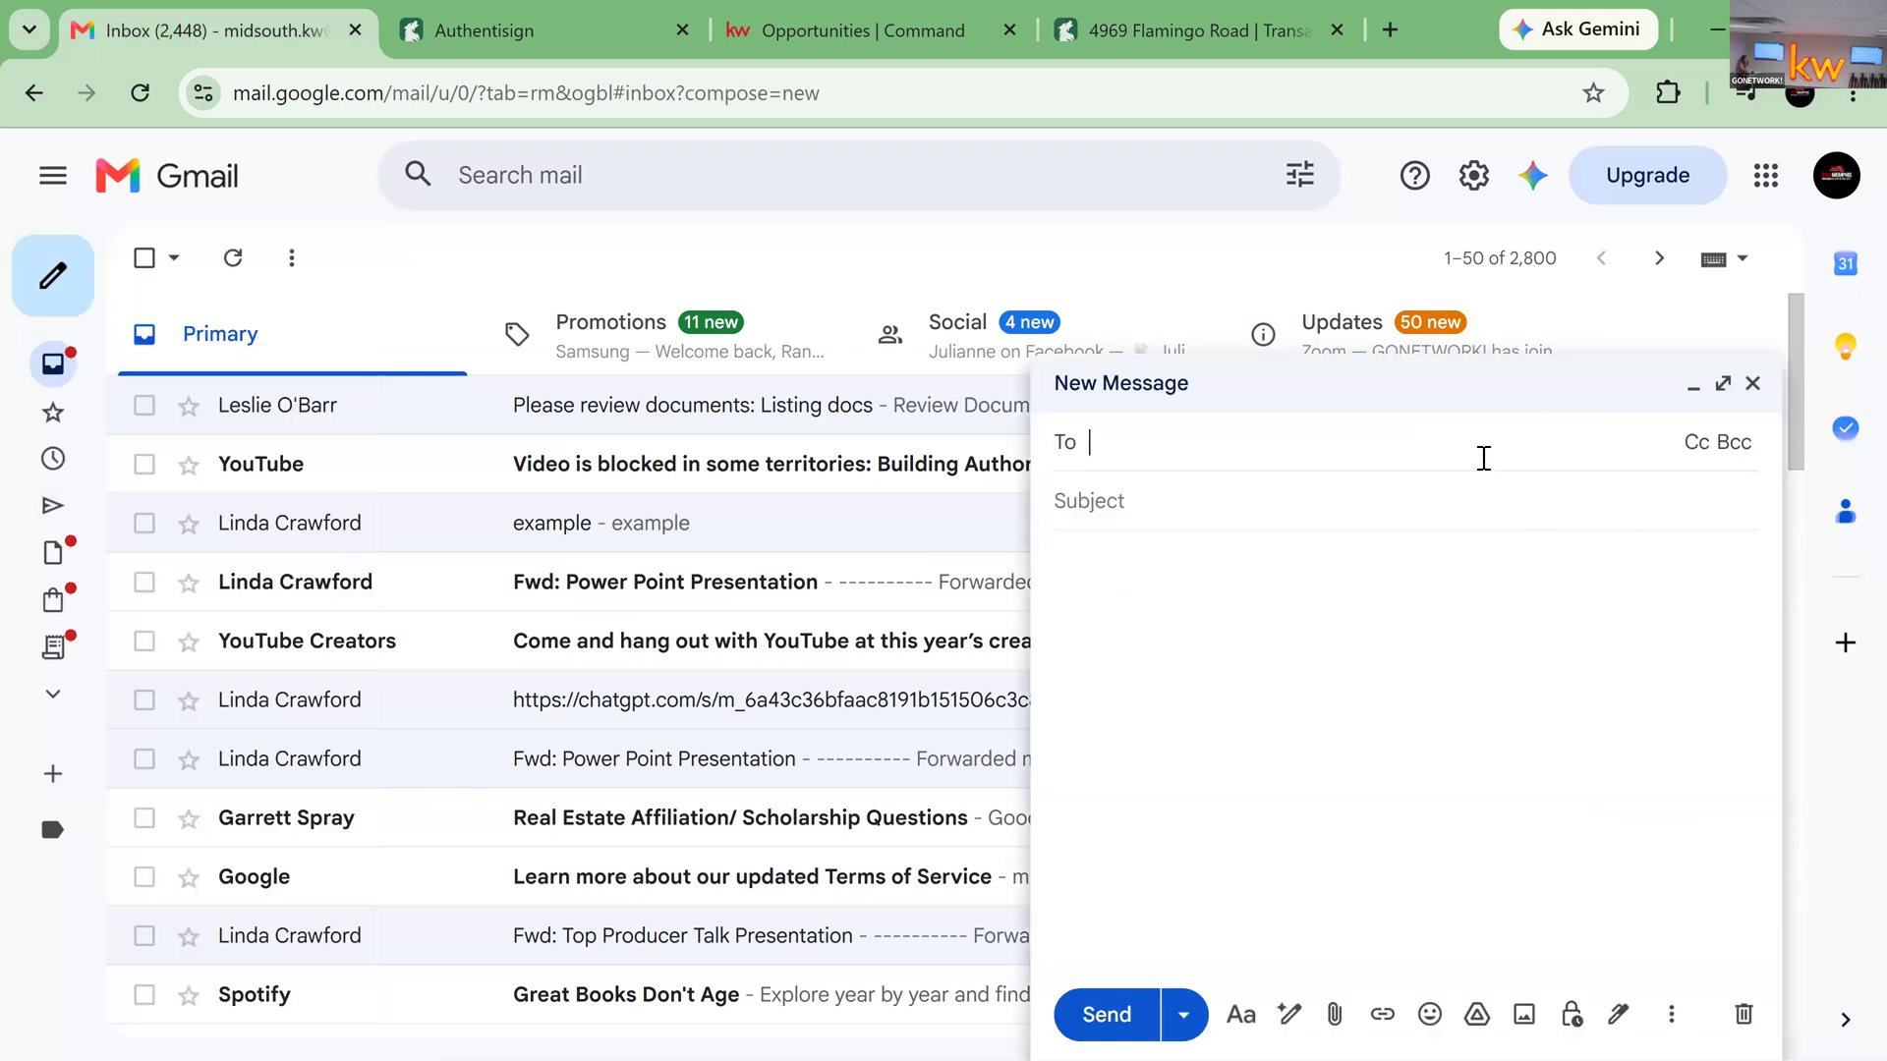
- Paste the upload address into the draft's To field, then return to the Transact tab
key(ctrl+v)
click(1600, 845)
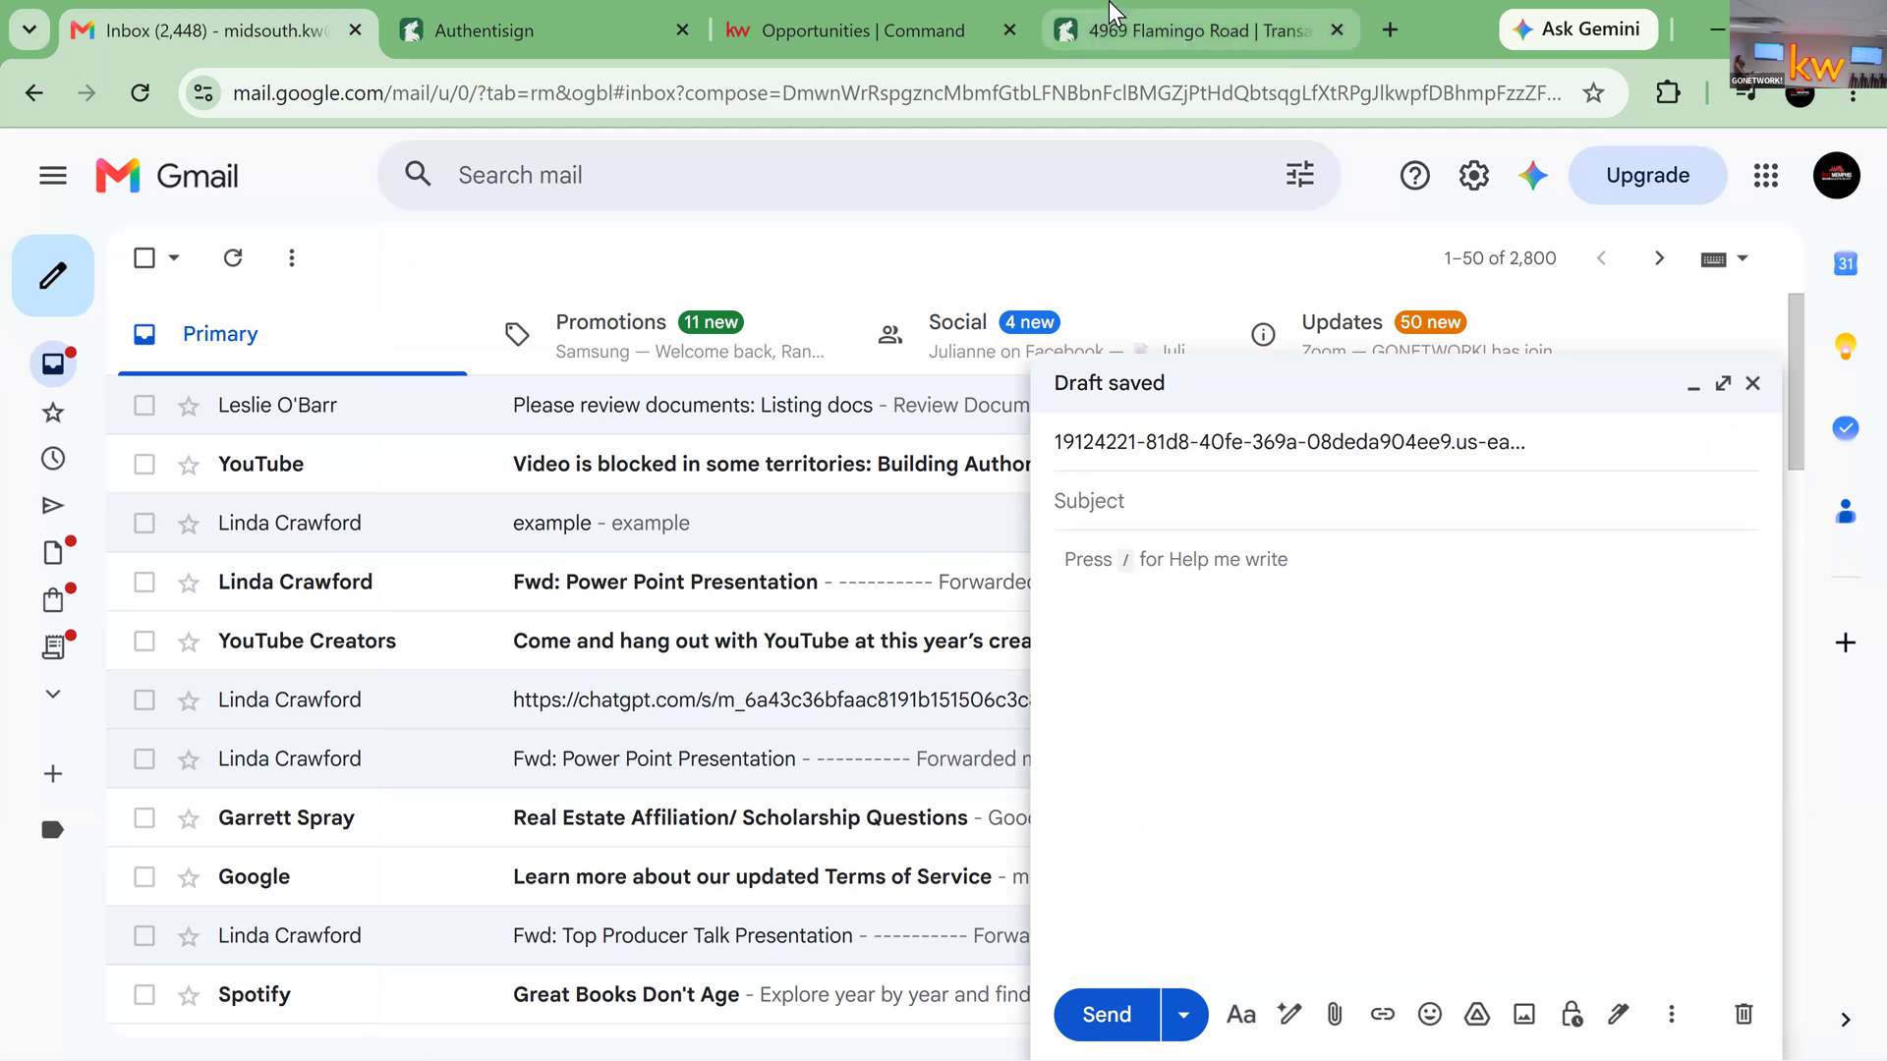
click(1141, 38)
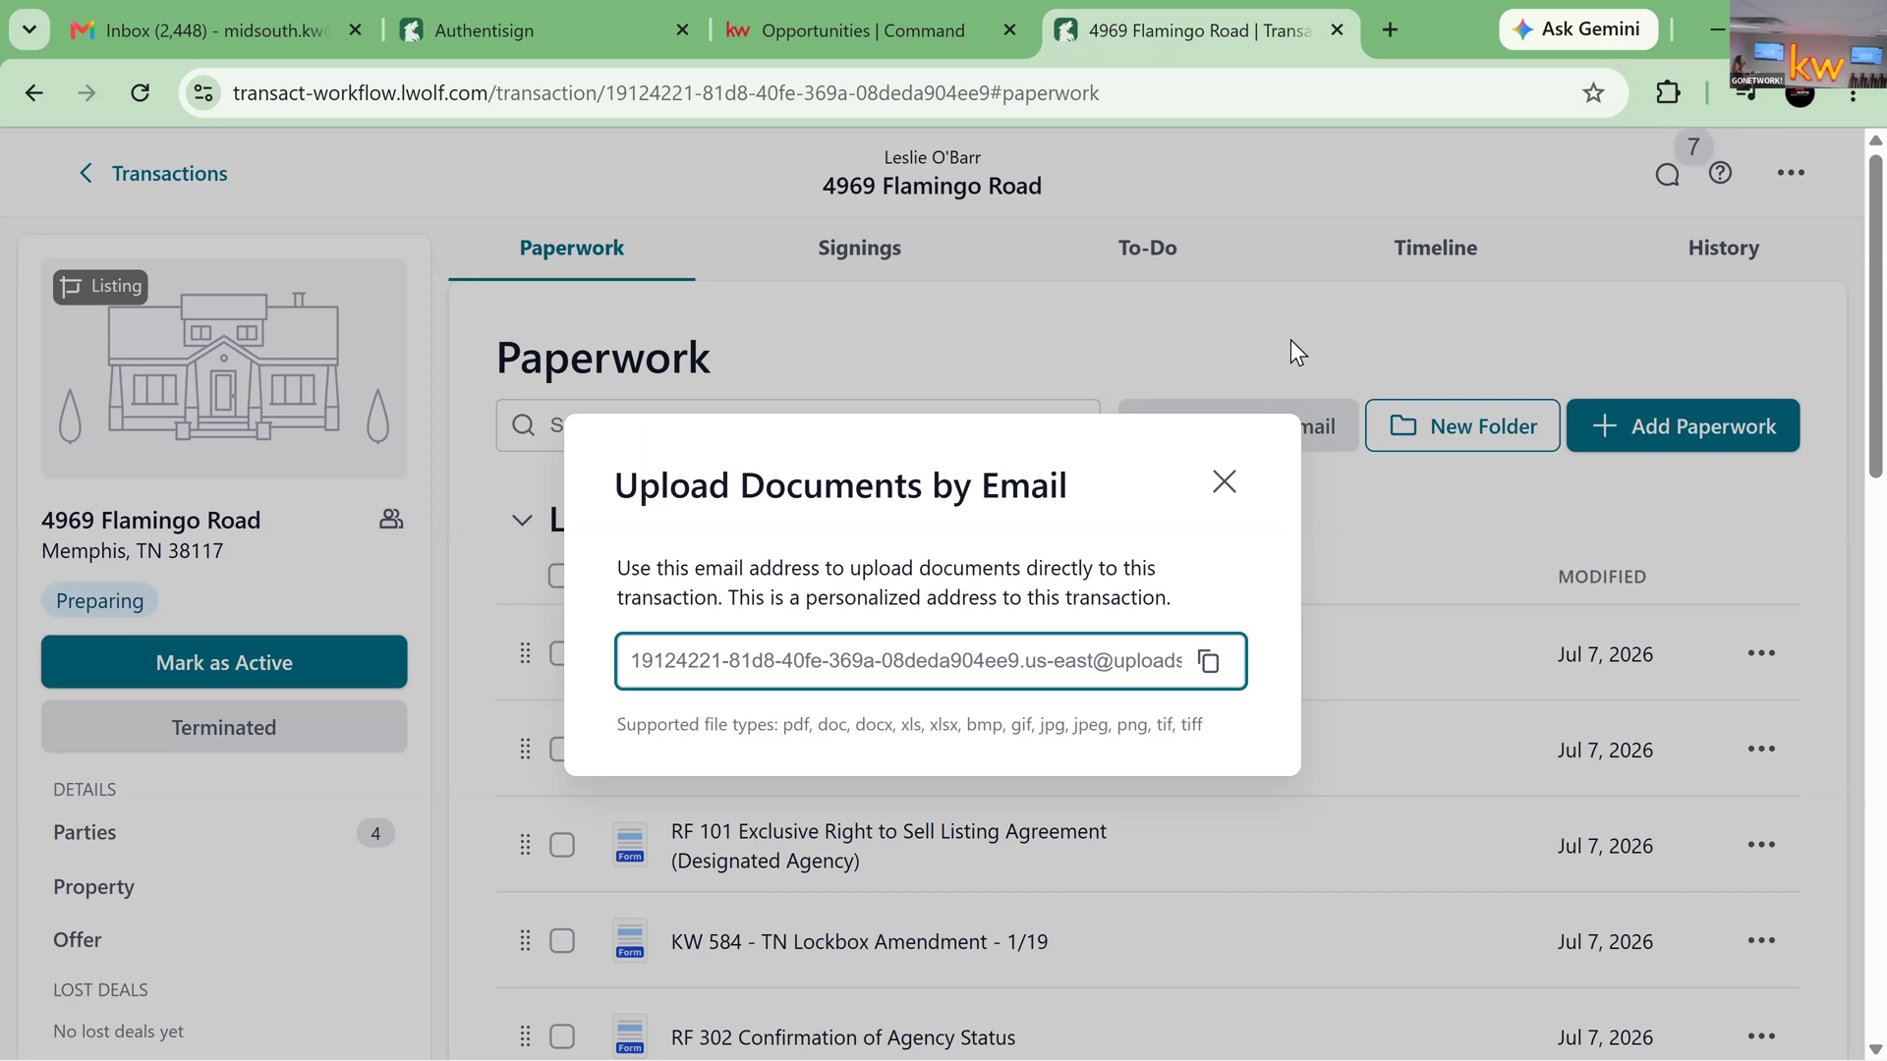
- Close the Upload Documents by Email dialog, scan the Paperwork folders, and go back to Transactions
click(1240, 496)
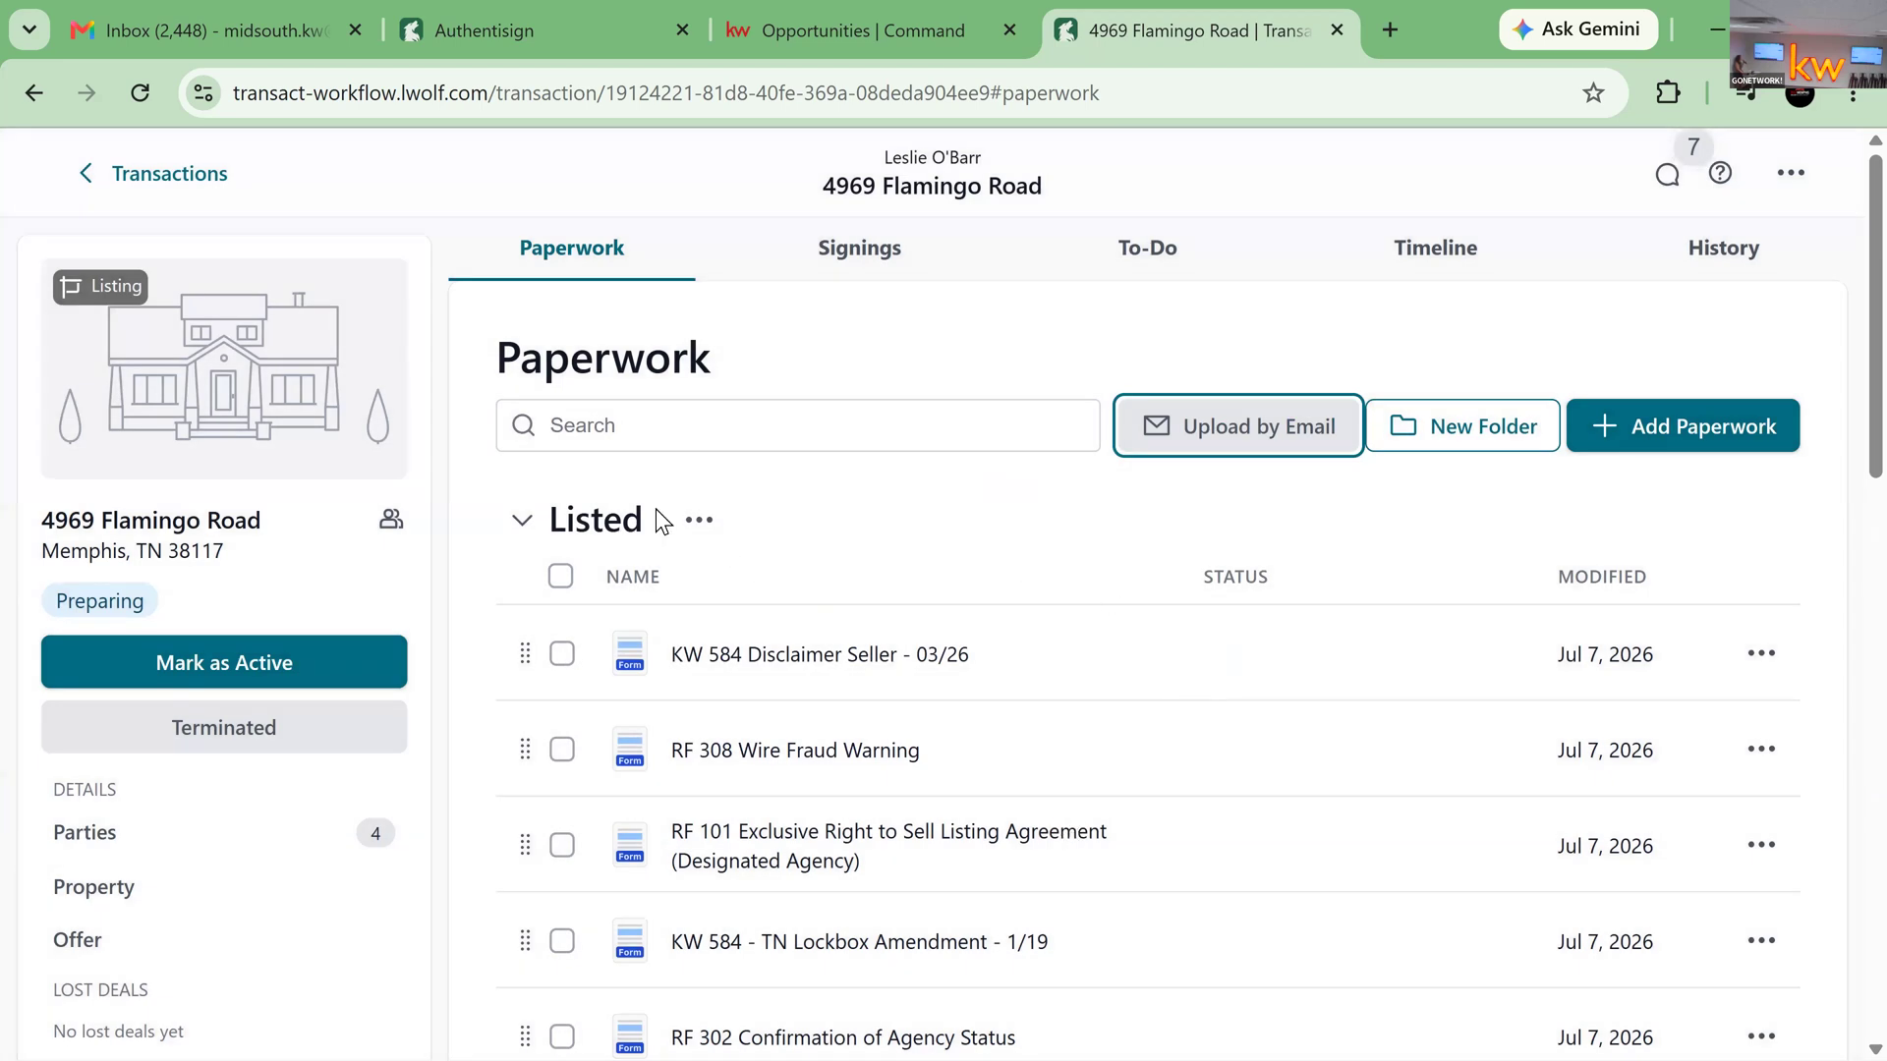
scroll(718, 580, down, 15)
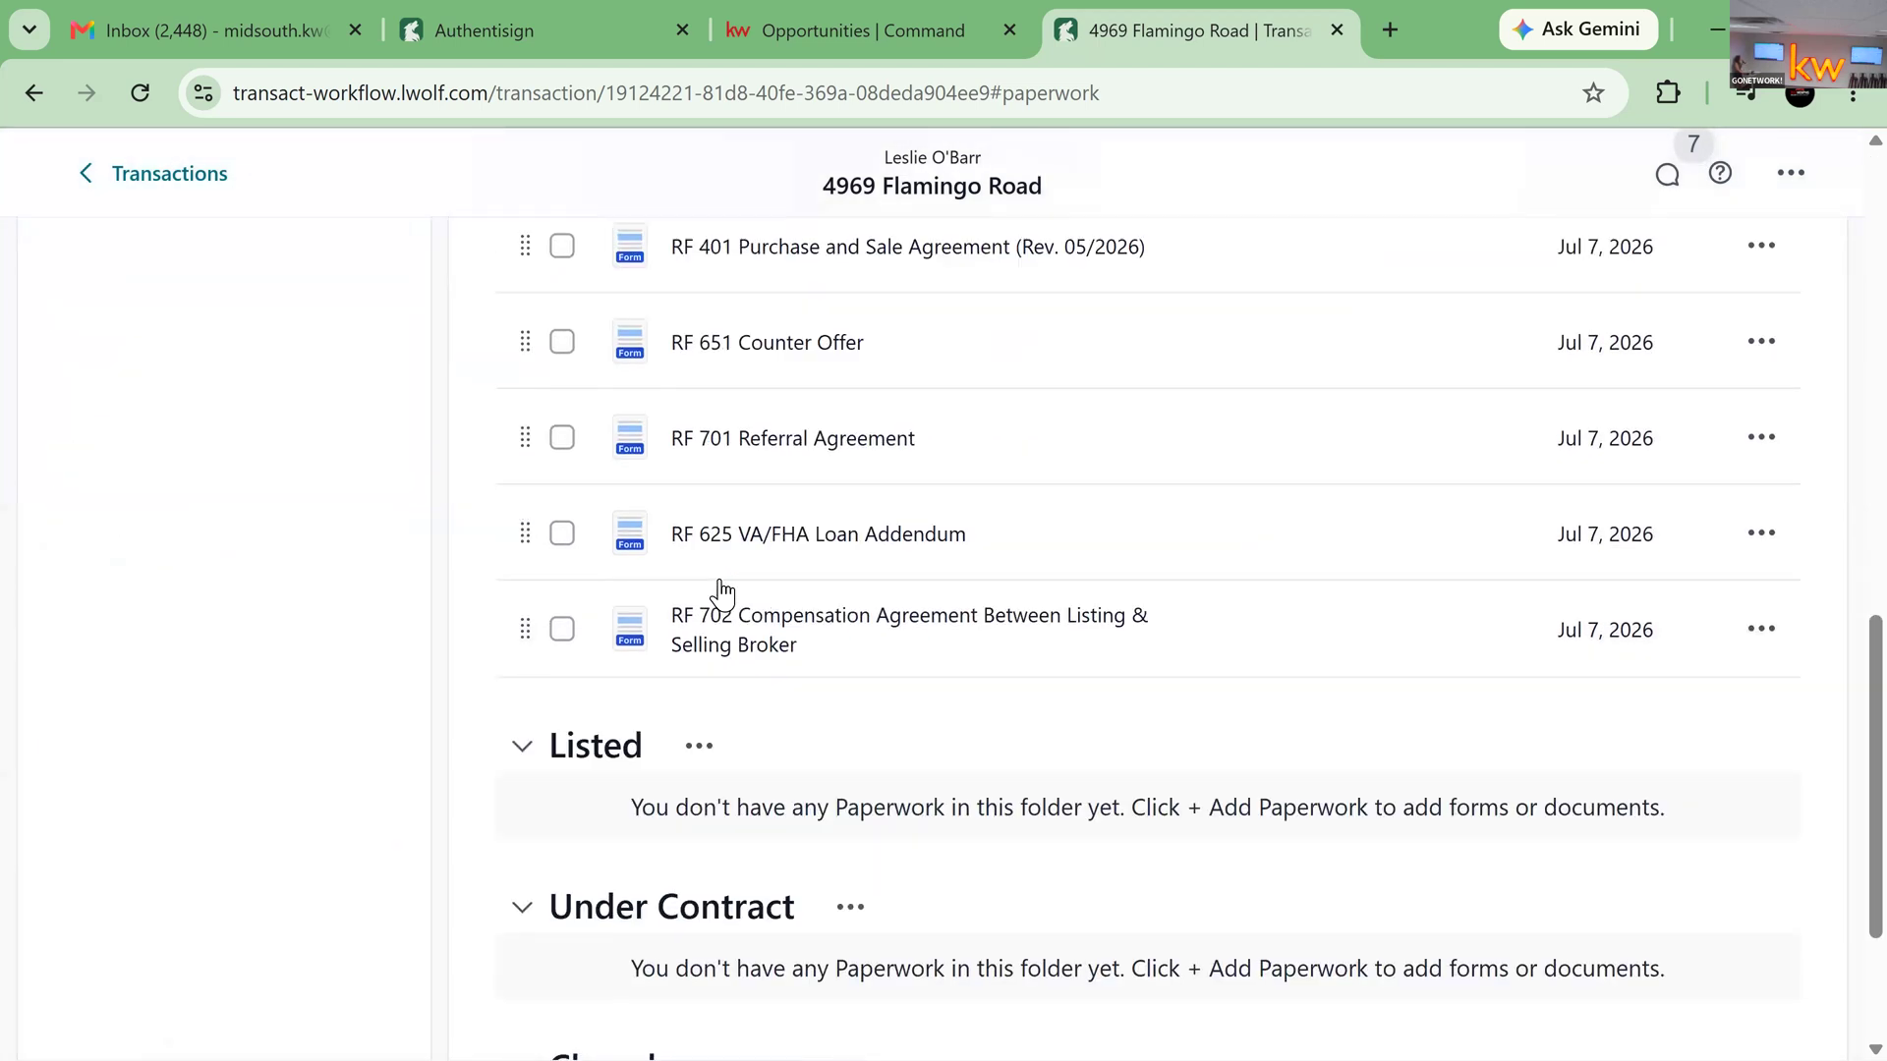
scroll(723, 594, down, 2)
scroll(783, 867, down, 2)
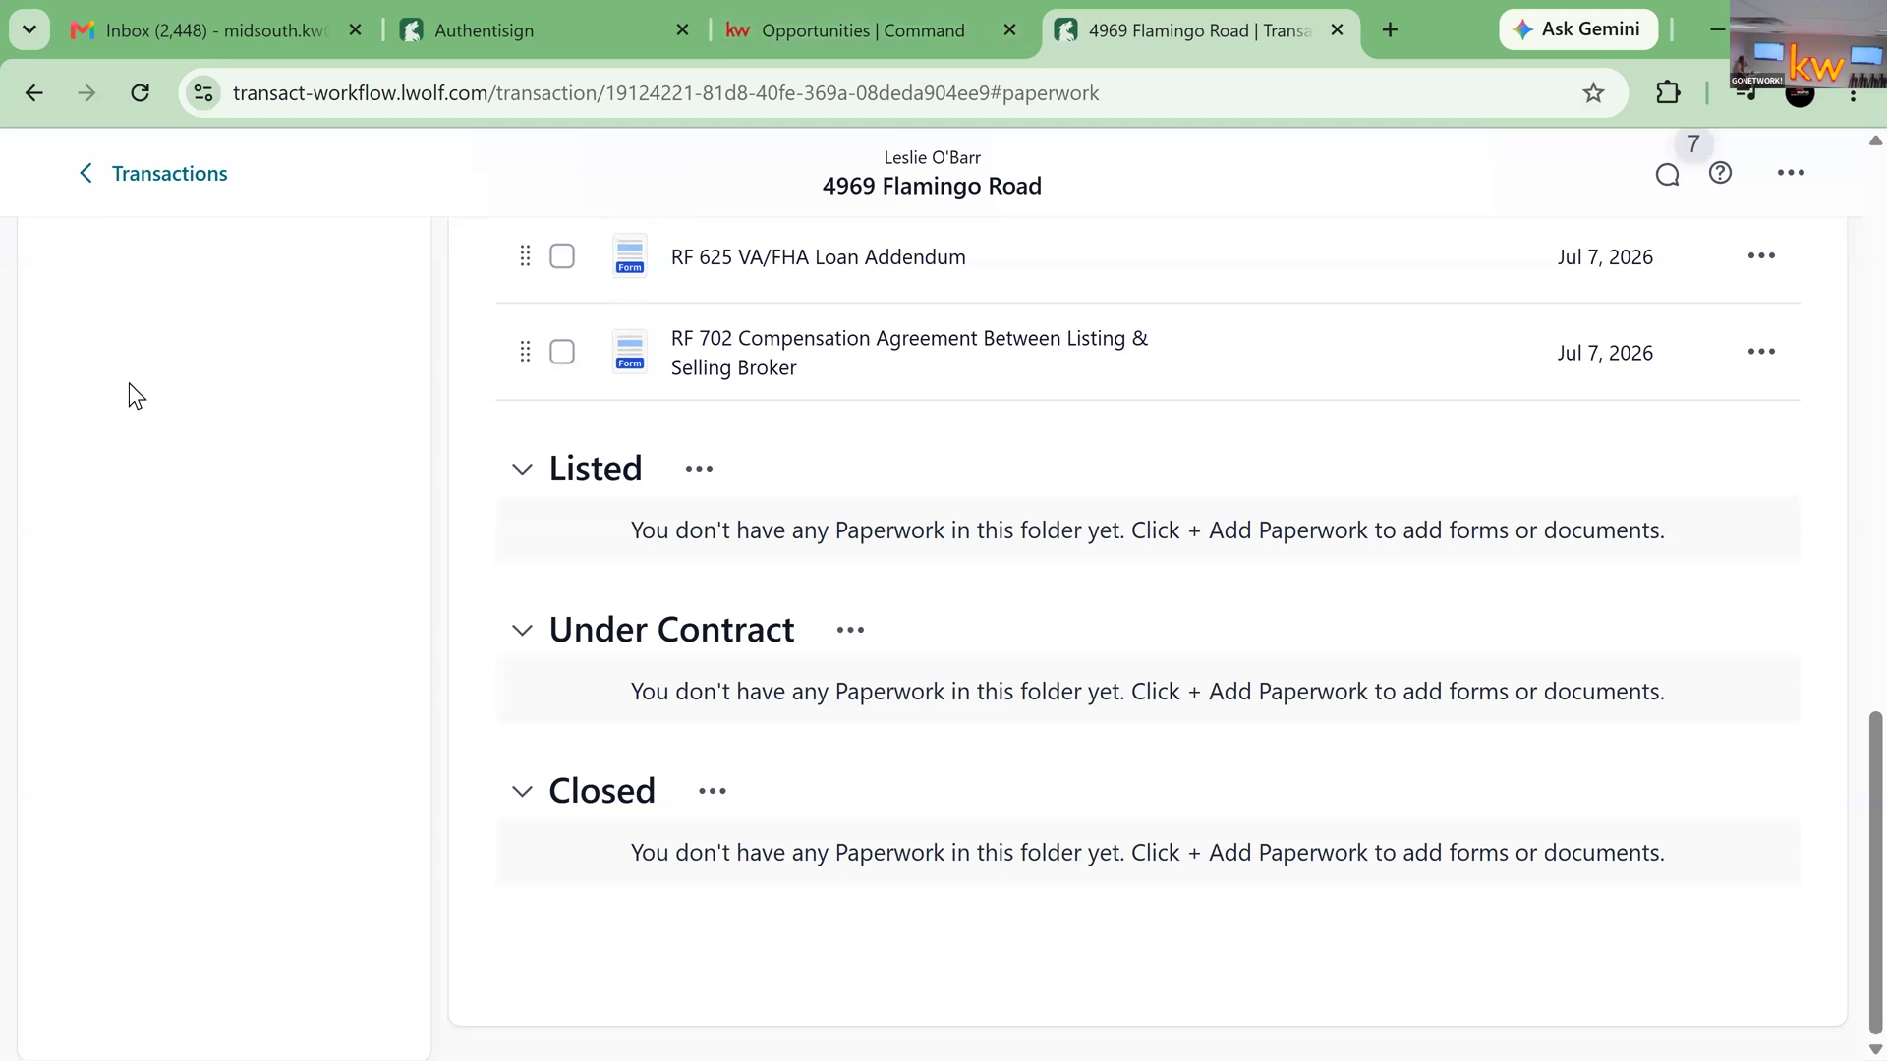
click(175, 182)
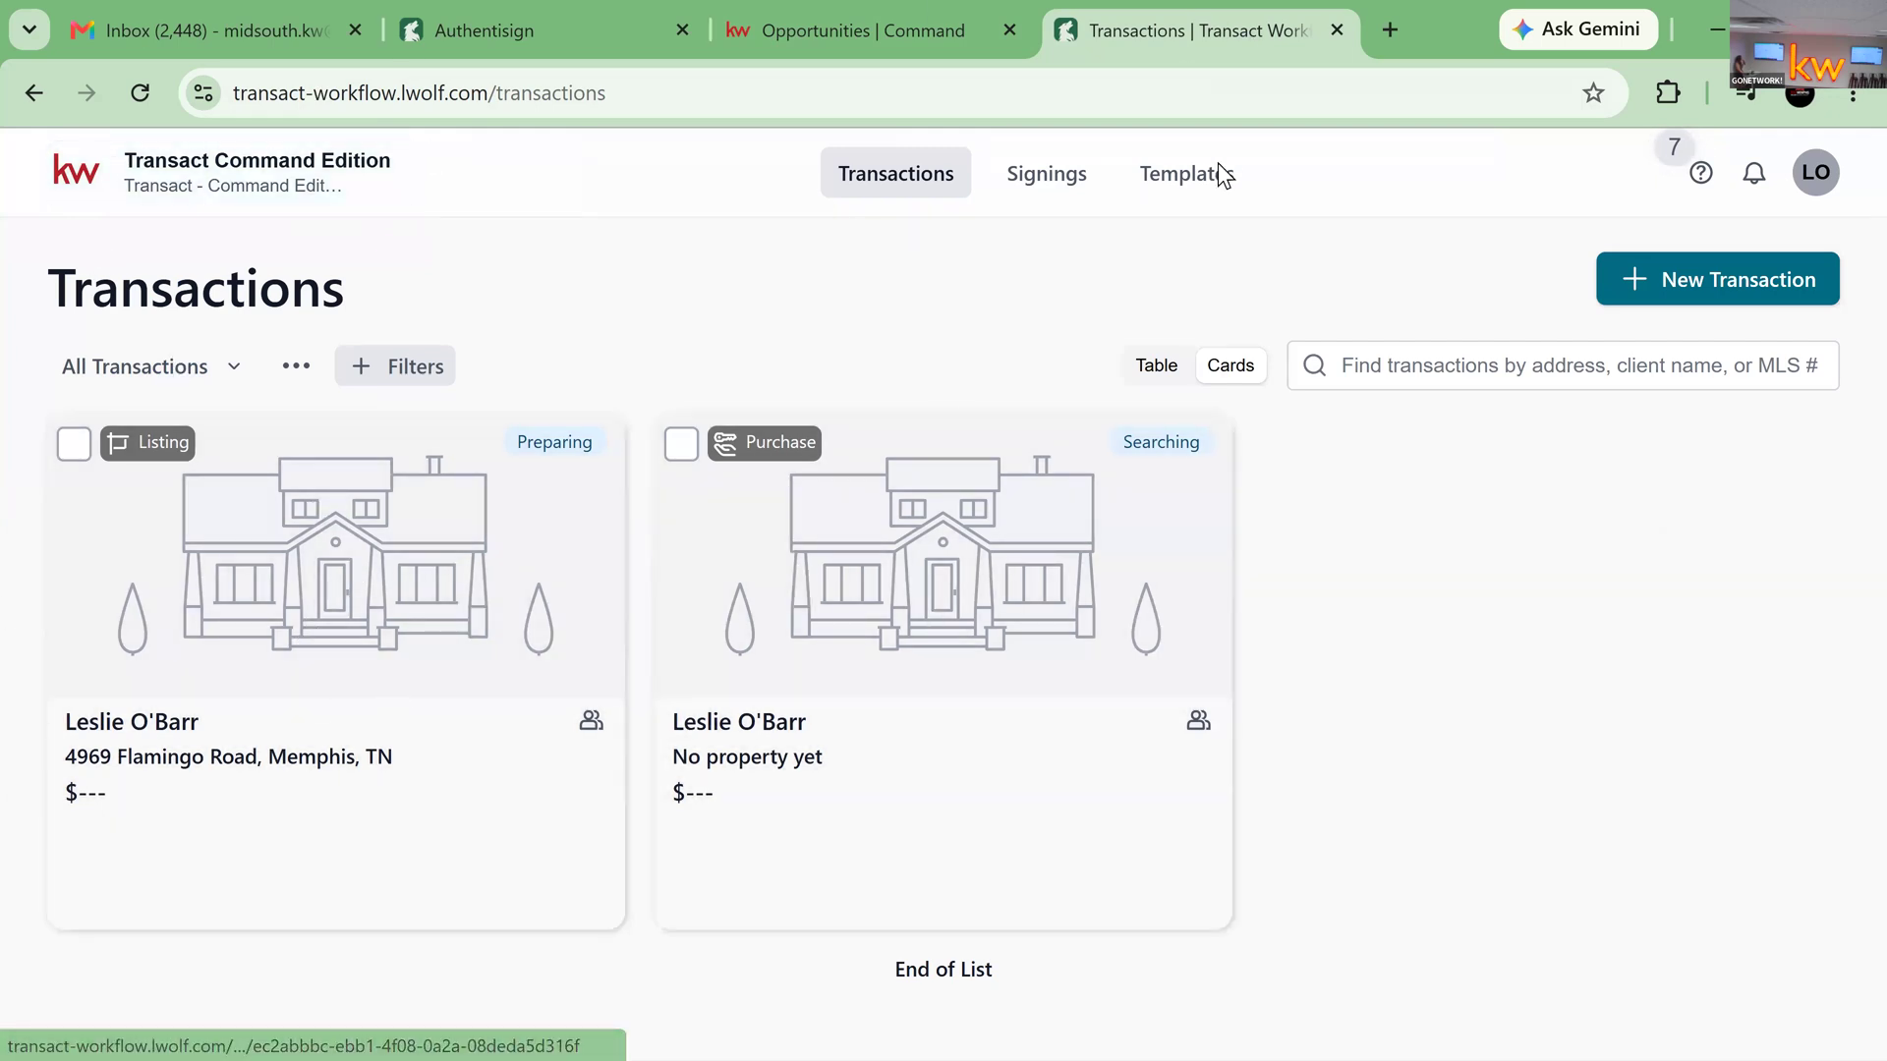
- From the Templates tab, add a new template and place the cursor in its Name field
click(1194, 182)
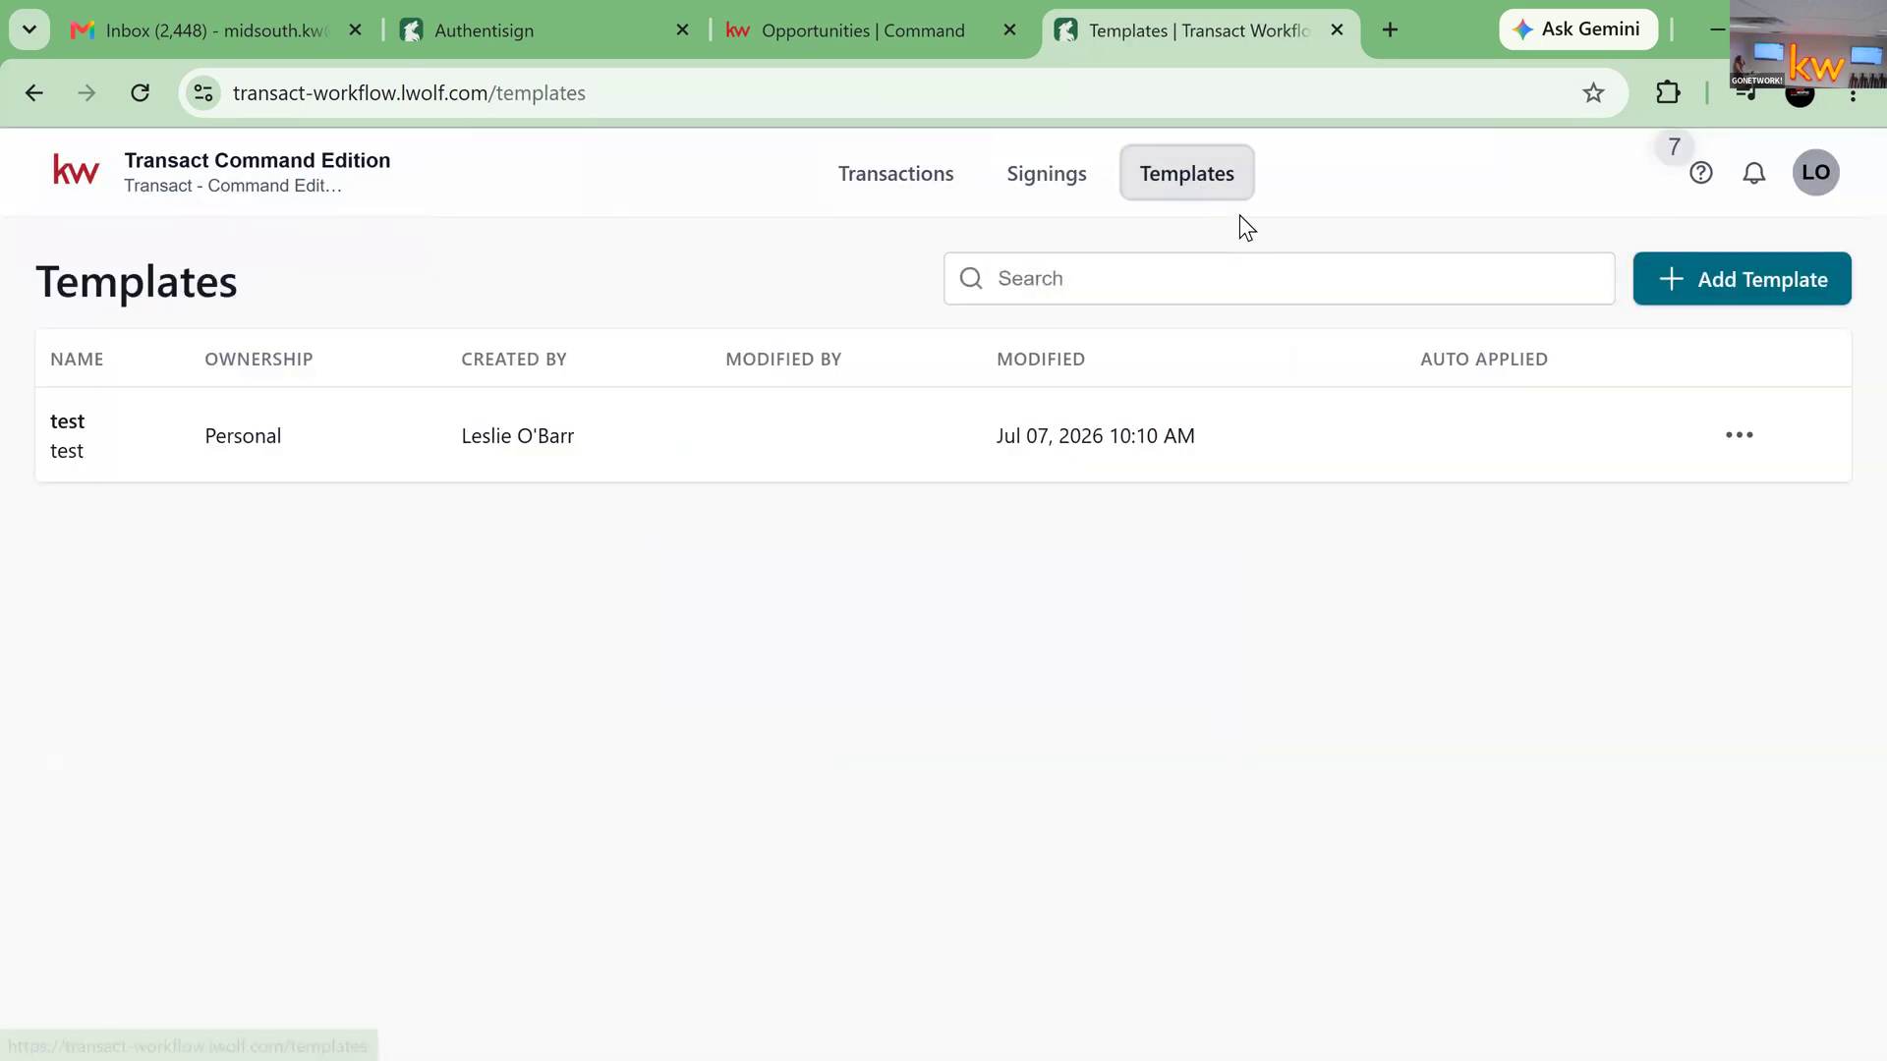
click(1725, 310)
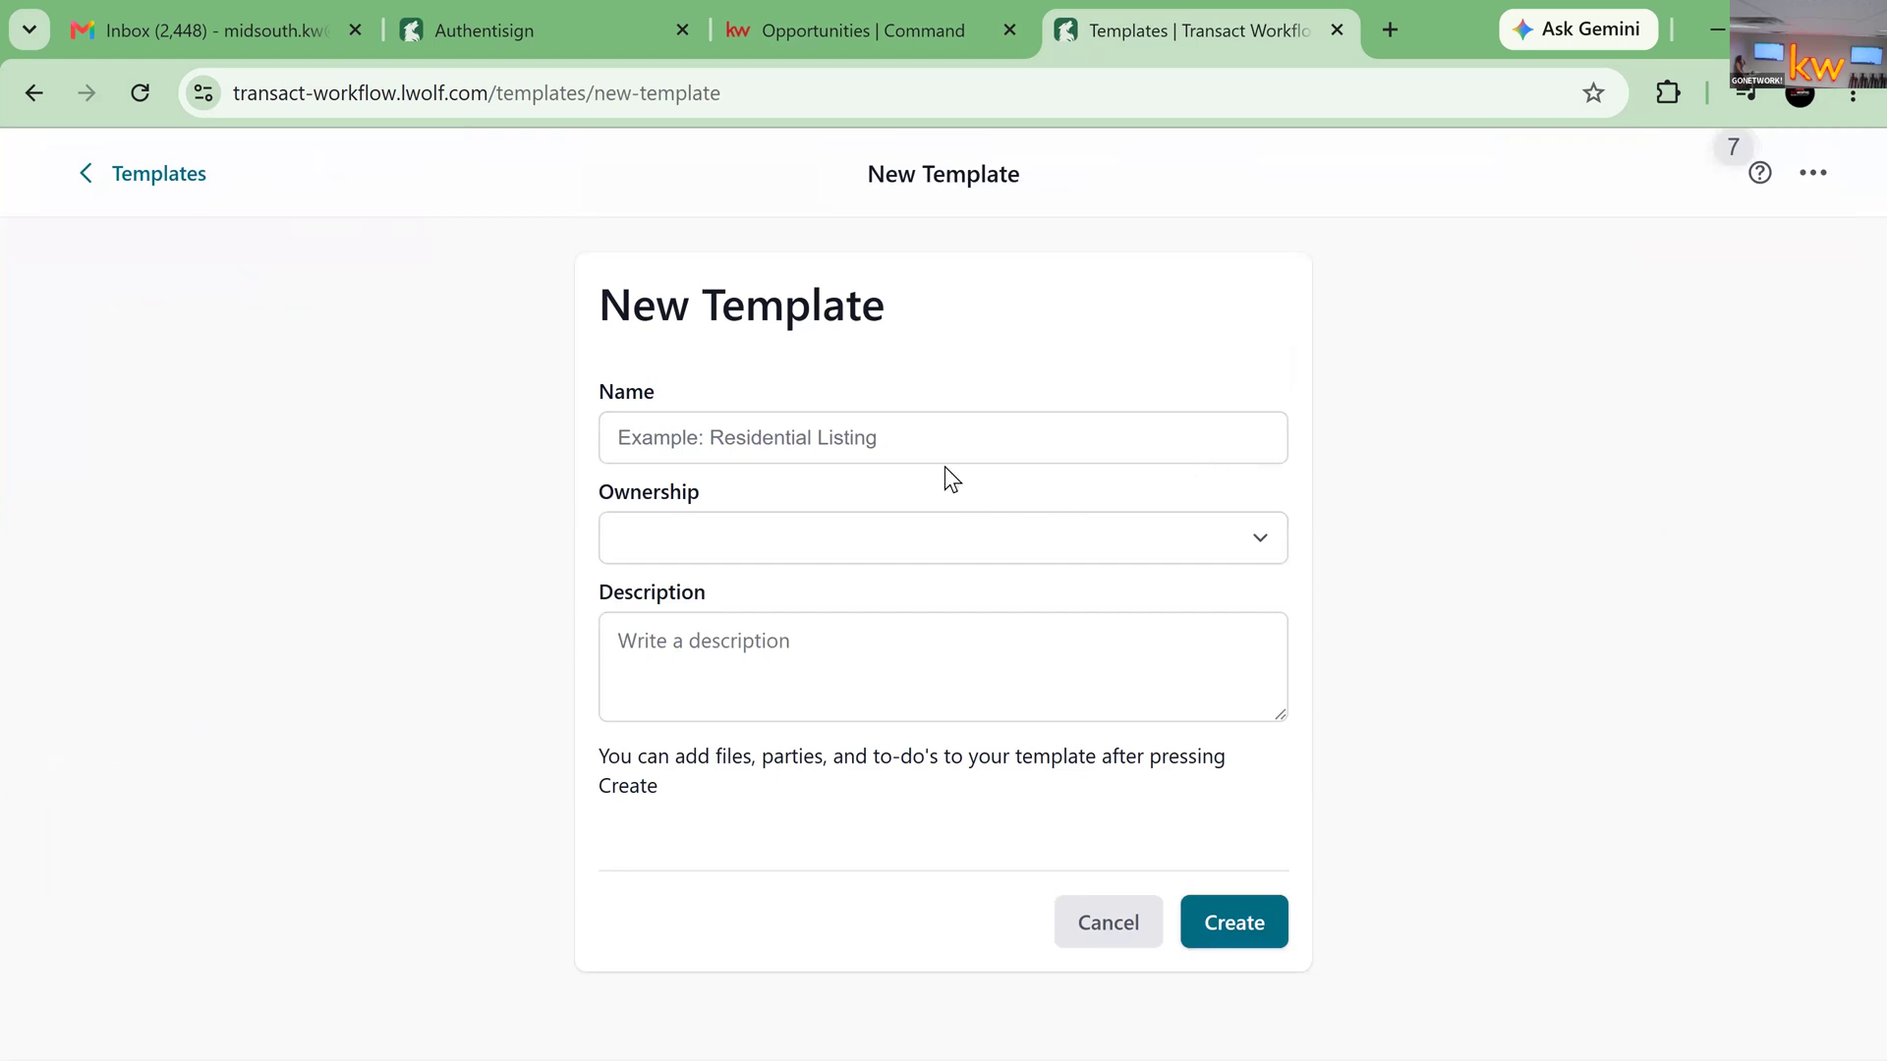
click(1059, 432)
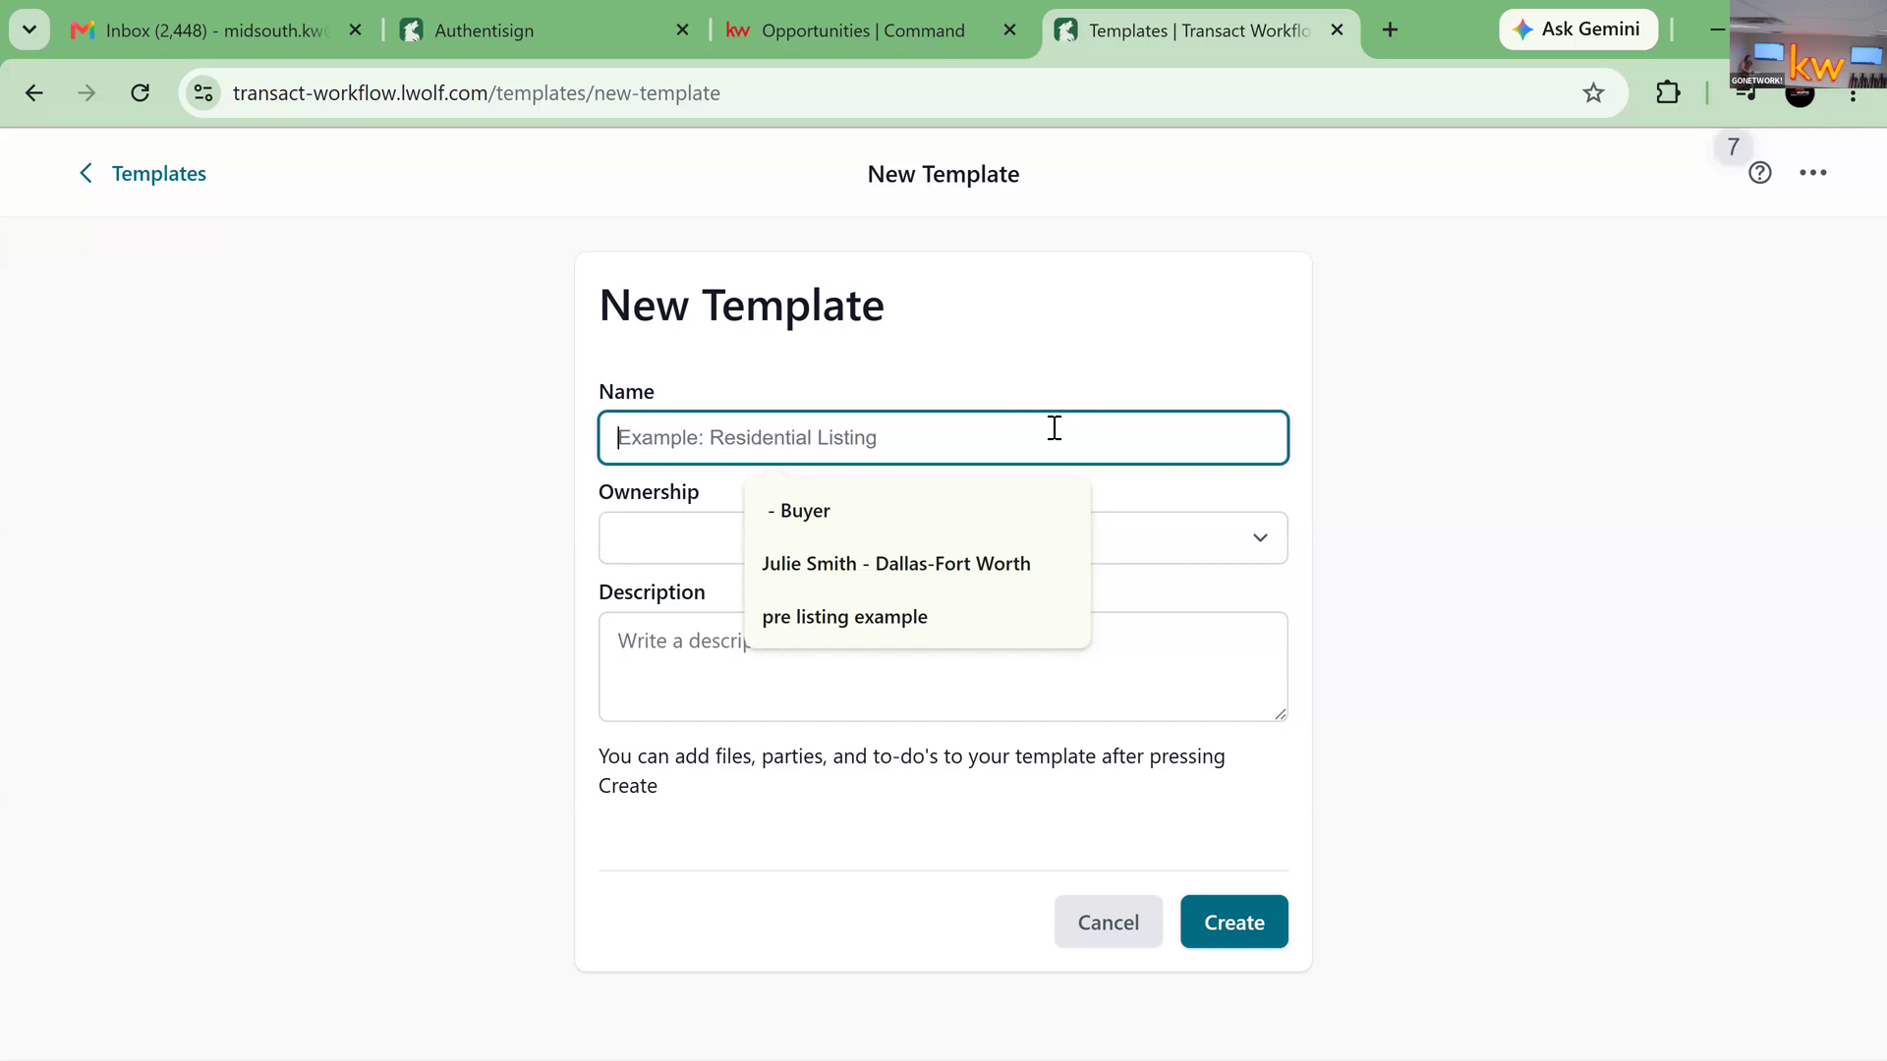
- Create template 'test' with Personal ownership and description 'to do list for buyers'
text(test)
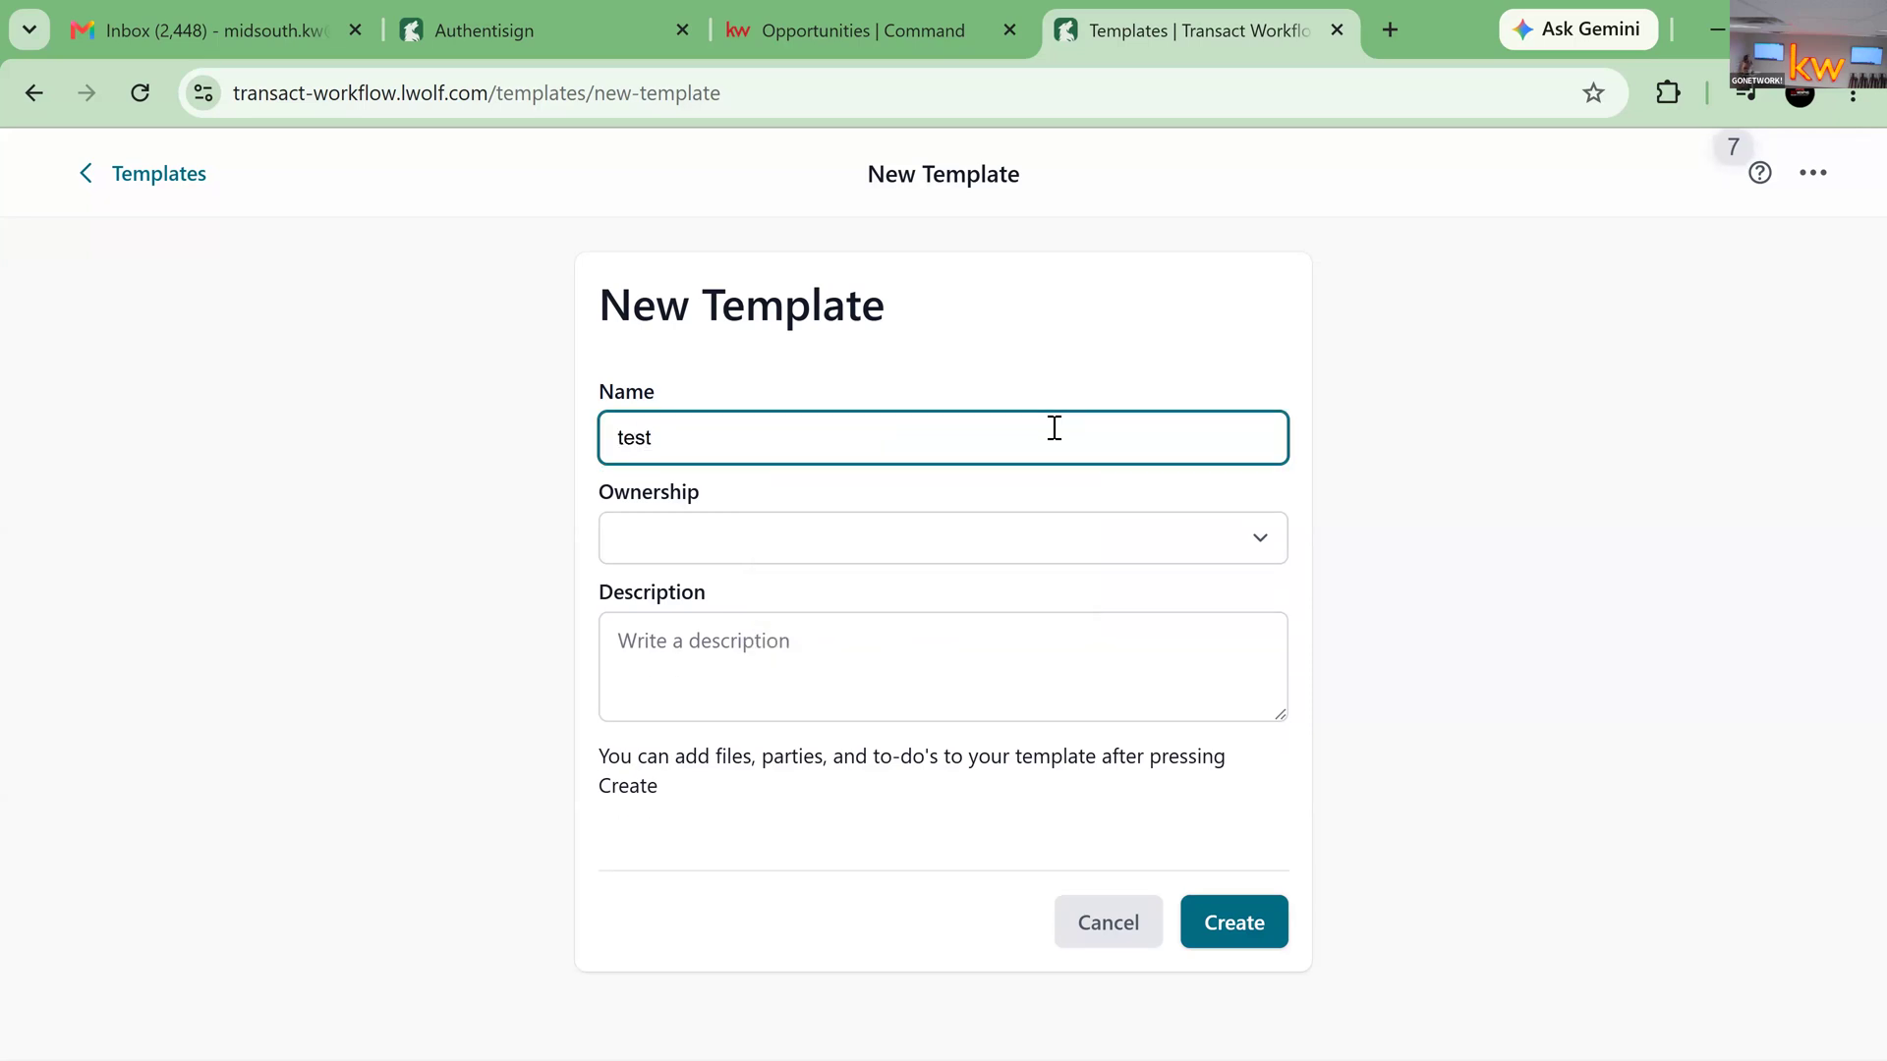
click(1146, 508)
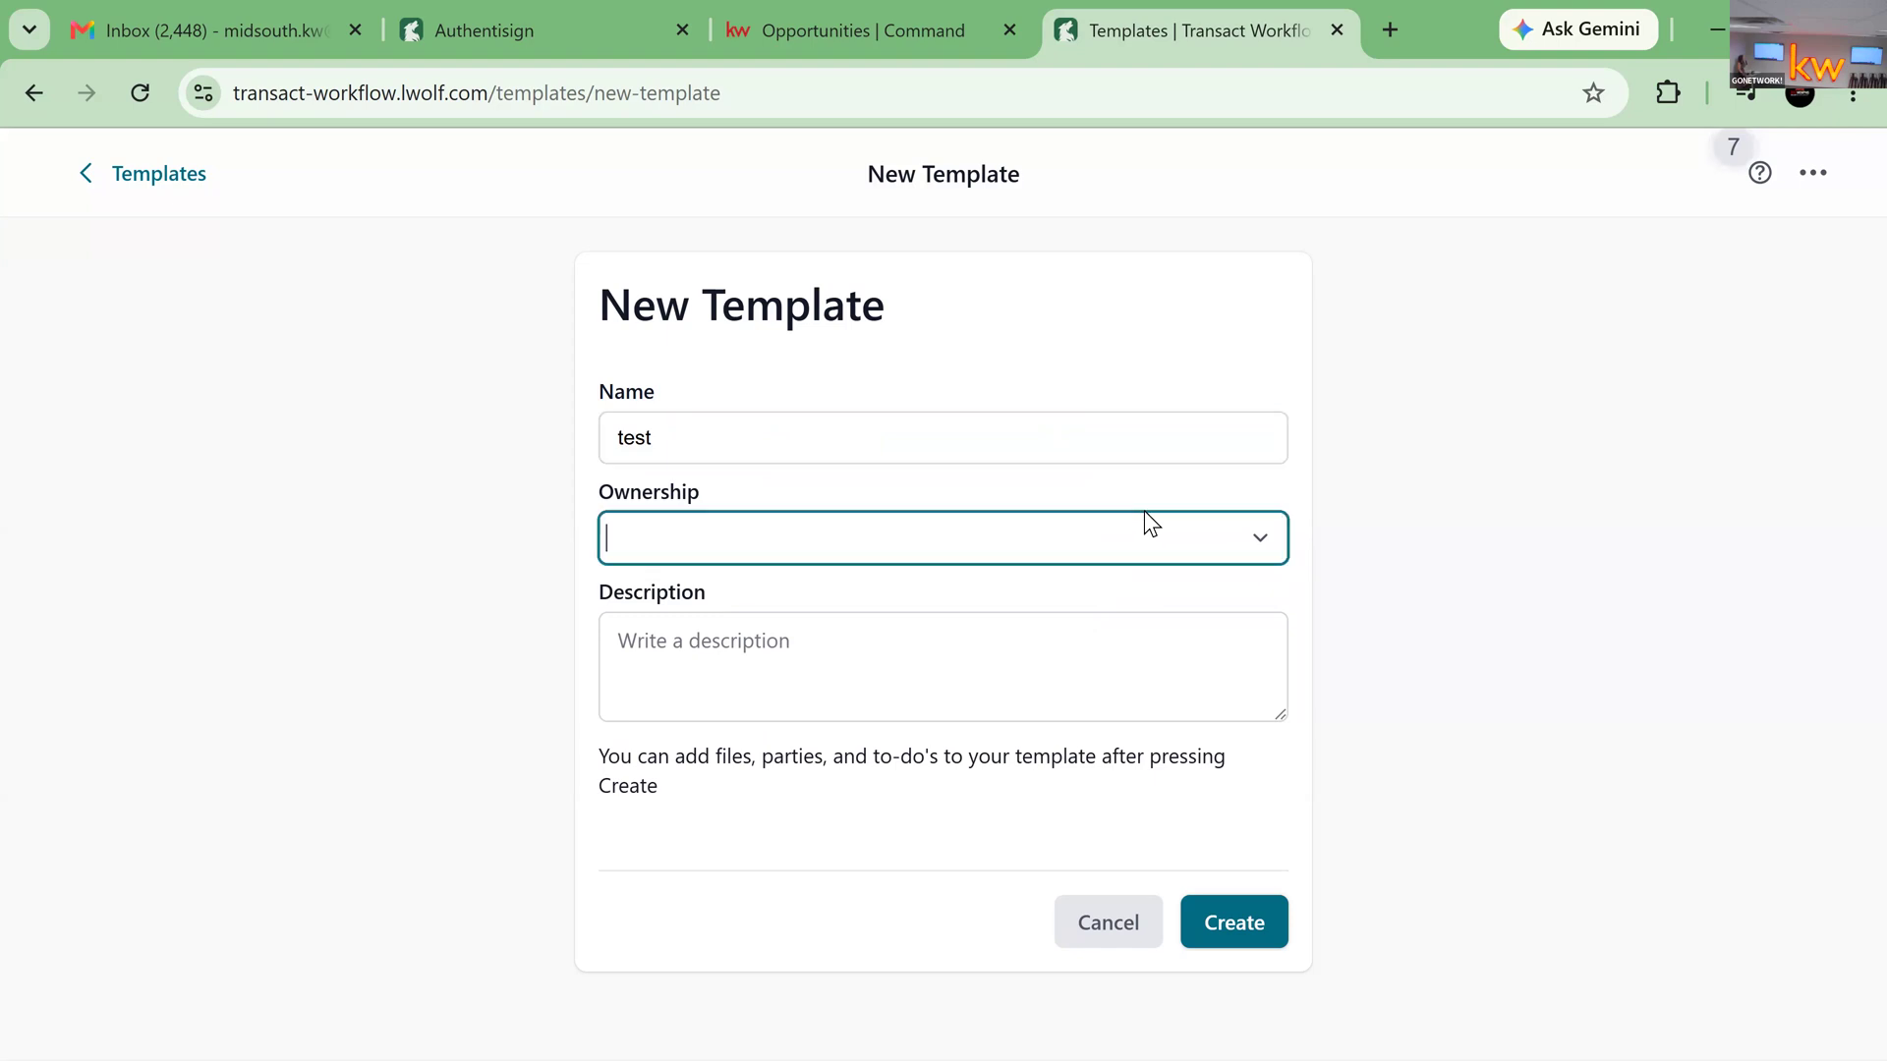
click(1141, 533)
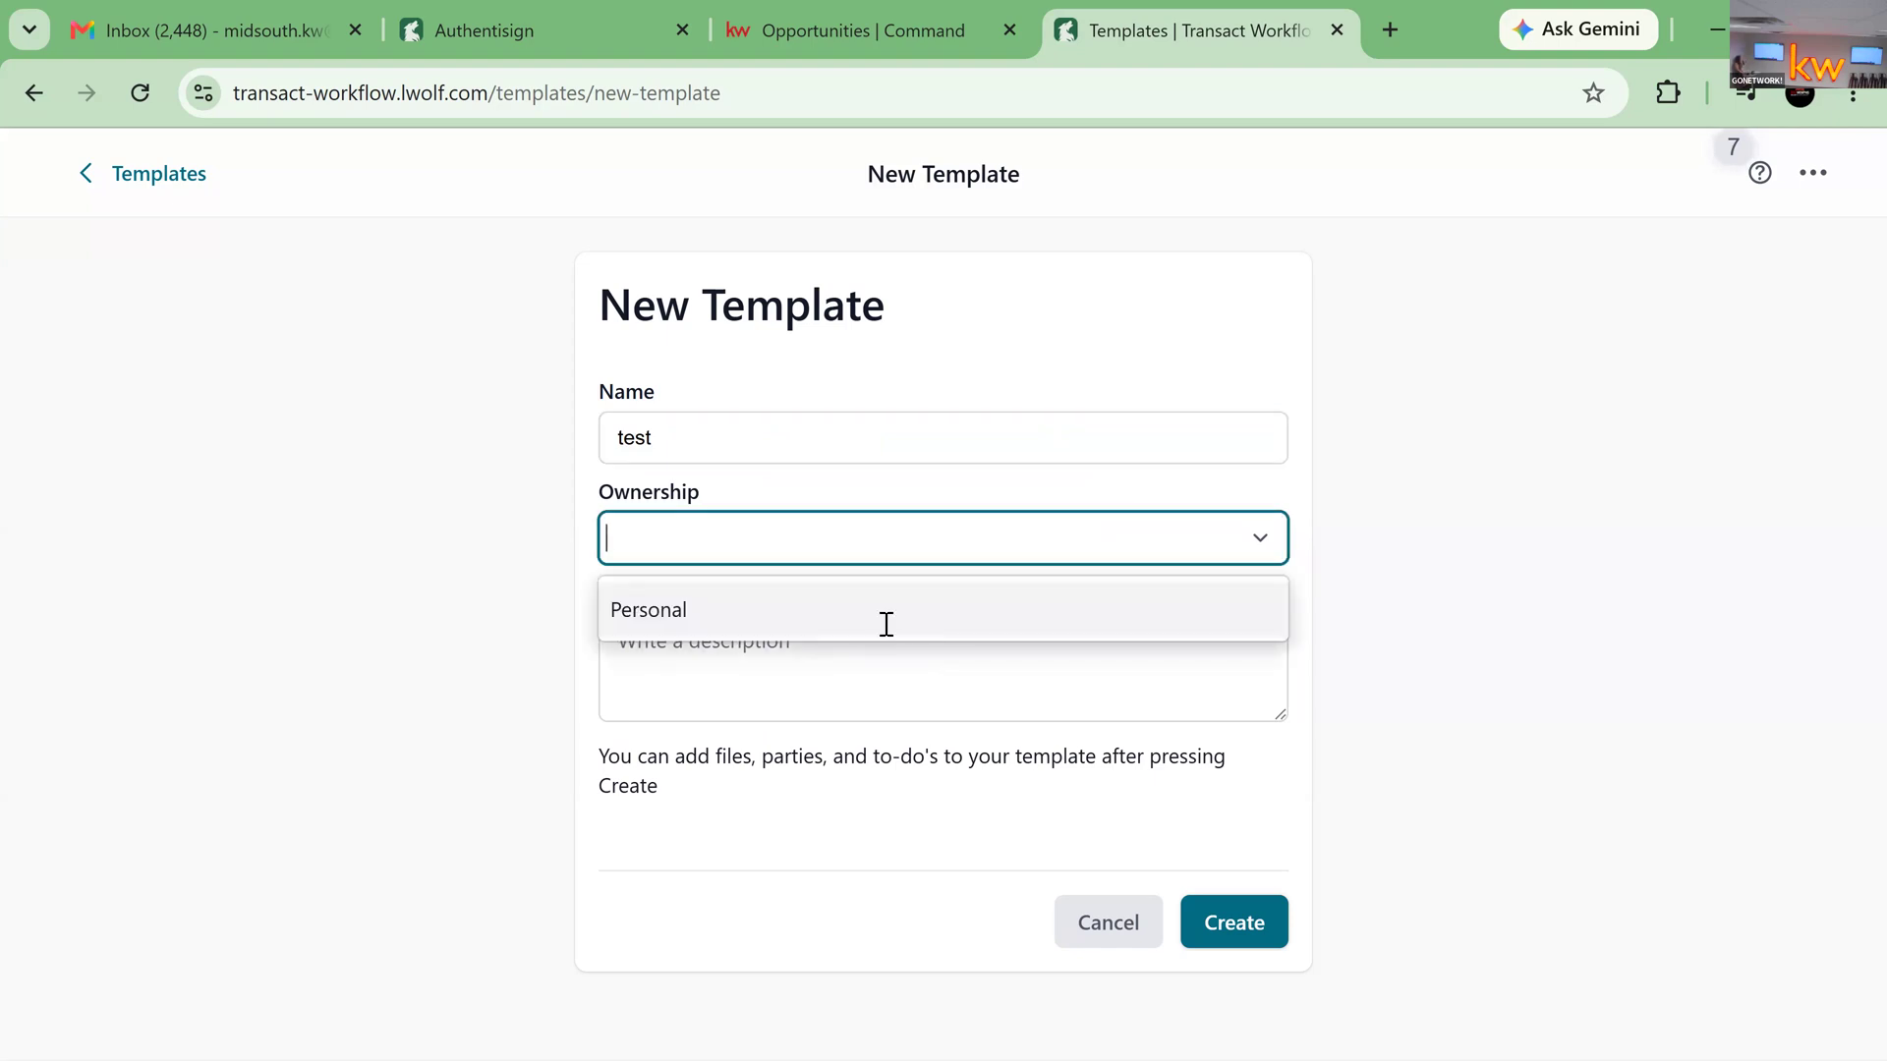
click(885, 624)
click(871, 656)
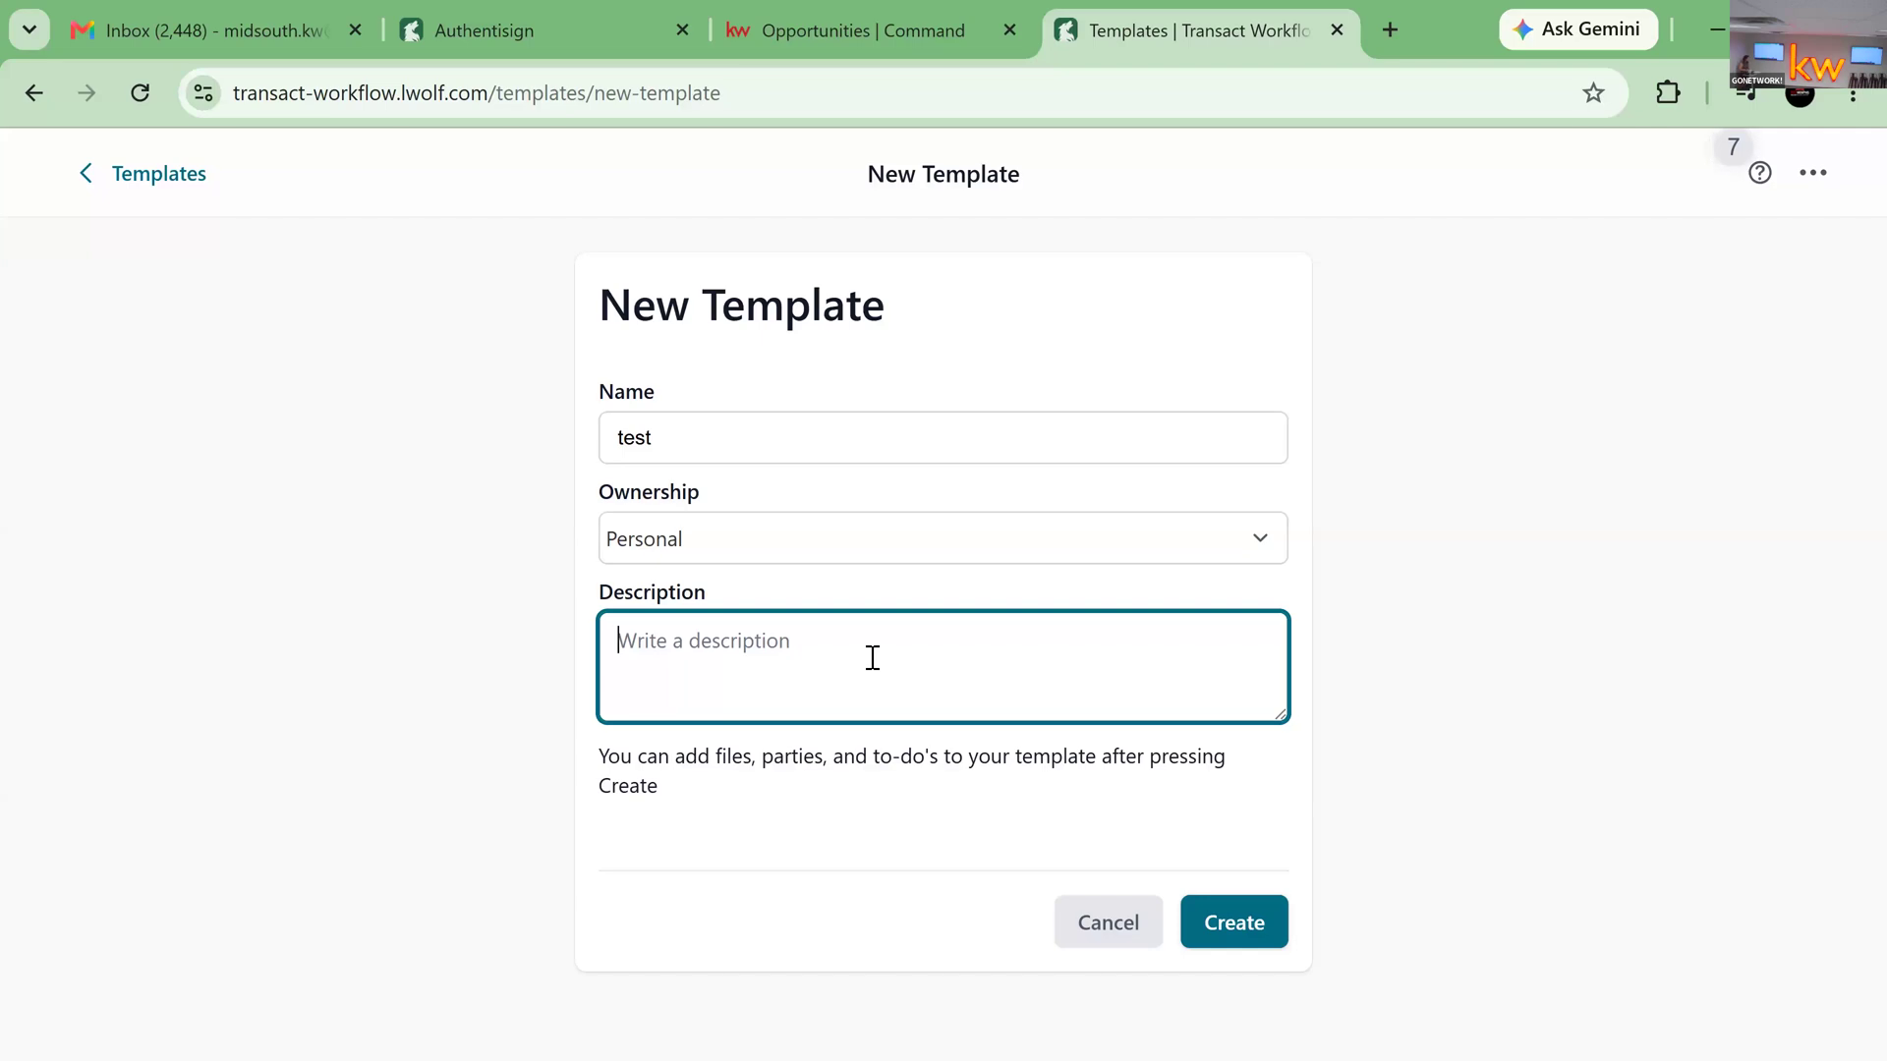
text(o)
key(BackSpace)
text(to do l)
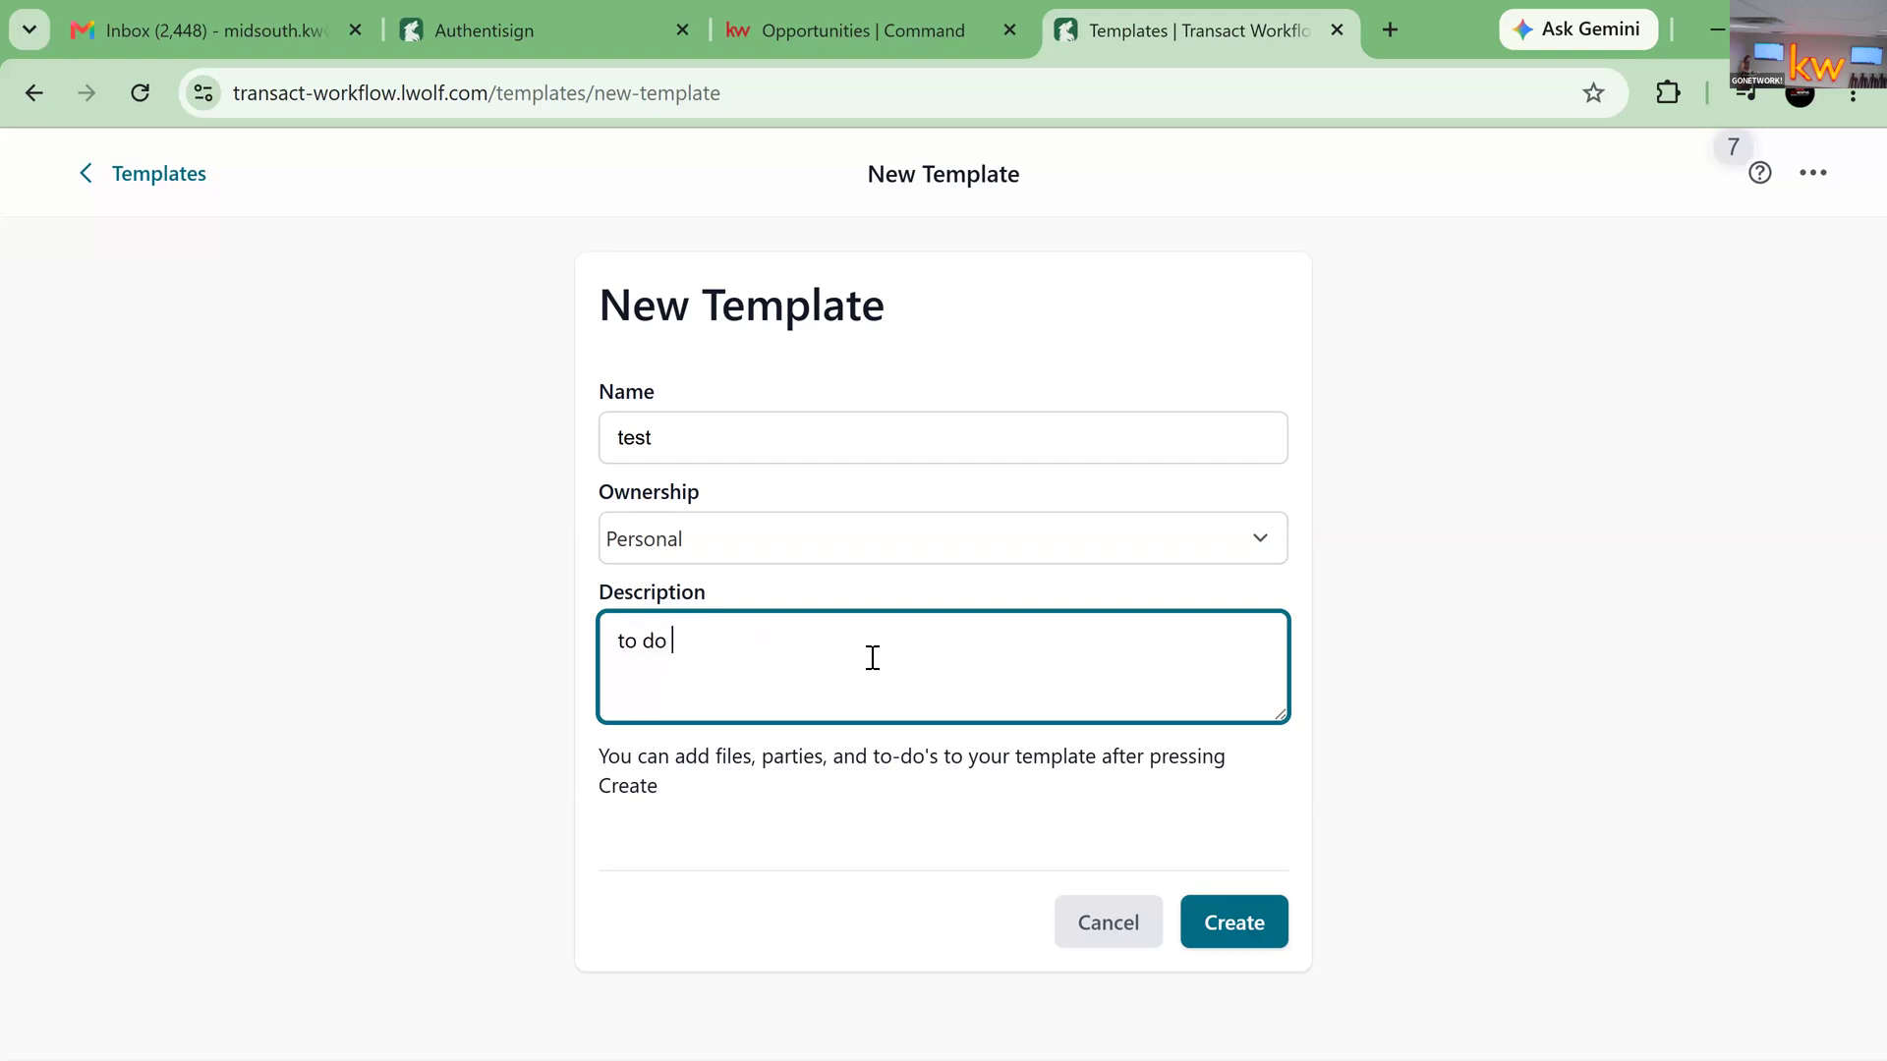
text(ist for buyers)
click(1258, 919)
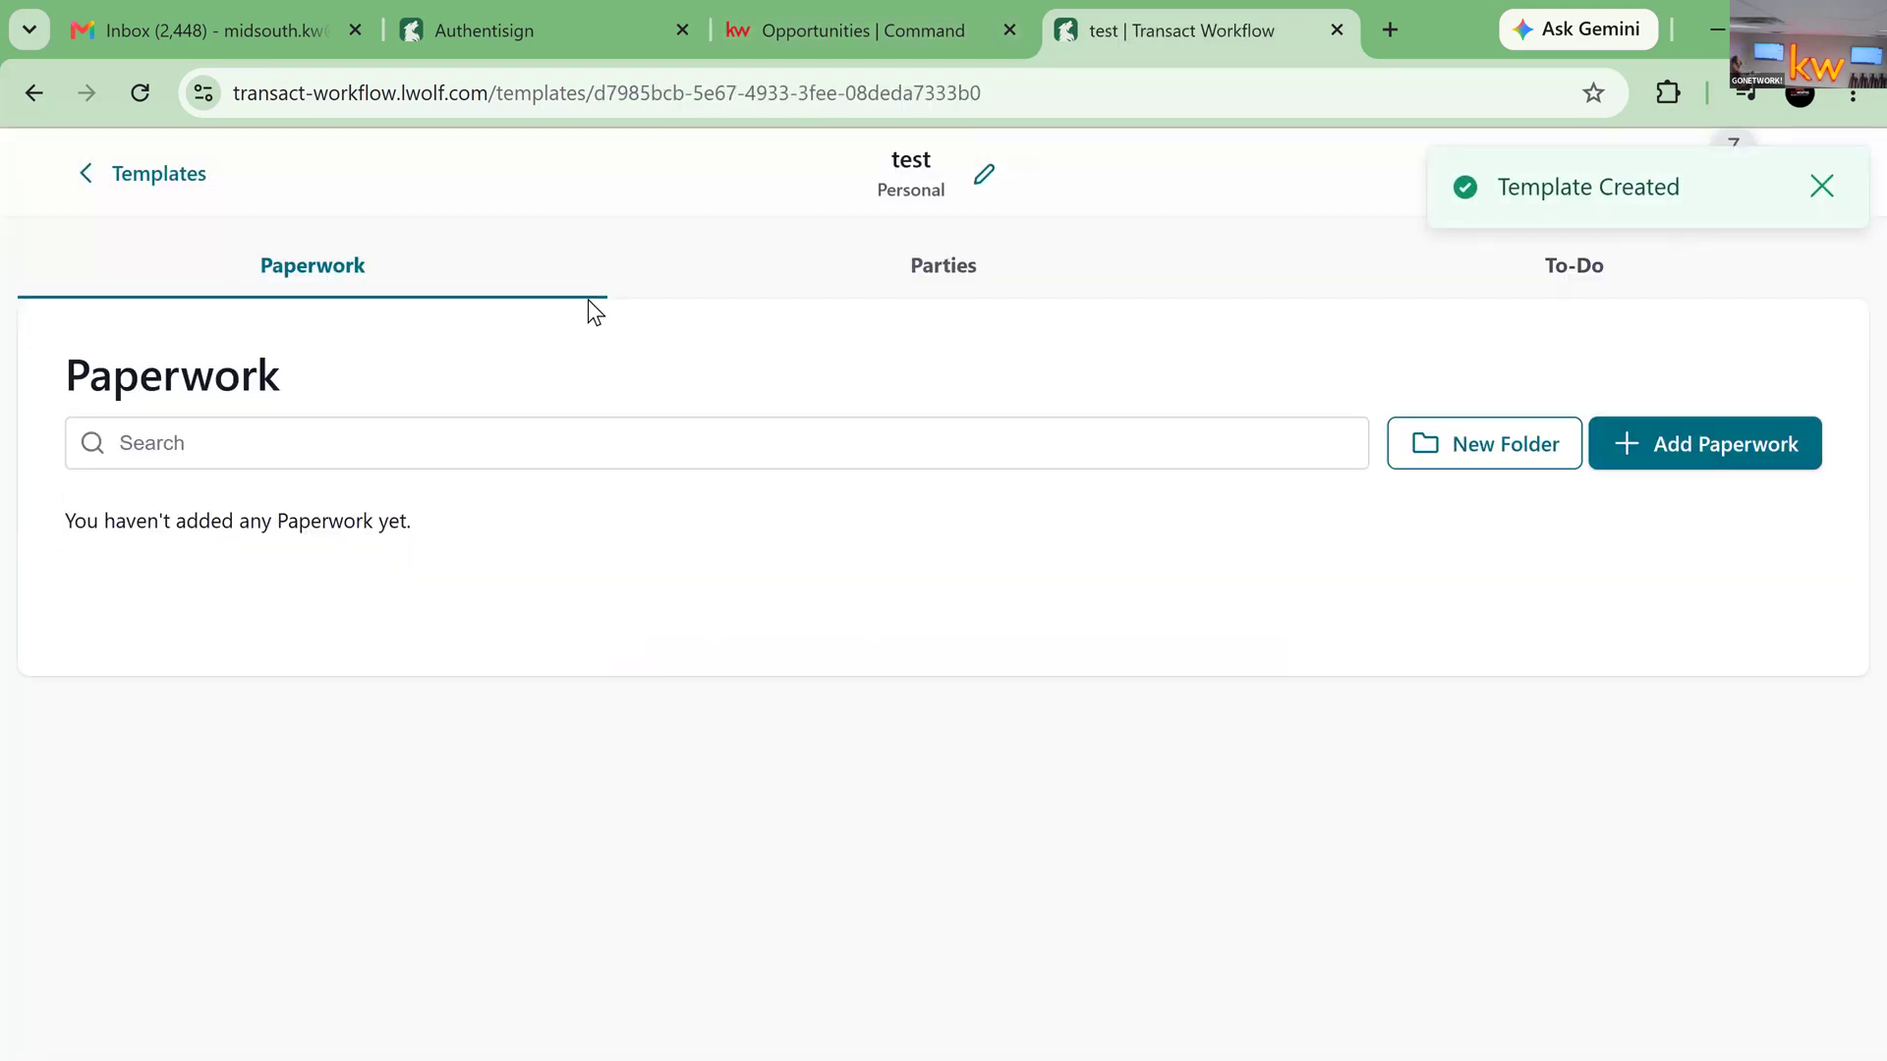
- Look over the test template's Parties and To-Do sections, then return to Paperwork
click(941, 256)
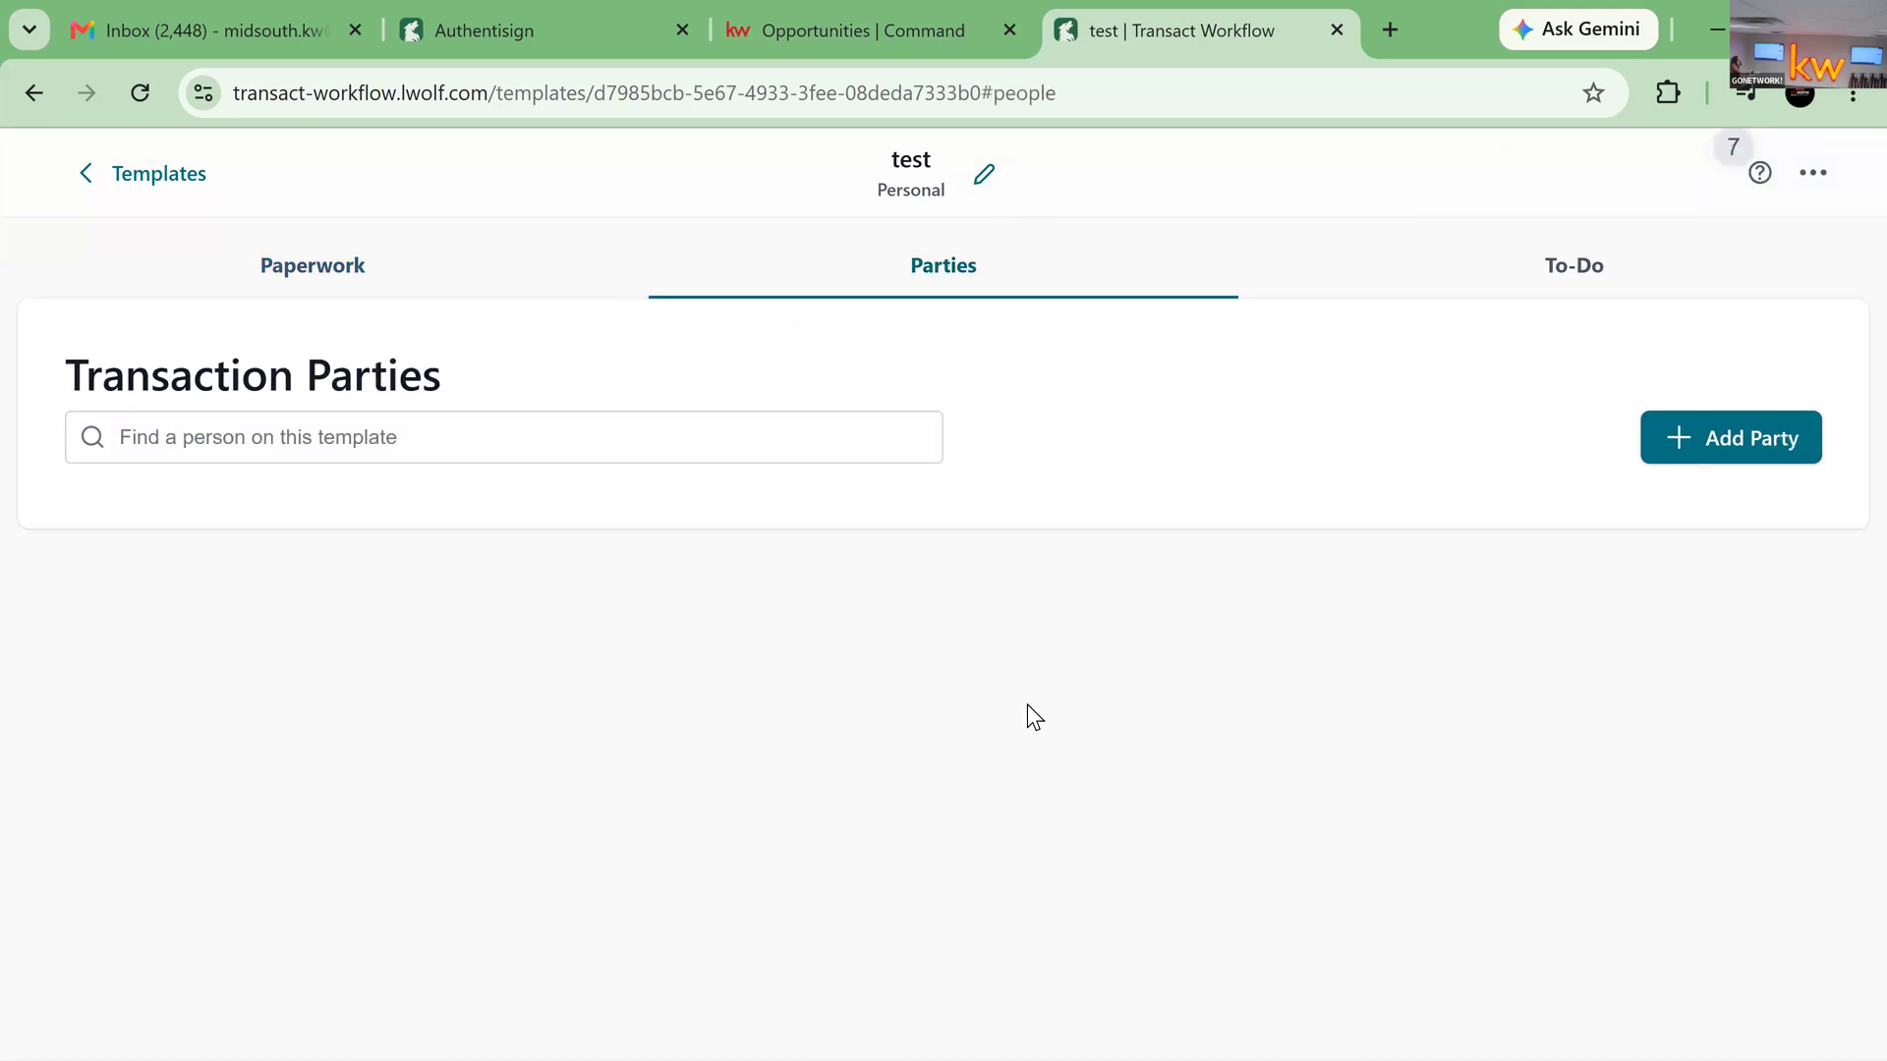
click(1653, 285)
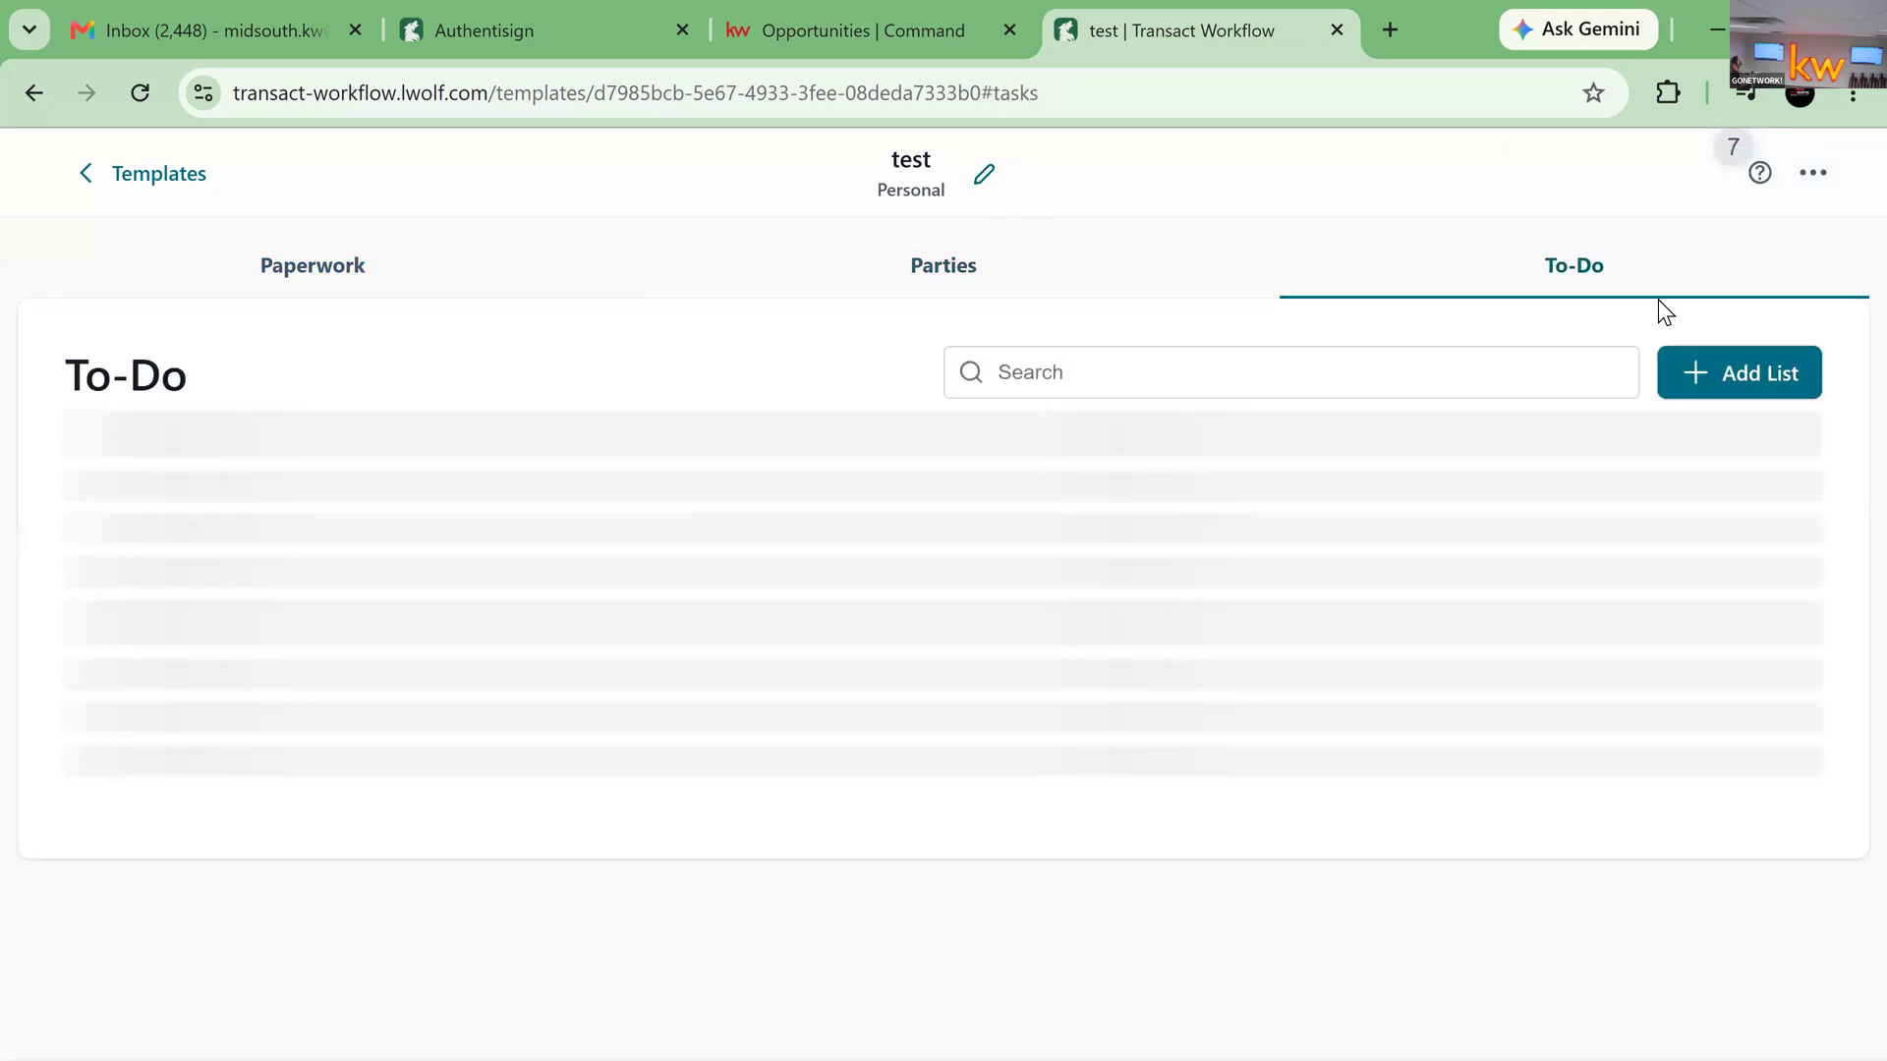
drag(332, 266, 344, 267)
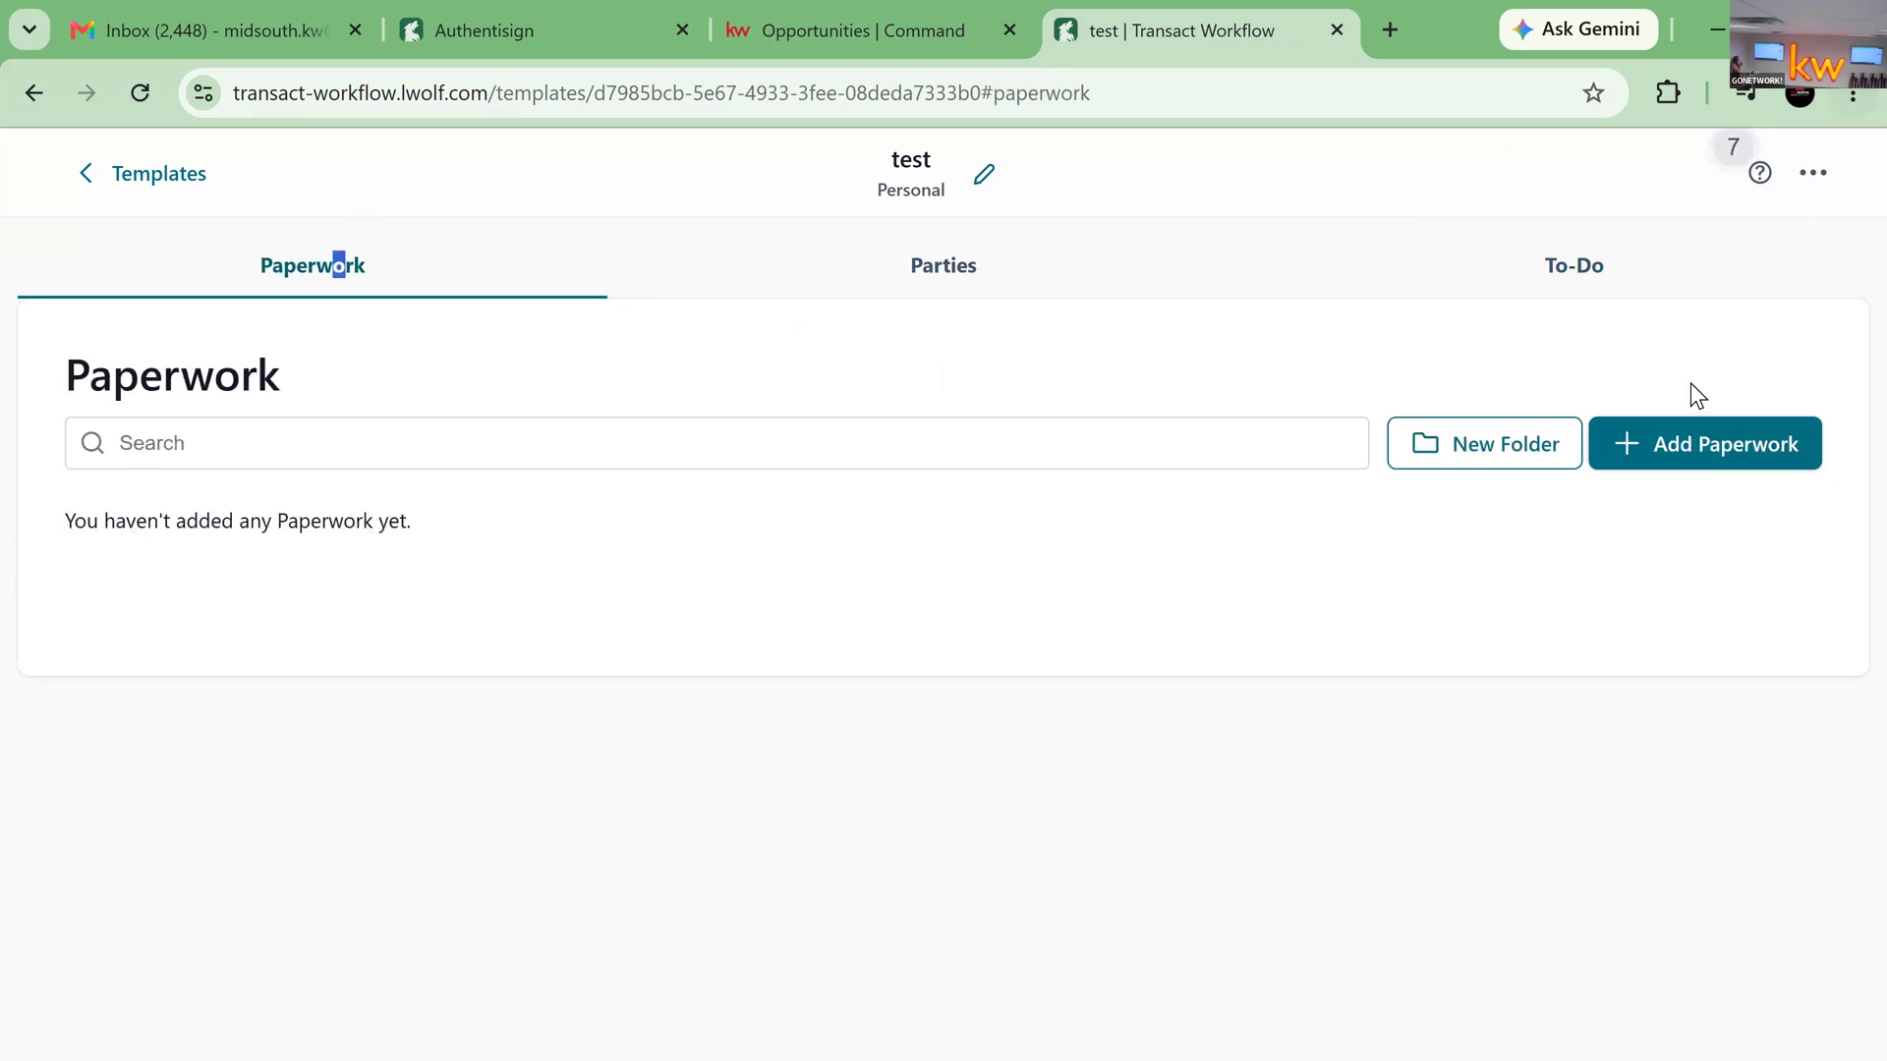
- Start adding paperwork and browse the form libraries down to 2026 TAR Residential Forms
click(1688, 439)
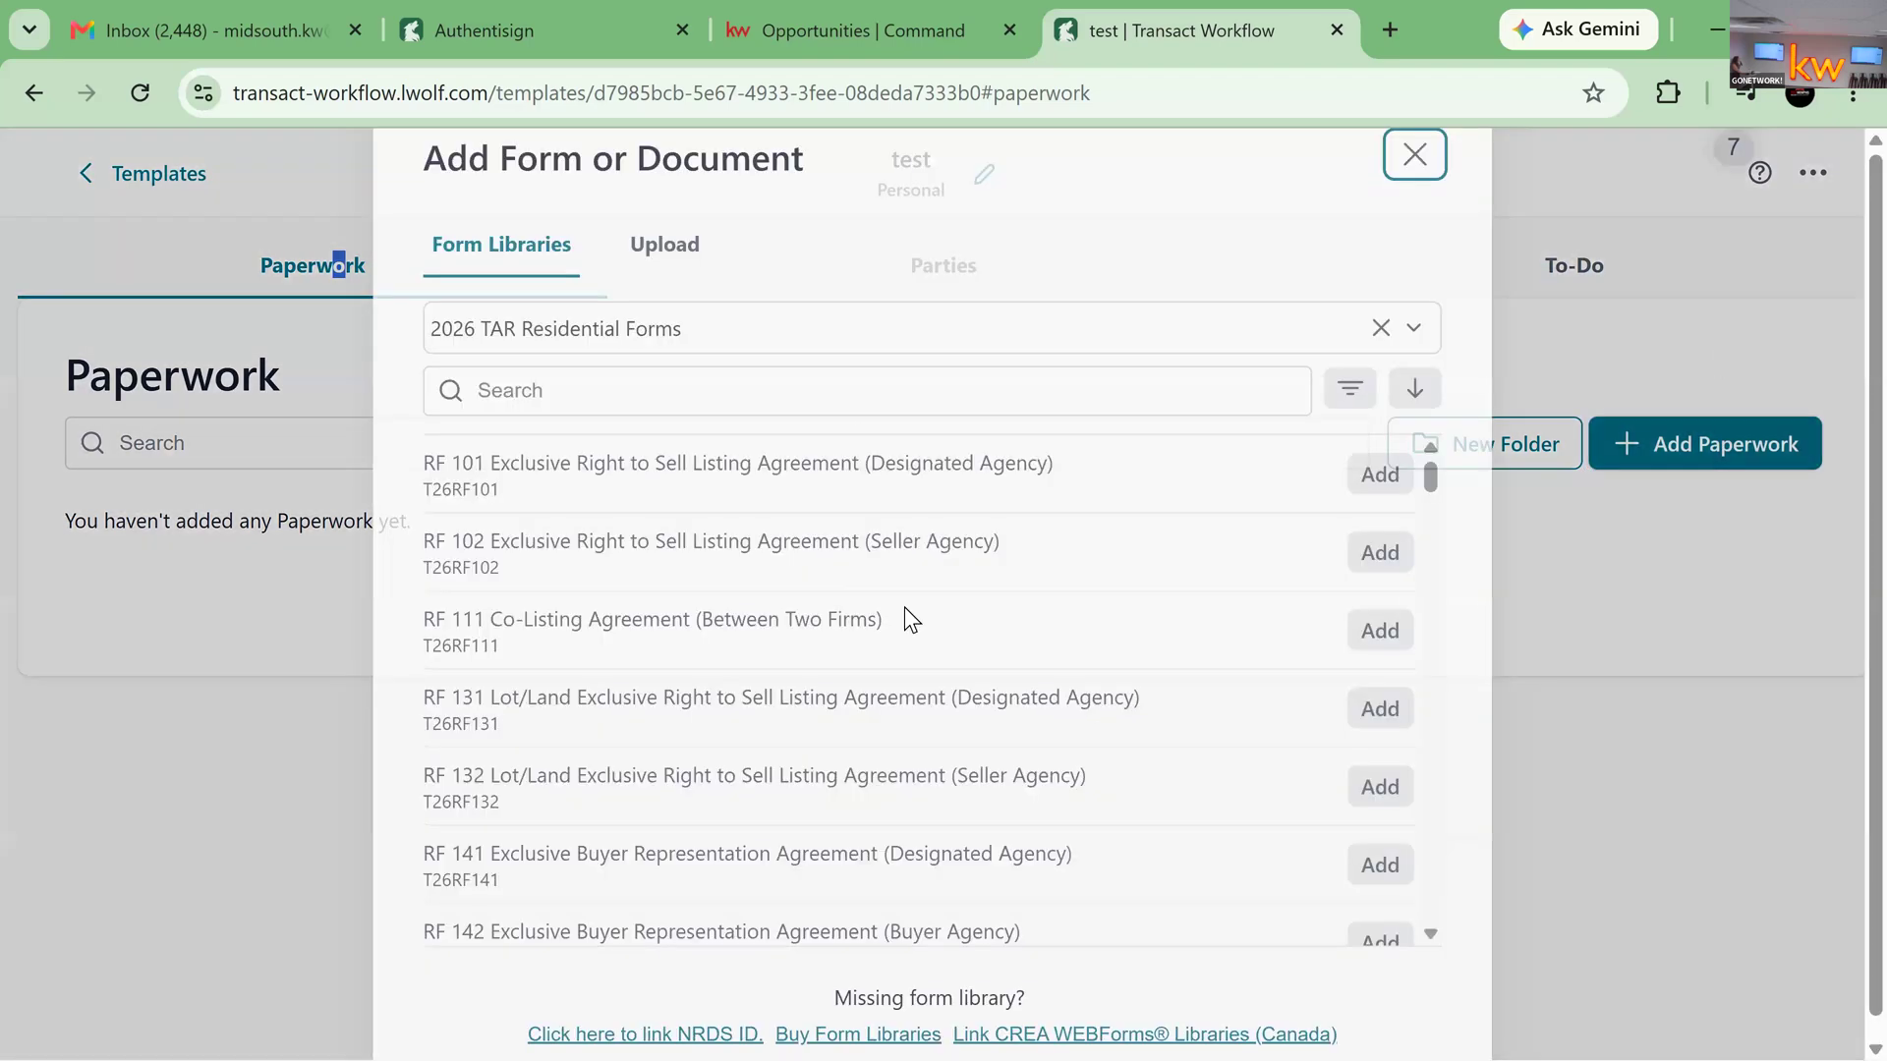
scroll(943, 545, down, 5)
scroll(951, 536, down, 3)
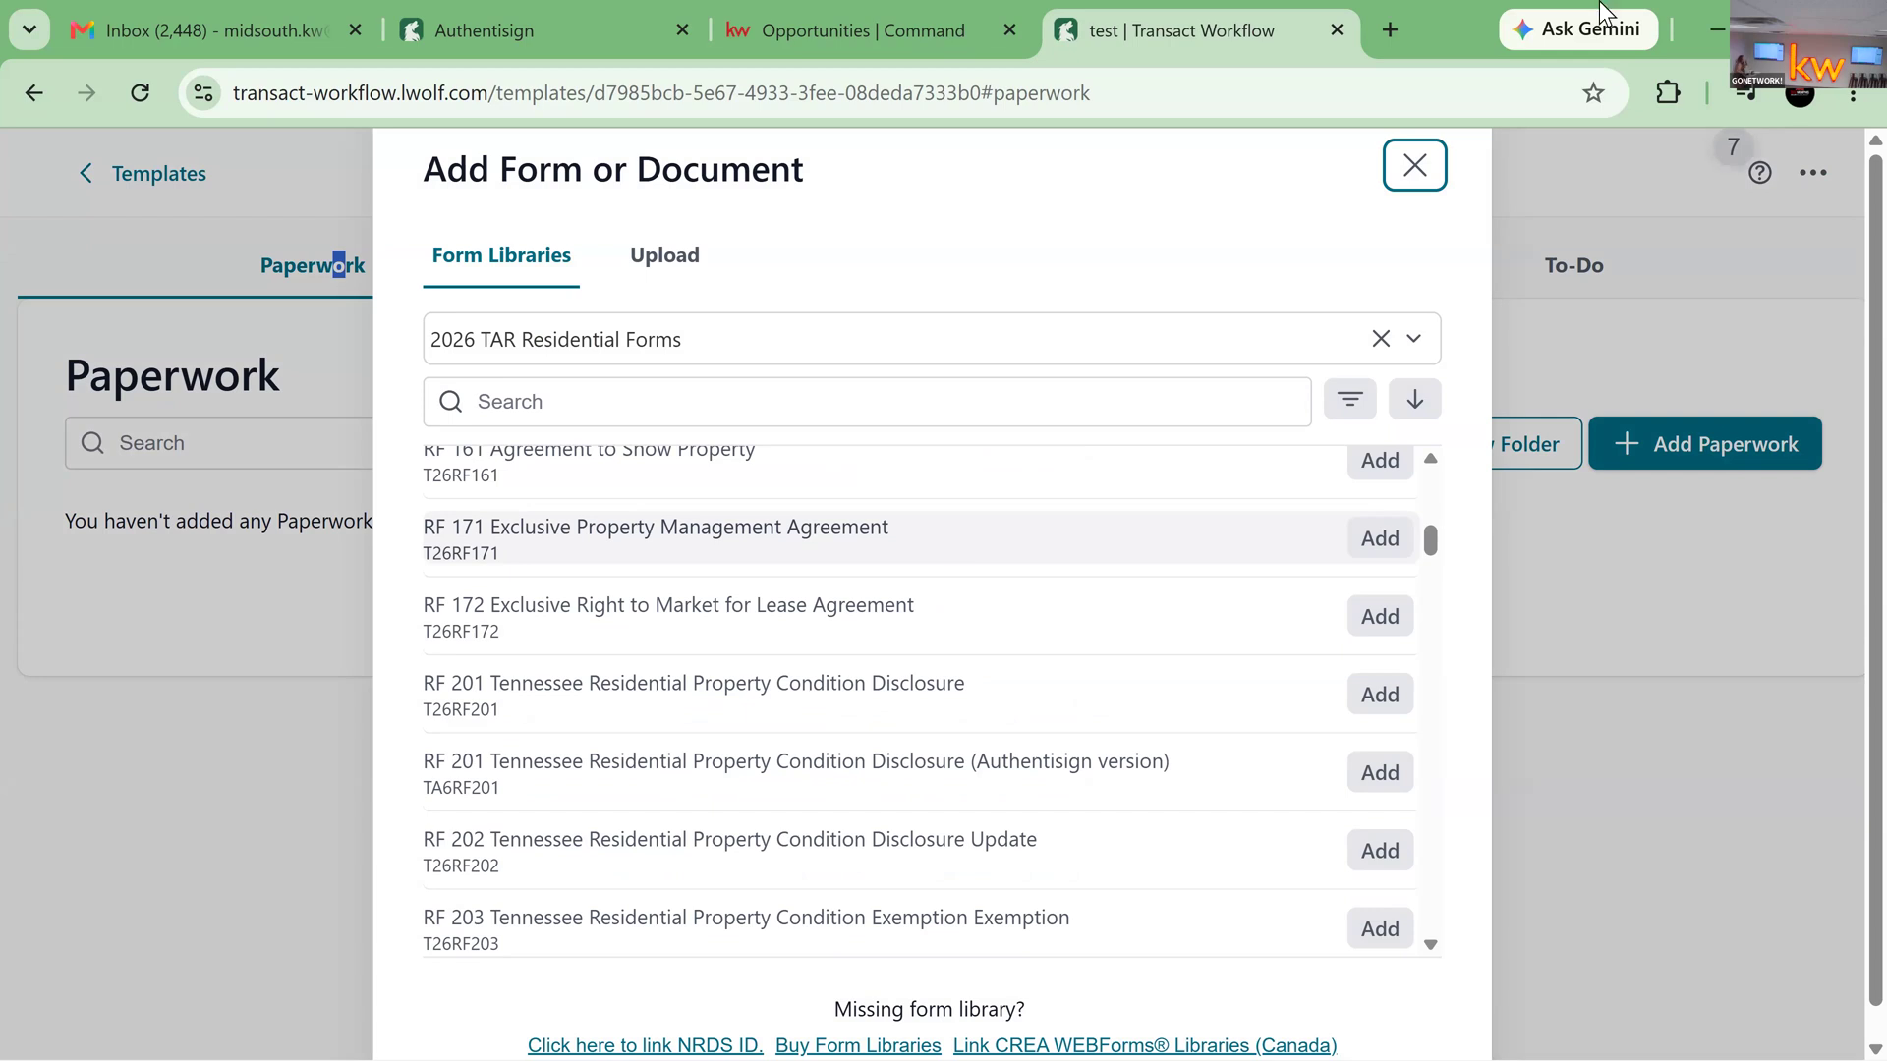
- Close the form library without adding anything and open the buyer's Purchase transaction
click(1405, 177)
click(168, 173)
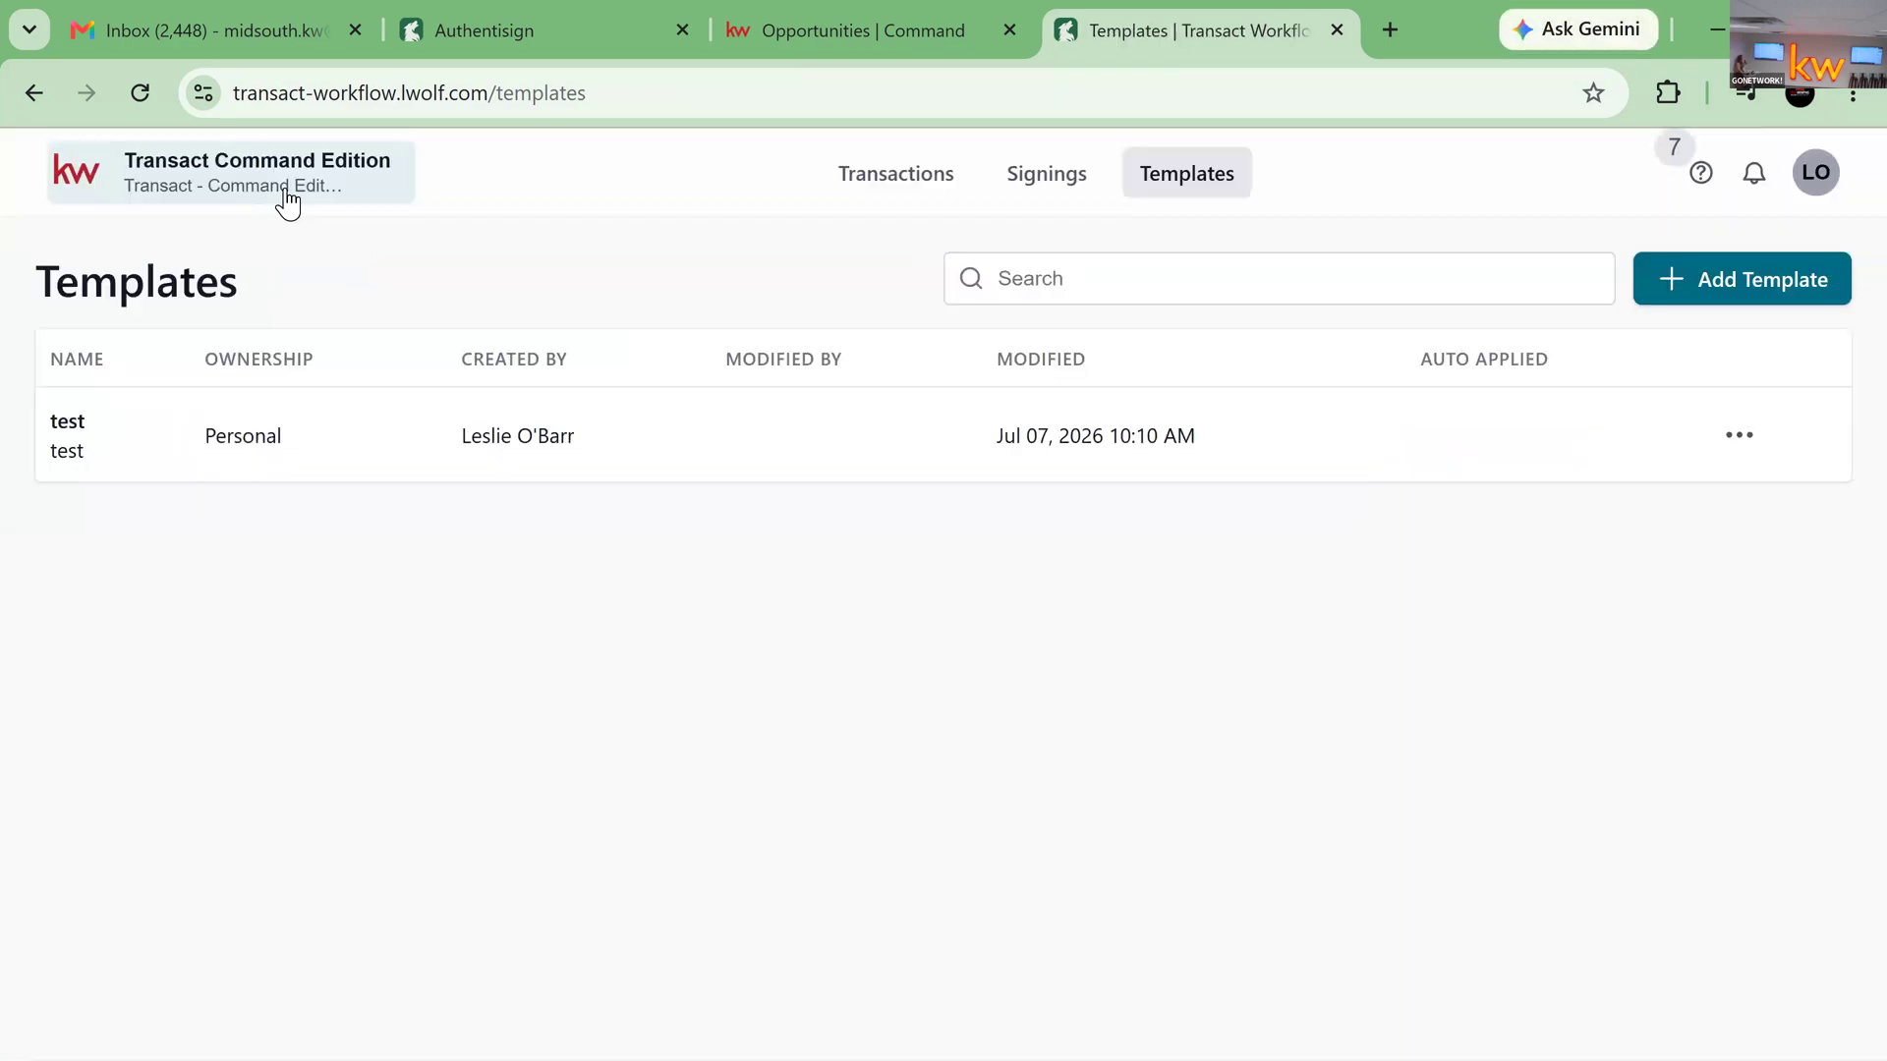
click(855, 175)
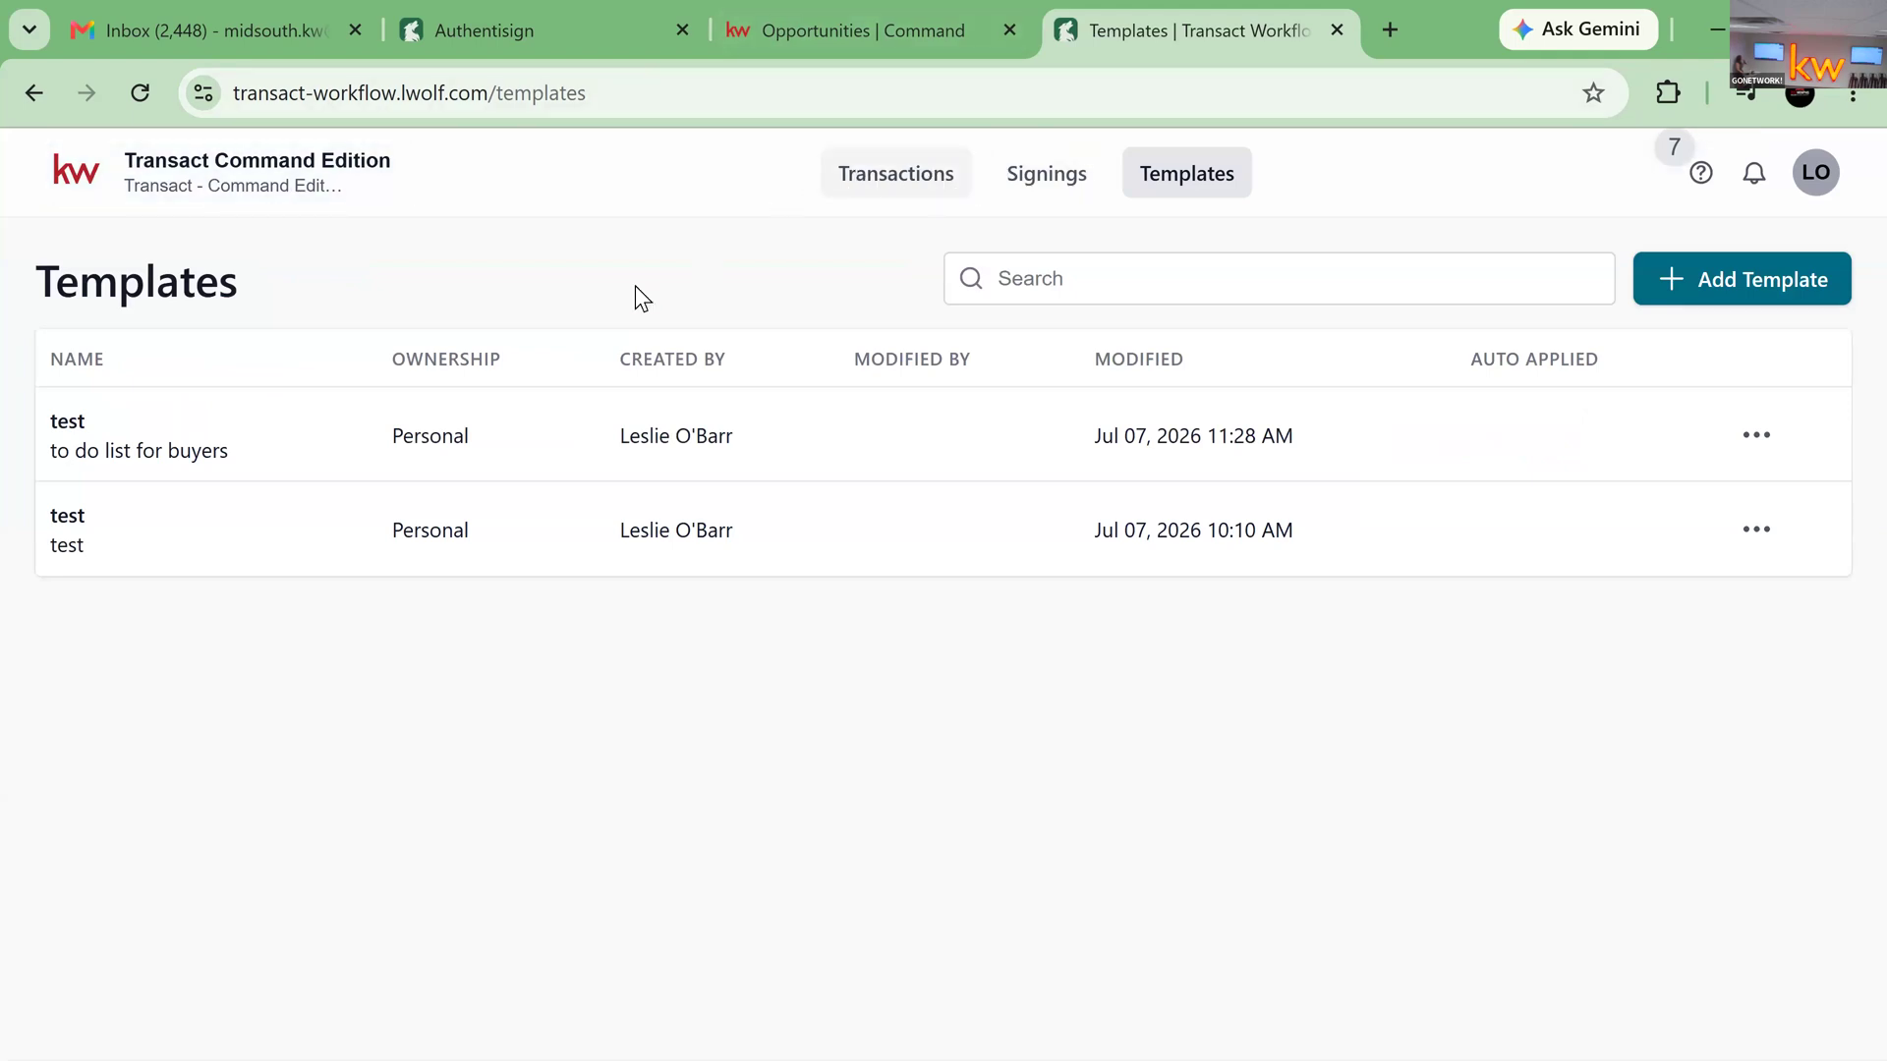
click(921, 173)
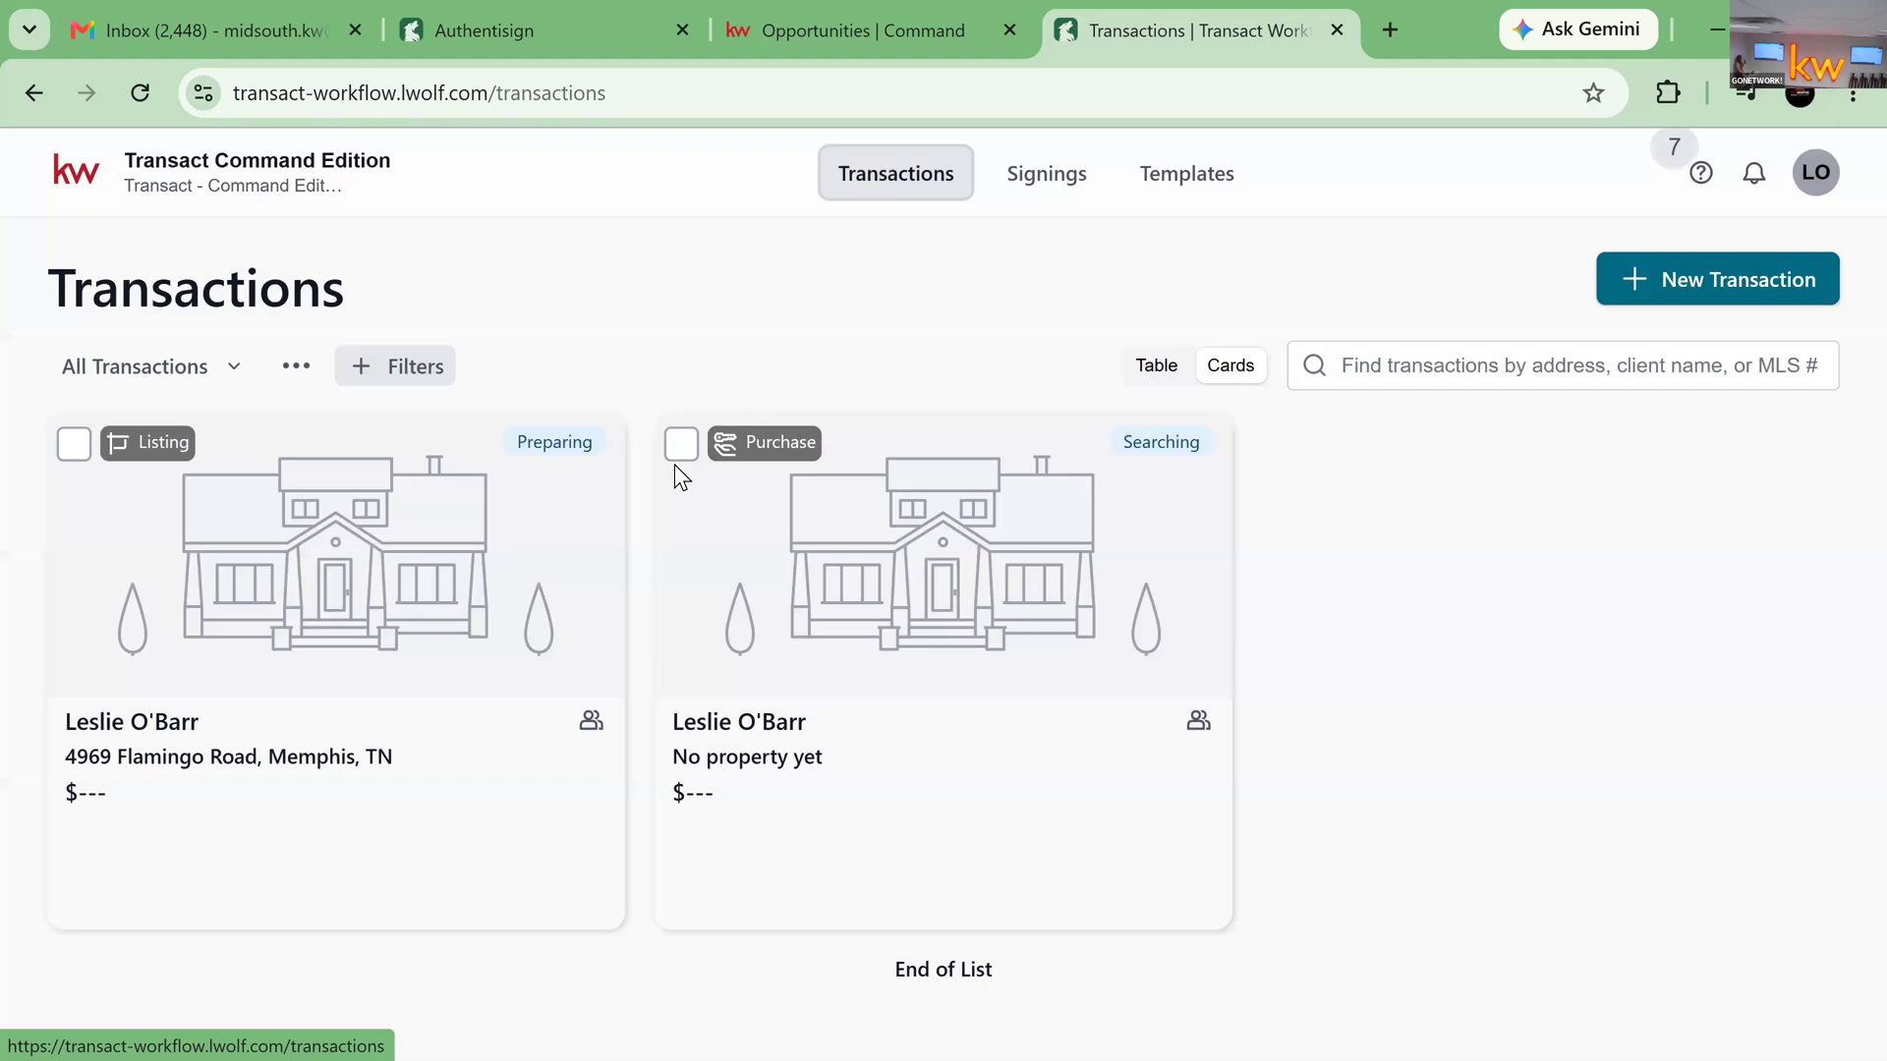
click(757, 528)
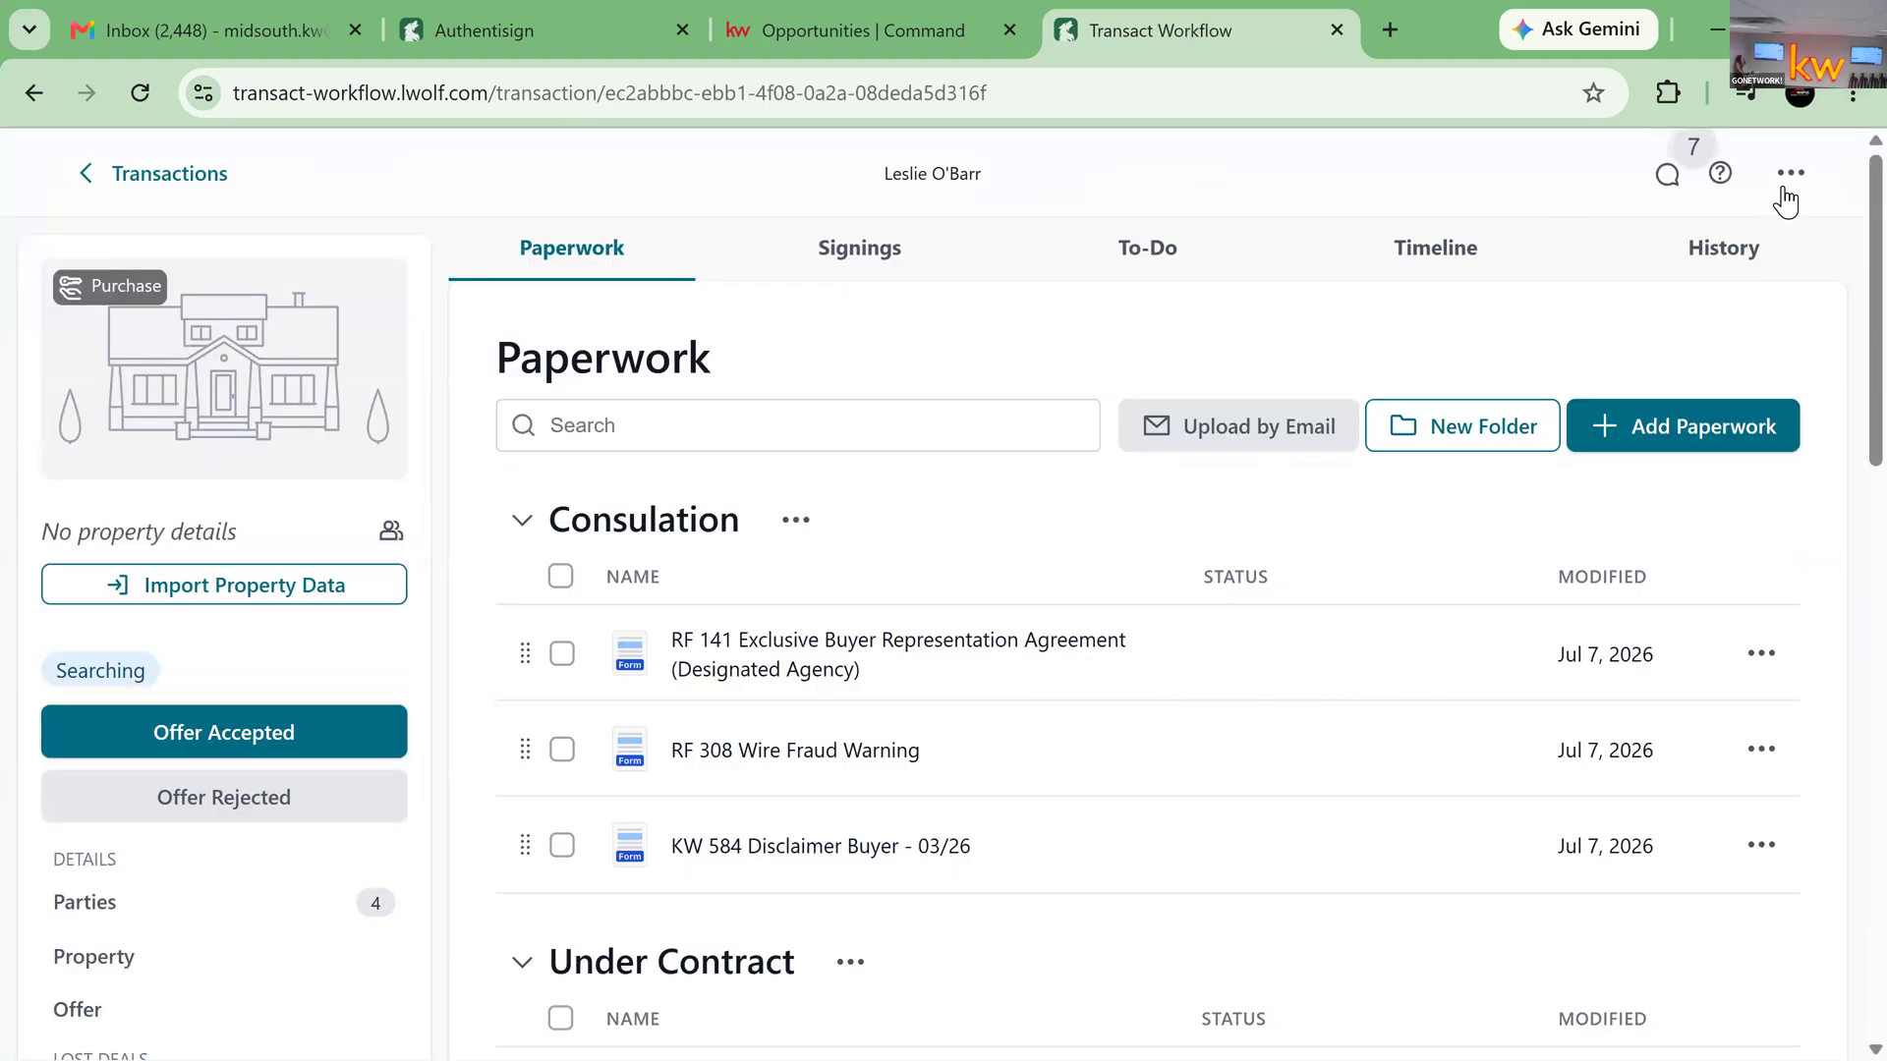
- Check the templates available to apply, dismiss without applying, and review the Consulation and Under Contract paperwork
click(1791, 179)
click(1794, 246)
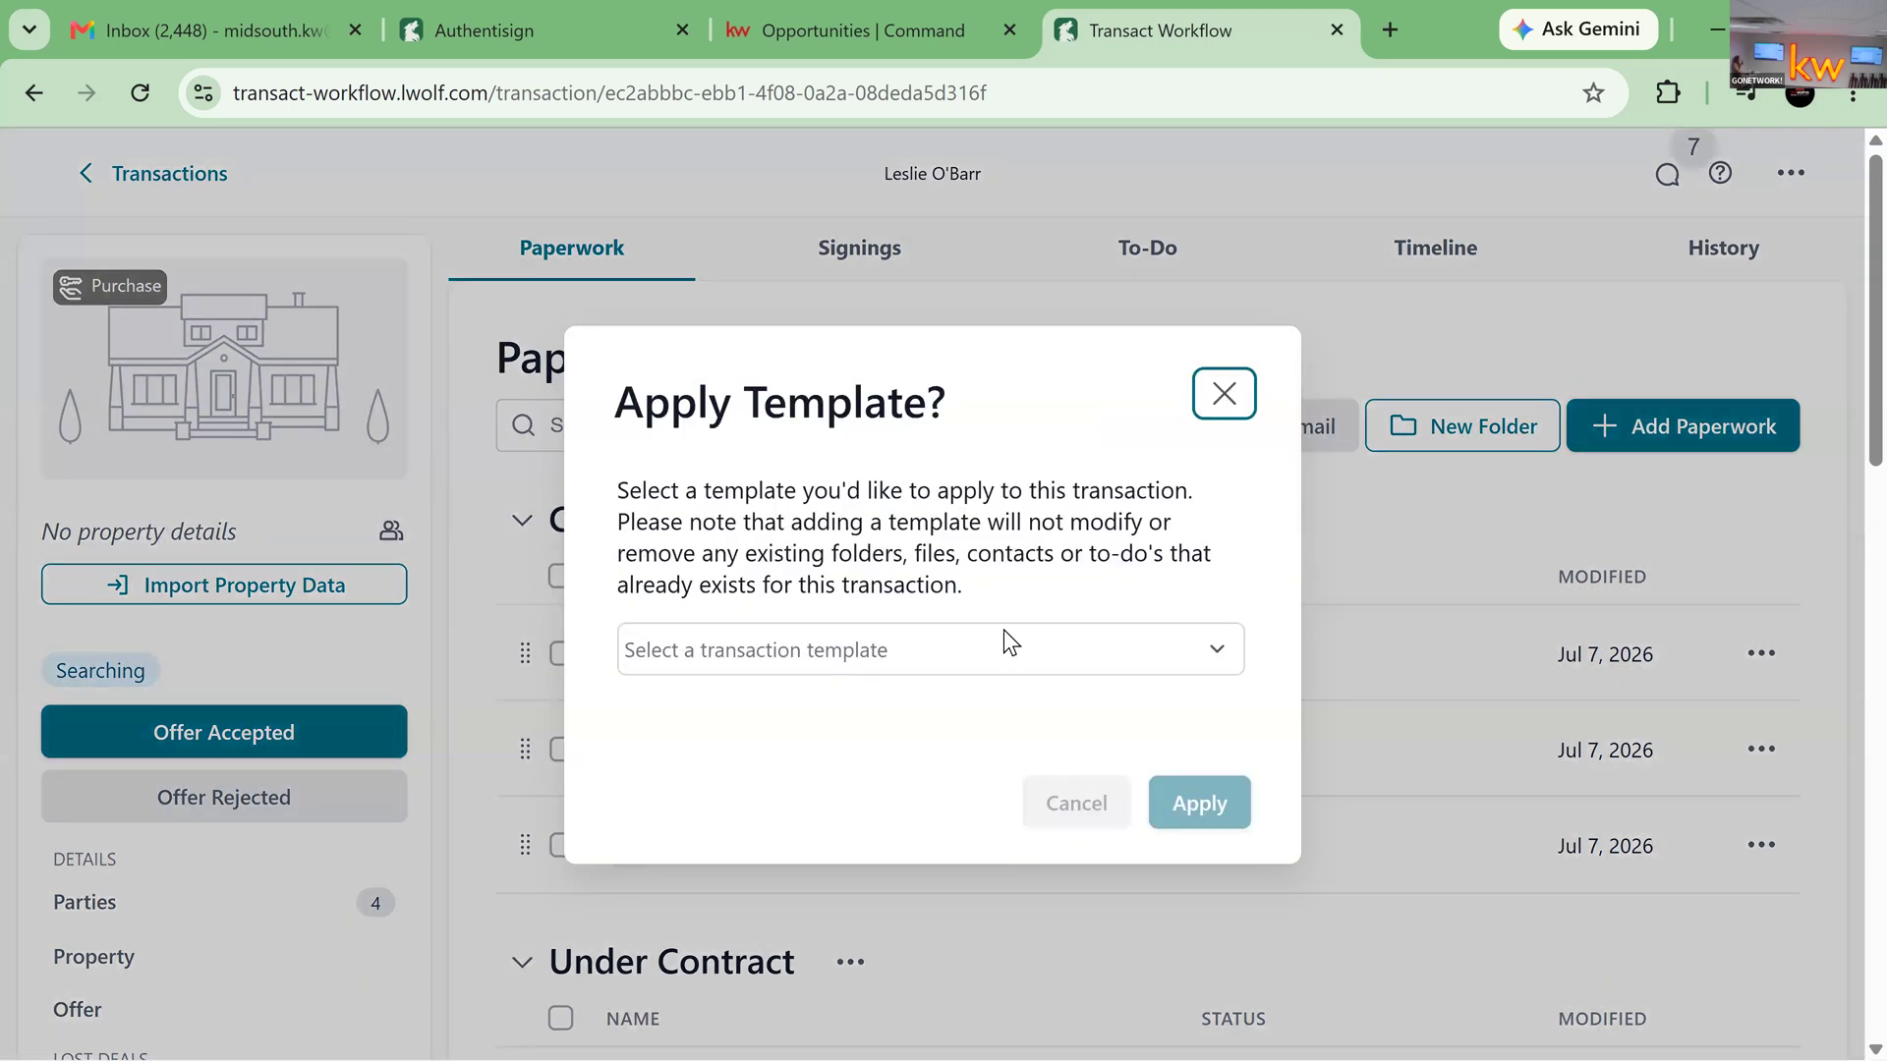
click(1014, 647)
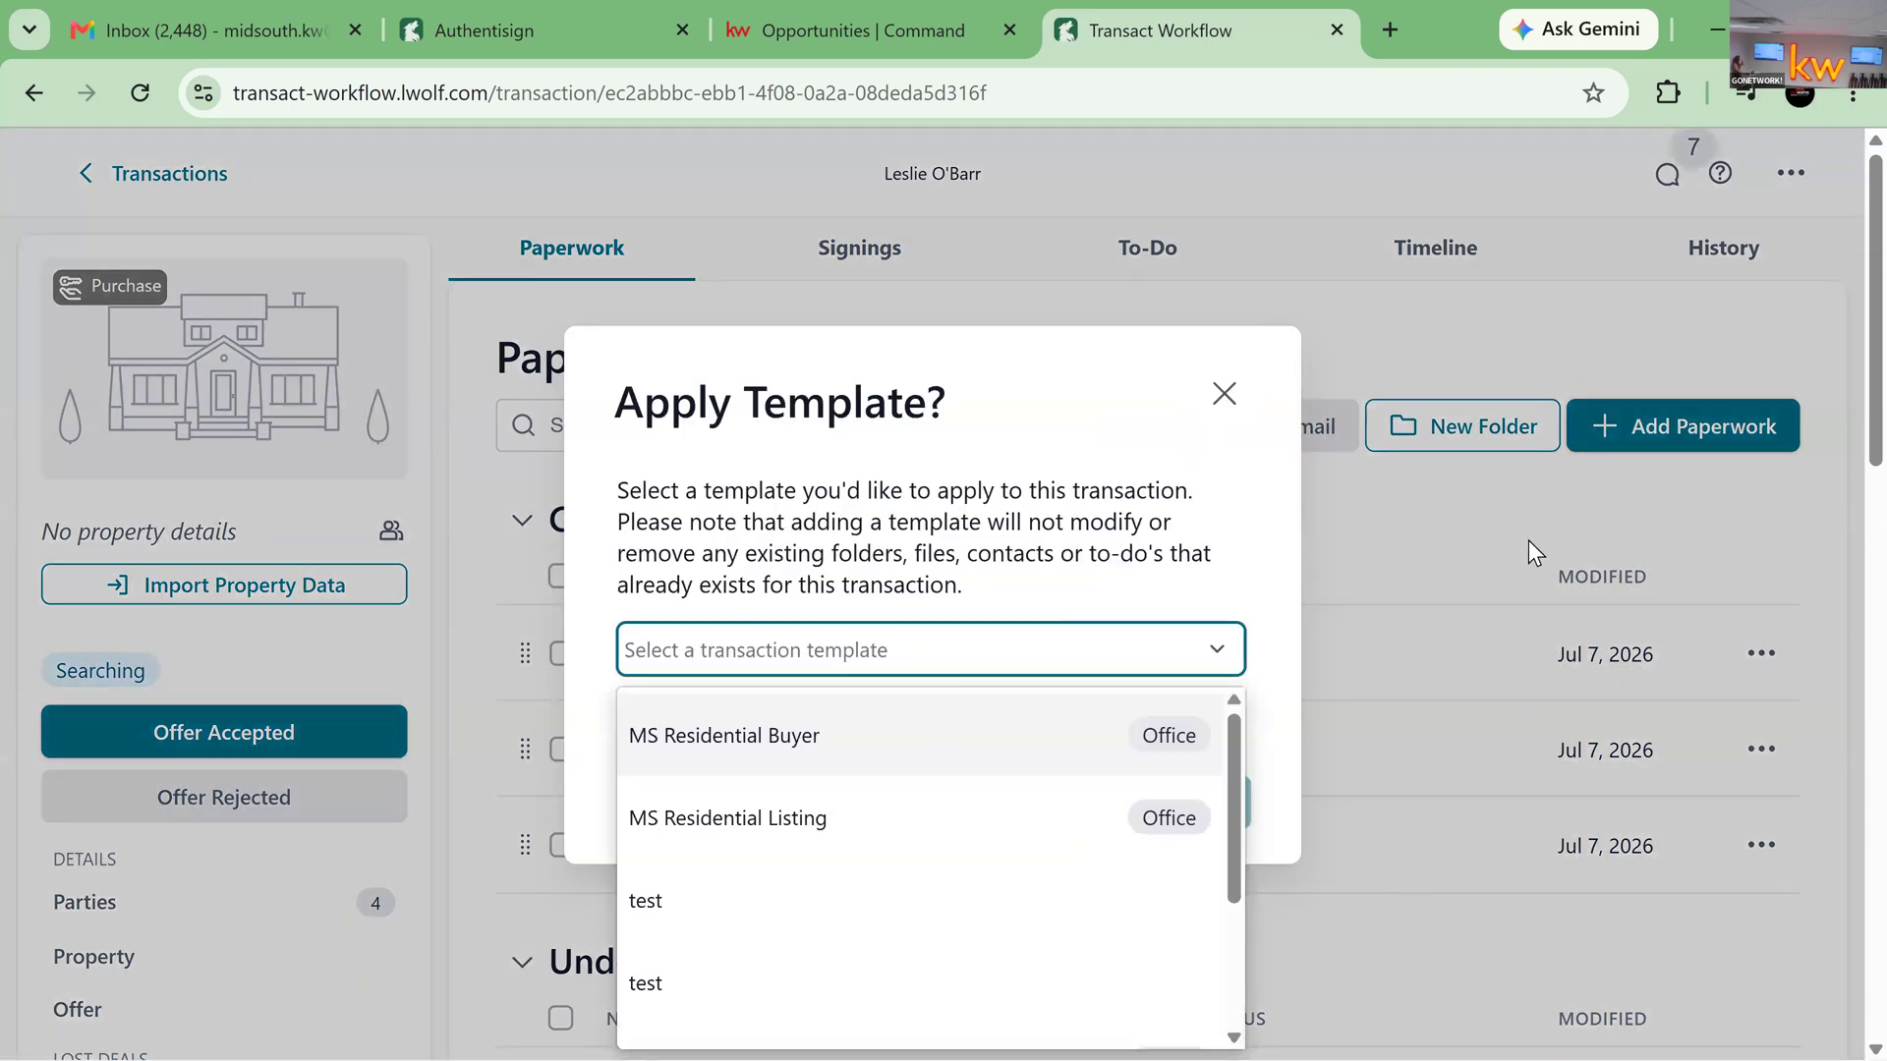
scroll(1431, 881, down, 3)
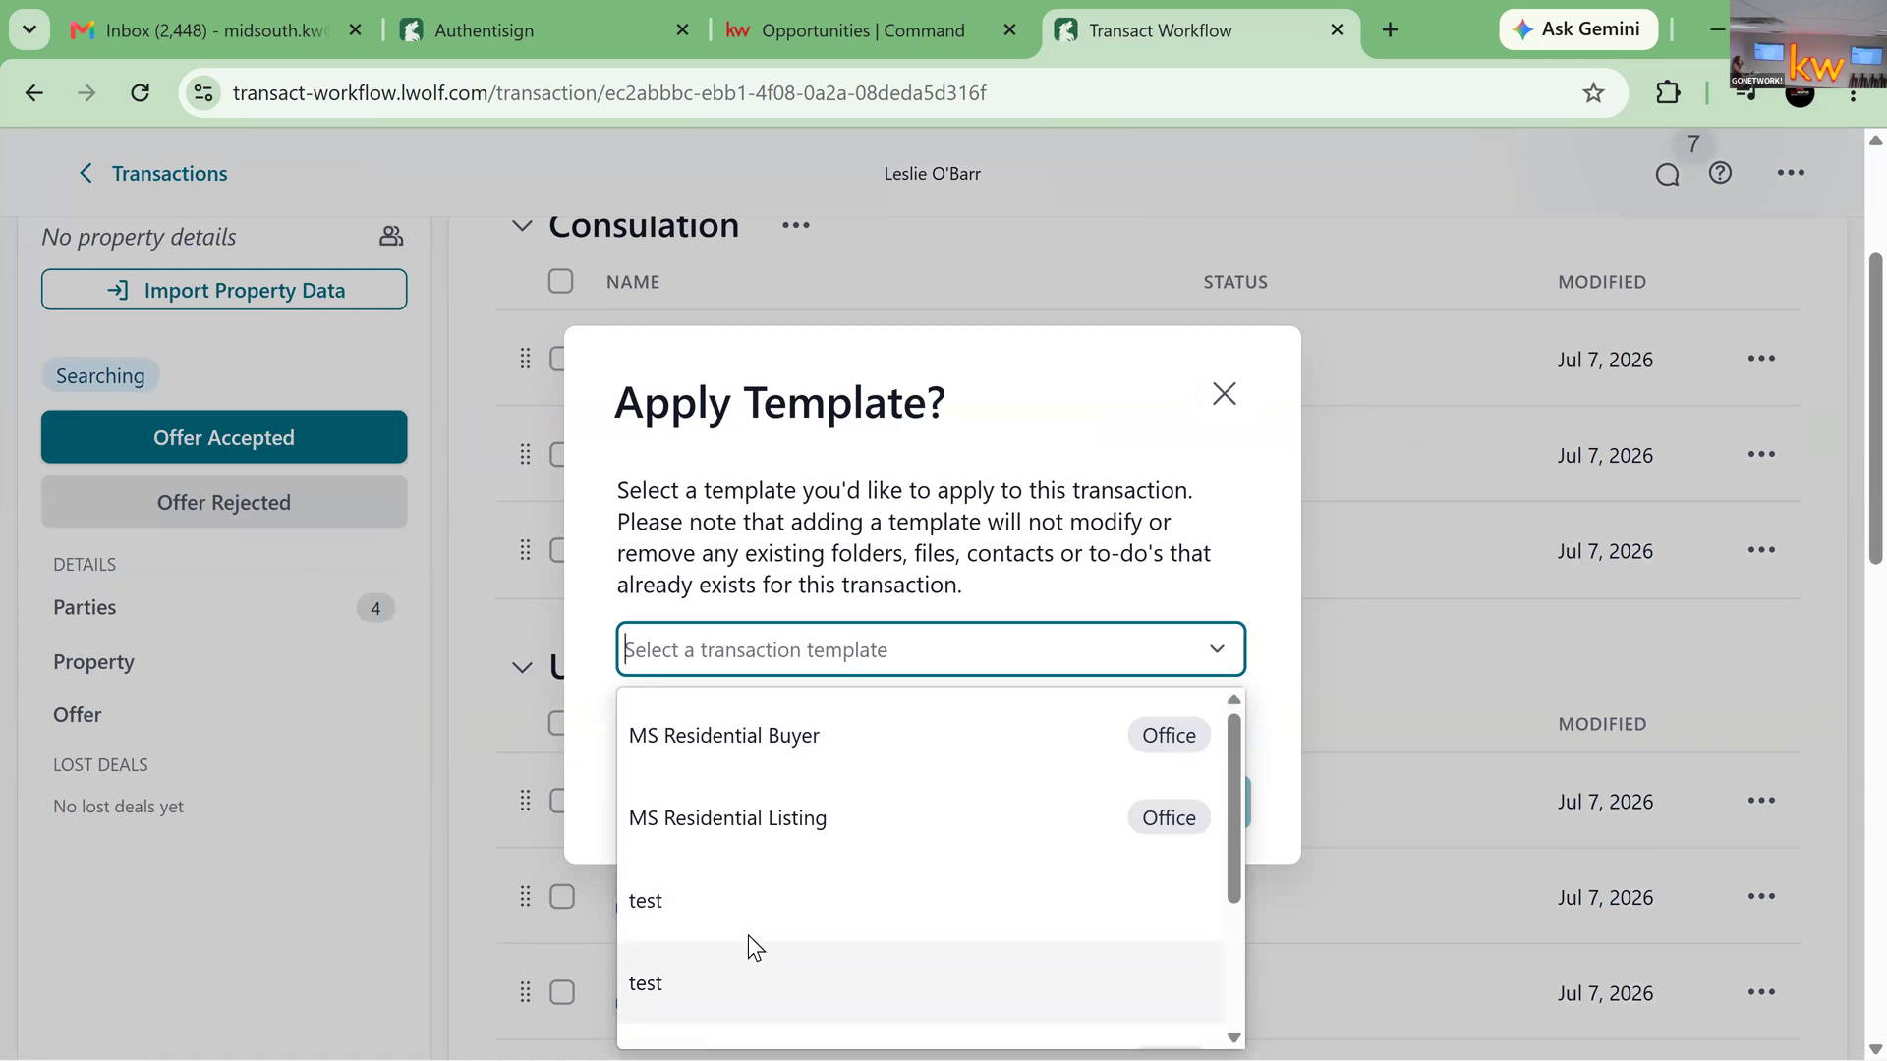
scroll(811, 904, down, 3)
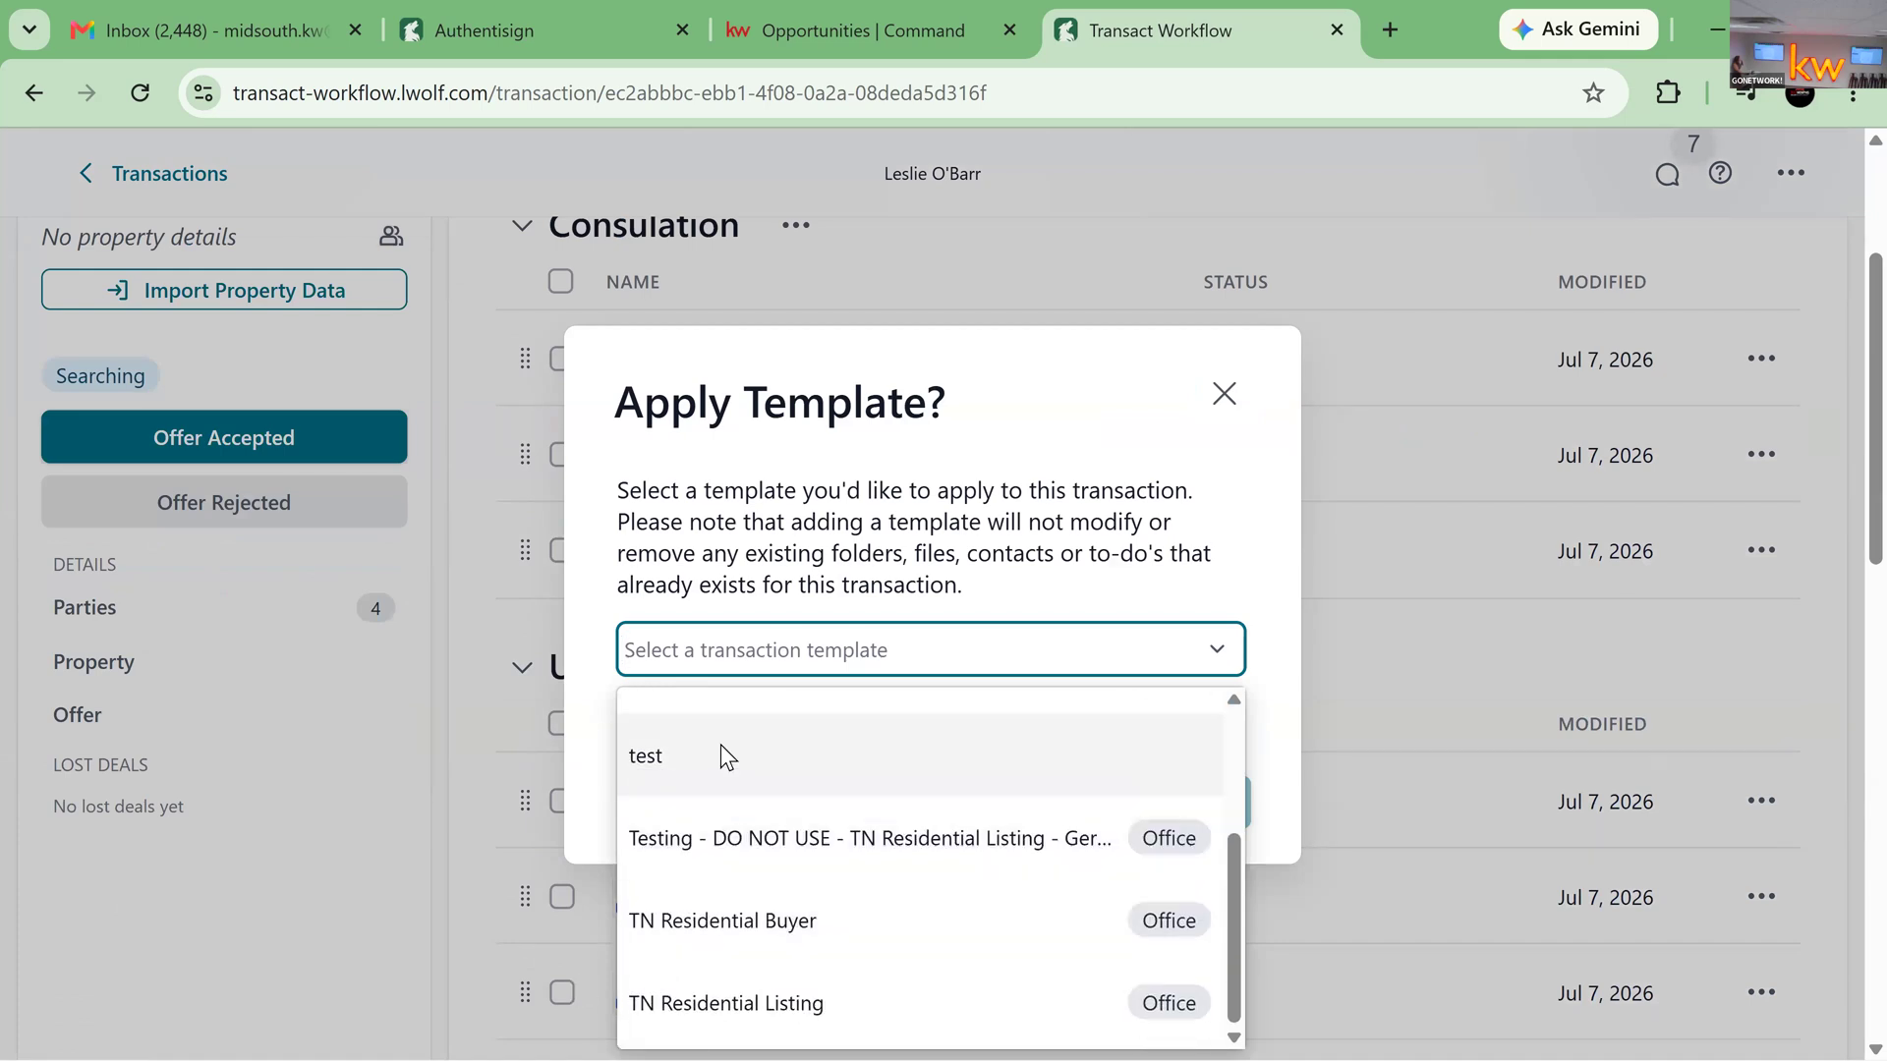
click(1229, 399)
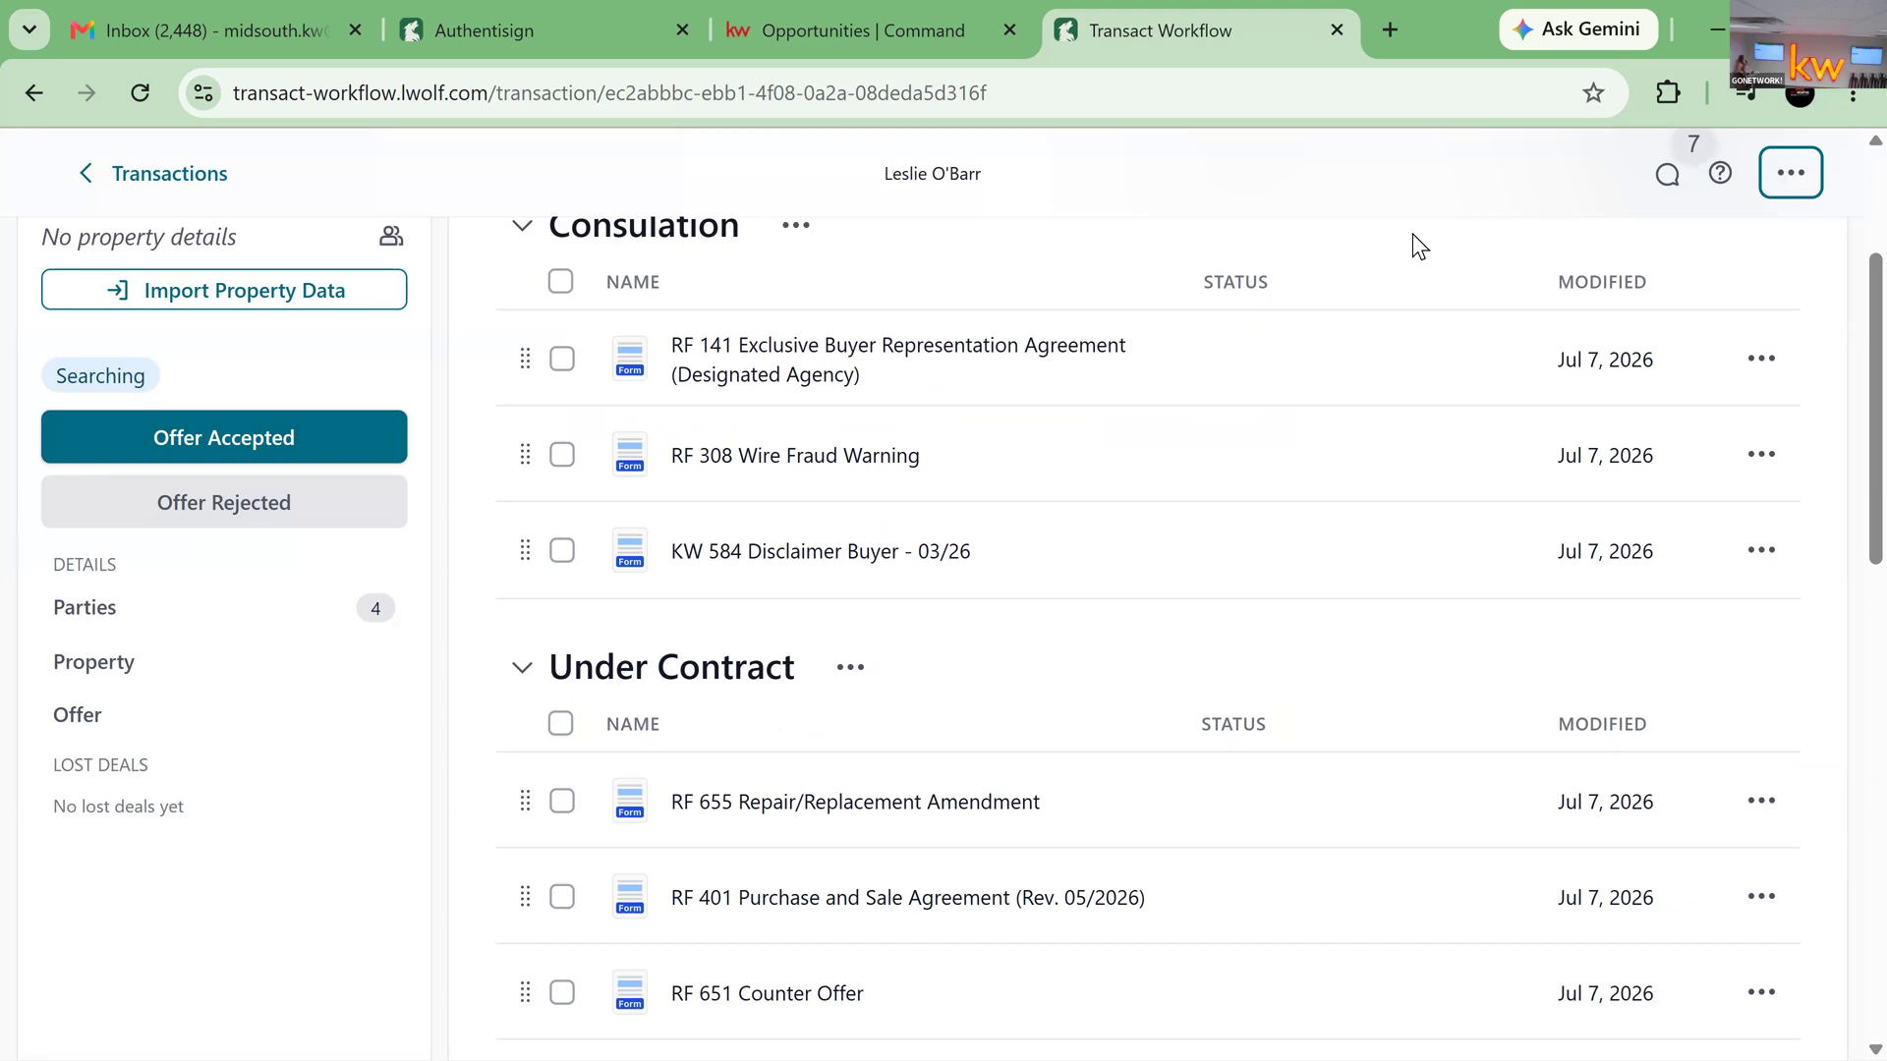
scroll(936, 507, down, 5)
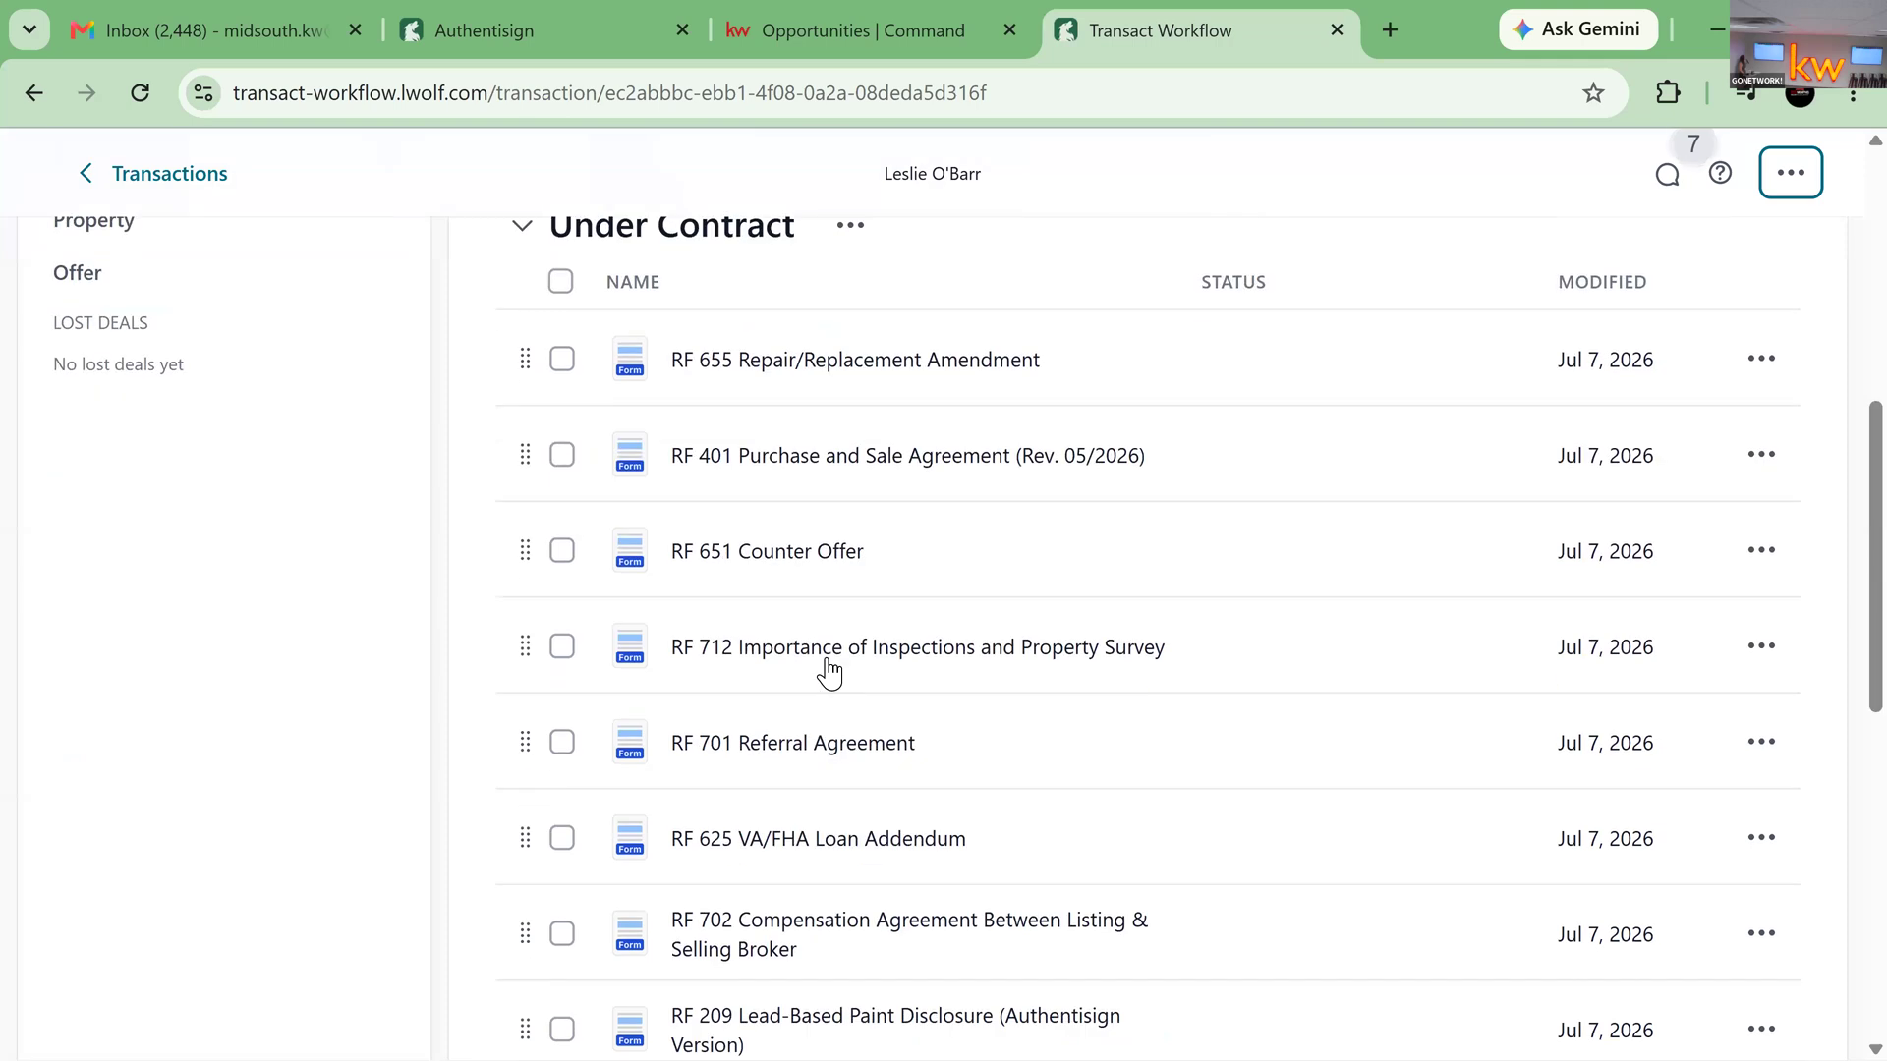
scroll(831, 666, up, 8)
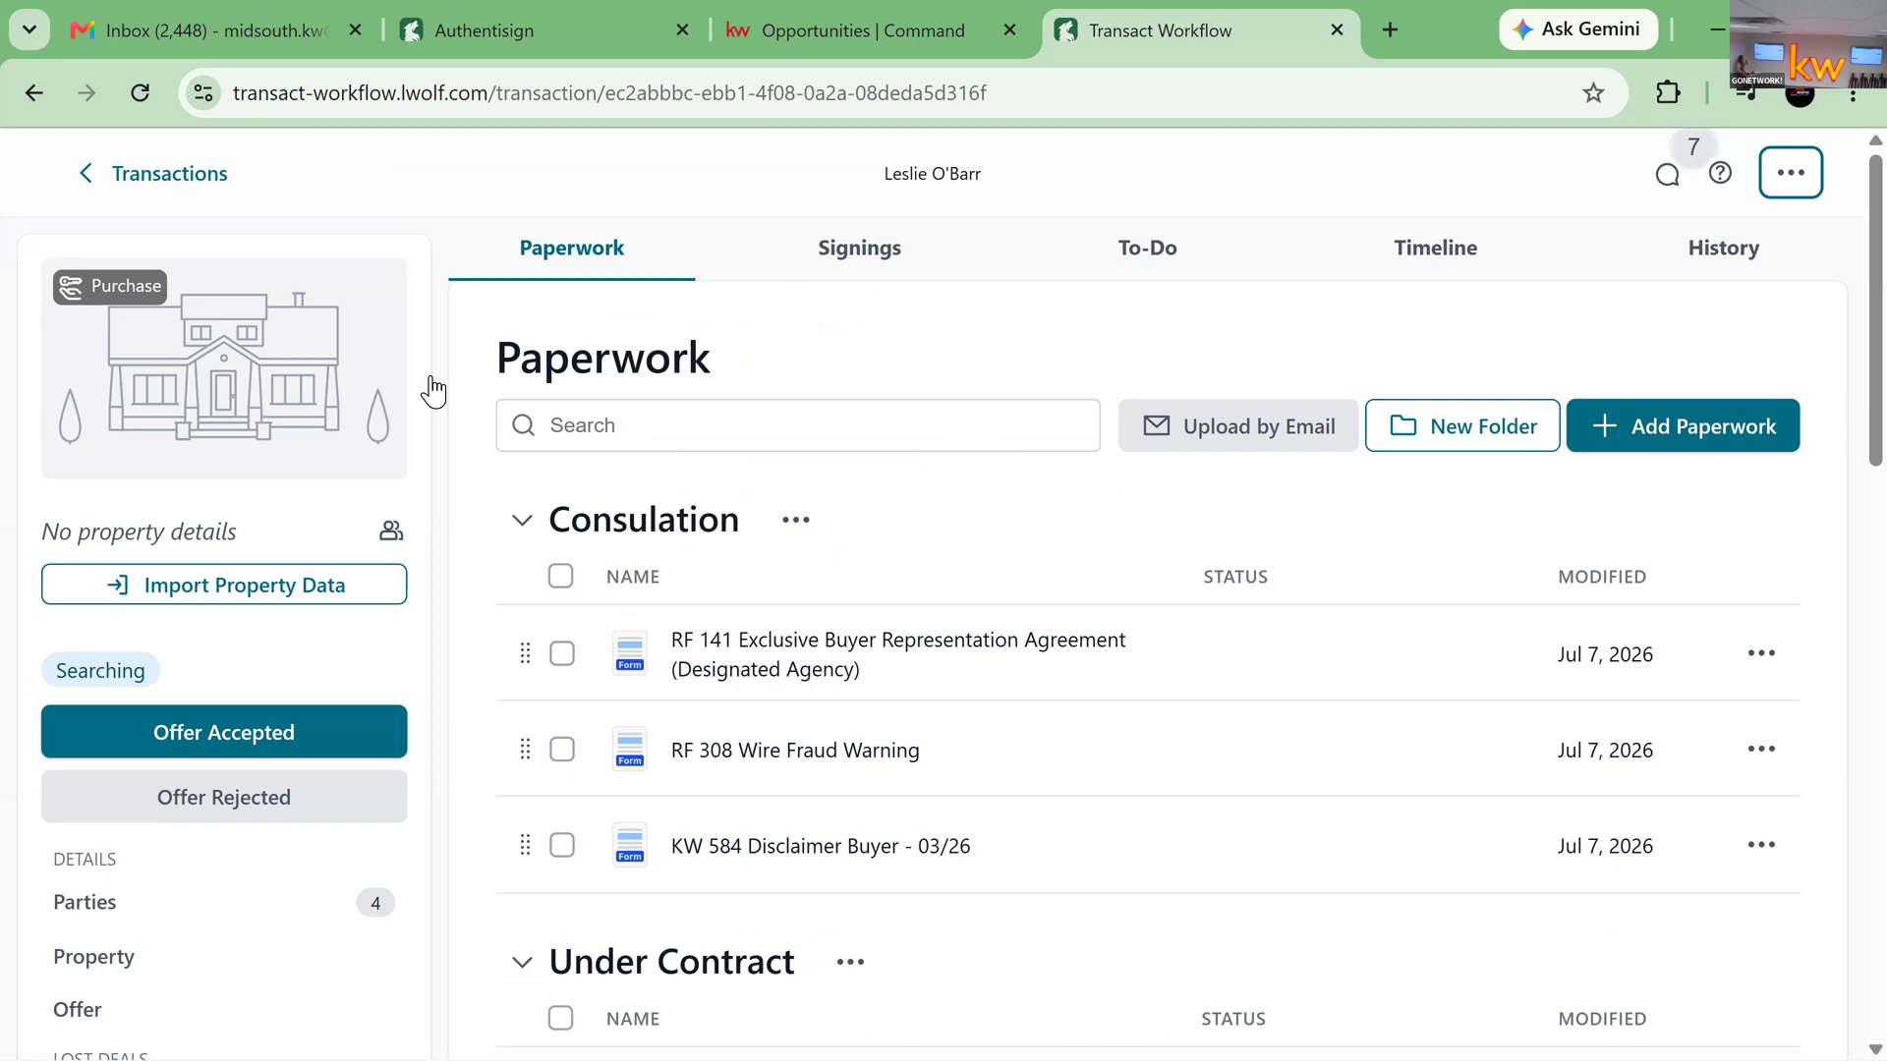
- Show the transaction's Signings list
click(900, 250)
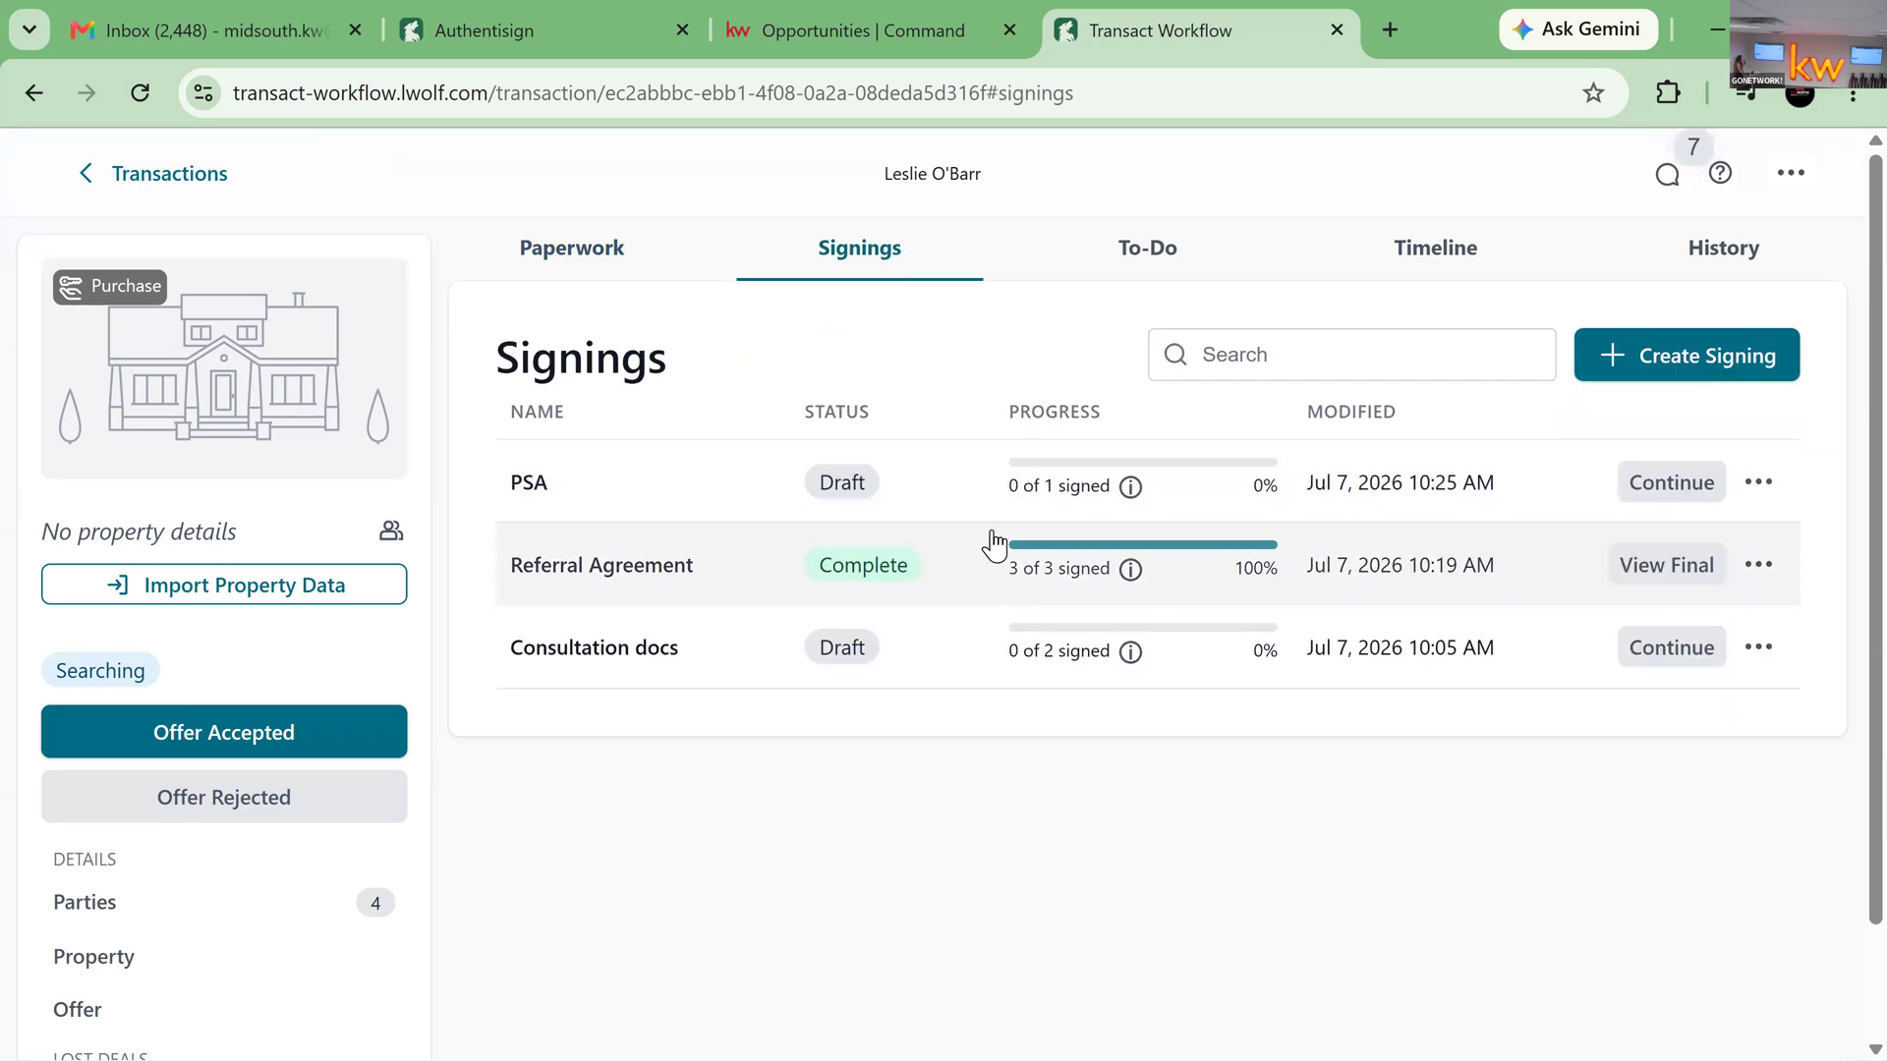
click(545, 255)
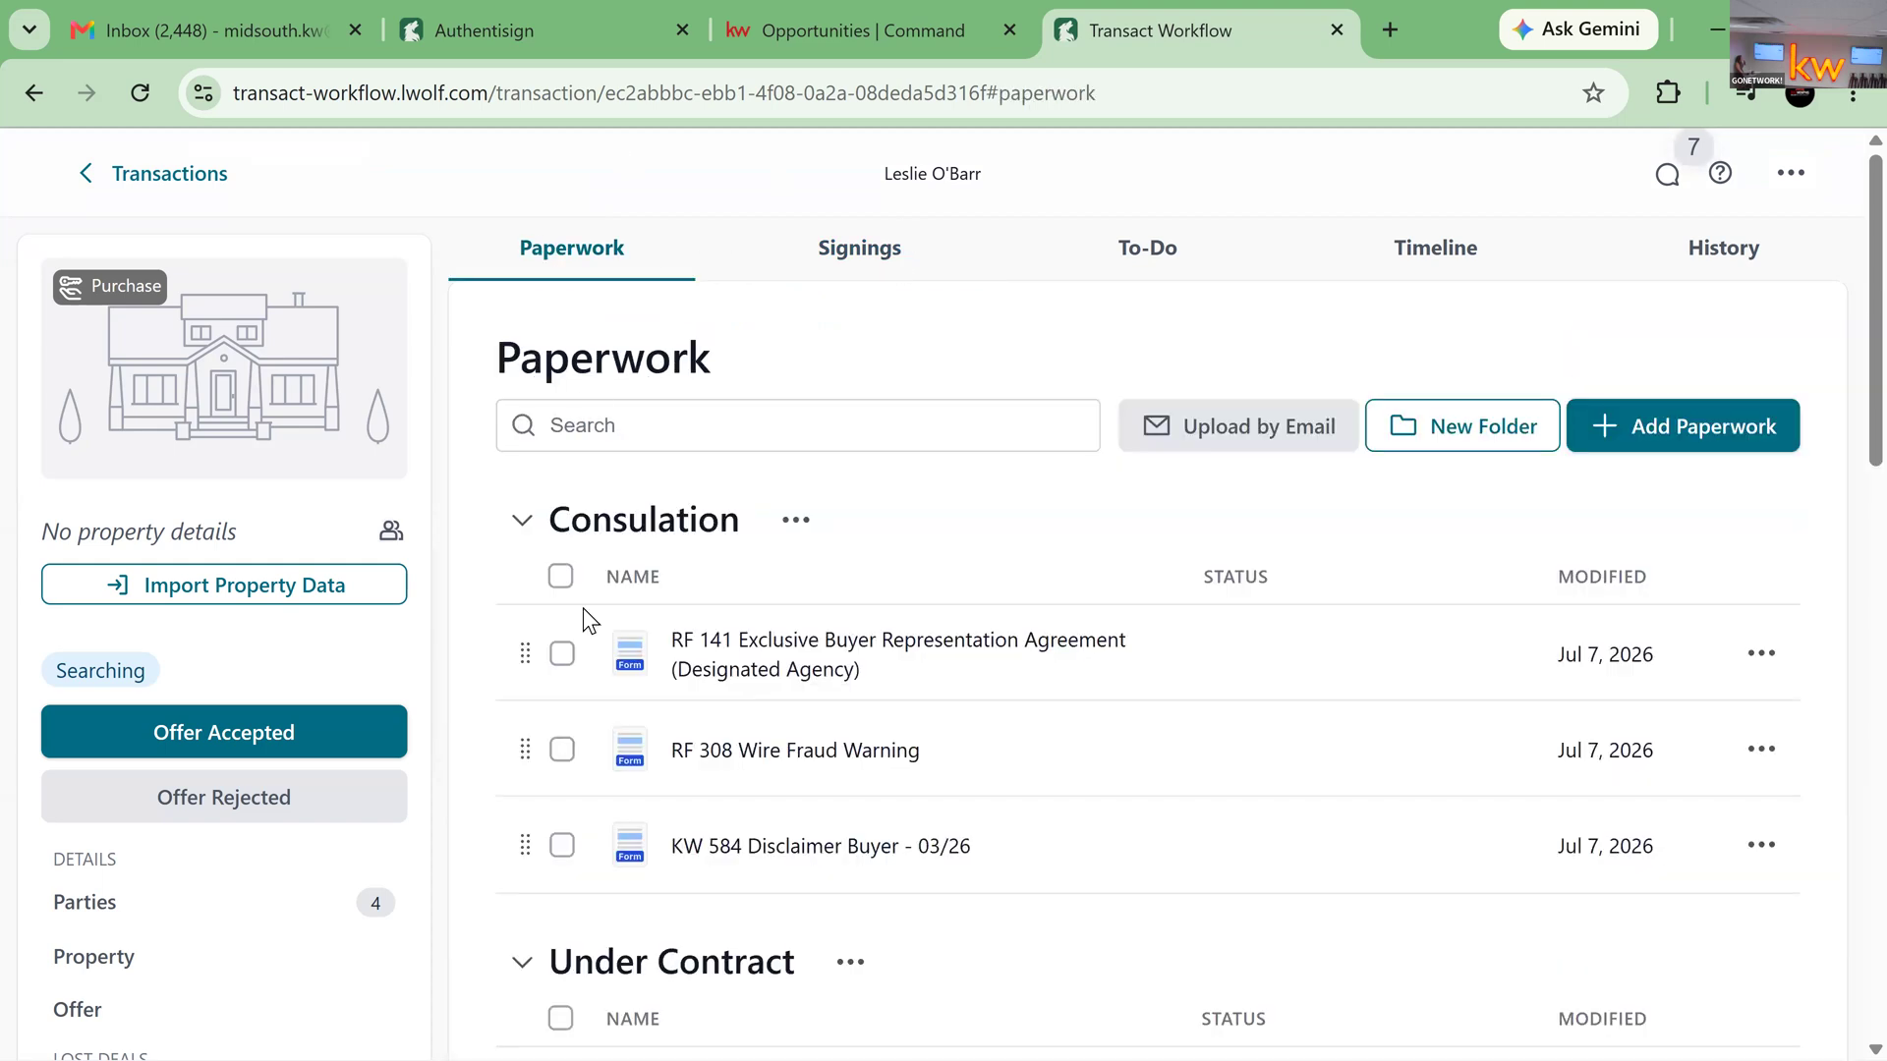
click(892, 257)
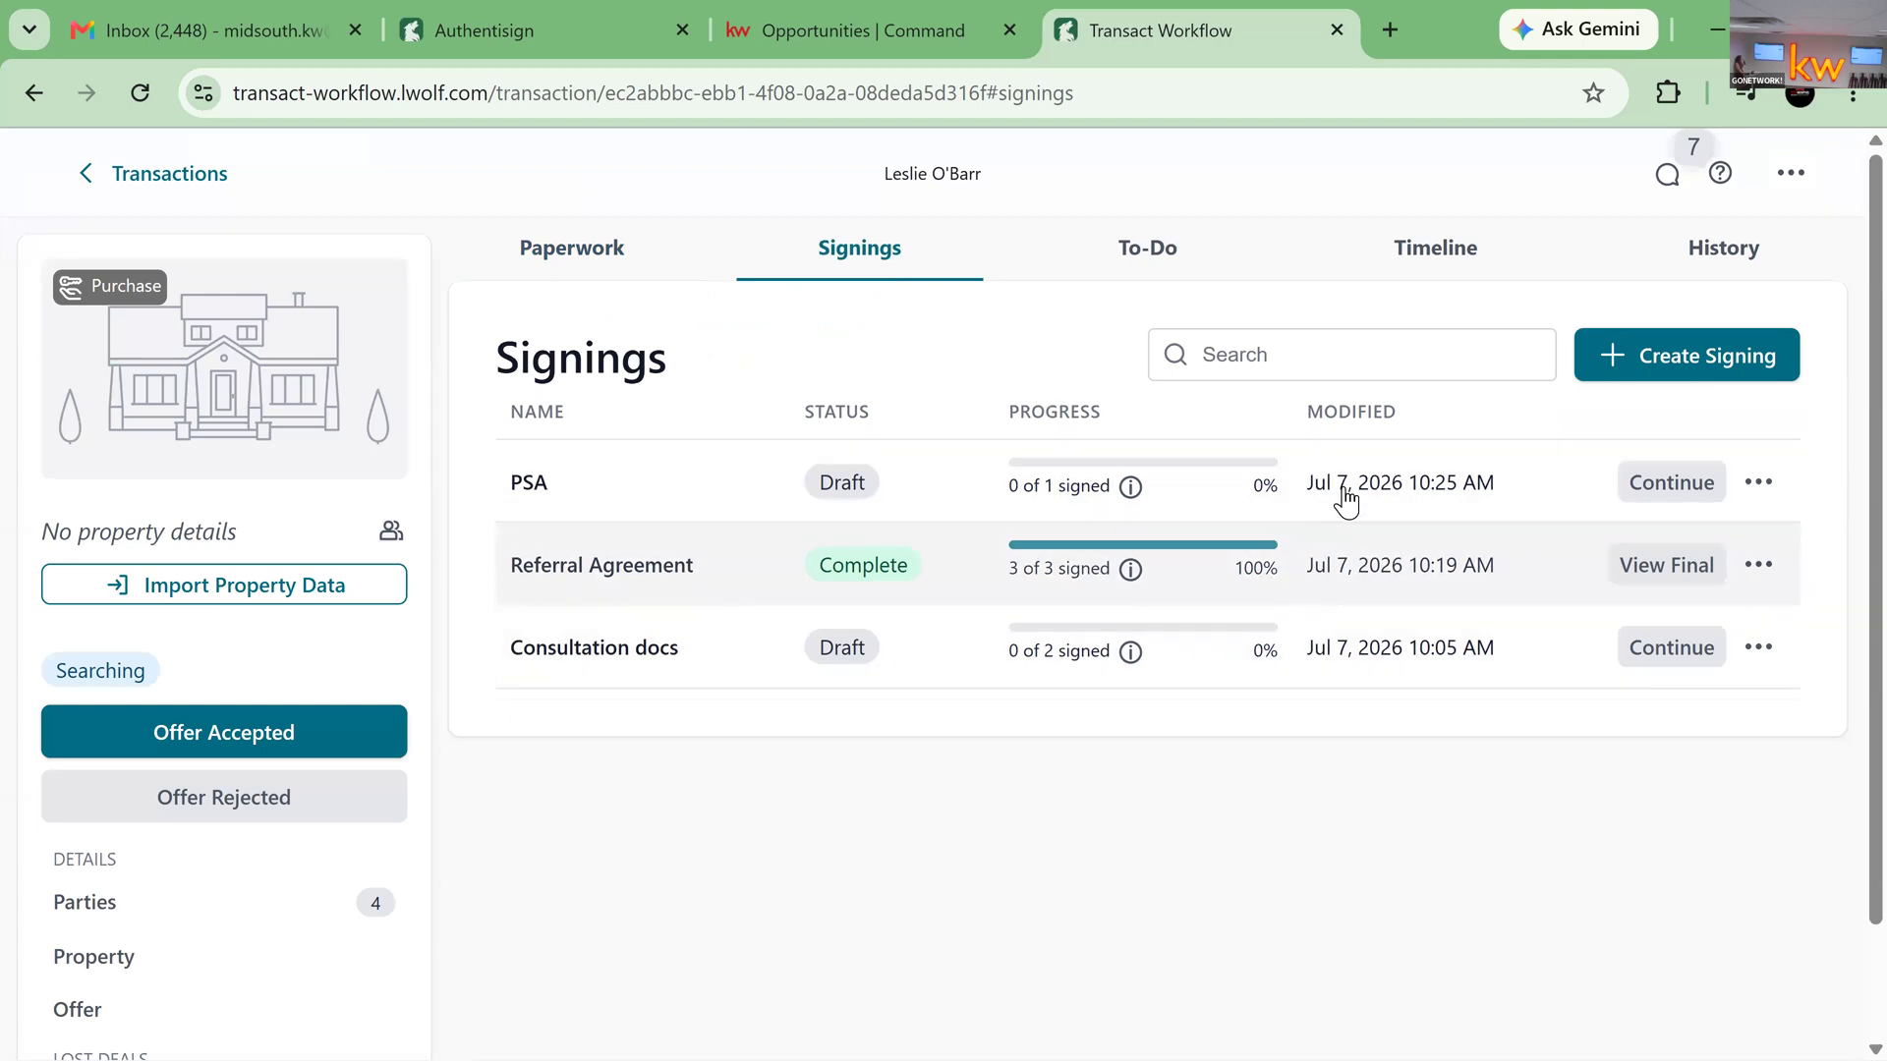
- Open the PSA signing for editing, leave without saving, then show the Consultation docs signing's options
click(1758, 482)
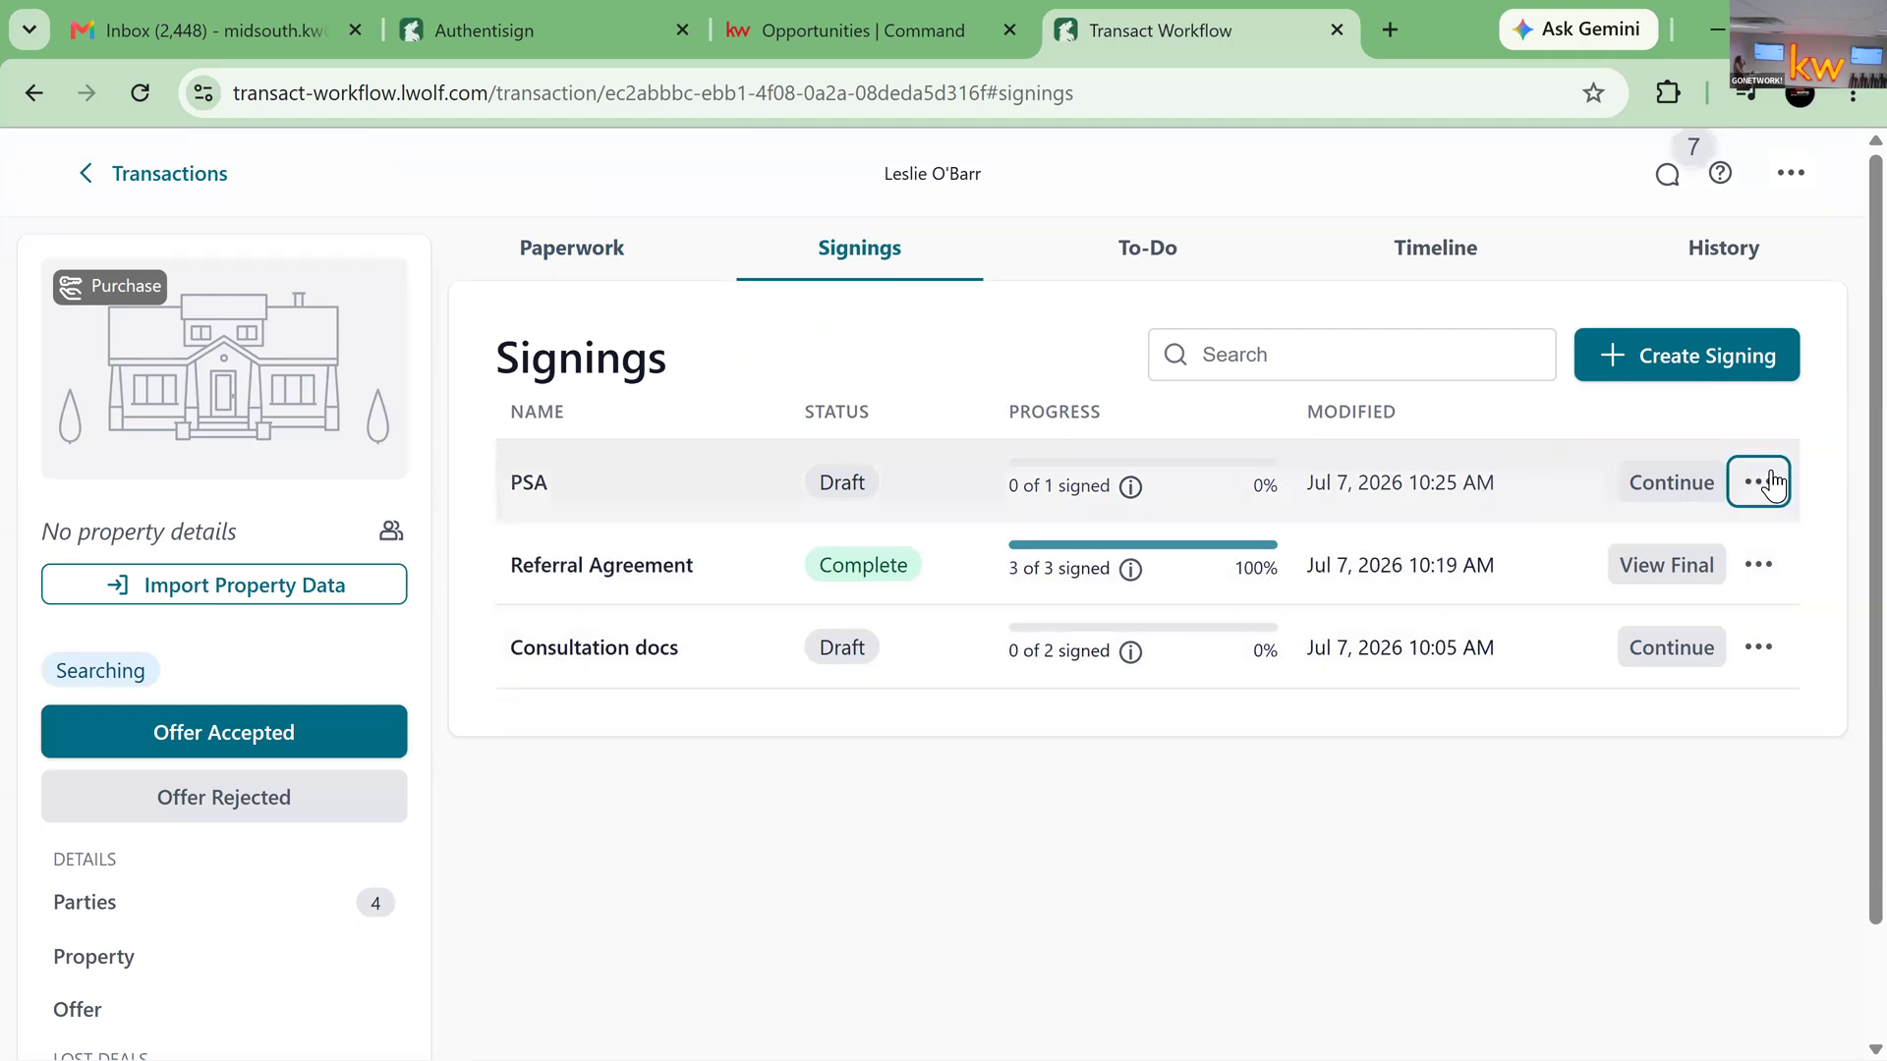
click(1682, 582)
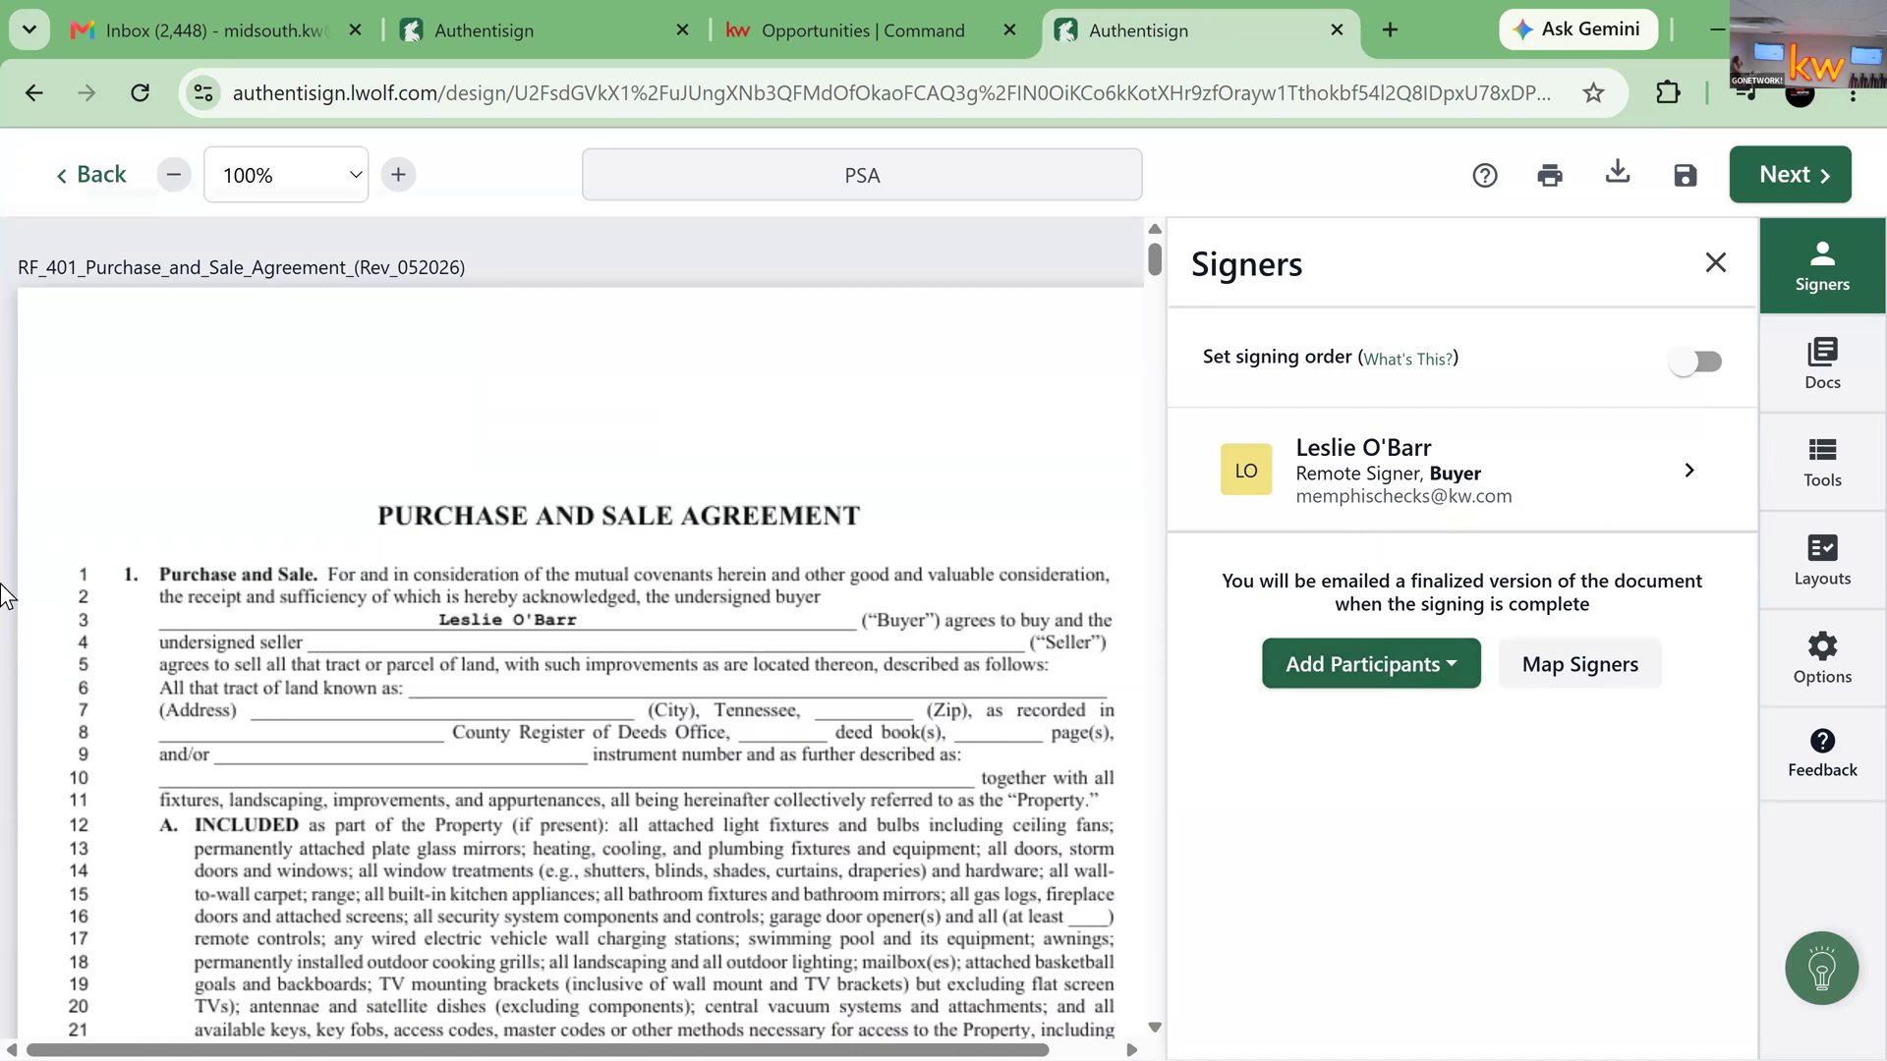
click(101, 175)
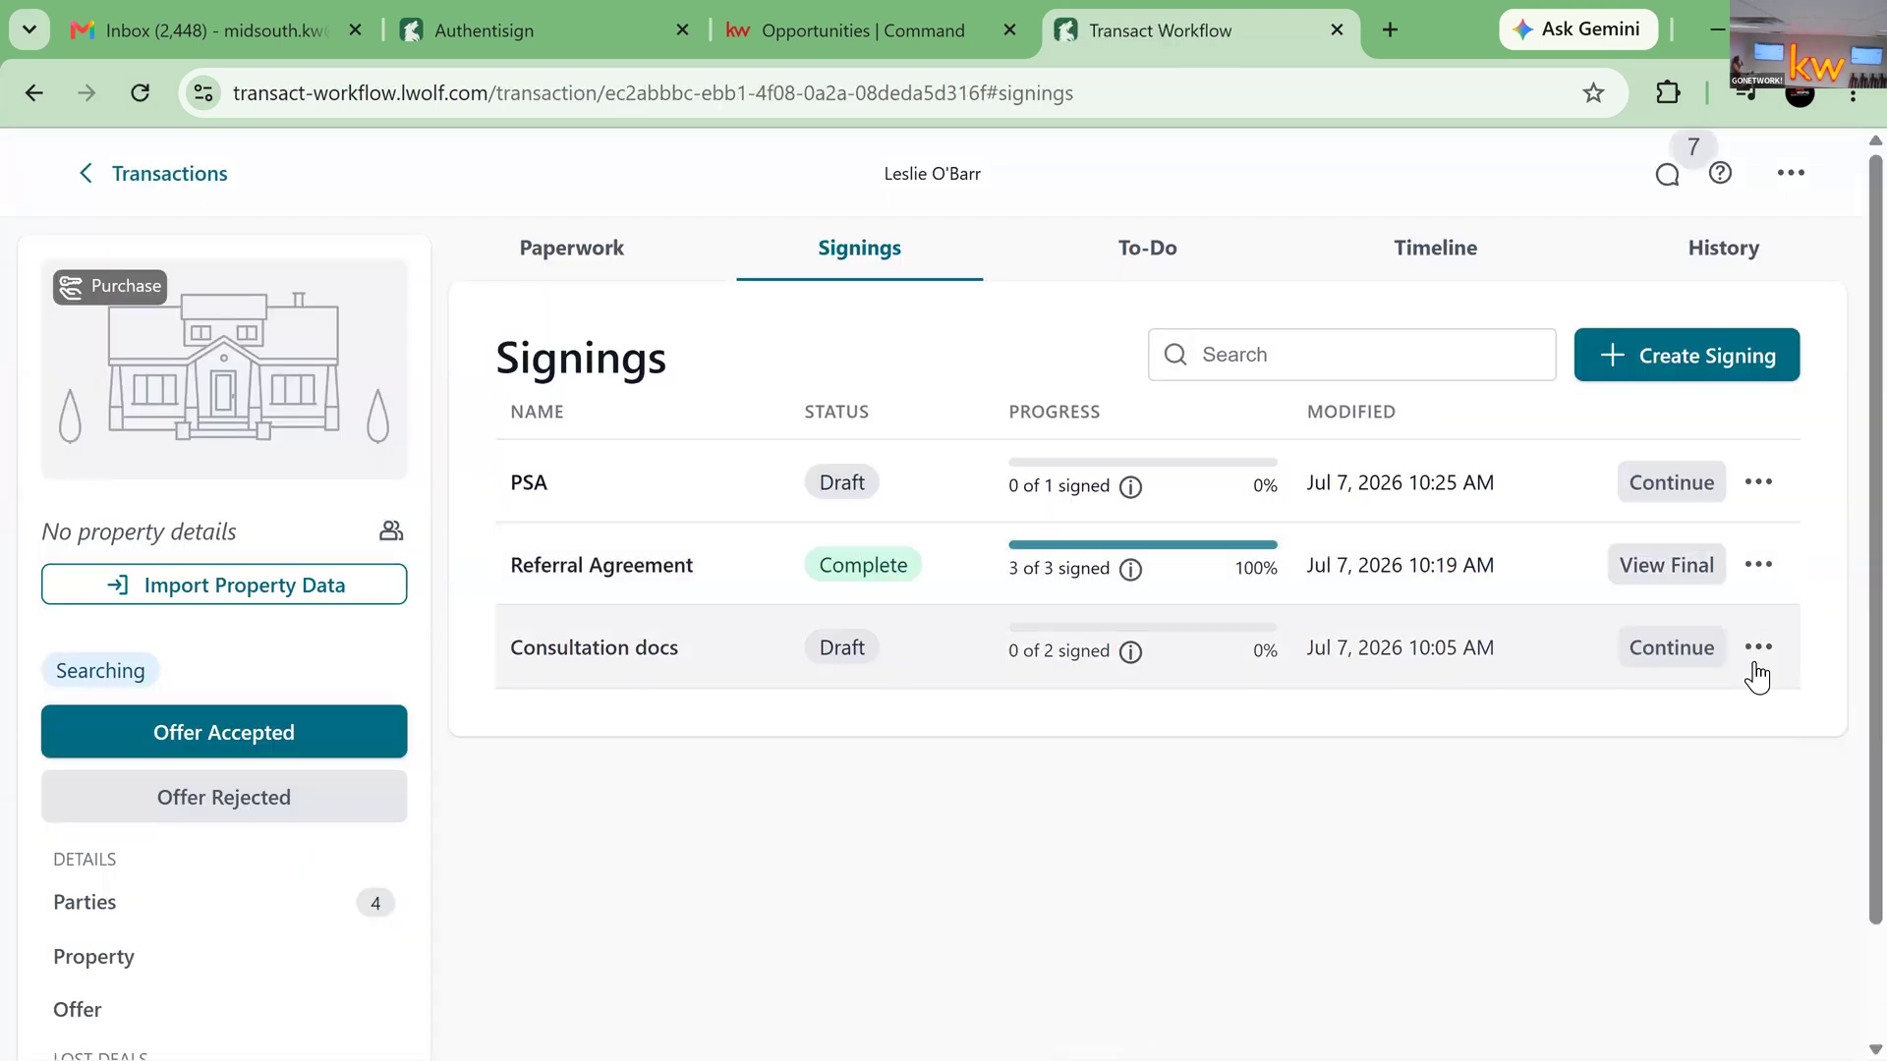
click(1758, 649)
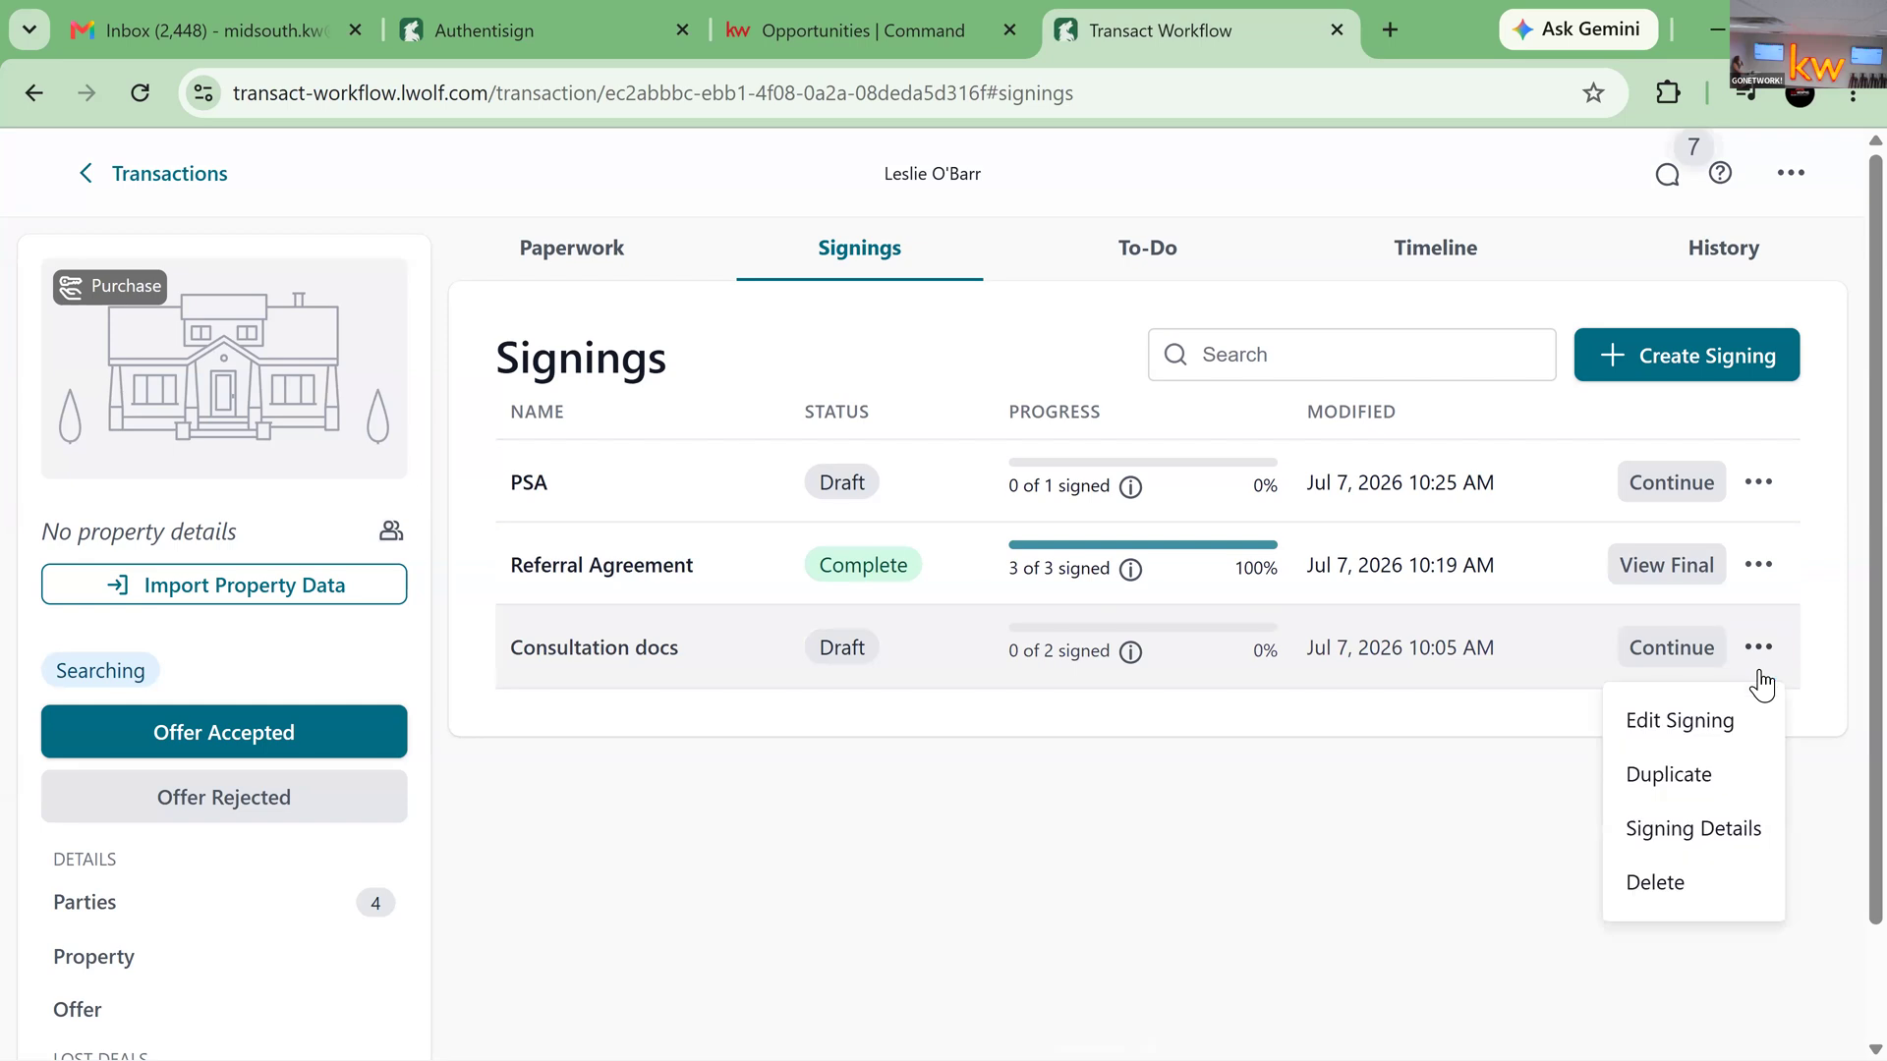
- Open the Consultation docs signing, toggle Set signing order on then off, and browse Tools
click(1724, 787)
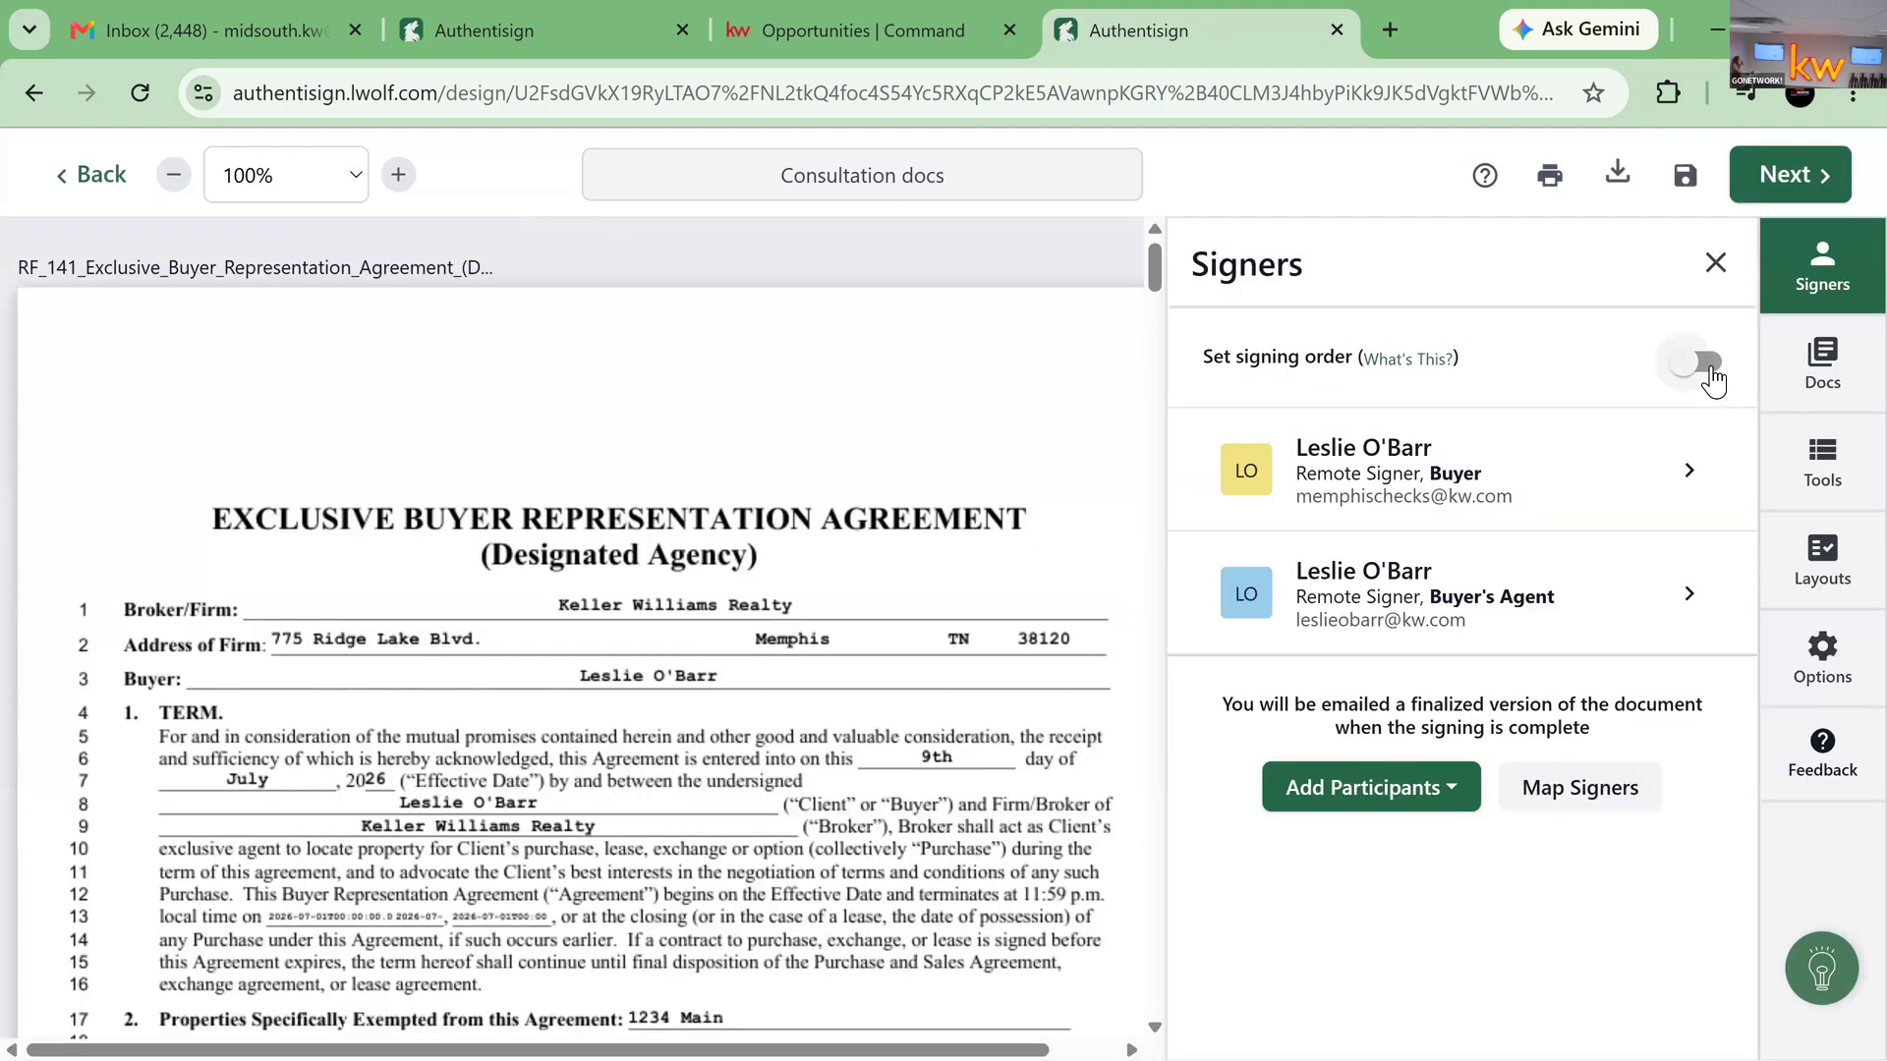
click(1697, 361)
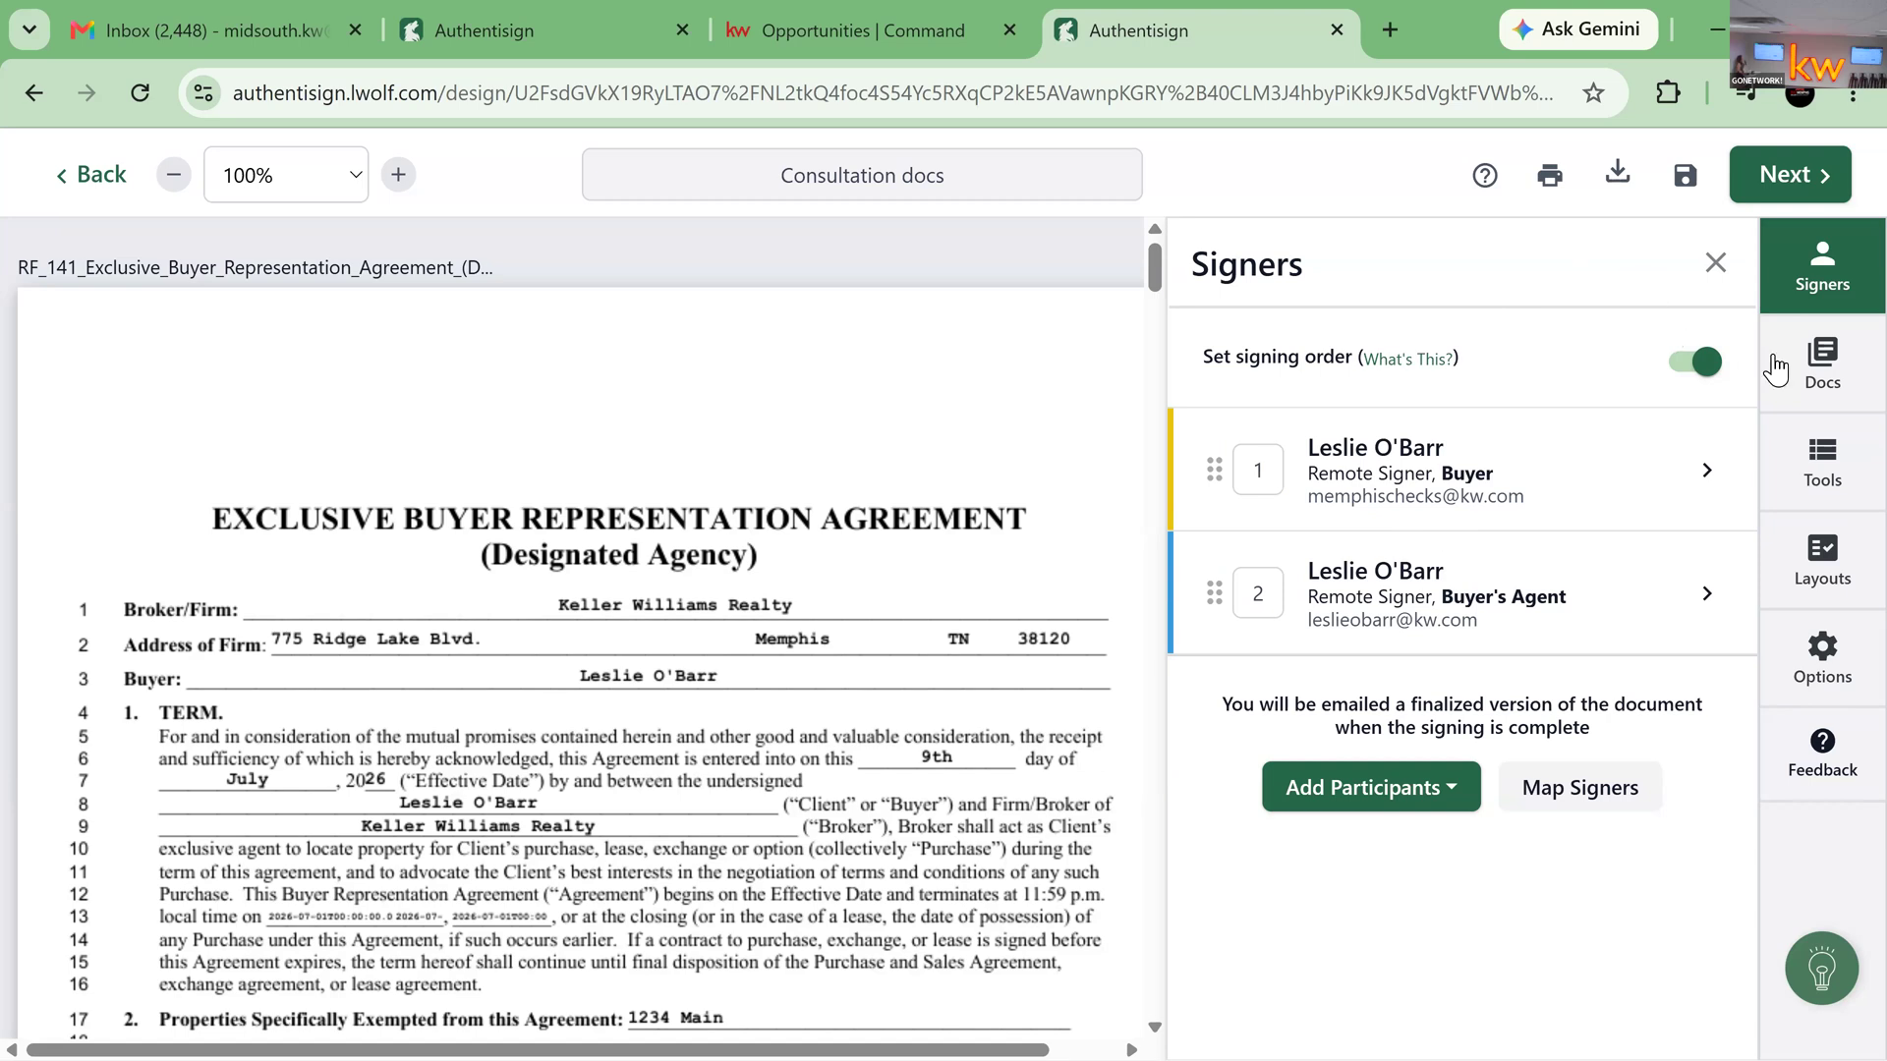
click(1721, 360)
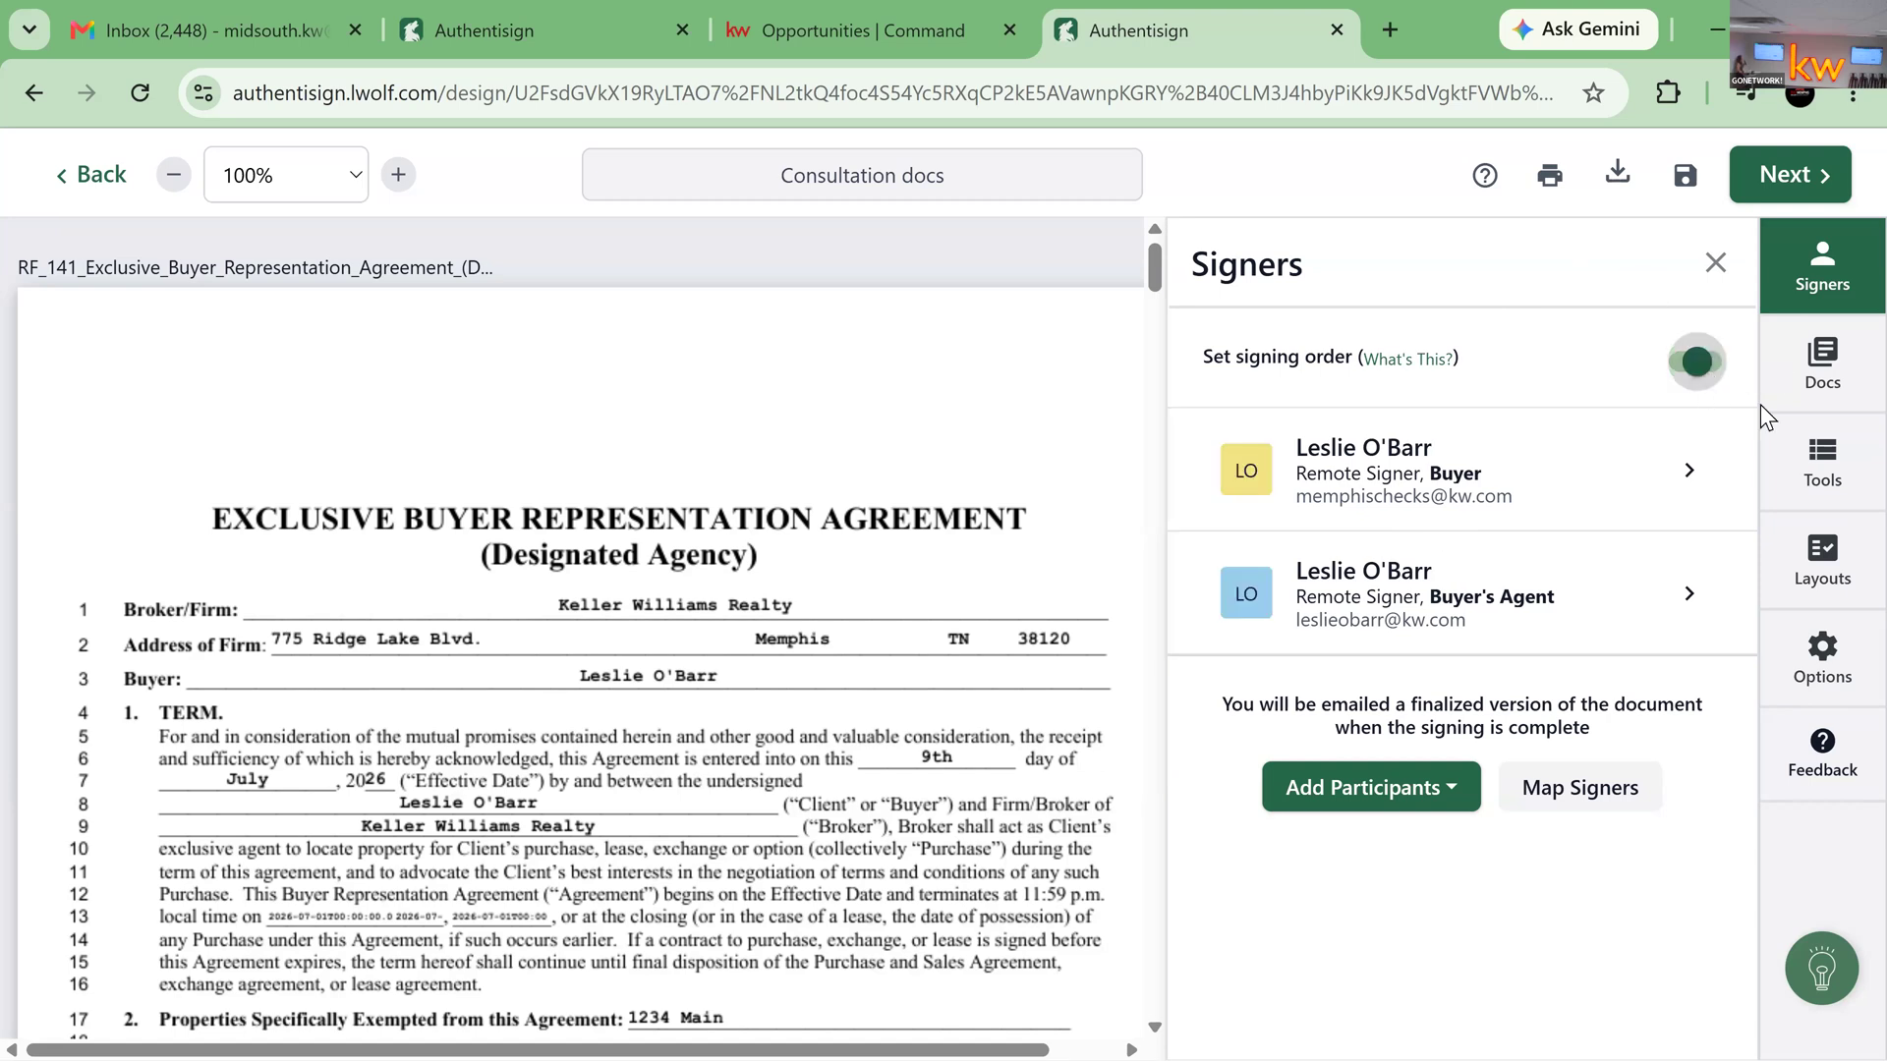
click(1794, 450)
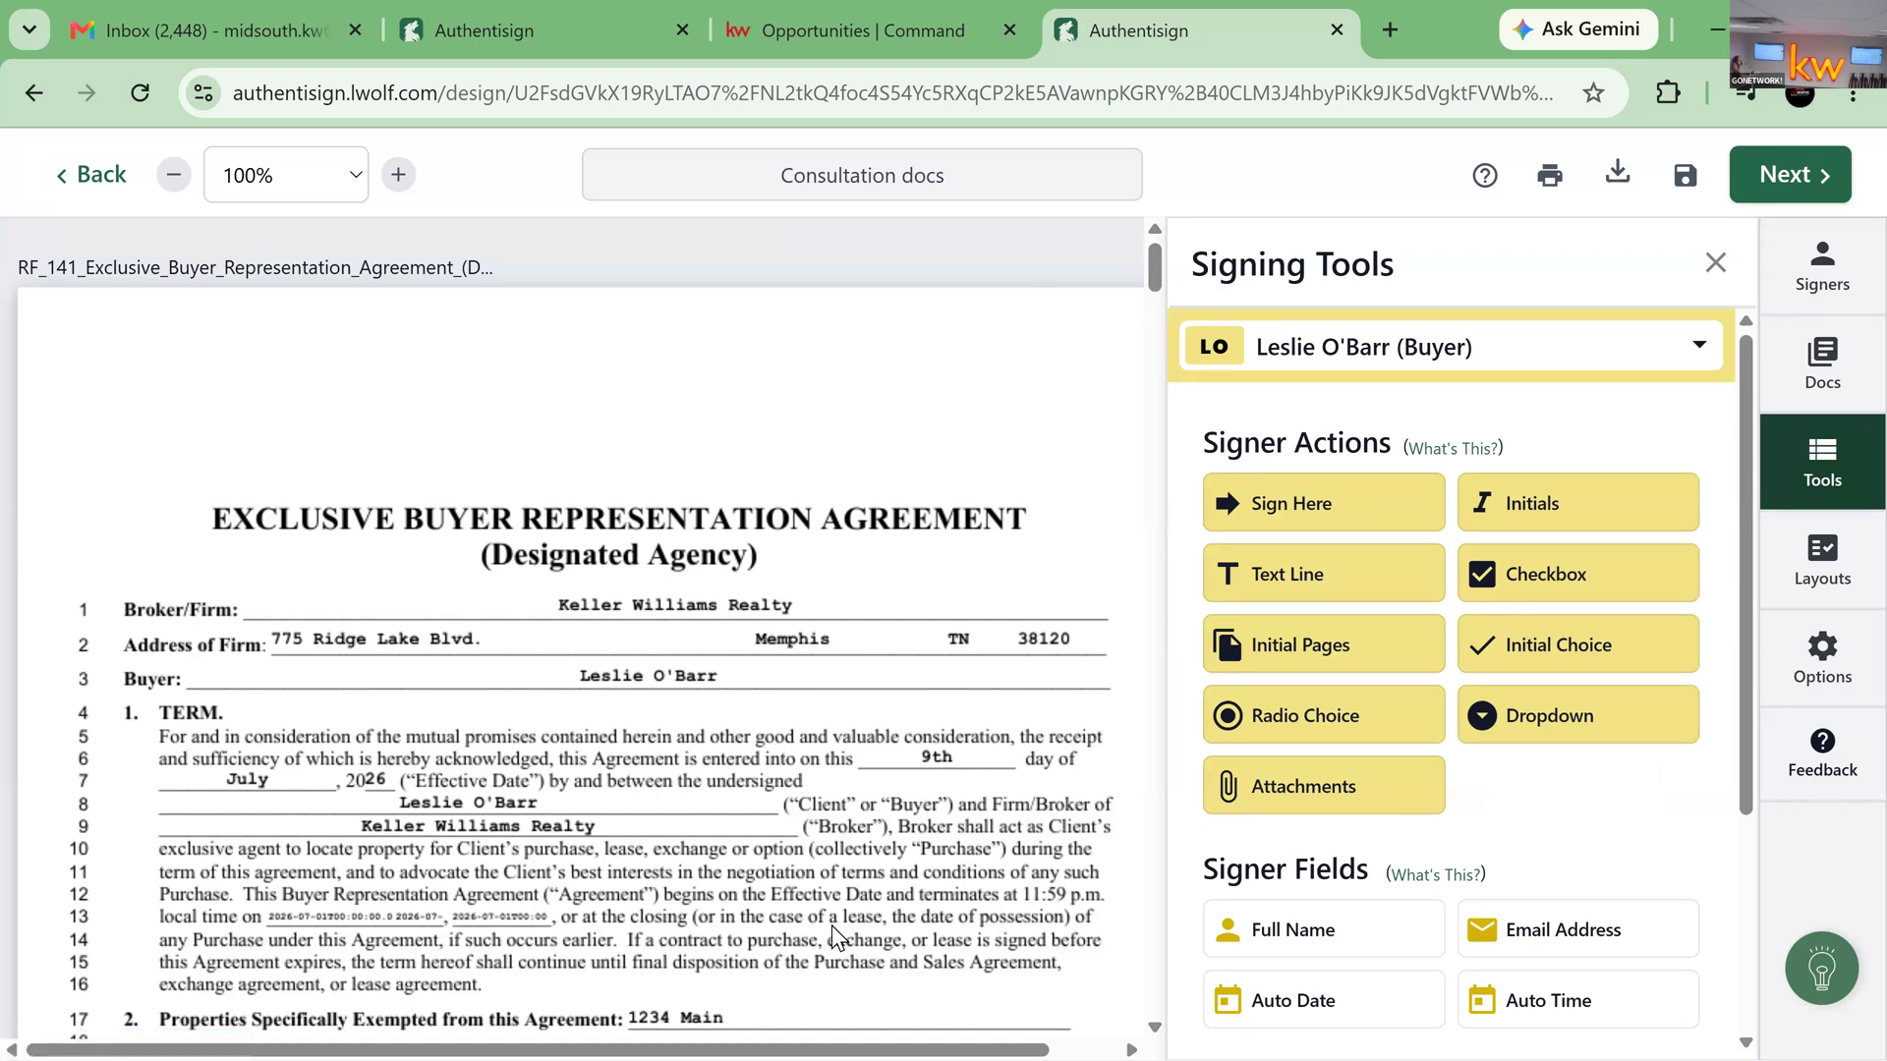
scroll(766, 724, down, 1)
scroll(765, 714, down, 20)
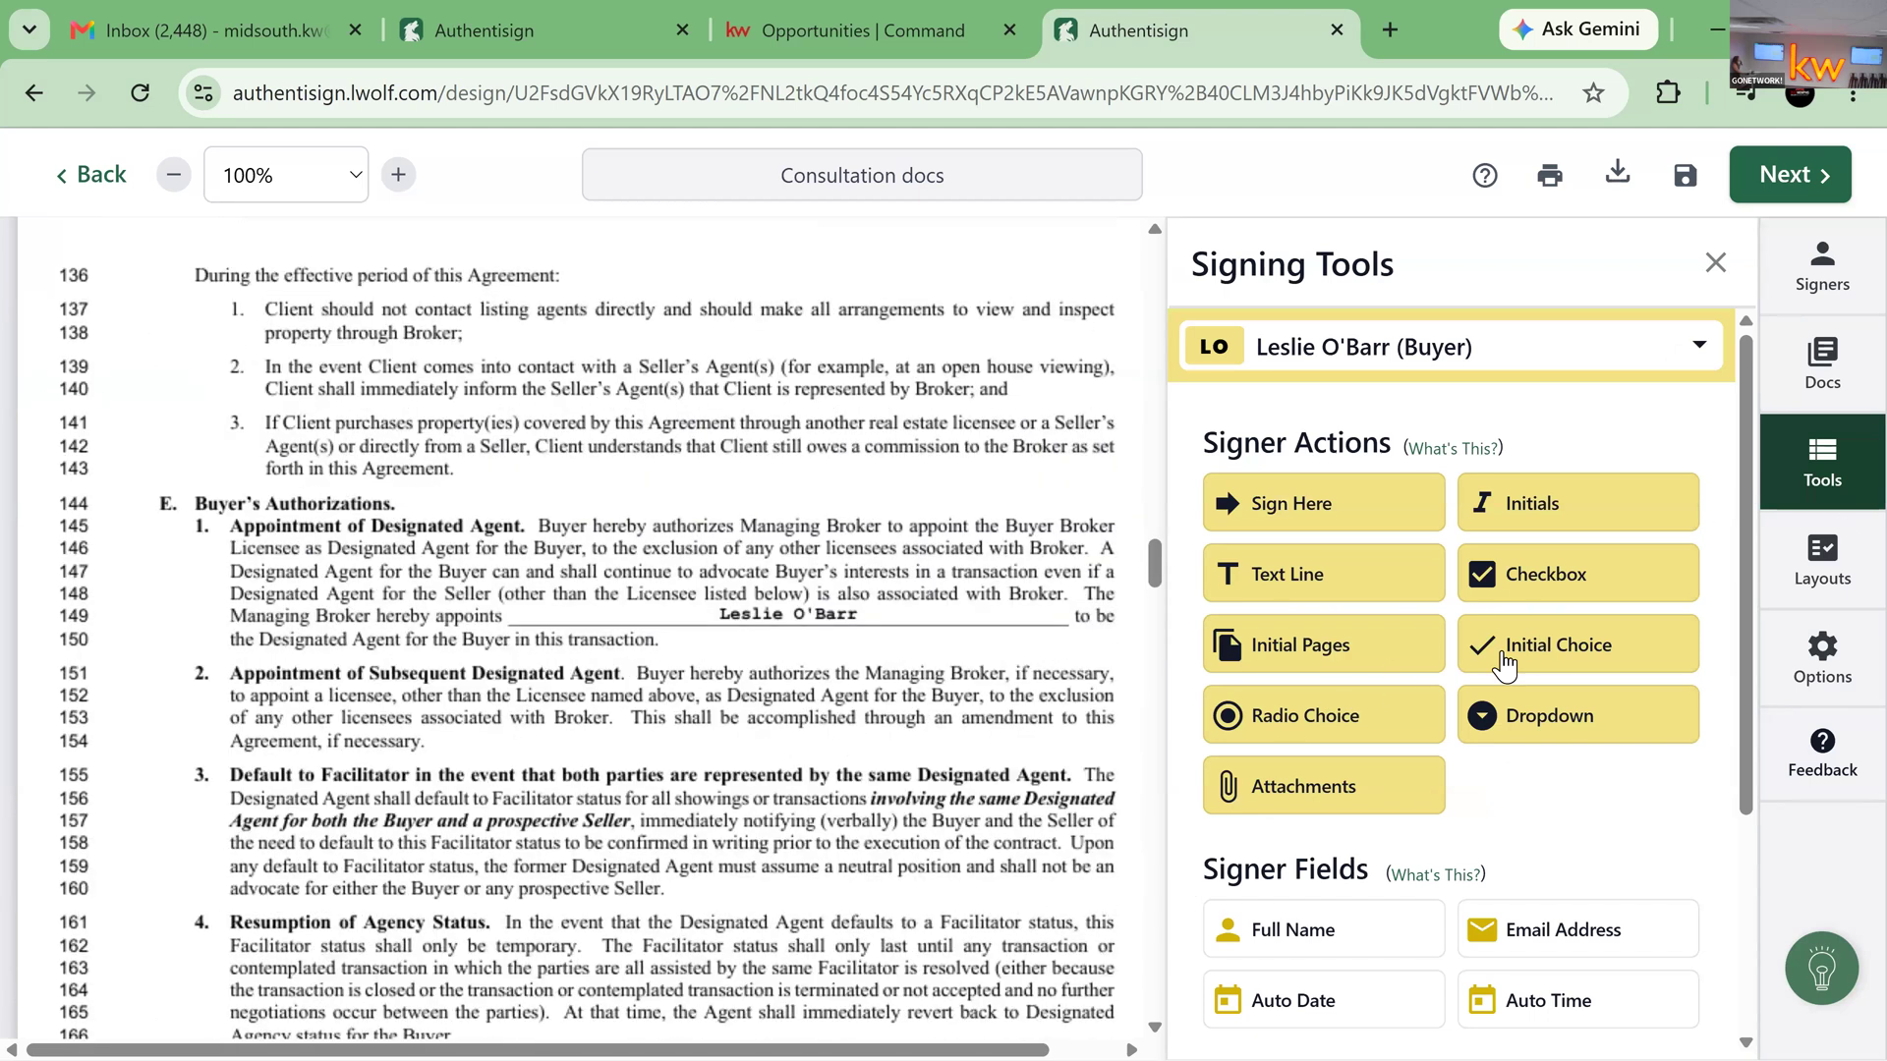
scroll(1480, 651, down, 2)
scroll(1480, 648, up, 2)
scroll(1443, 671, down, 3)
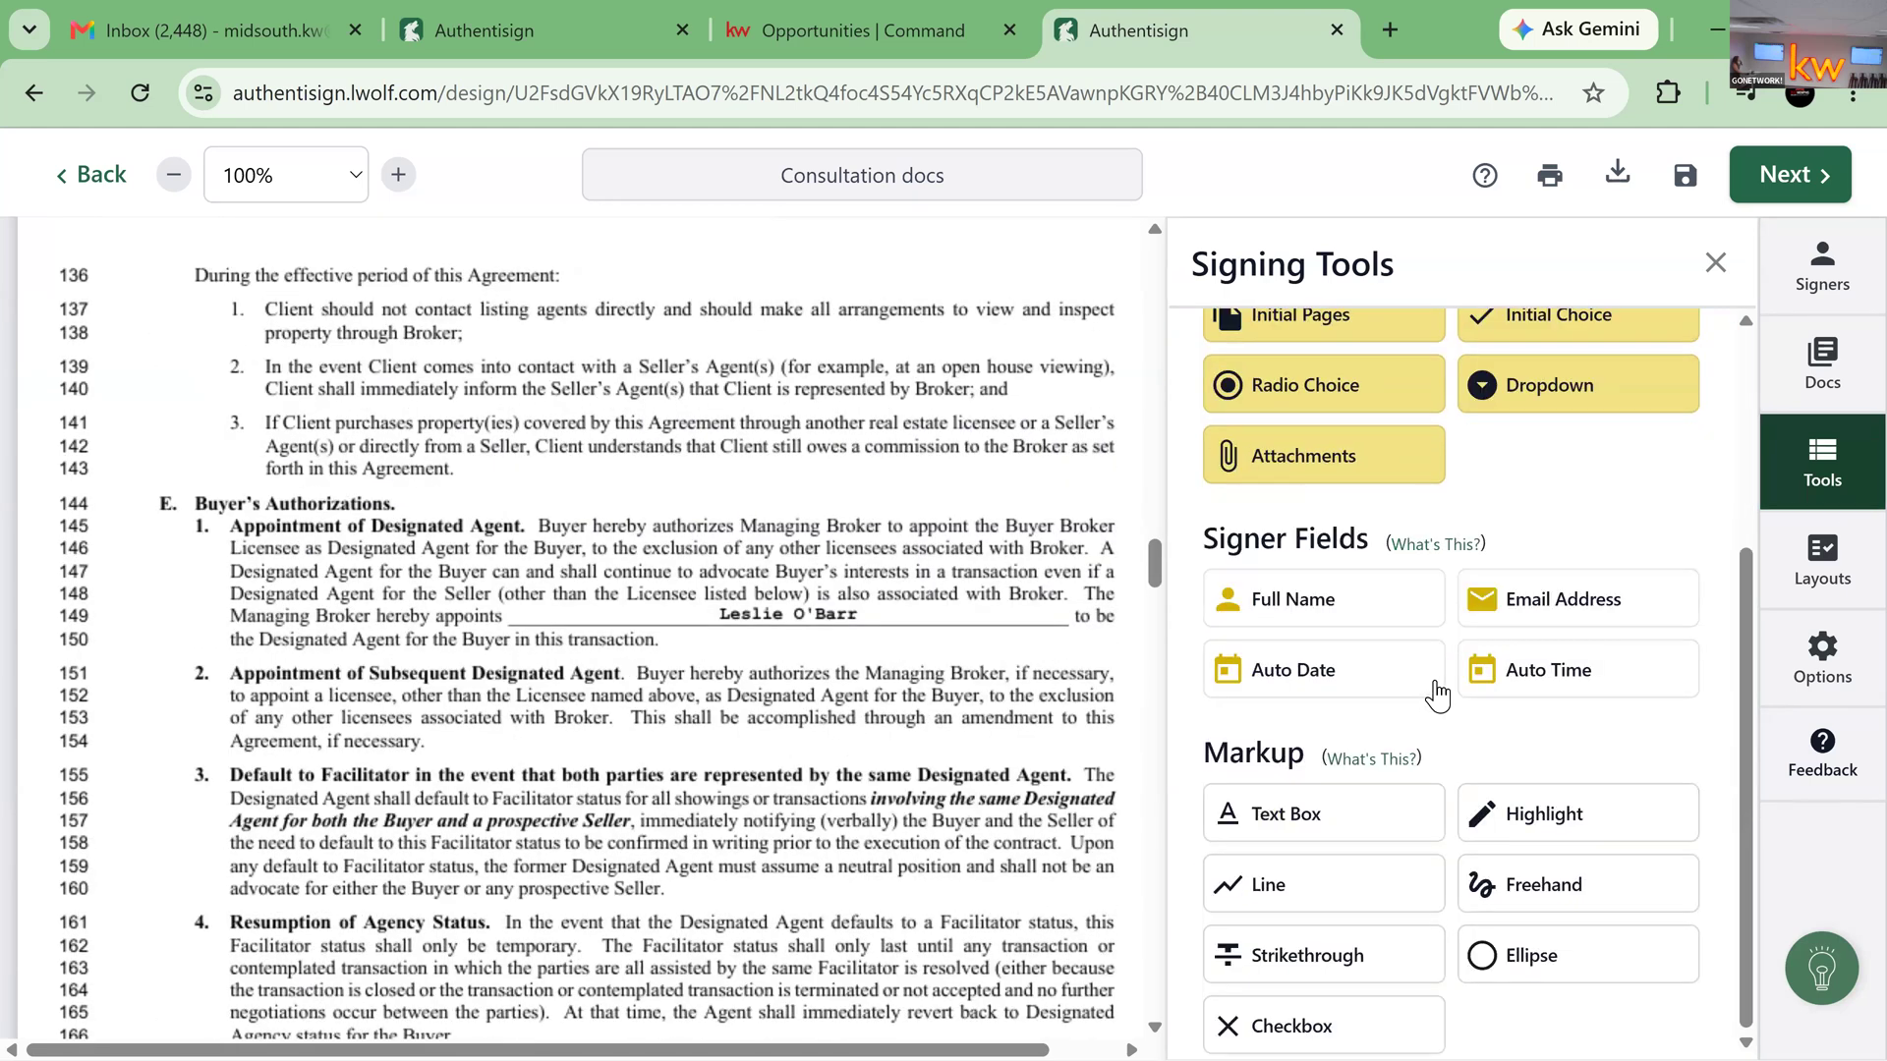
scroll(1438, 694, up, 3)
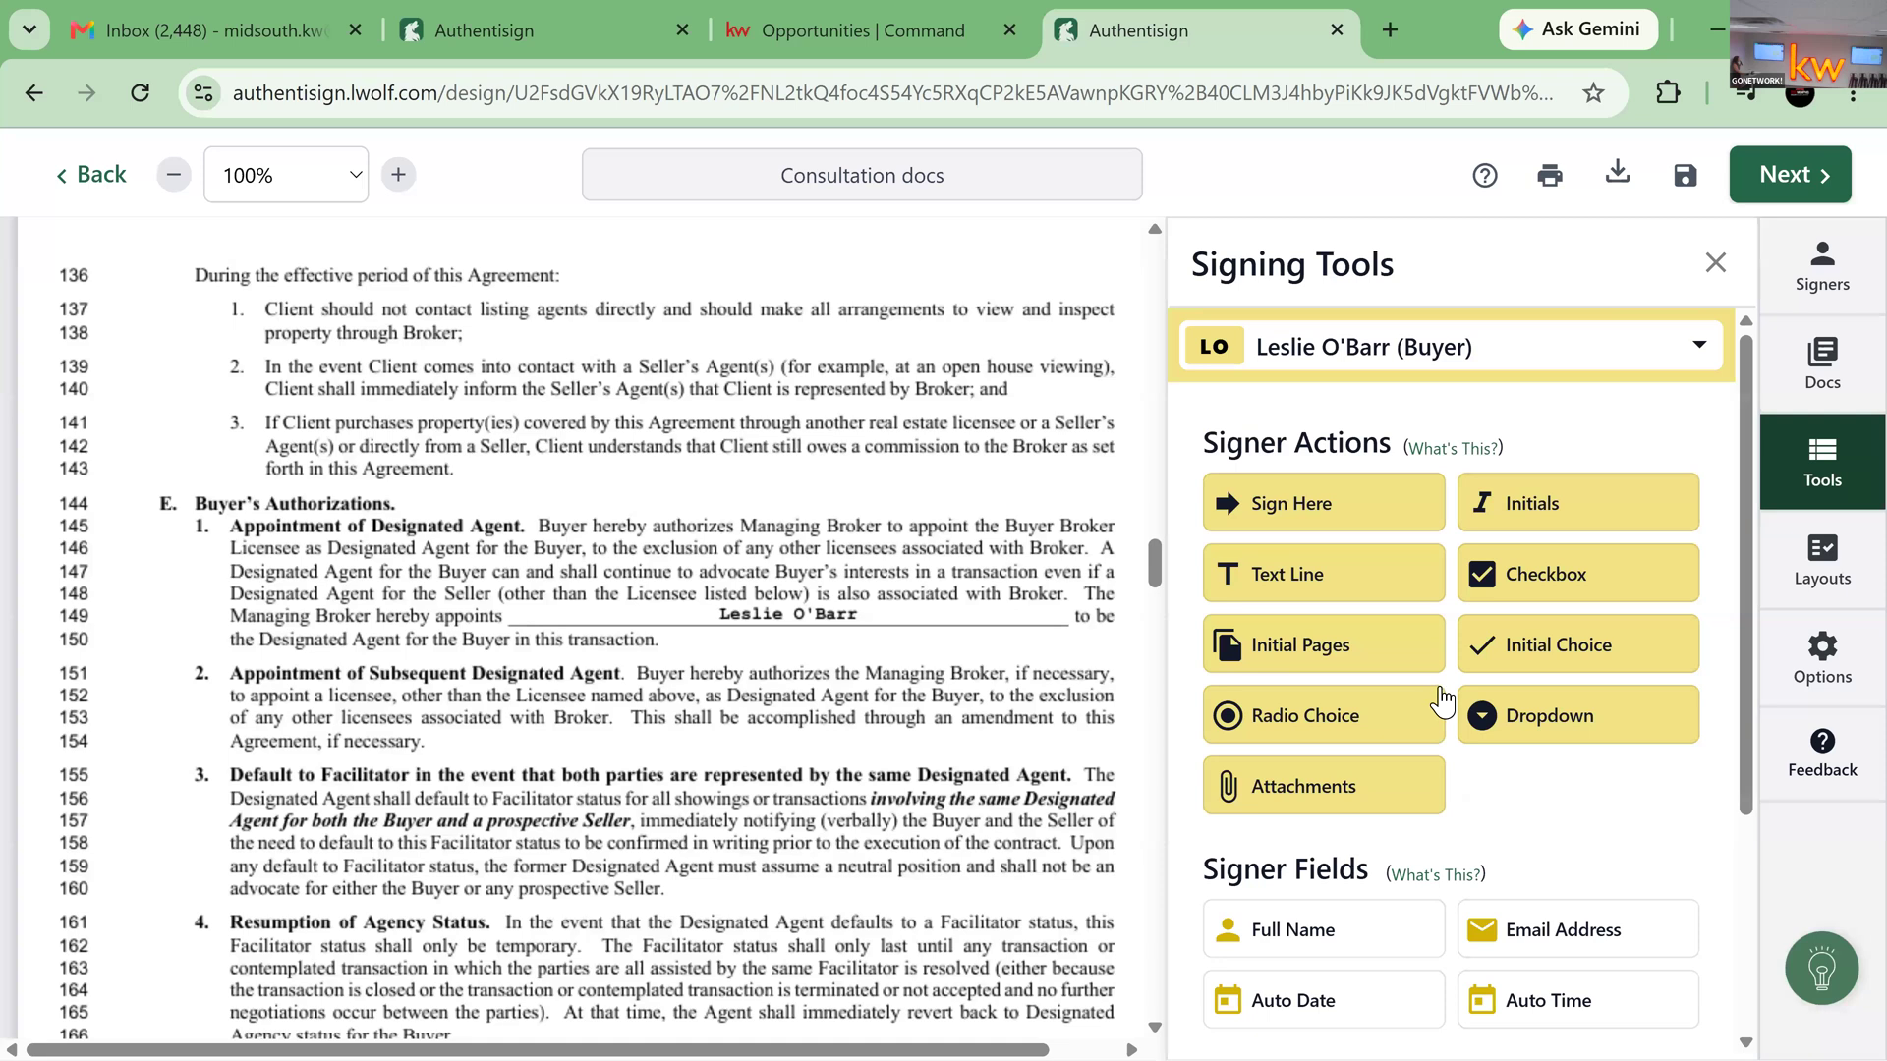
- Leave the signing editor choosing Don't Save to return to Signings
click(86, 177)
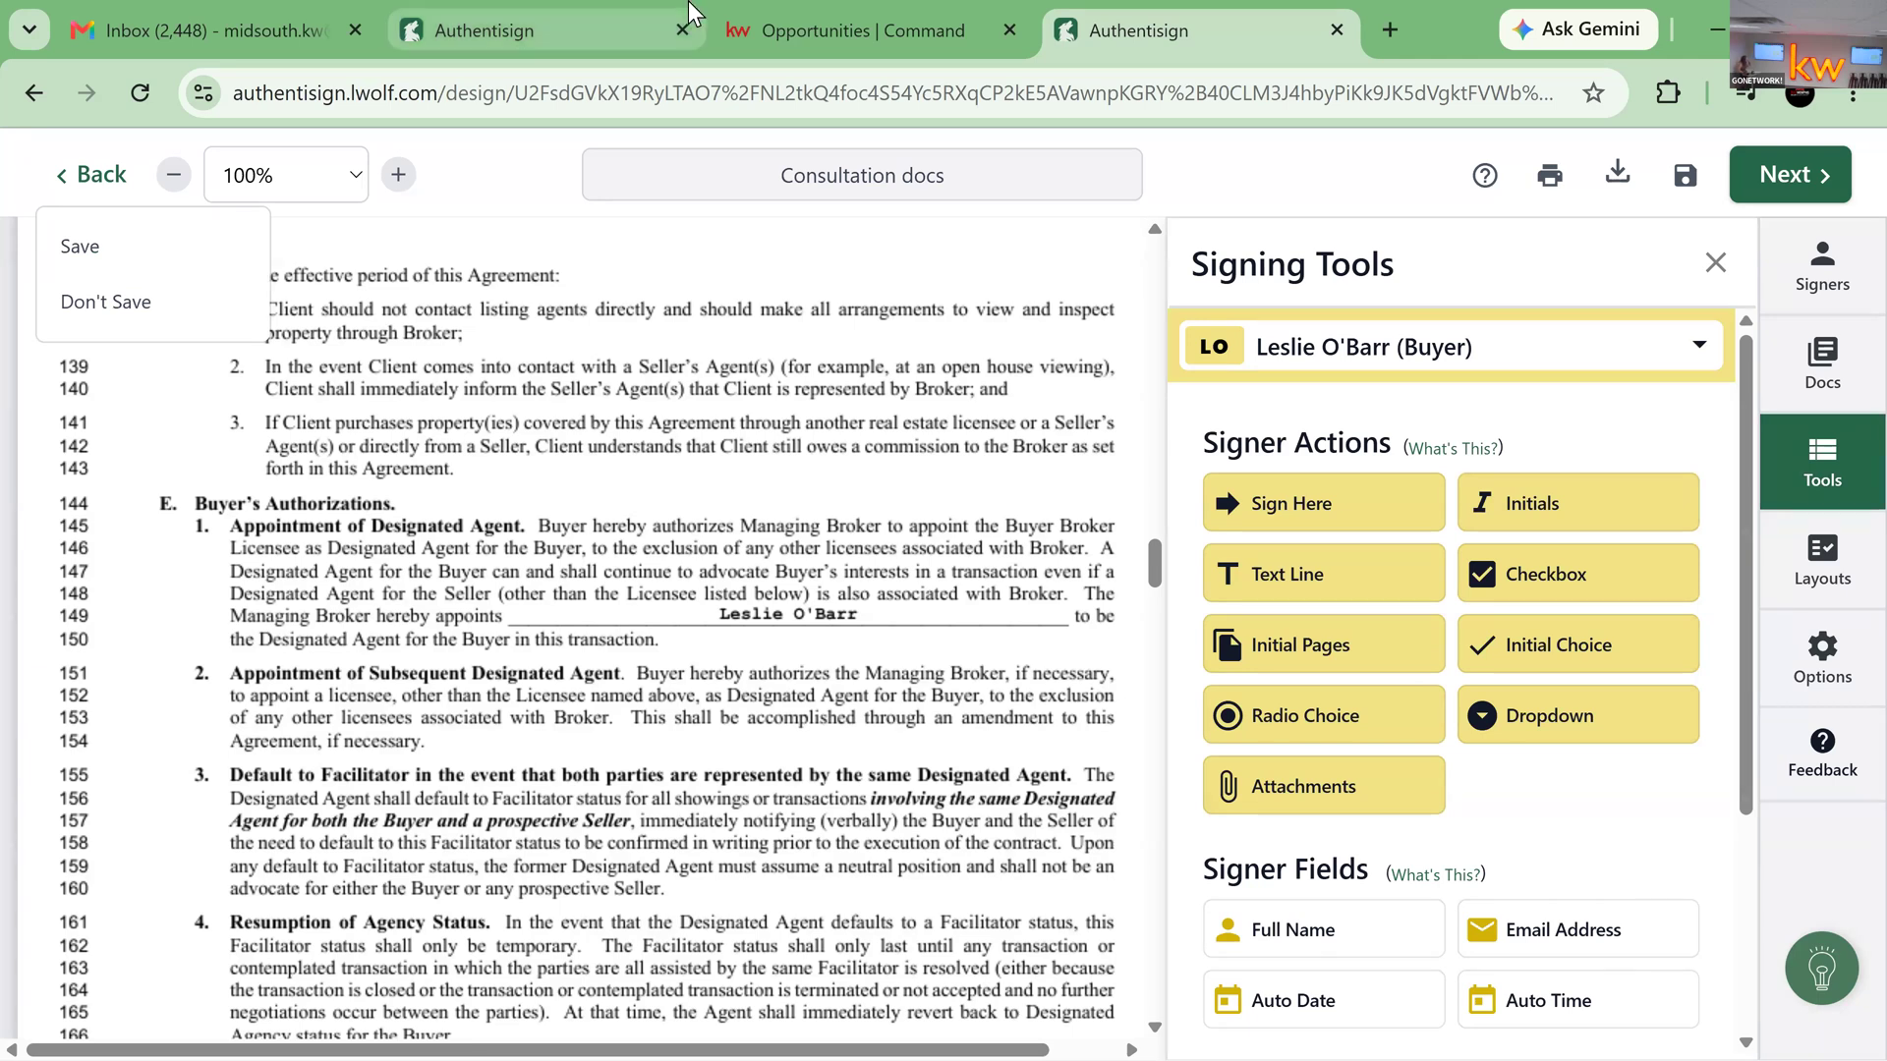
click(108, 183)
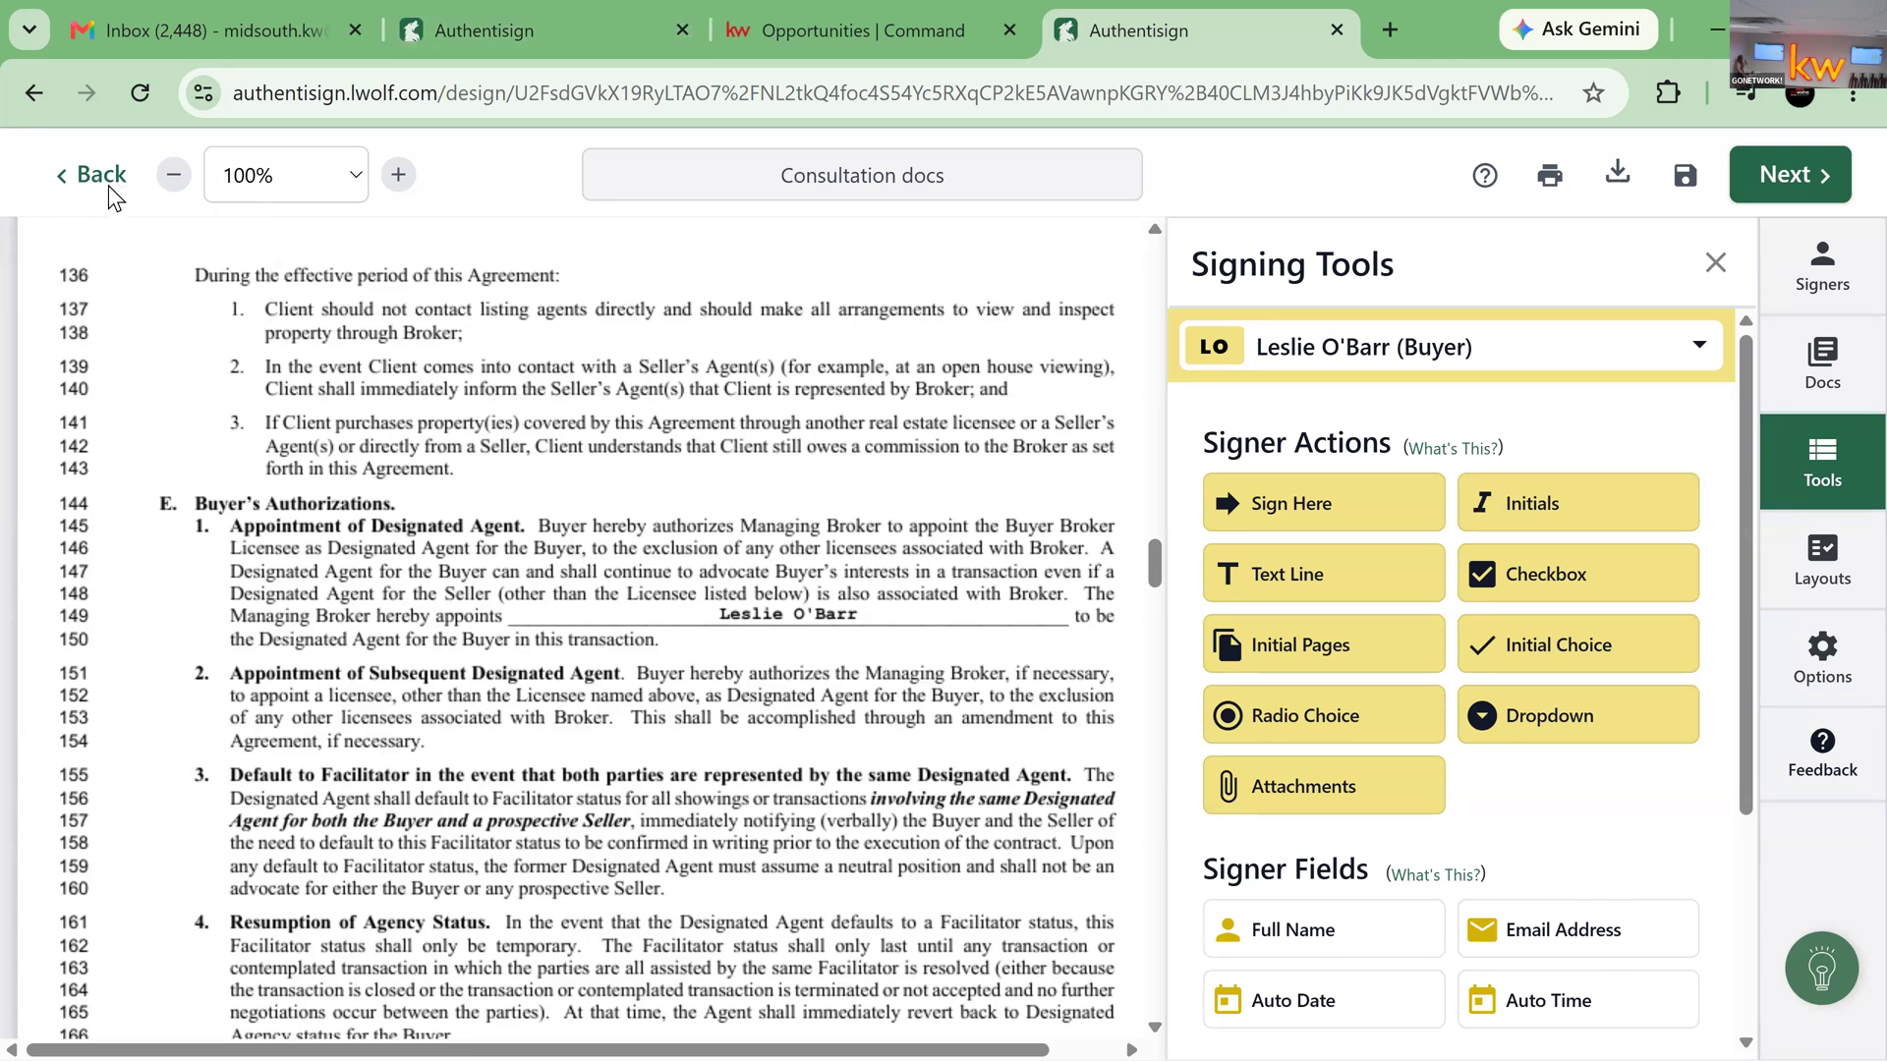
click(86, 192)
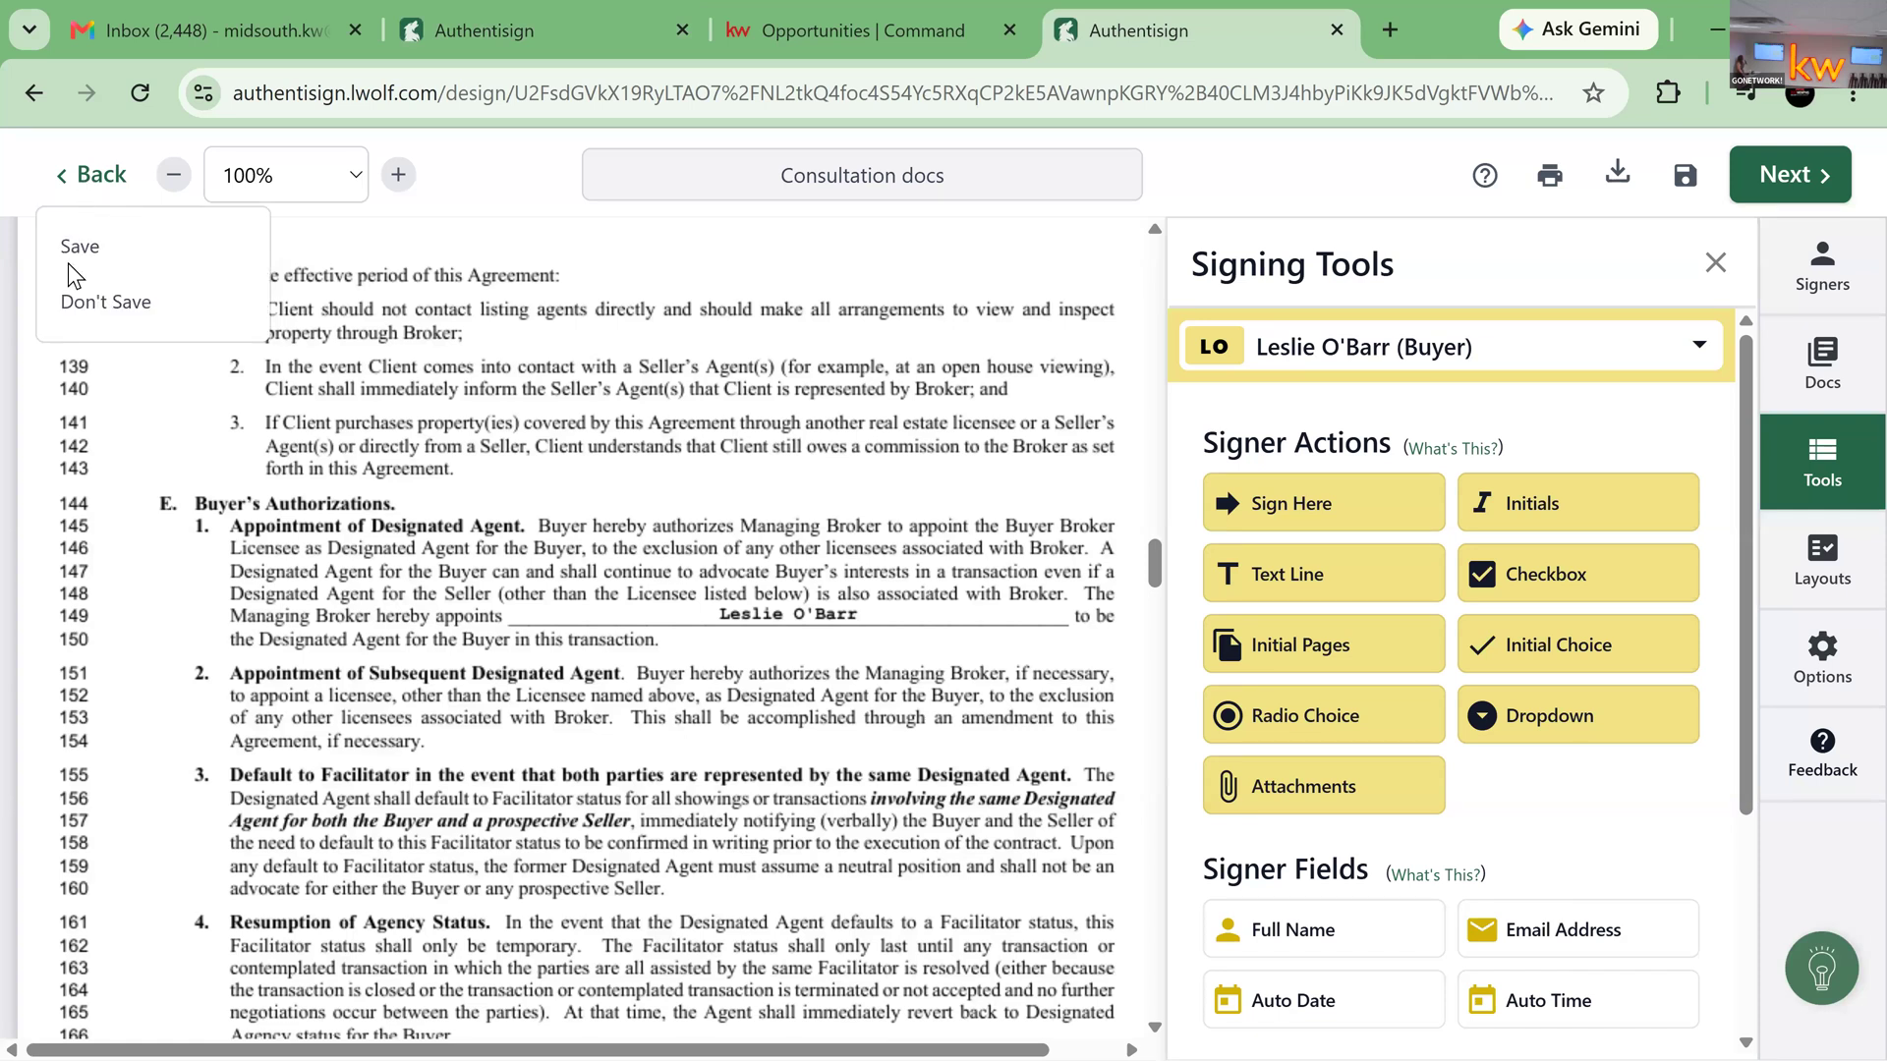
click(106, 301)
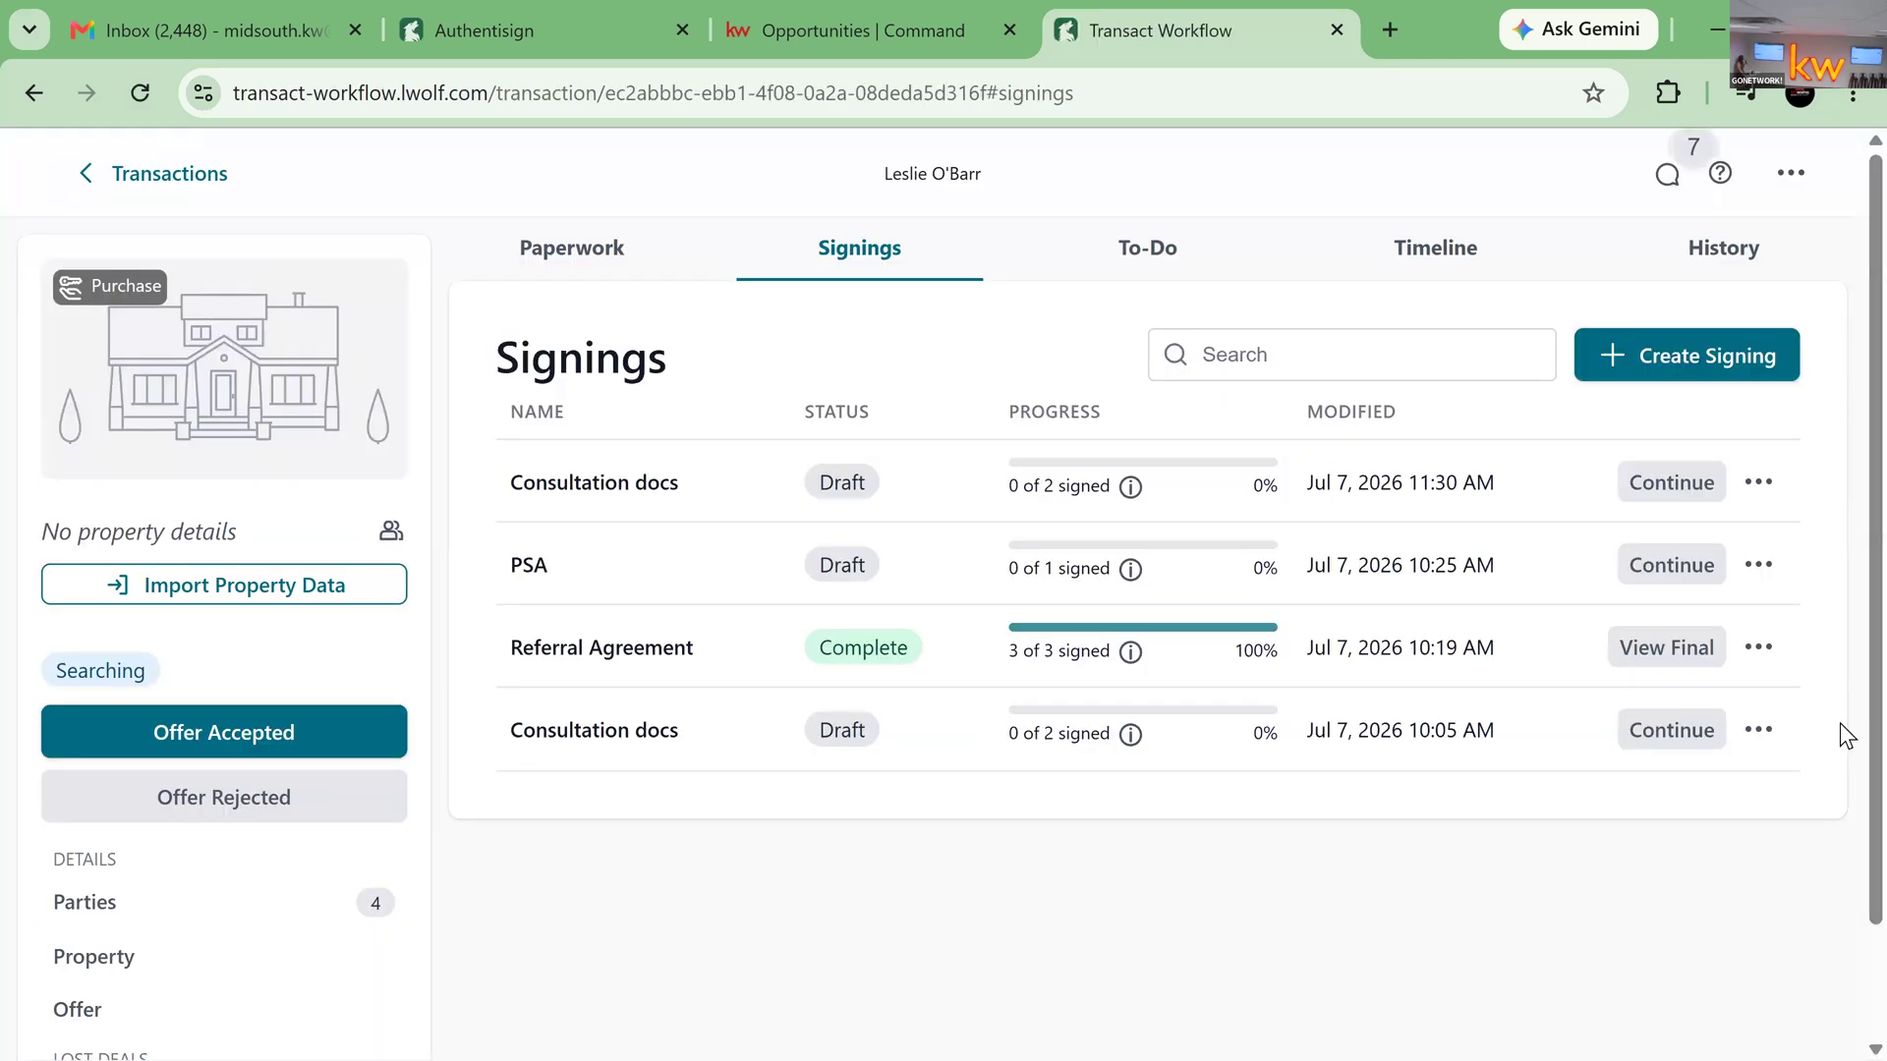
- Open the Referral Agreement signing's details and view its signed PDF, then close it
click(1759, 648)
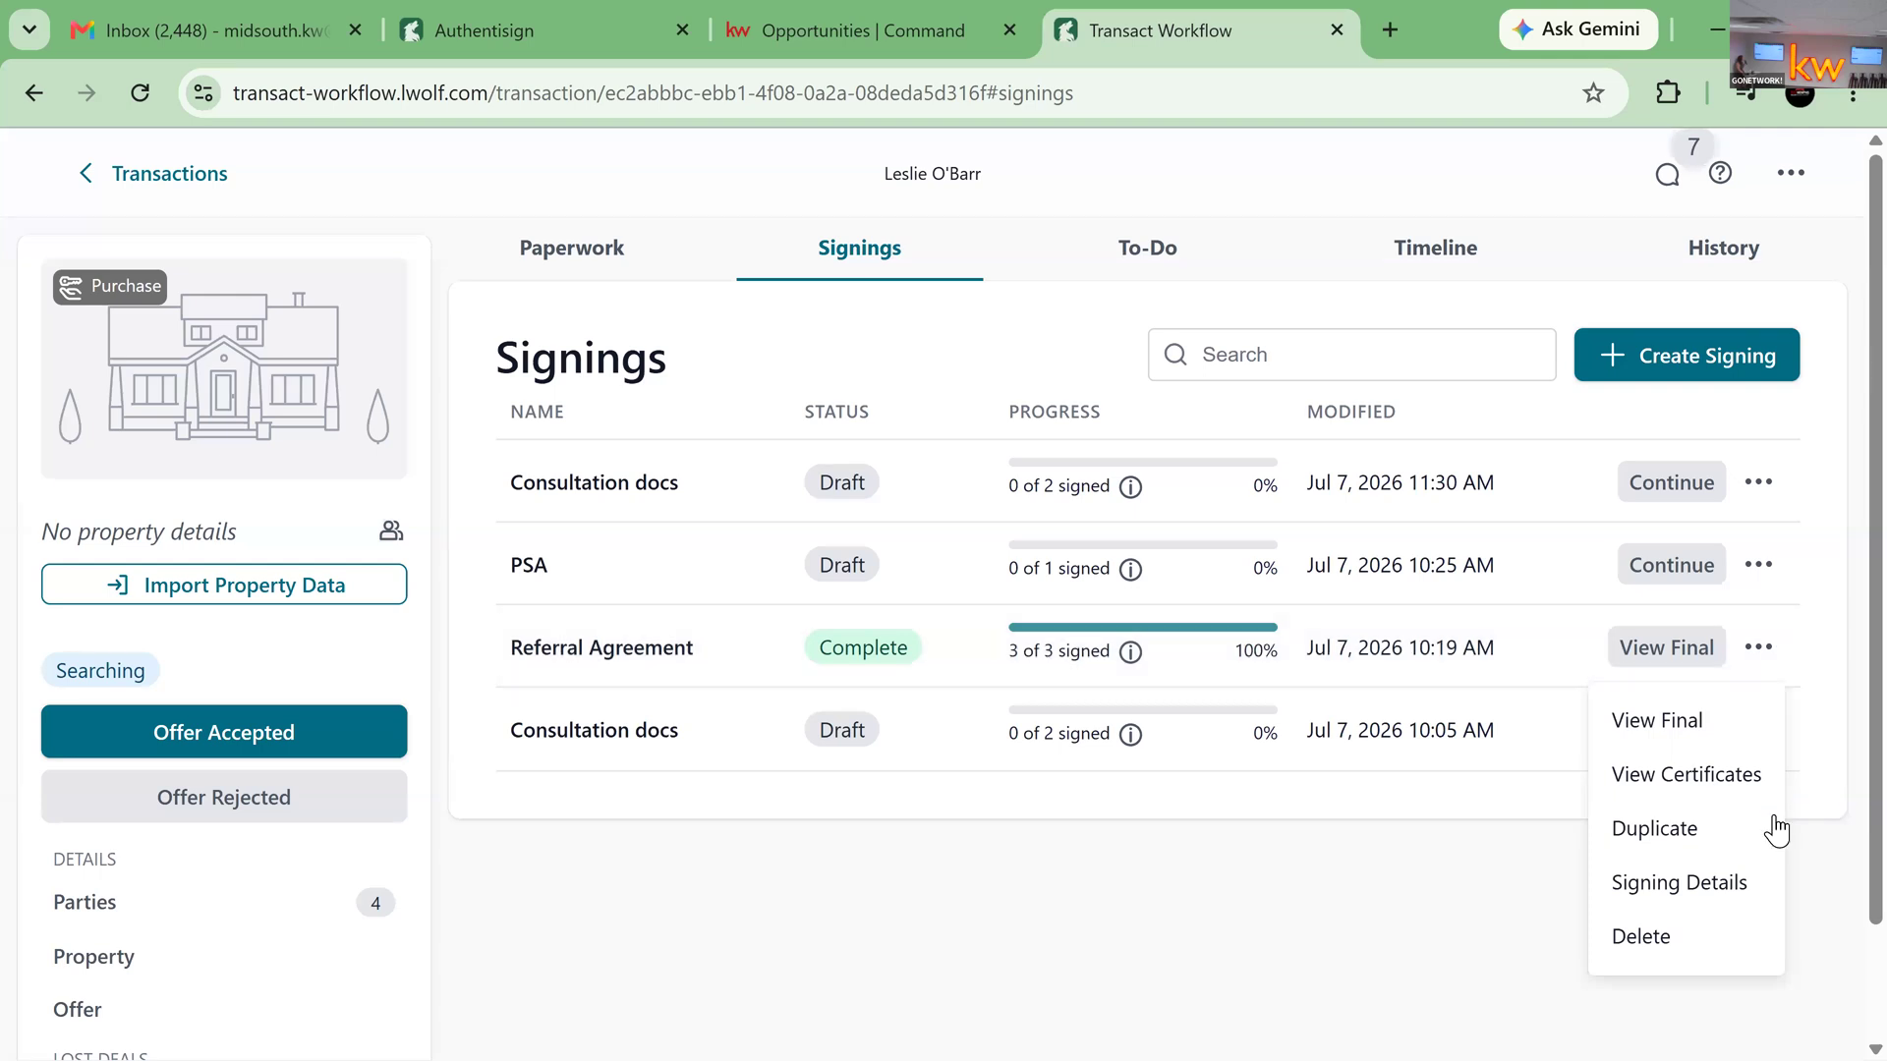
click(674, 645)
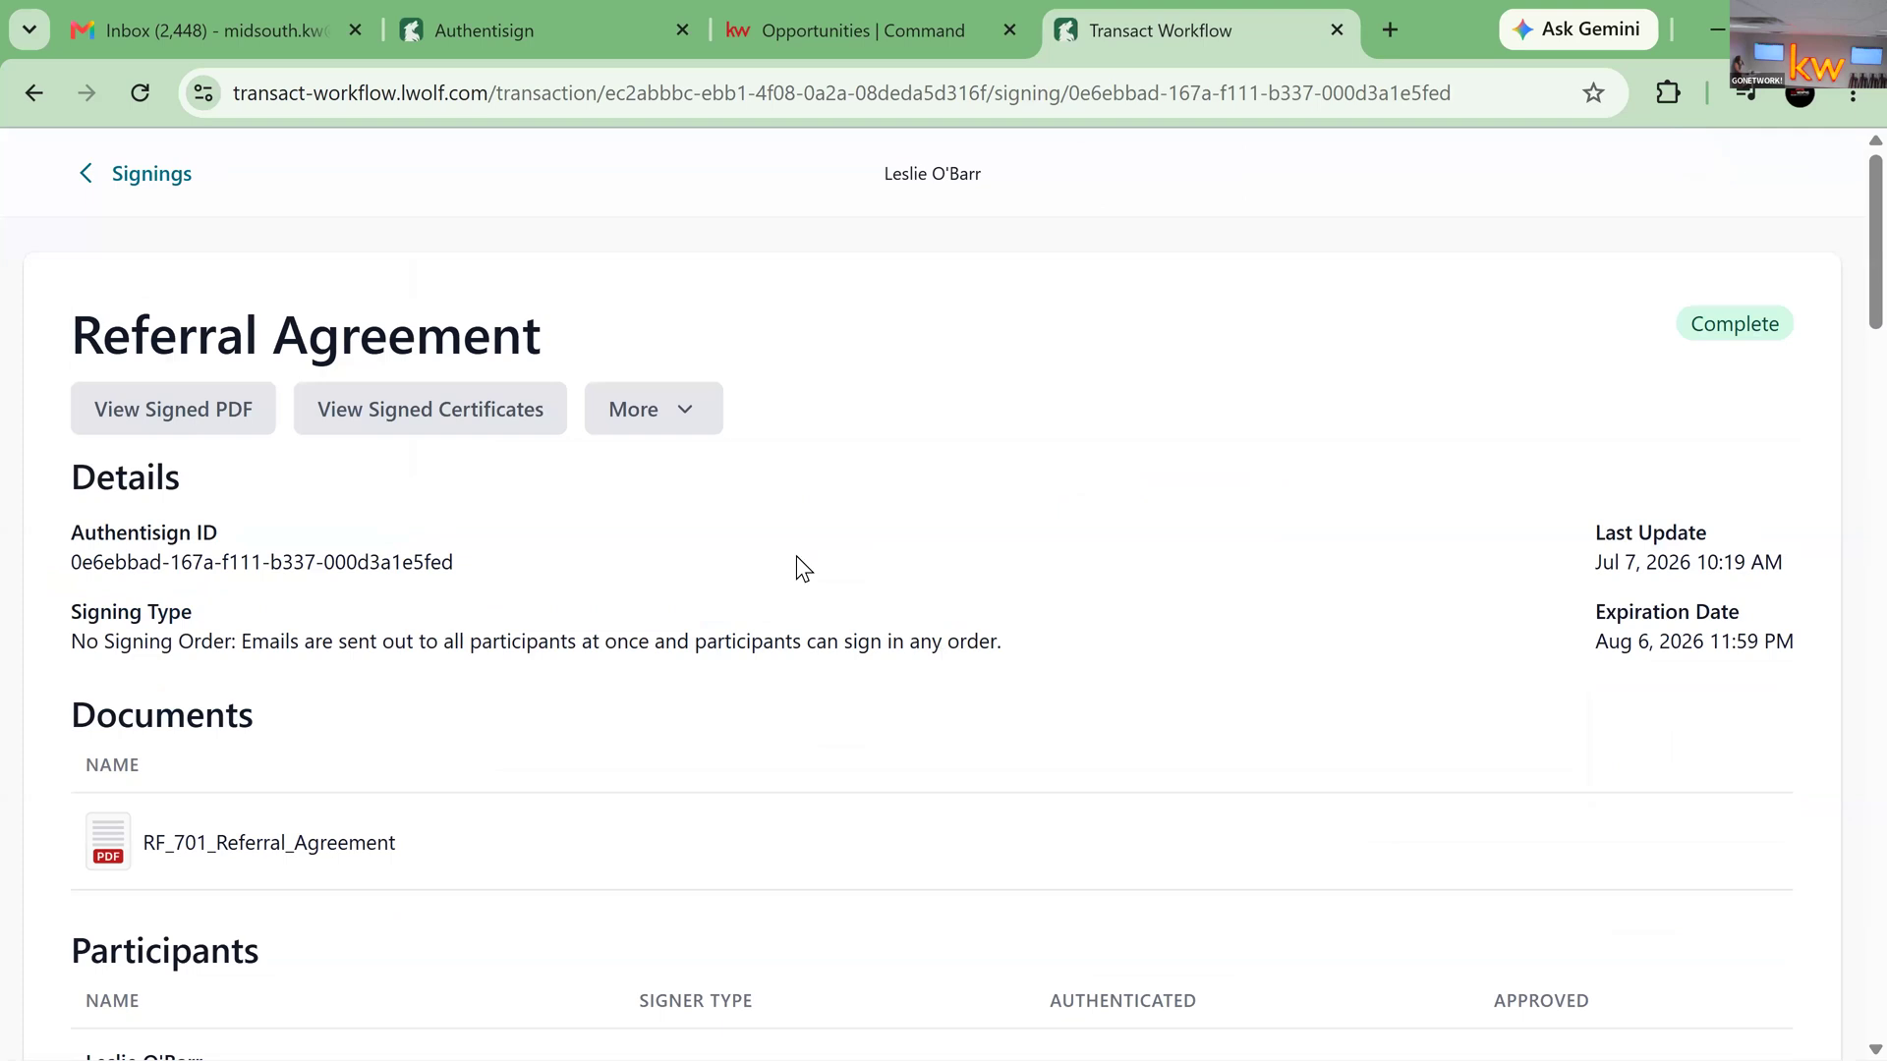
scroll(646, 589, down, 4)
scroll(623, 580, up, 4)
click(131, 425)
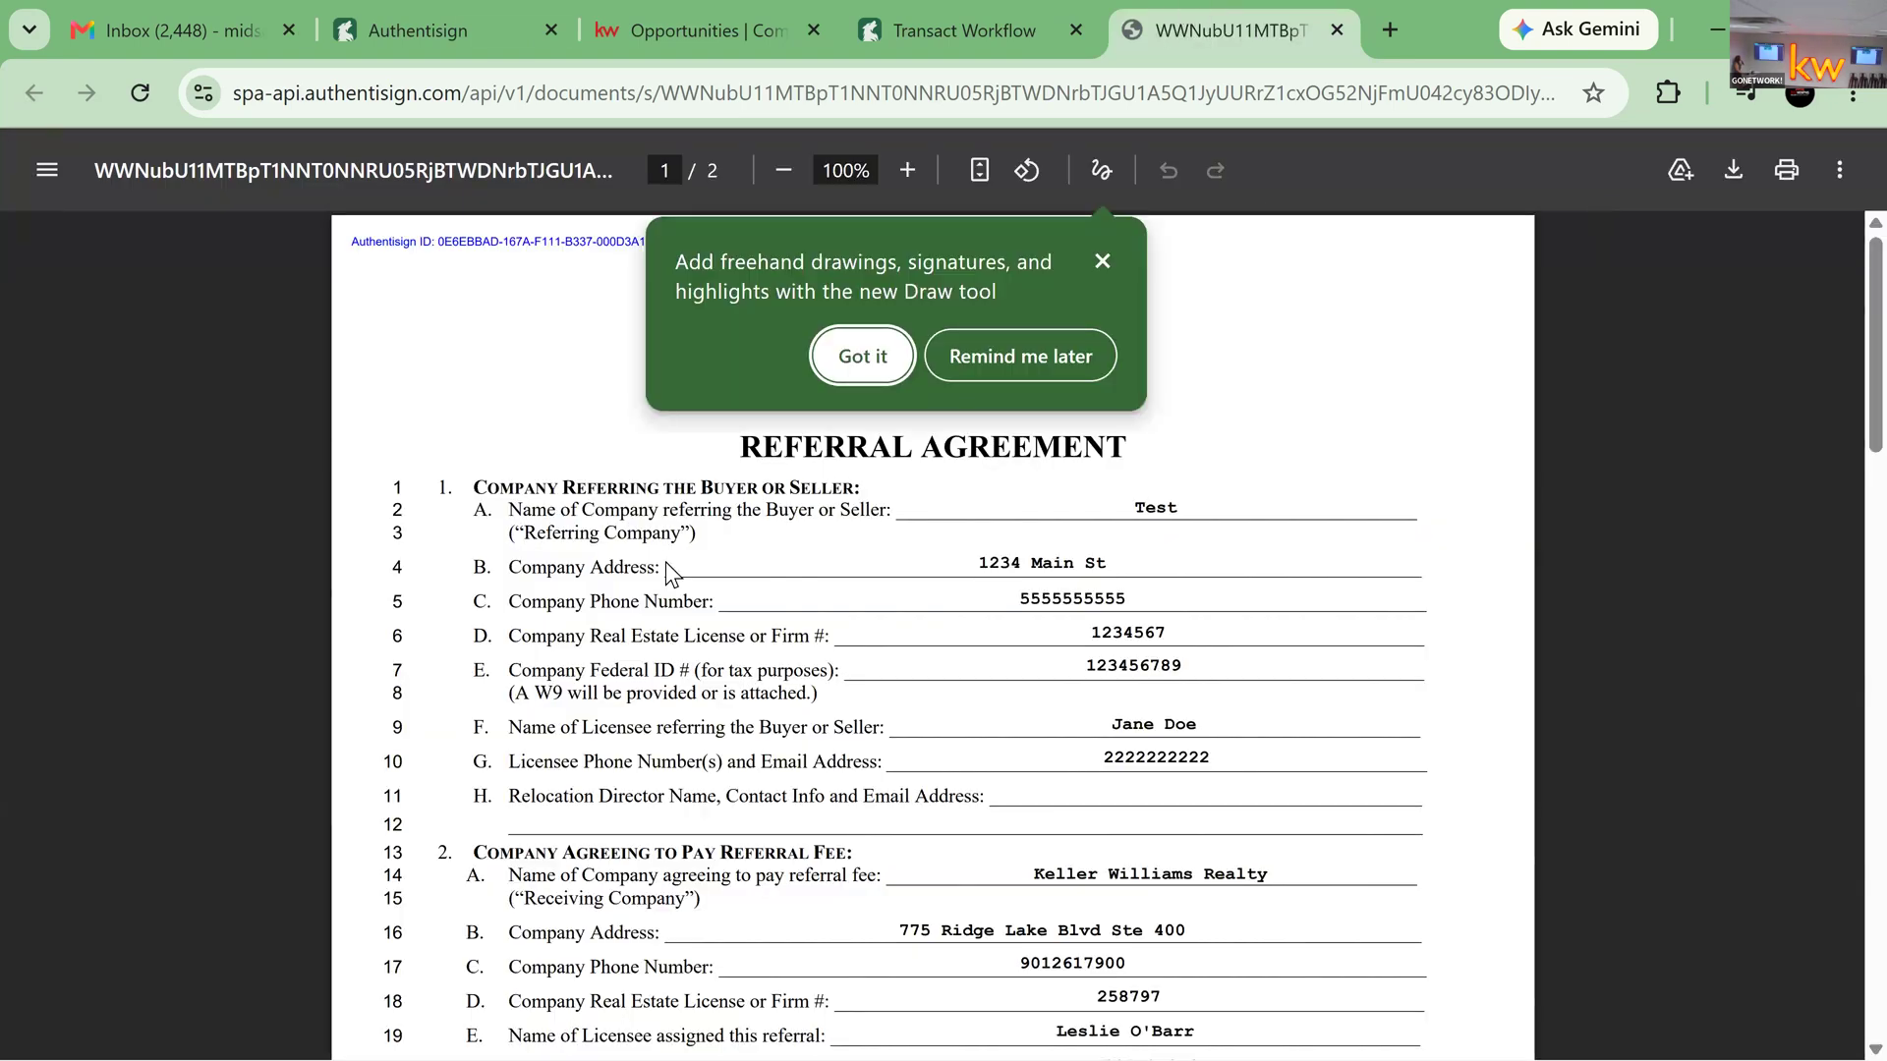
click(1337, 30)
- Return to the Signings list and switch to the transaction's Paperwork page
click(92, 171)
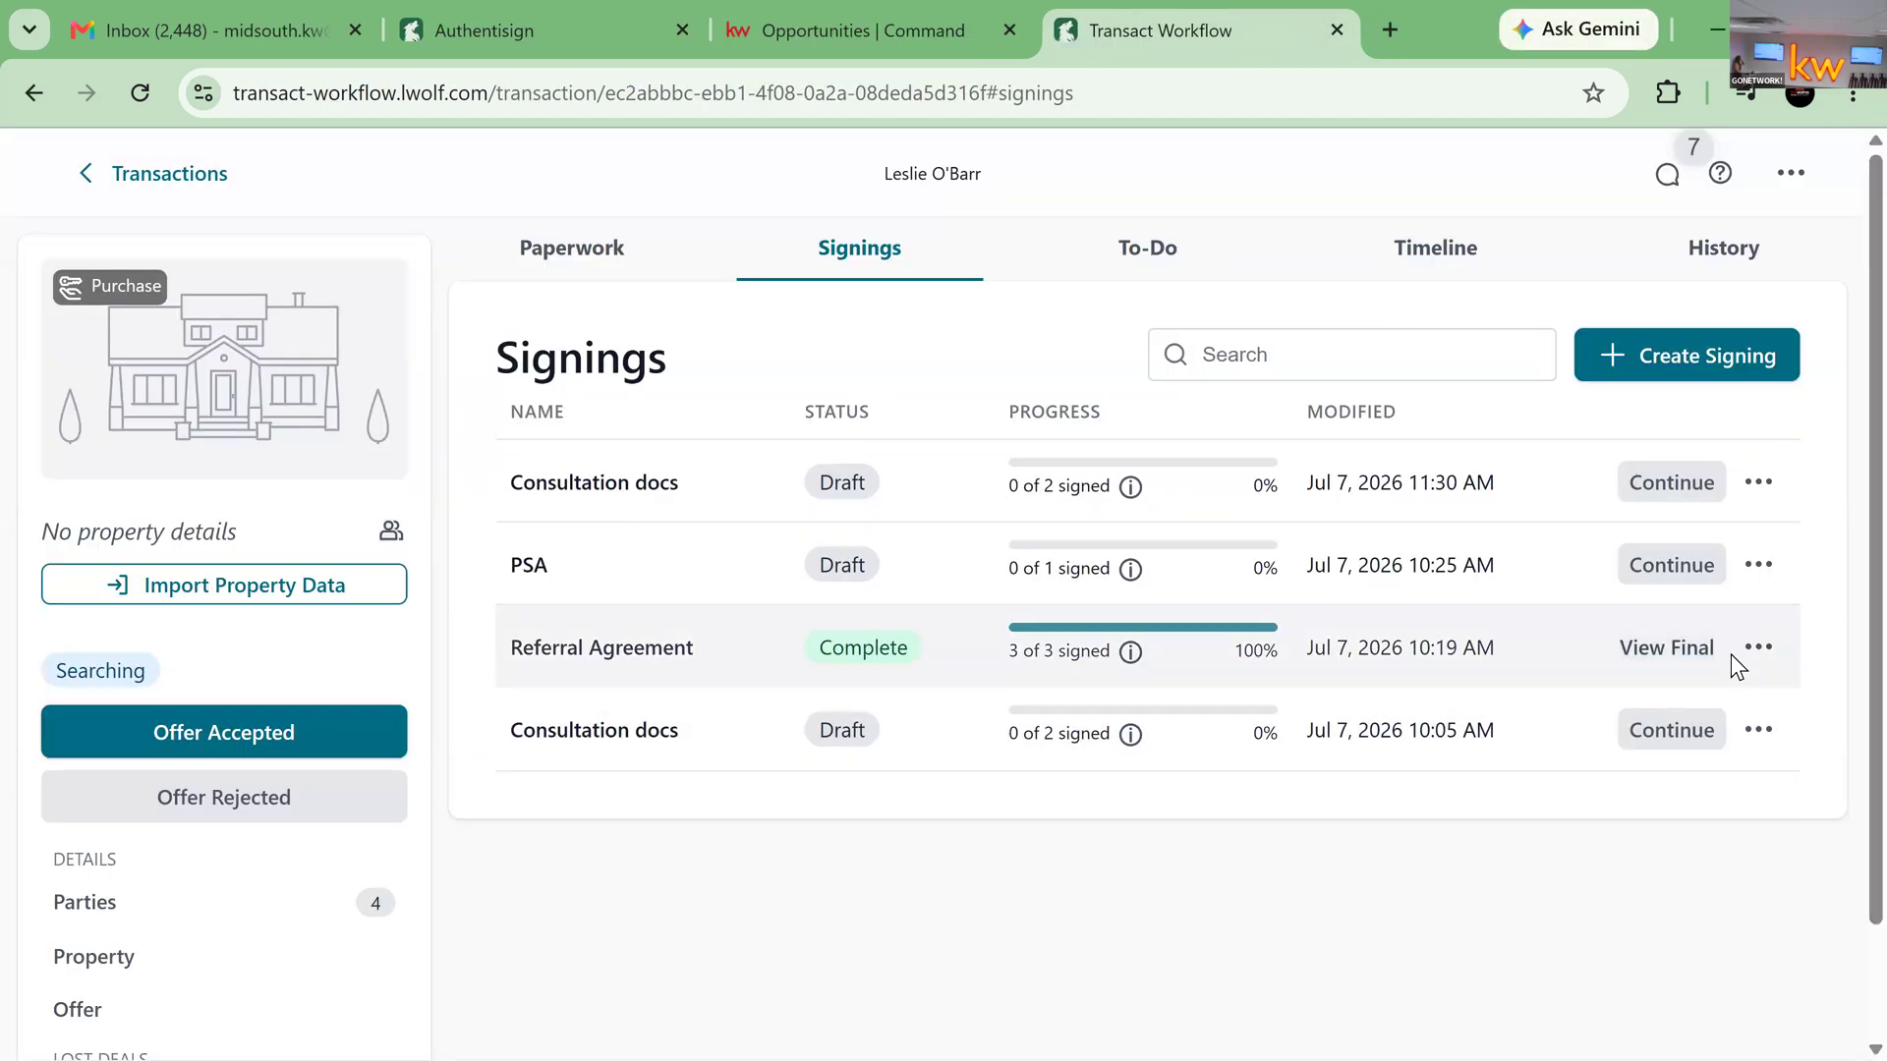
click(1755, 648)
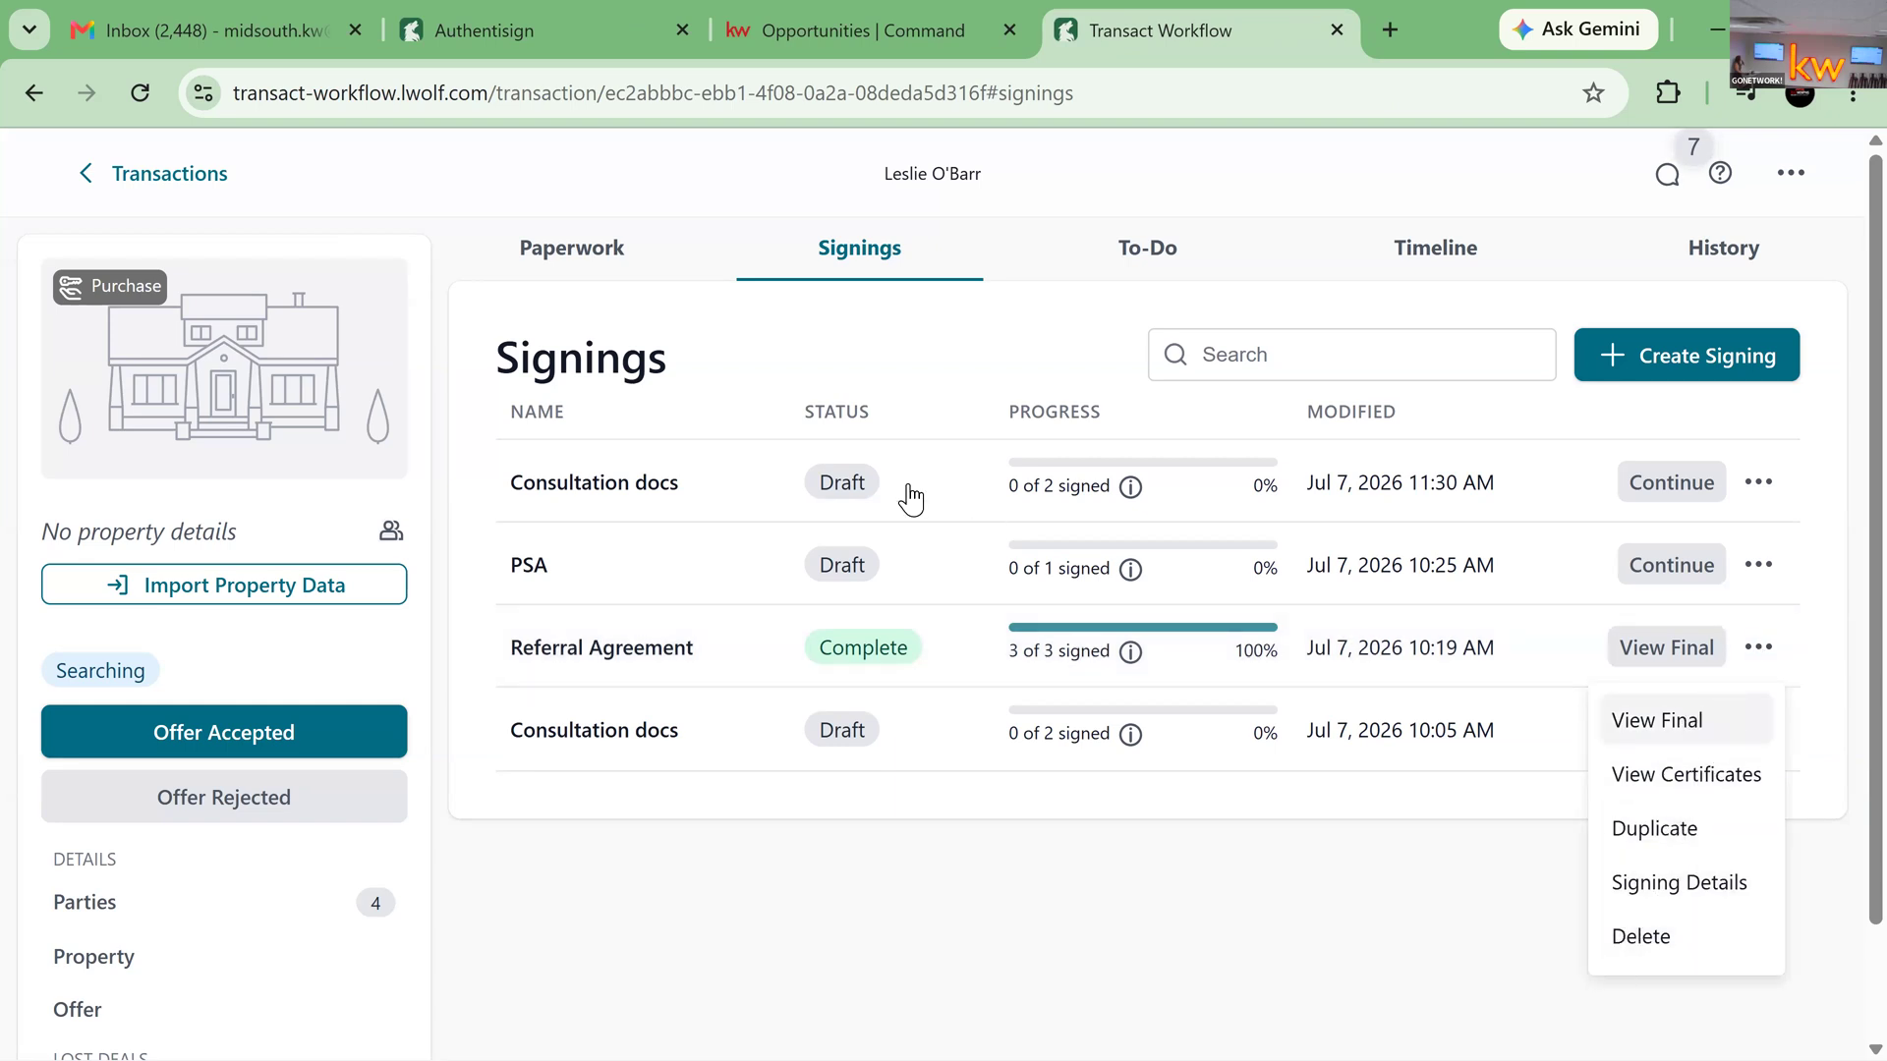
click(611, 250)
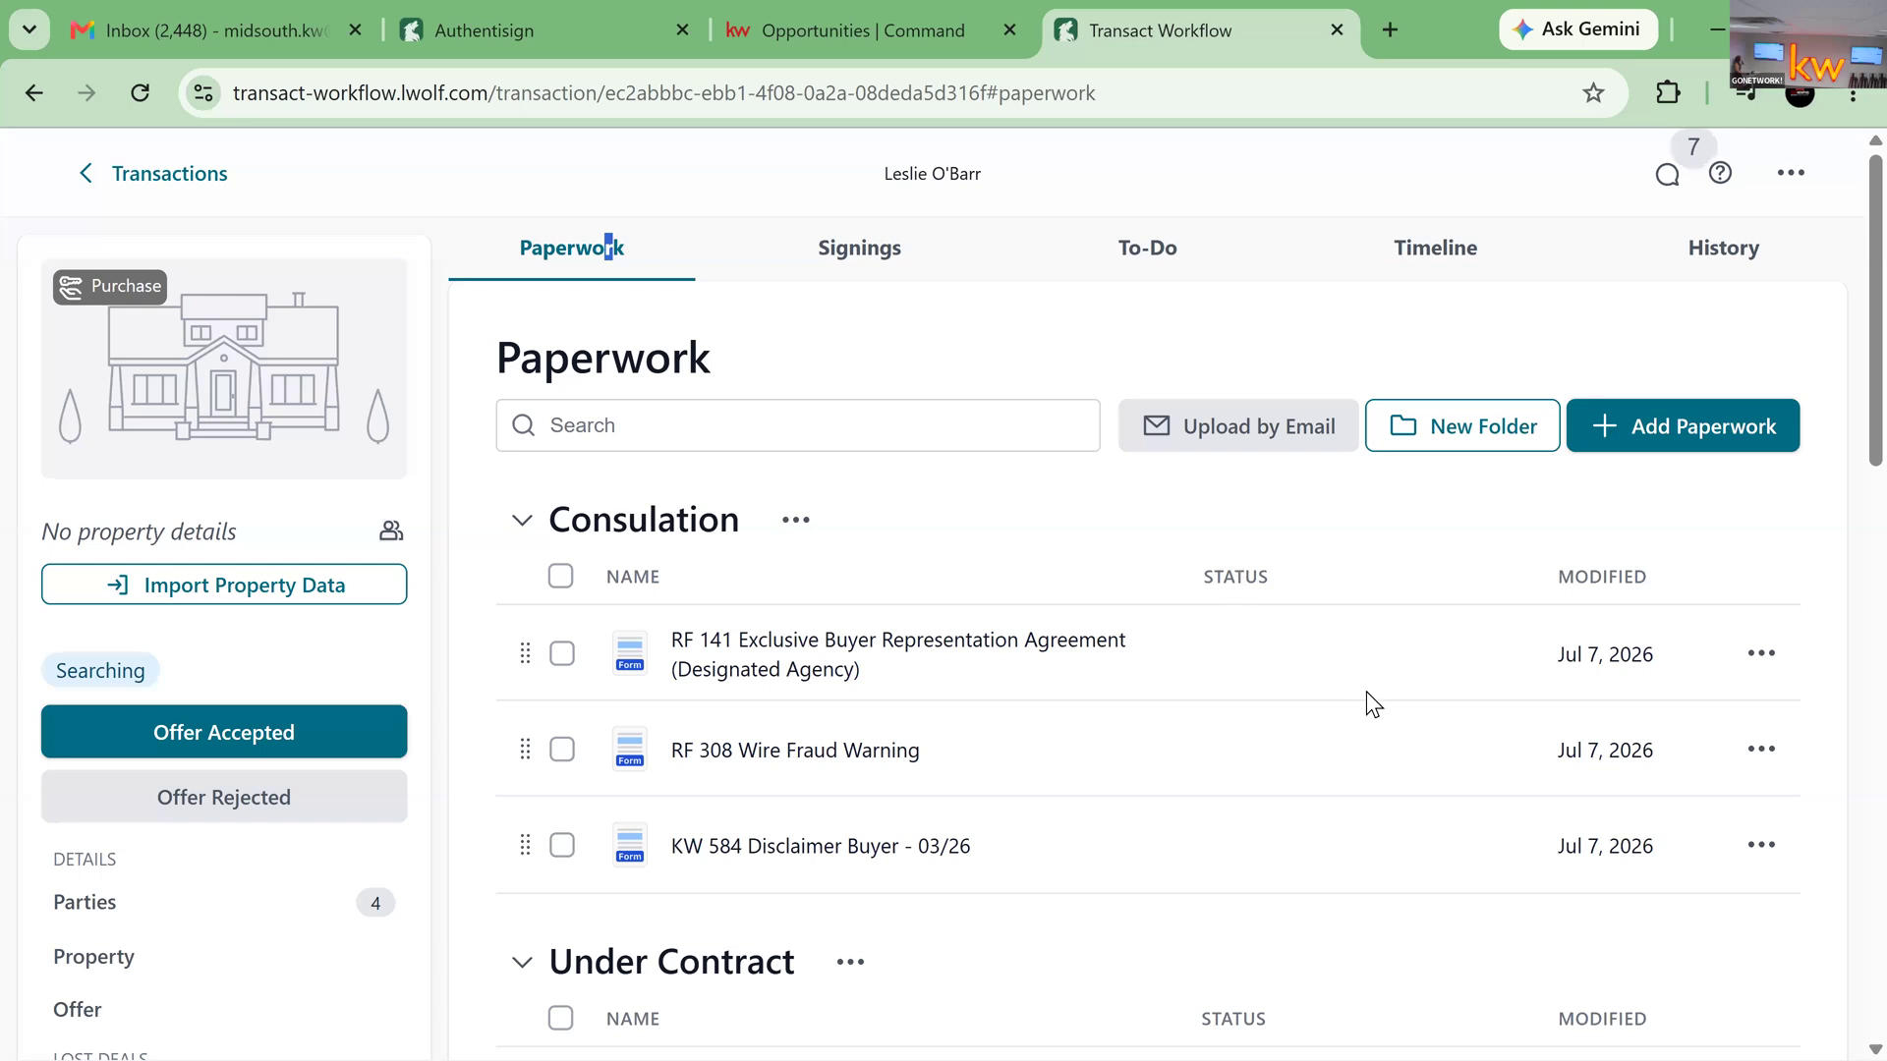
- Open RF_701_Referral_Agreement.pdf in Split and Rotate from its actions menu
scroll(1366, 691, down, 3)
scroll(1498, 693, down, 12)
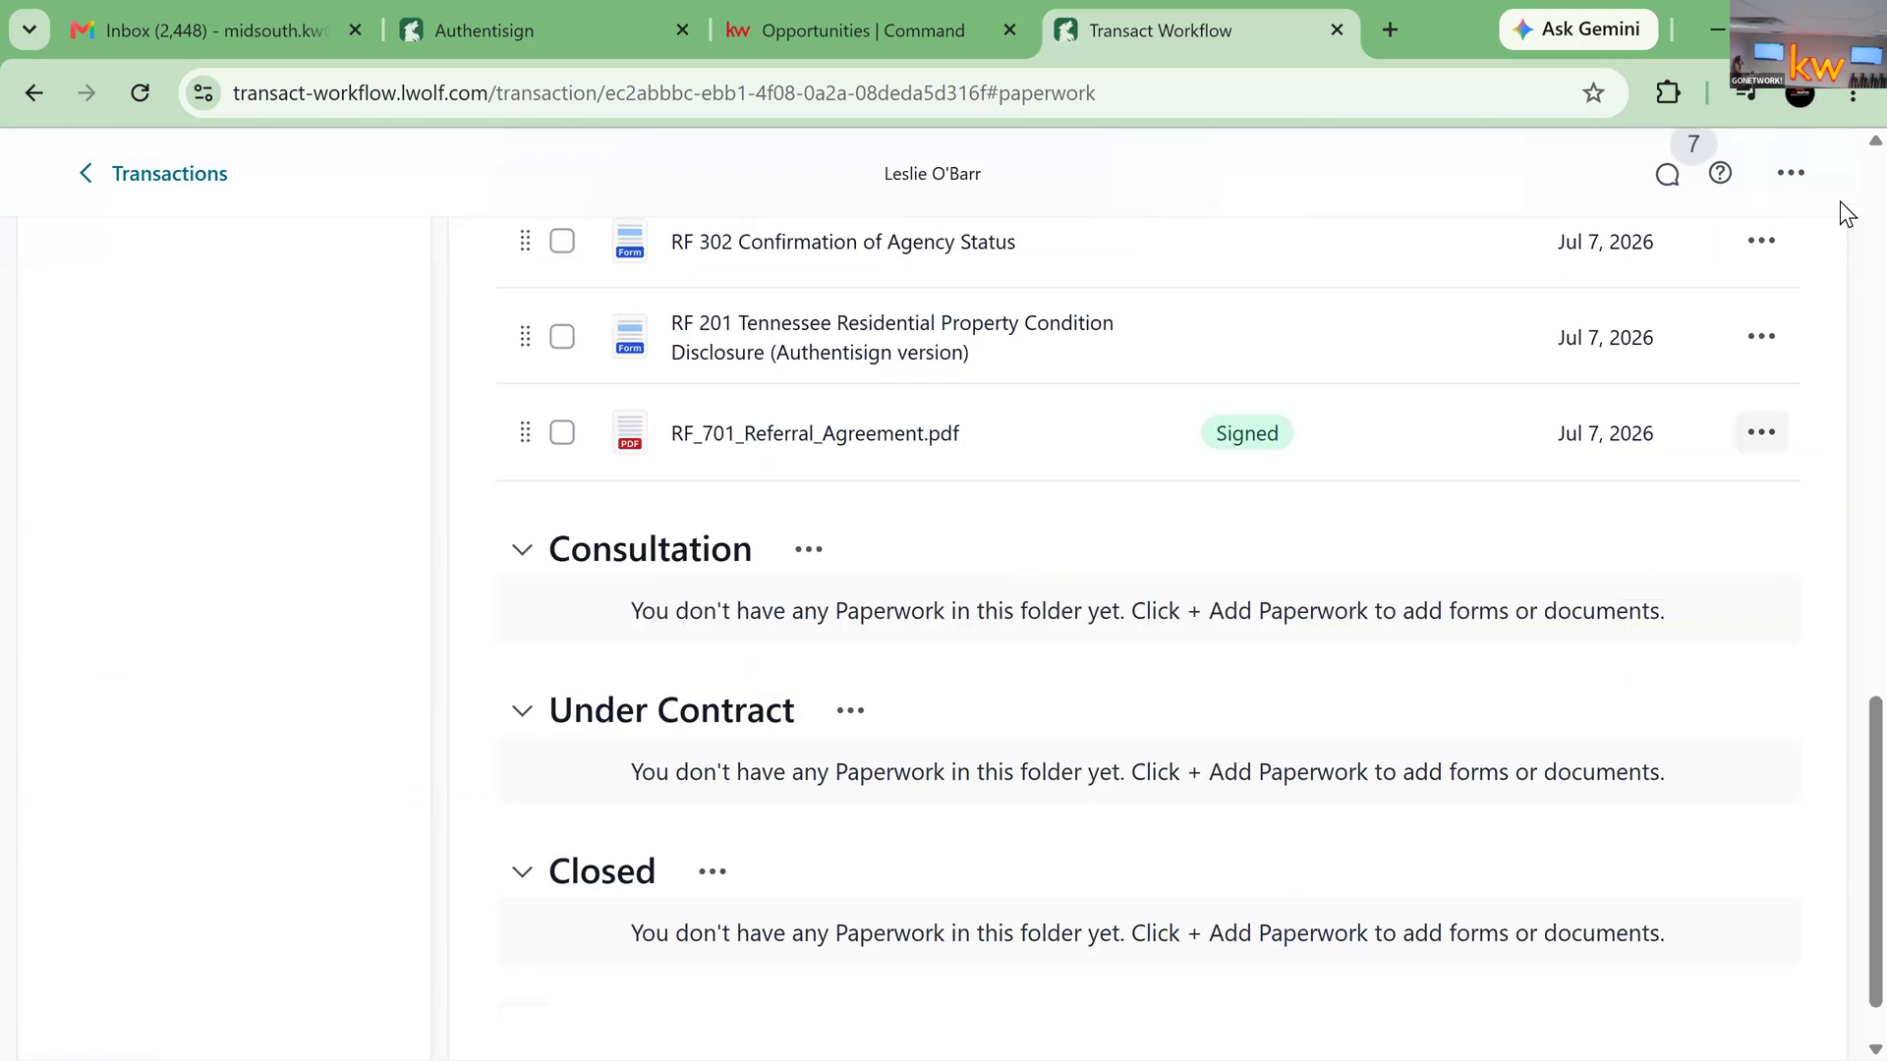
click(1764, 433)
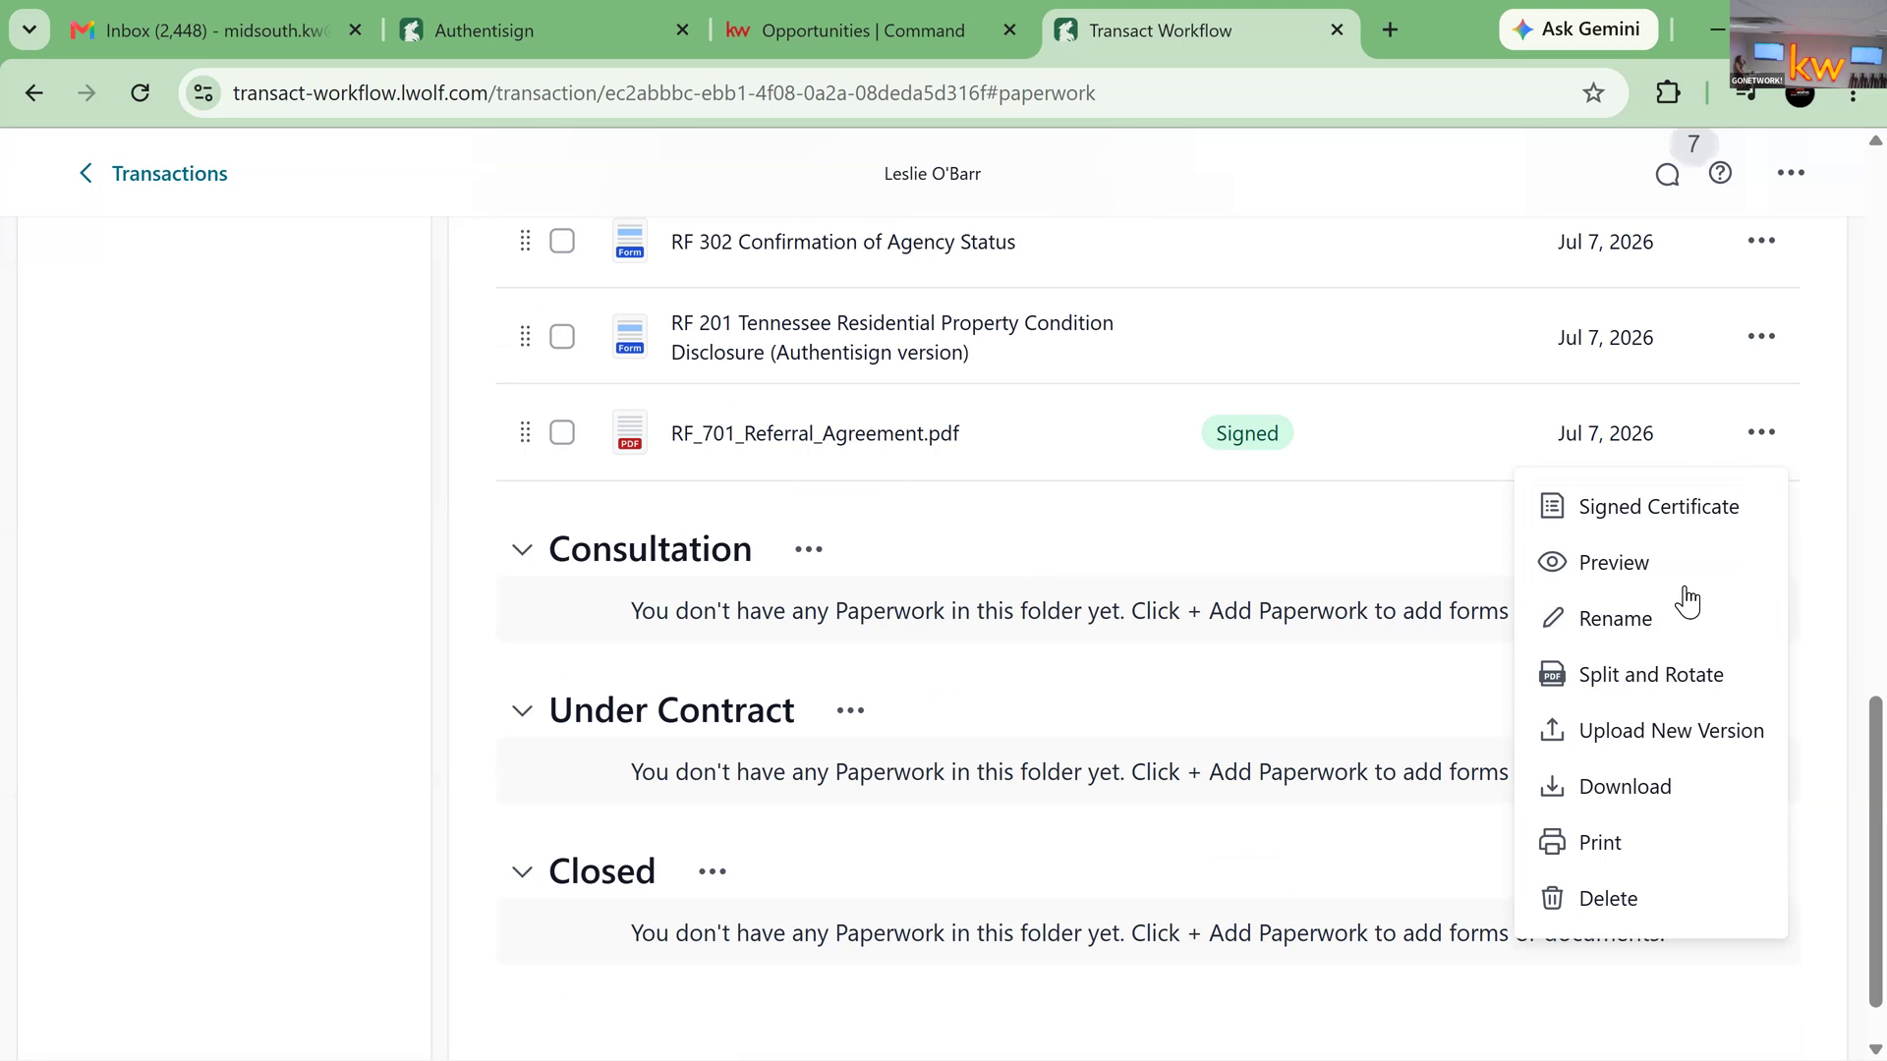
click(1626, 691)
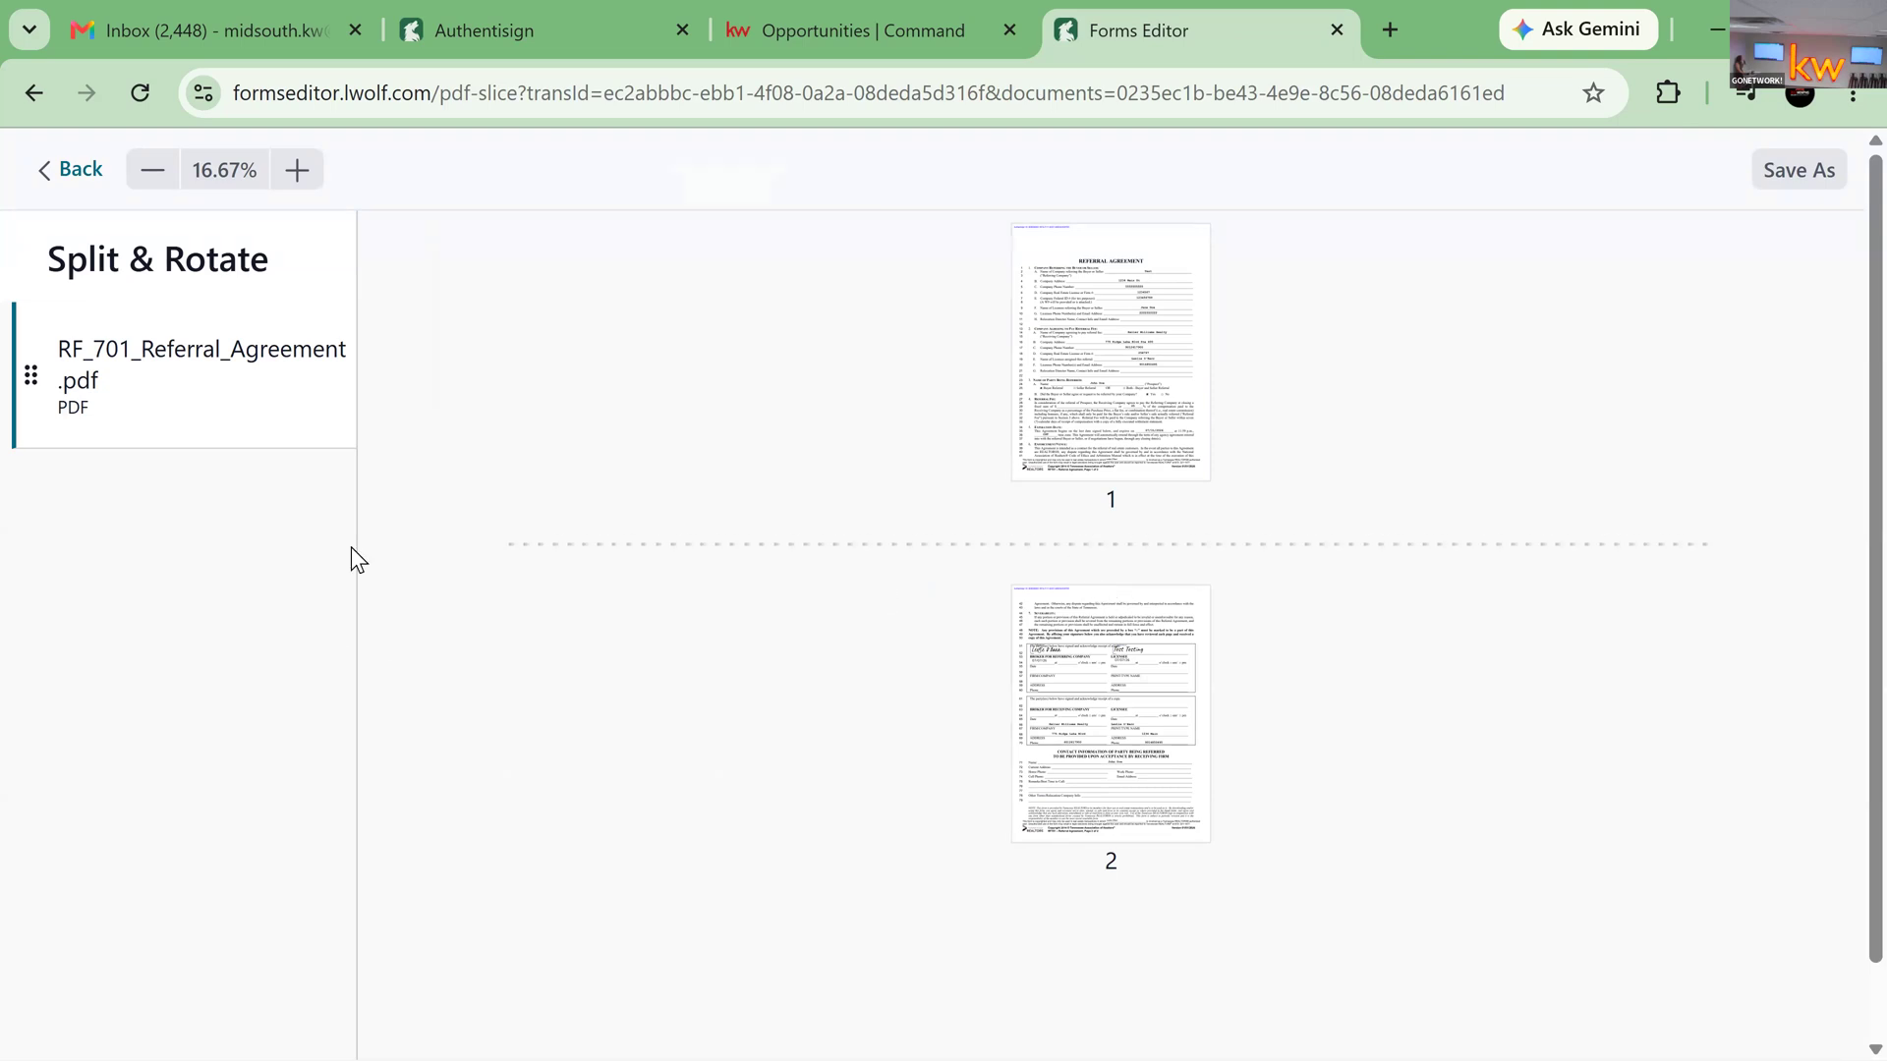
- Mark a split between pages 1 and 2 of the referral agreement
click(547, 546)
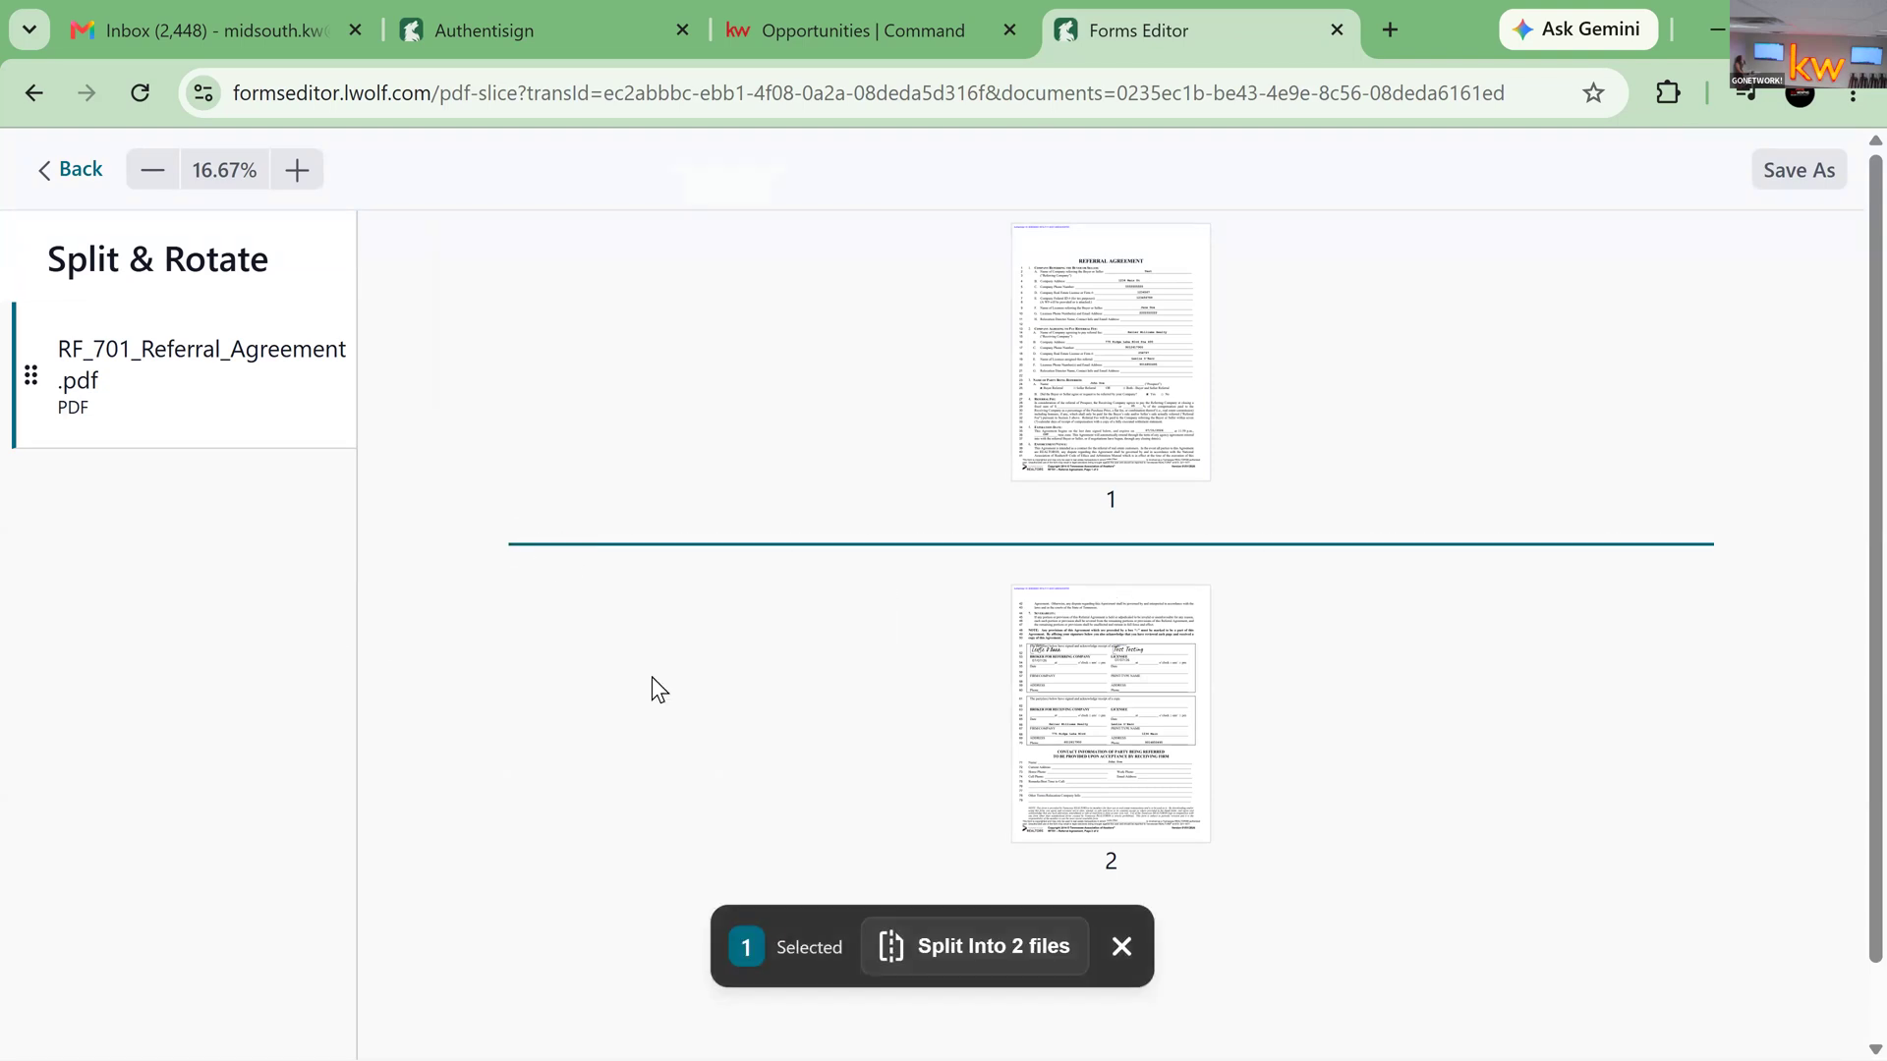
scroll(1360, 580, down, 1)
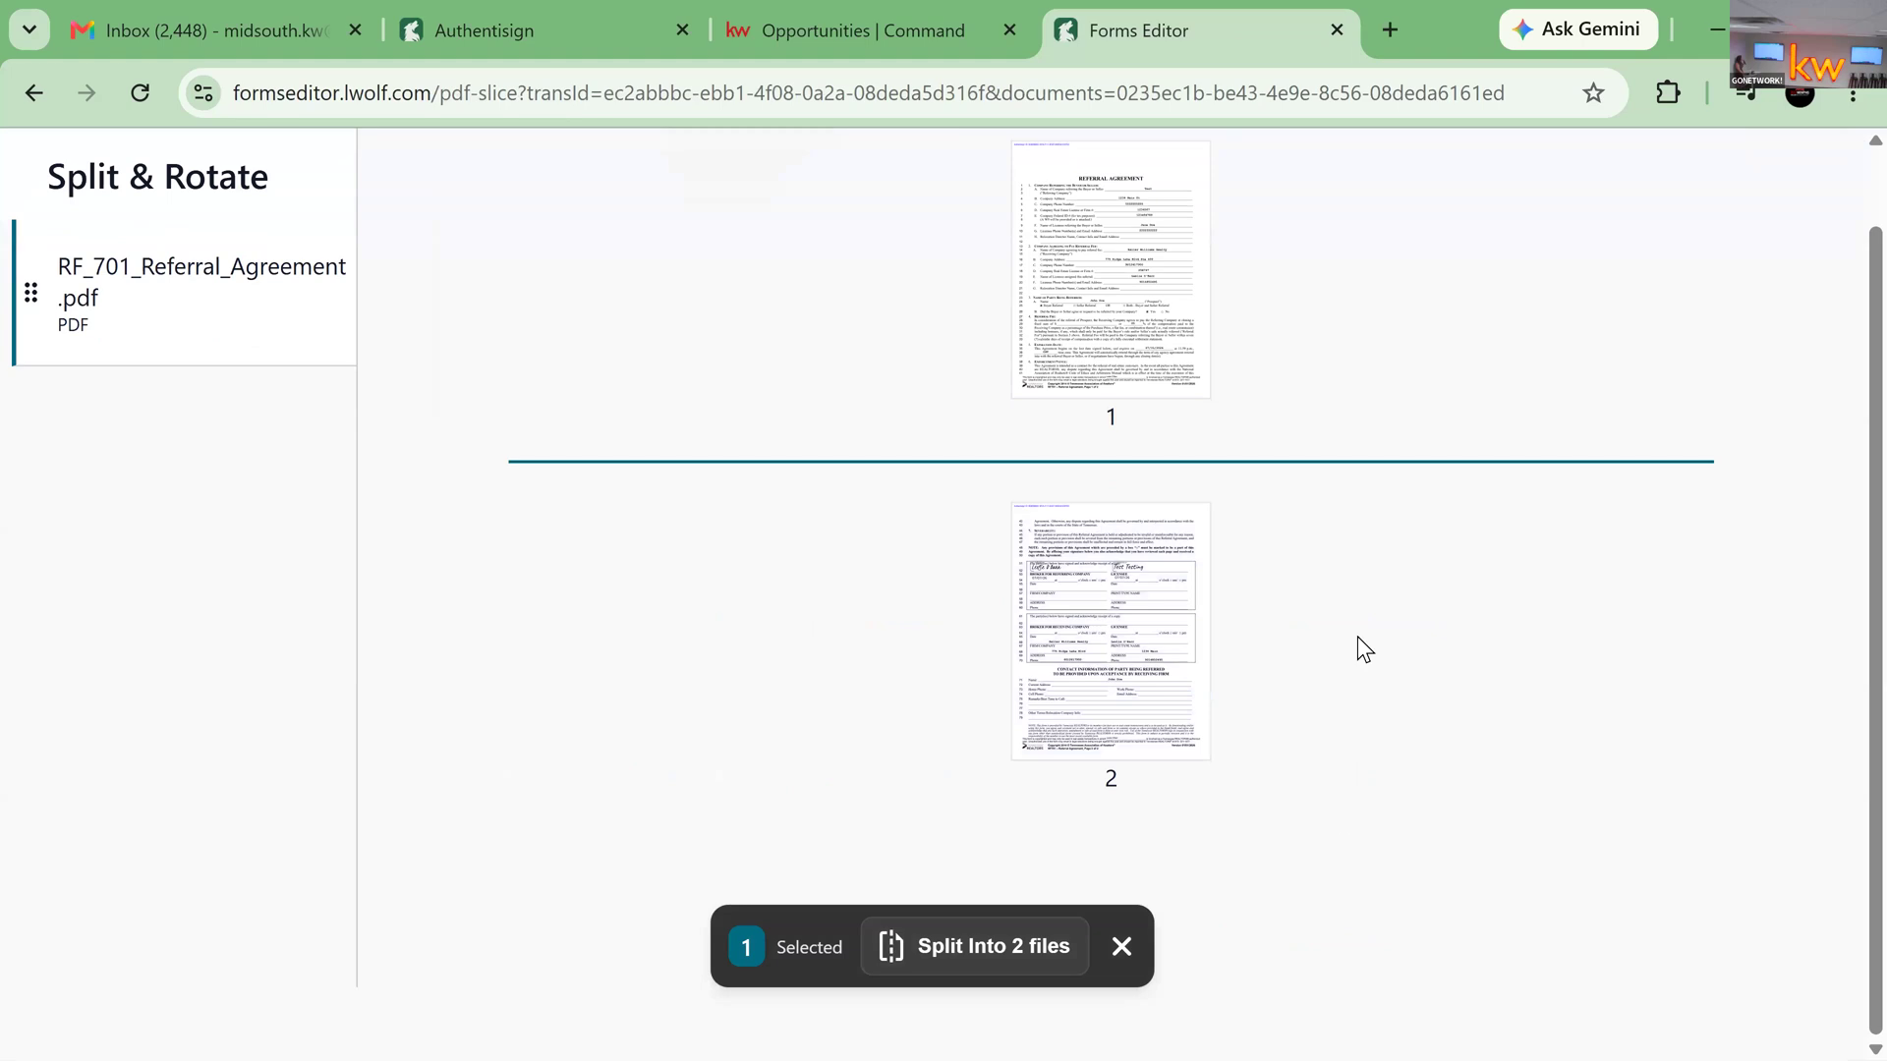
scroll(1307, 918, up, 1)
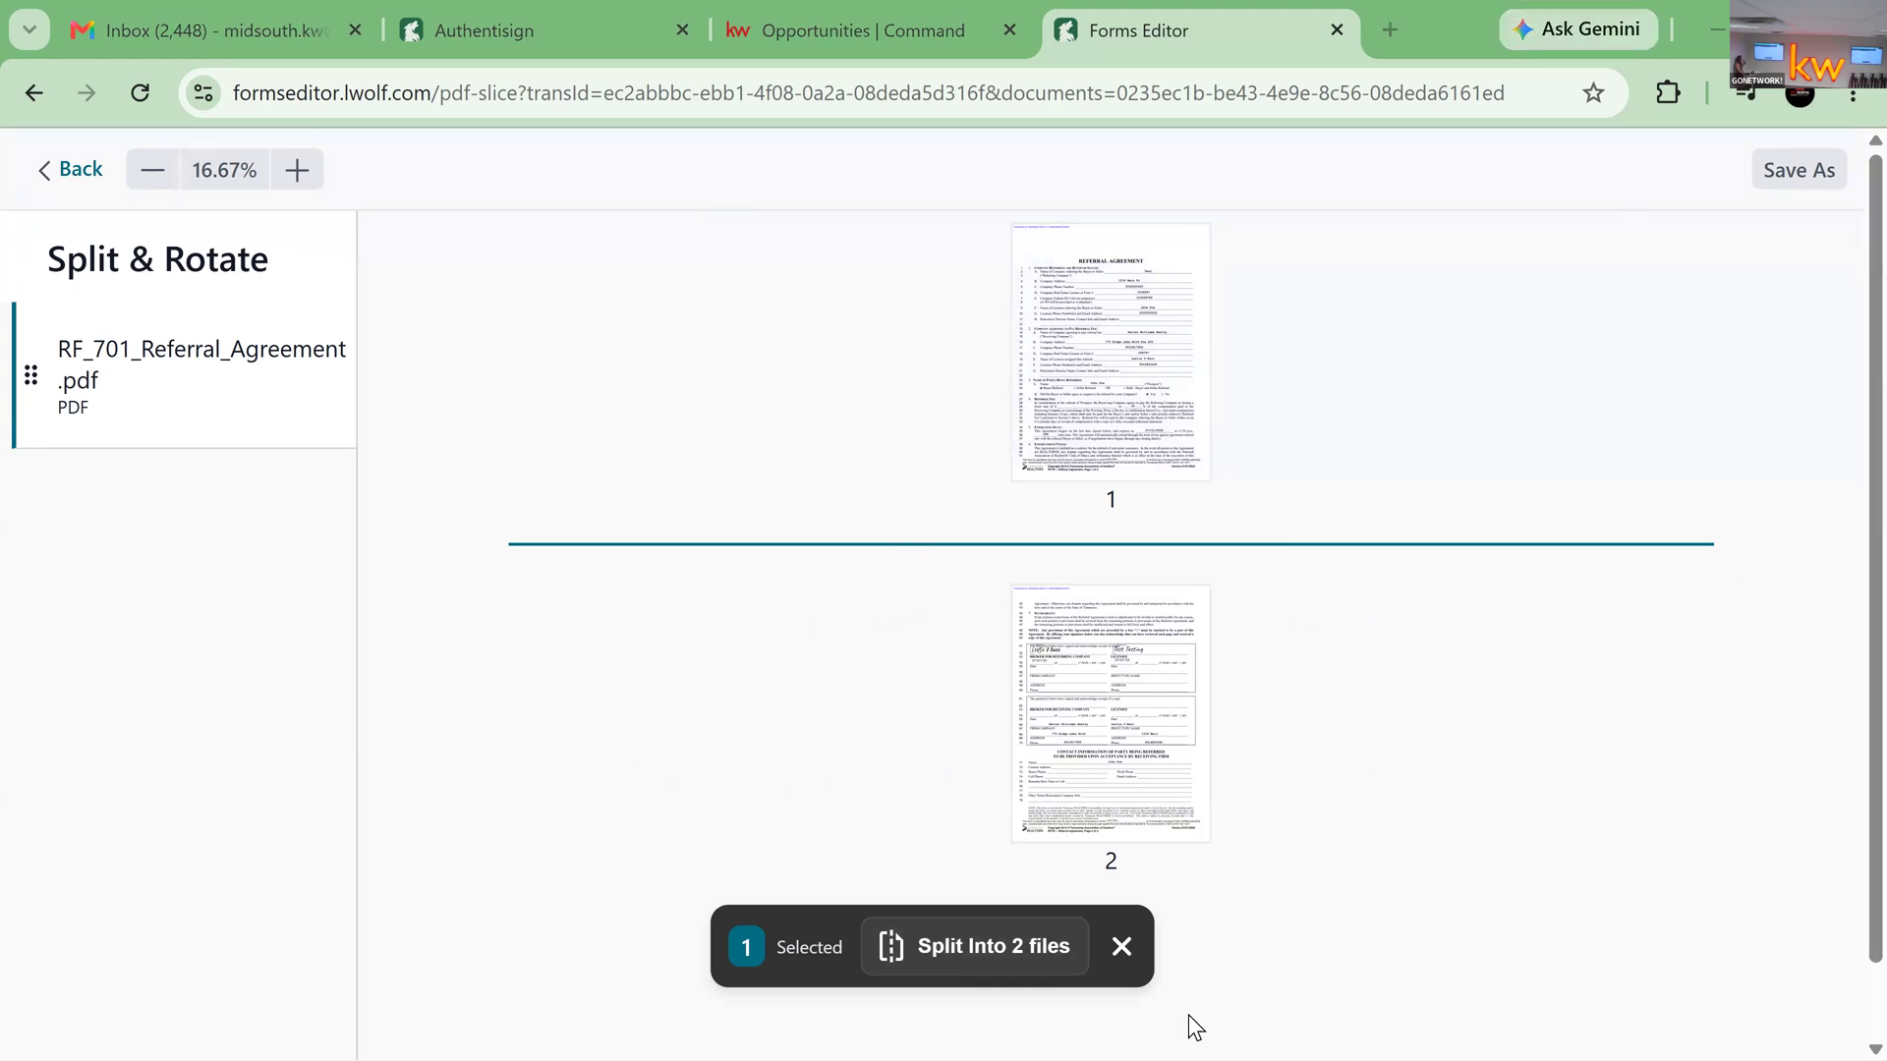
click(565, 544)
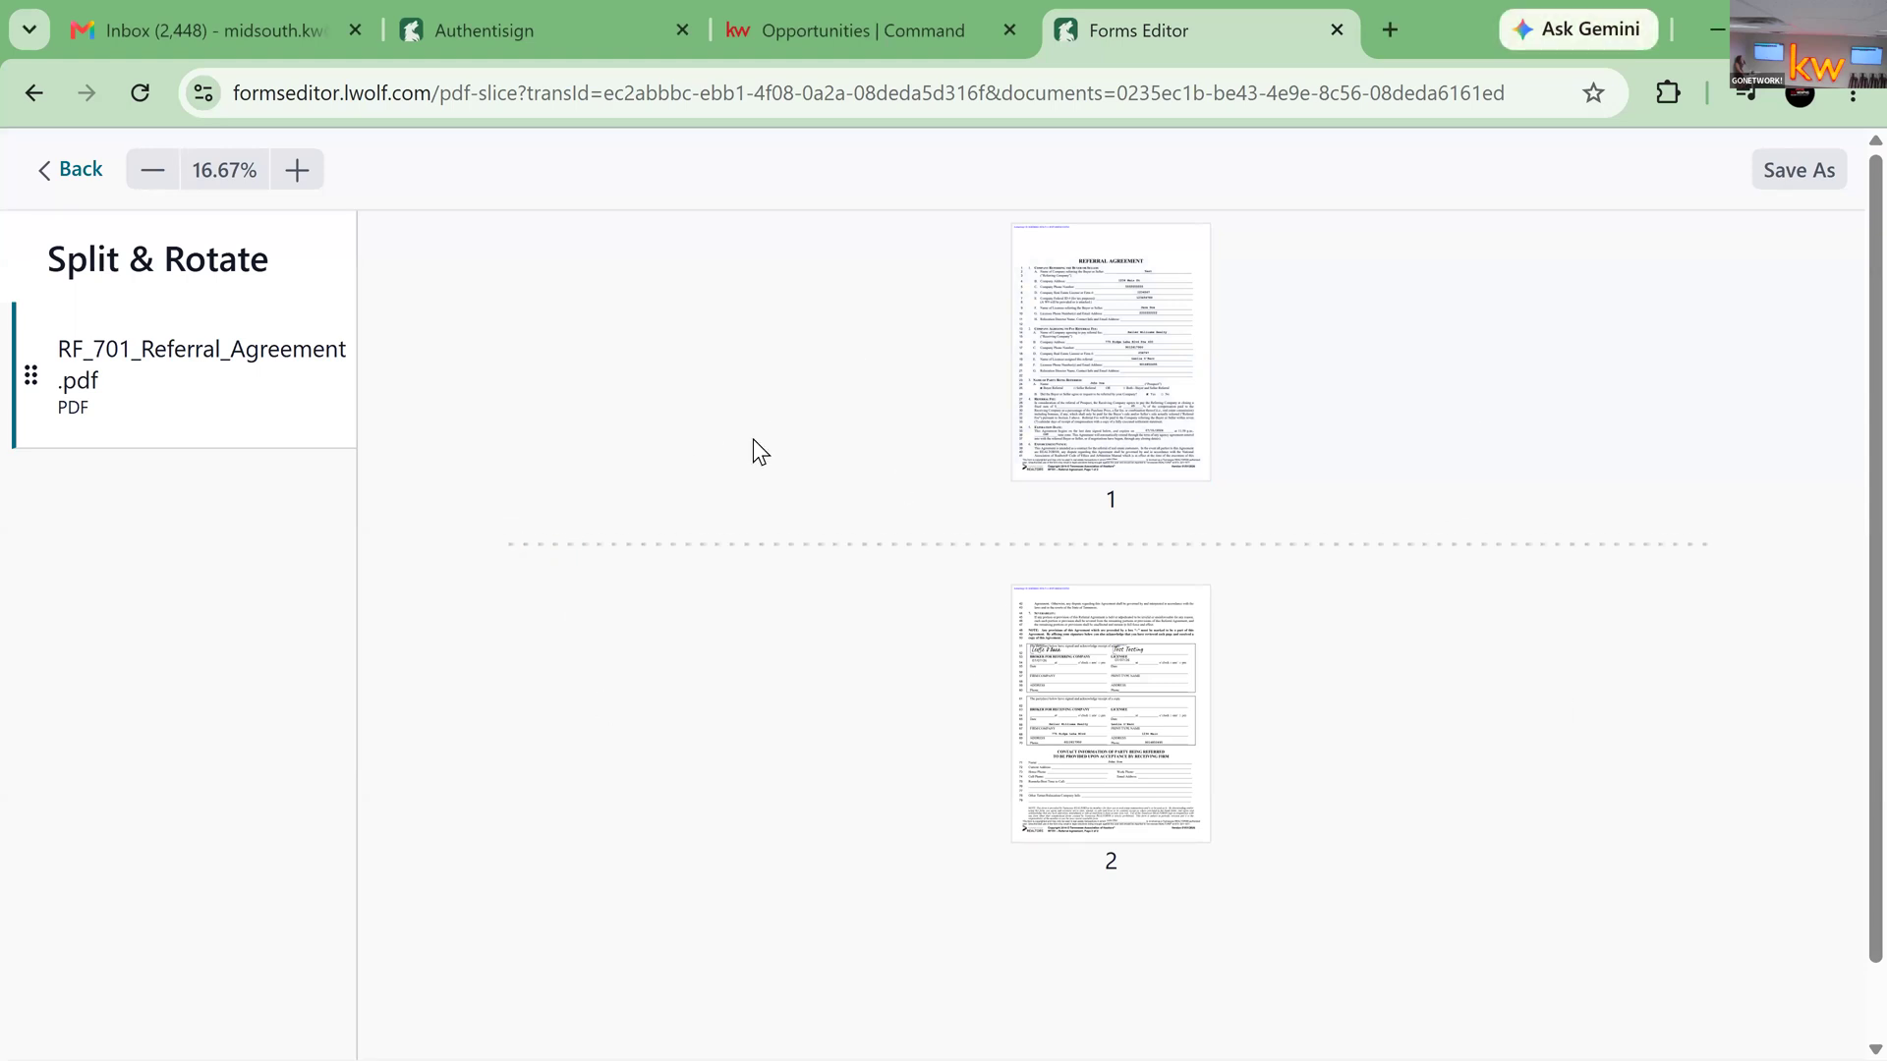
click(680, 546)
click(685, 547)
click(960, 94)
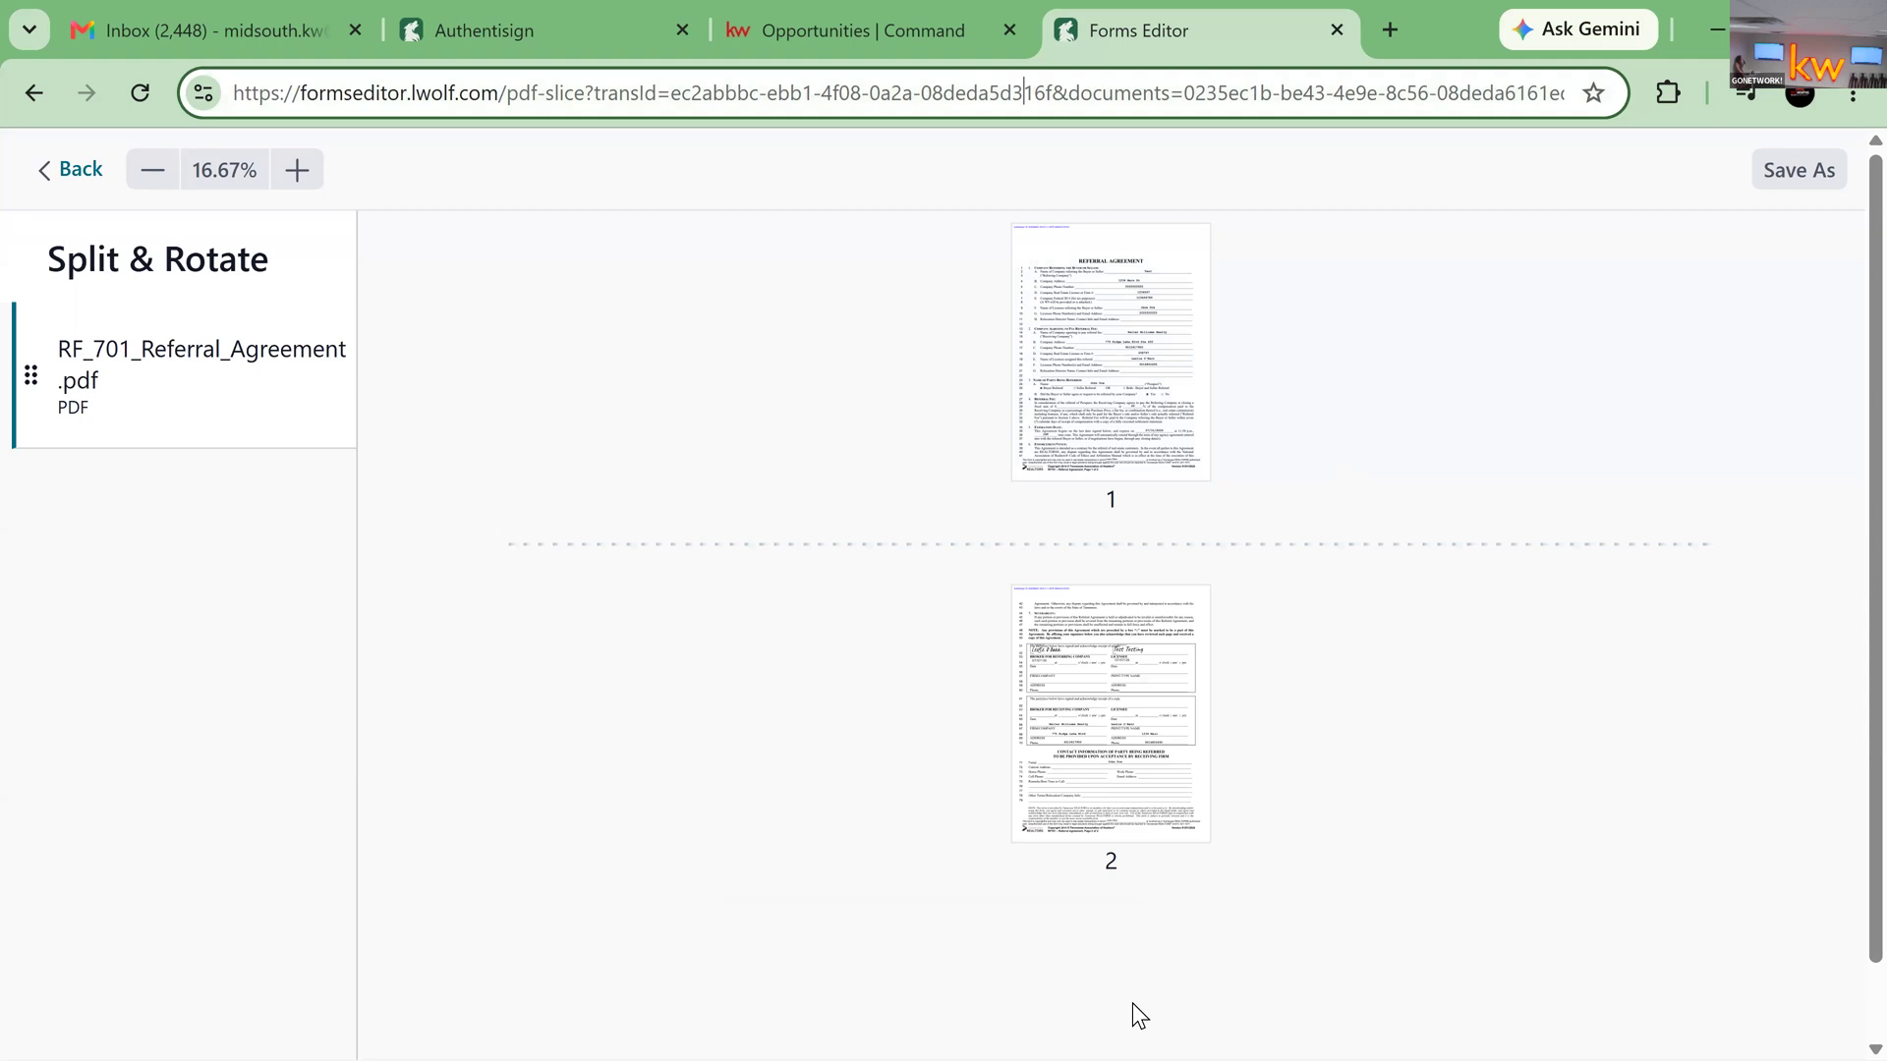
click(804, 542)
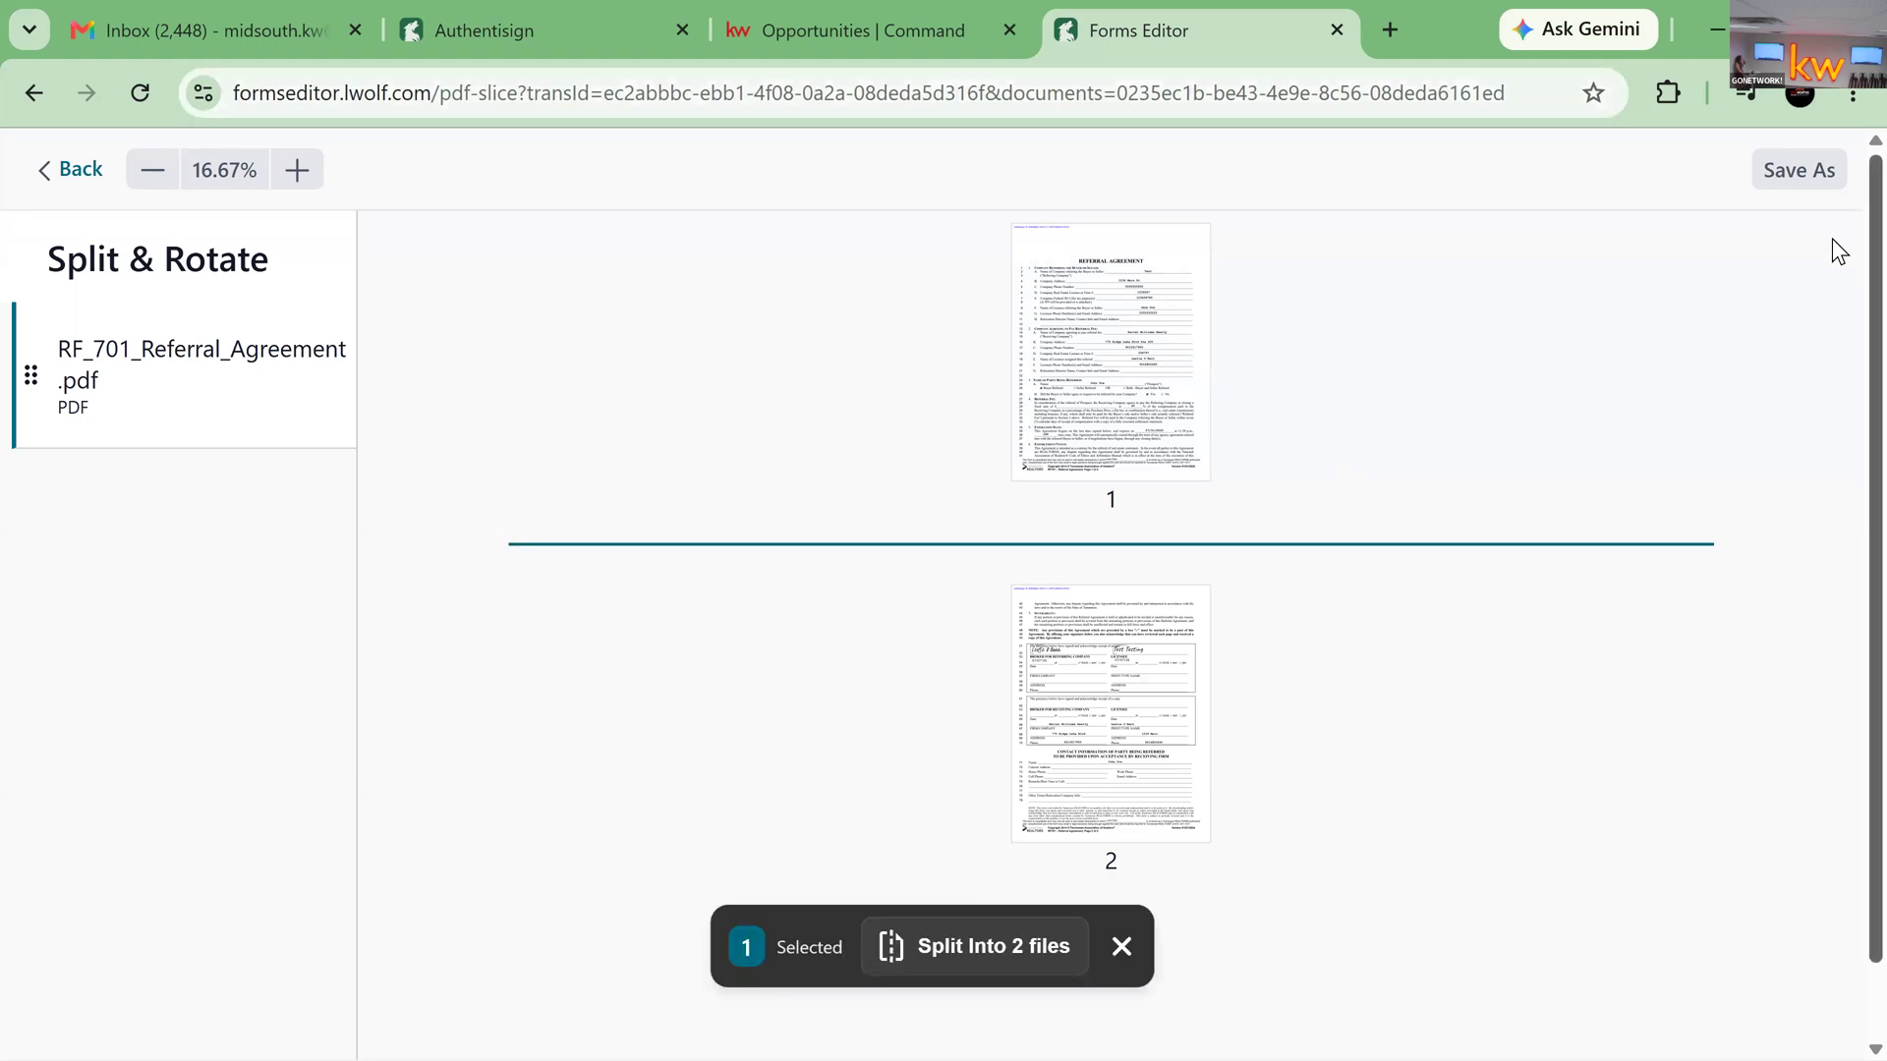
- Save the PDF into Paperwork with Save As and return to the transaction
click(1798, 181)
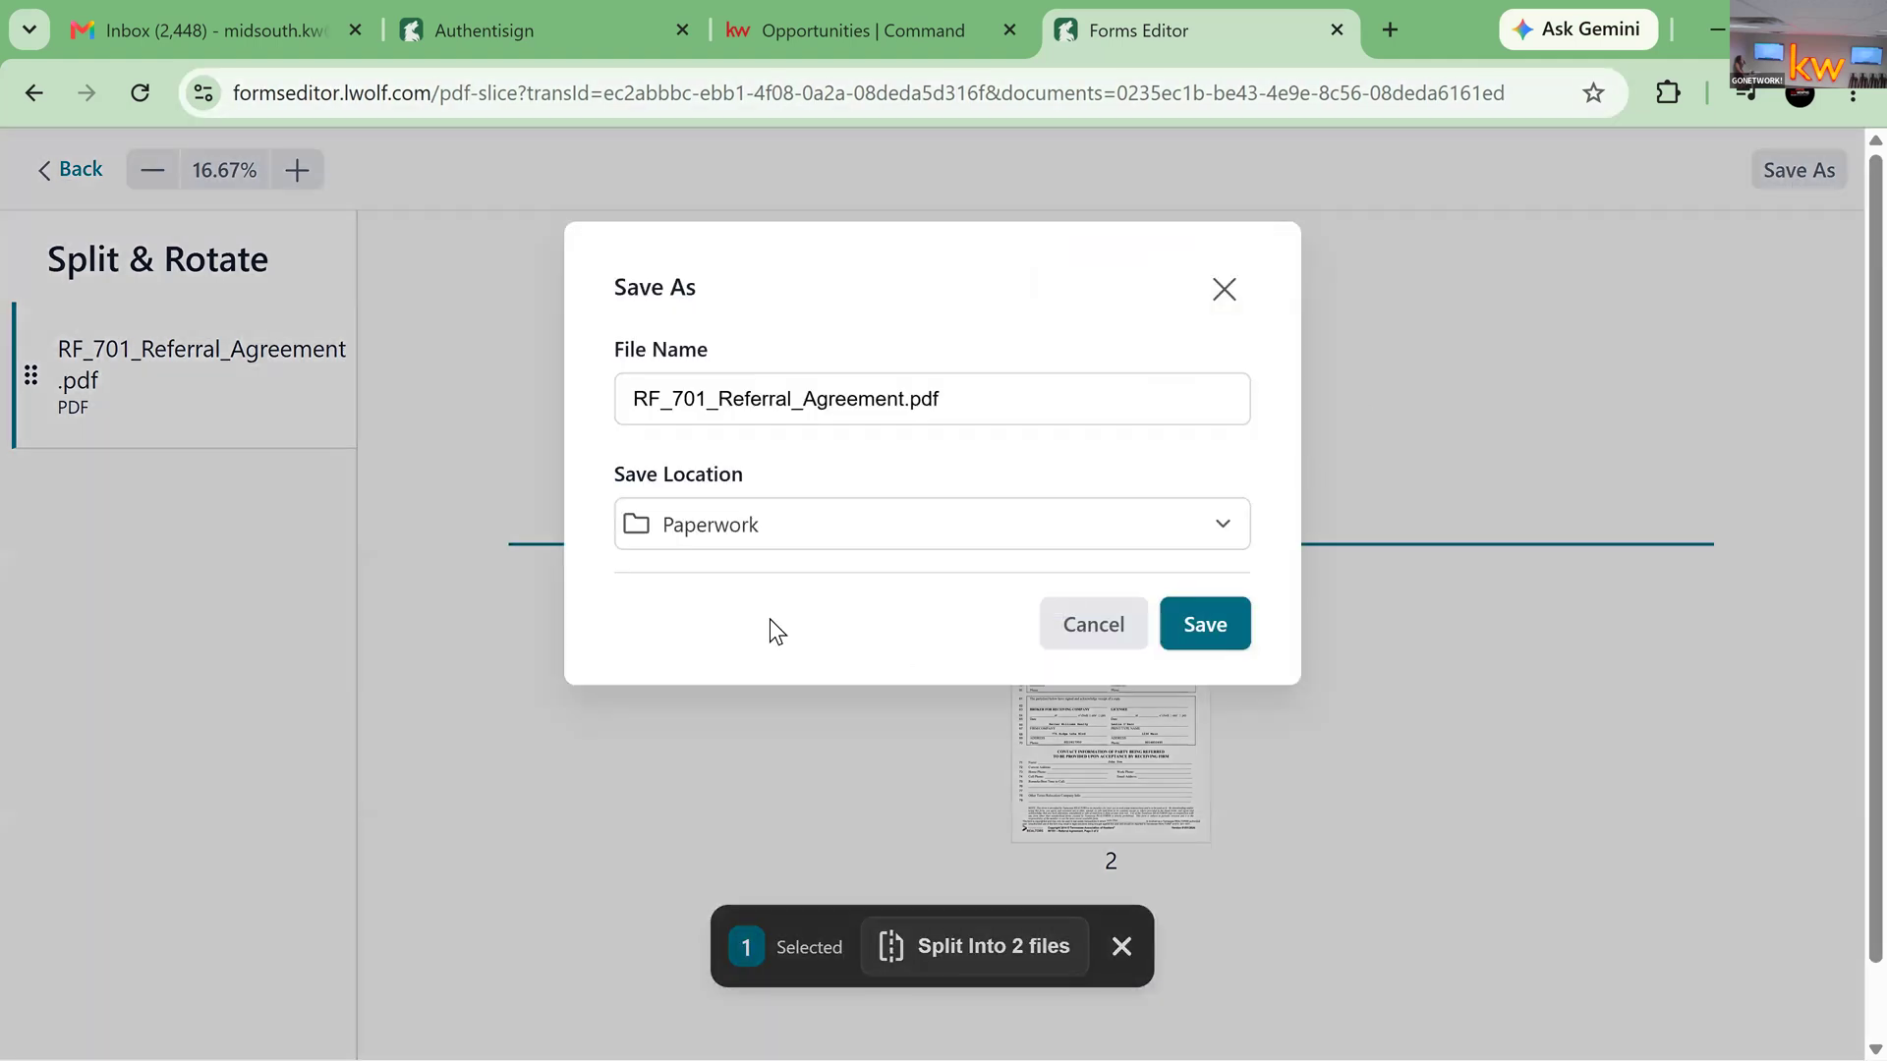
click(1248, 626)
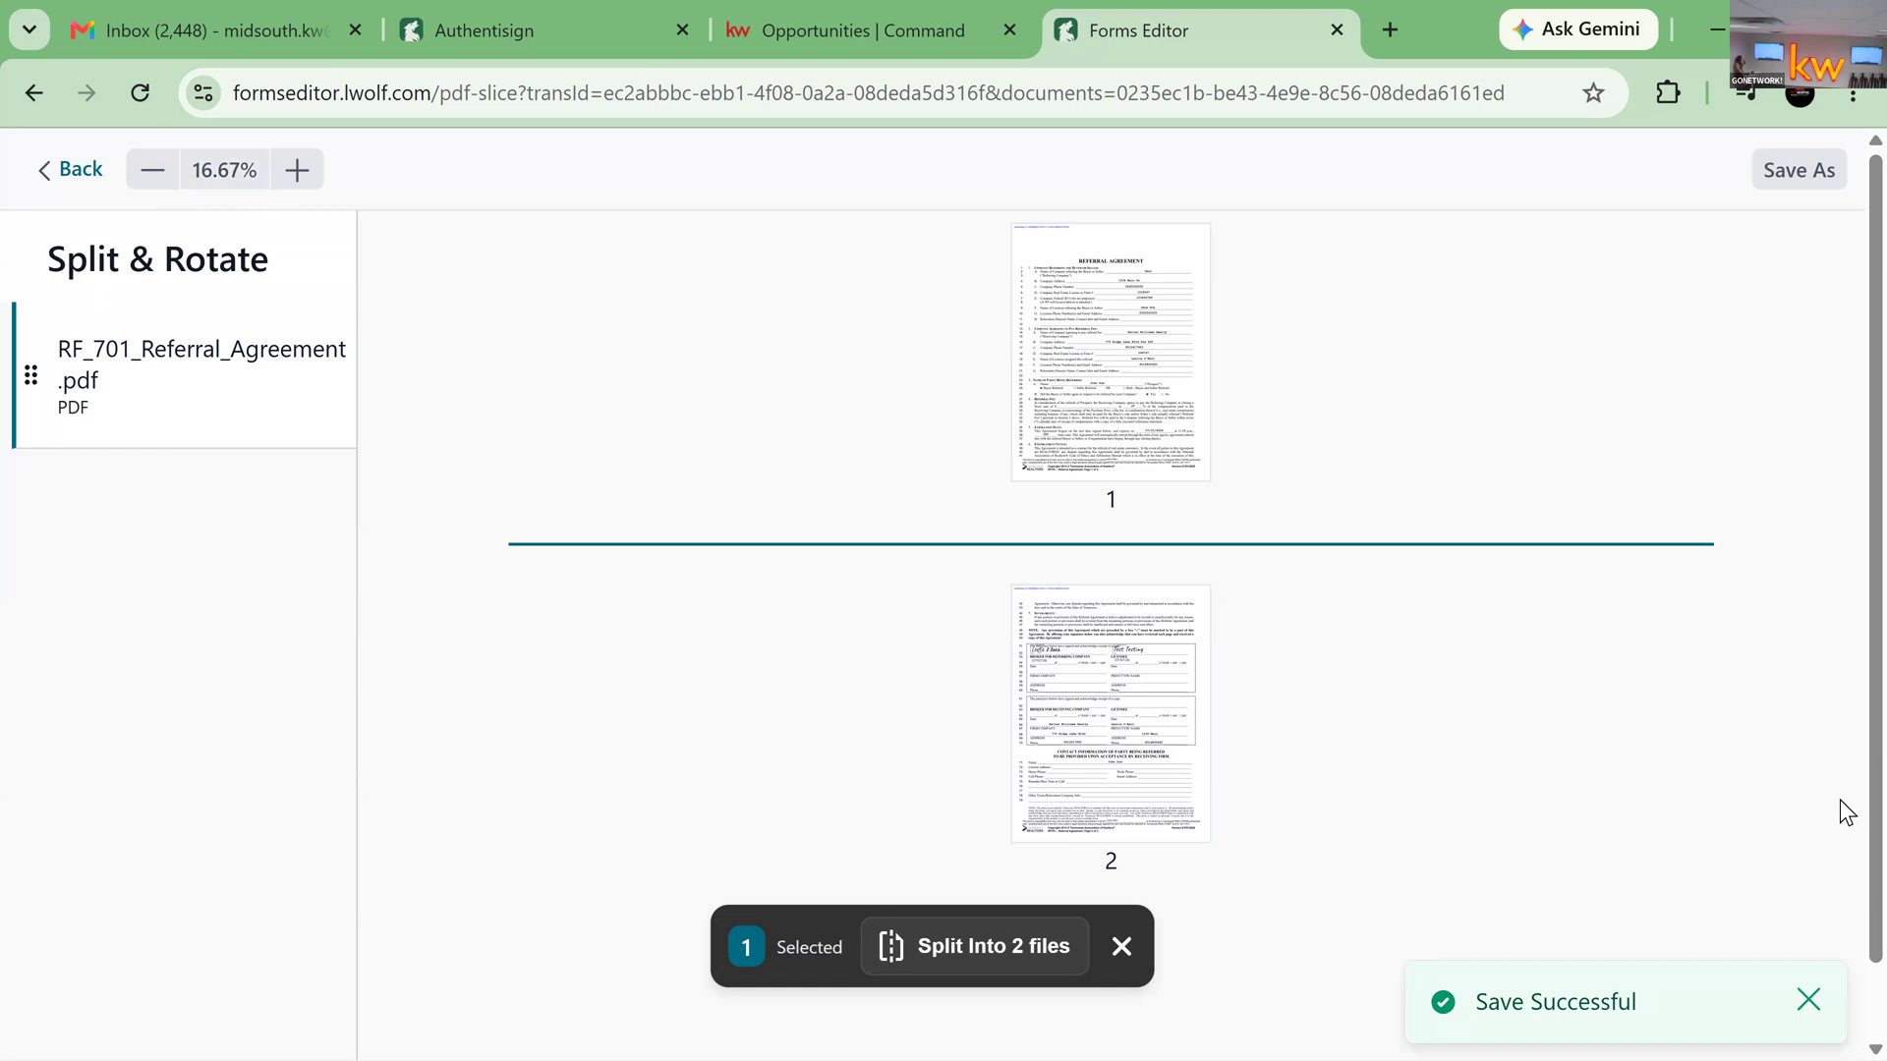
click(54, 169)
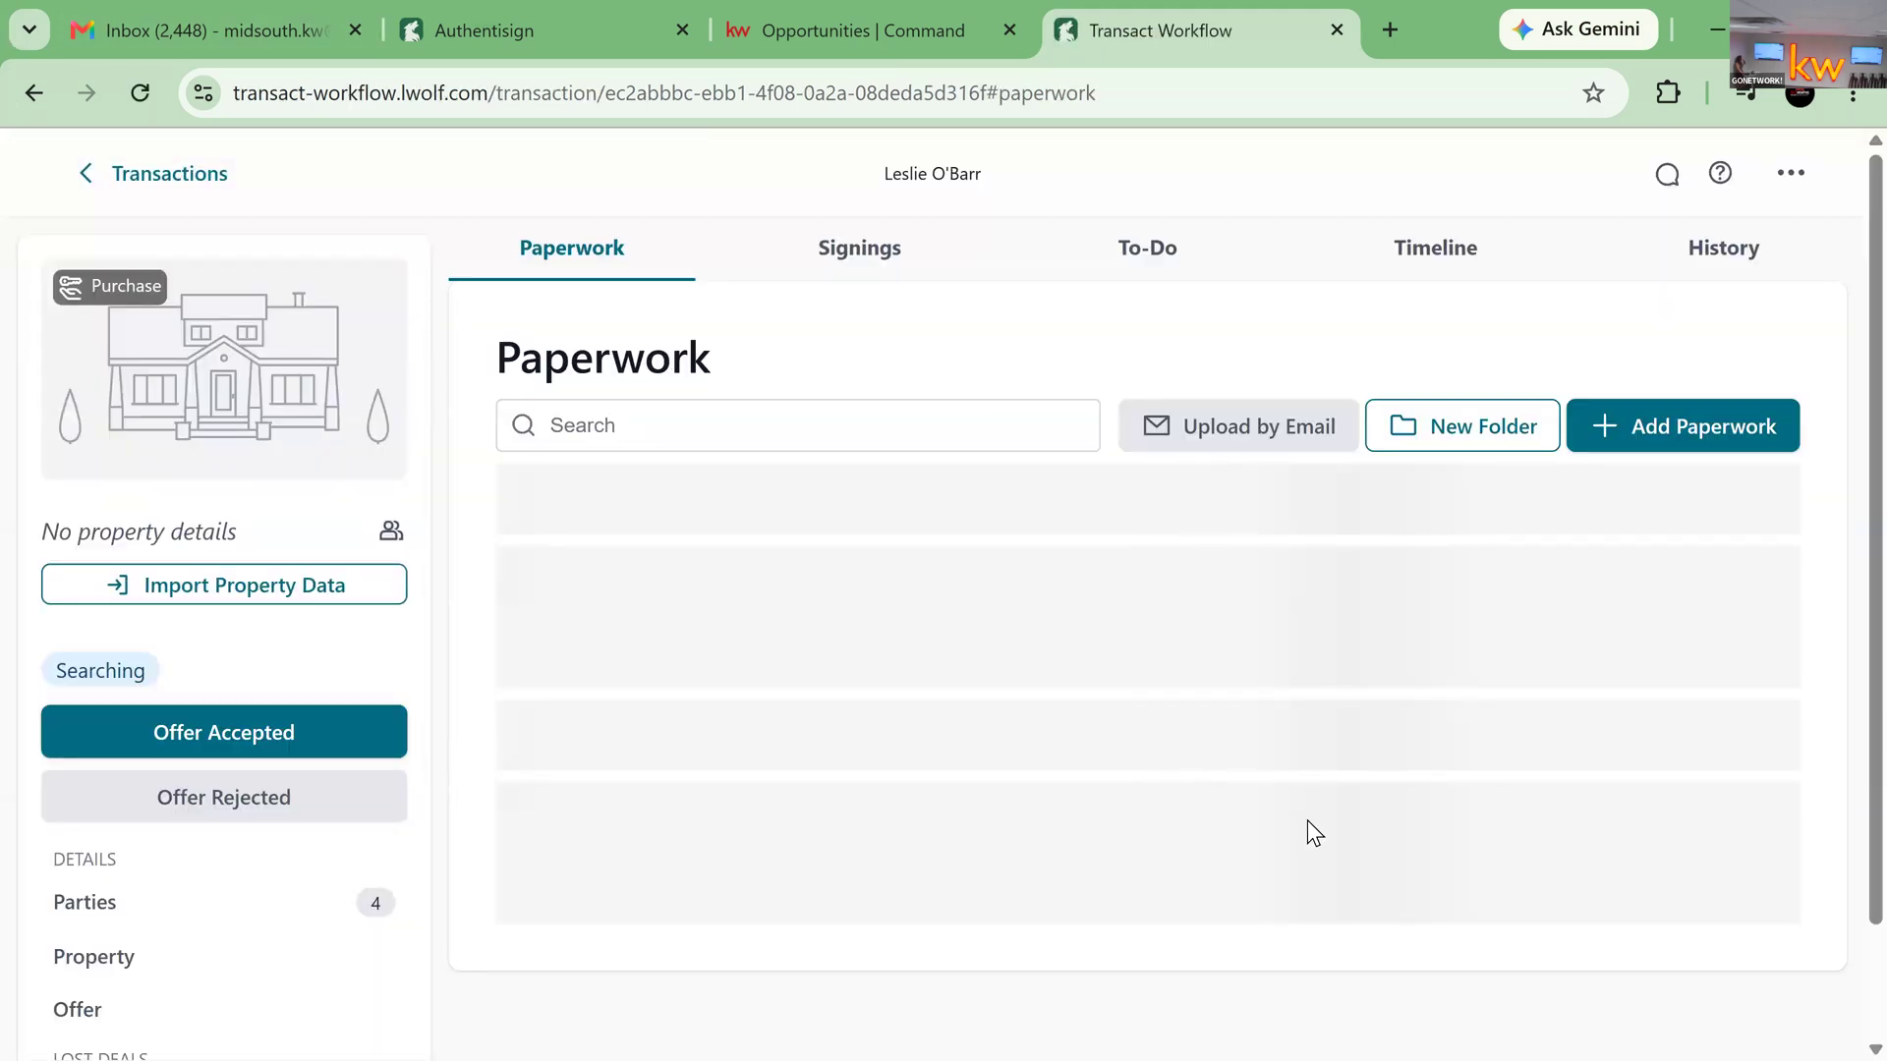
- Reopen the referral agreement in Split and Rotate and mark a split between pages 1 and 2
scroll(1265, 633, down, 20)
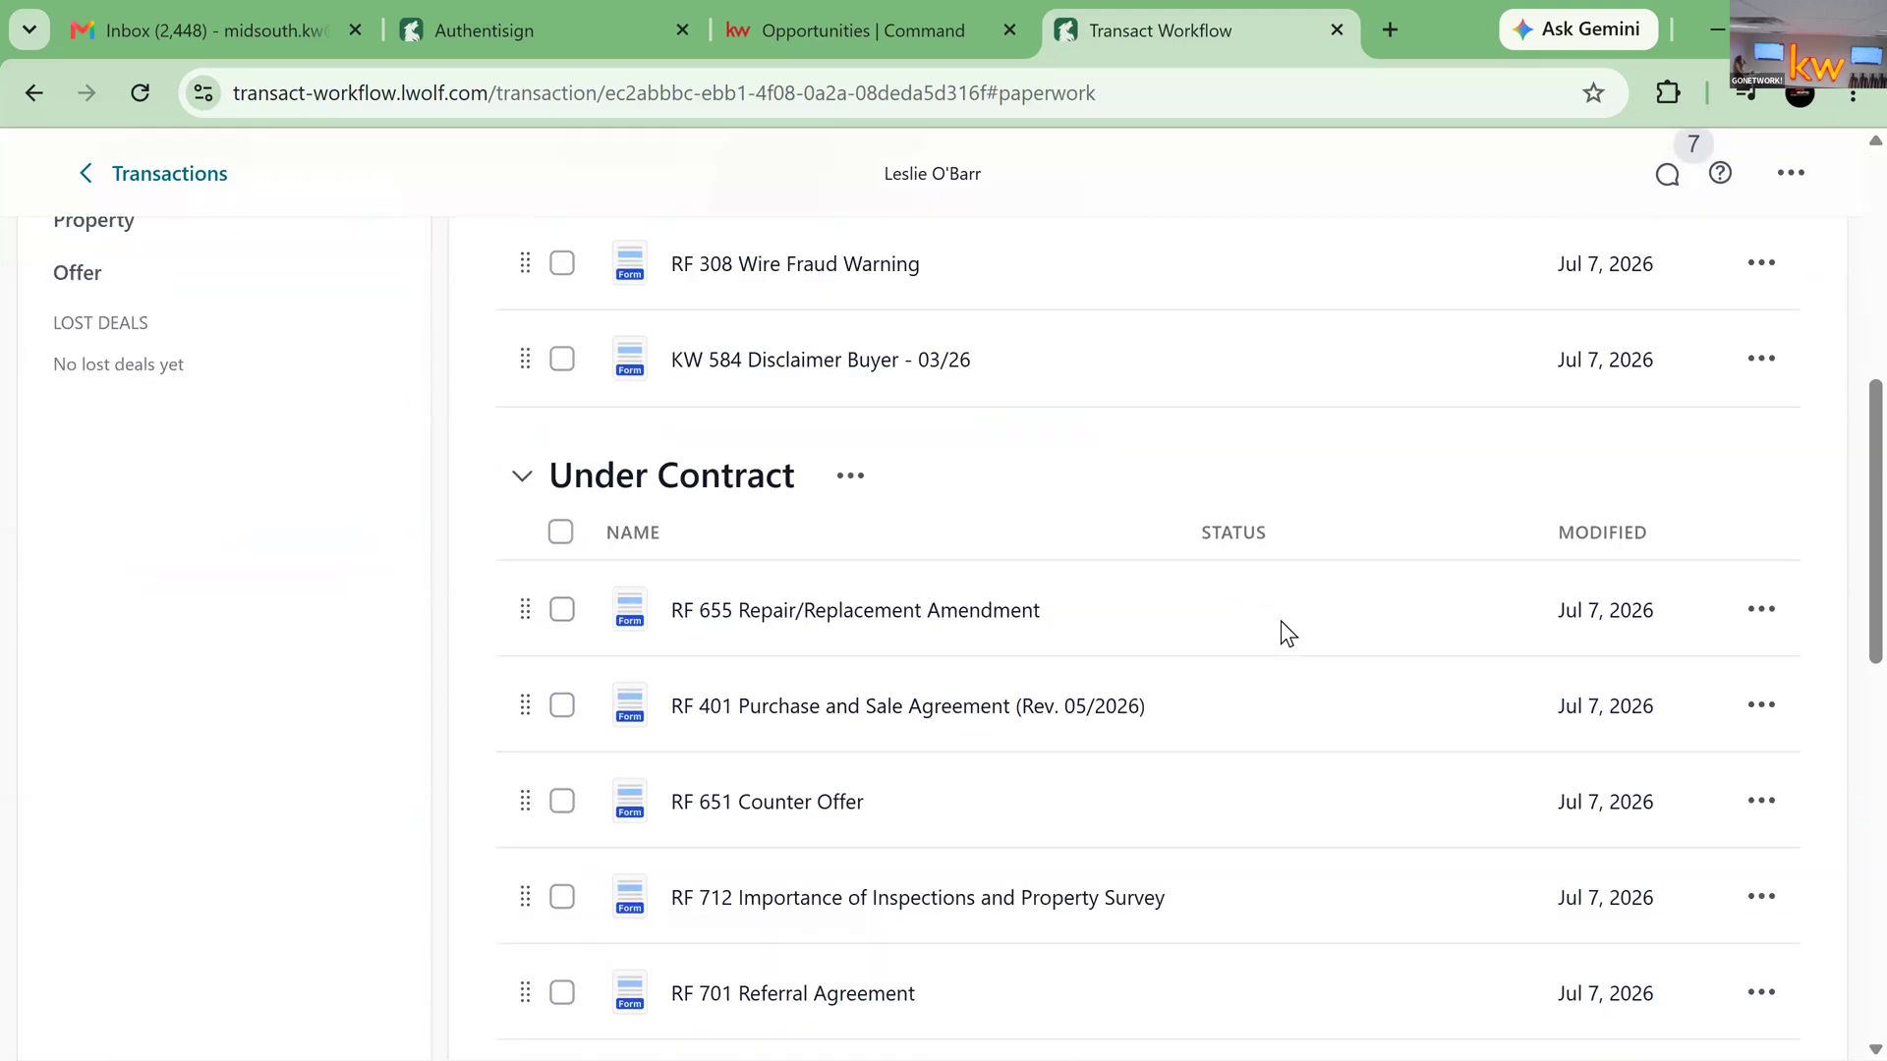
scroll(1356, 578, up, 15)
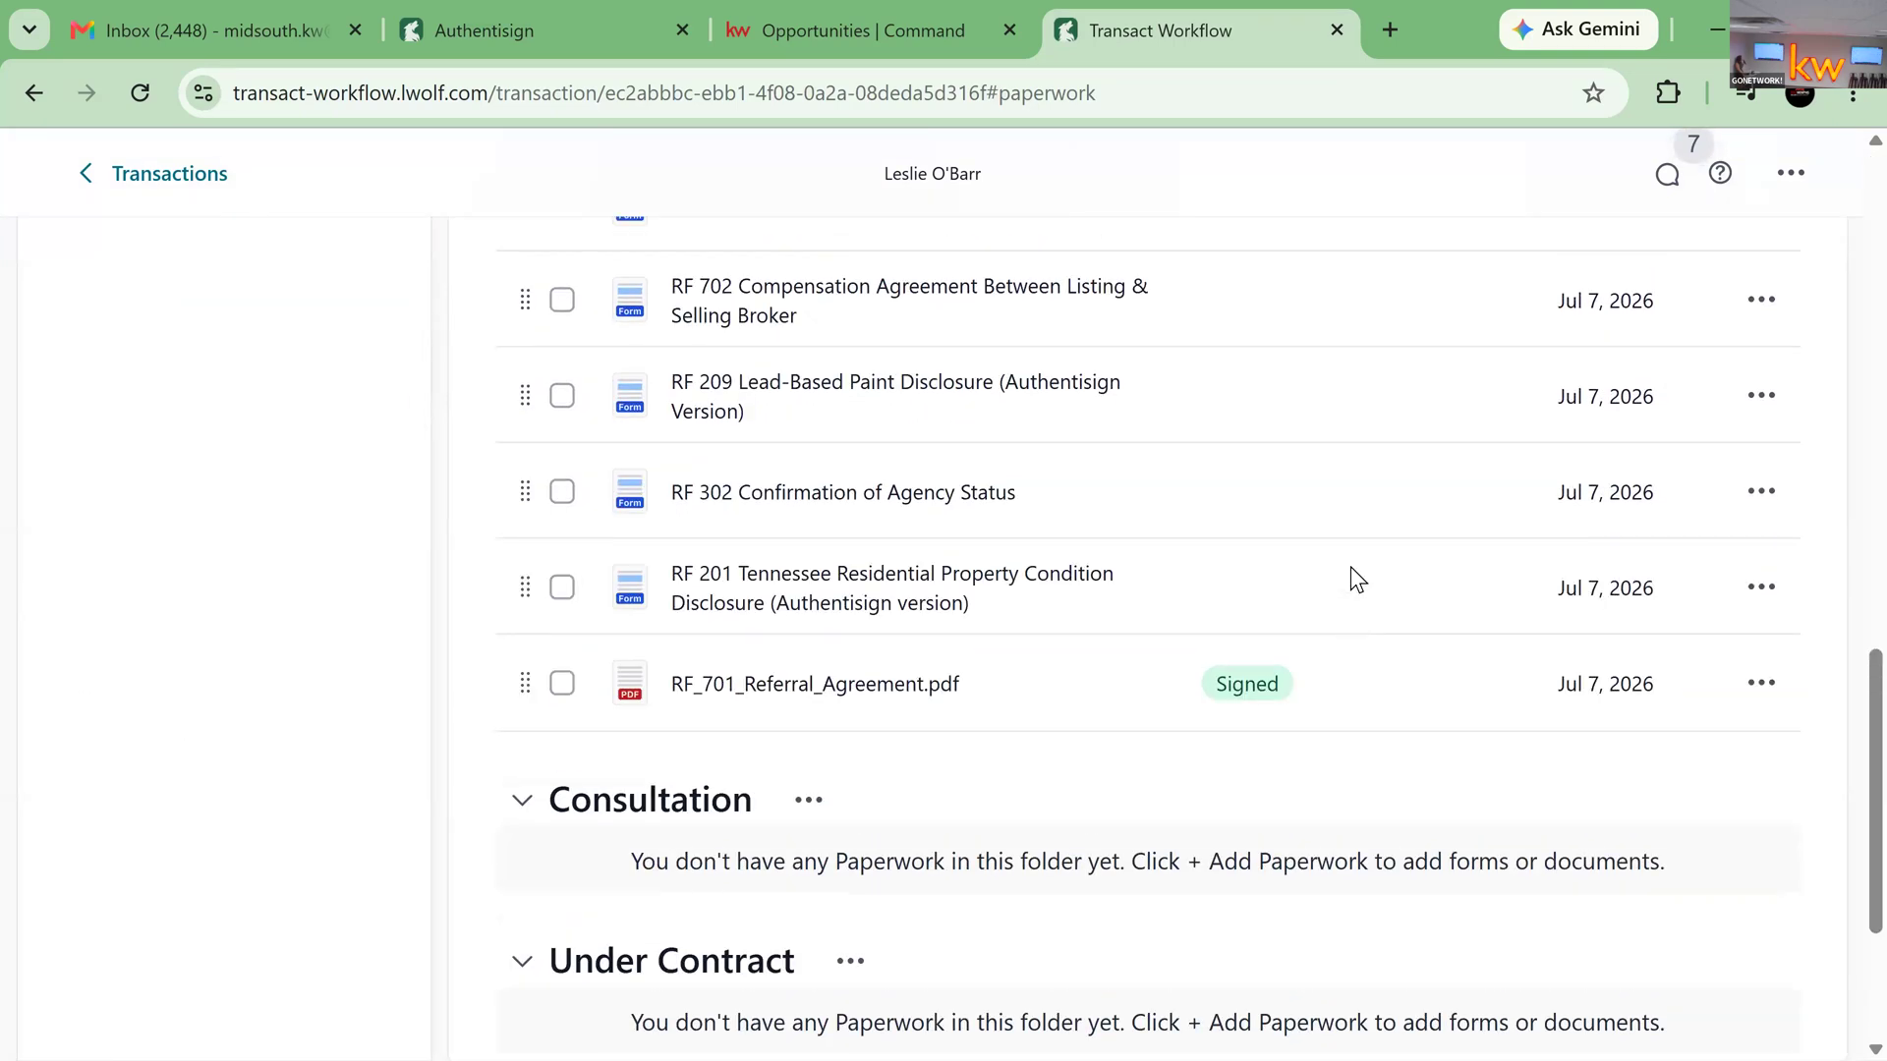
scroll(1513, 571, down, 10)
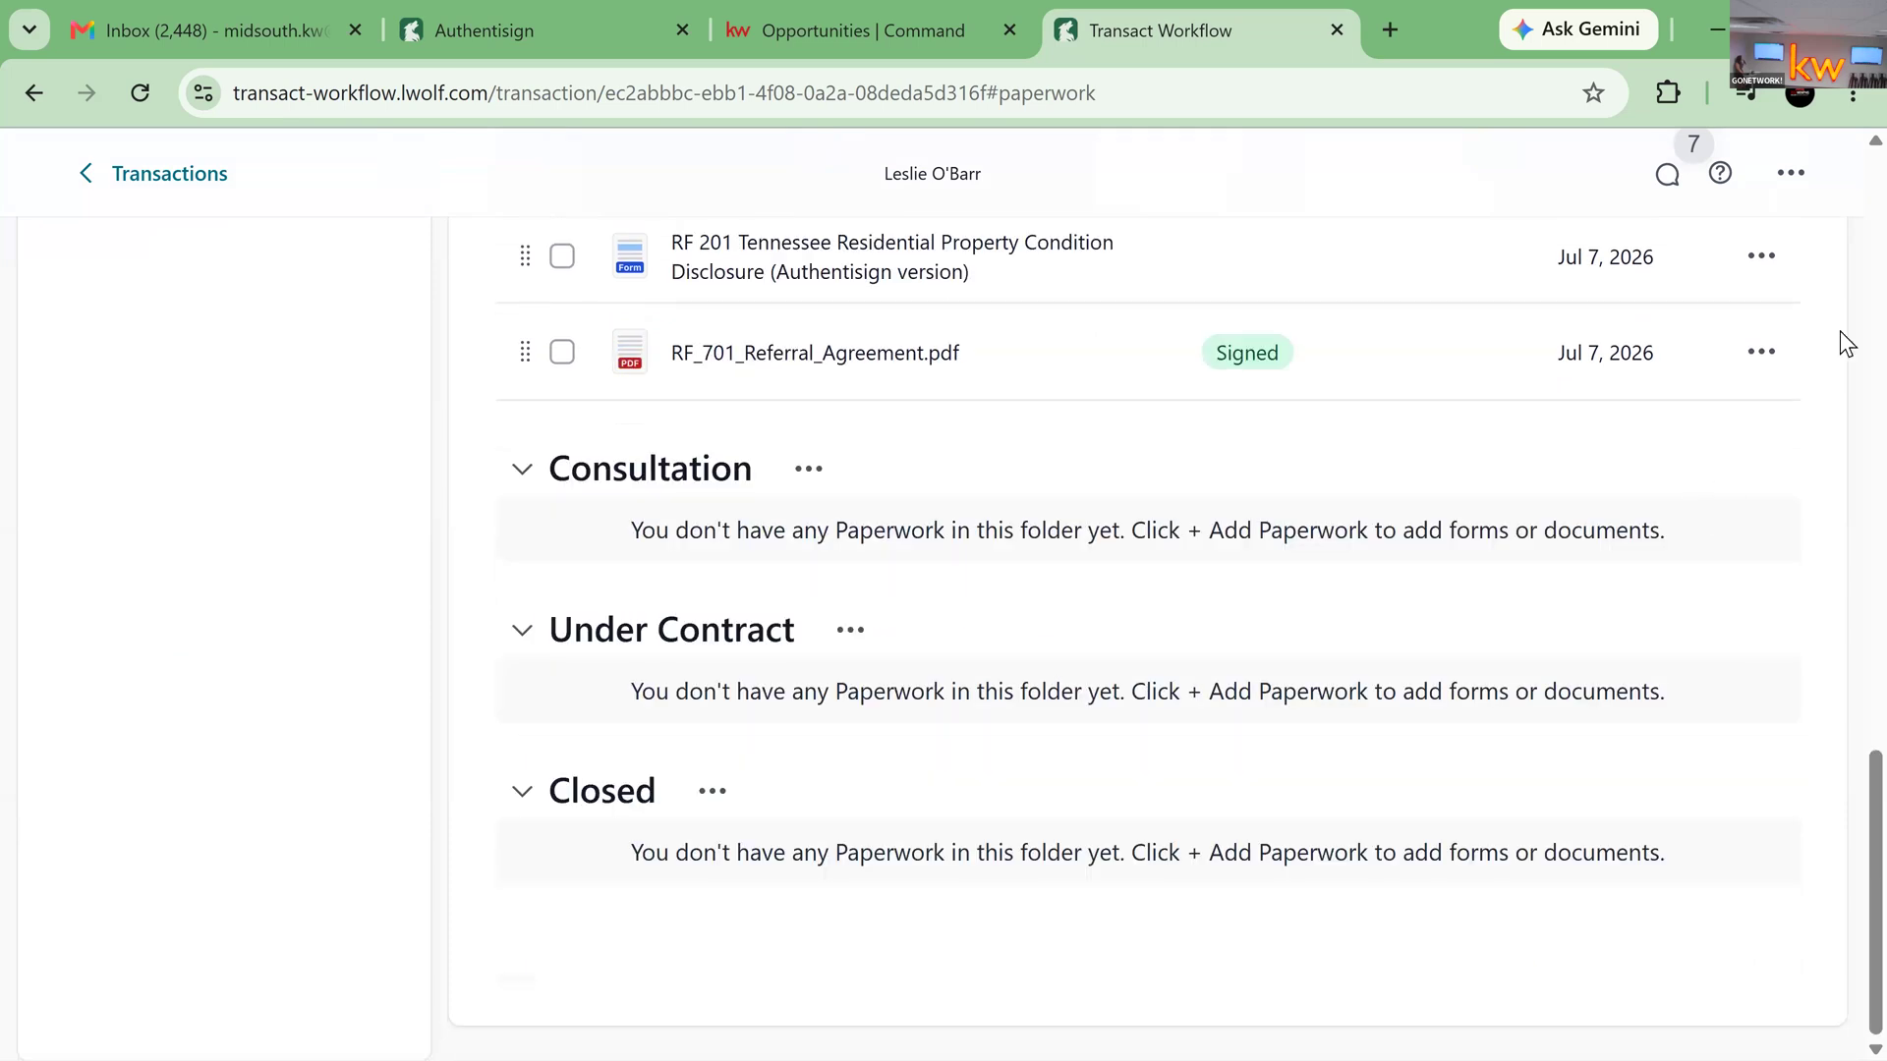
click(1764, 355)
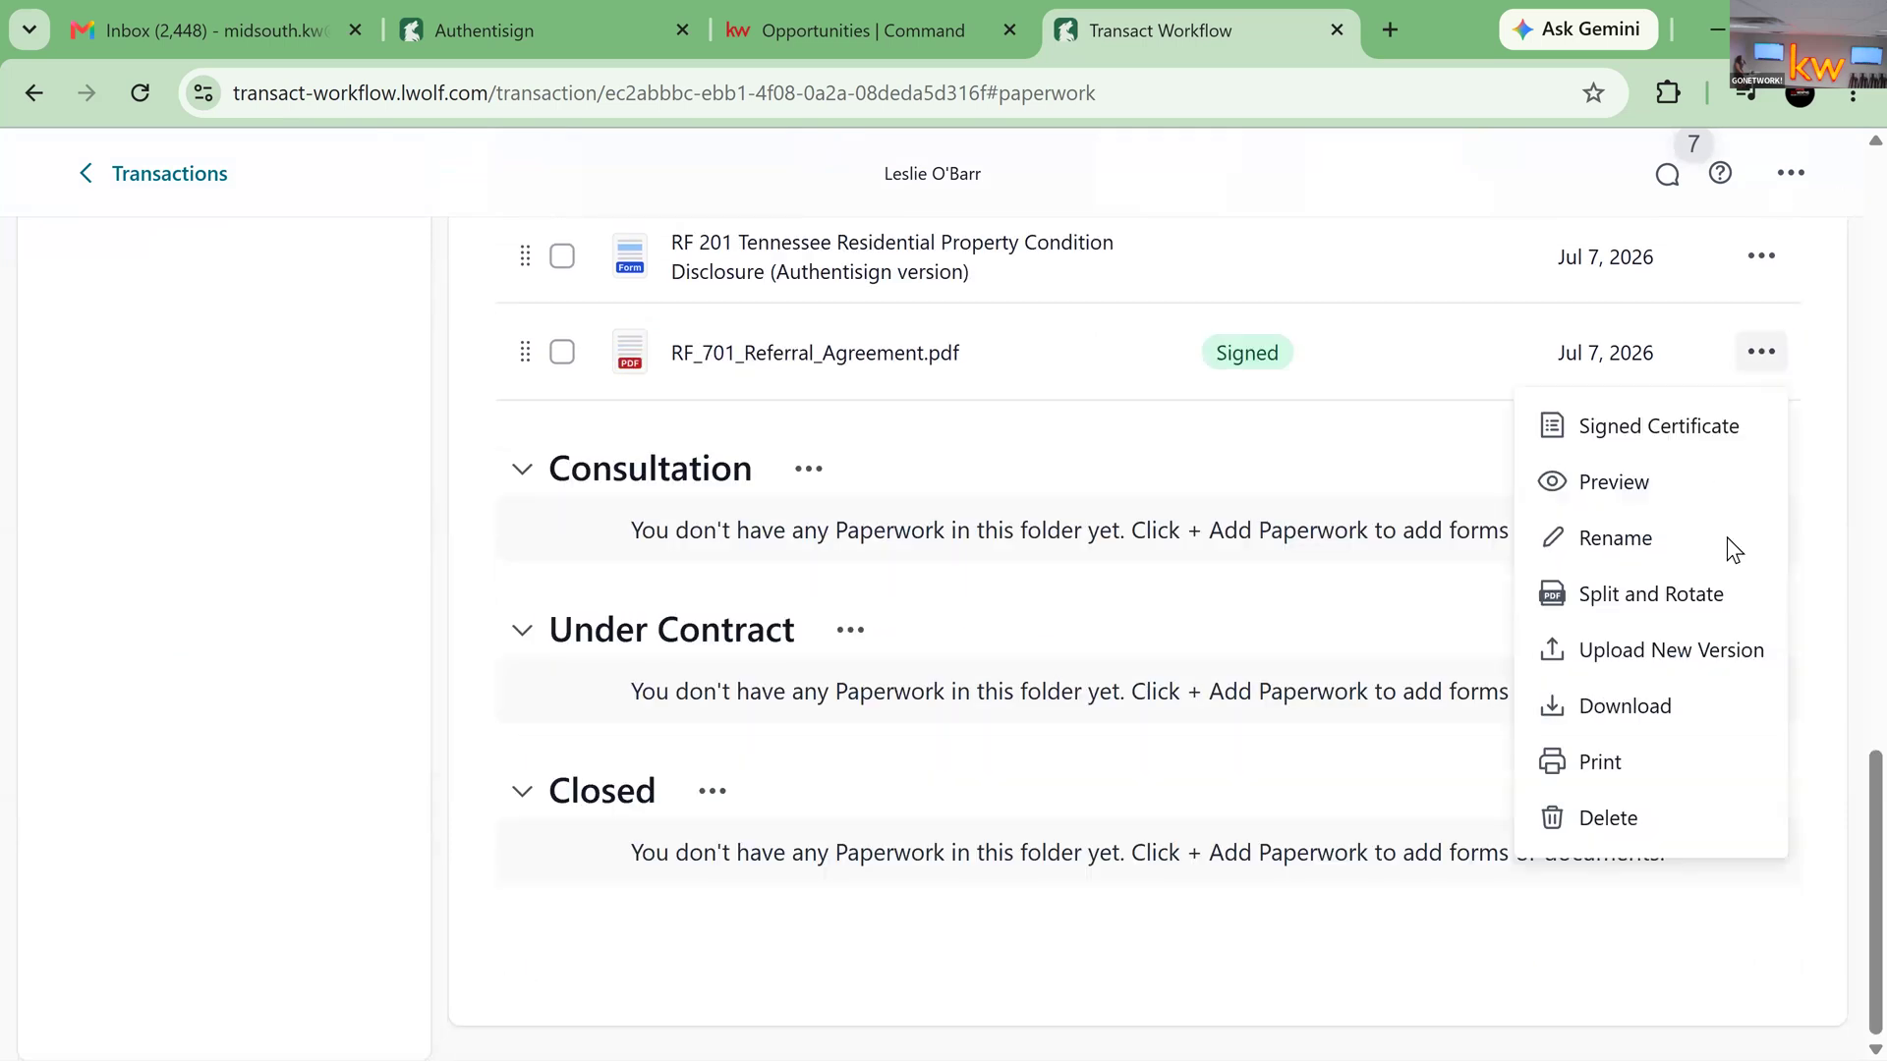
click(1649, 595)
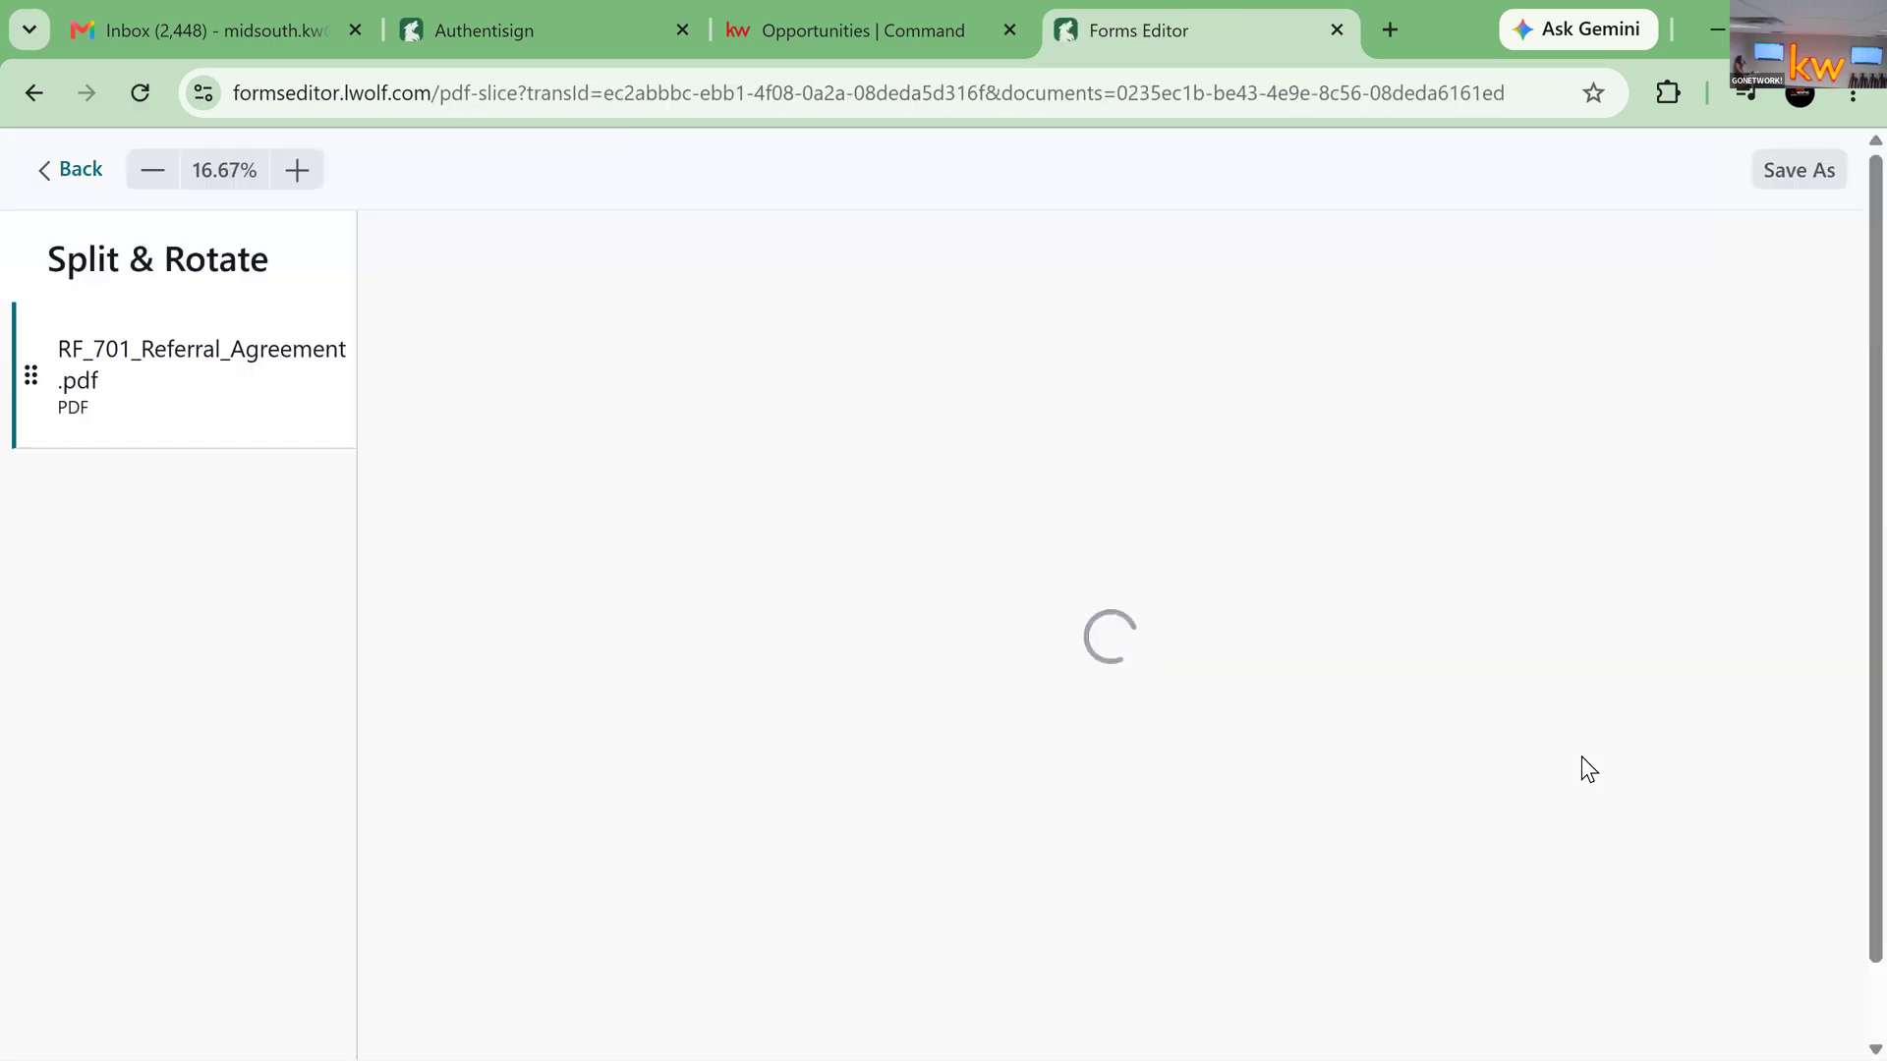
click(979, 544)
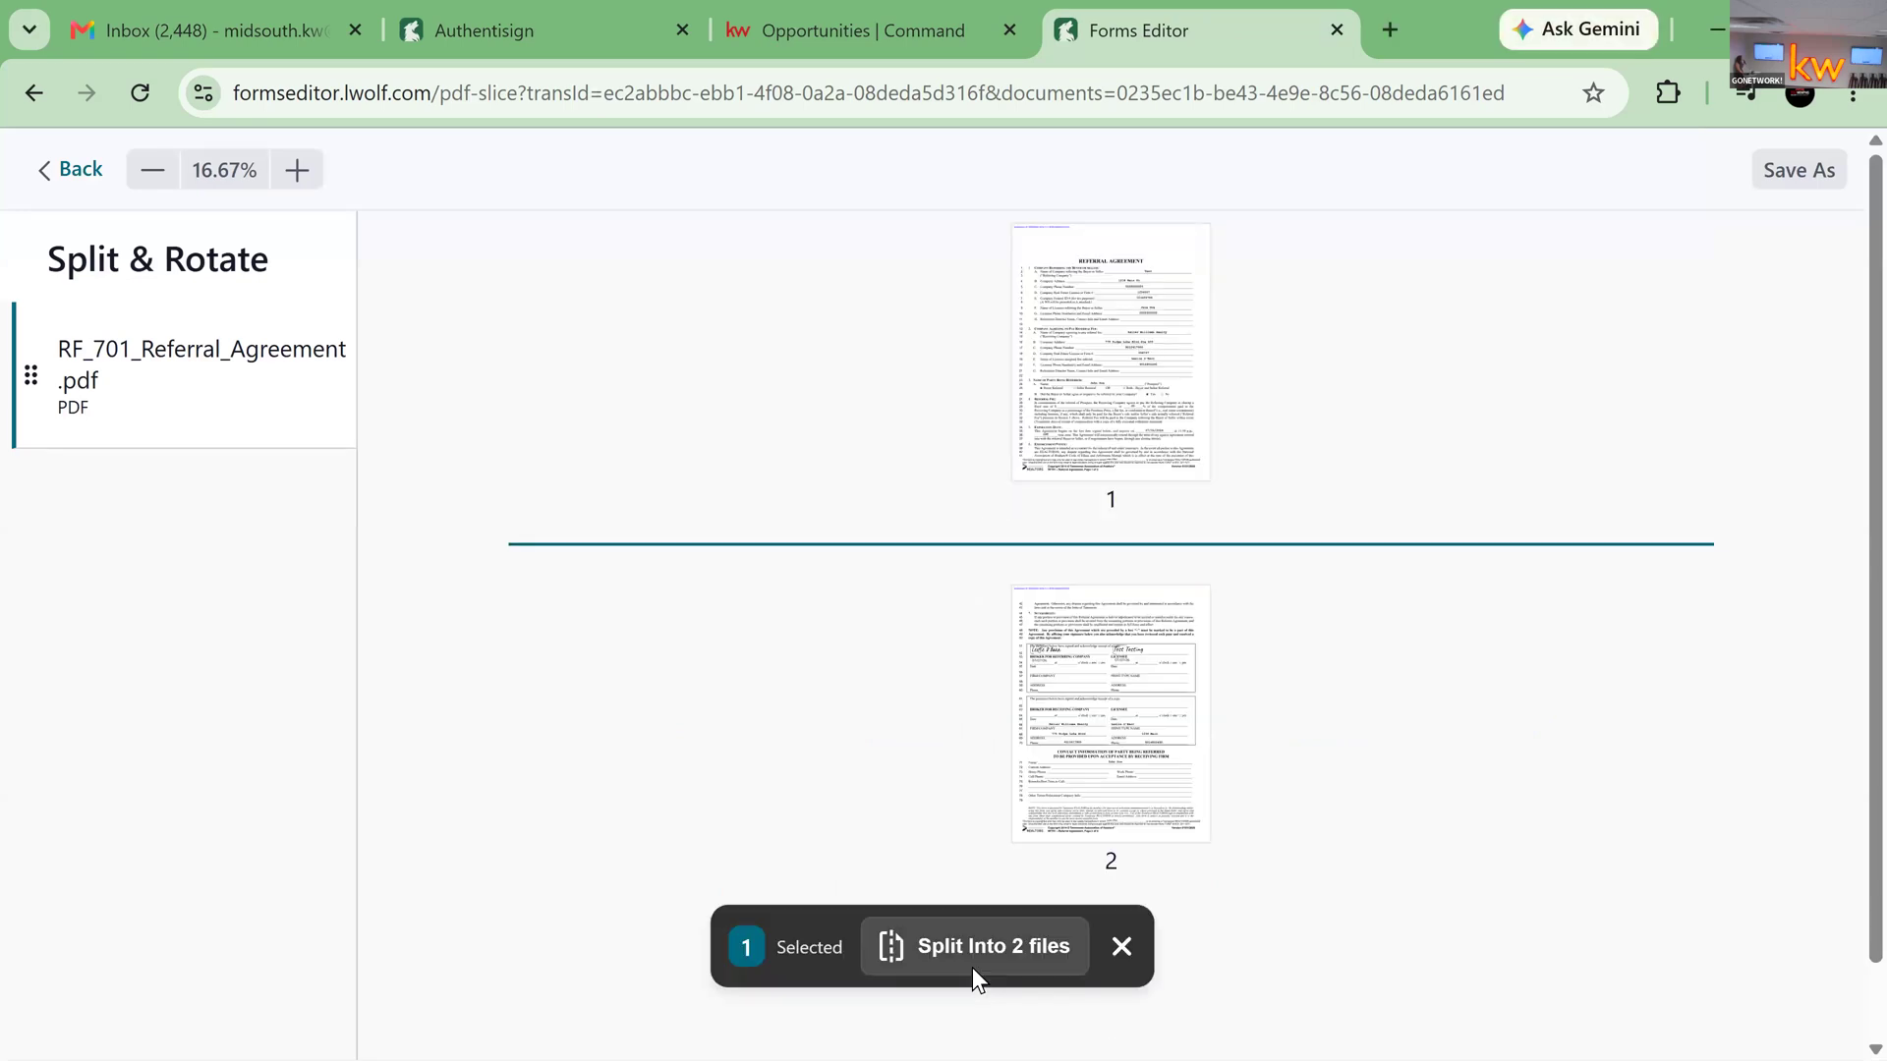
- Split it into two files named 1 and 2 saved to Consulation, then go back
click(971, 967)
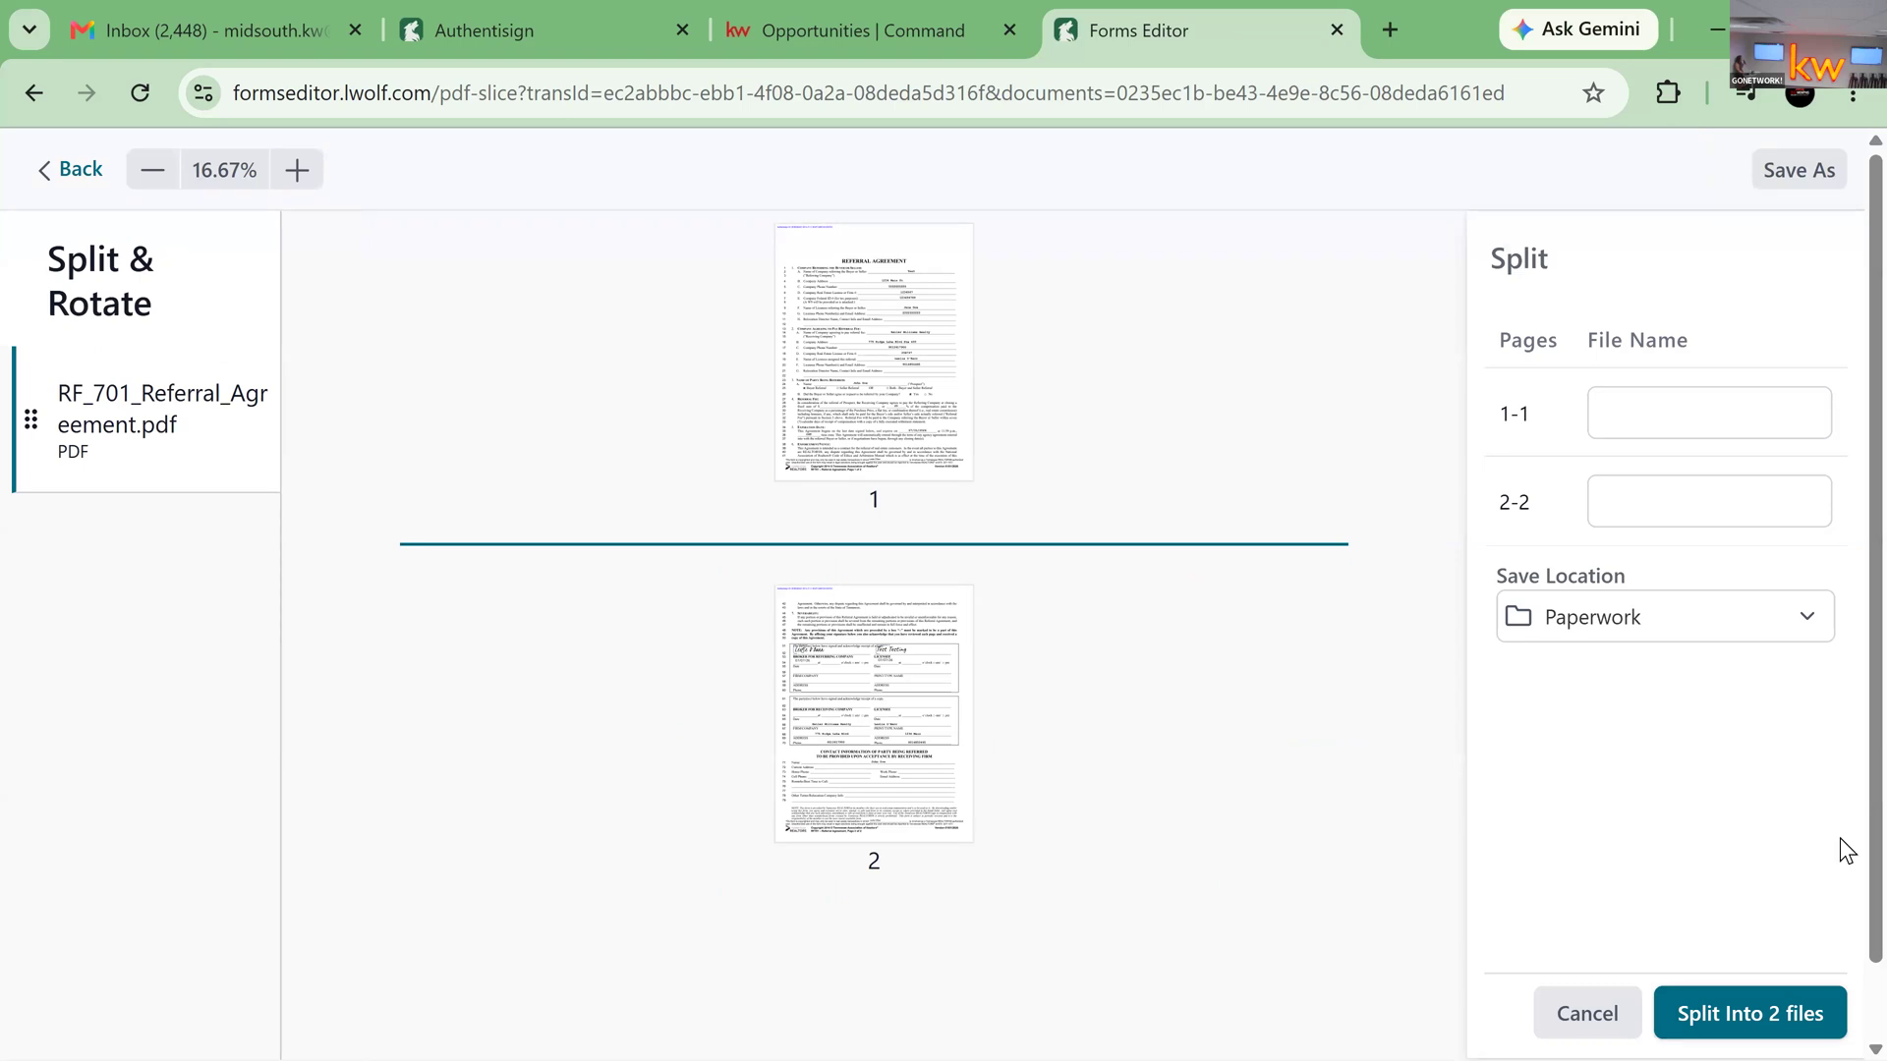
click(1773, 390)
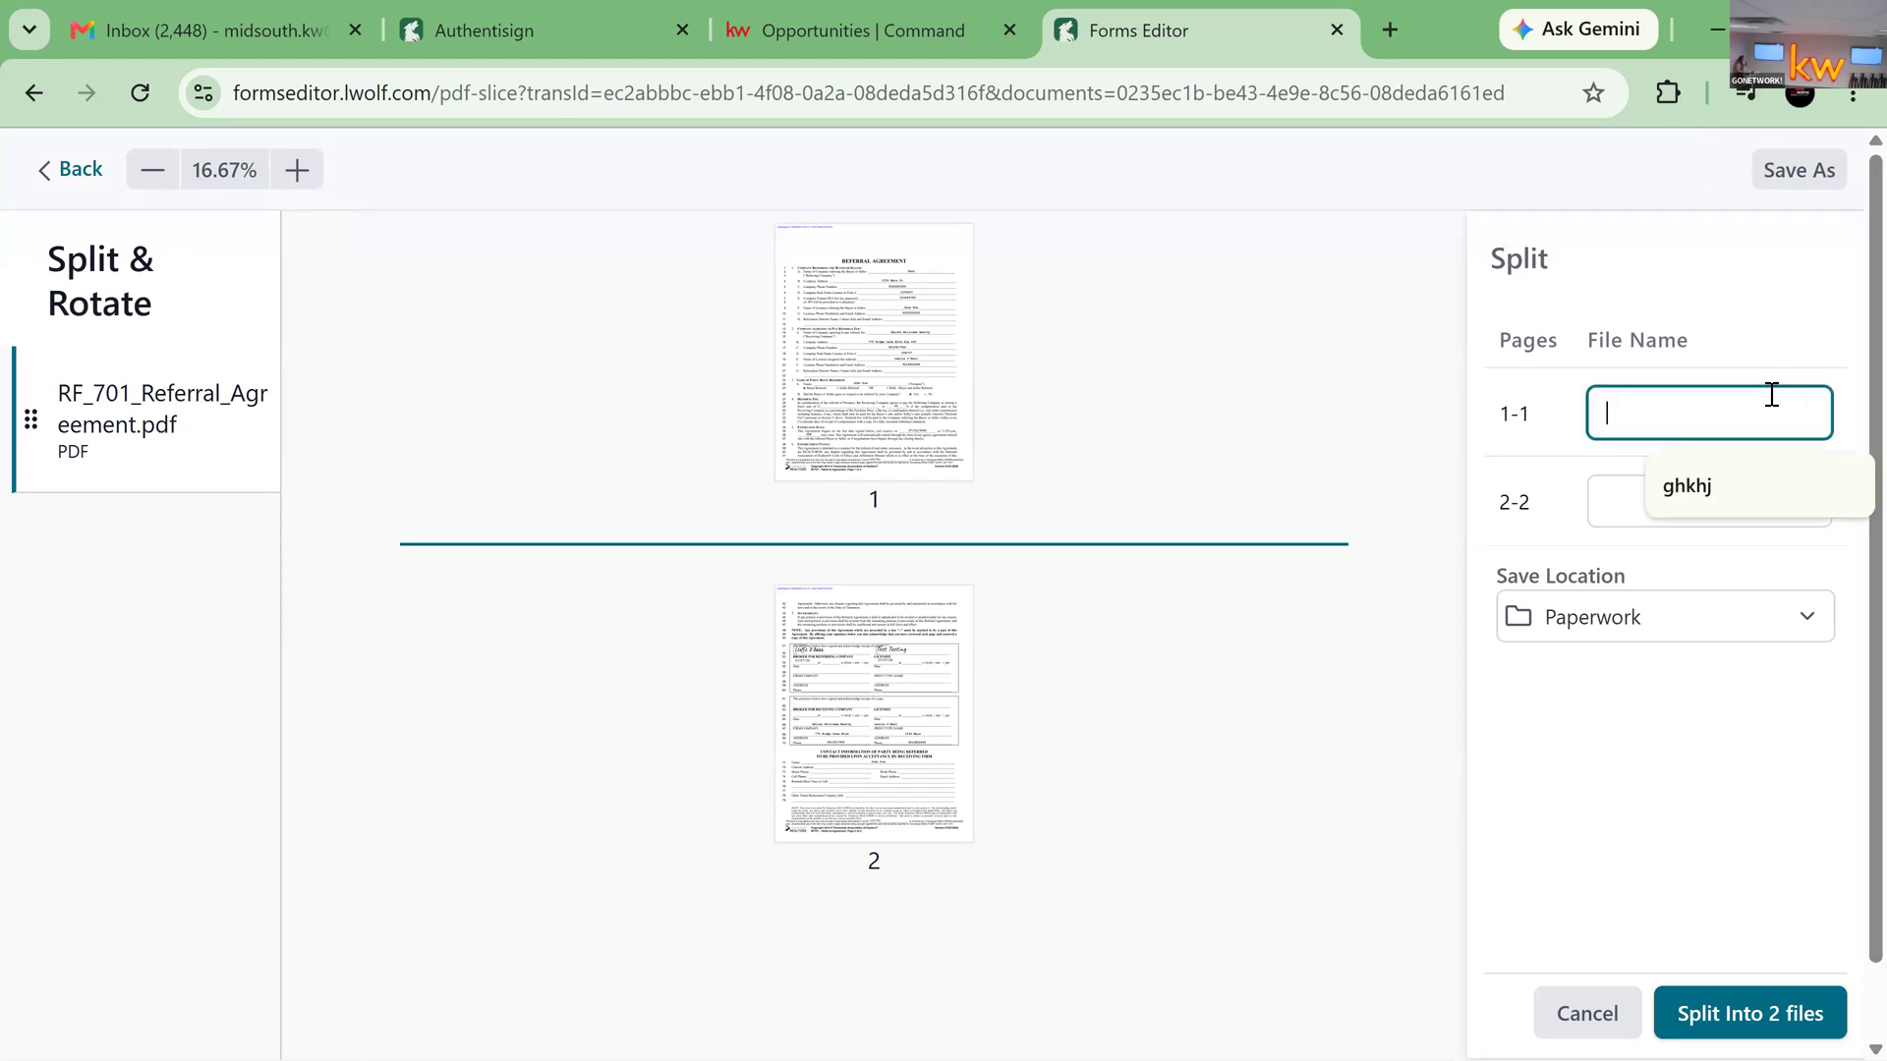
text(1)
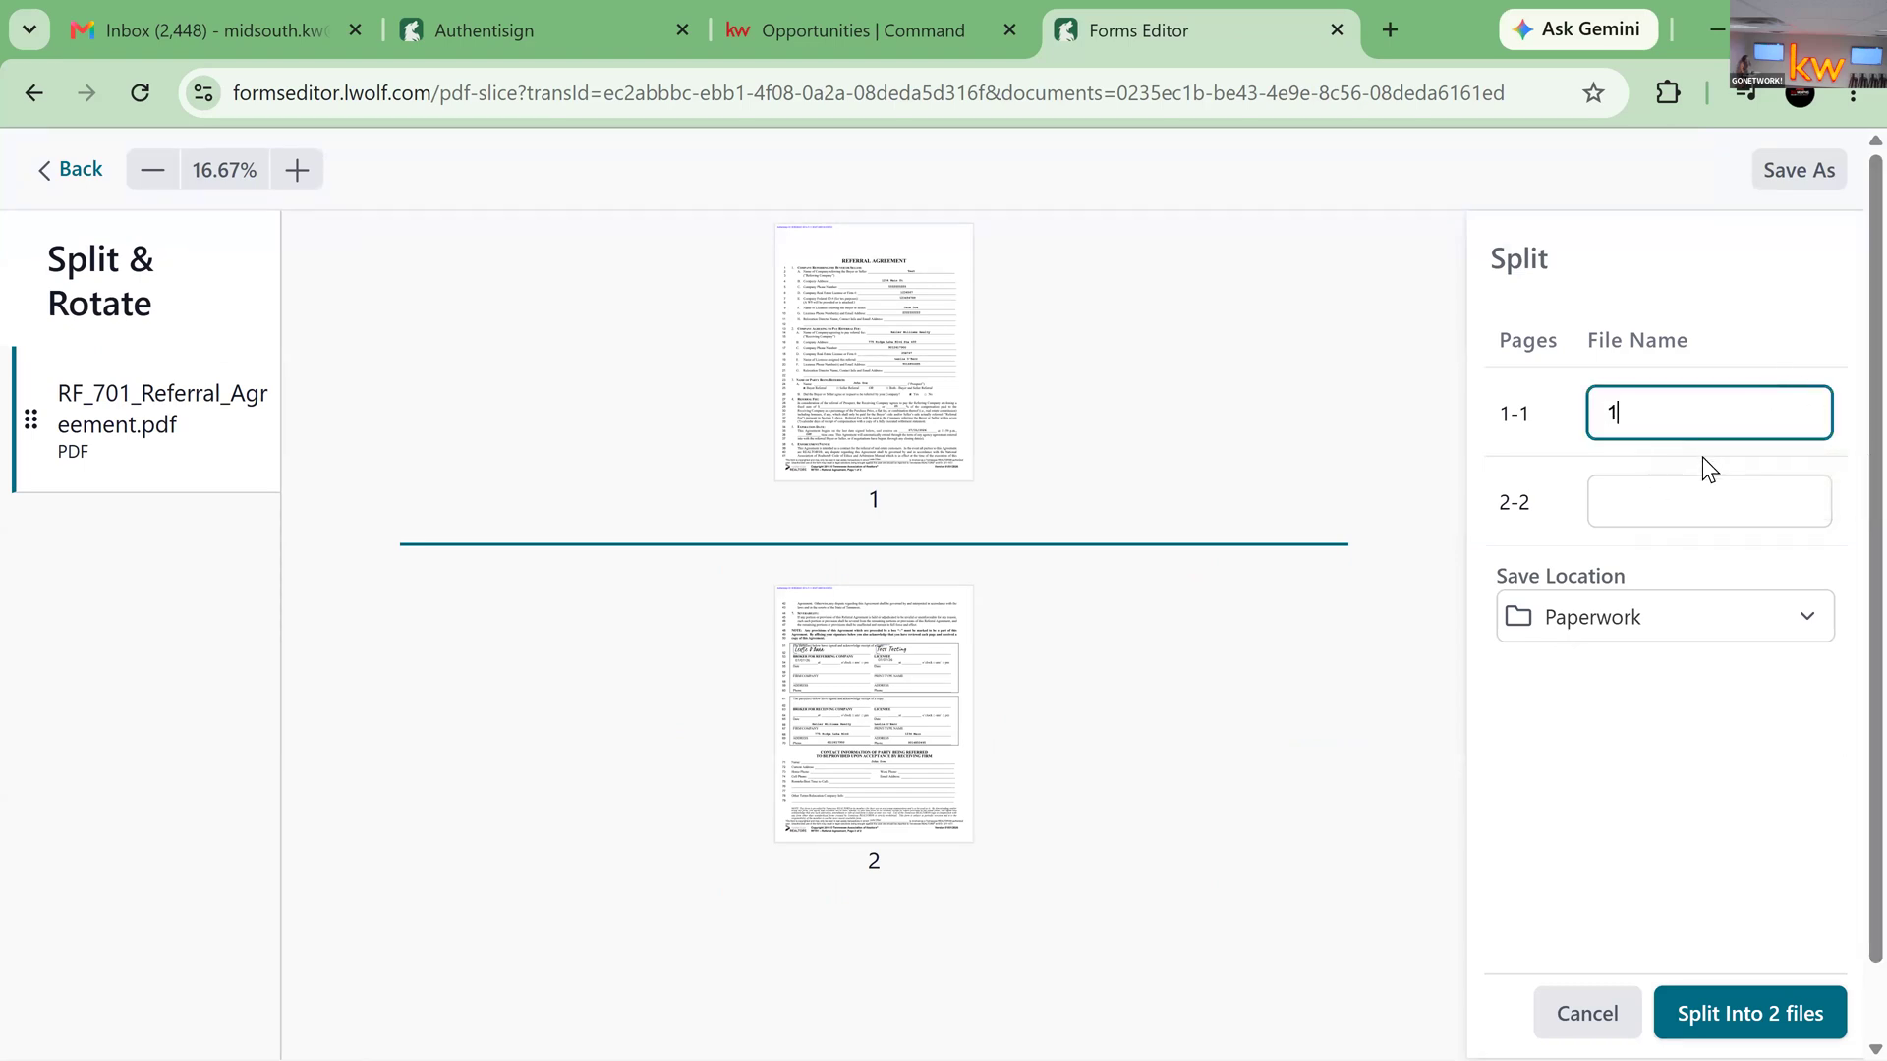
click(1705, 504)
text(2)
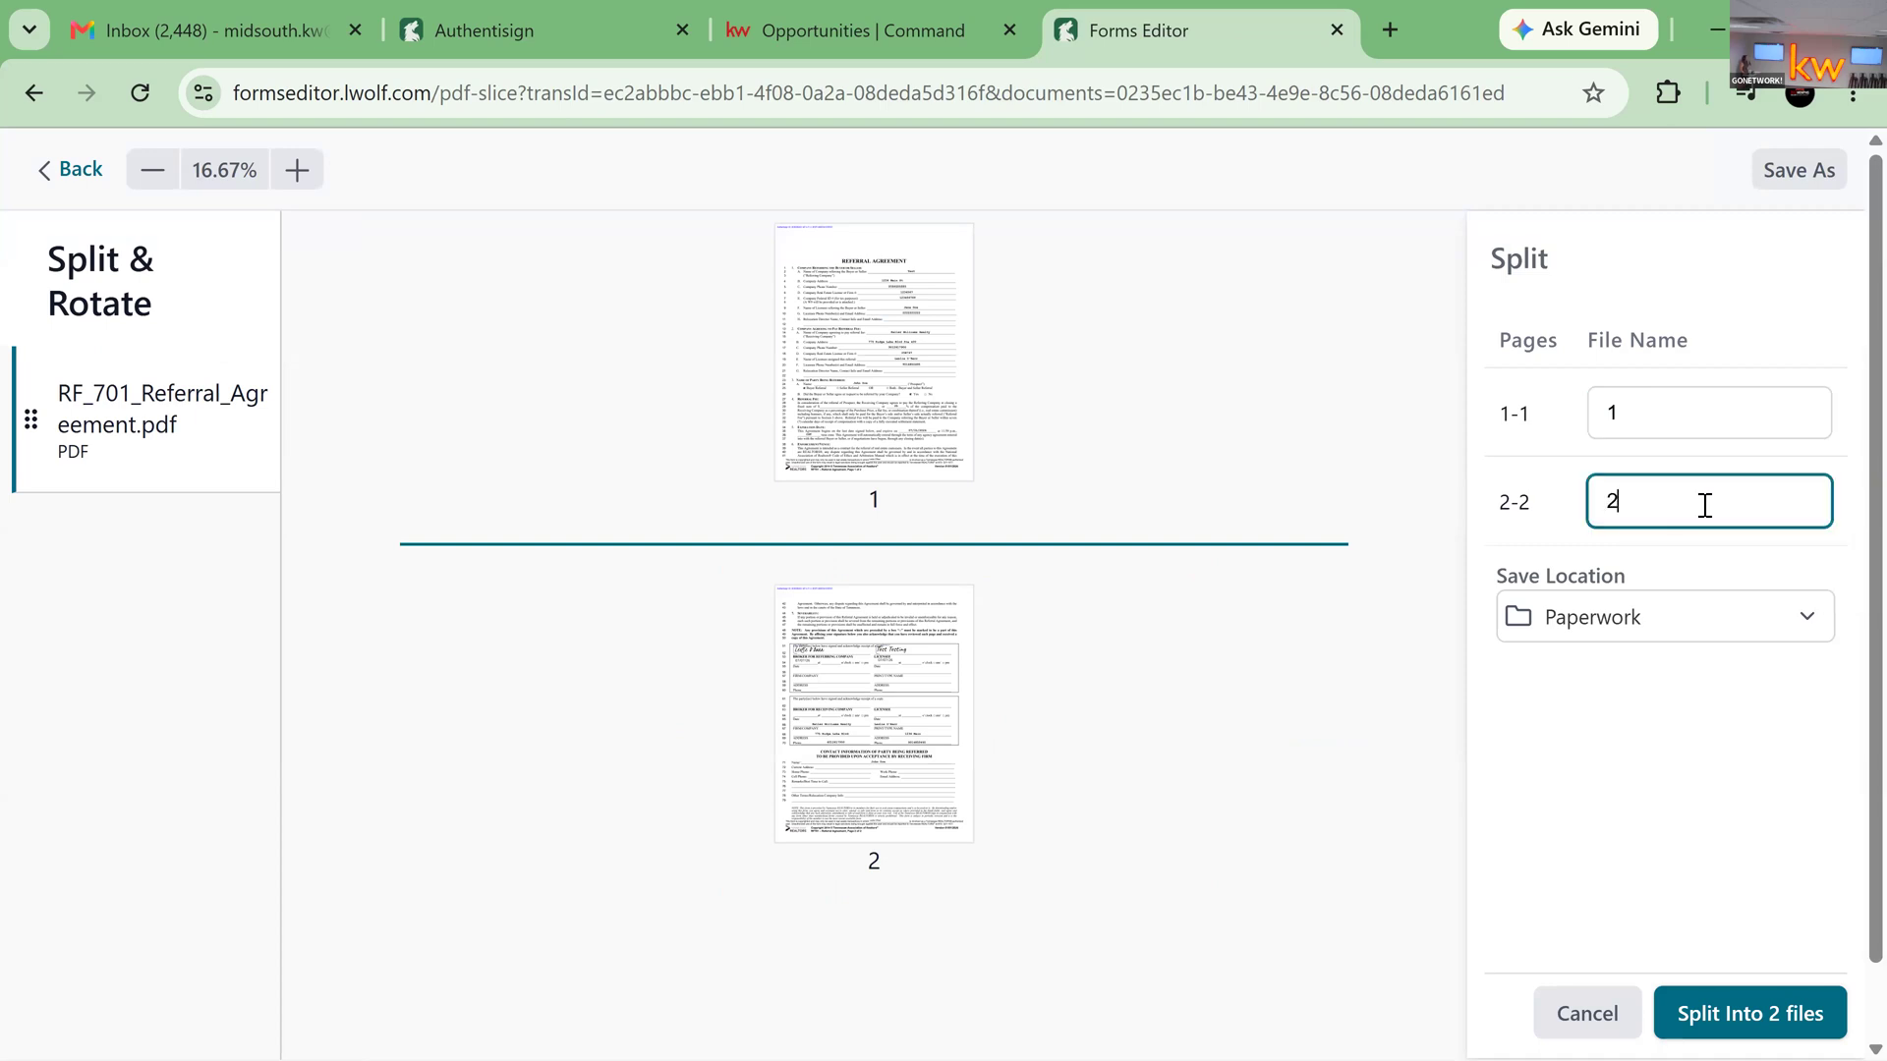
click(1729, 610)
click(1647, 739)
click(1816, 1012)
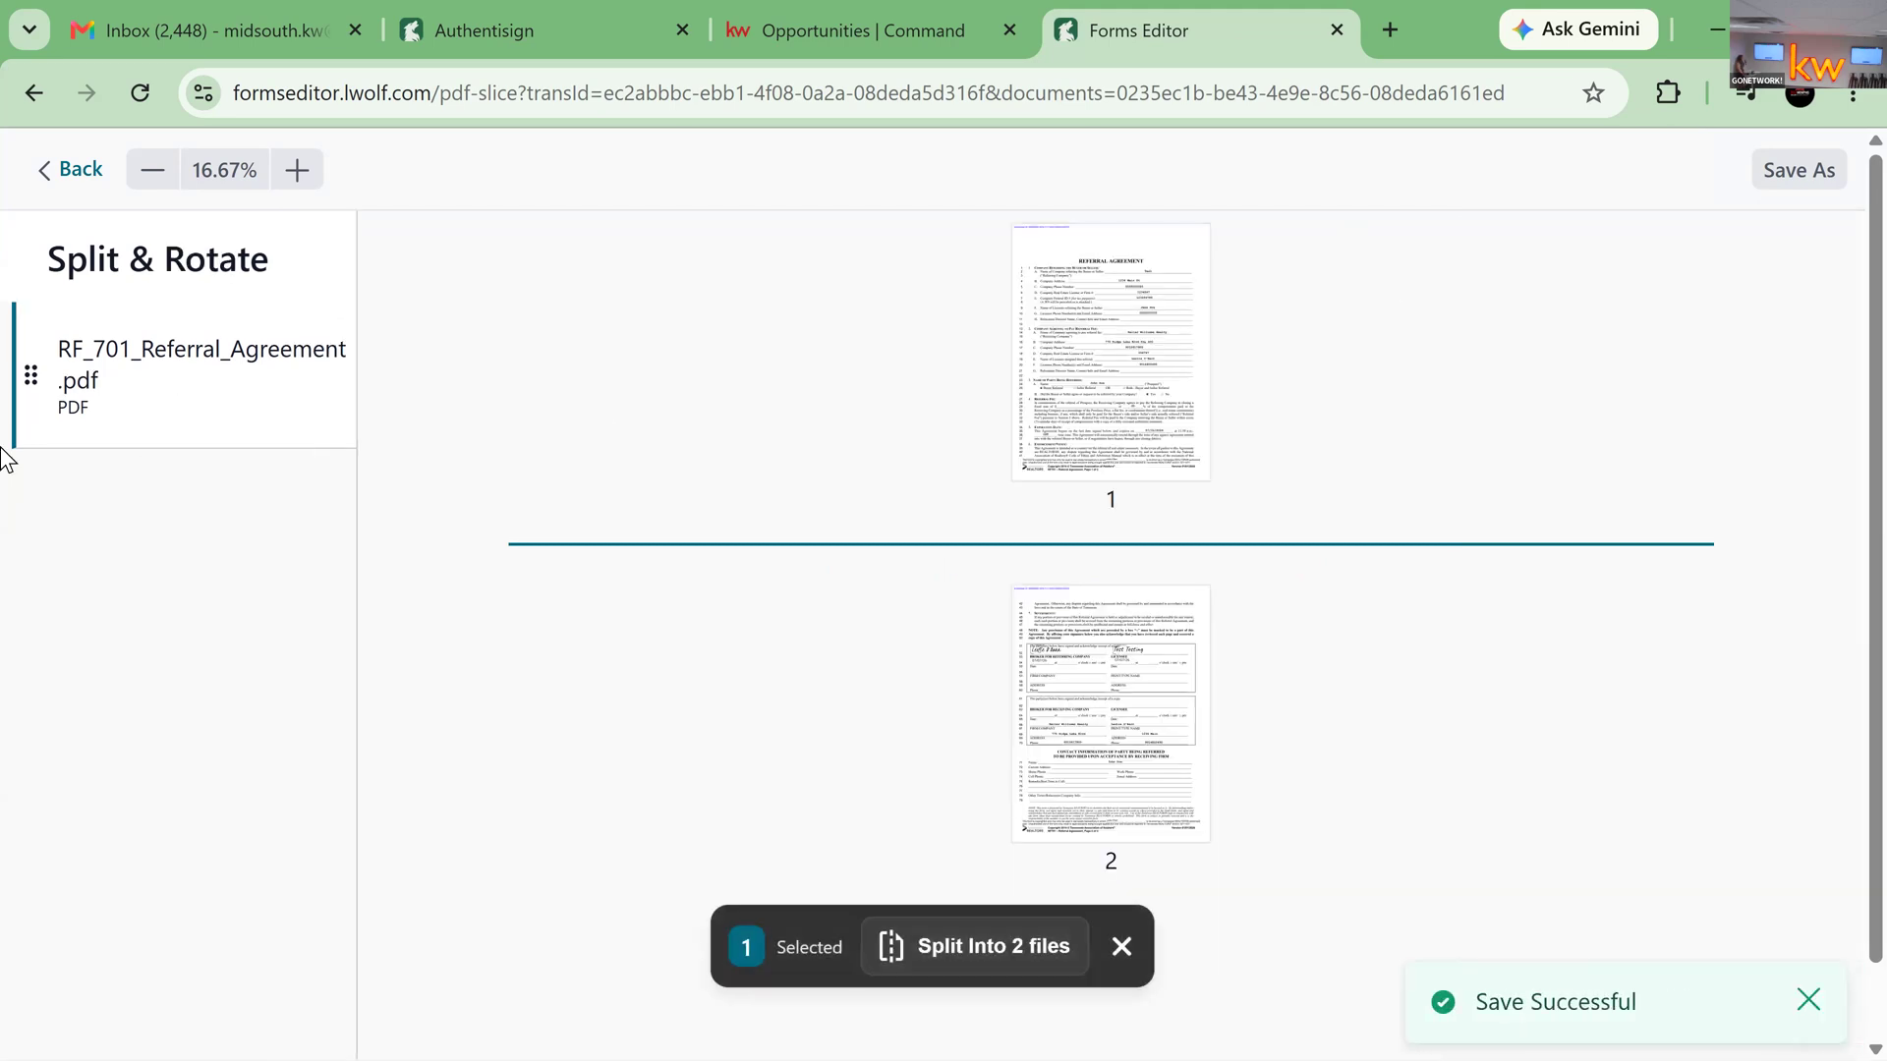
click(49, 175)
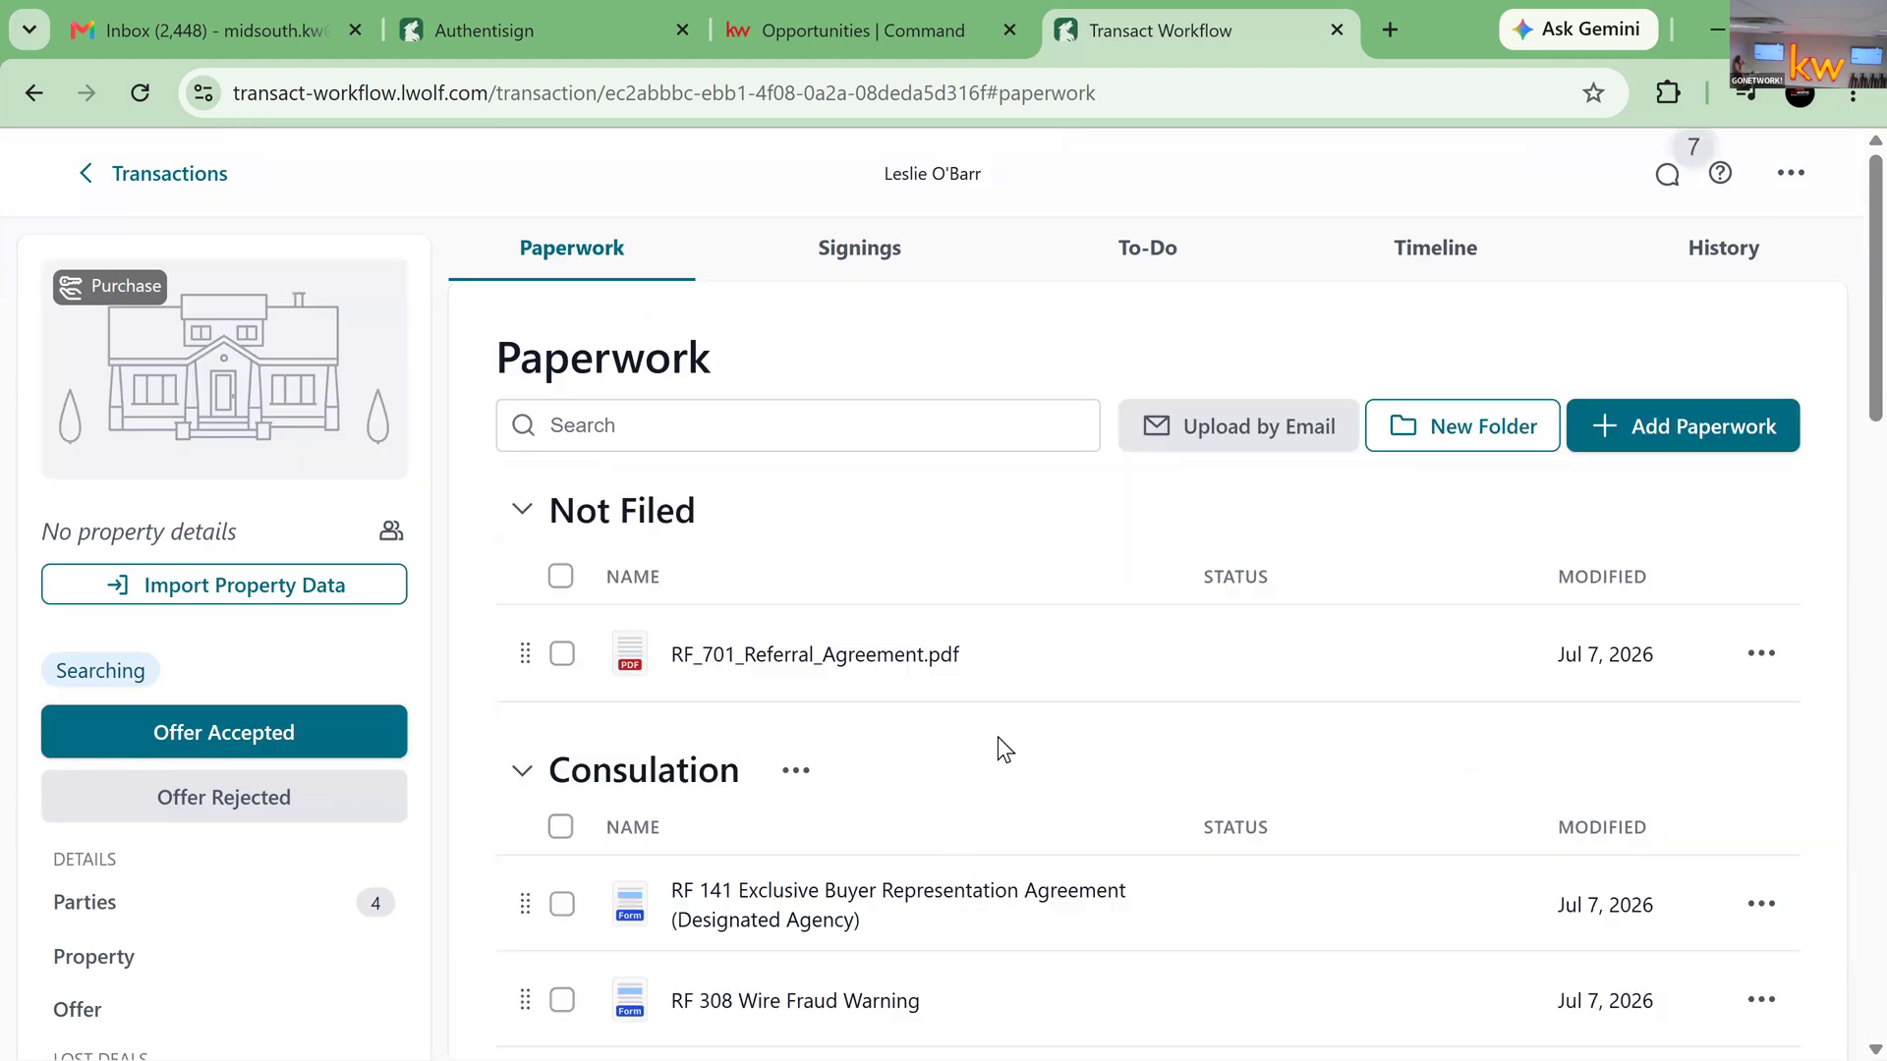
scroll(1310, 662, down, 5)
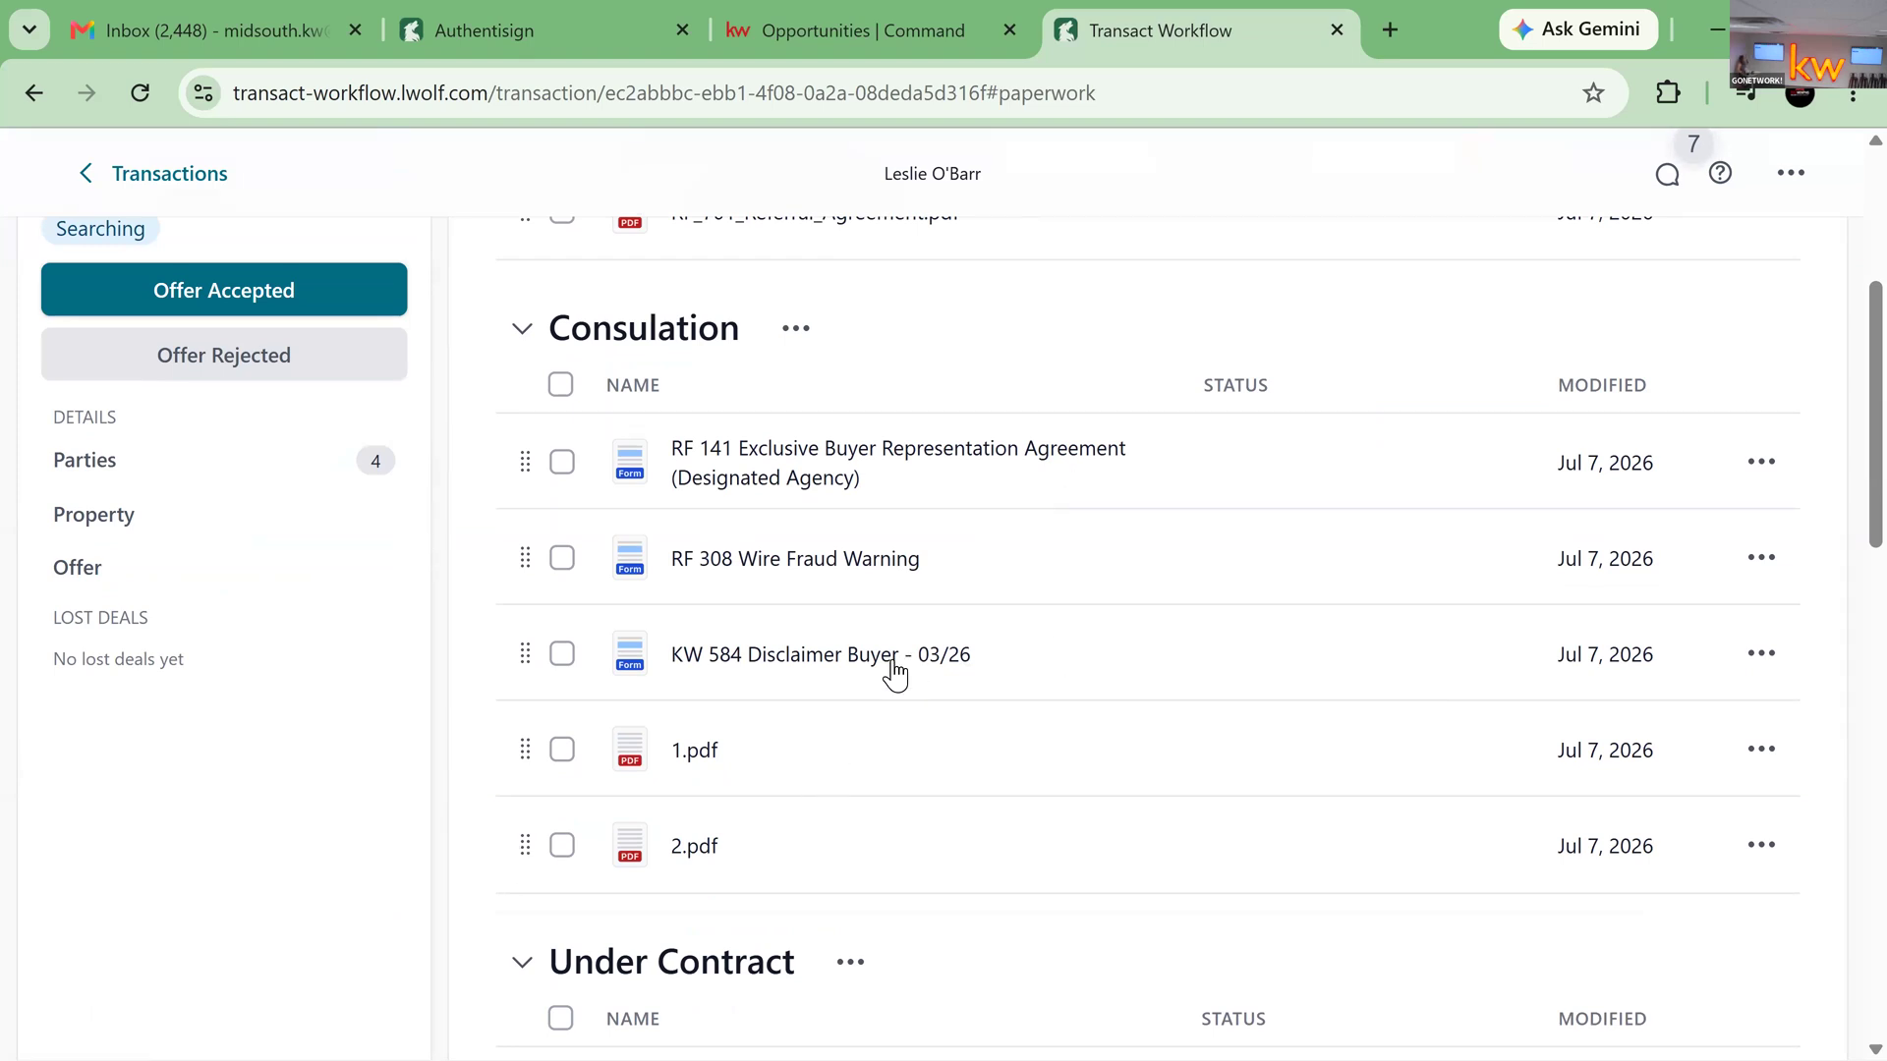
scroll(737, 511, down, 3)
scroll(740, 575, down, 3)
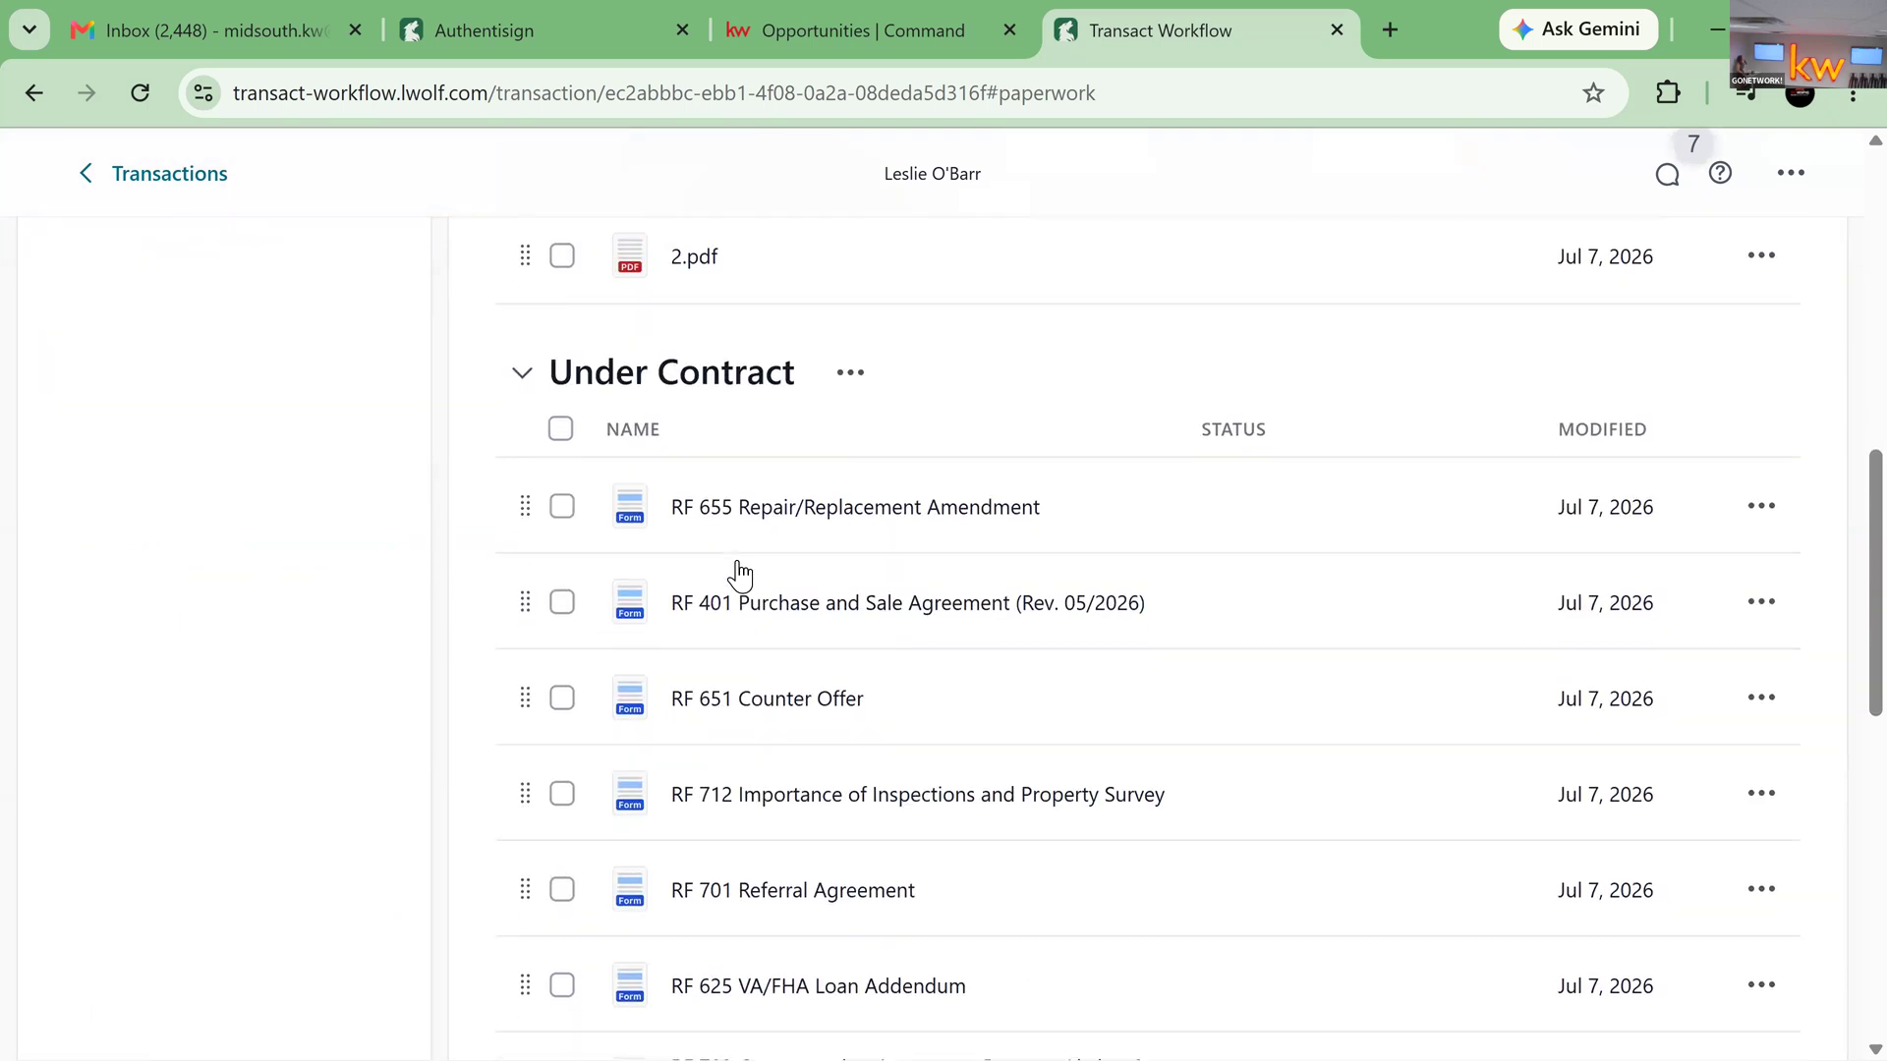
scroll(737, 570, up, 9)
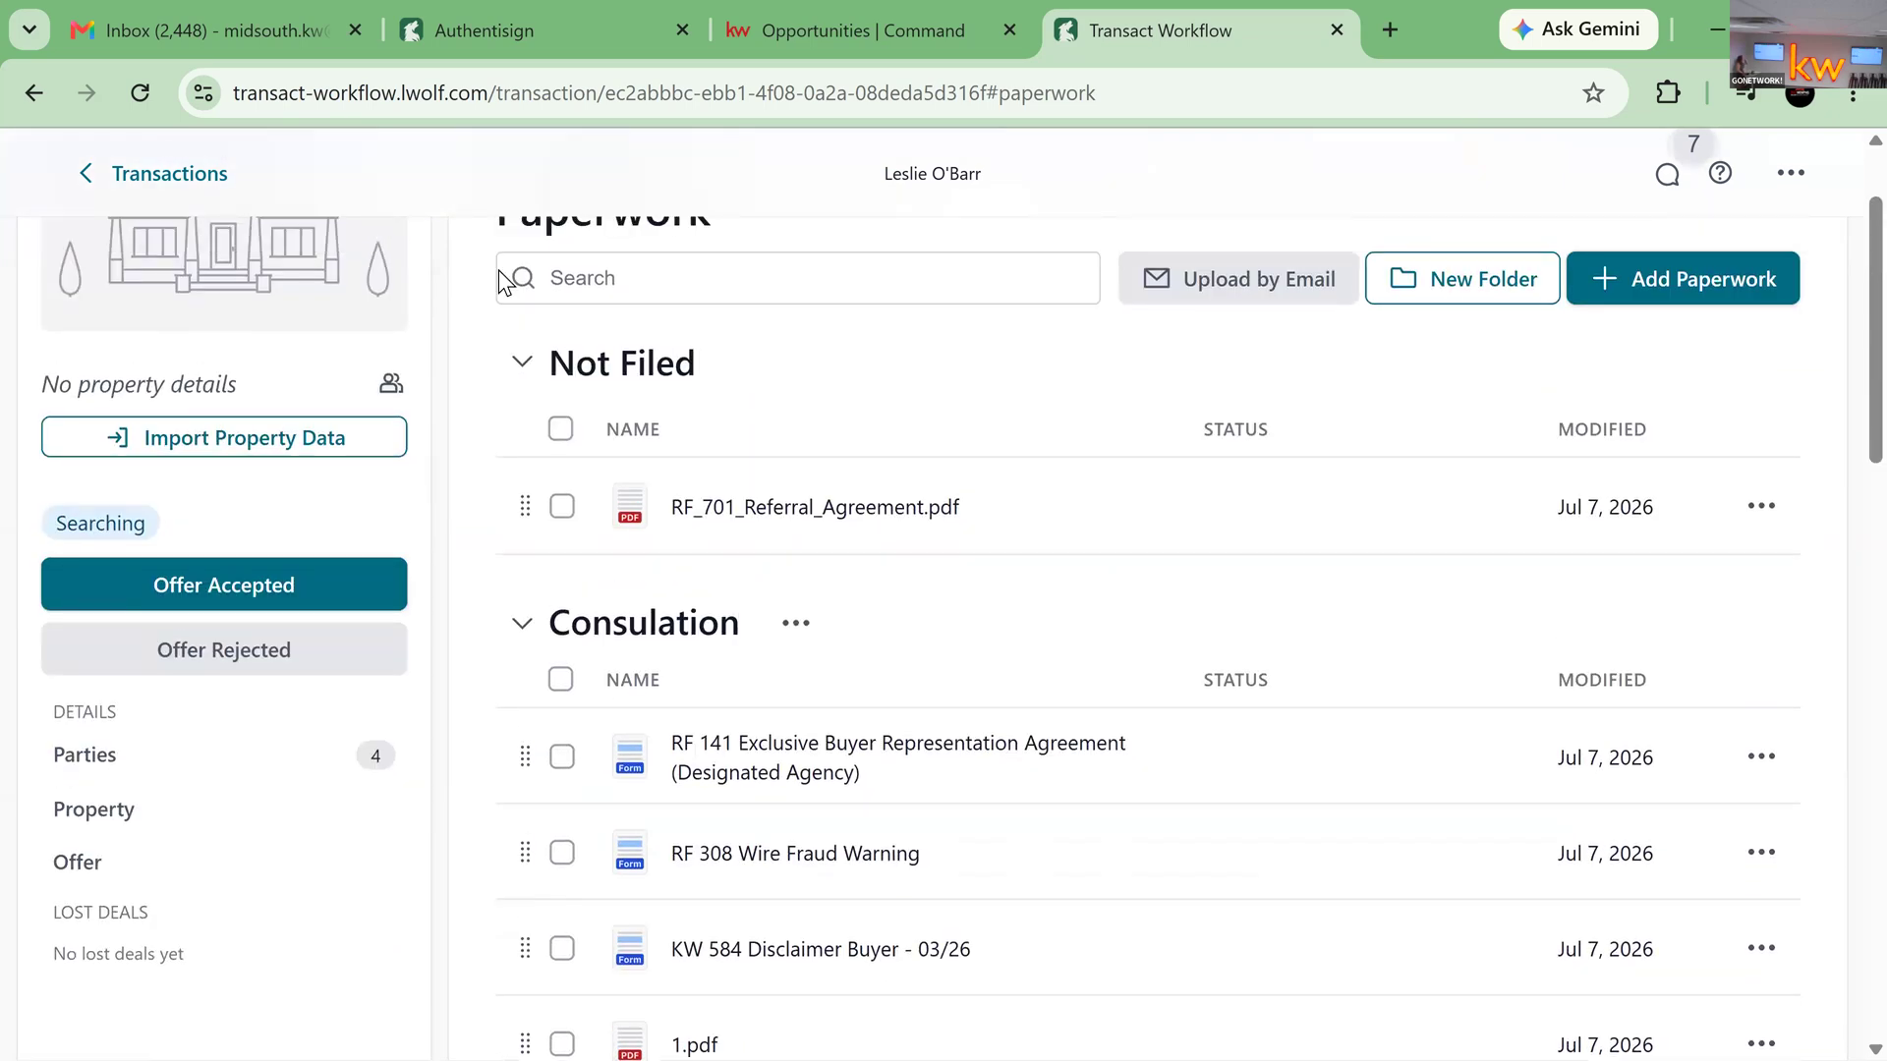
scroll(623, 370, down, 5)
scroll(683, 566, up, 6)
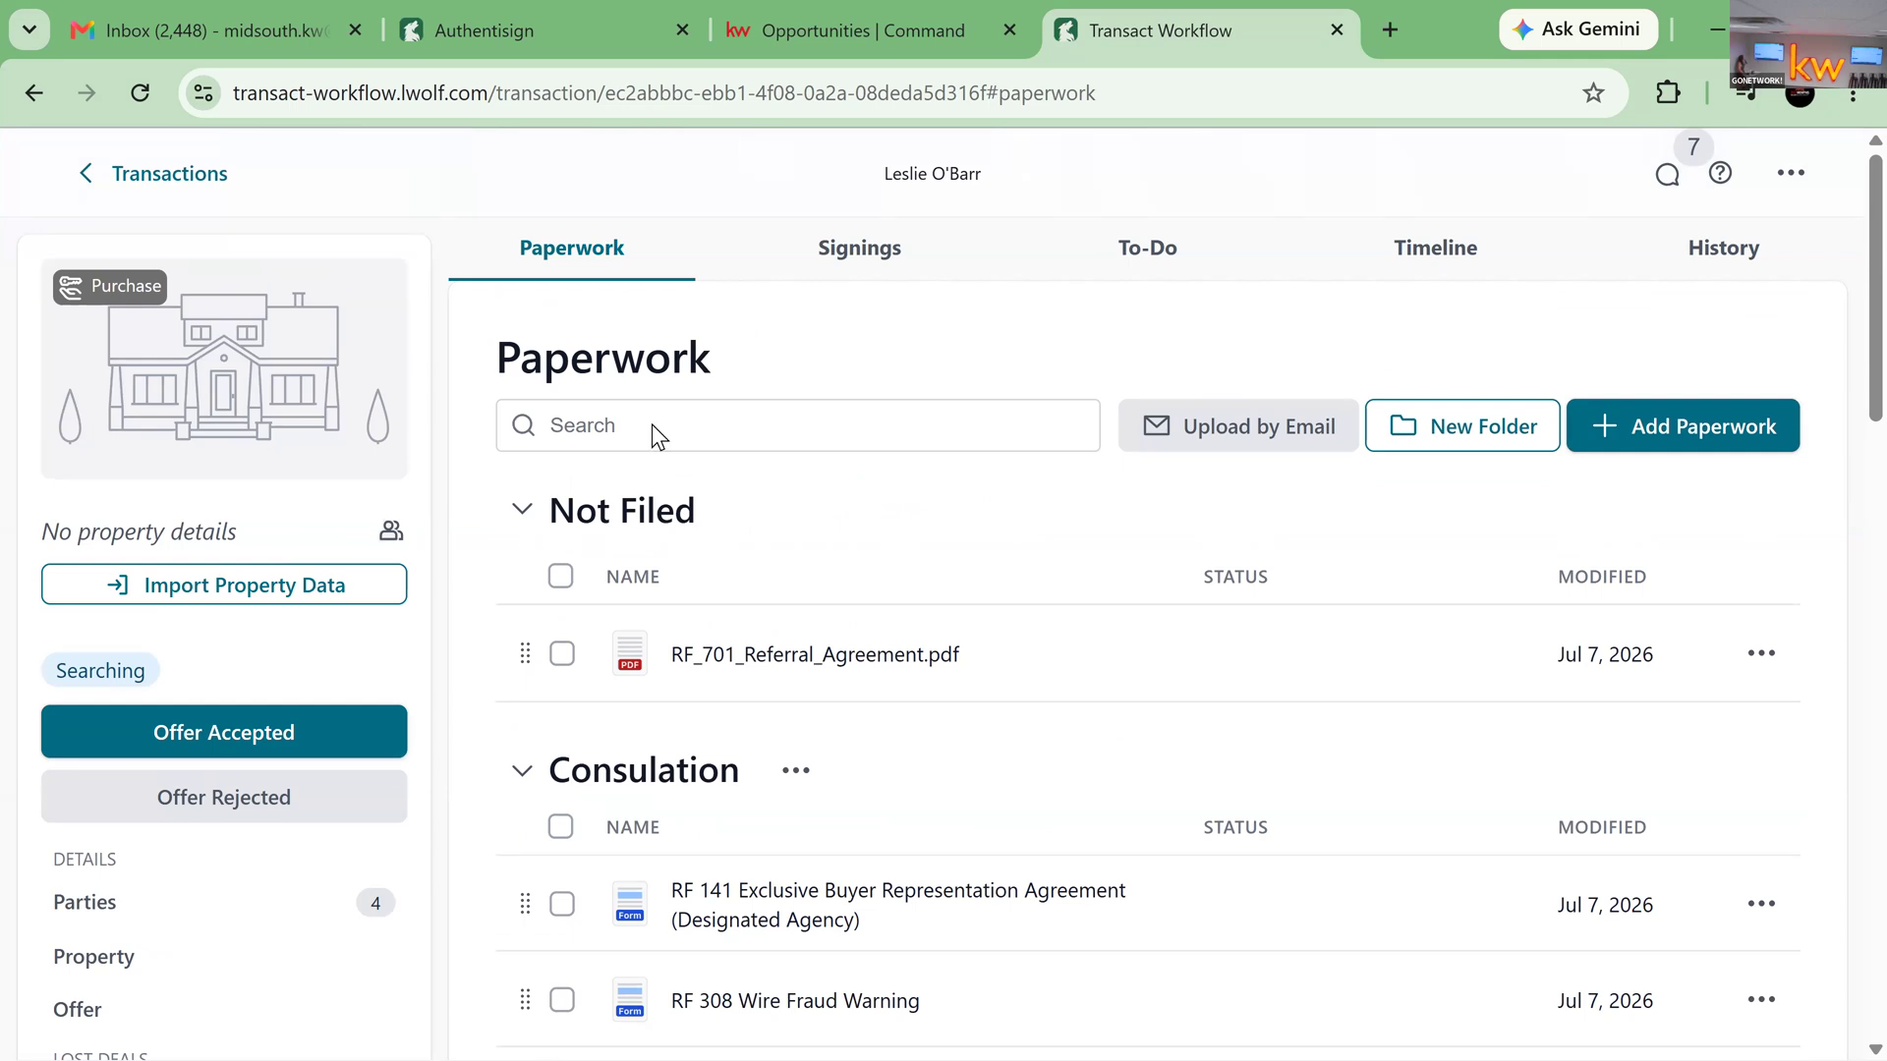
scroll(547, 291, down, 10)
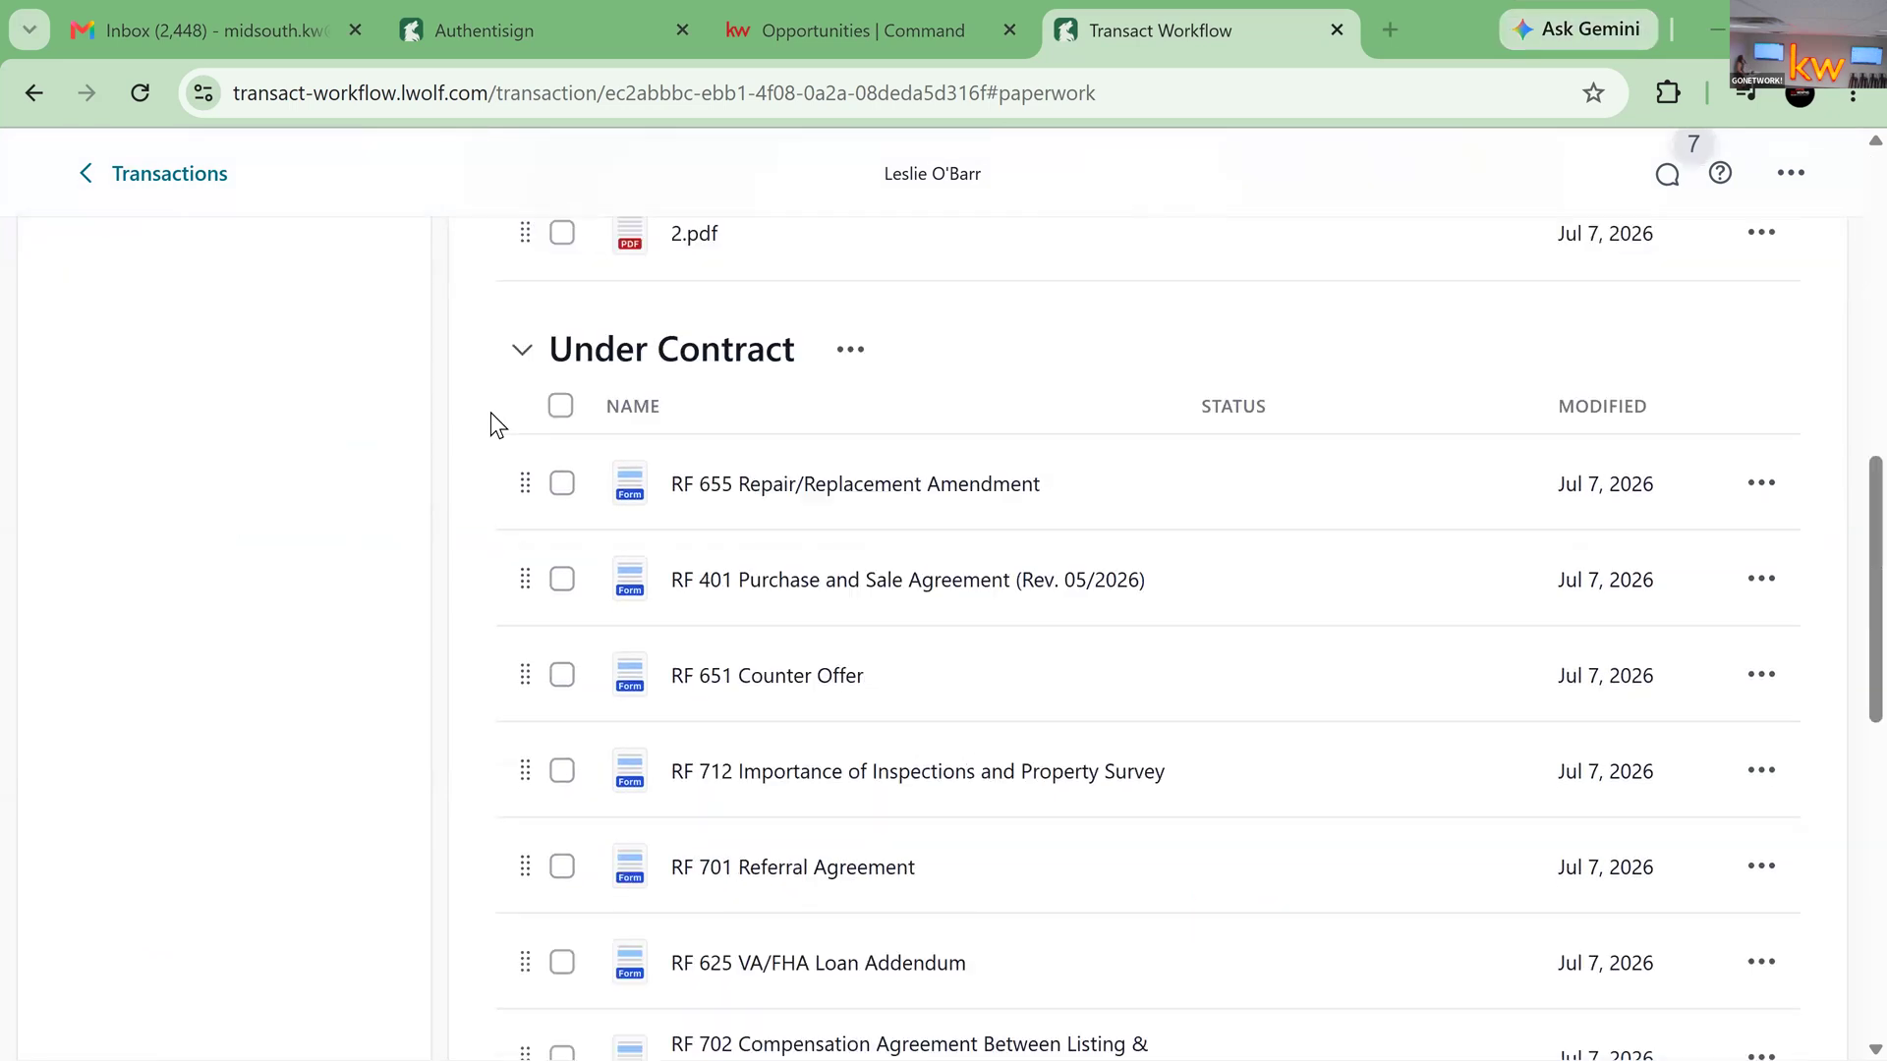
scroll(491, 410, up, 12)
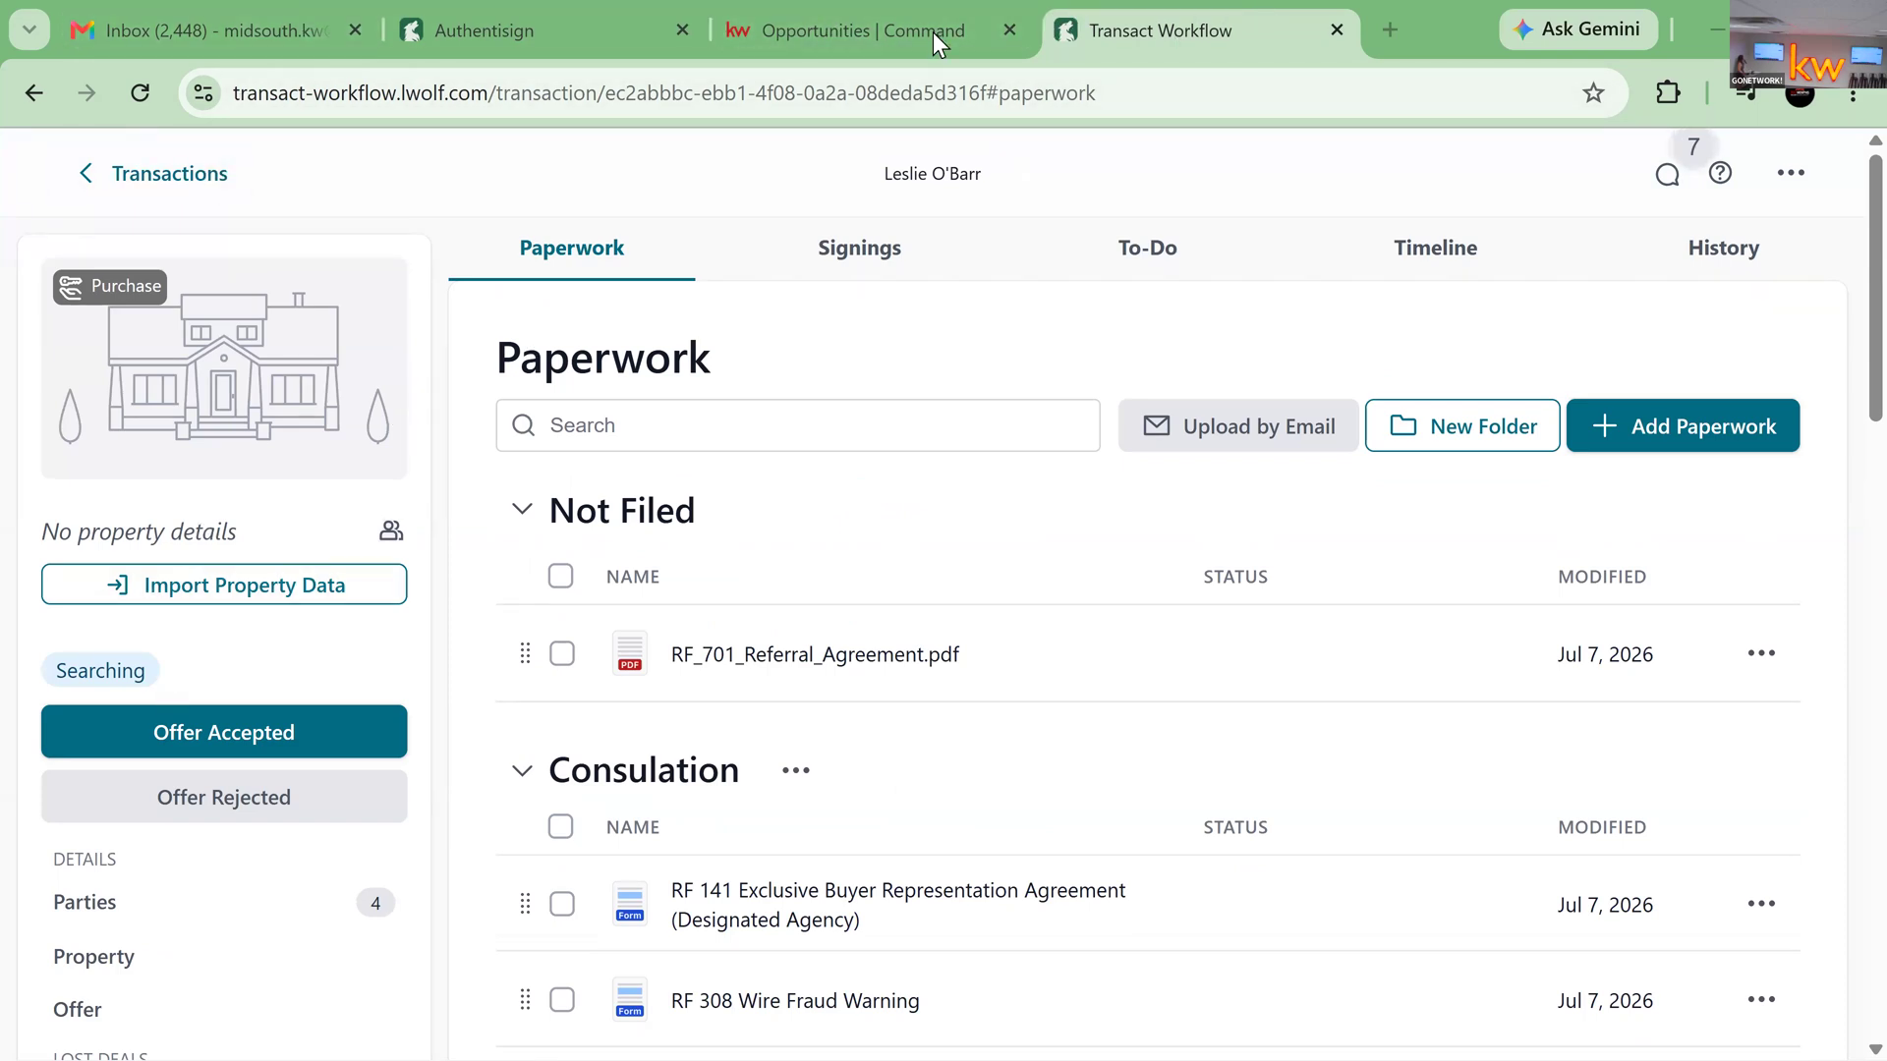
- Switch to KW Command and go back to the opportunities pipelines overview
key(ctrl+shift+Tab)
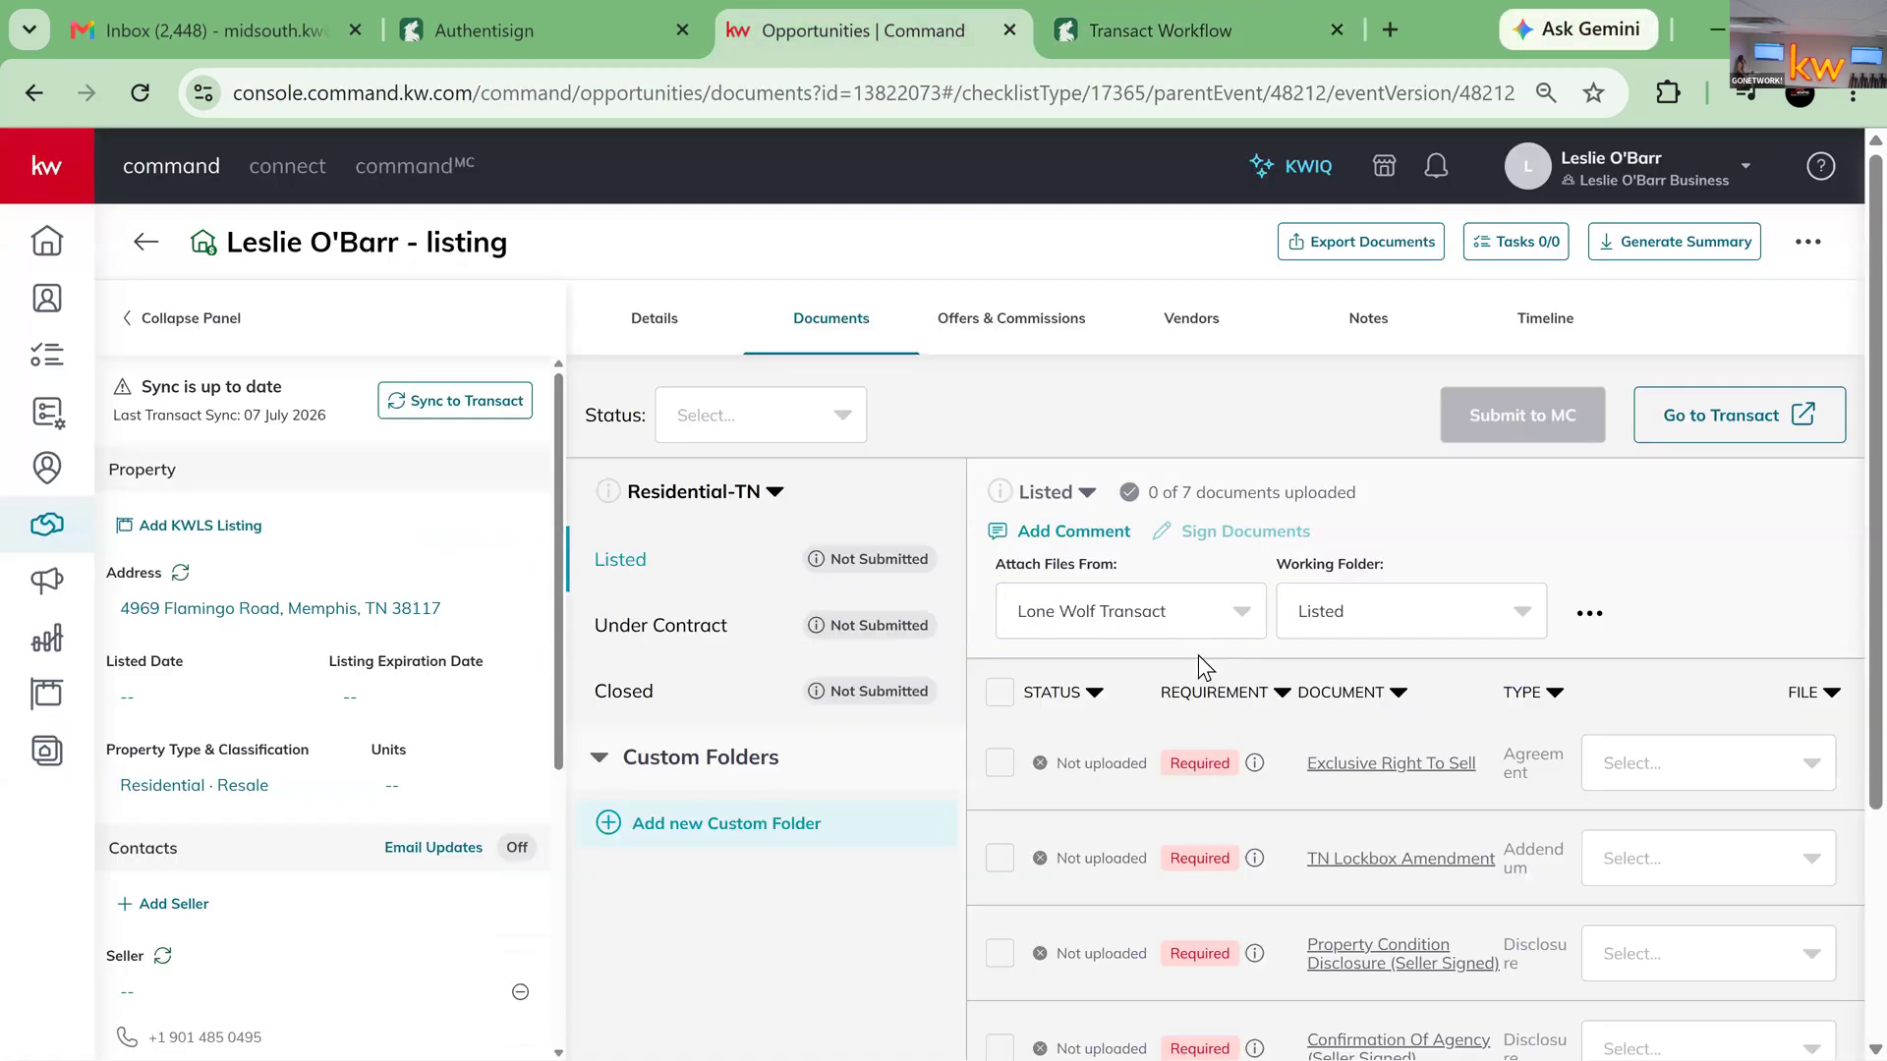
scroll(1744, 741, down, 3)
scroll(1700, 668, up, 3)
click(147, 243)
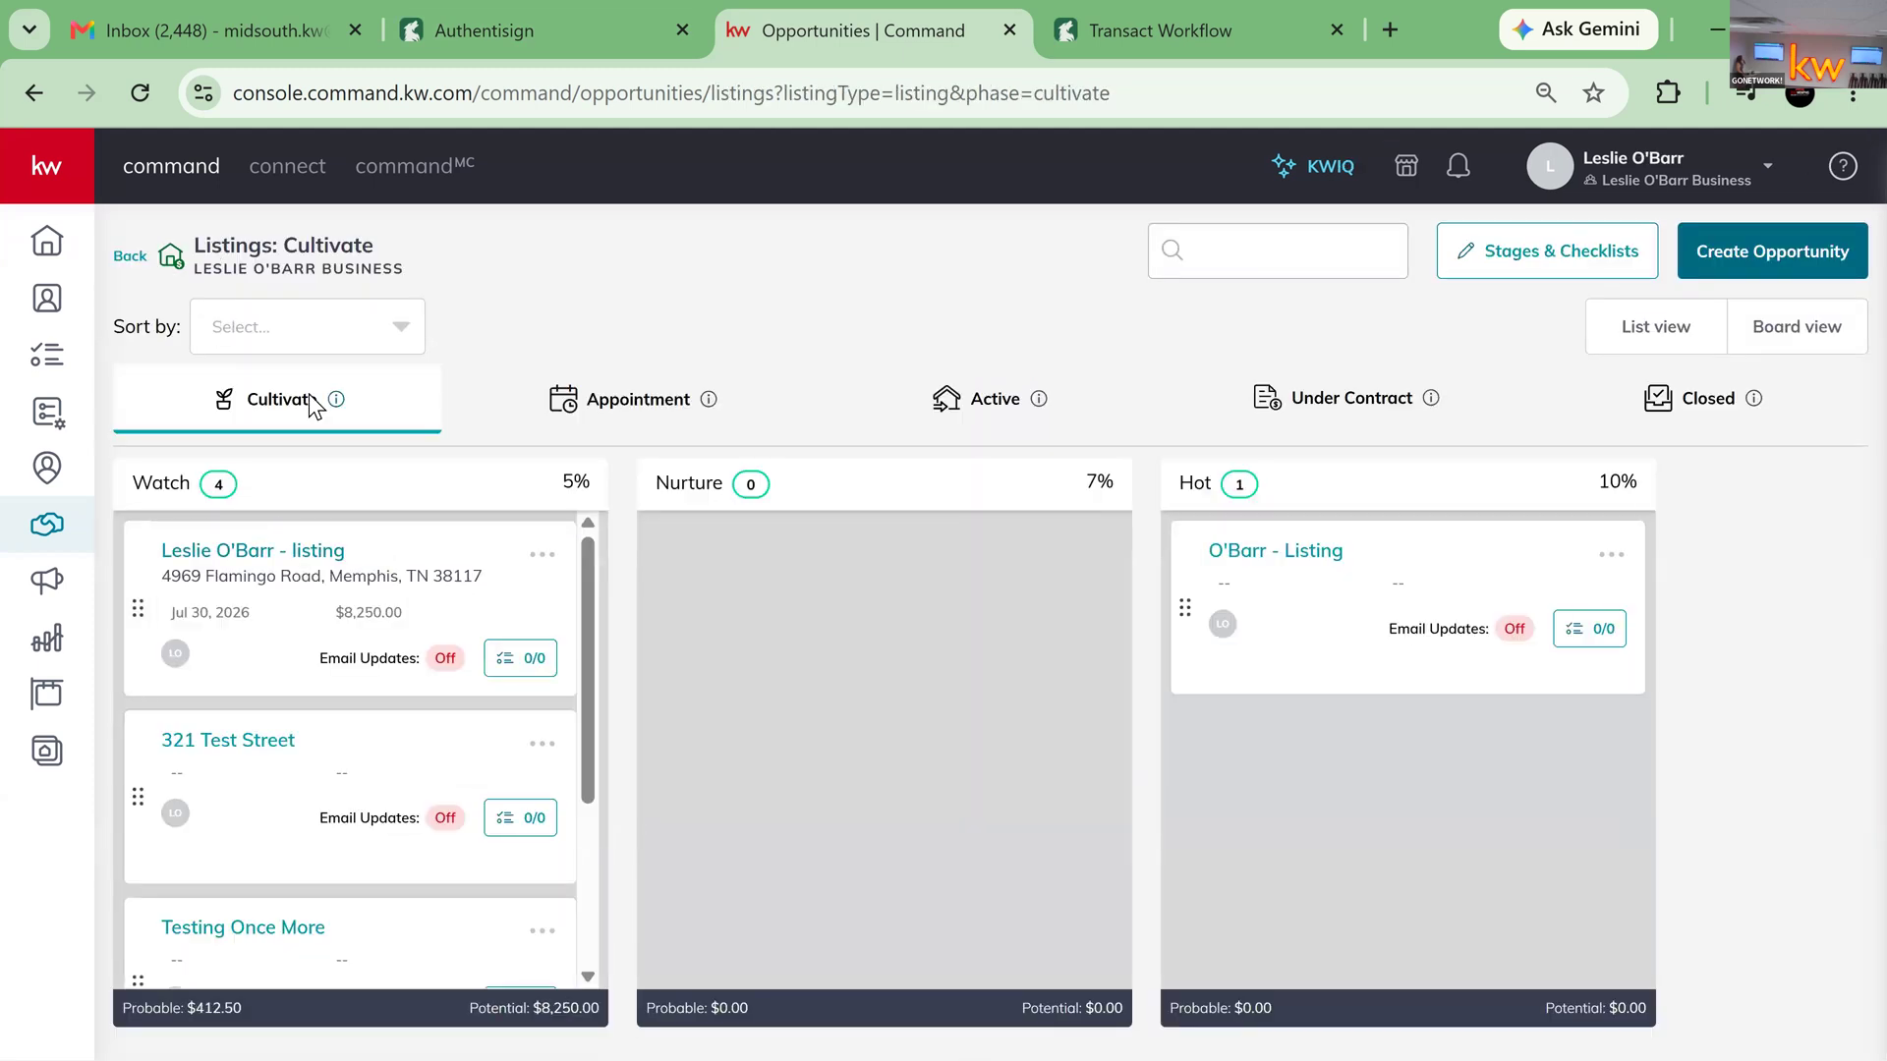
click(128, 257)
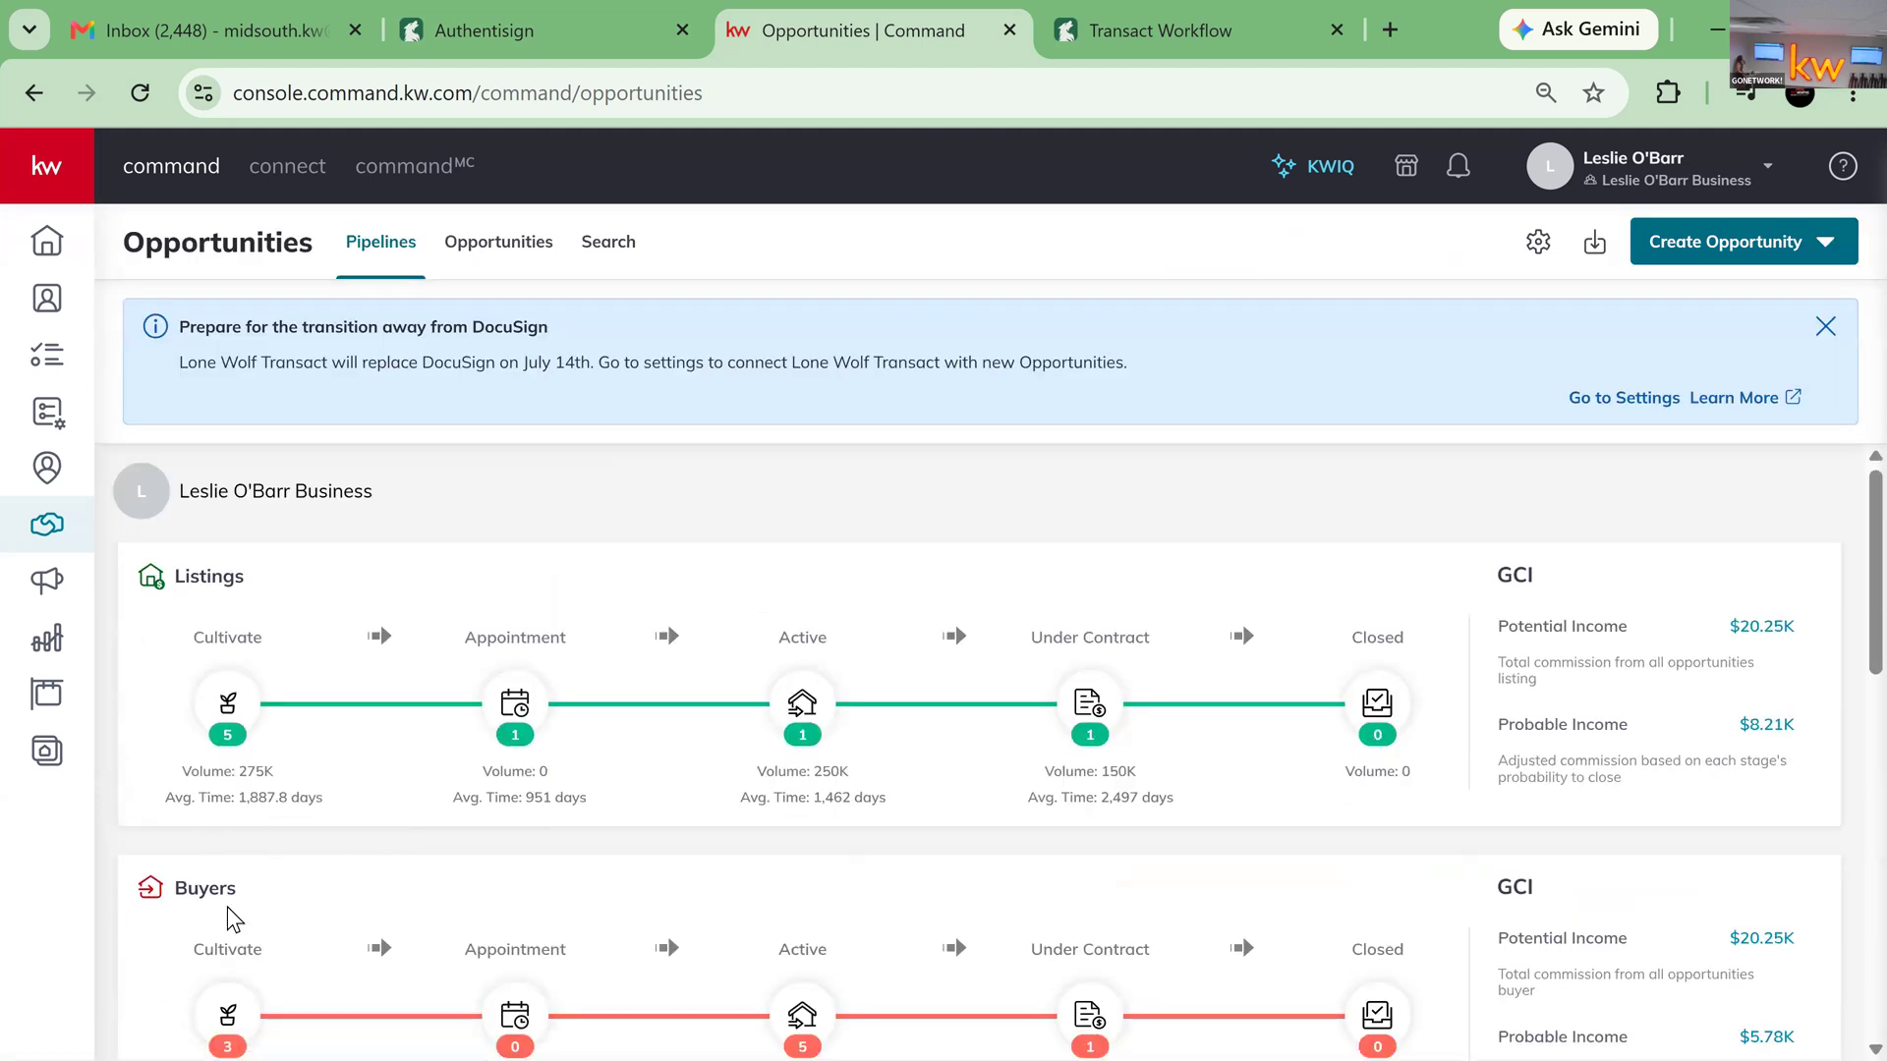
- Open the Buyers Cultivate stage, then the buyer opportunity's Documents checklist
scroll(232, 888, down, 3)
click(227, 727)
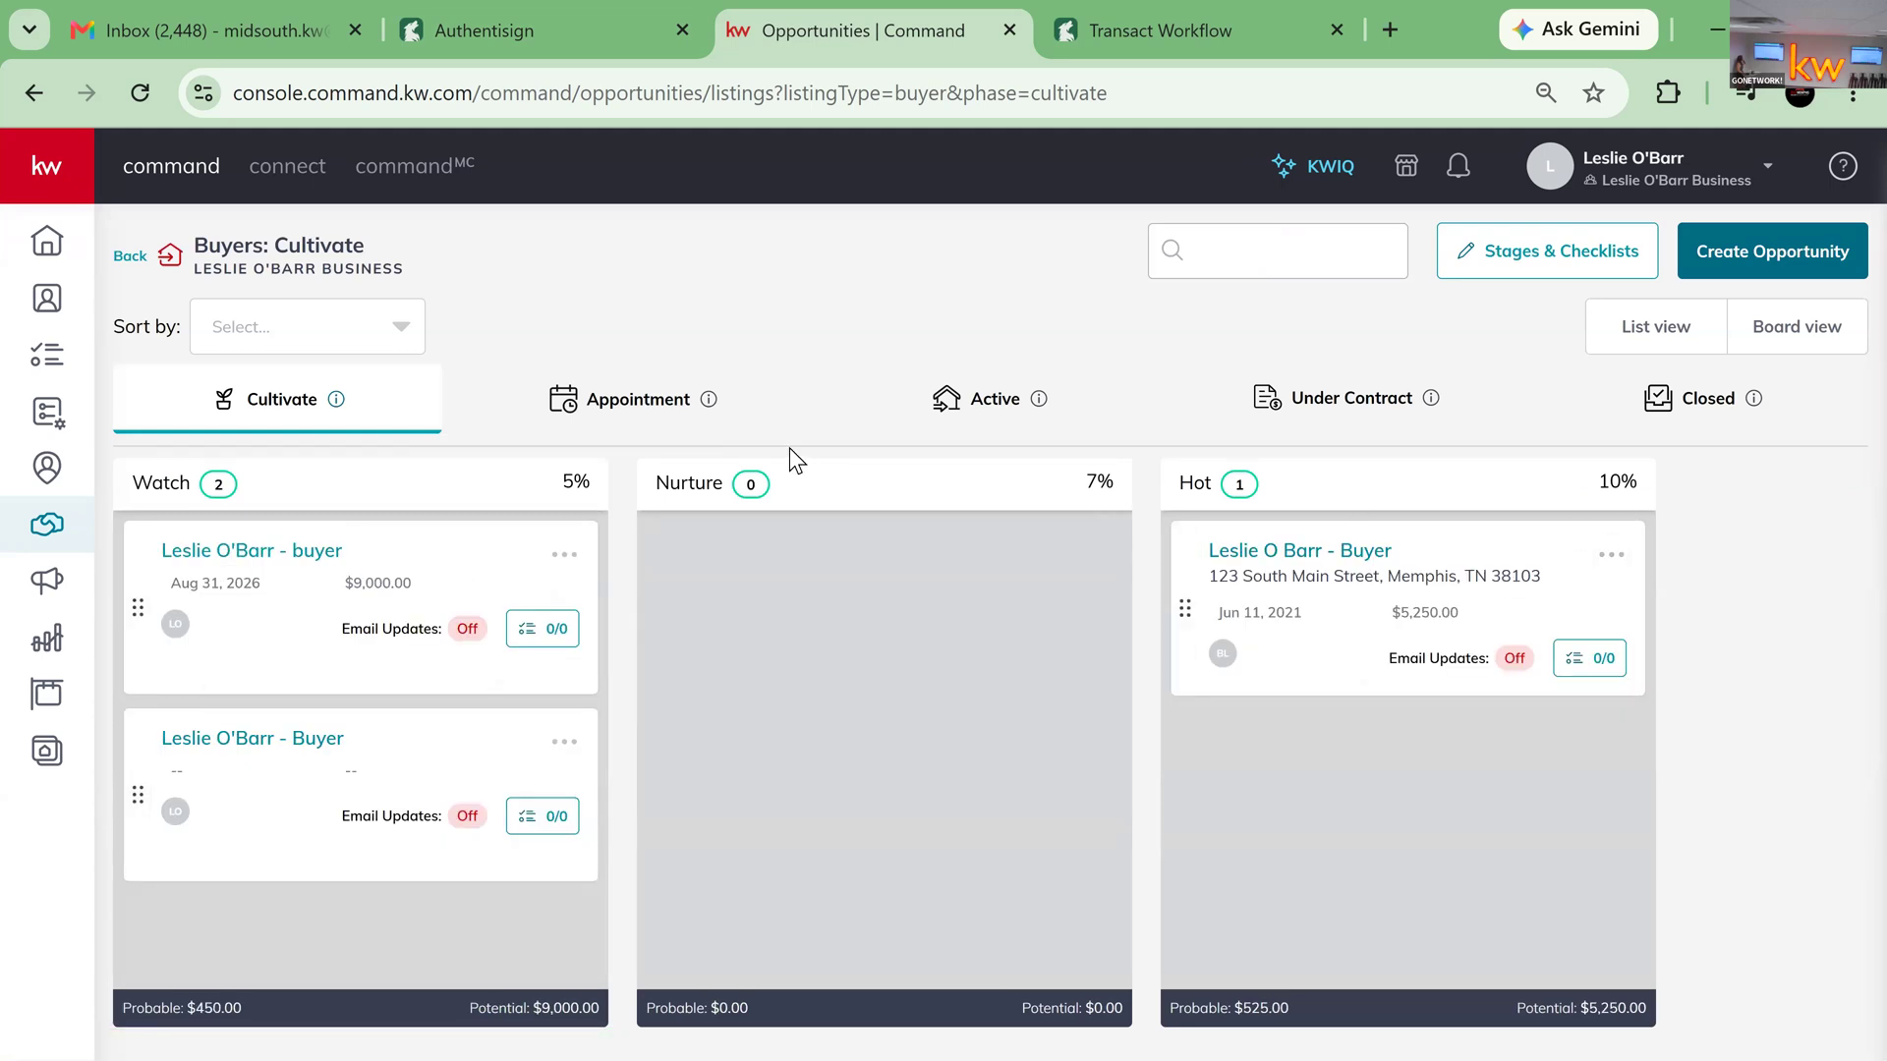
click(240, 551)
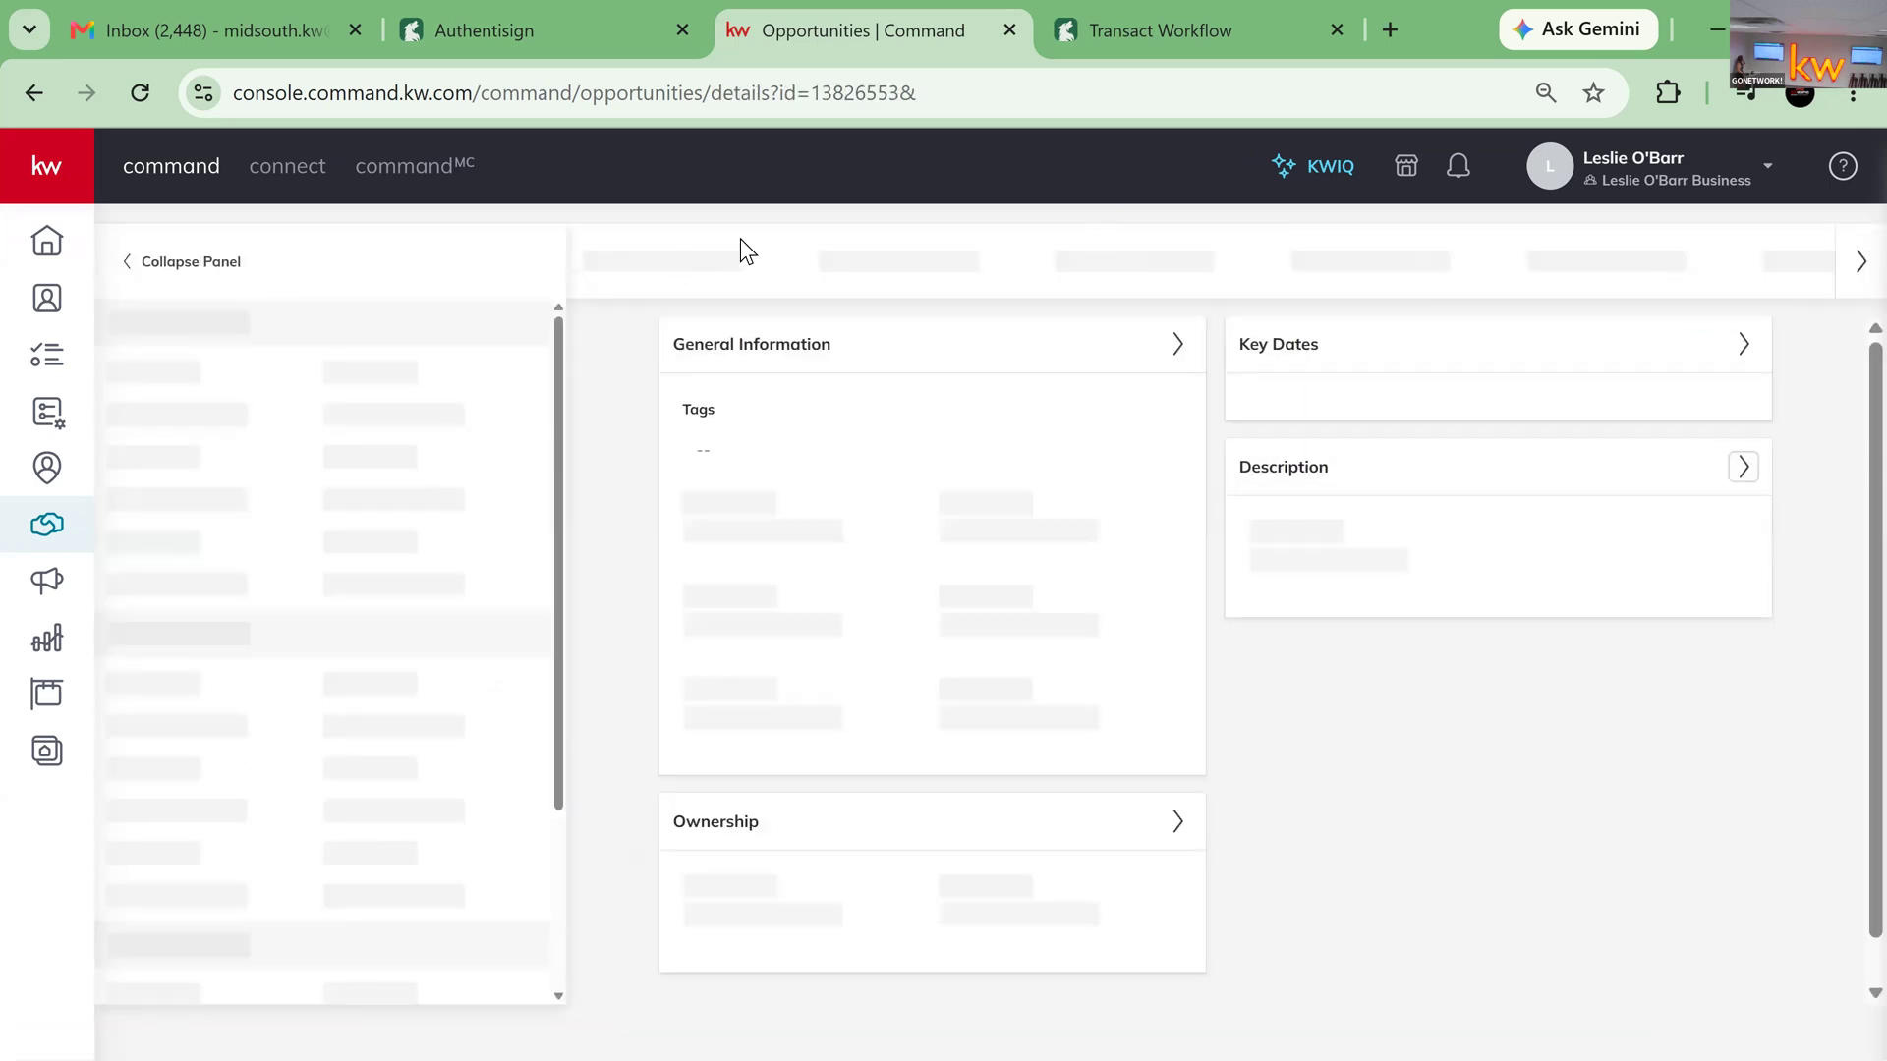
click(843, 307)
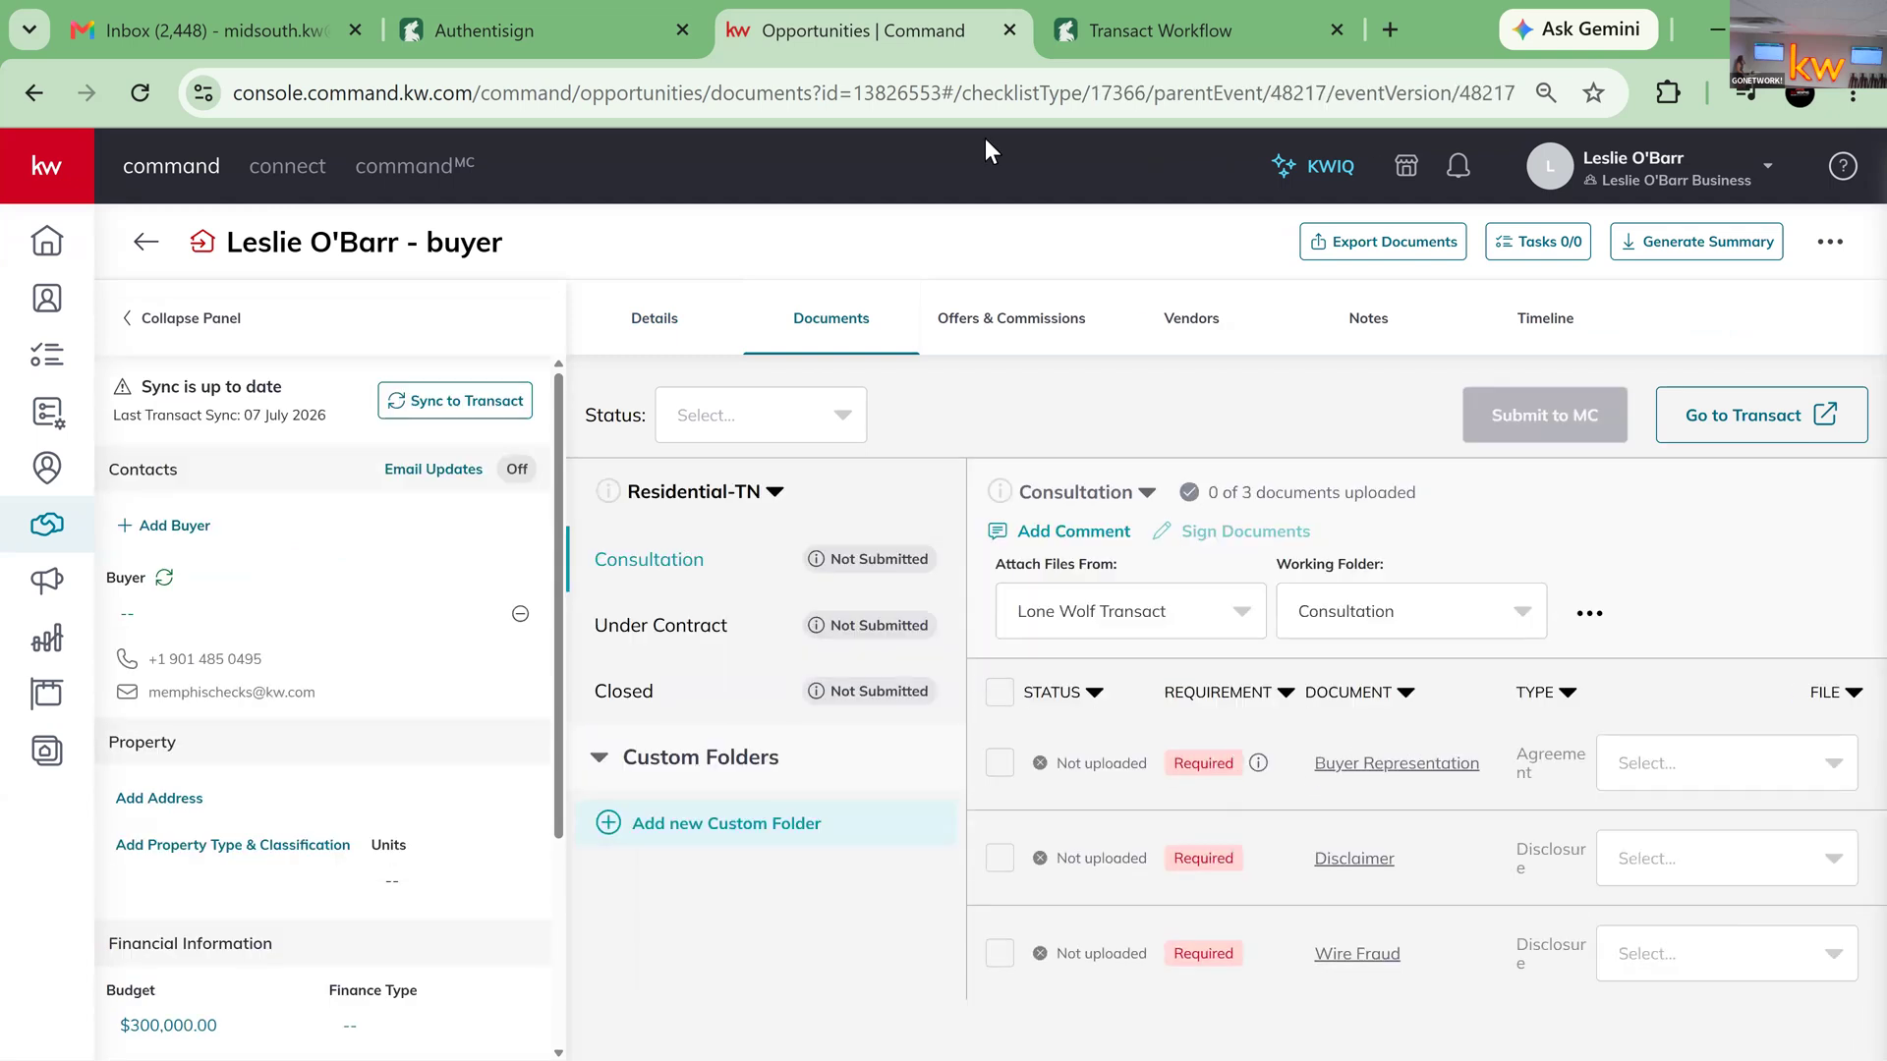
- Check which files can attach to Buyer Representation, Disclaimer and the Under Contract Counter Offer(s)
click(157, 318)
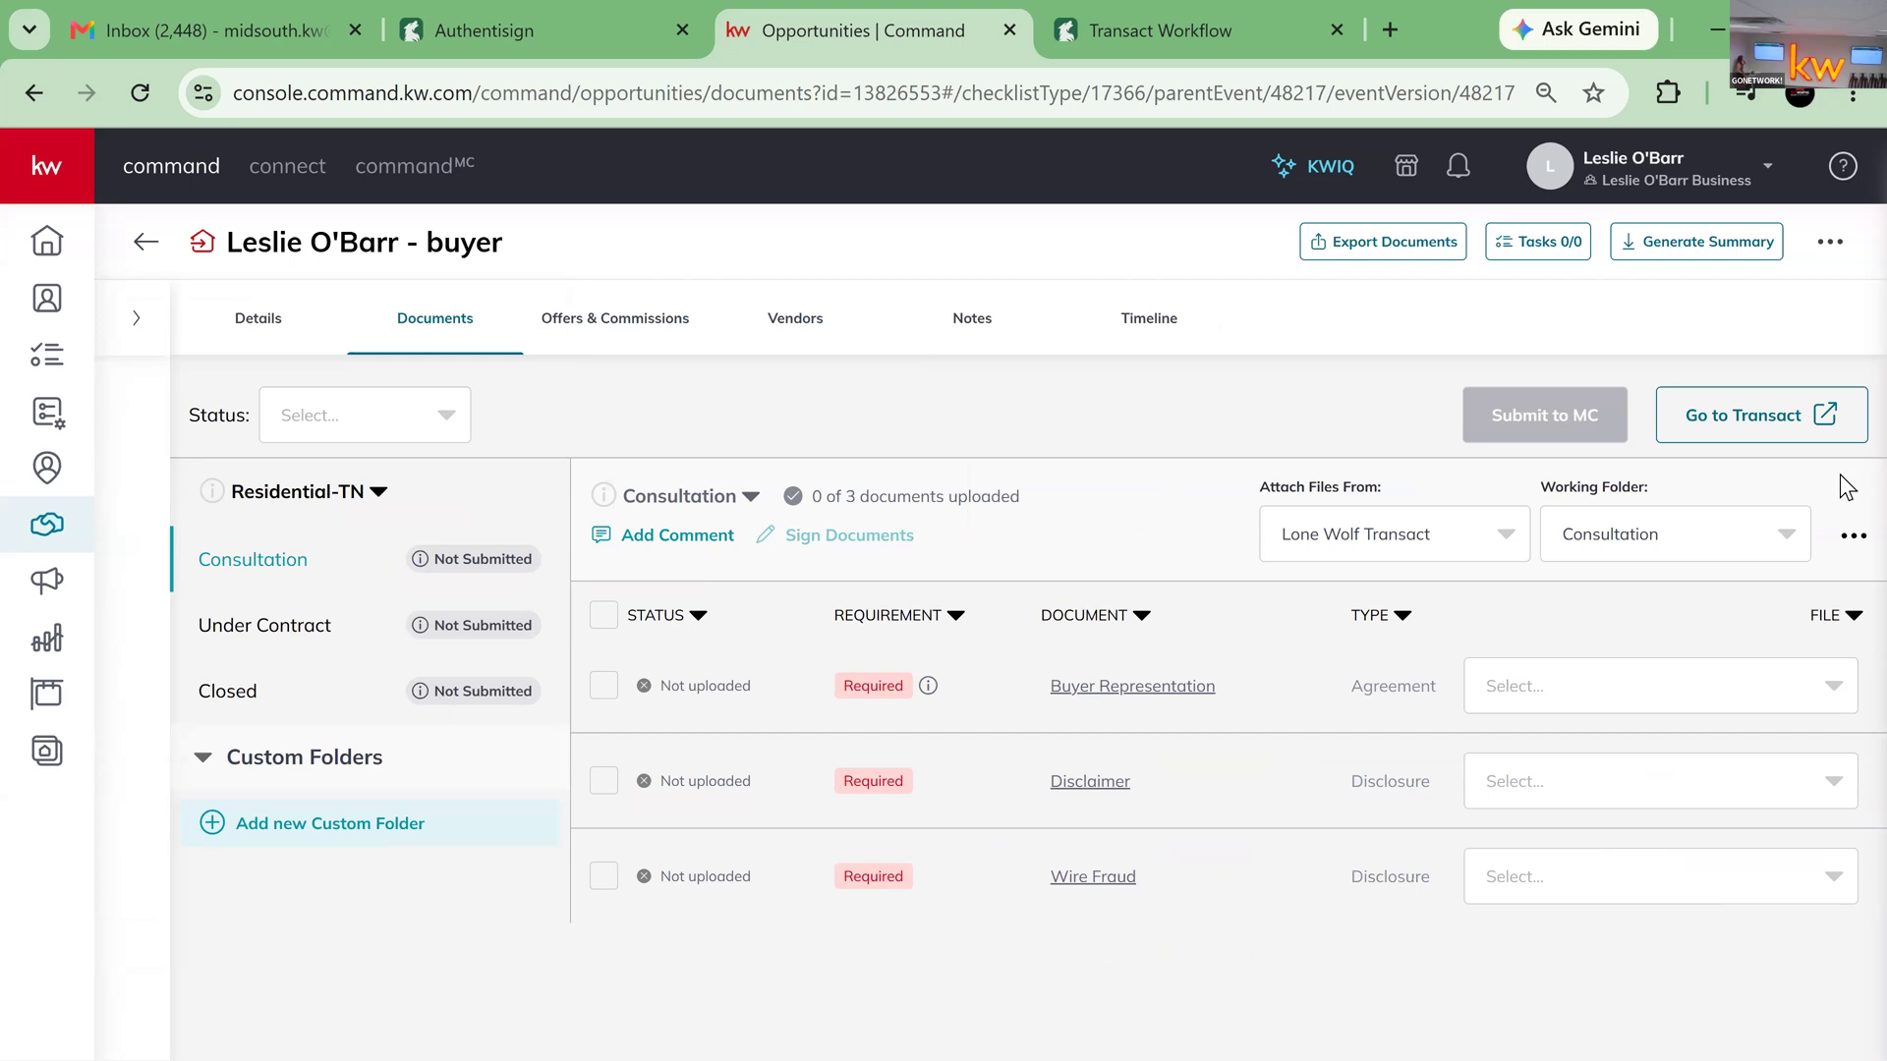
click(1728, 680)
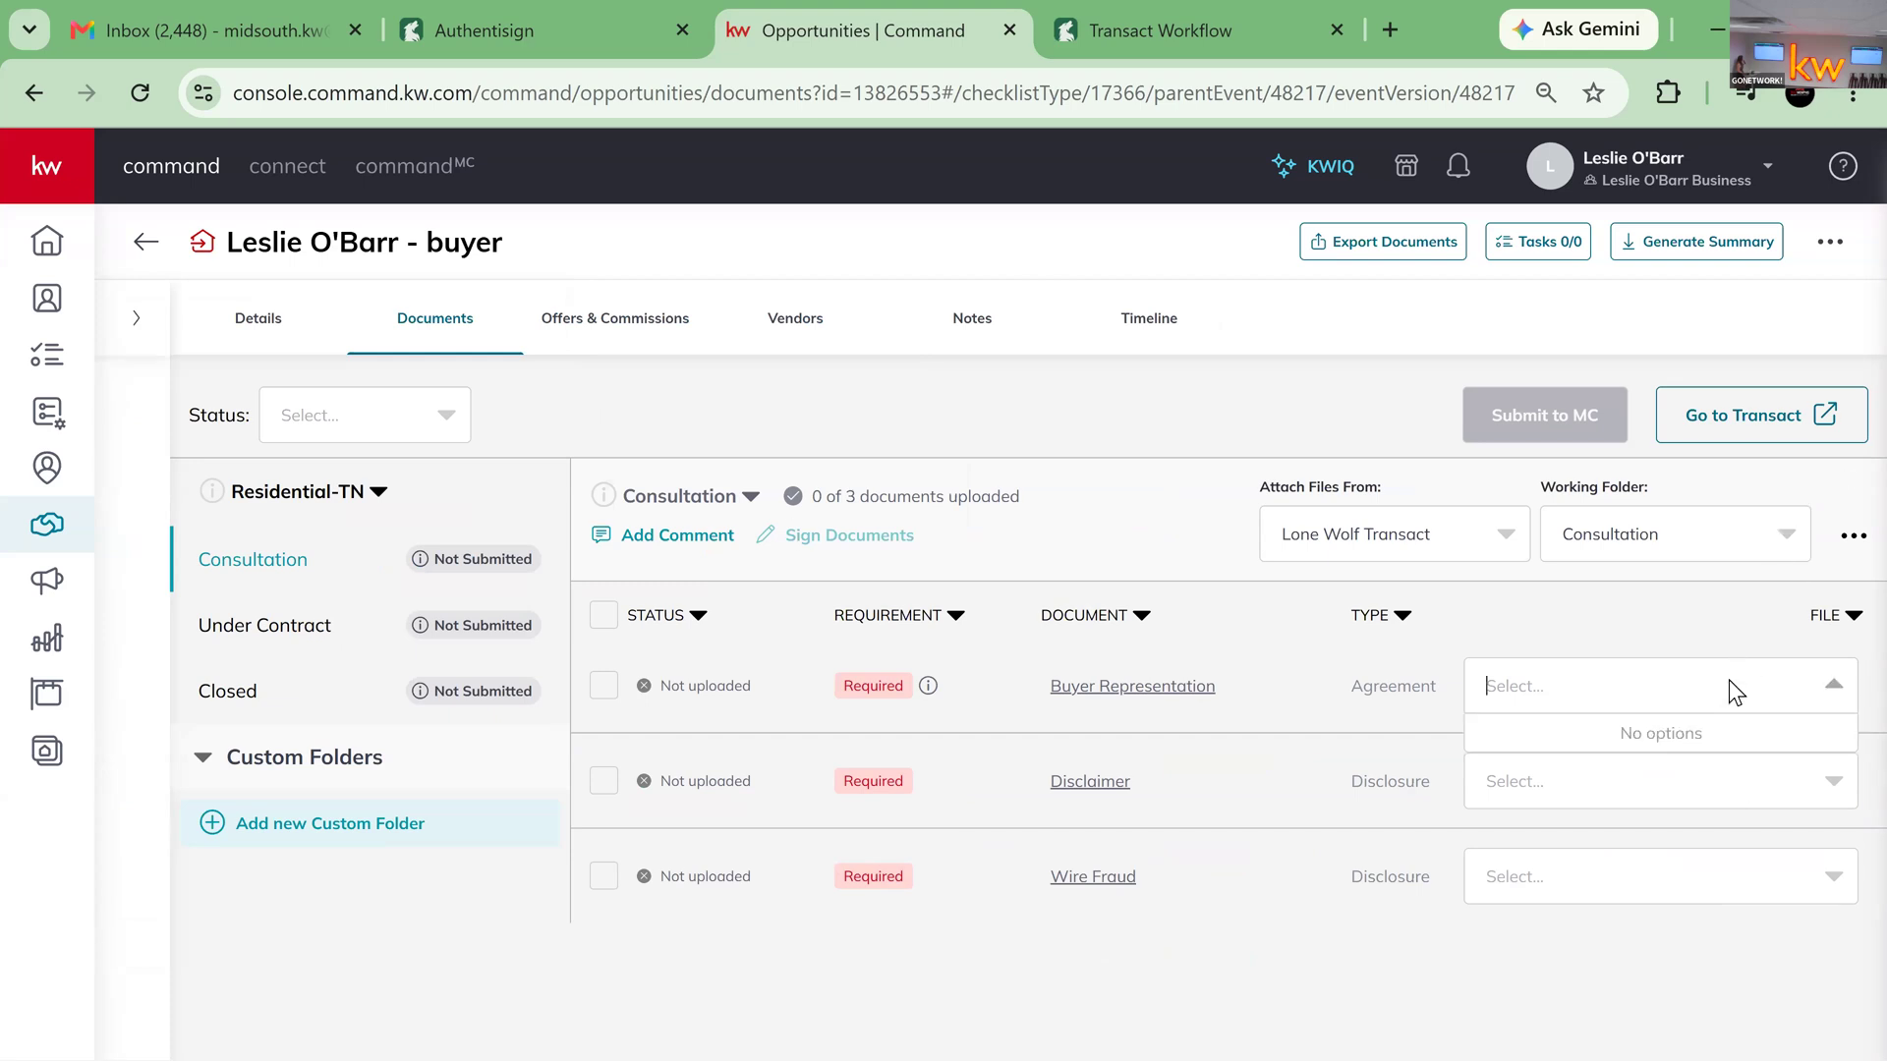
click(1676, 777)
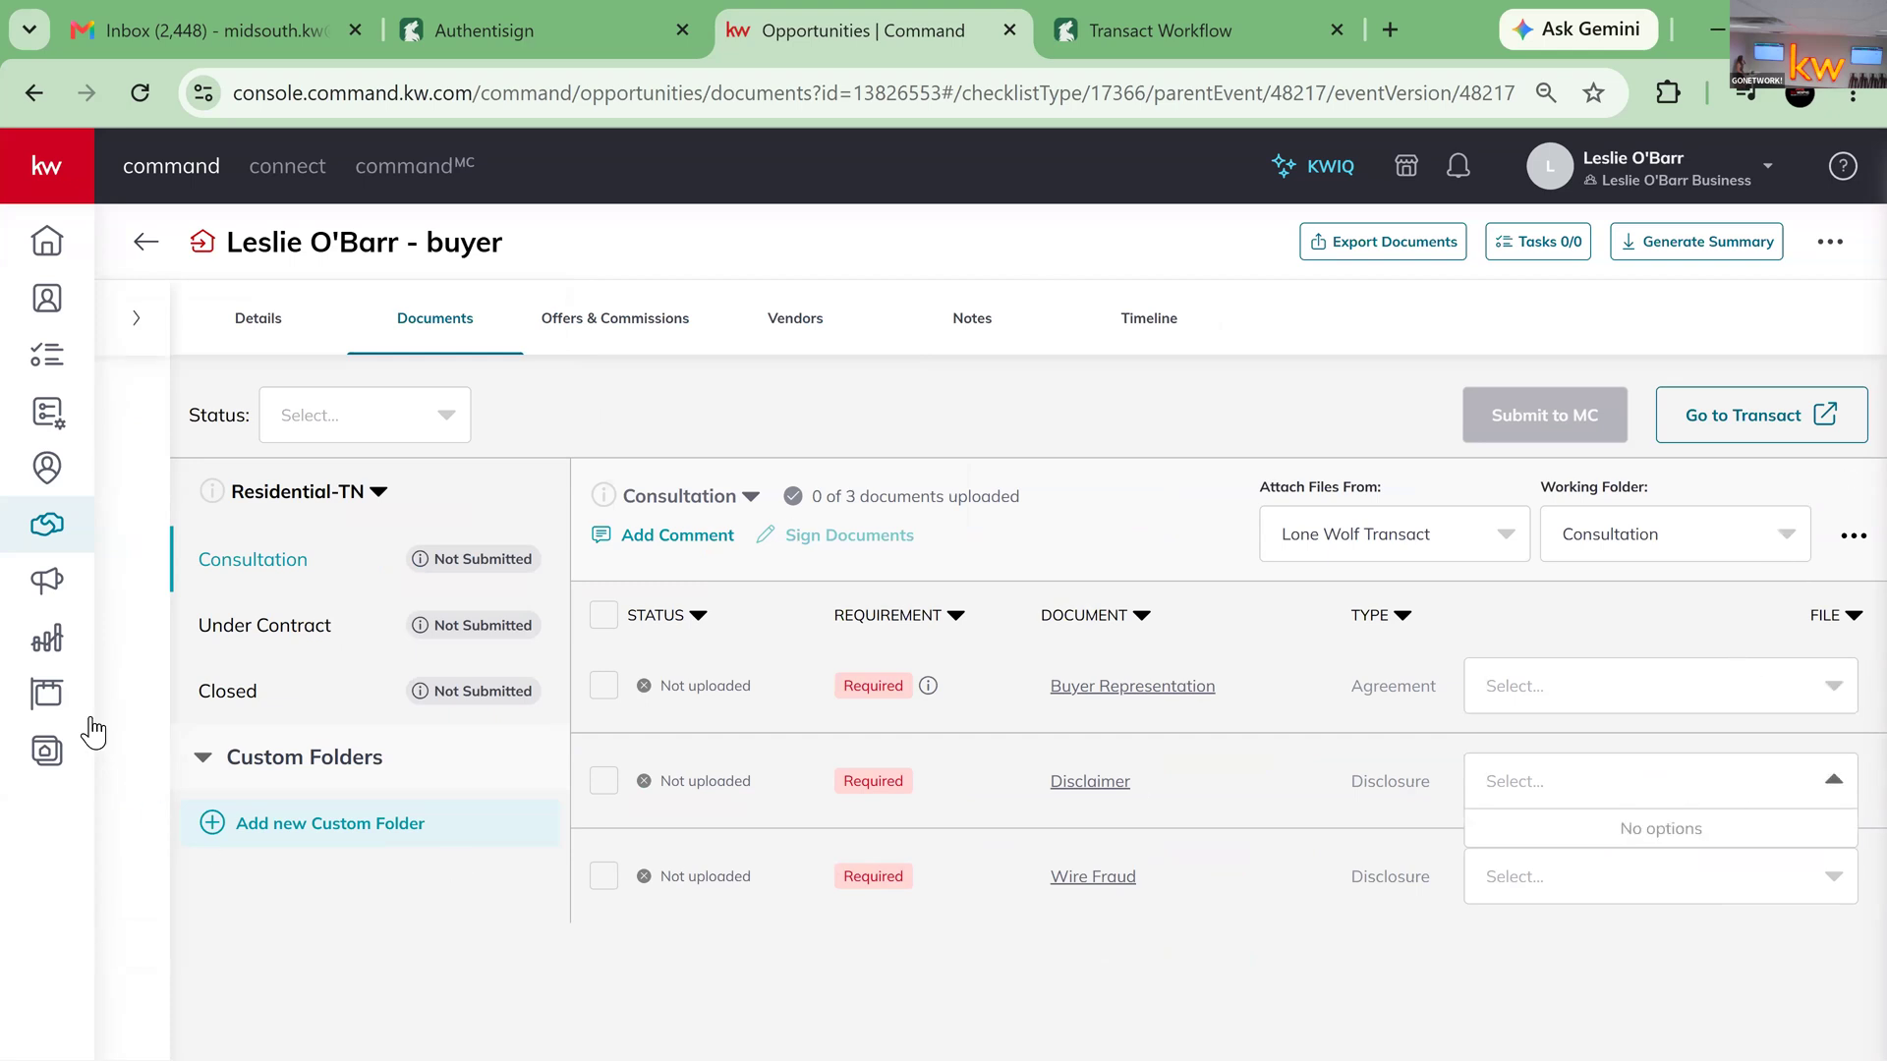
click(258, 637)
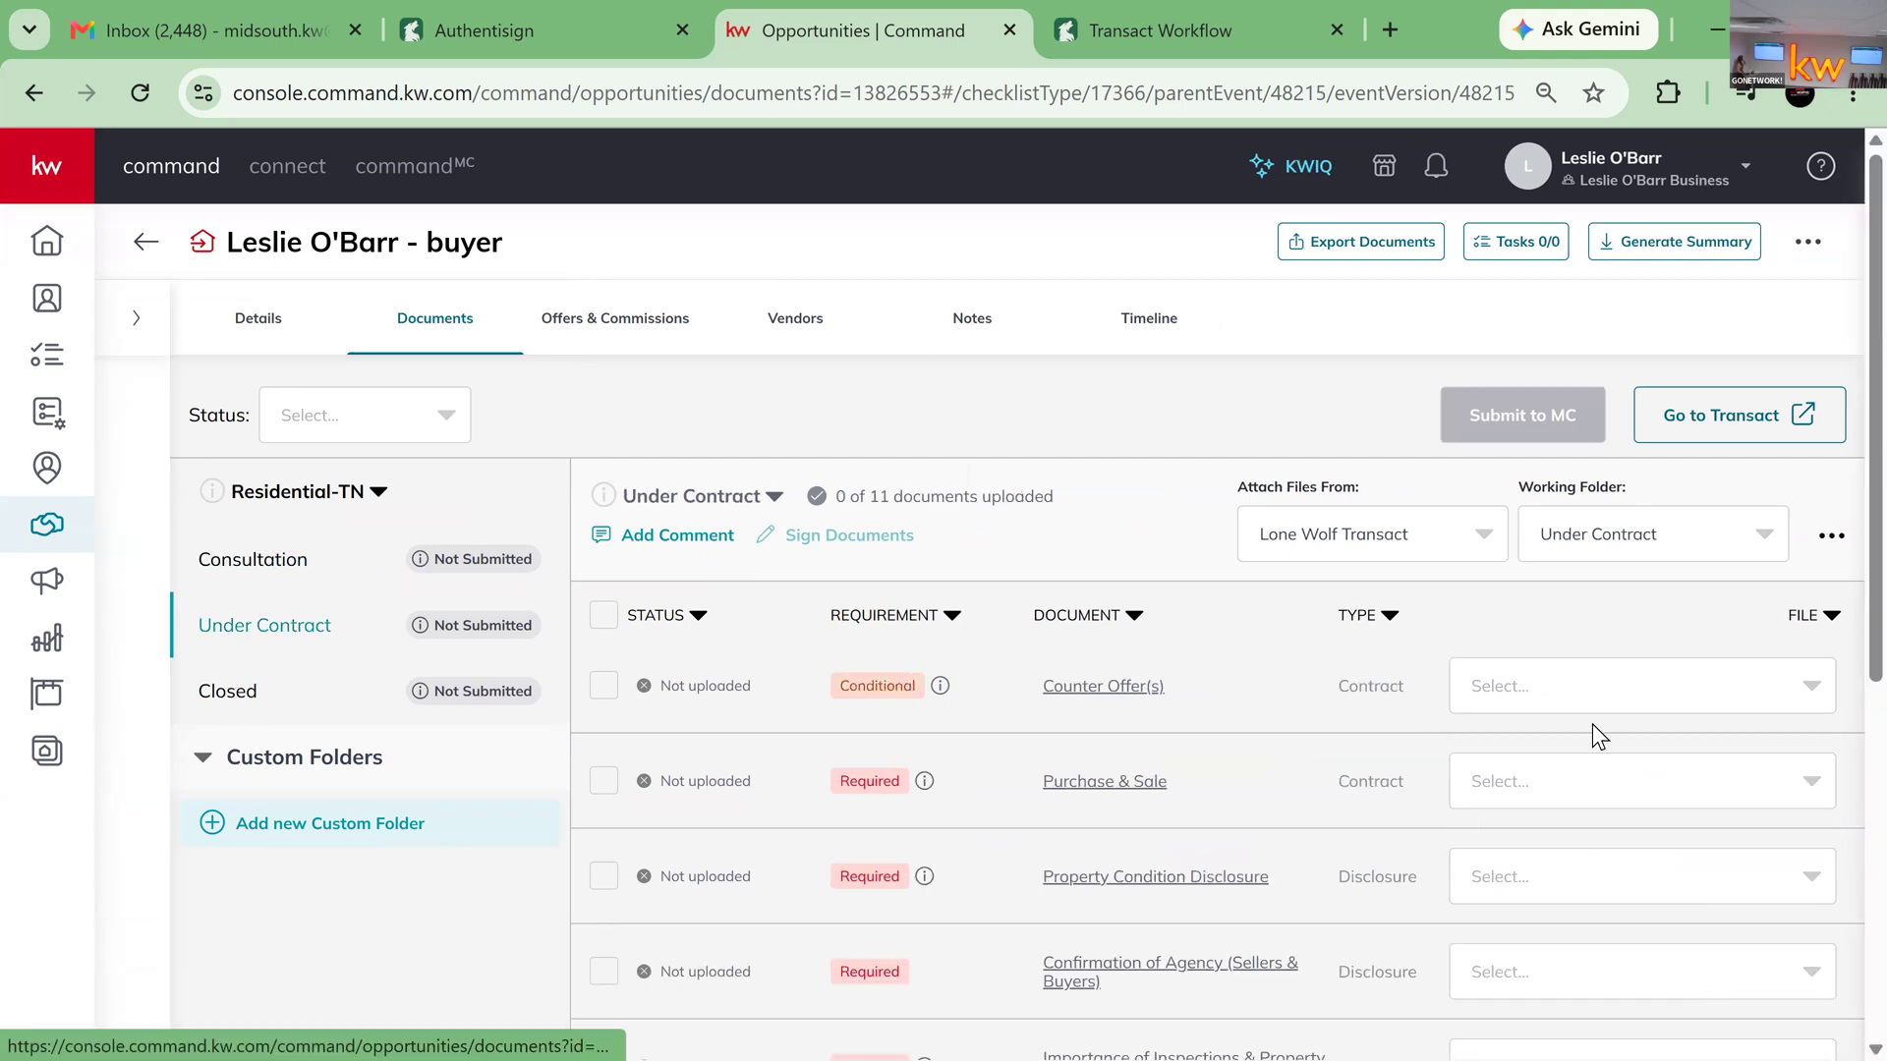
click(1558, 686)
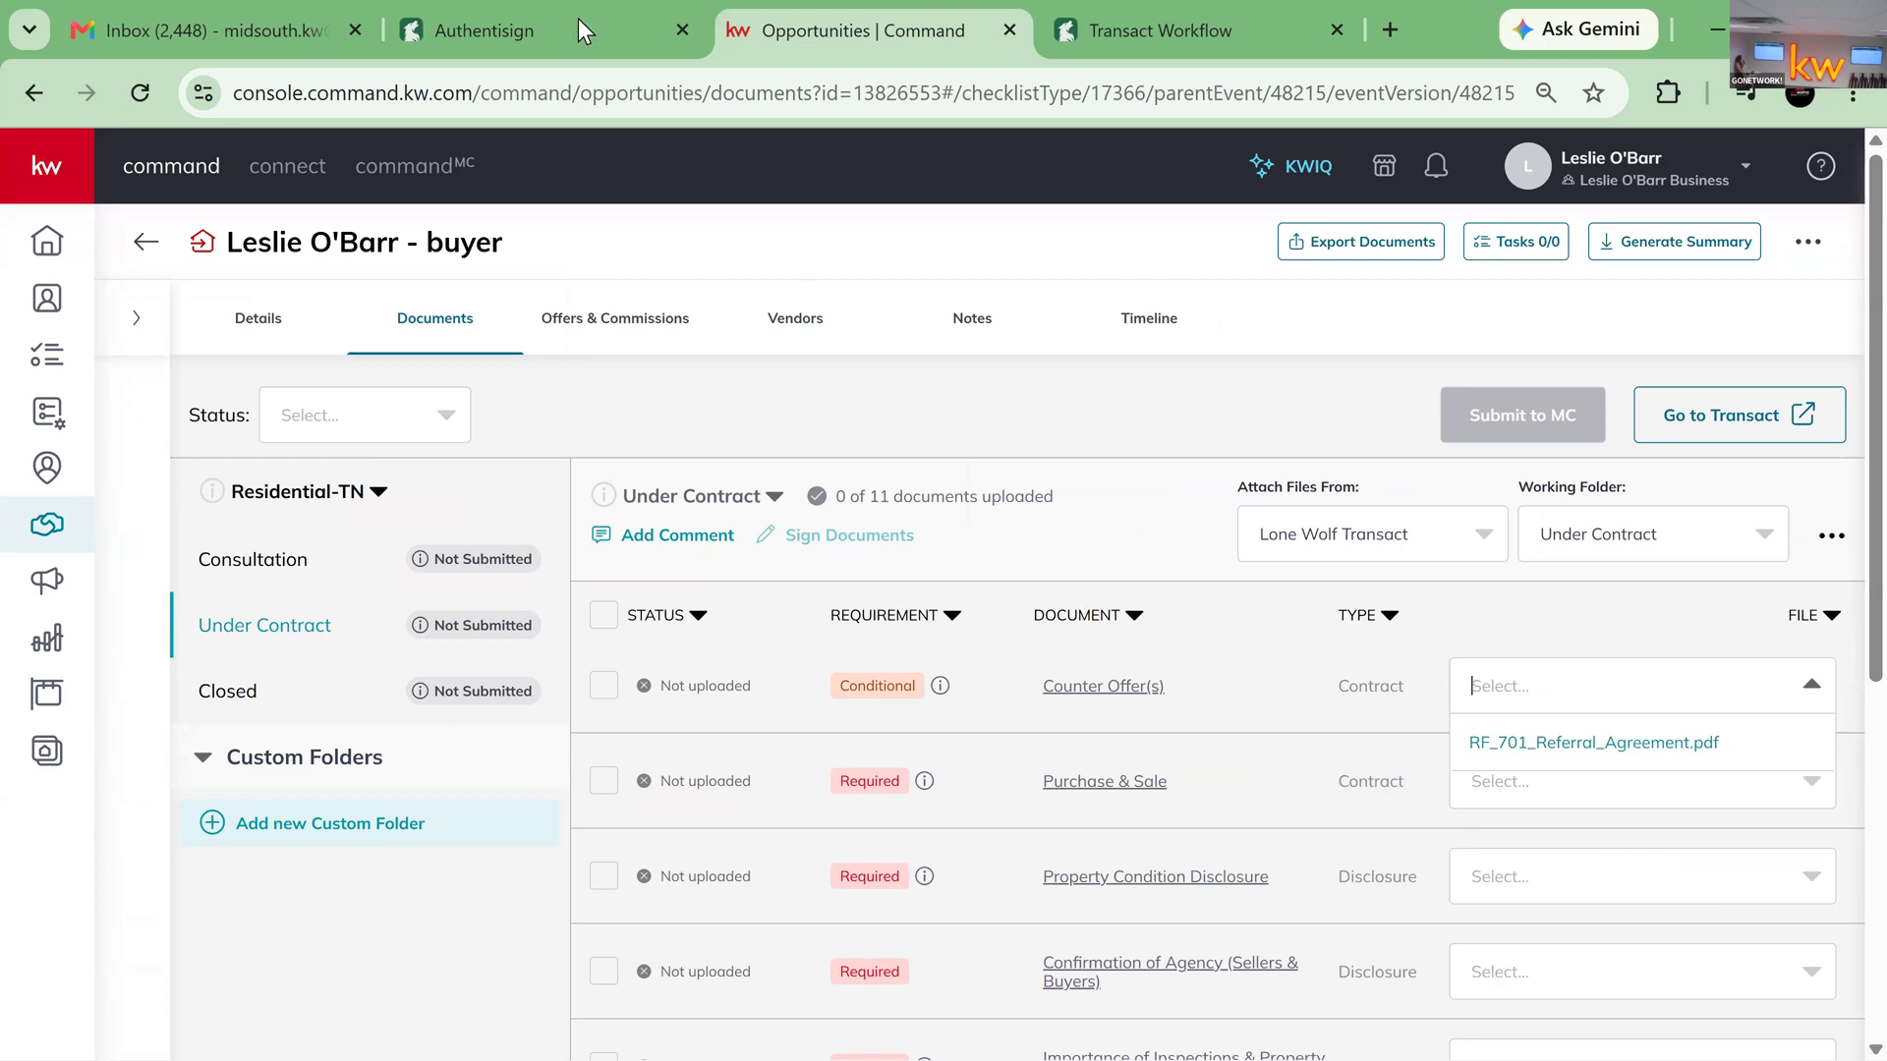
- Compare against the Transact paperwork, then recheck the Counter Offer(s) file choices in KW Command
click(1169, 24)
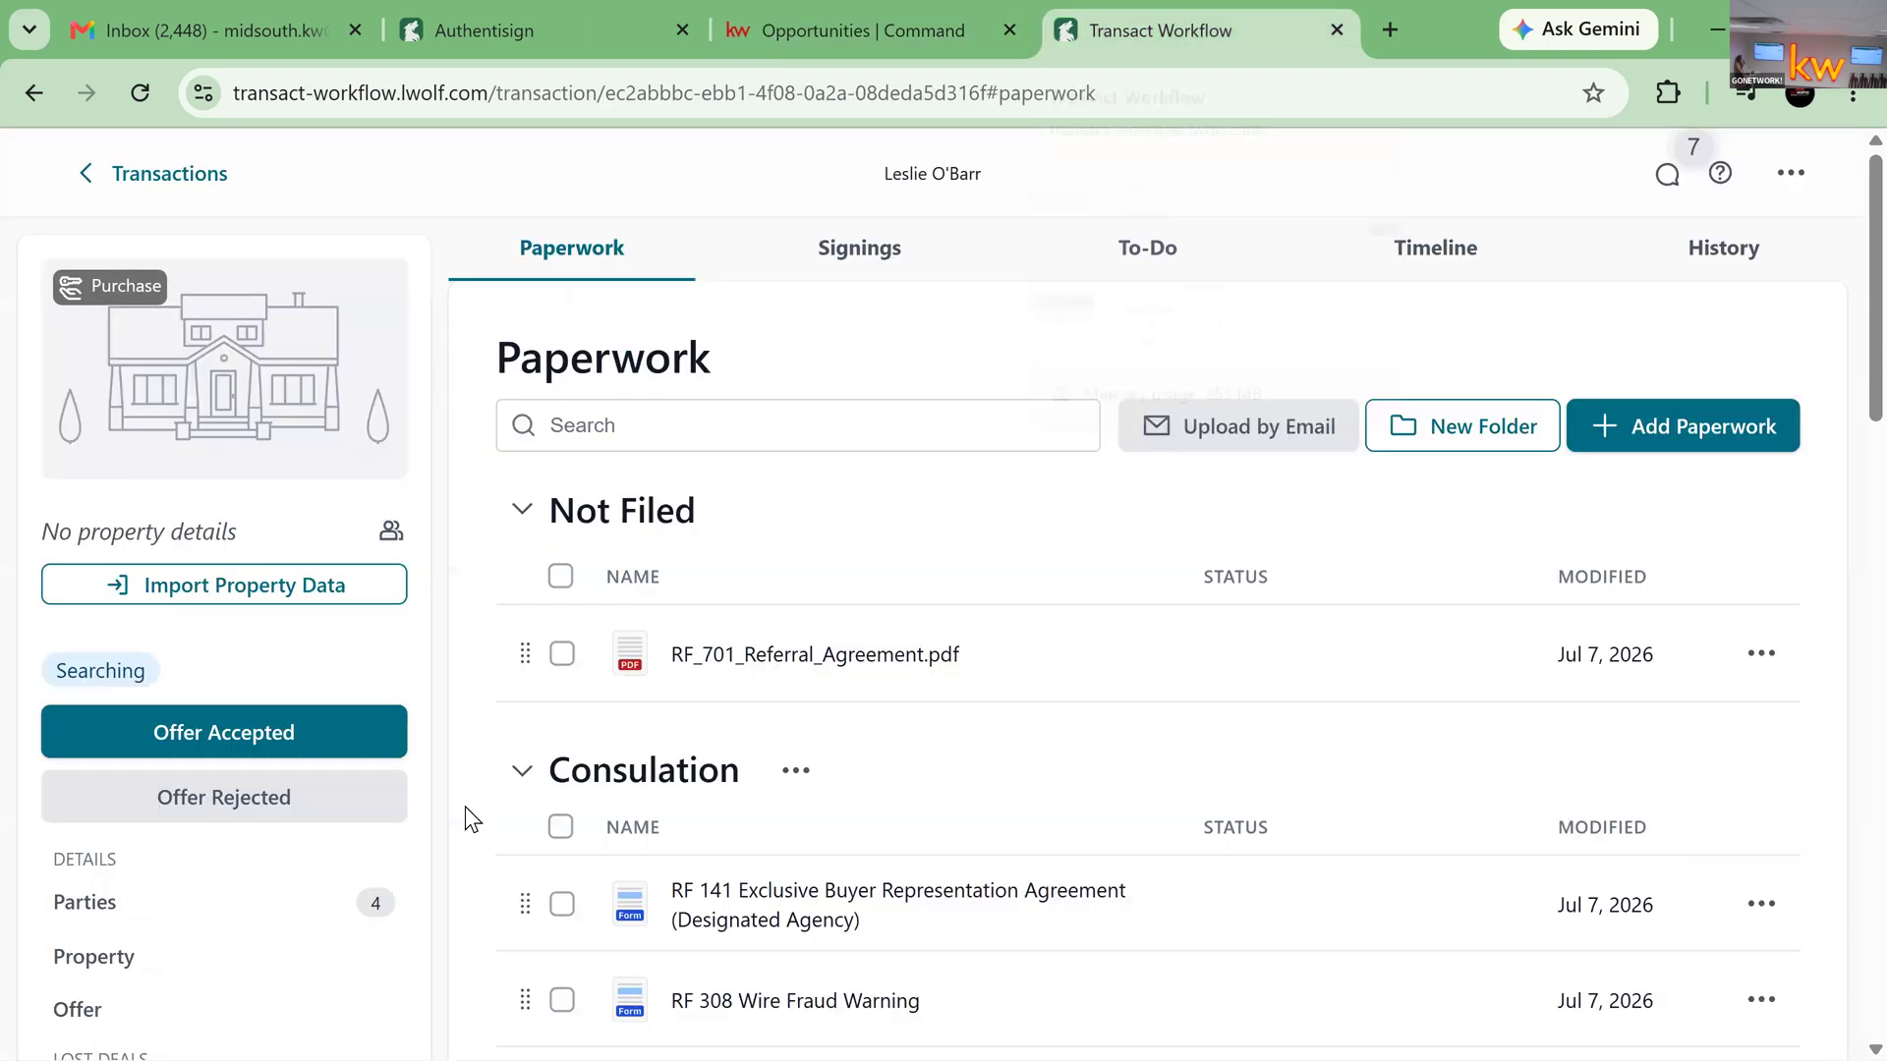
scroll(752, 865, down, 3)
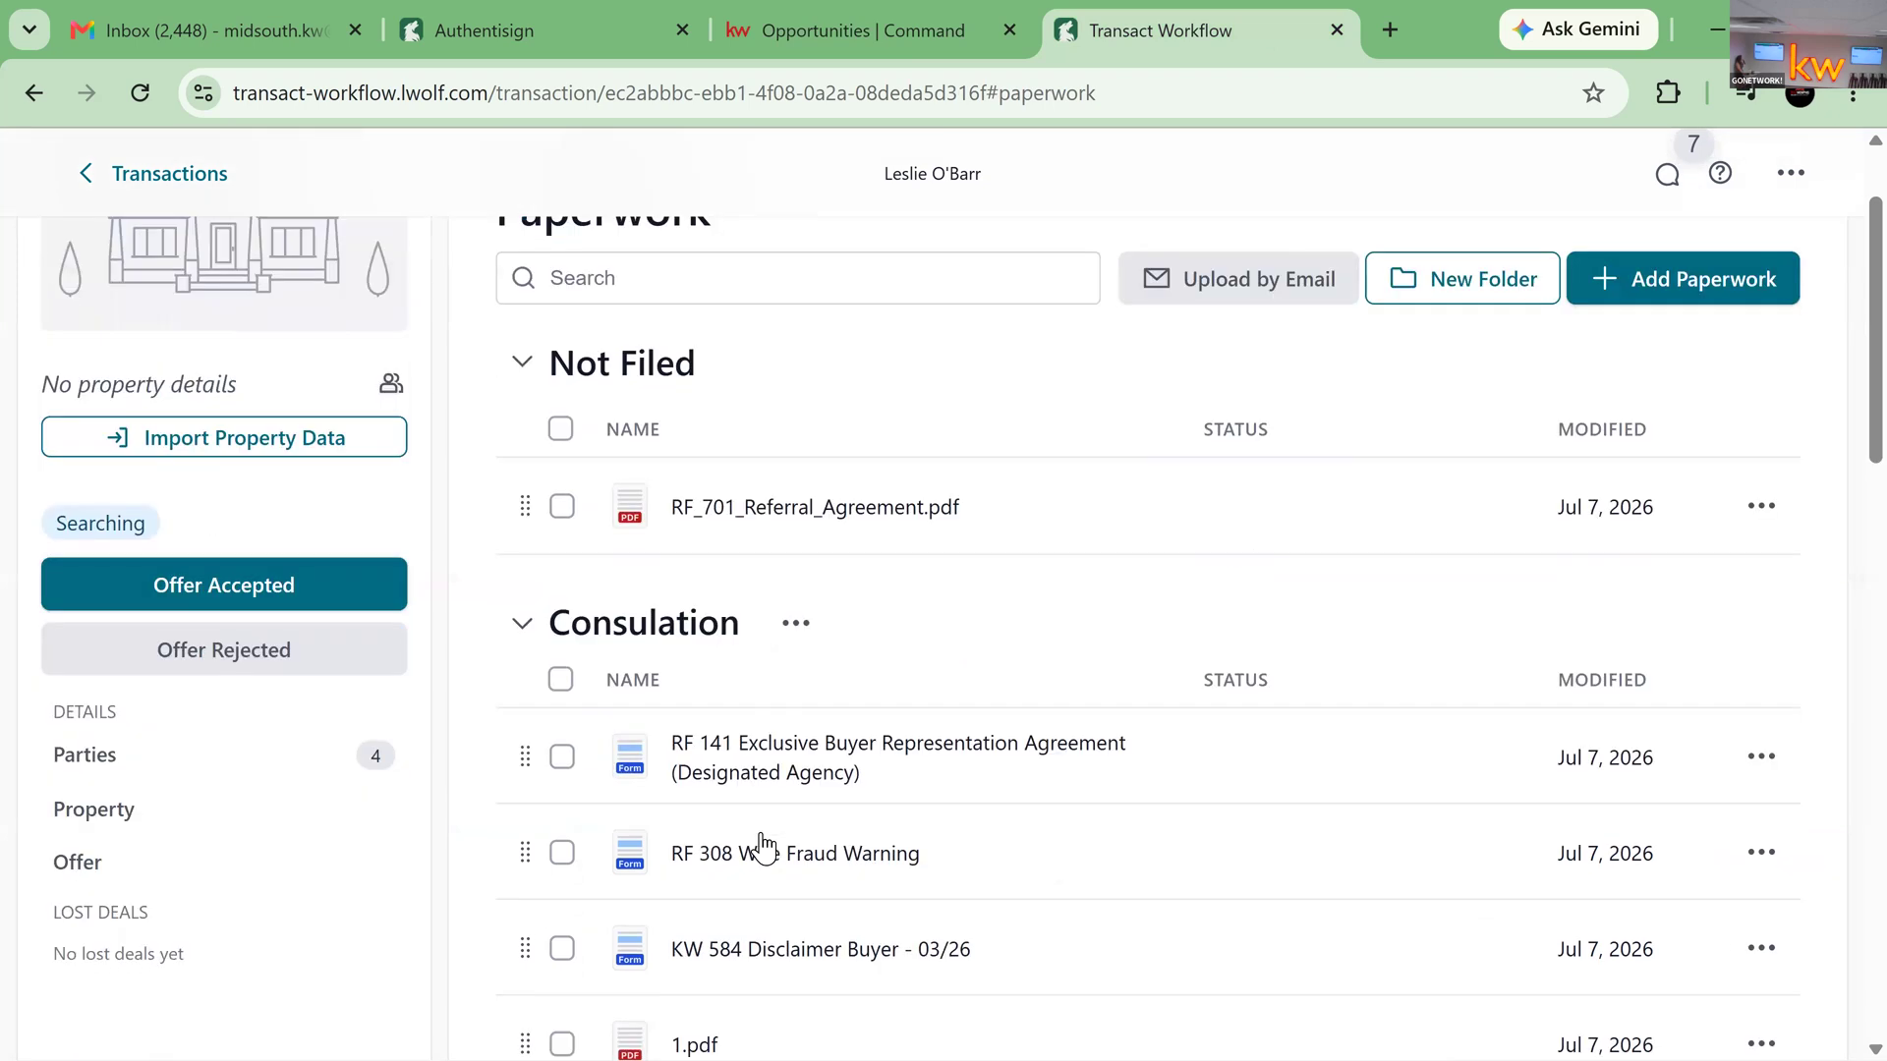
scroll(763, 833, up, 3)
click(894, 17)
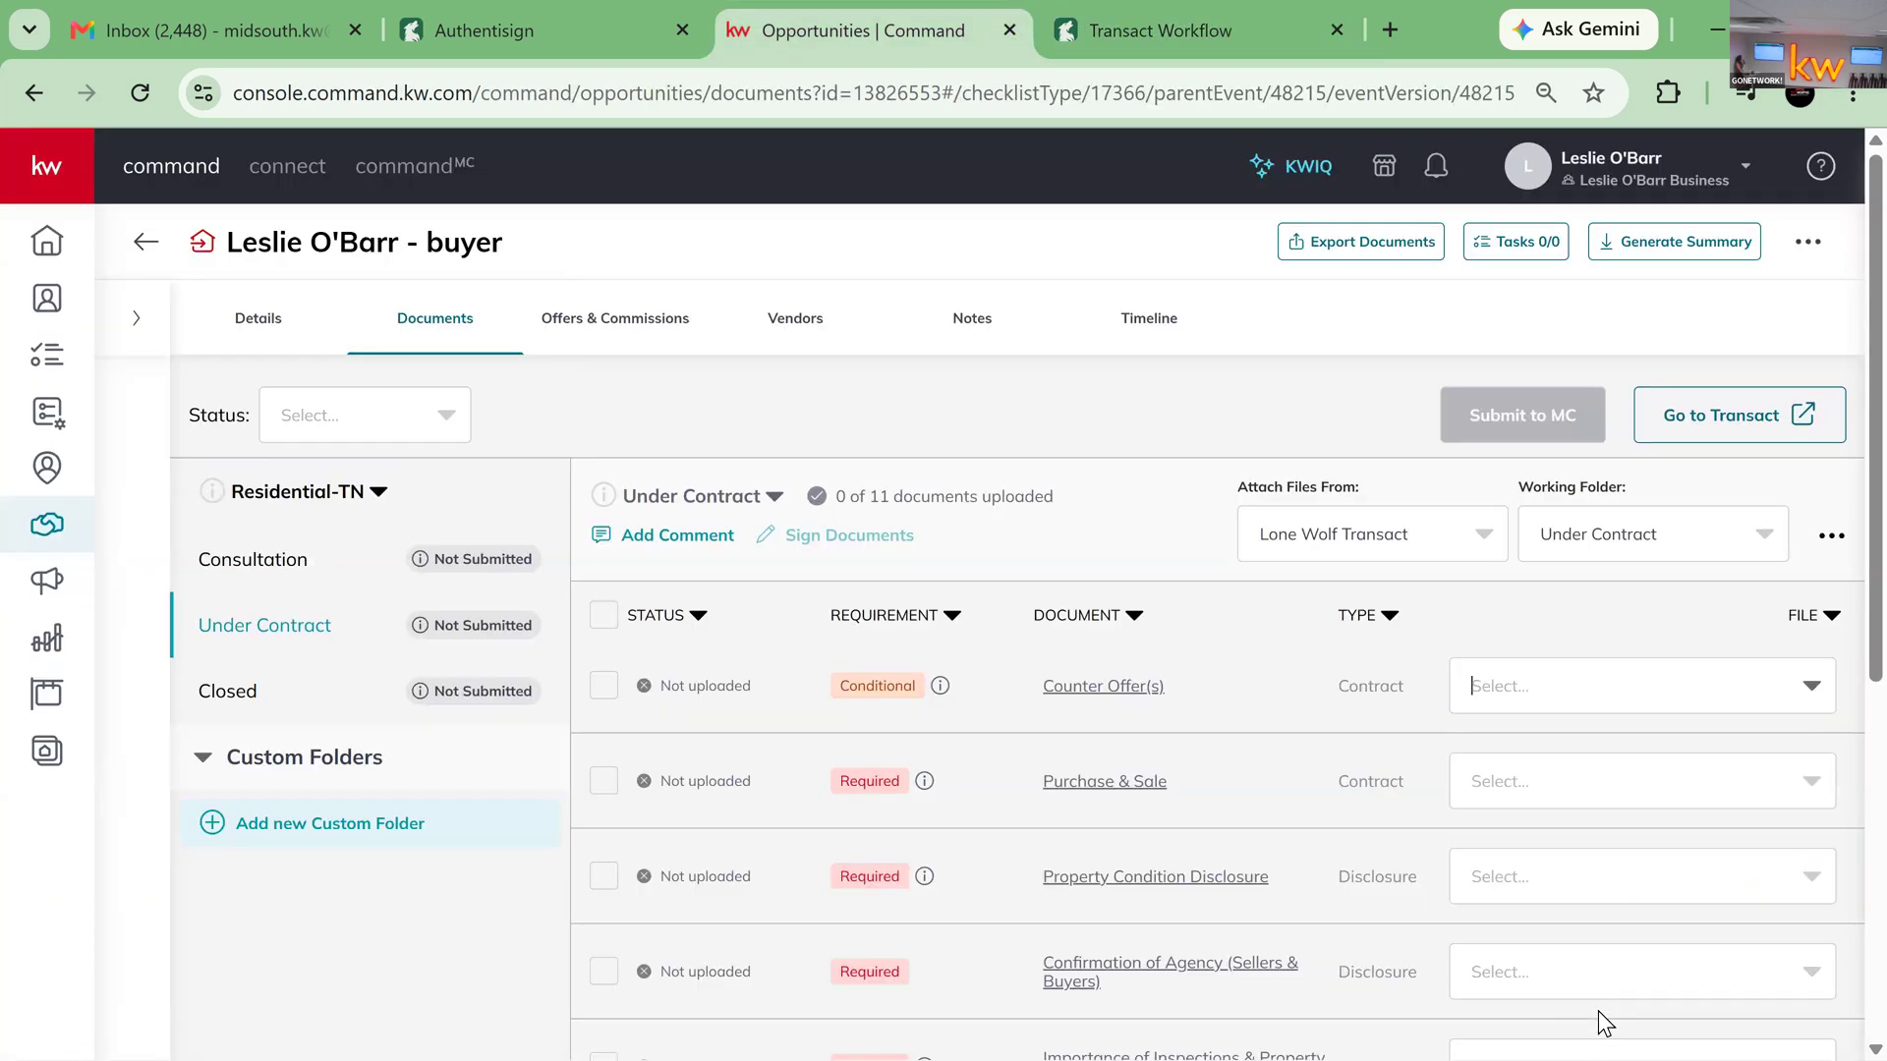
click(1529, 675)
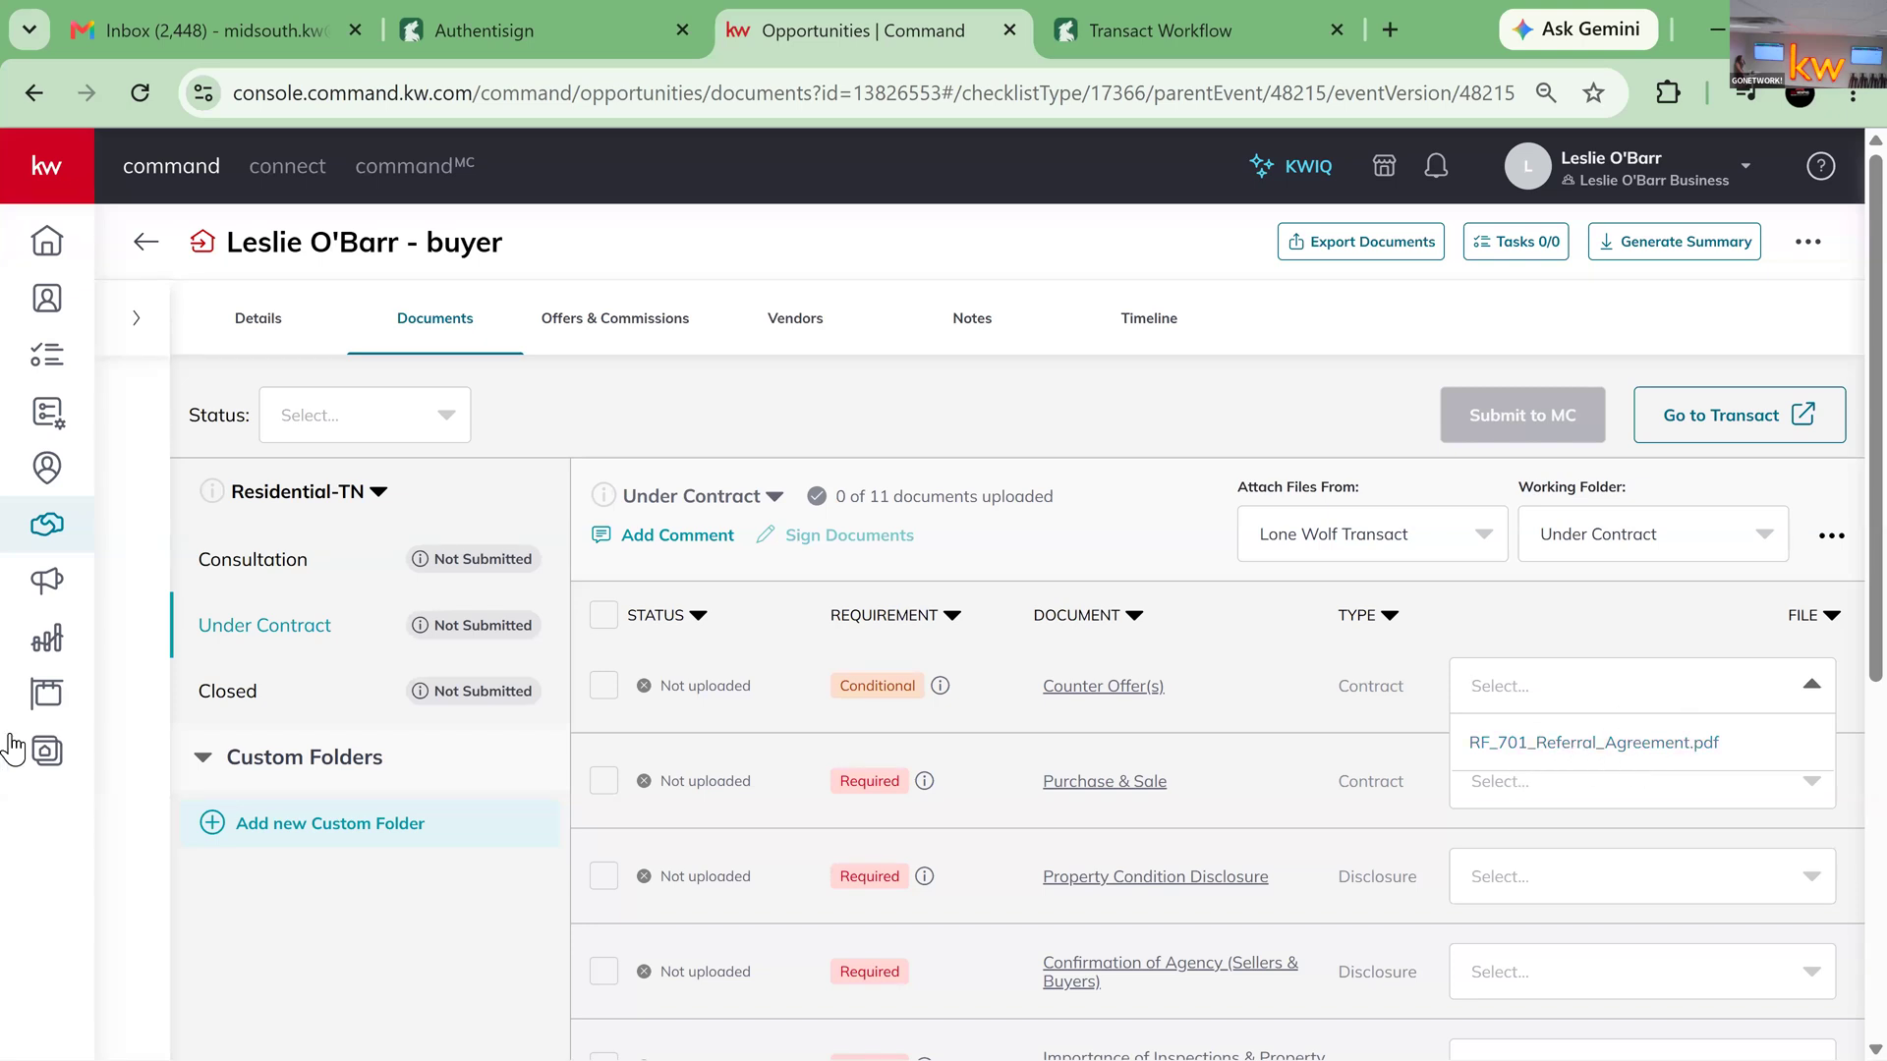
click(232, 561)
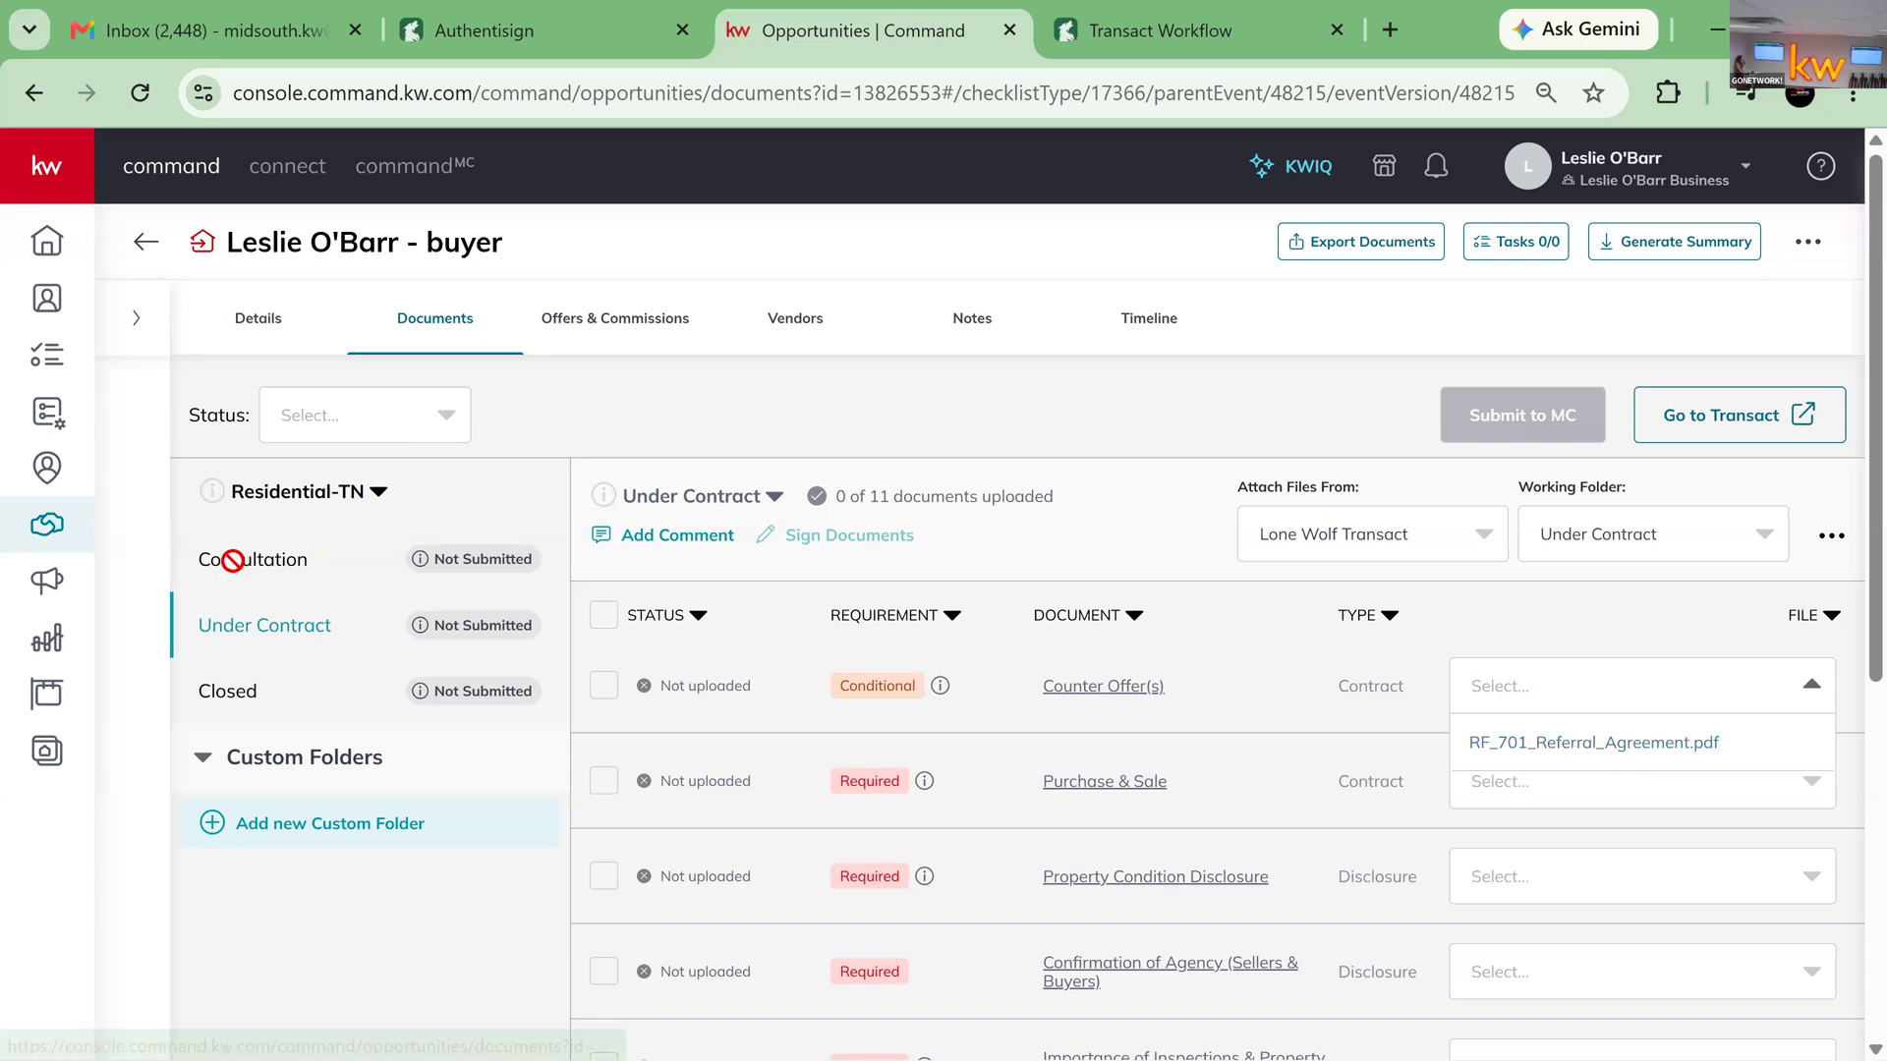
click(1645, 694)
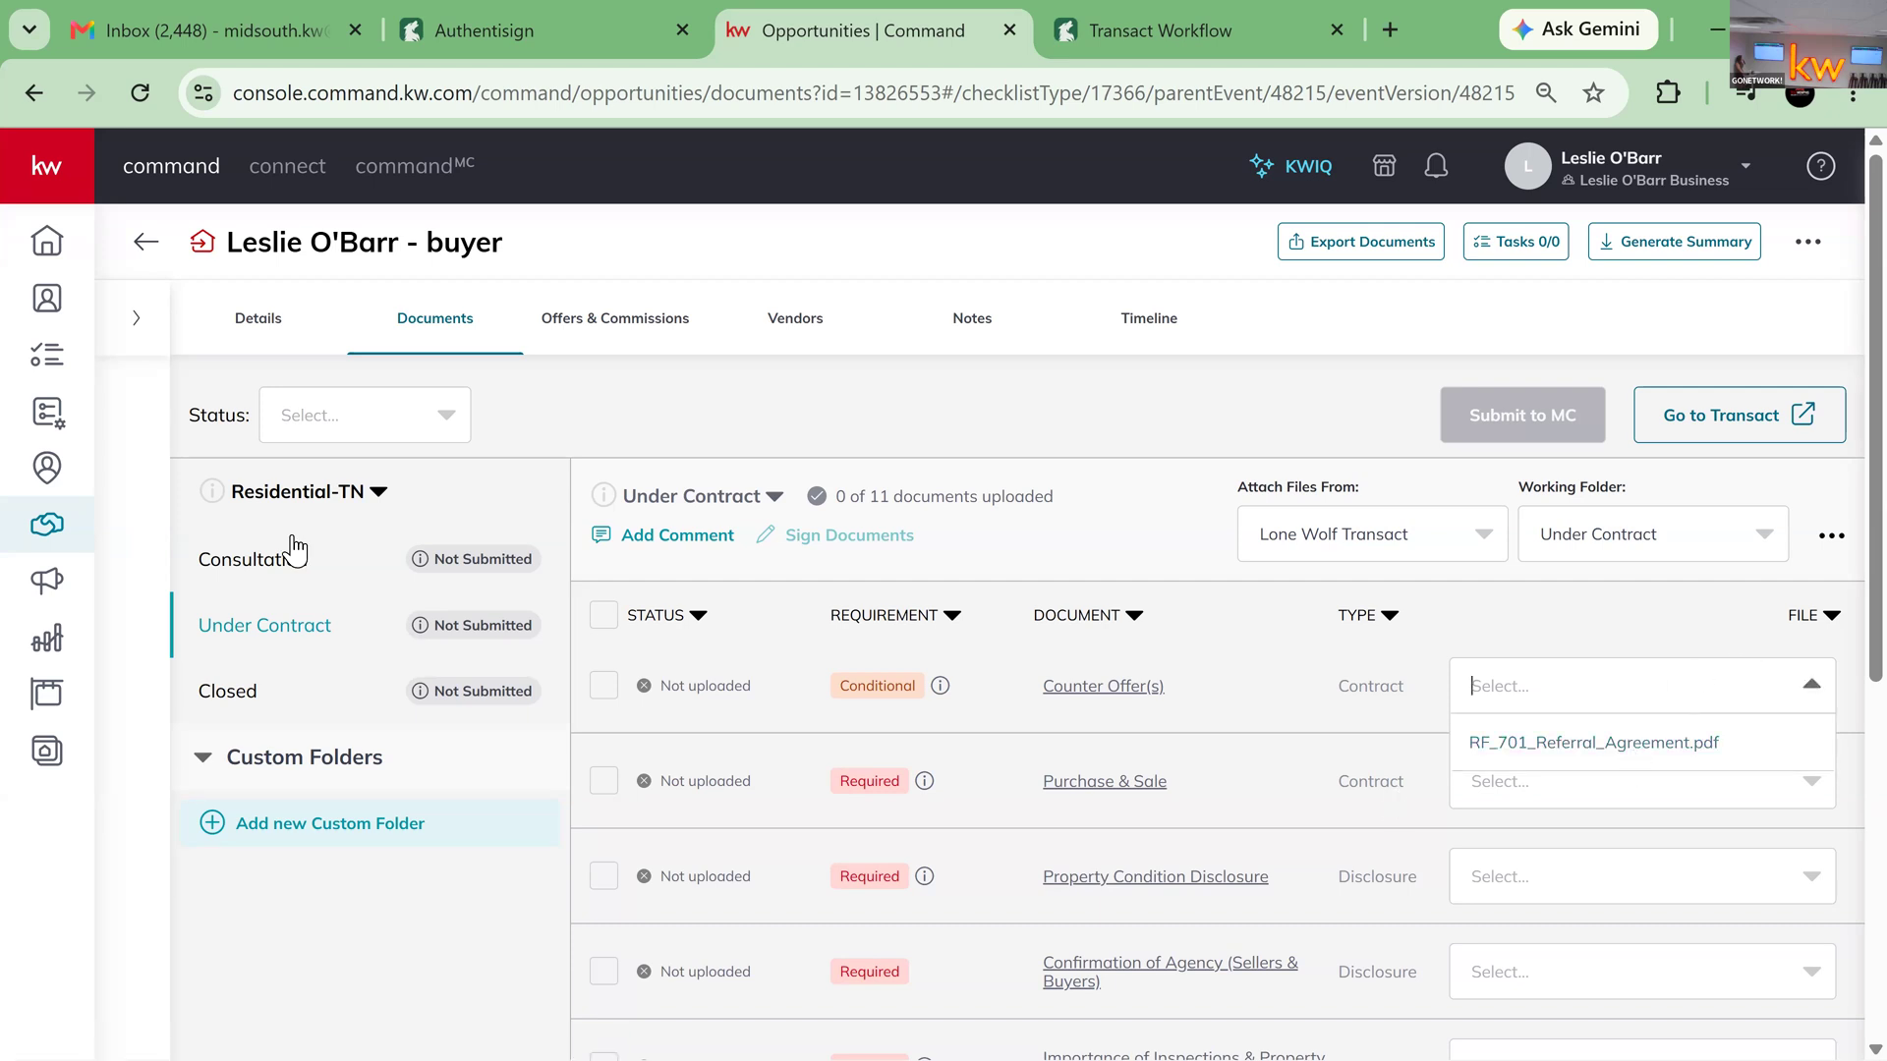
- Show the Consultation checklist's documents and cross-check them against the Transact paperwork
click(275, 562)
click(1487, 686)
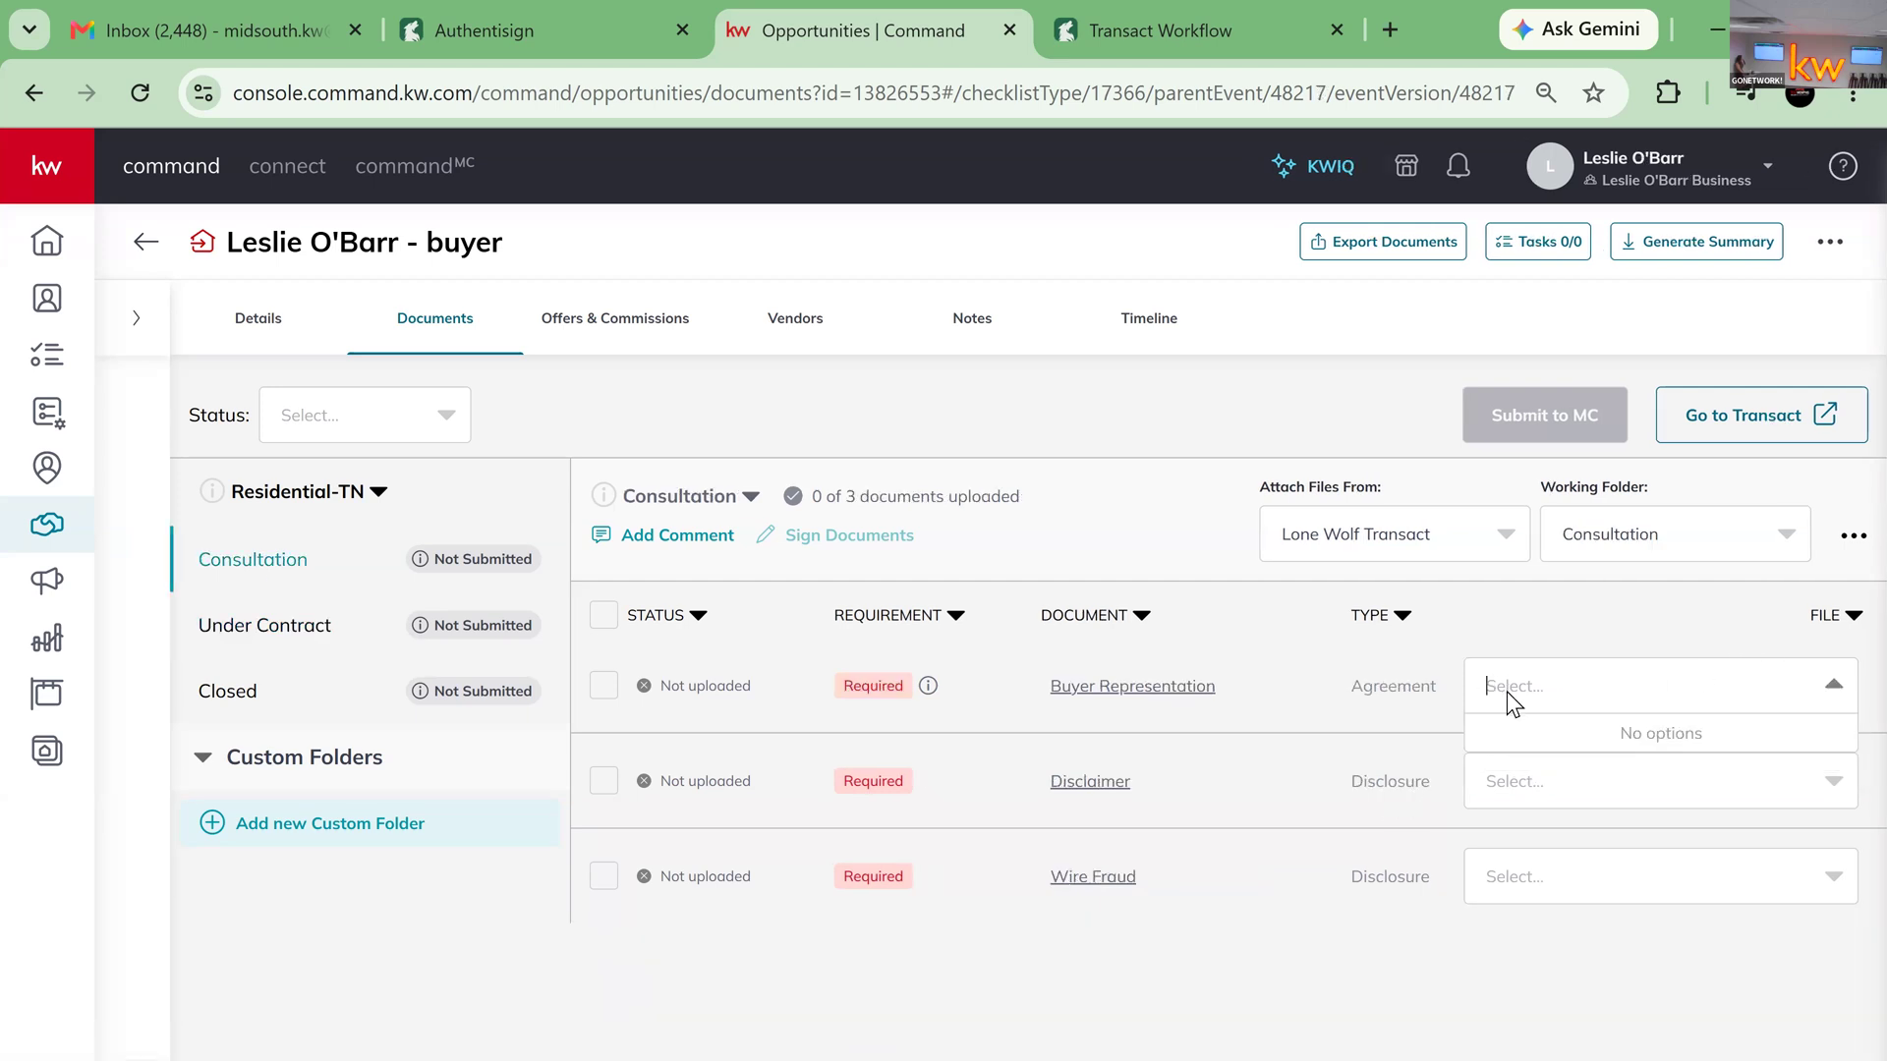
click(1145, 29)
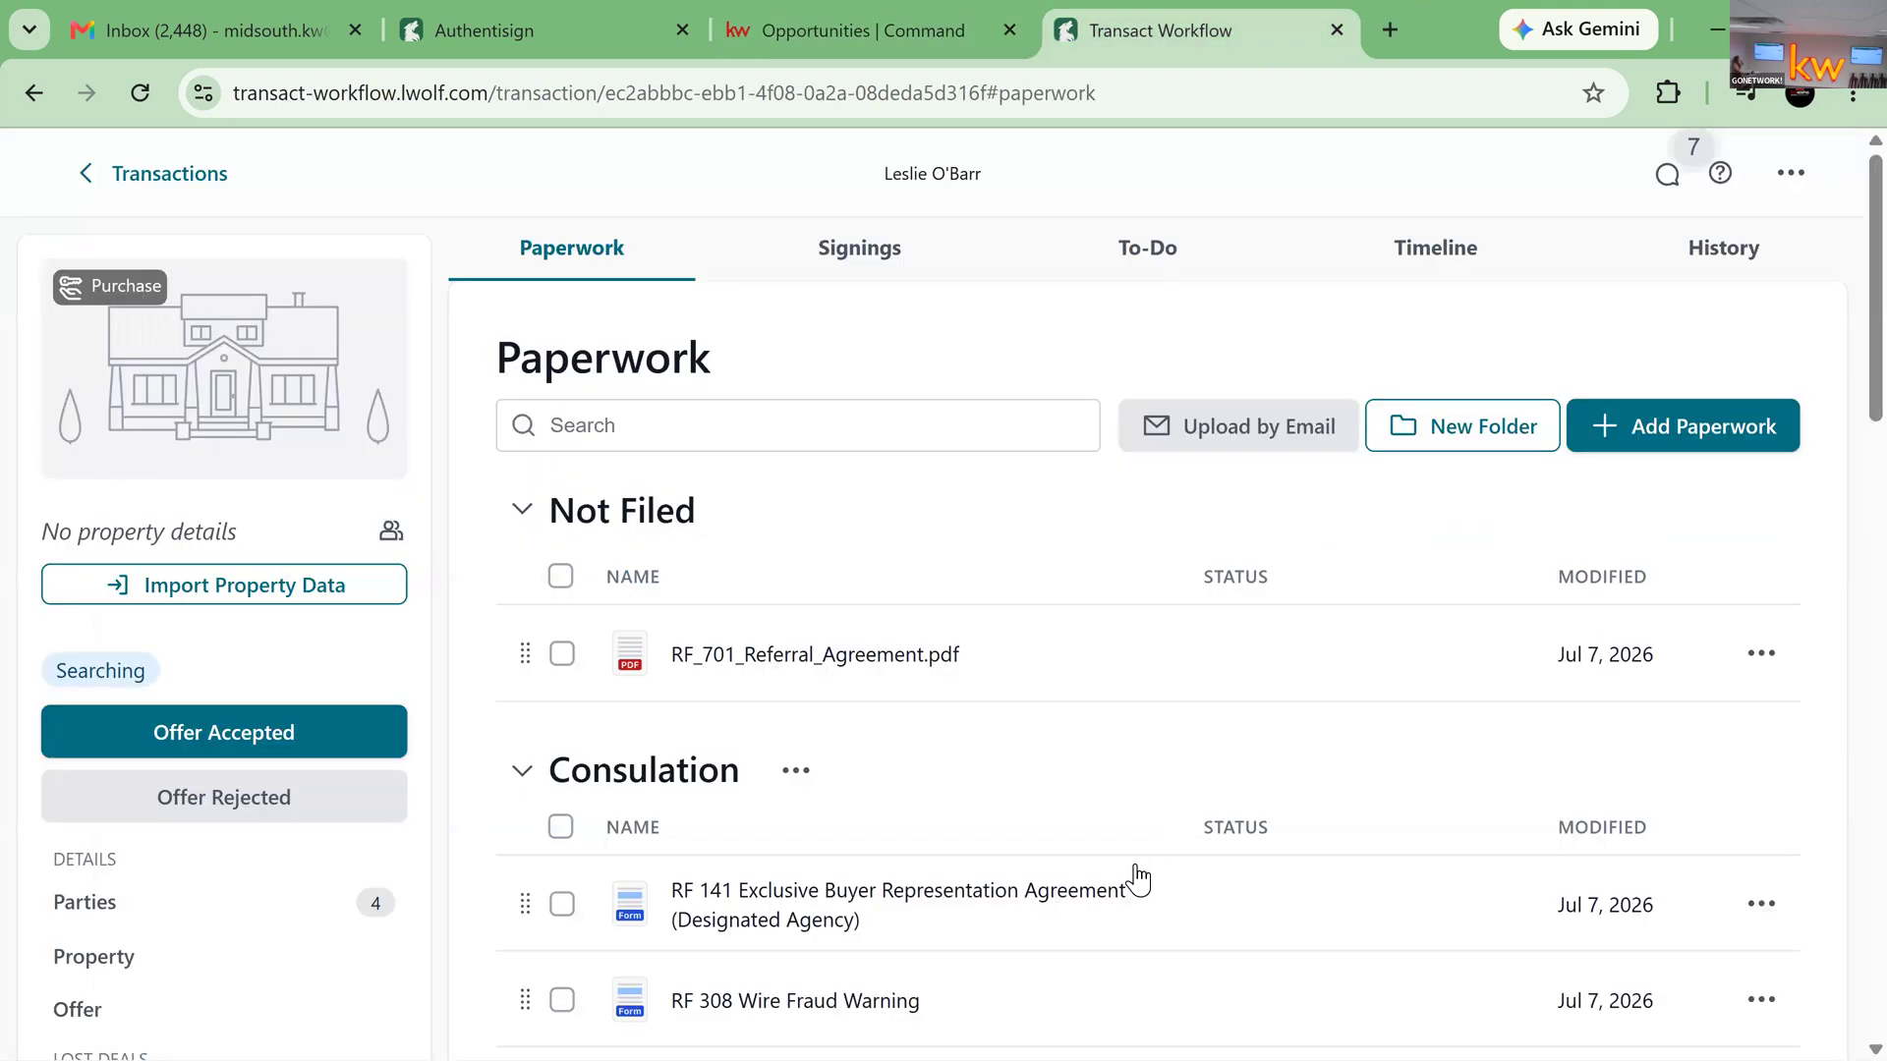
scroll(1146, 710, down, 5)
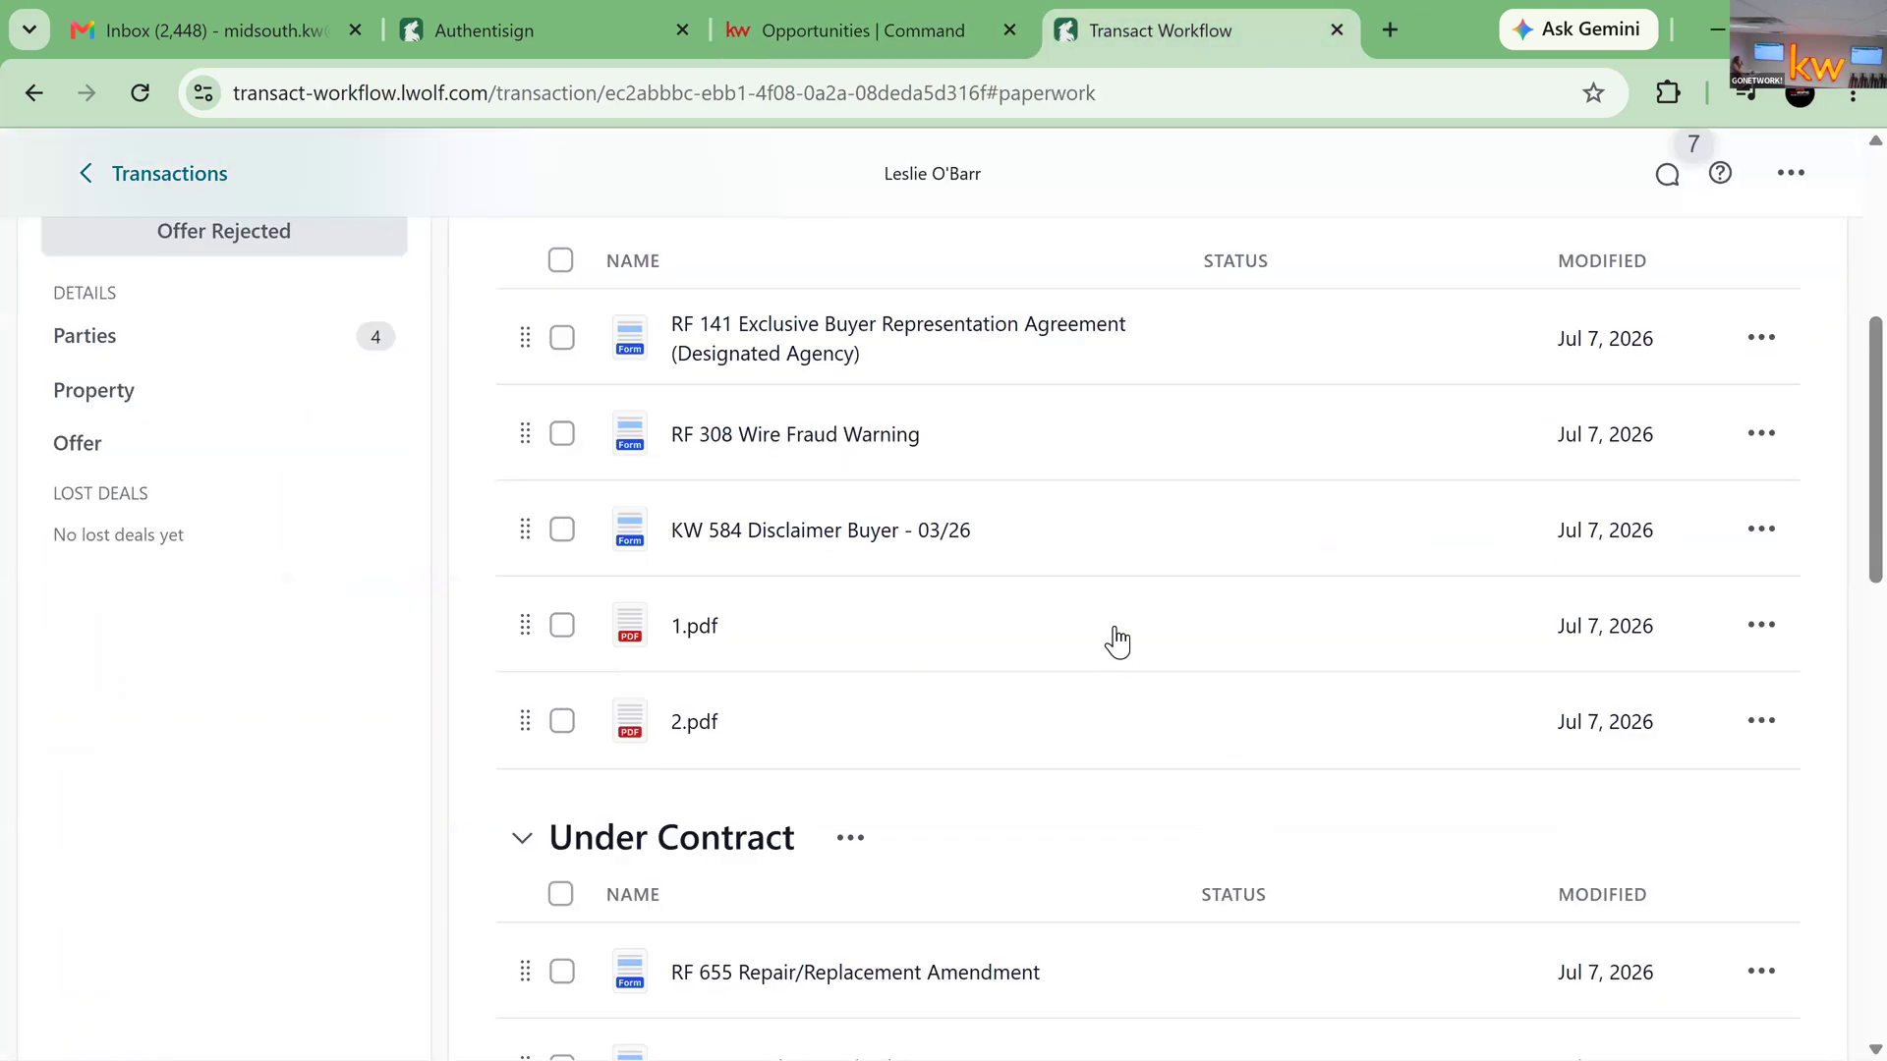
scroll(1519, 602, up, 1)
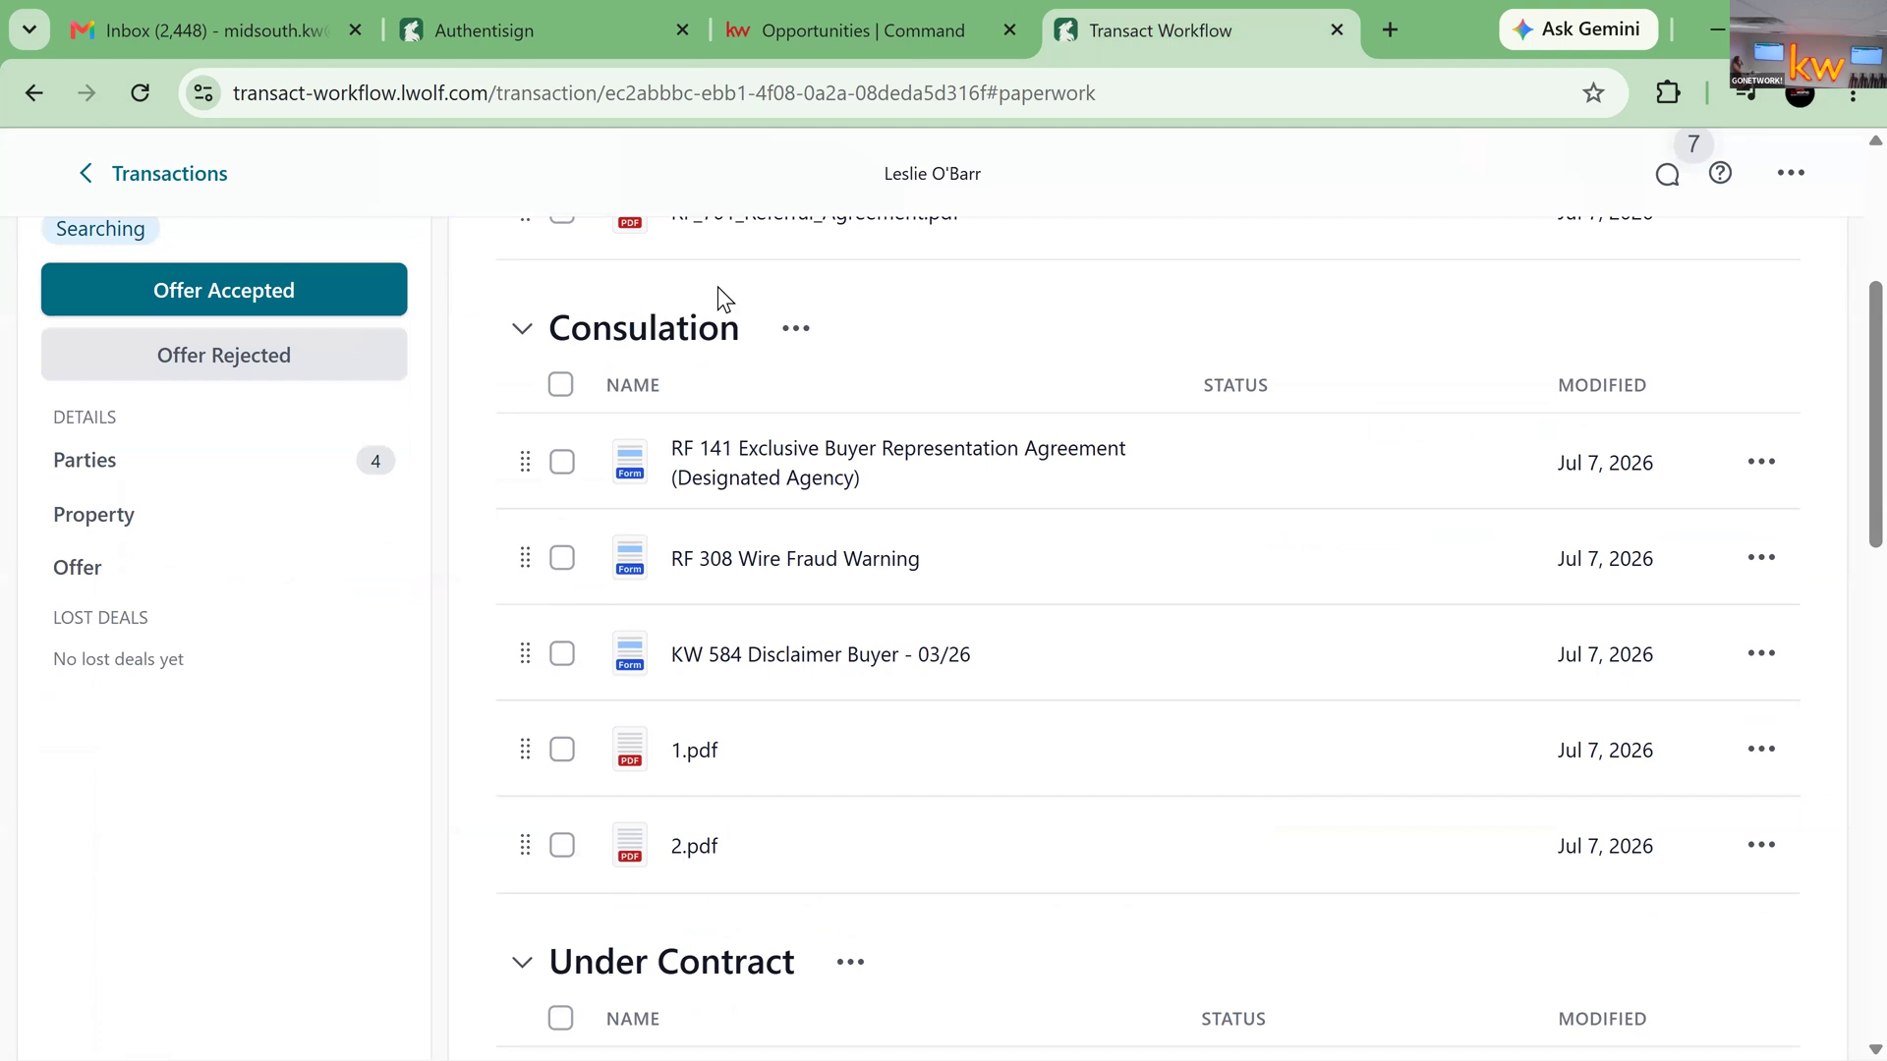
click(875, 20)
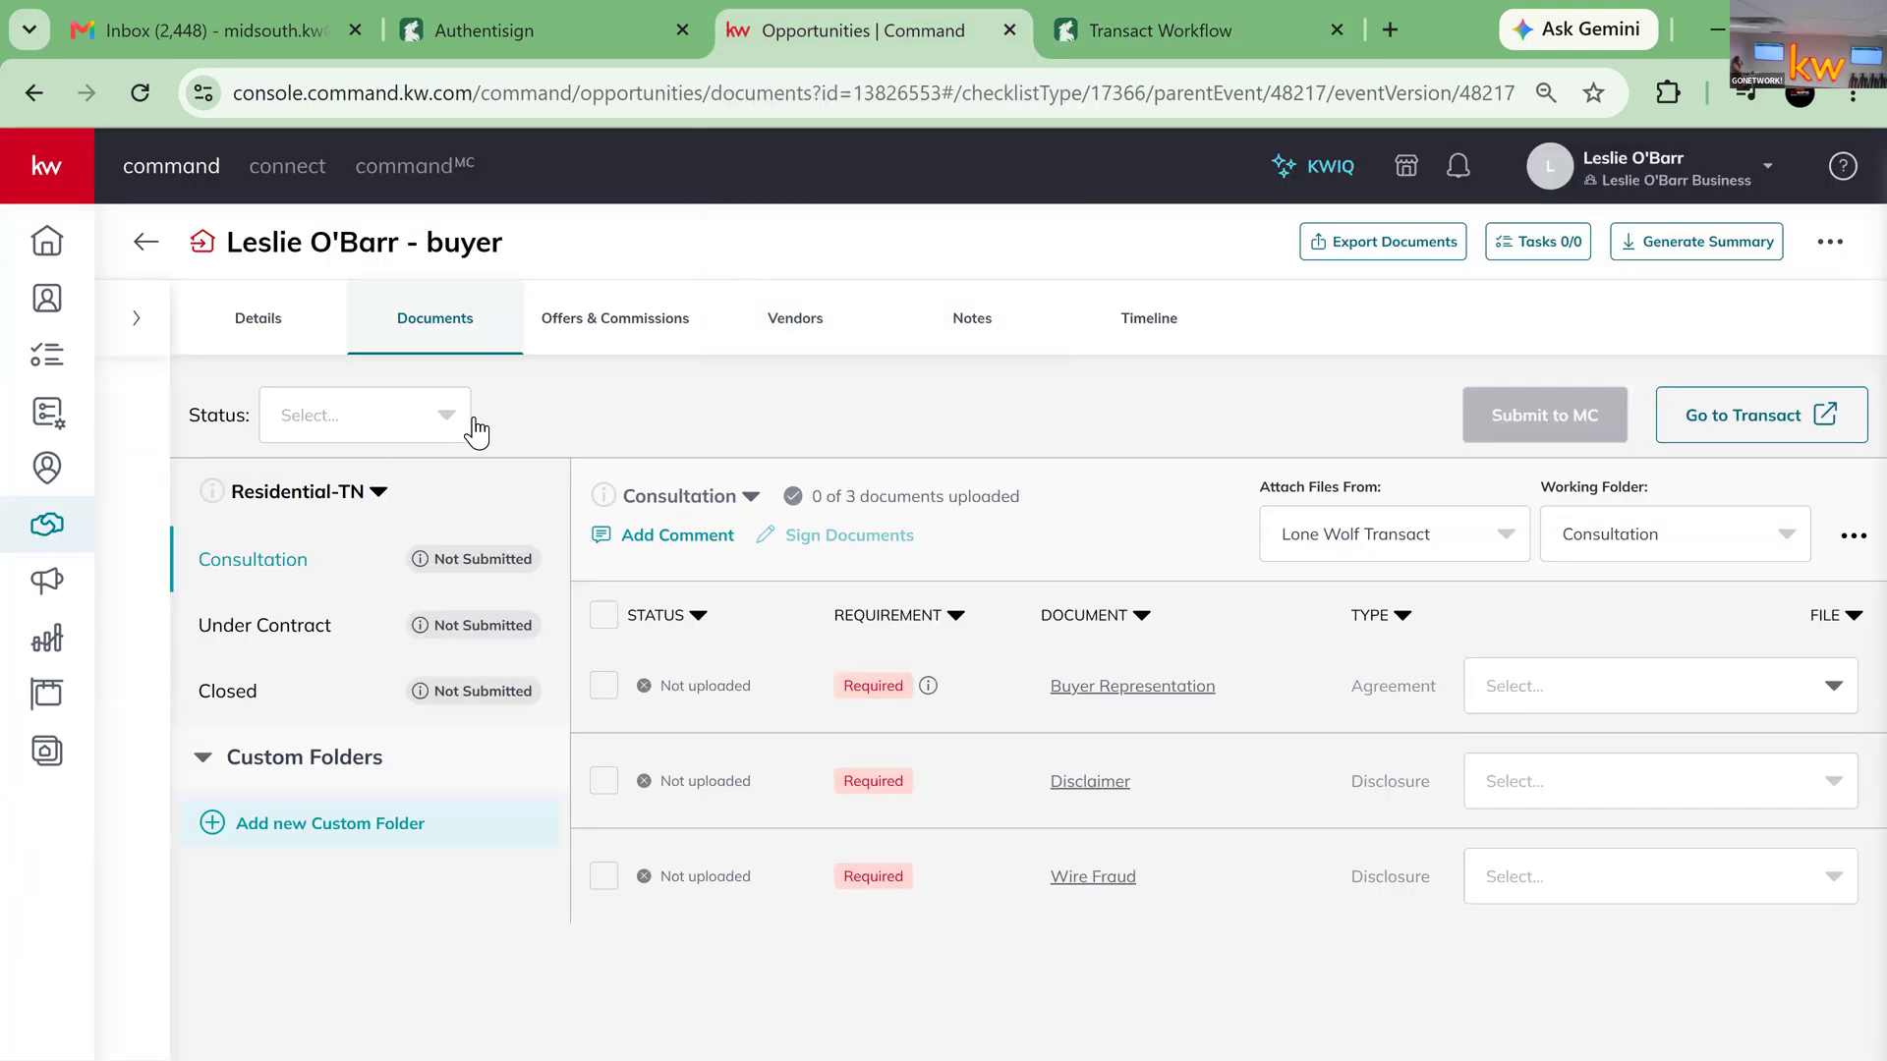
- Return to the Buyers: Cultivate board, then switch back to the Transact paperwork holding the Consulation files
click(146, 242)
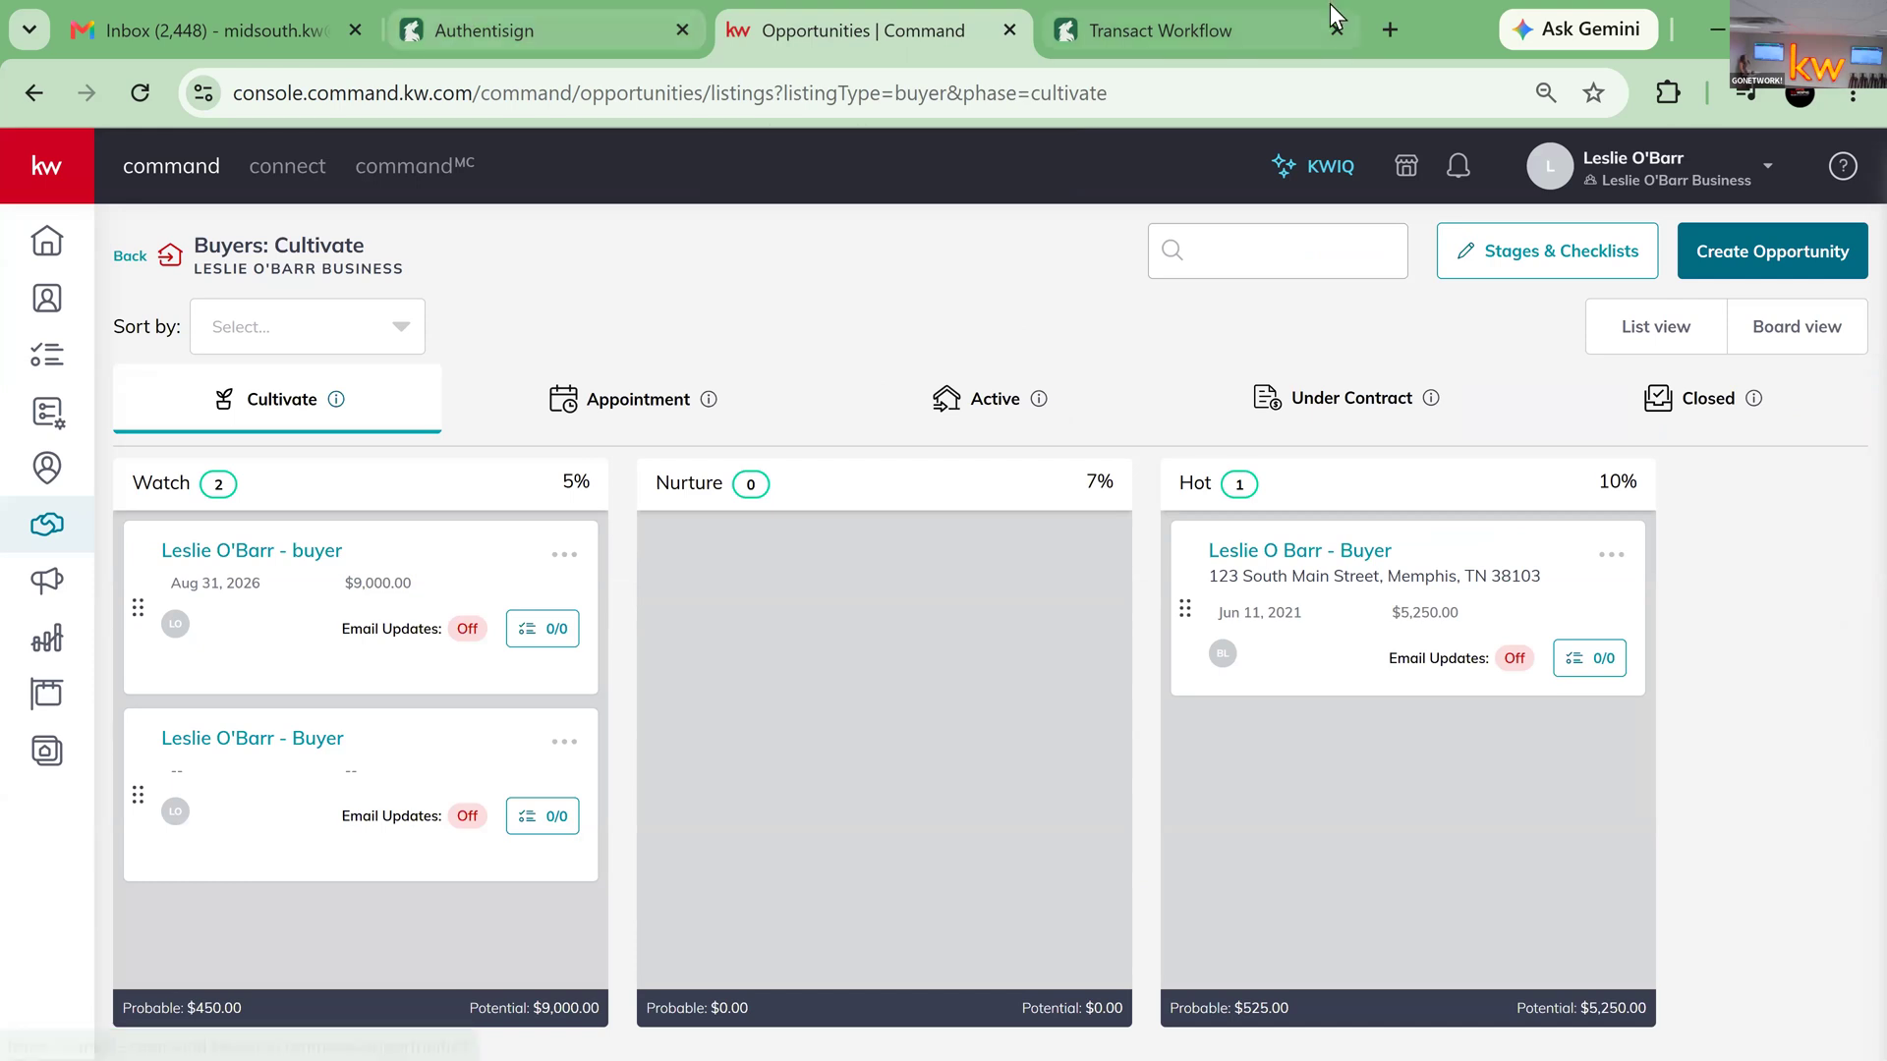
click(1219, 37)
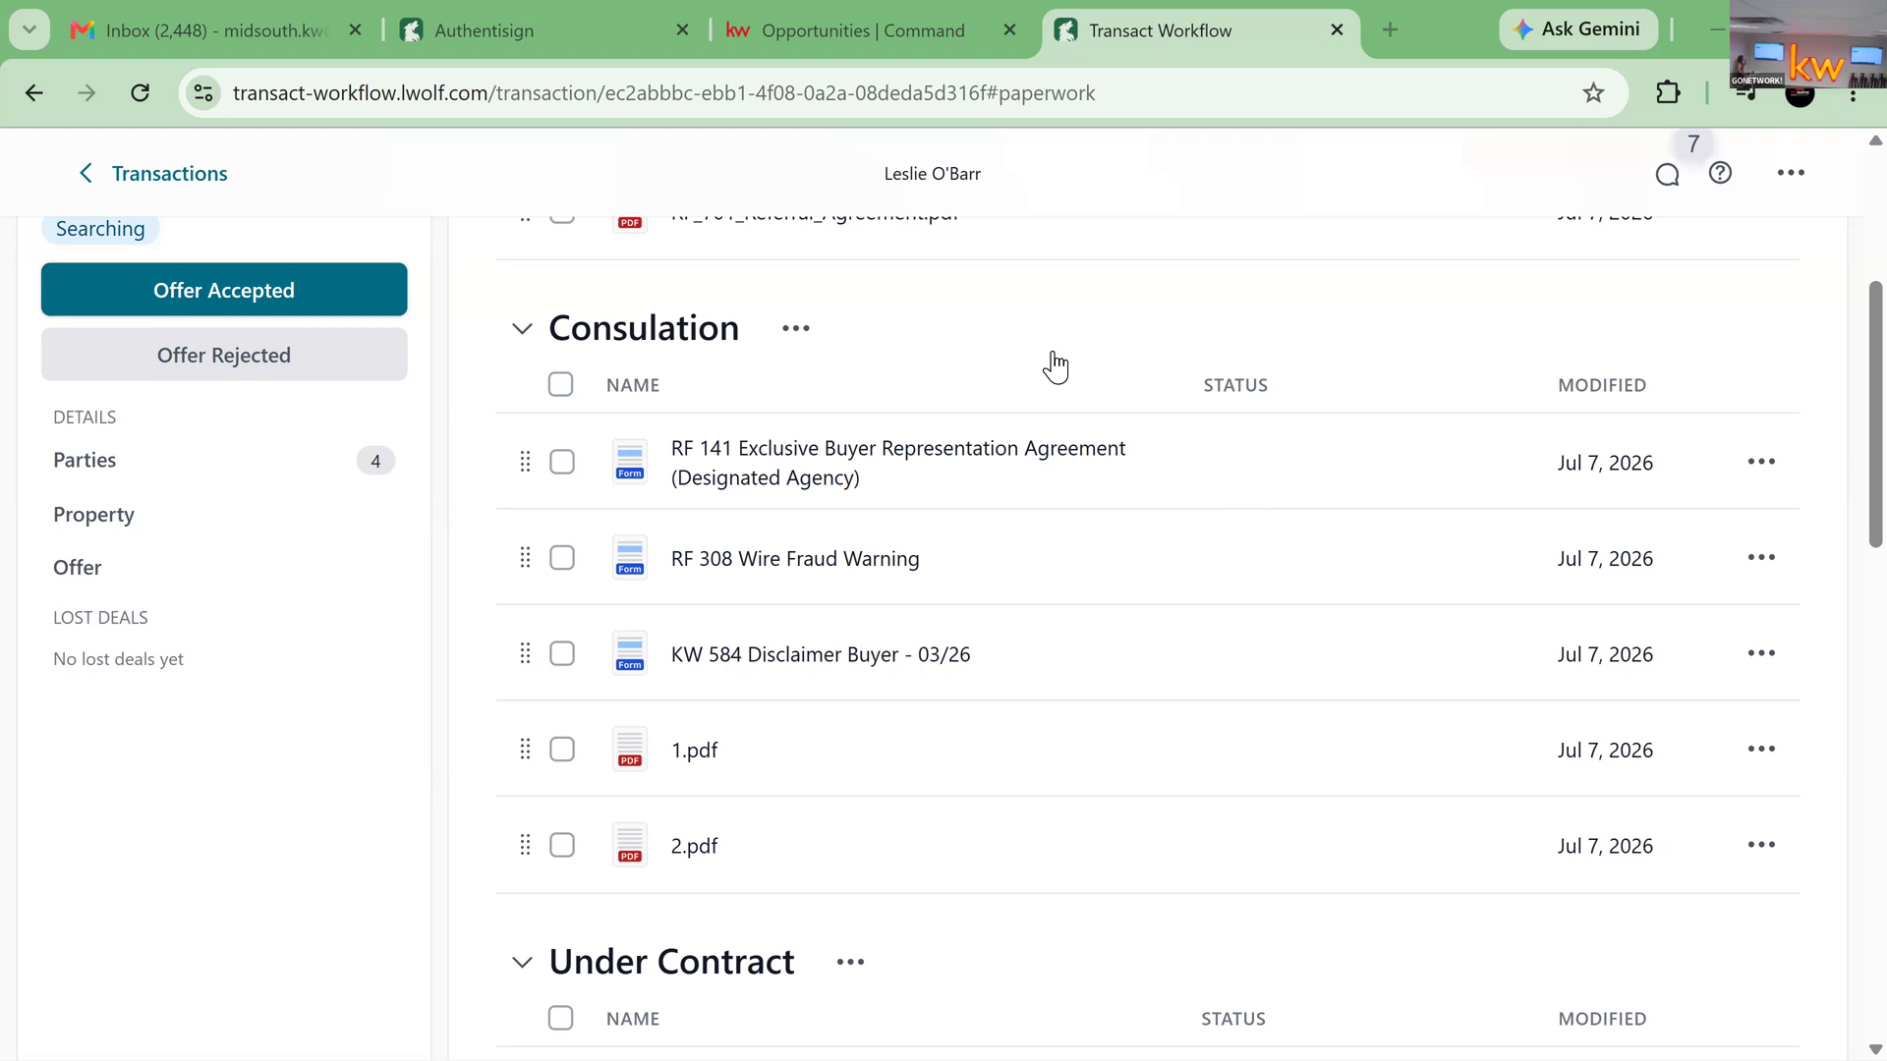
- Copy the transaction's Upload by Email address and switch to the Gmail draft
scroll(1055, 366, down, 4)
scroll(1074, 573, up, 9)
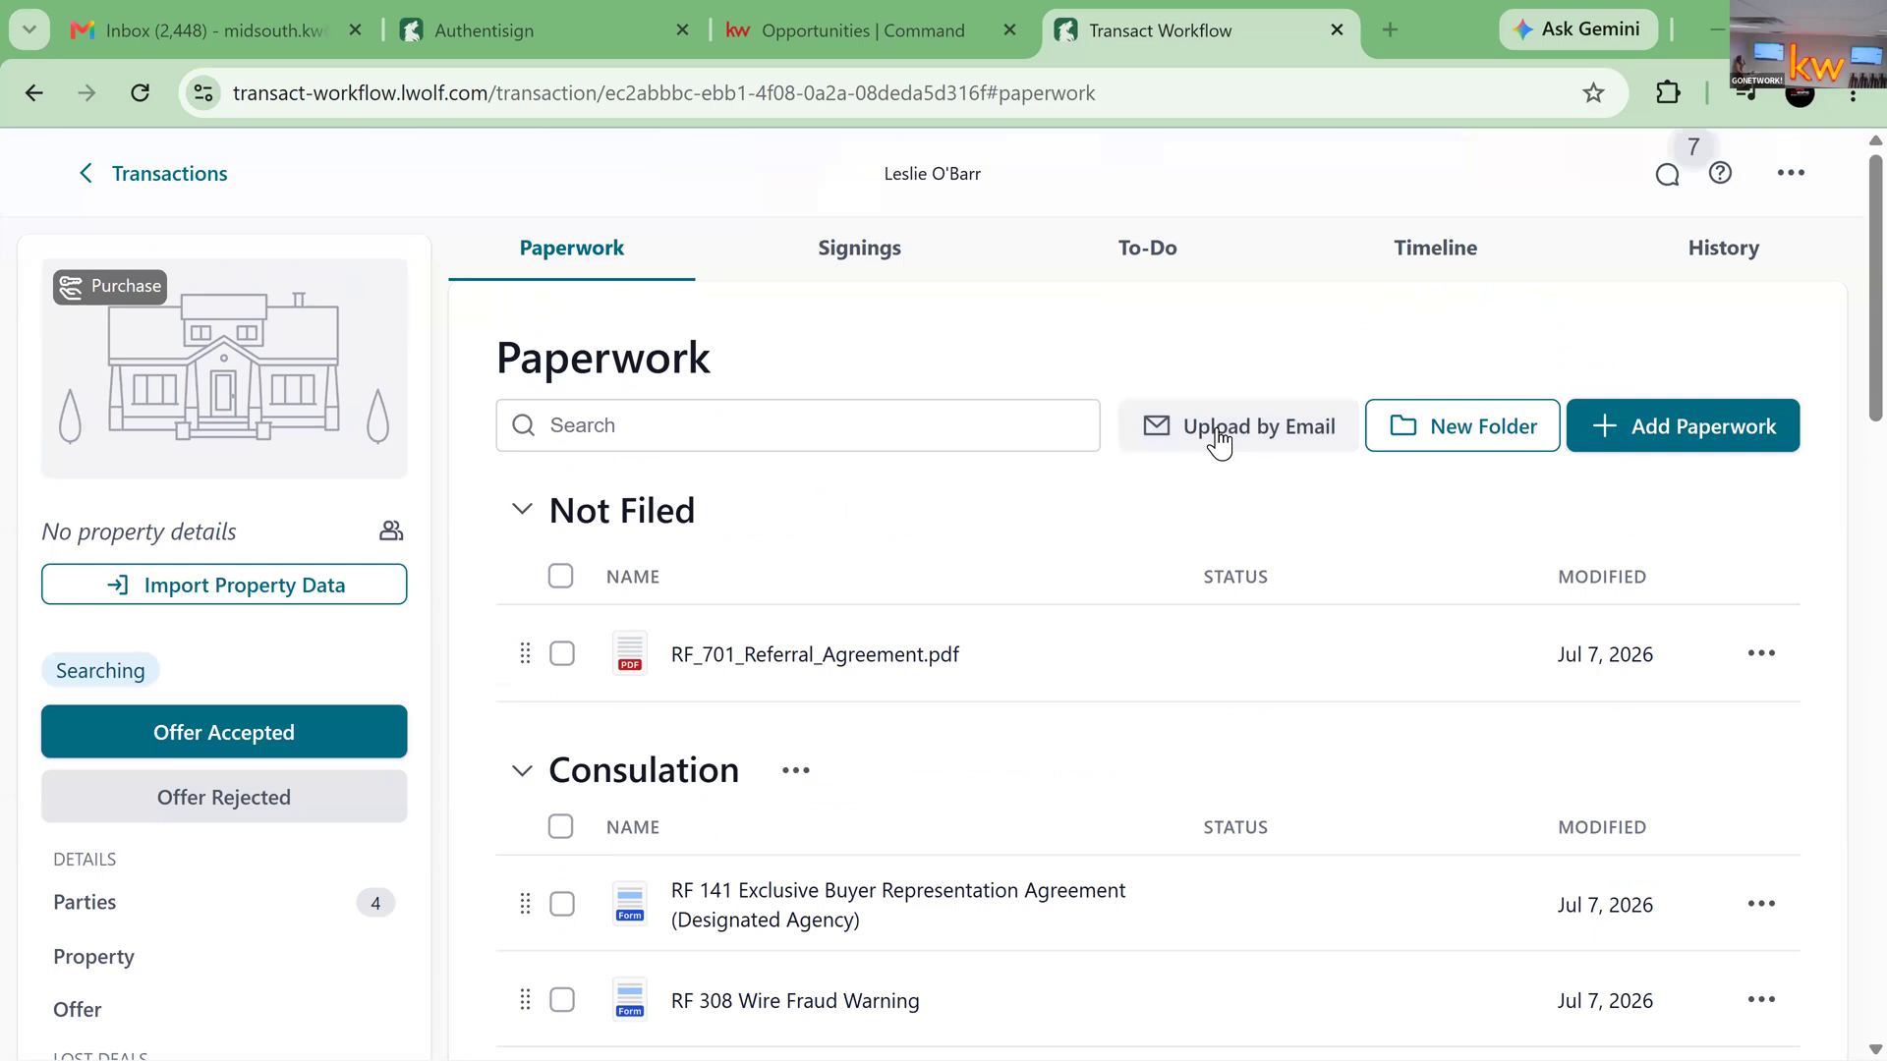
click(1218, 432)
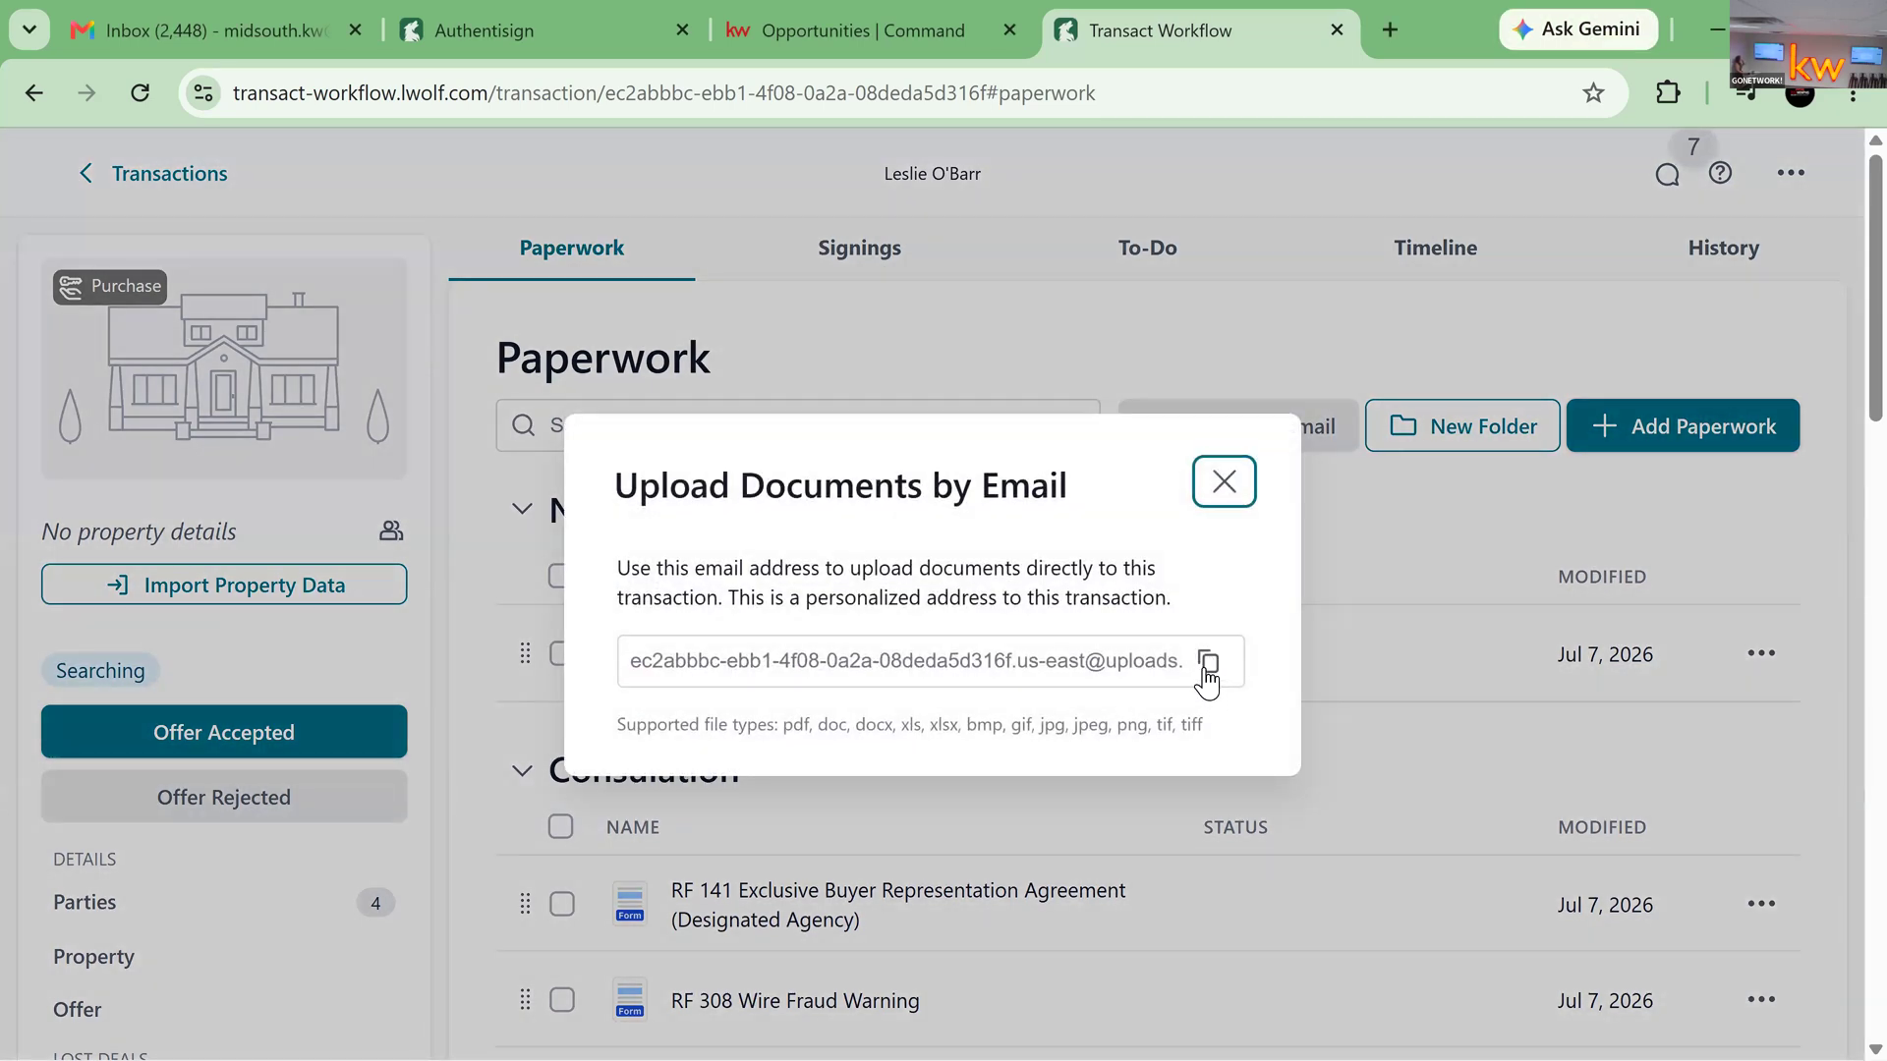
click(1207, 666)
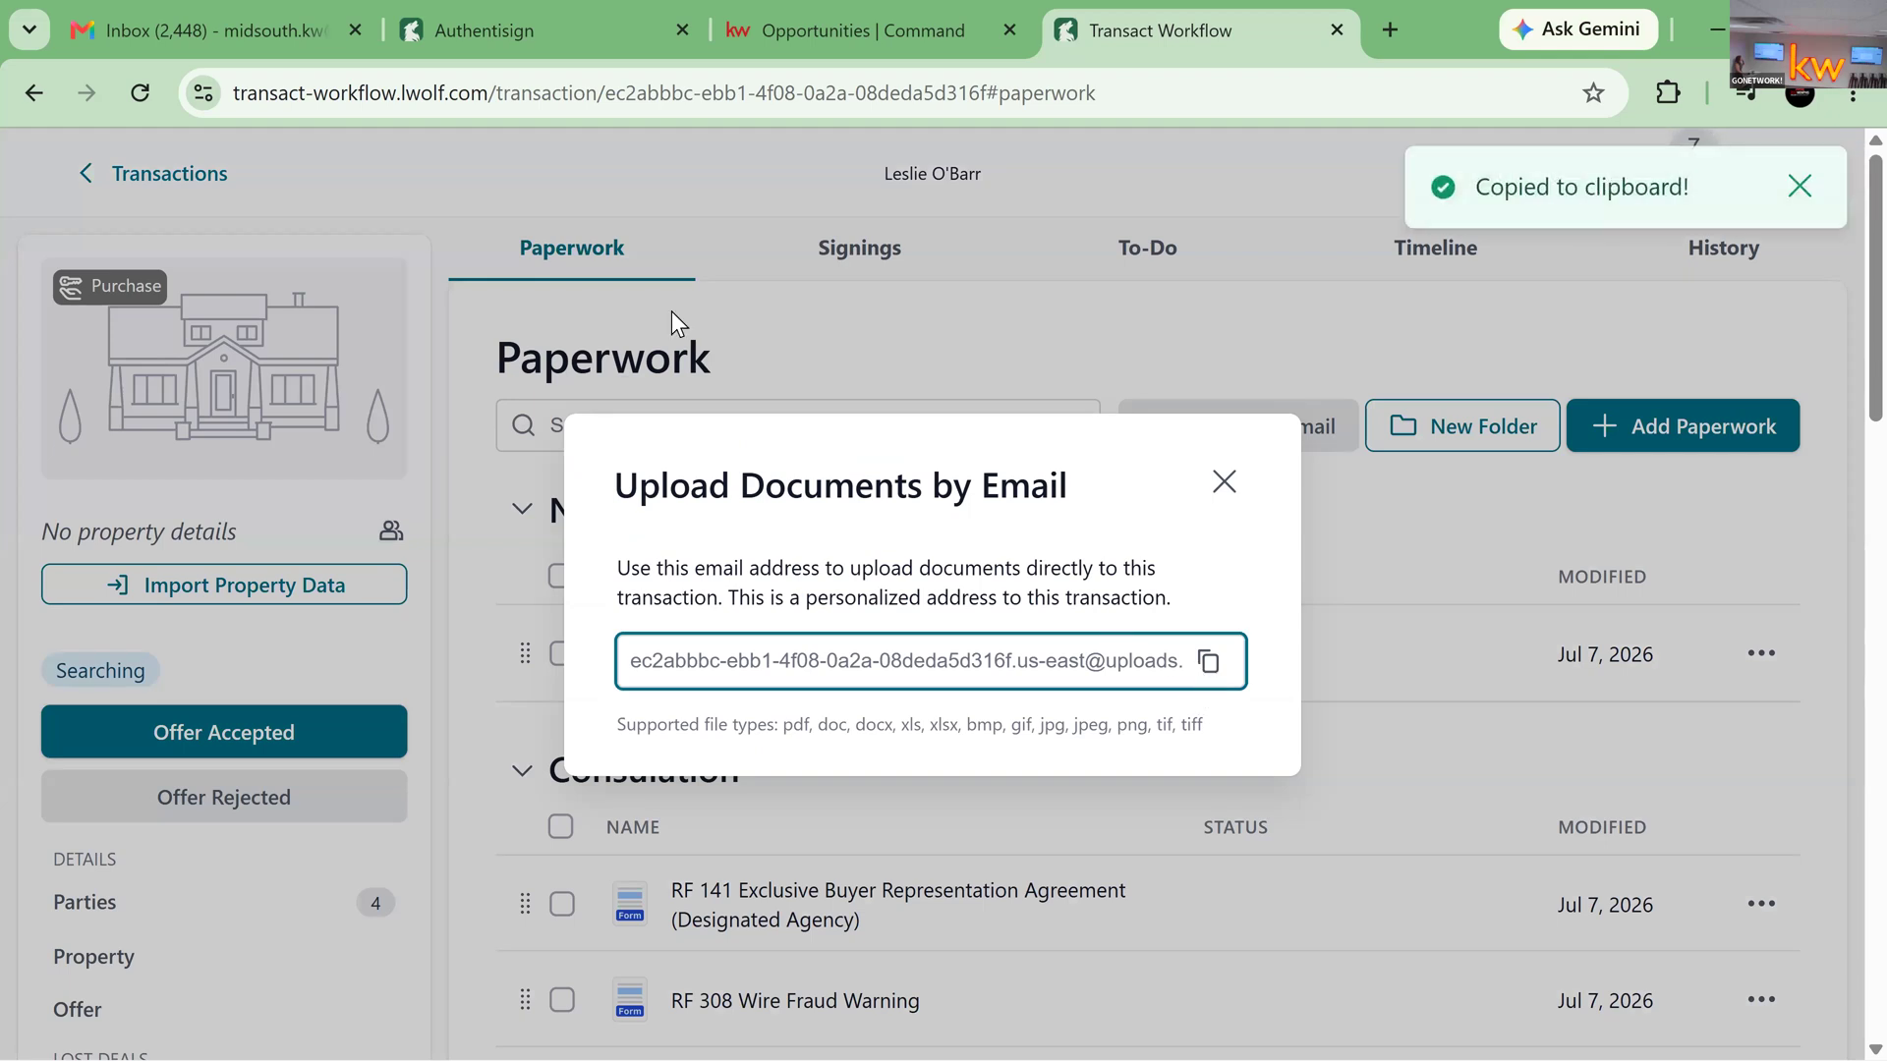
click(298, 29)
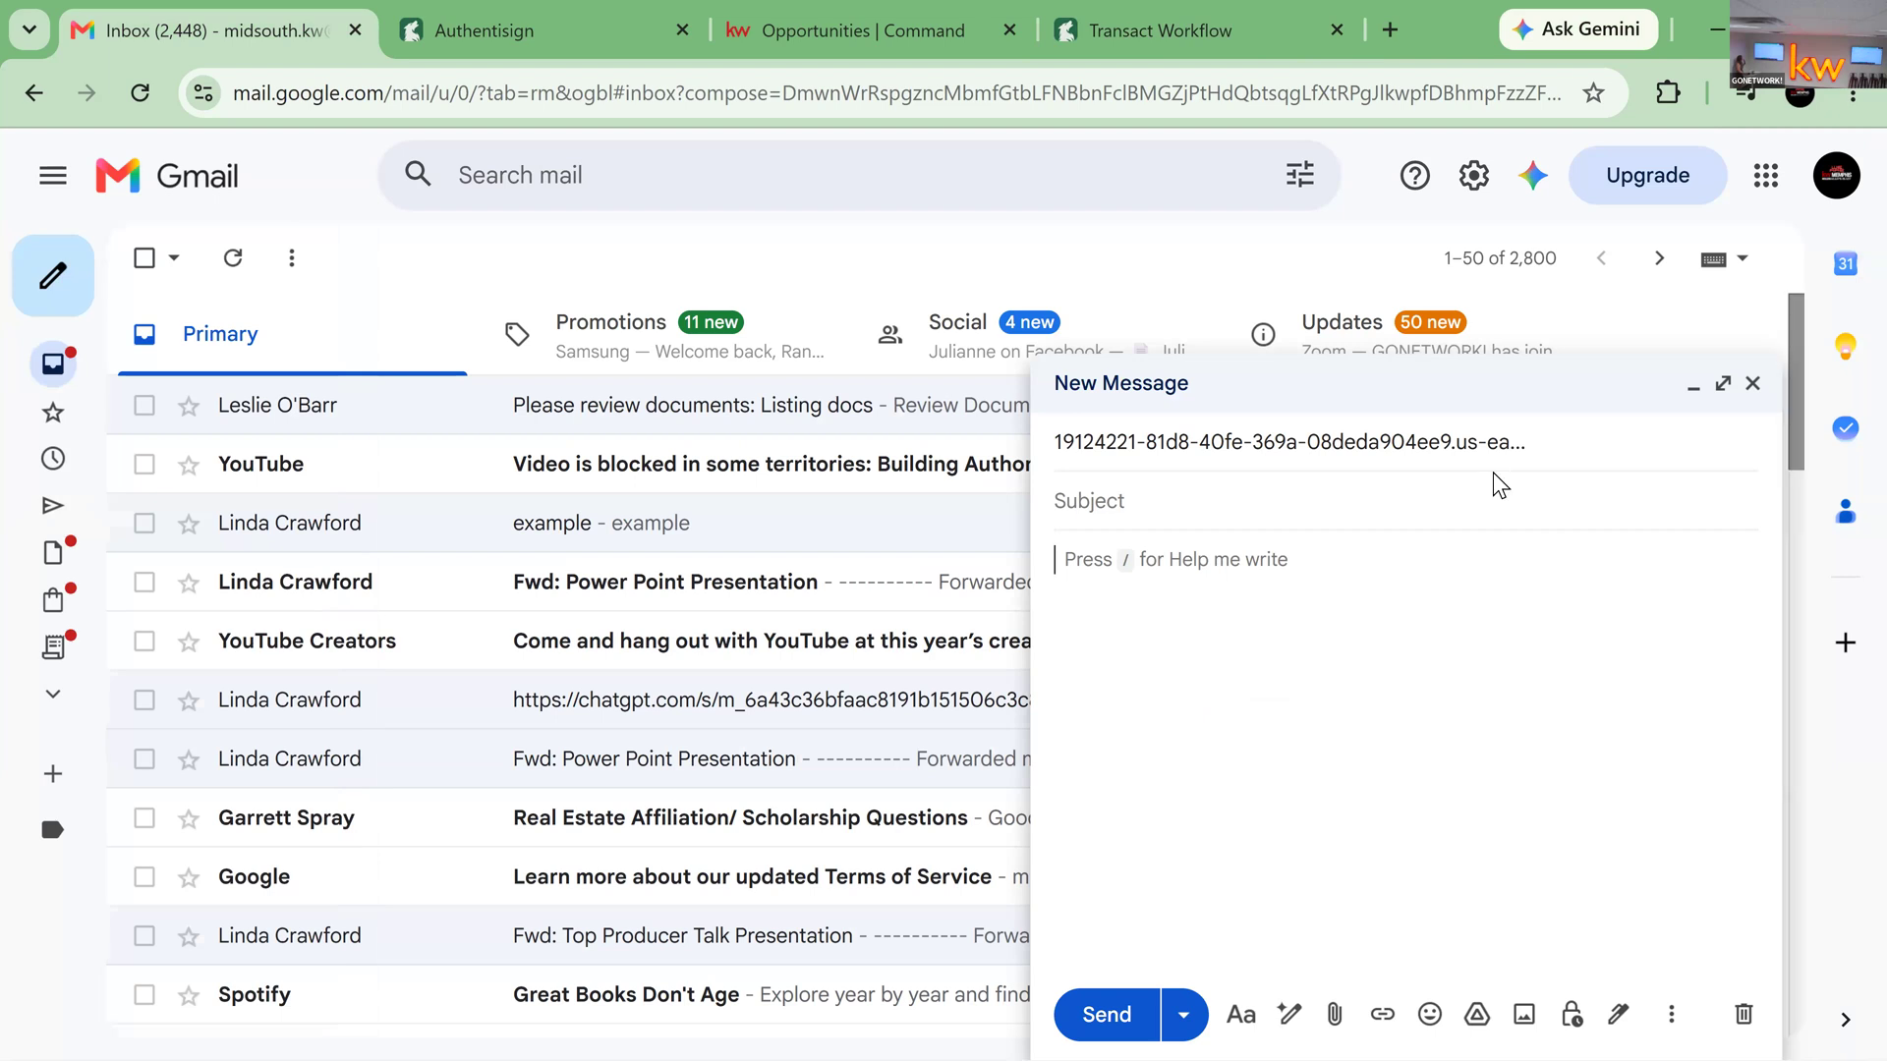
- Replace the Gmail draft's old recipient with the pasted upload address, then return to Transact
click(1539, 451)
click(1539, 449)
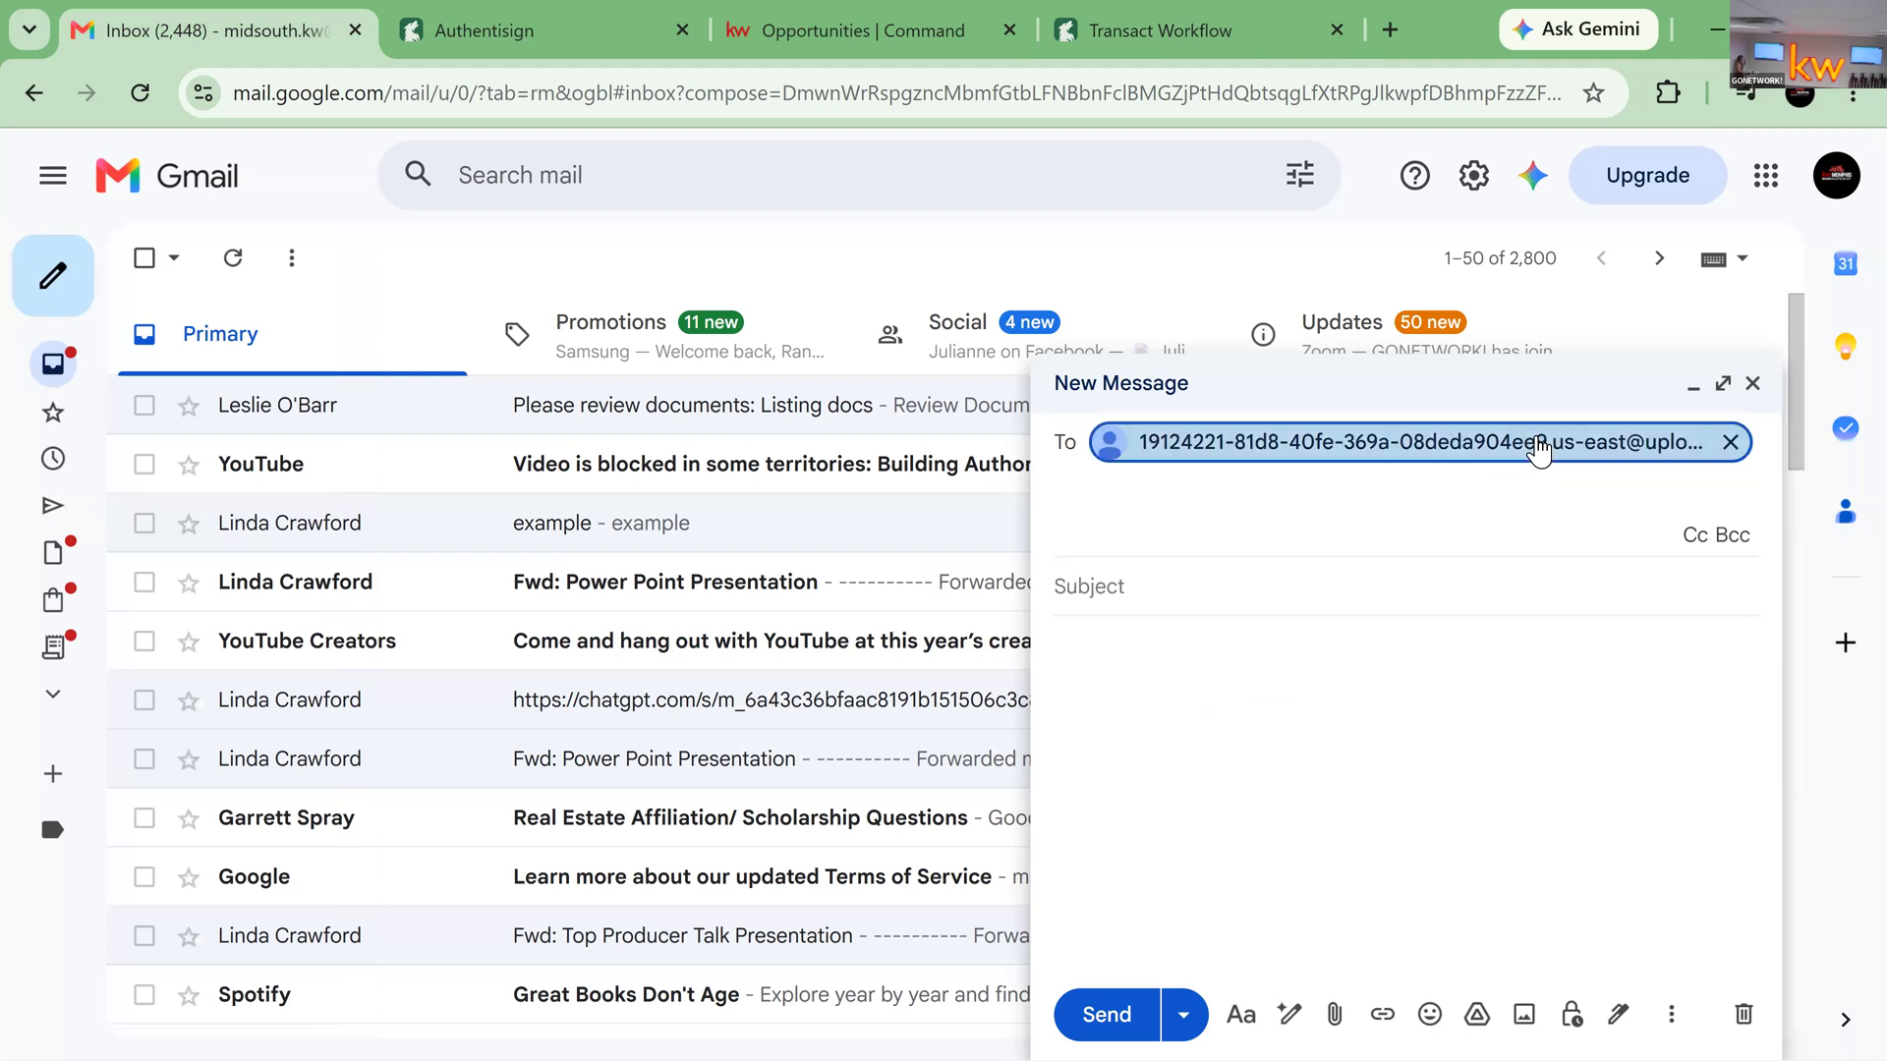
key(BackSpace)
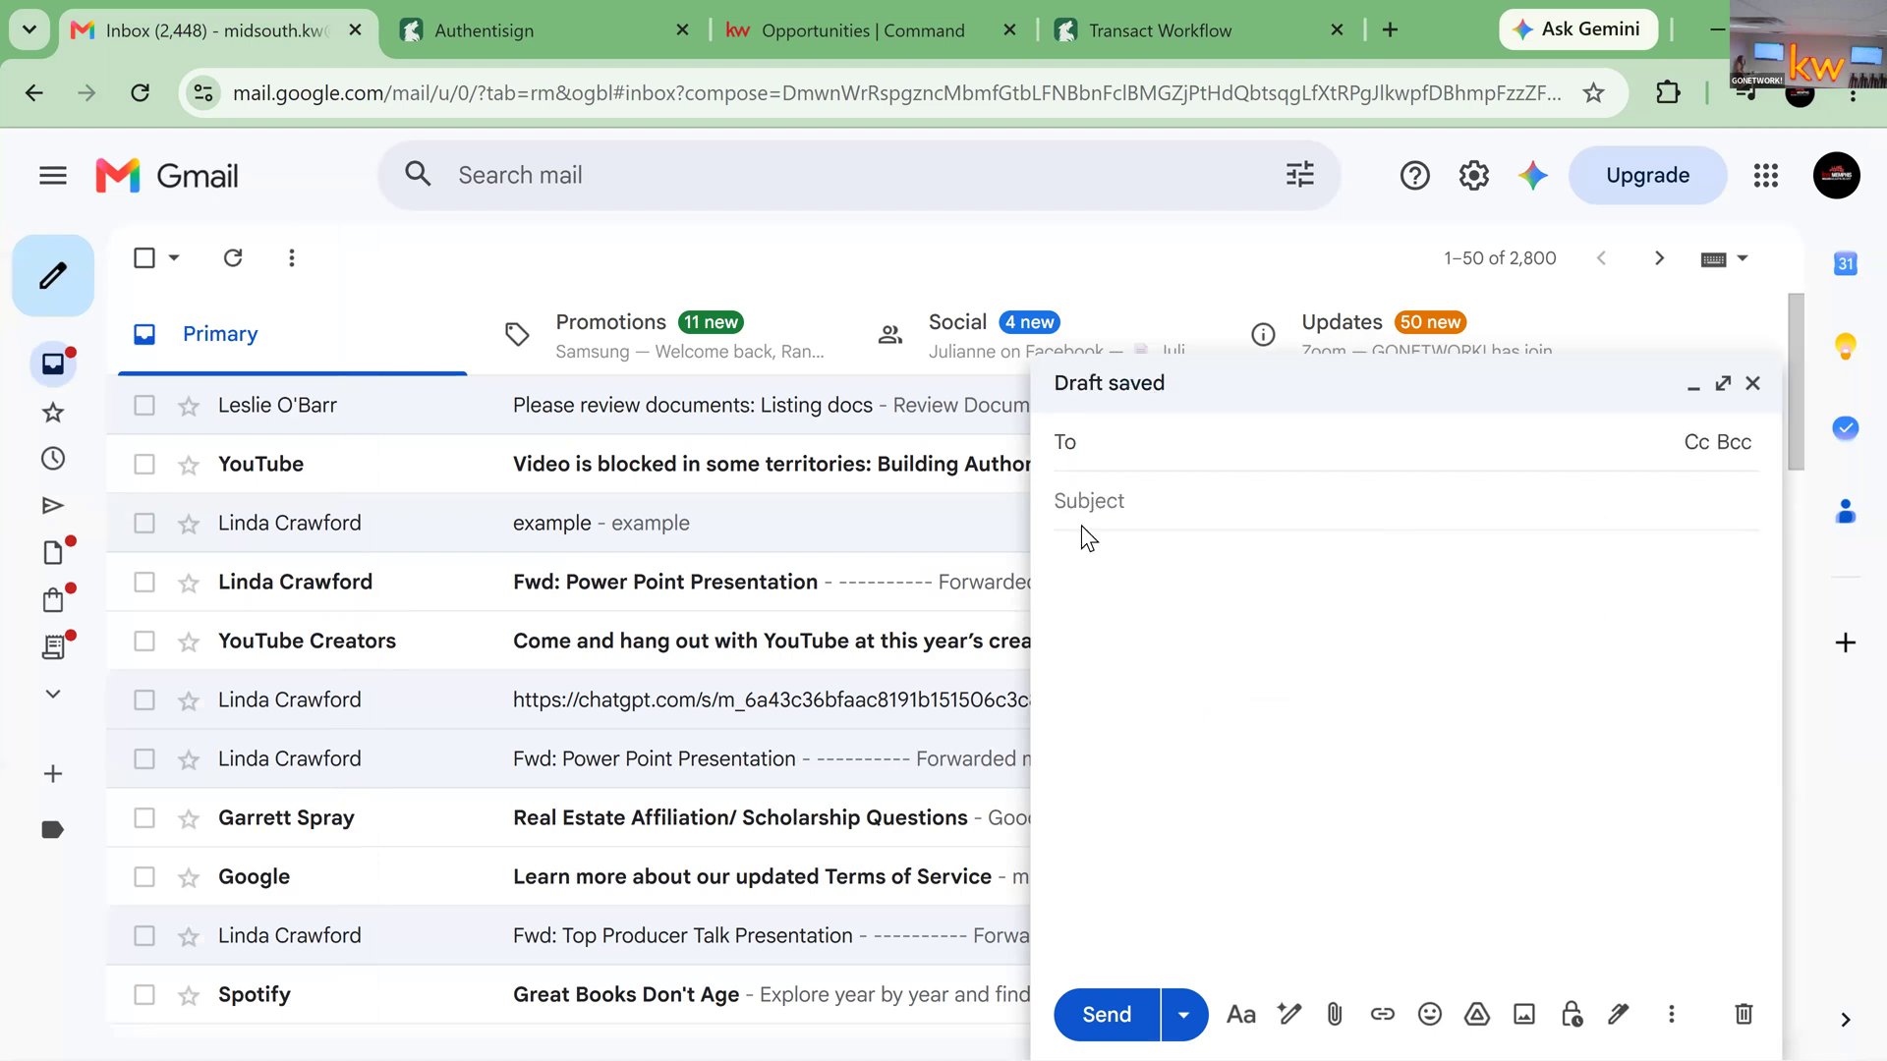
right_click(1126, 443)
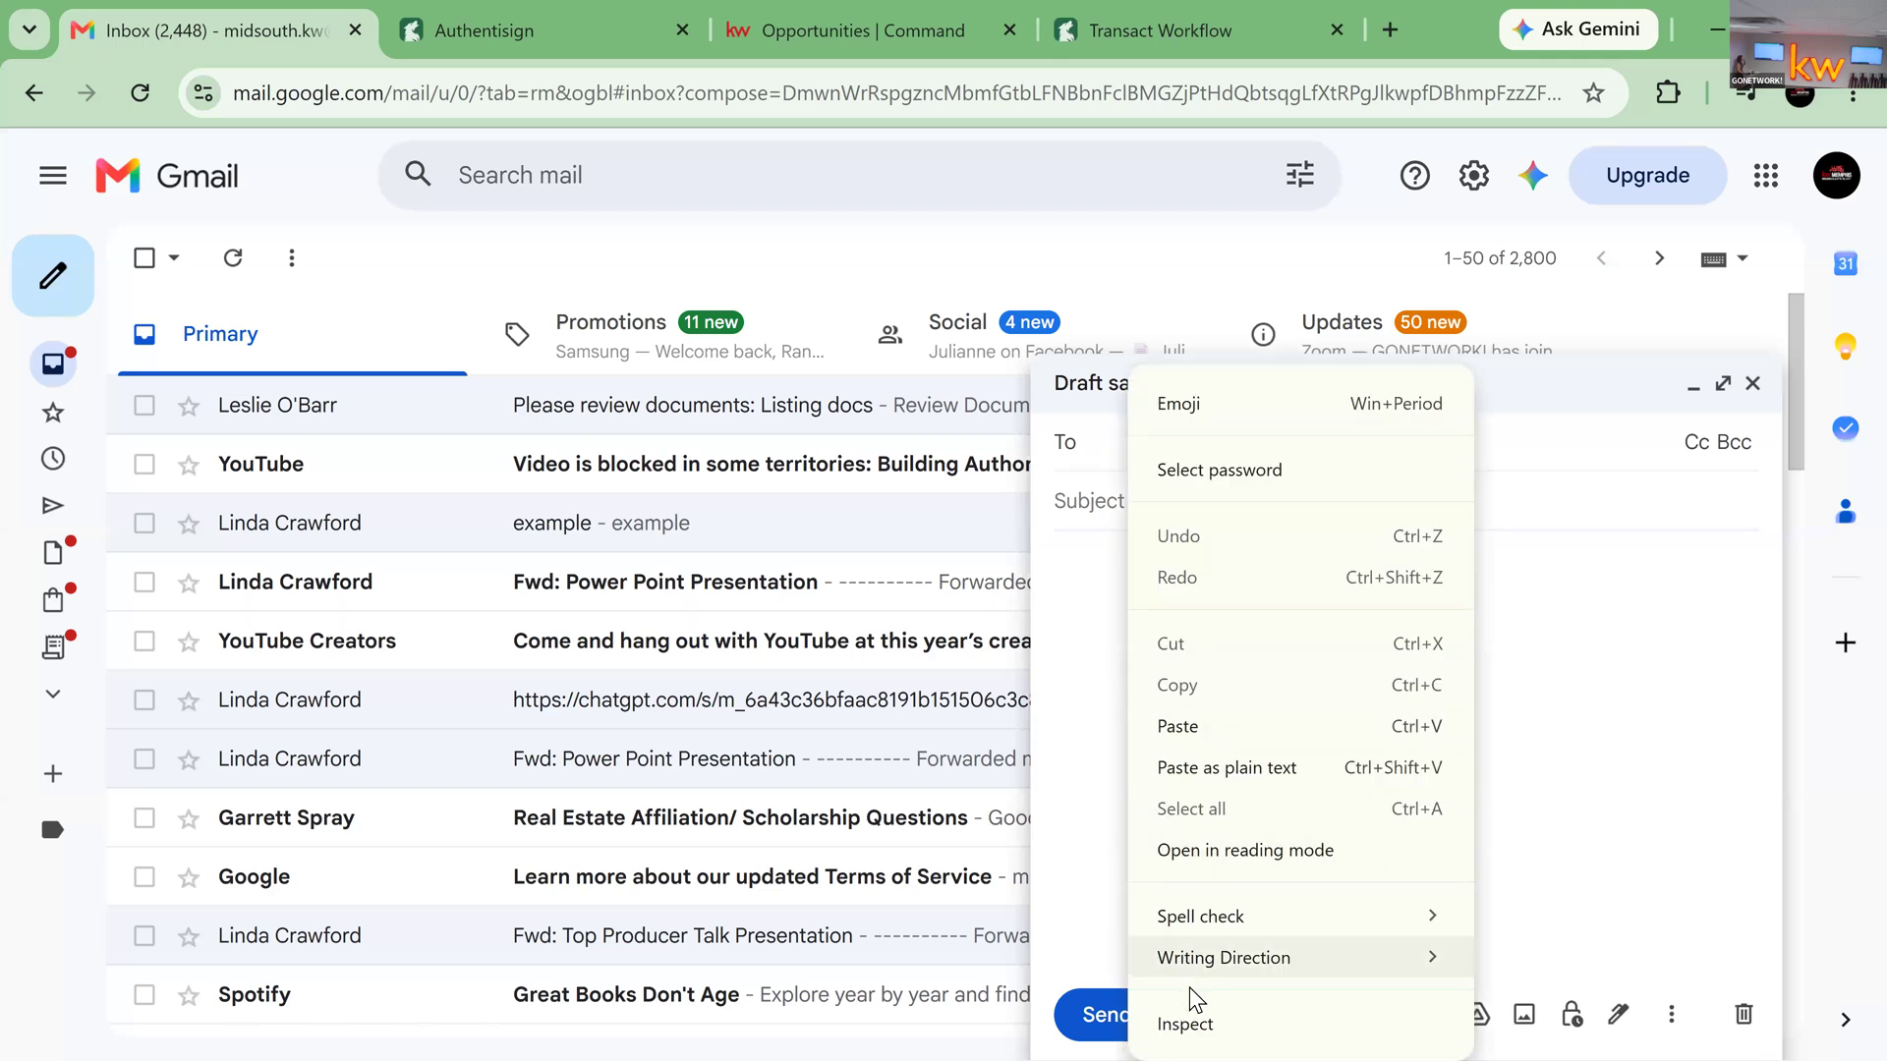
click(1179, 727)
click(1480, 912)
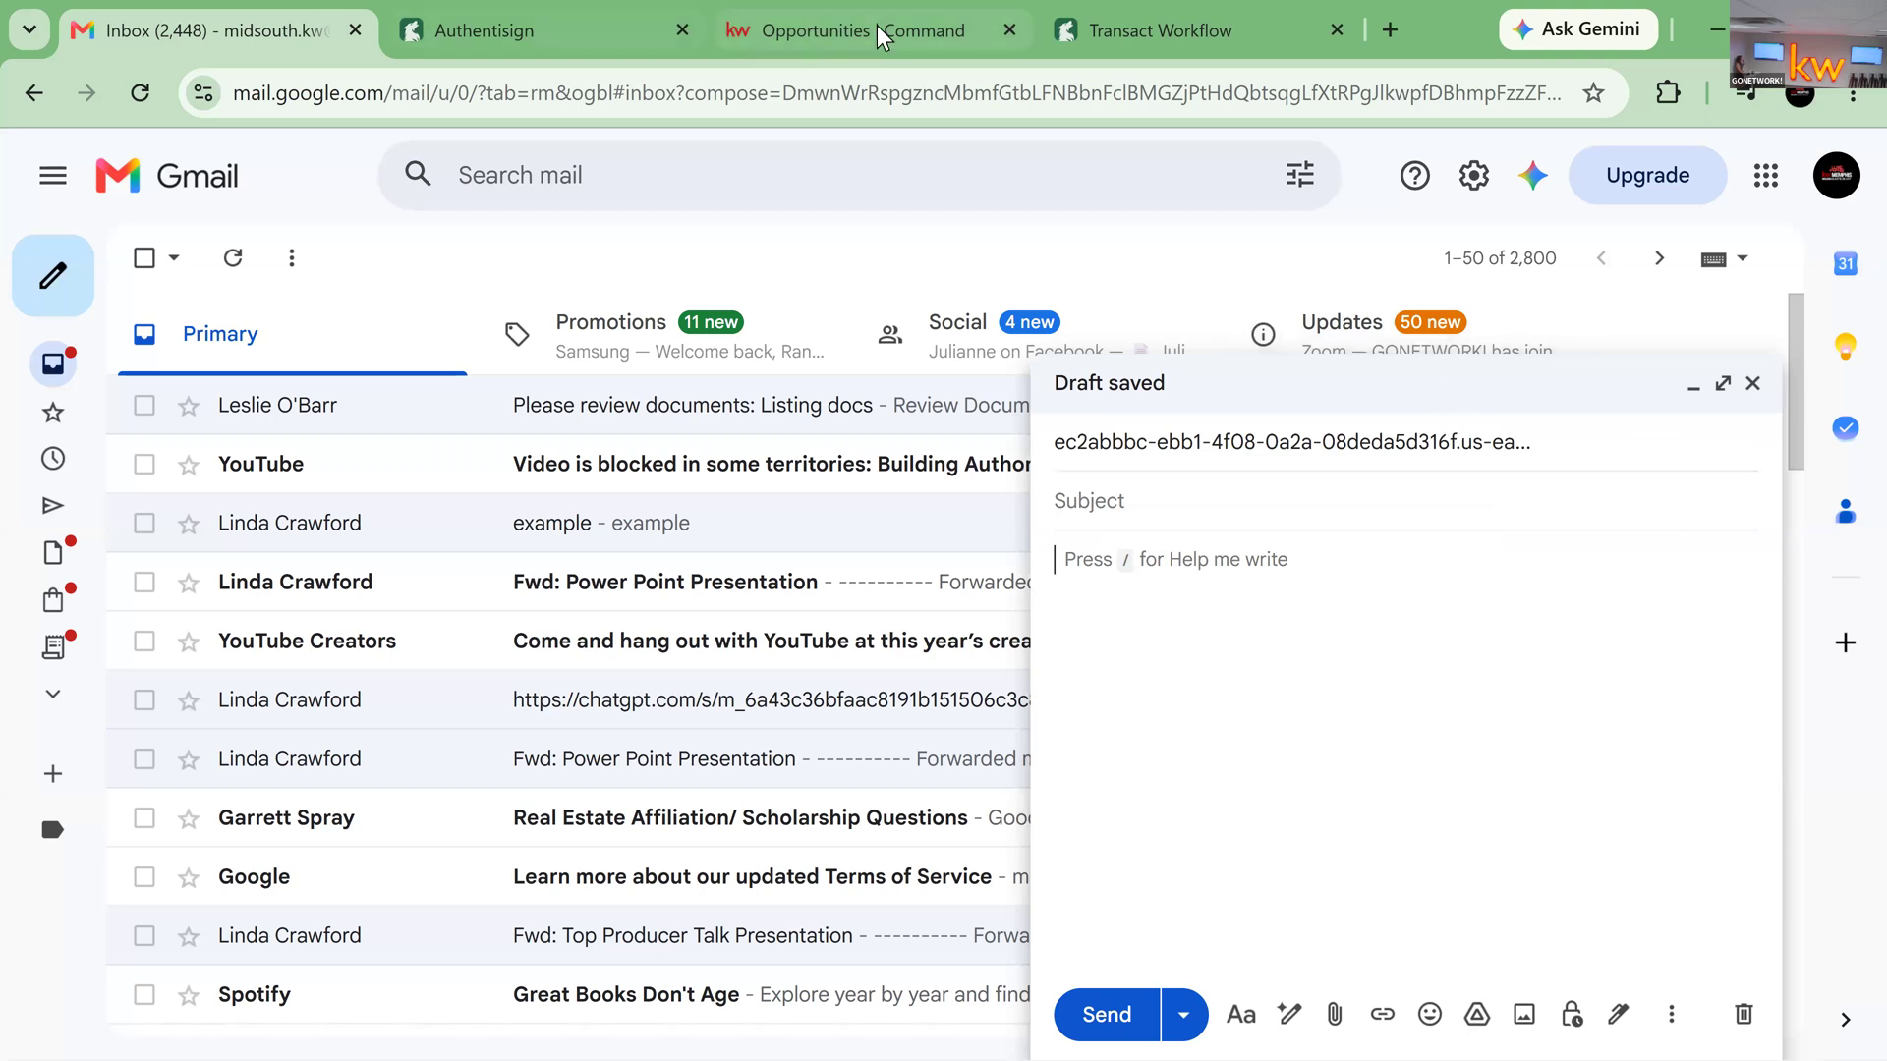
click(1256, 22)
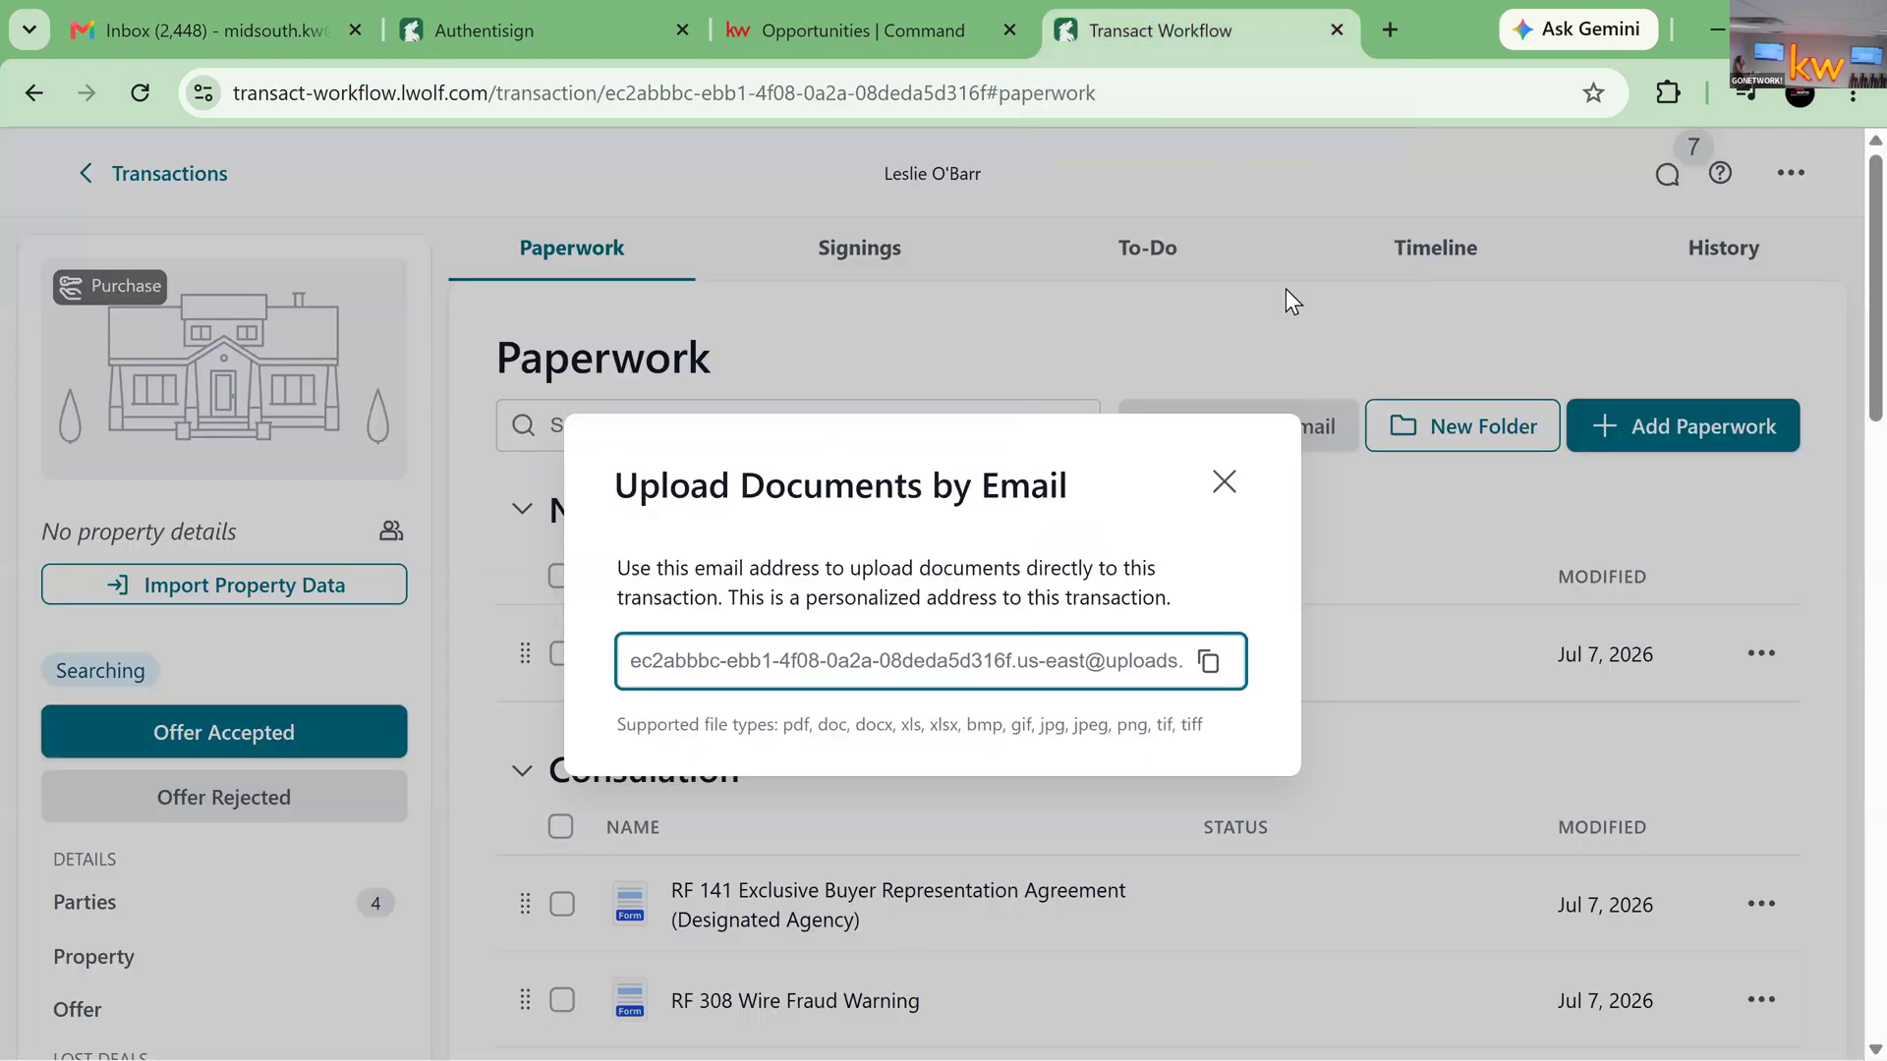
- Close the Upload Documents by Email window and look over the paperwork list
click(1226, 484)
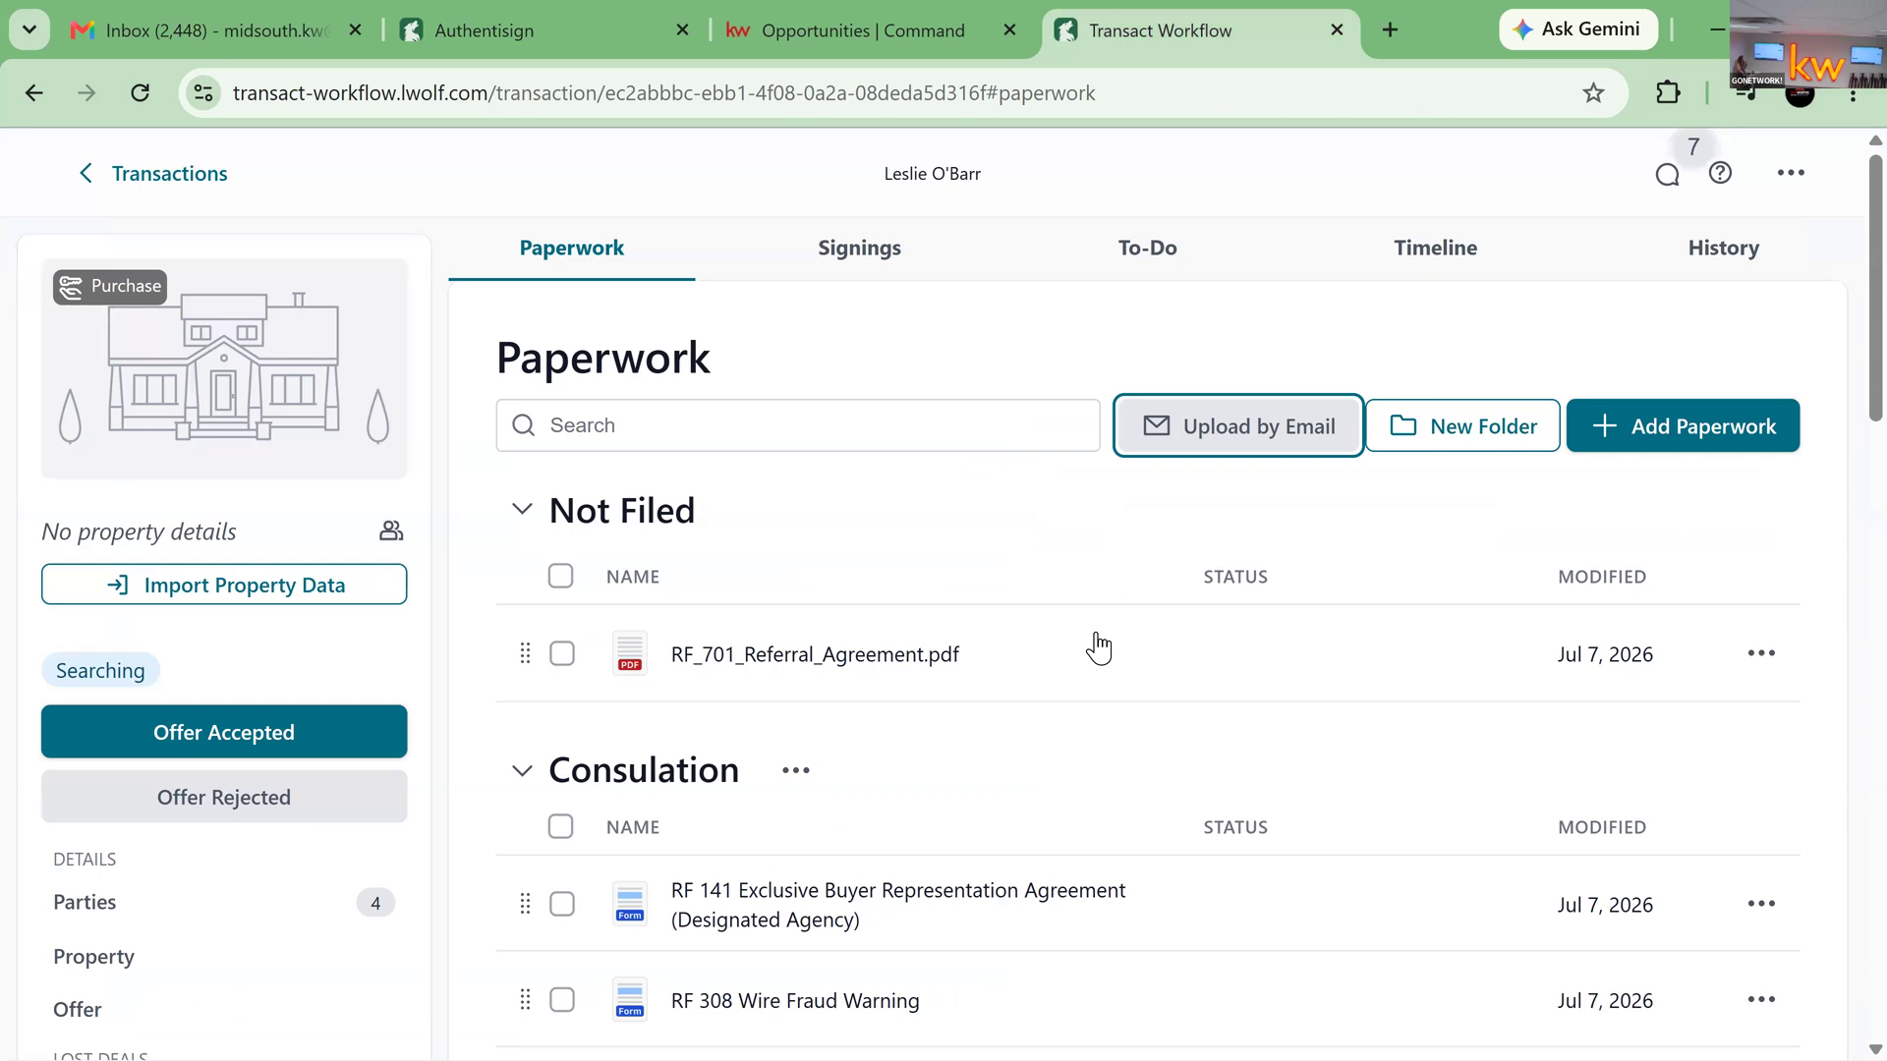
scroll(833, 656, down, 6)
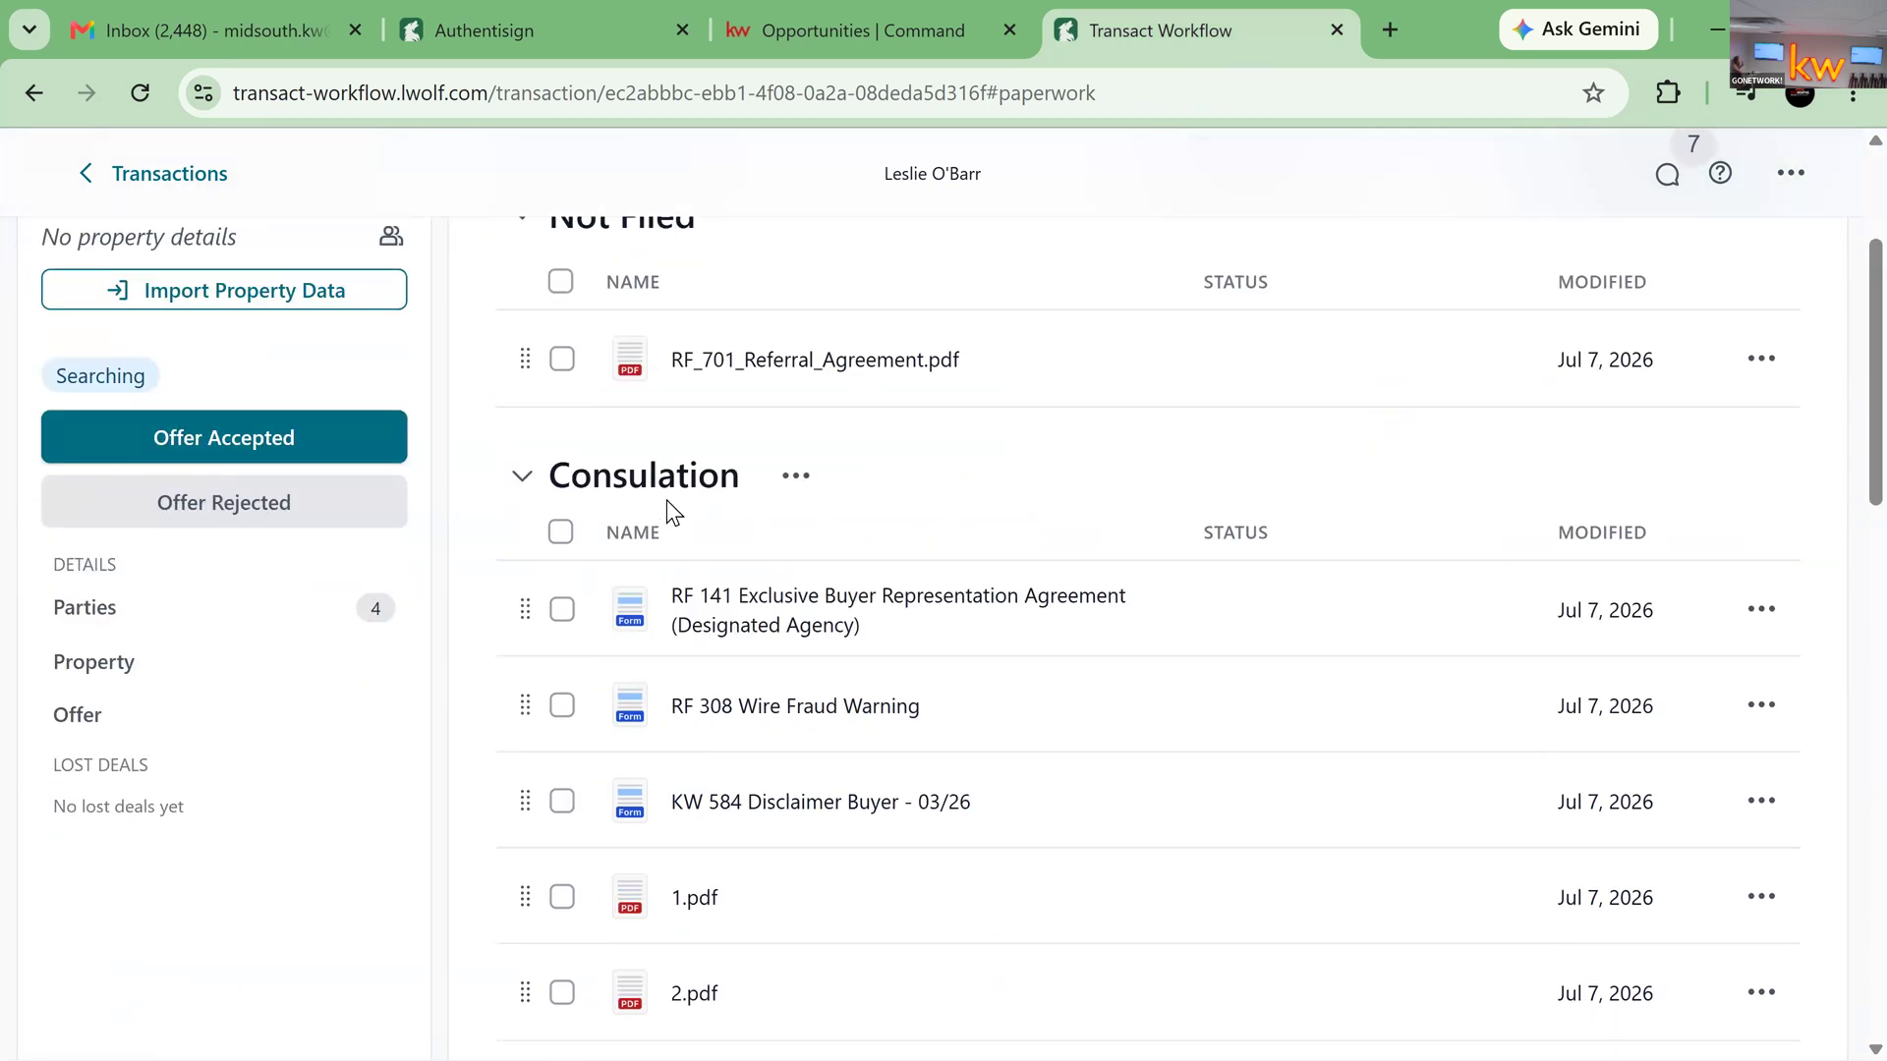
scroll(676, 481, up, 6)
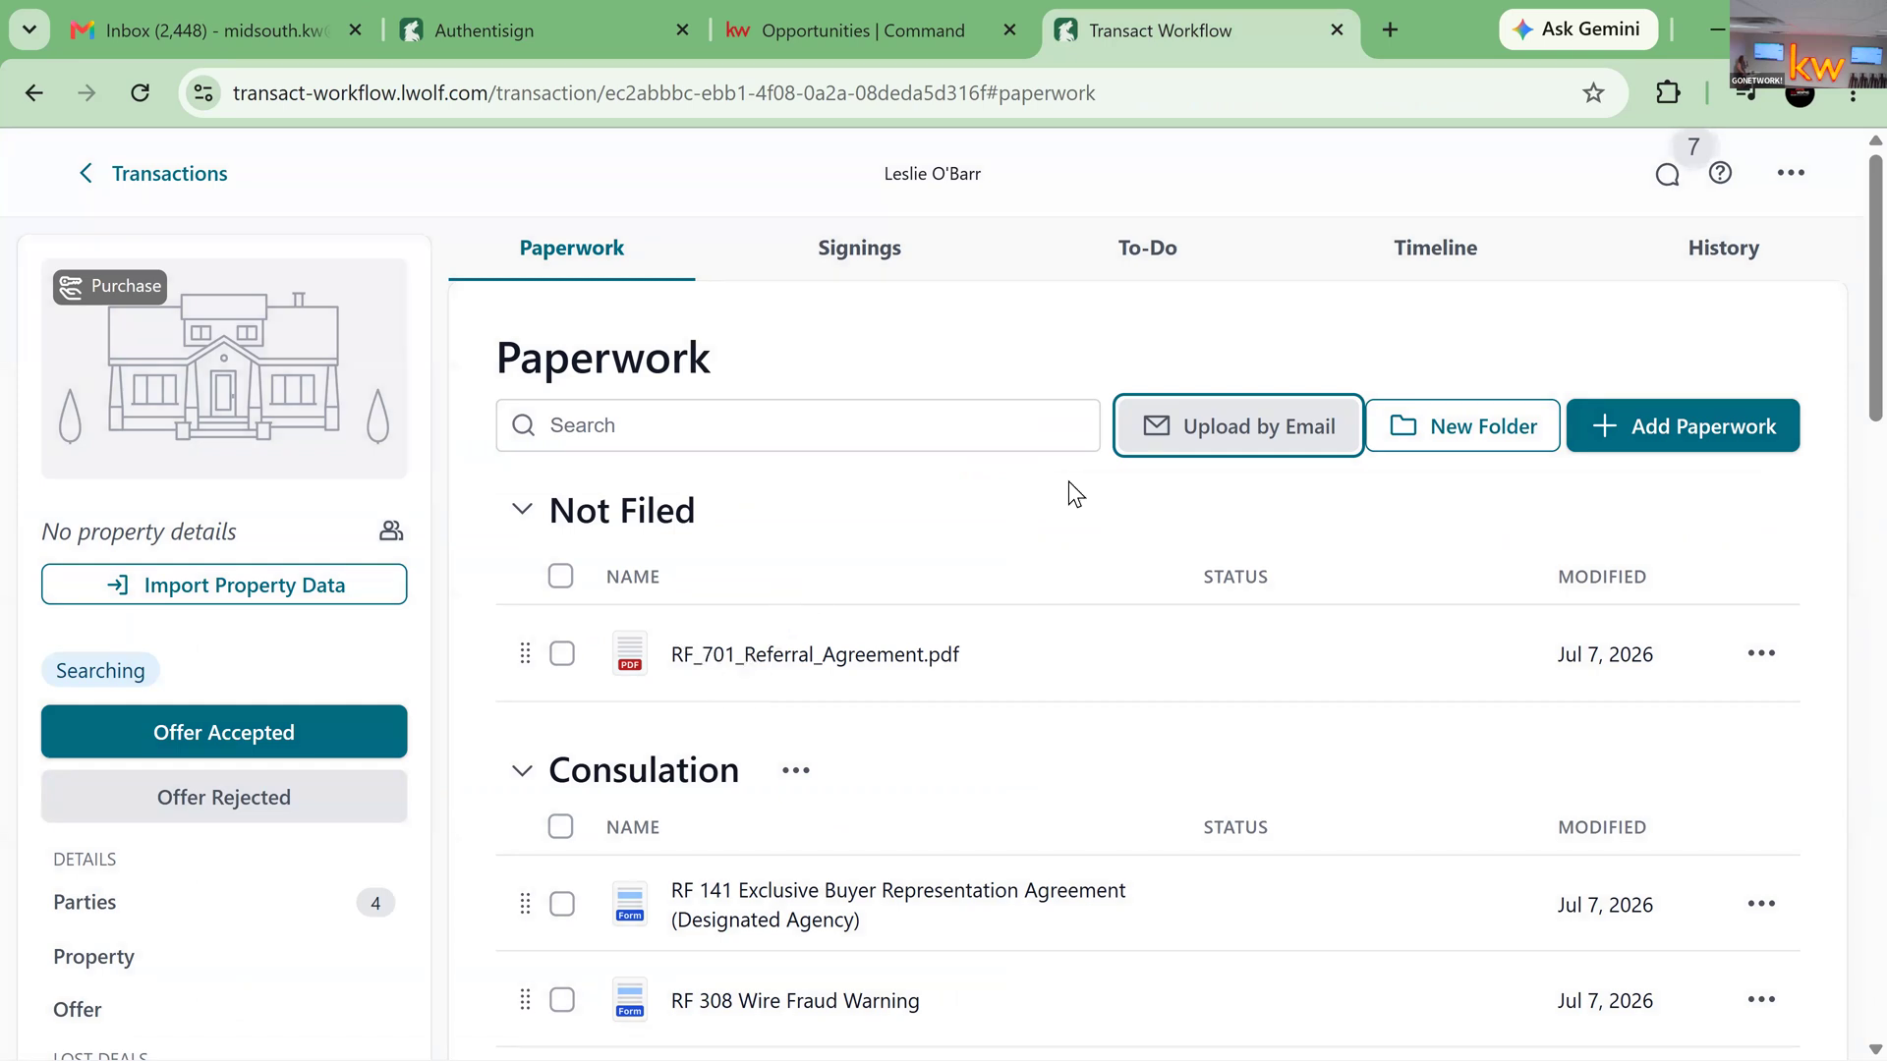
scroll(1141, 682, down, 4)
scroll(1171, 640, up, 1)
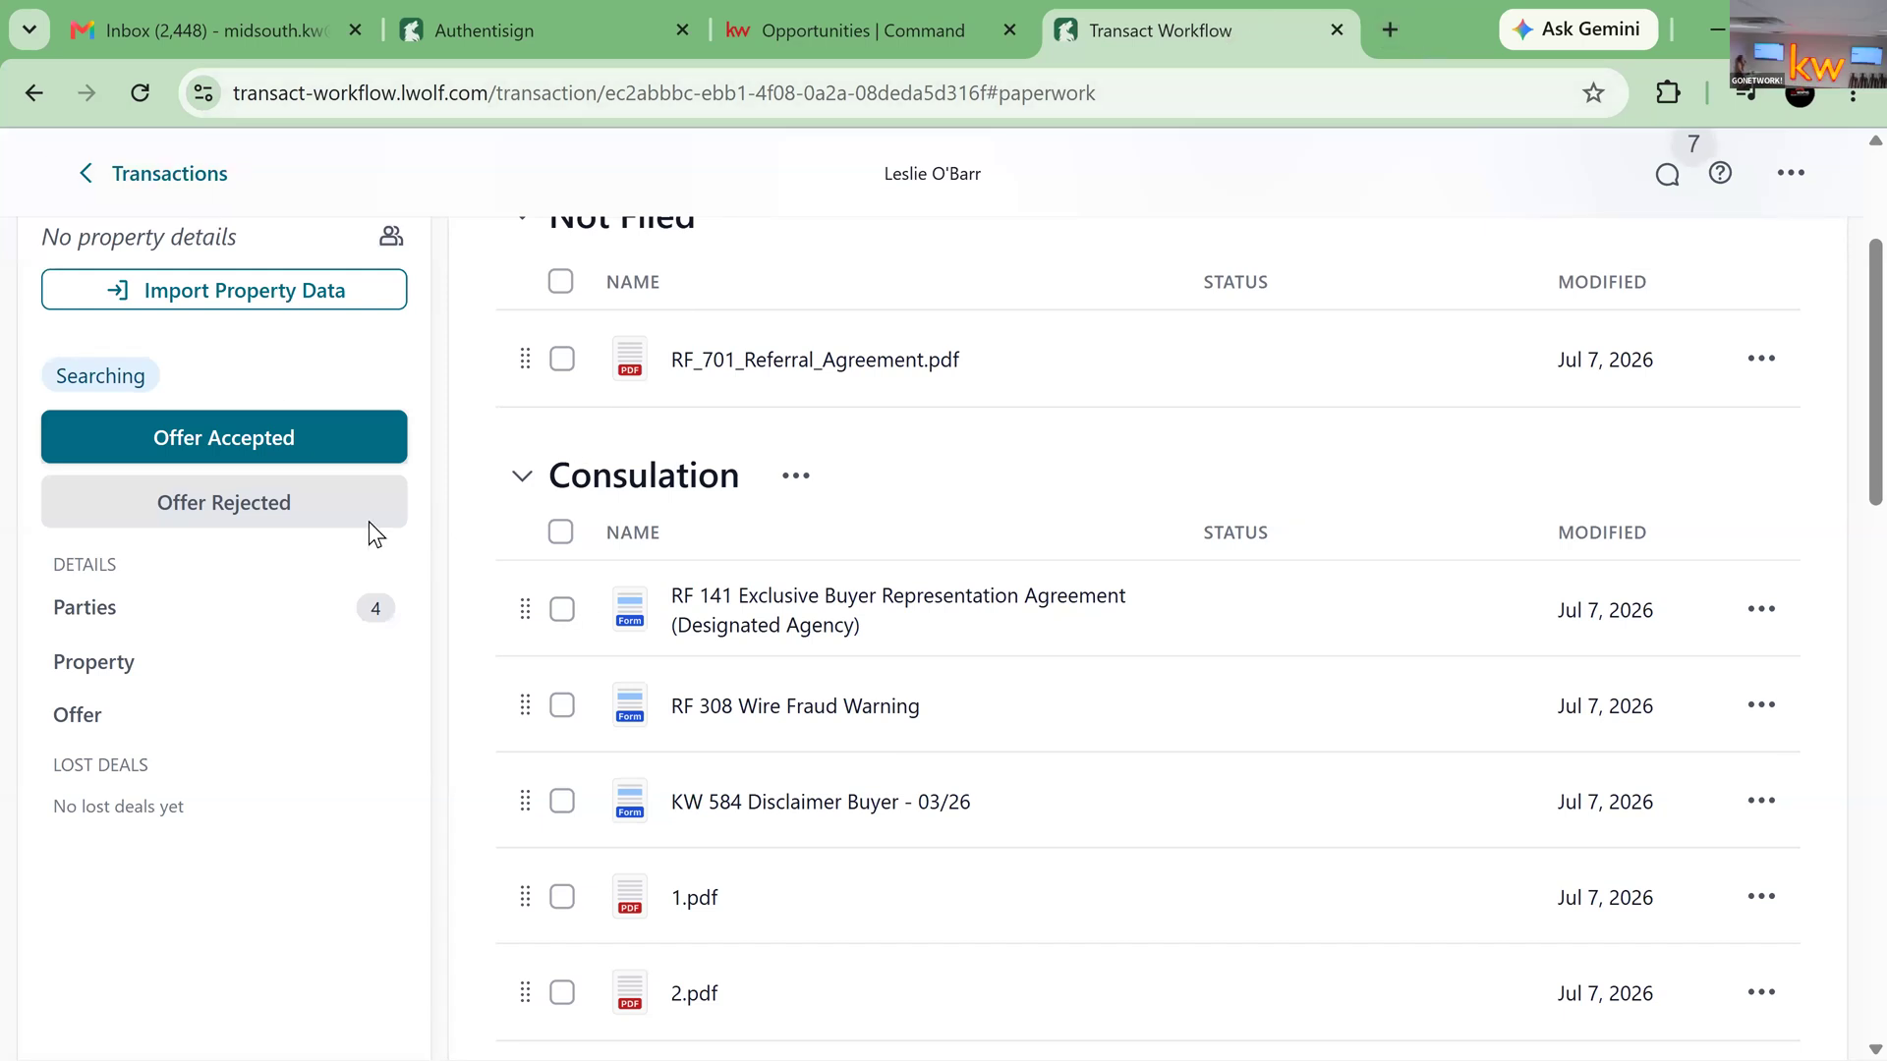
- Start Apply Template and list the templates, including MS Residential Buyer and MS Residential Listing
click(1795, 173)
click(1715, 252)
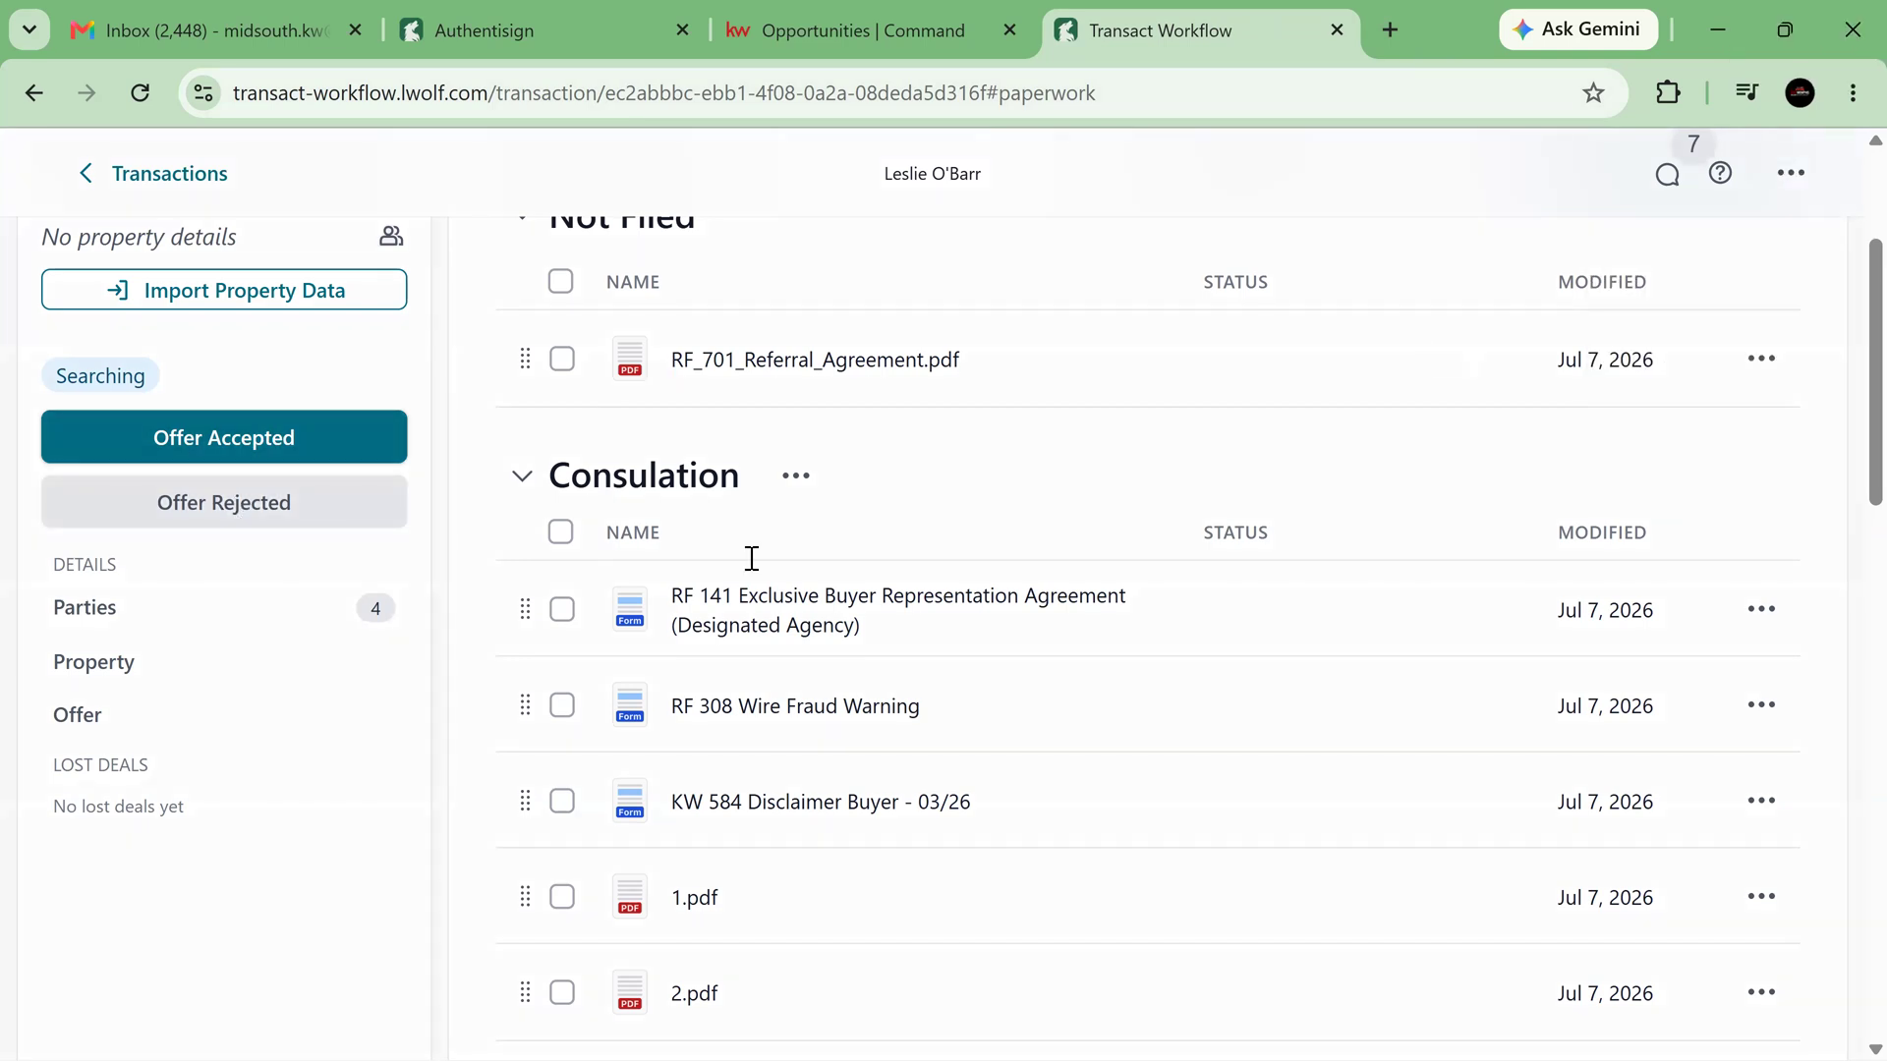
click(876, 668)
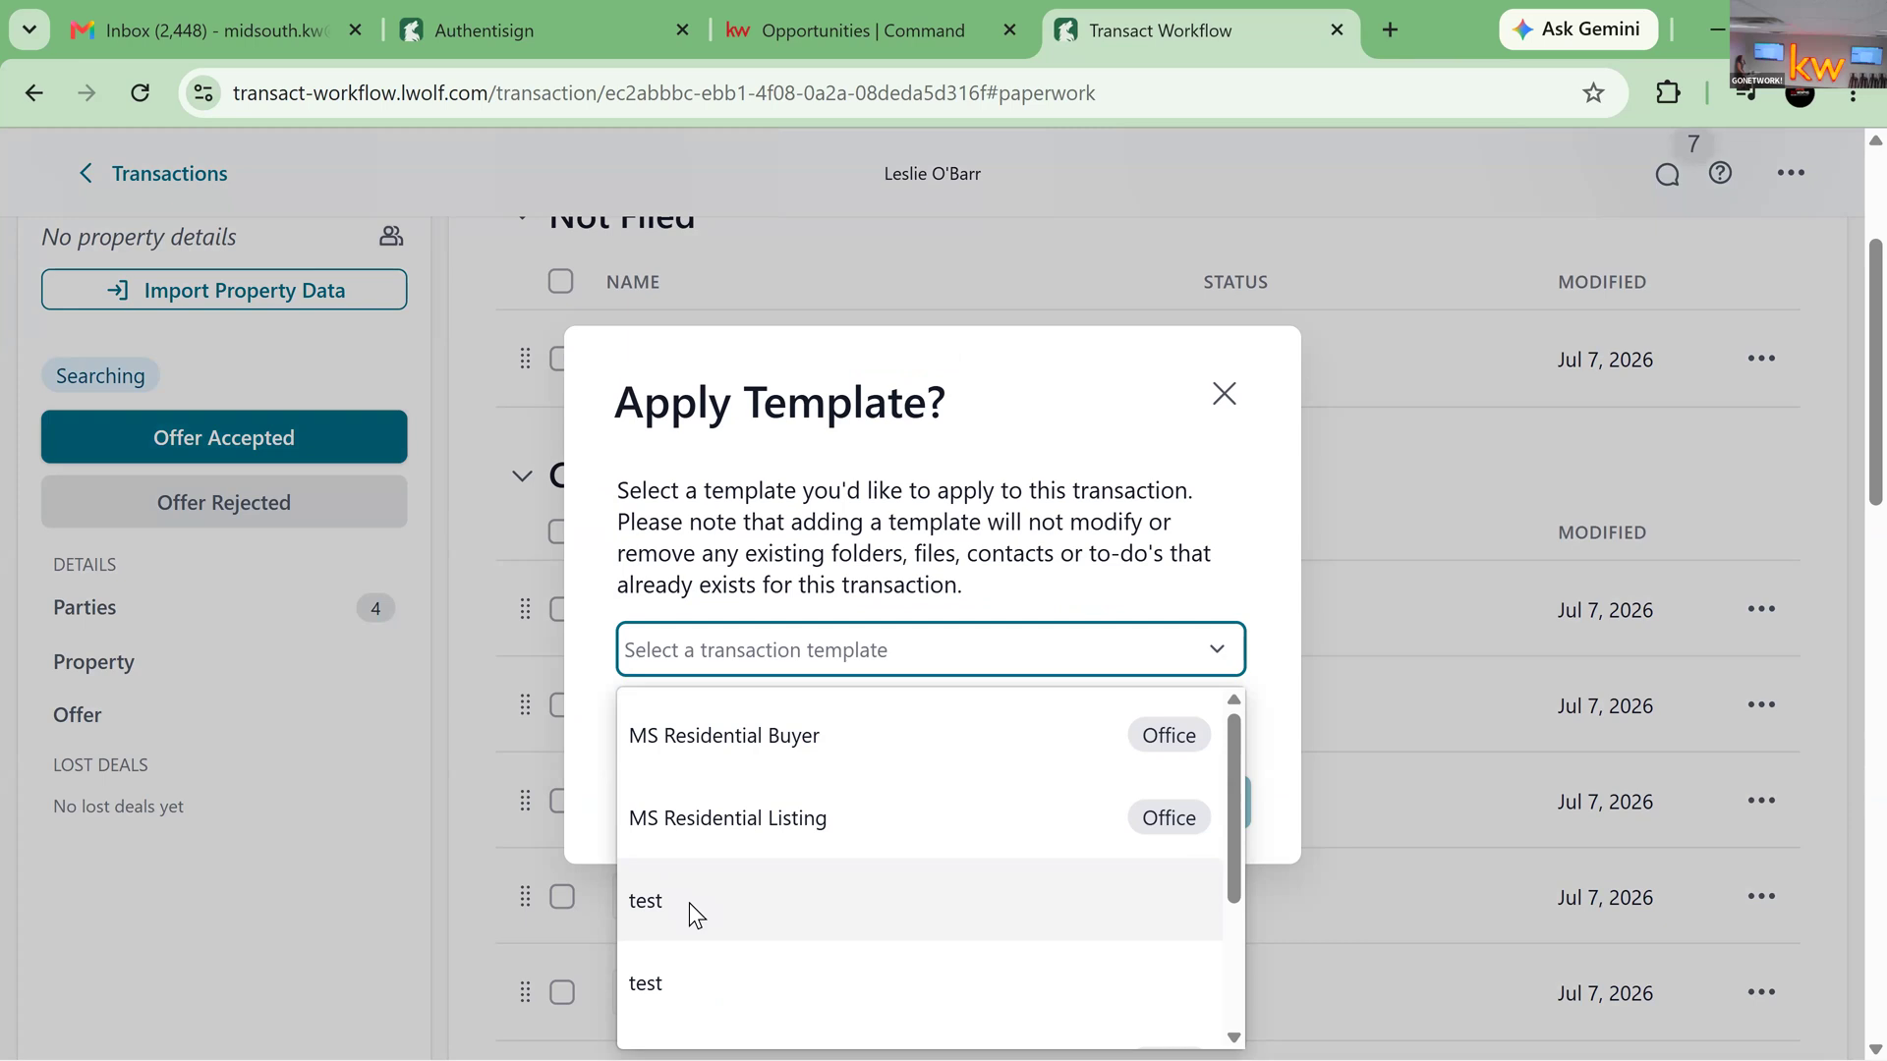
- Close the Apply Template dialog without applying a template, then open a new Chrome tab
click(1224, 393)
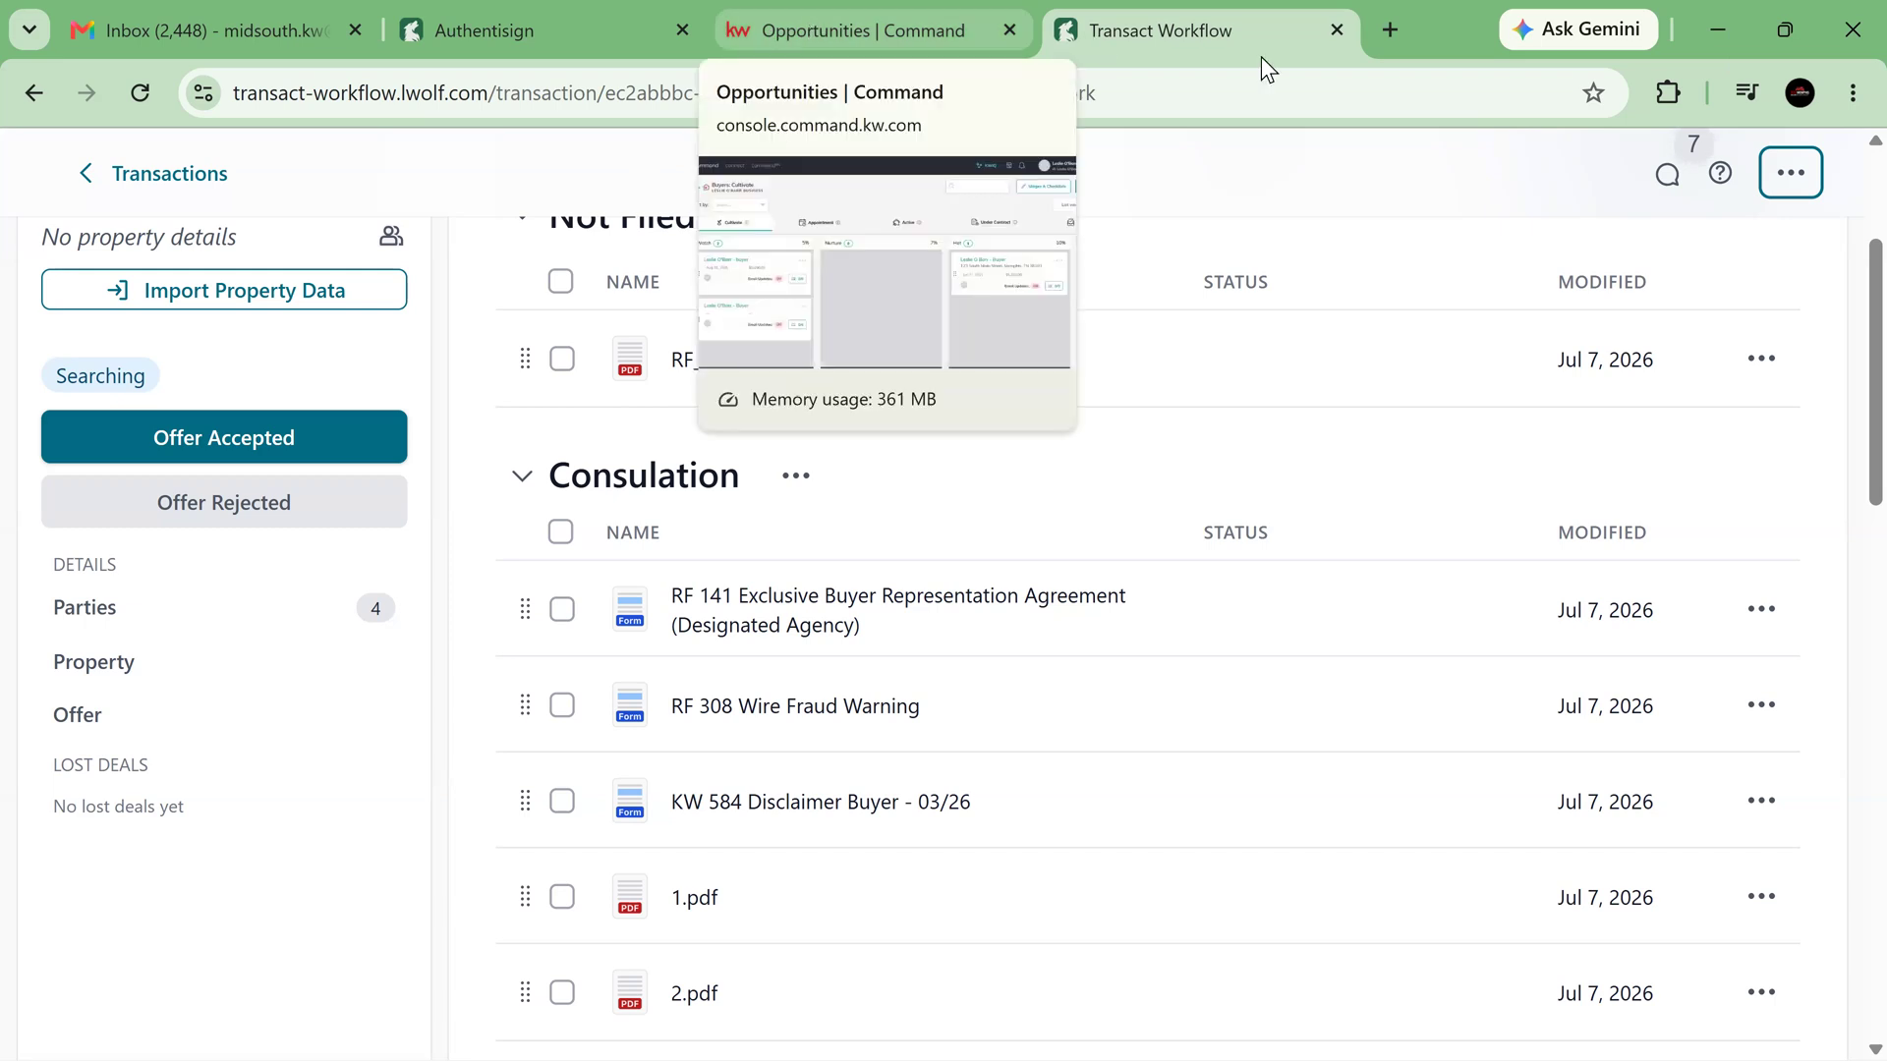
click(1389, 29)
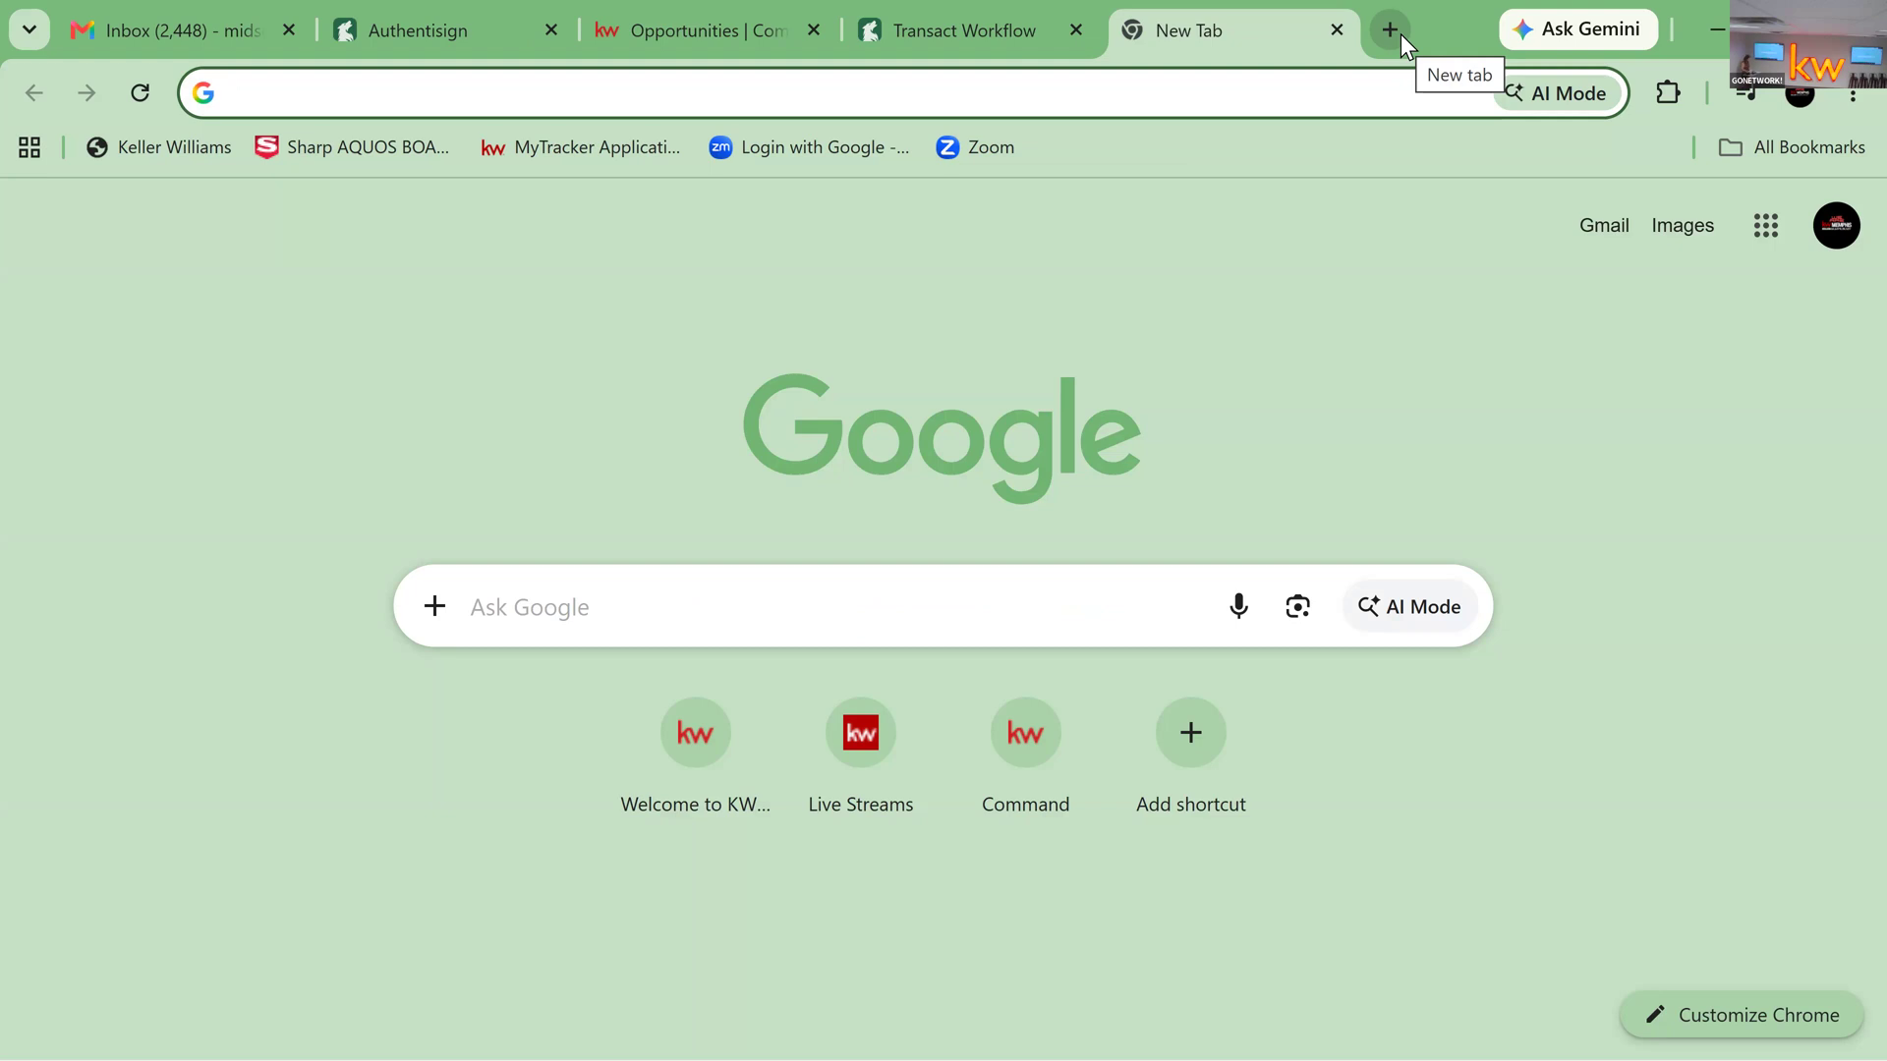
- Go to rooms.docusign.com in the new tab
text(rooms.d)
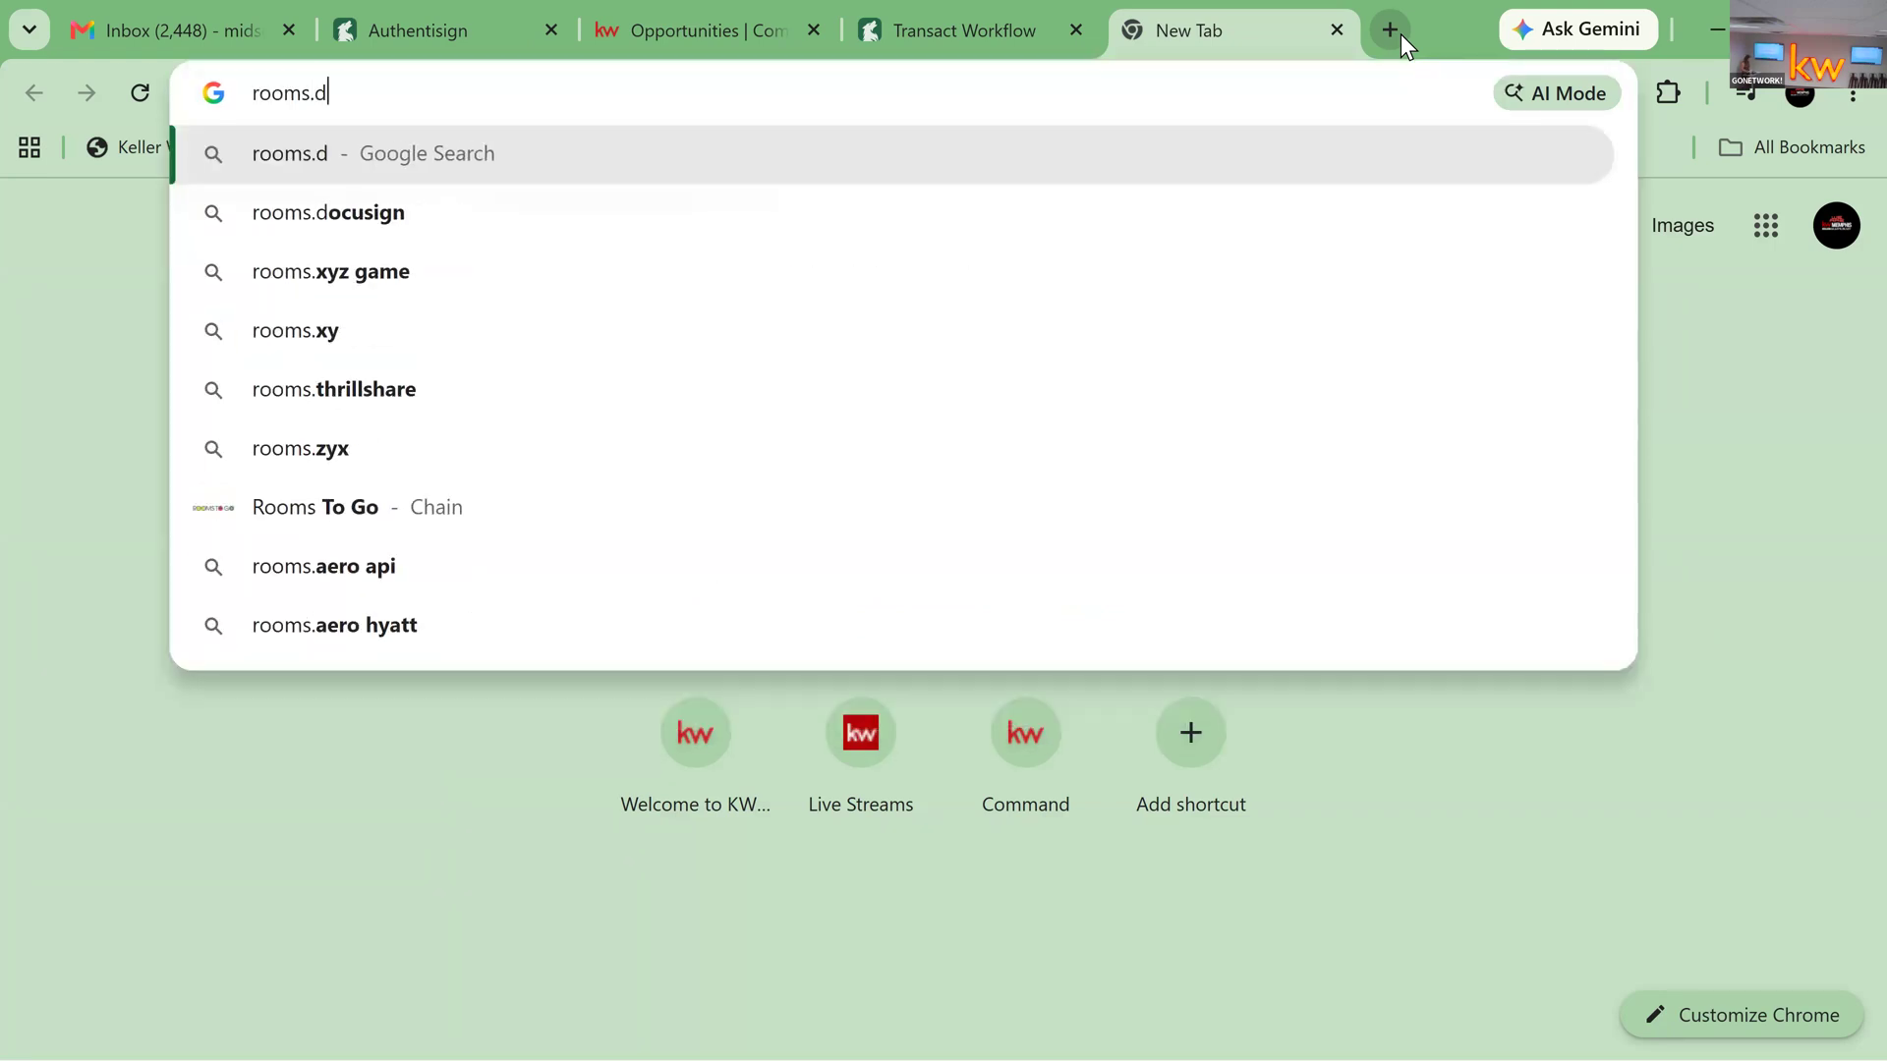
text(ocusign.com)
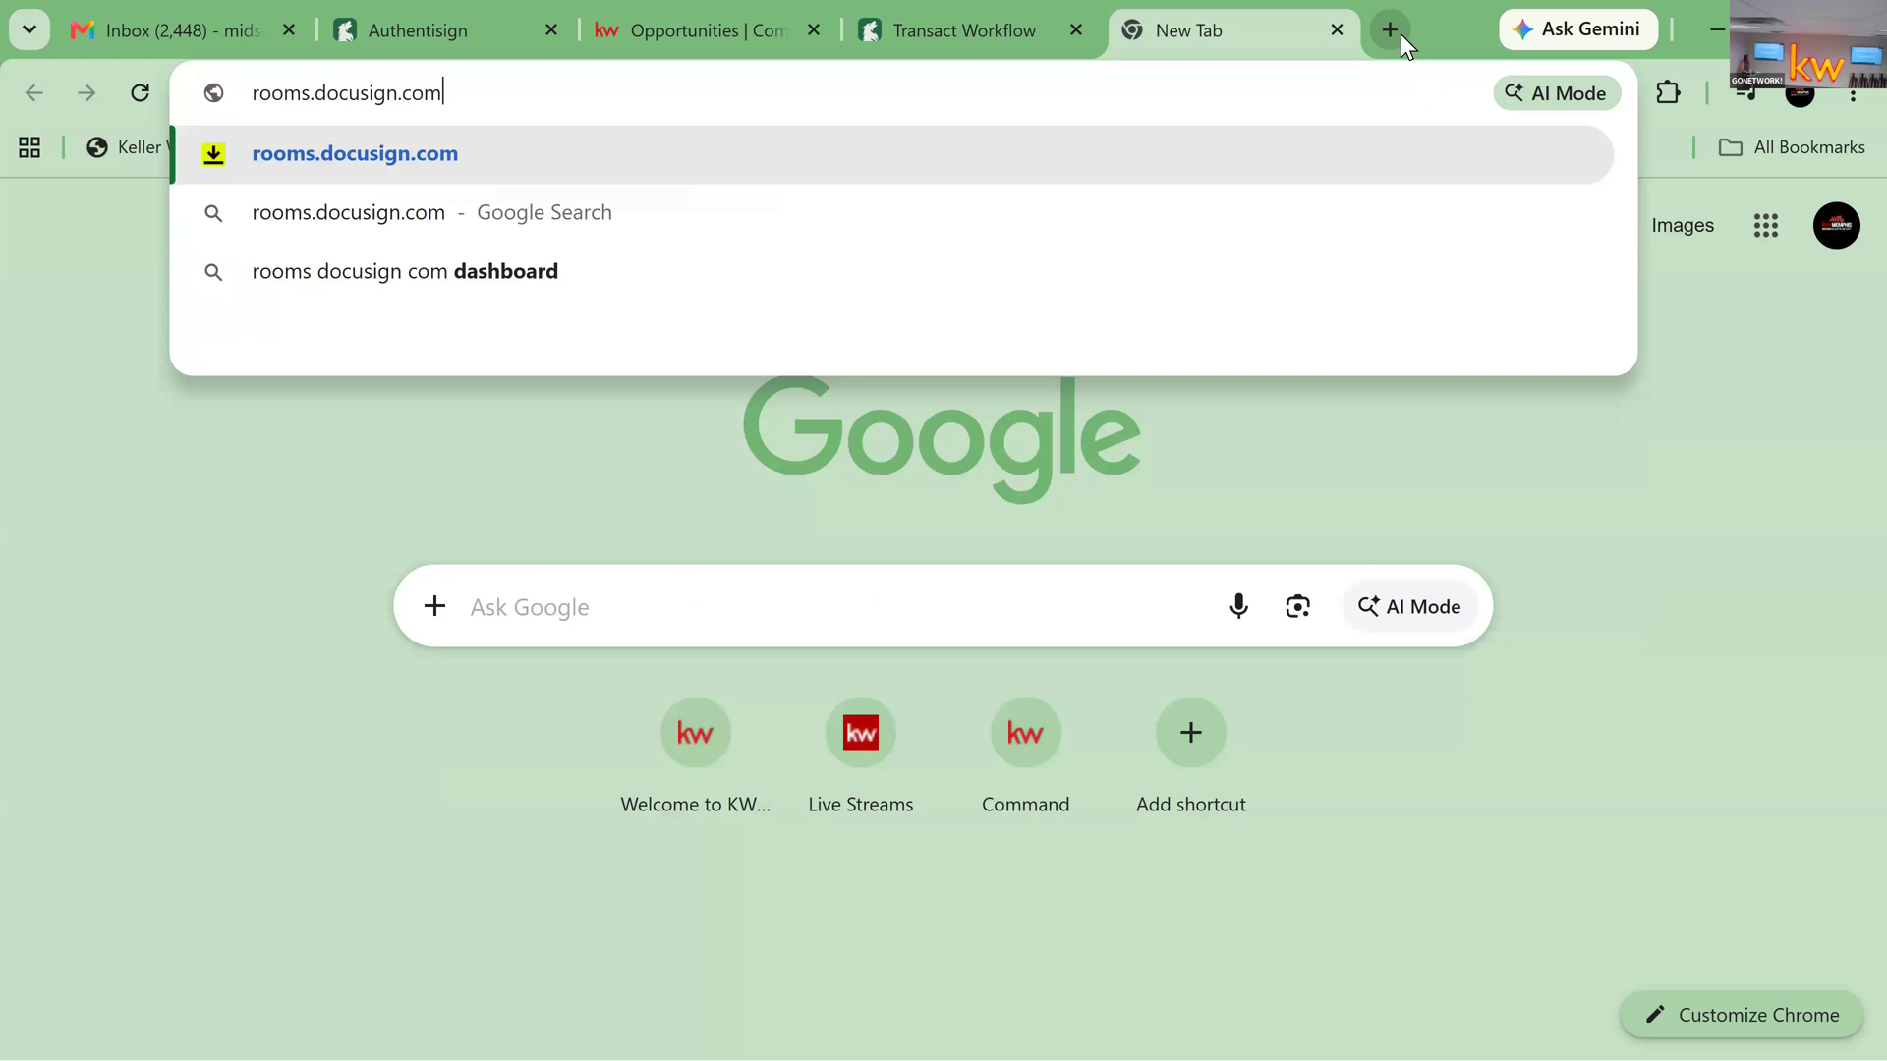
key(Return)
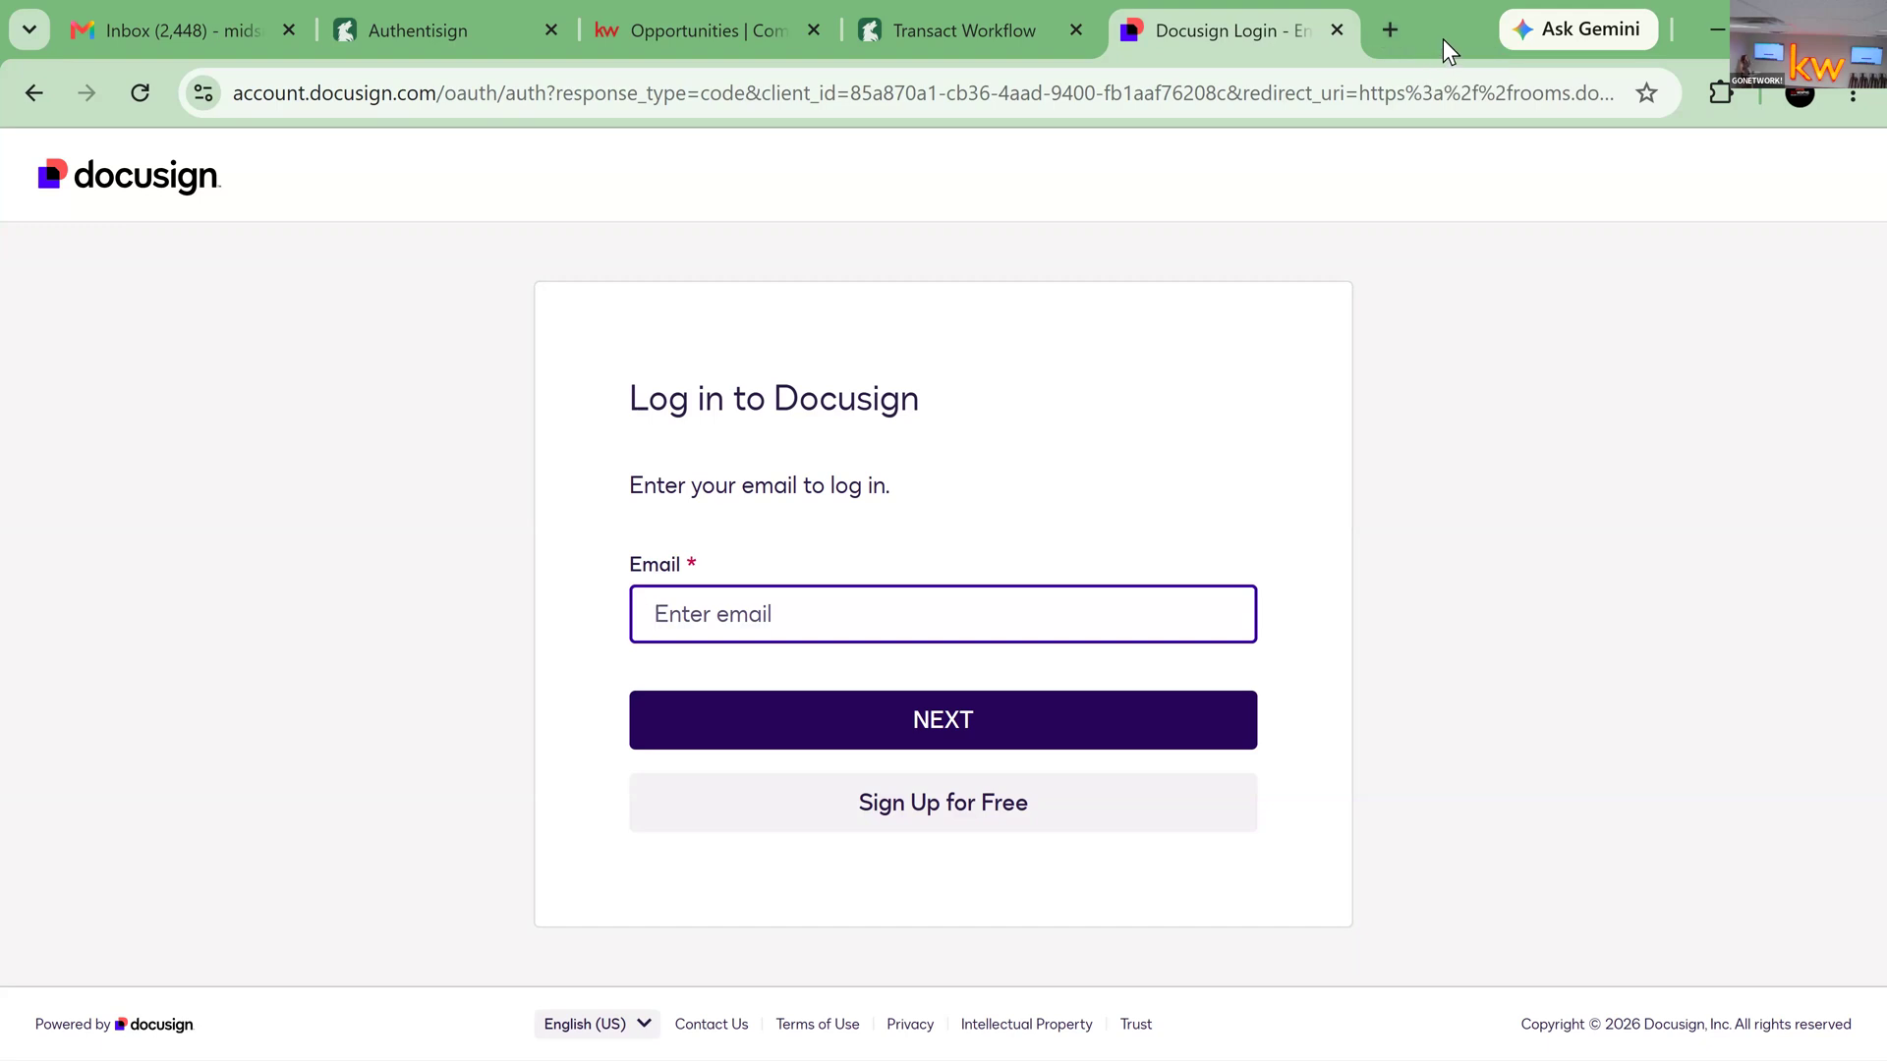
- Back in Transact, show the transaction's Signings and the actions menu for the PSA signing
click(945, 32)
scroll(880, 653, down, 10)
scroll(877, 660, down, 5)
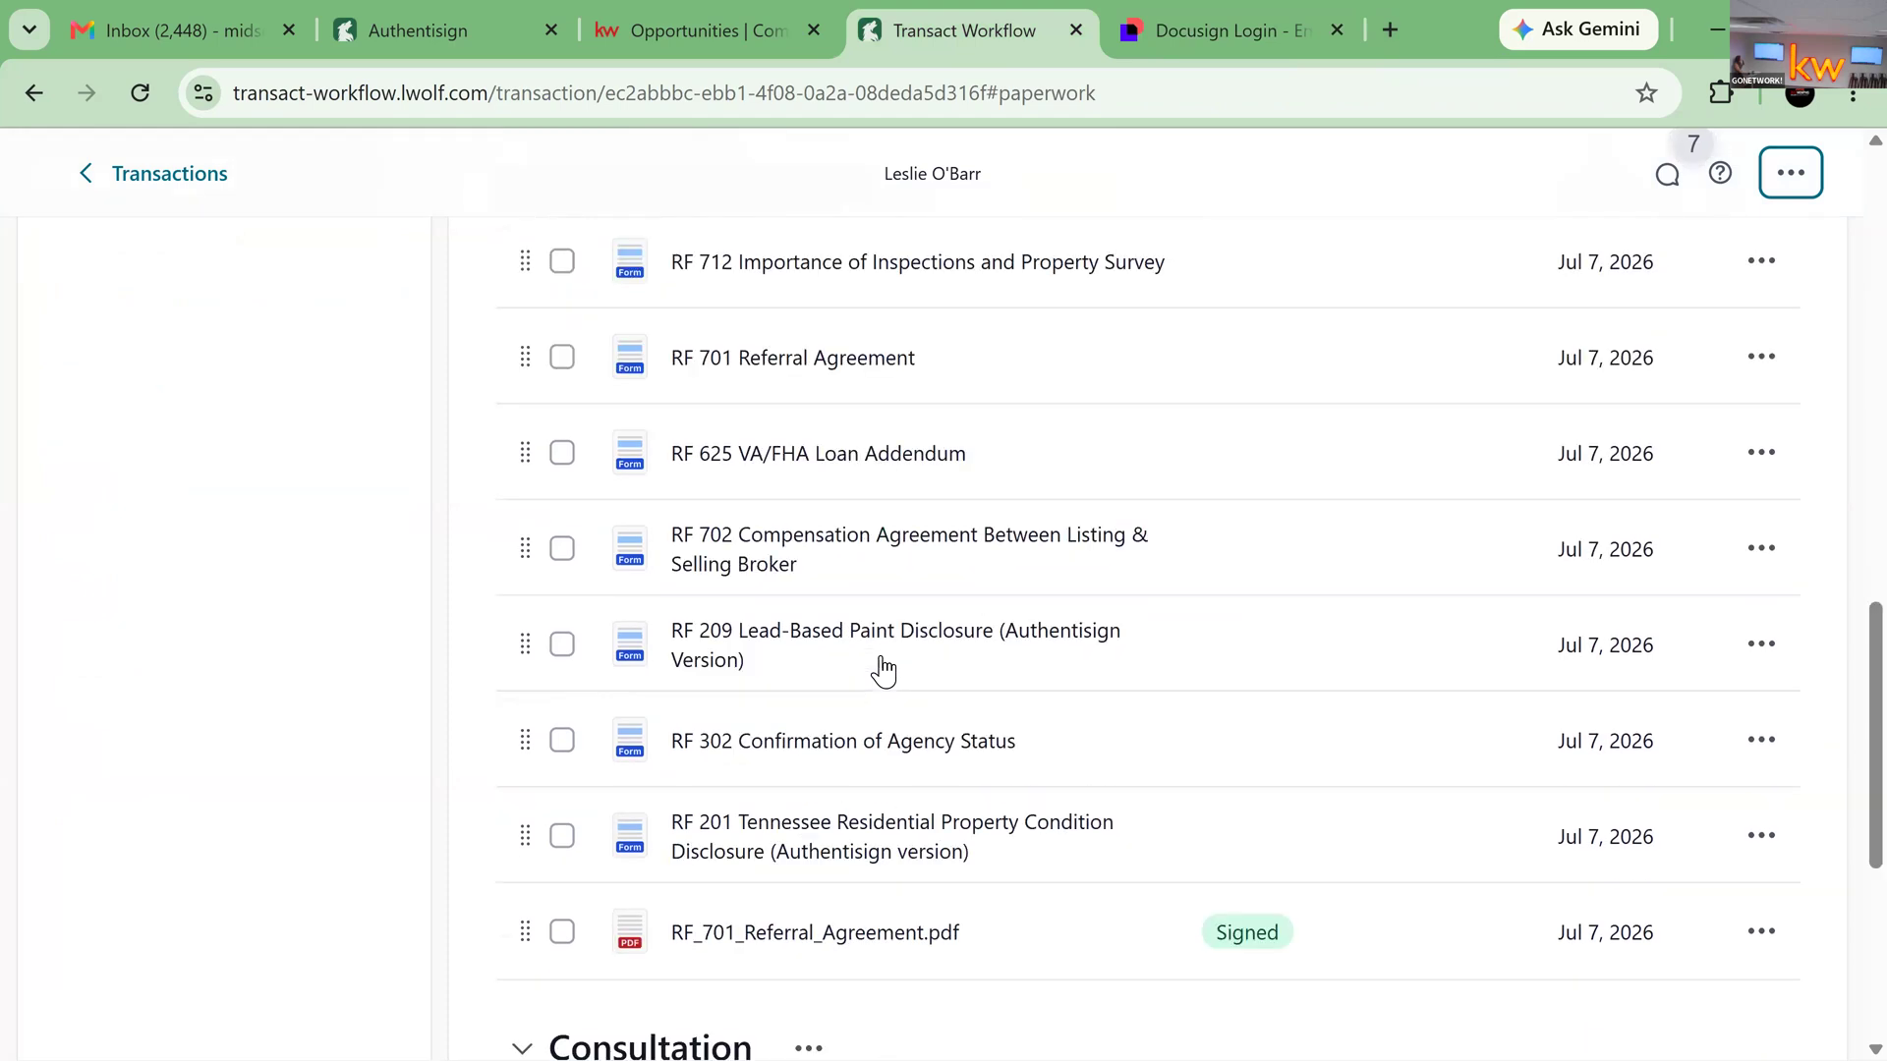
scroll(878, 664, up, 15)
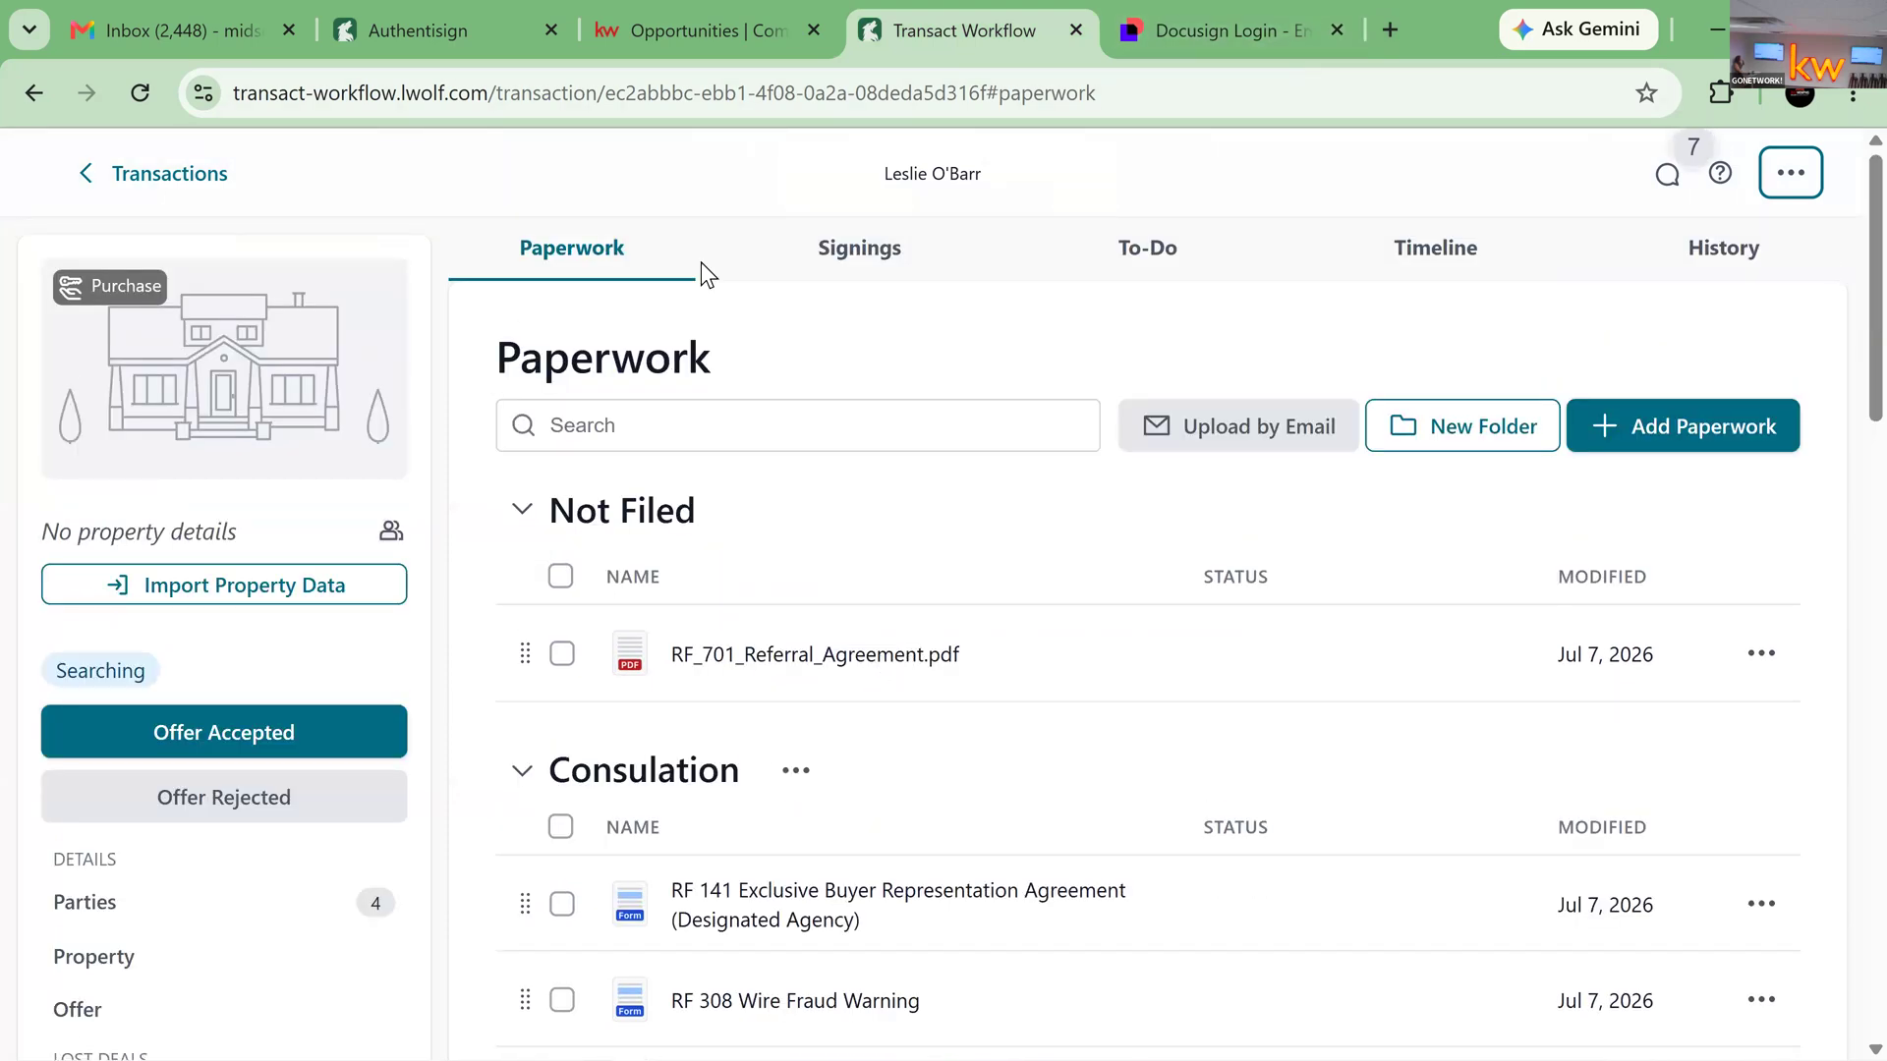
click(851, 267)
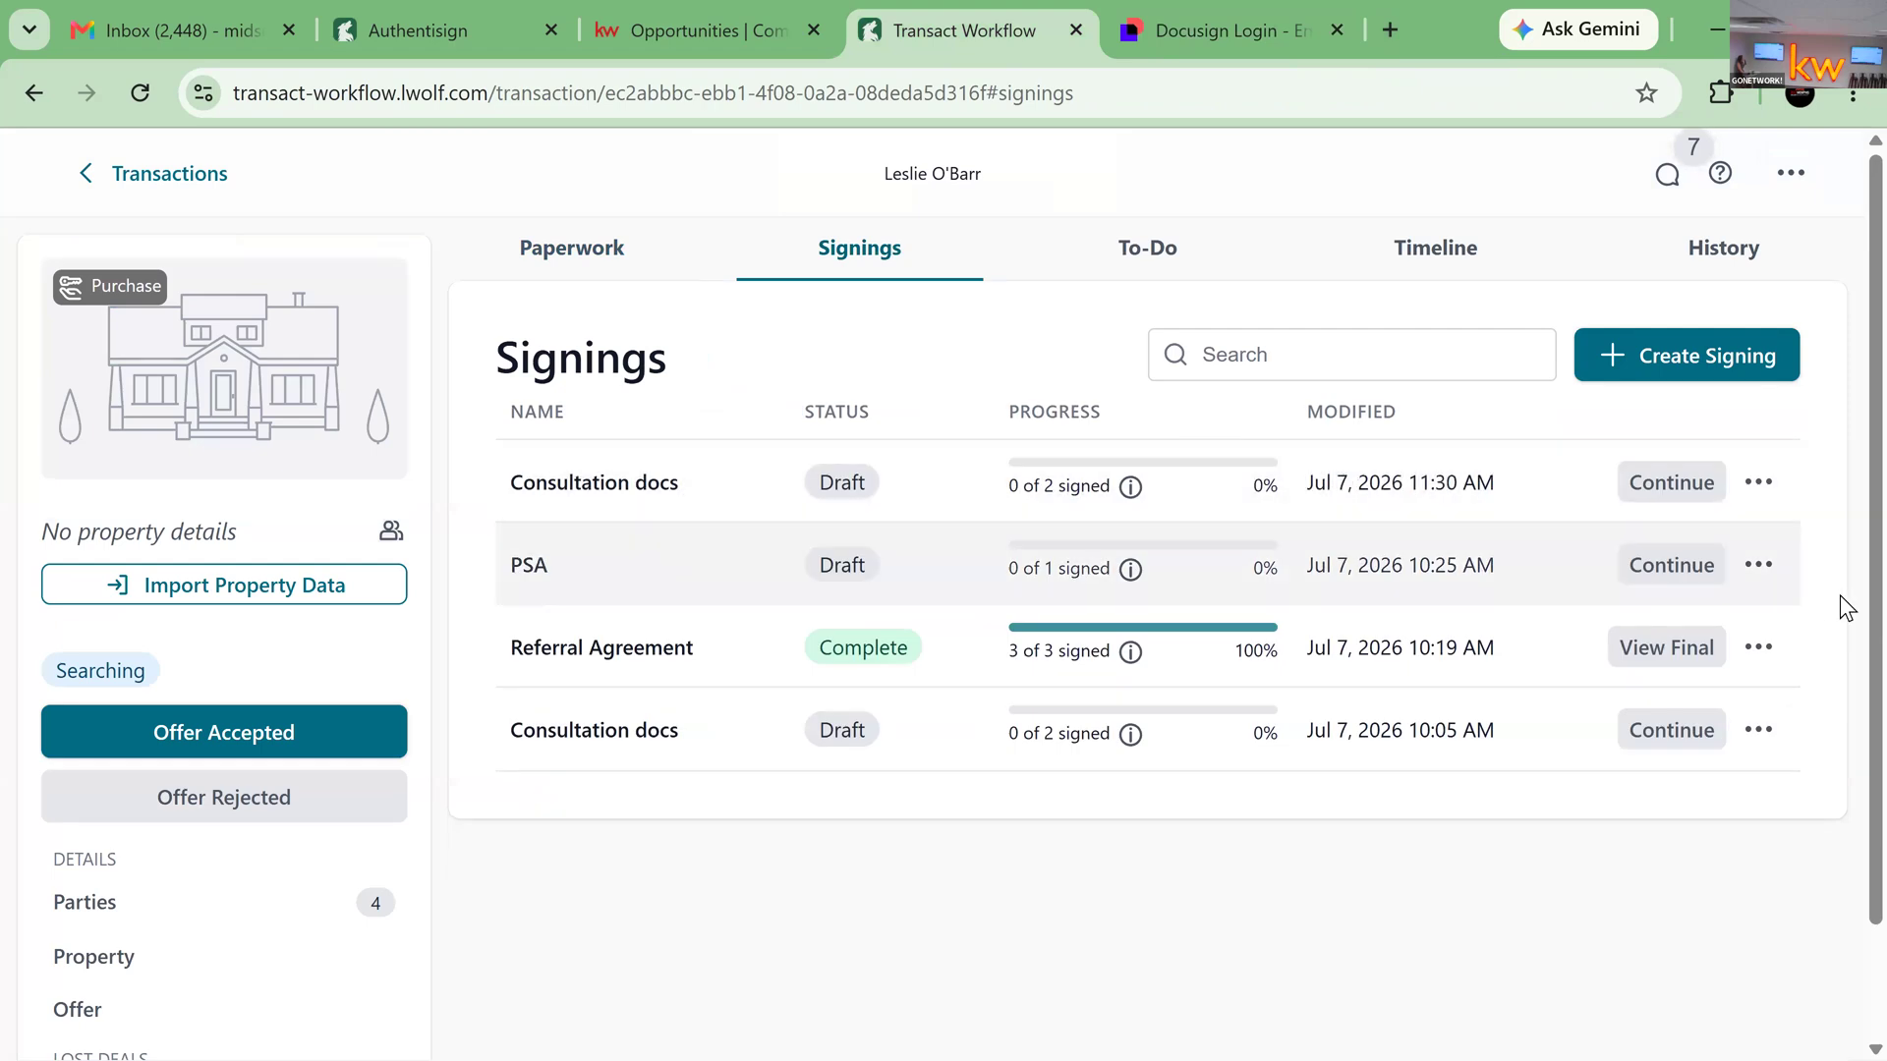
click(1754, 579)
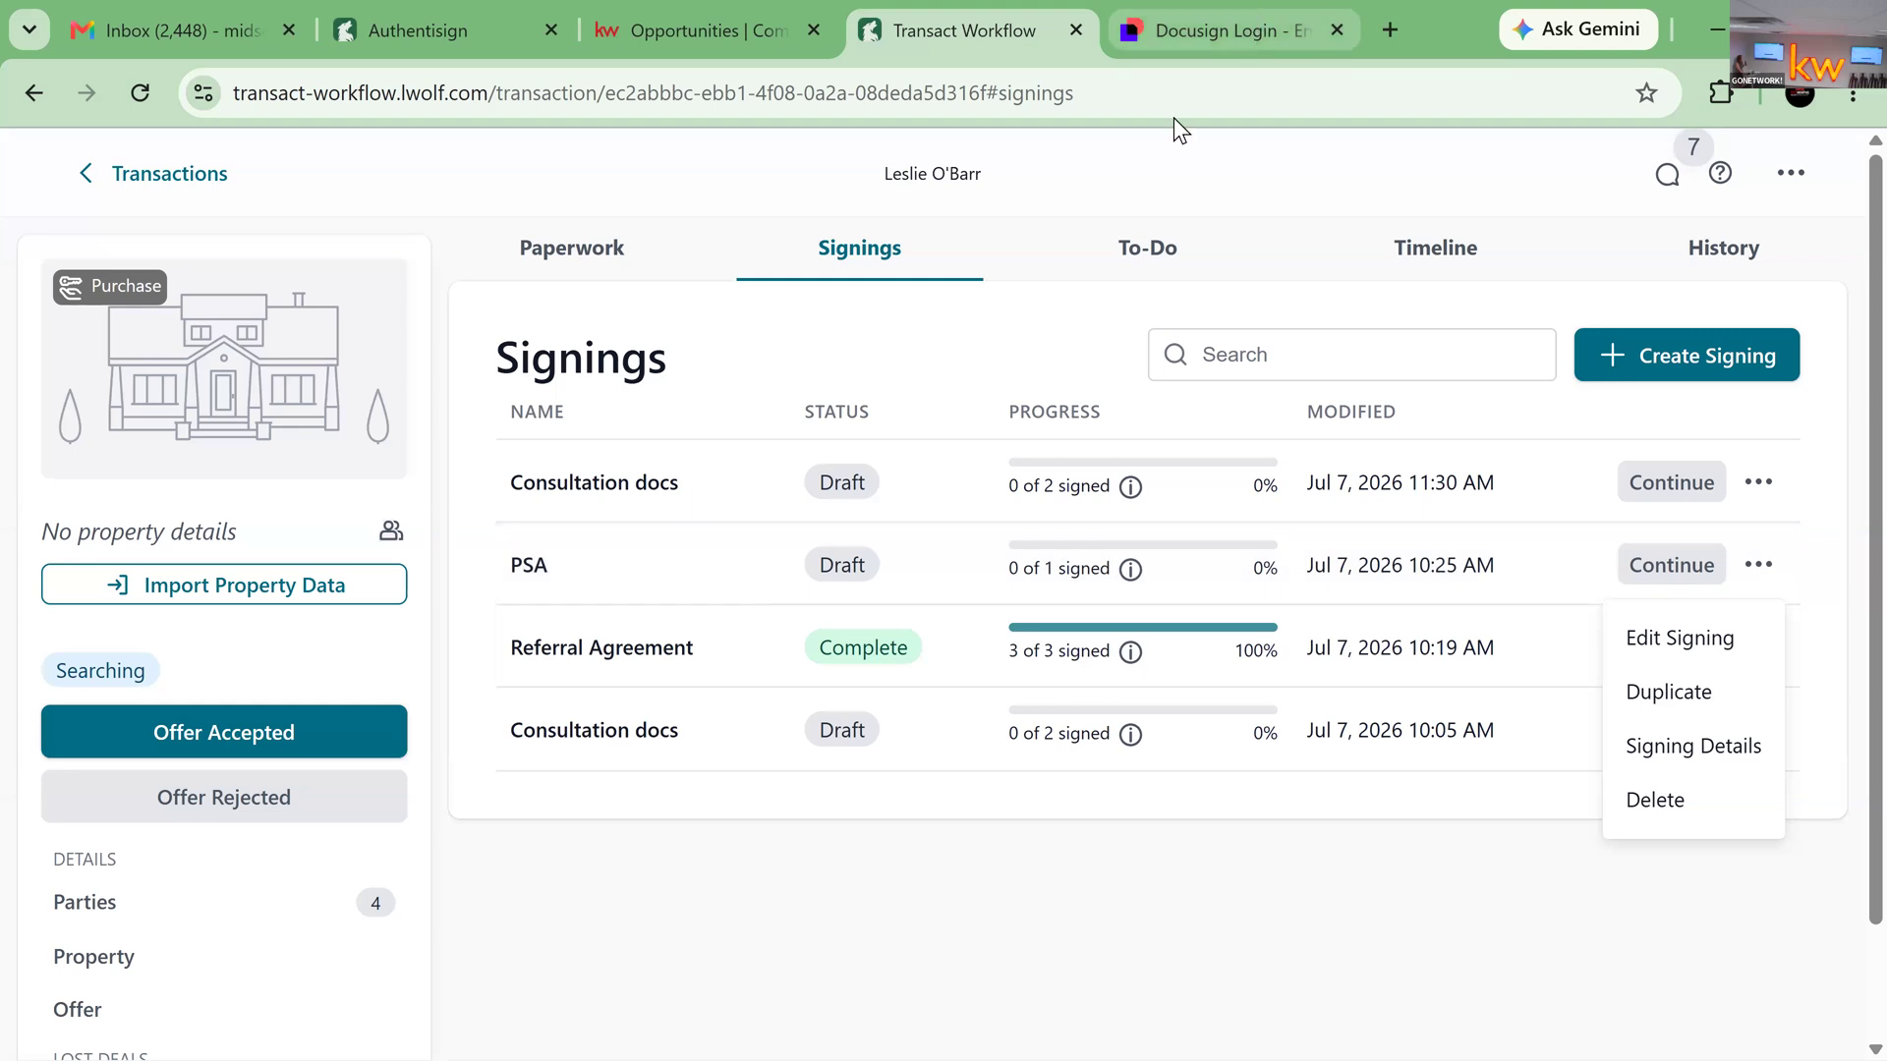
- On the DocuSign tab, log in with the account email, password and emailed verification code
key(ctrl+Tab)
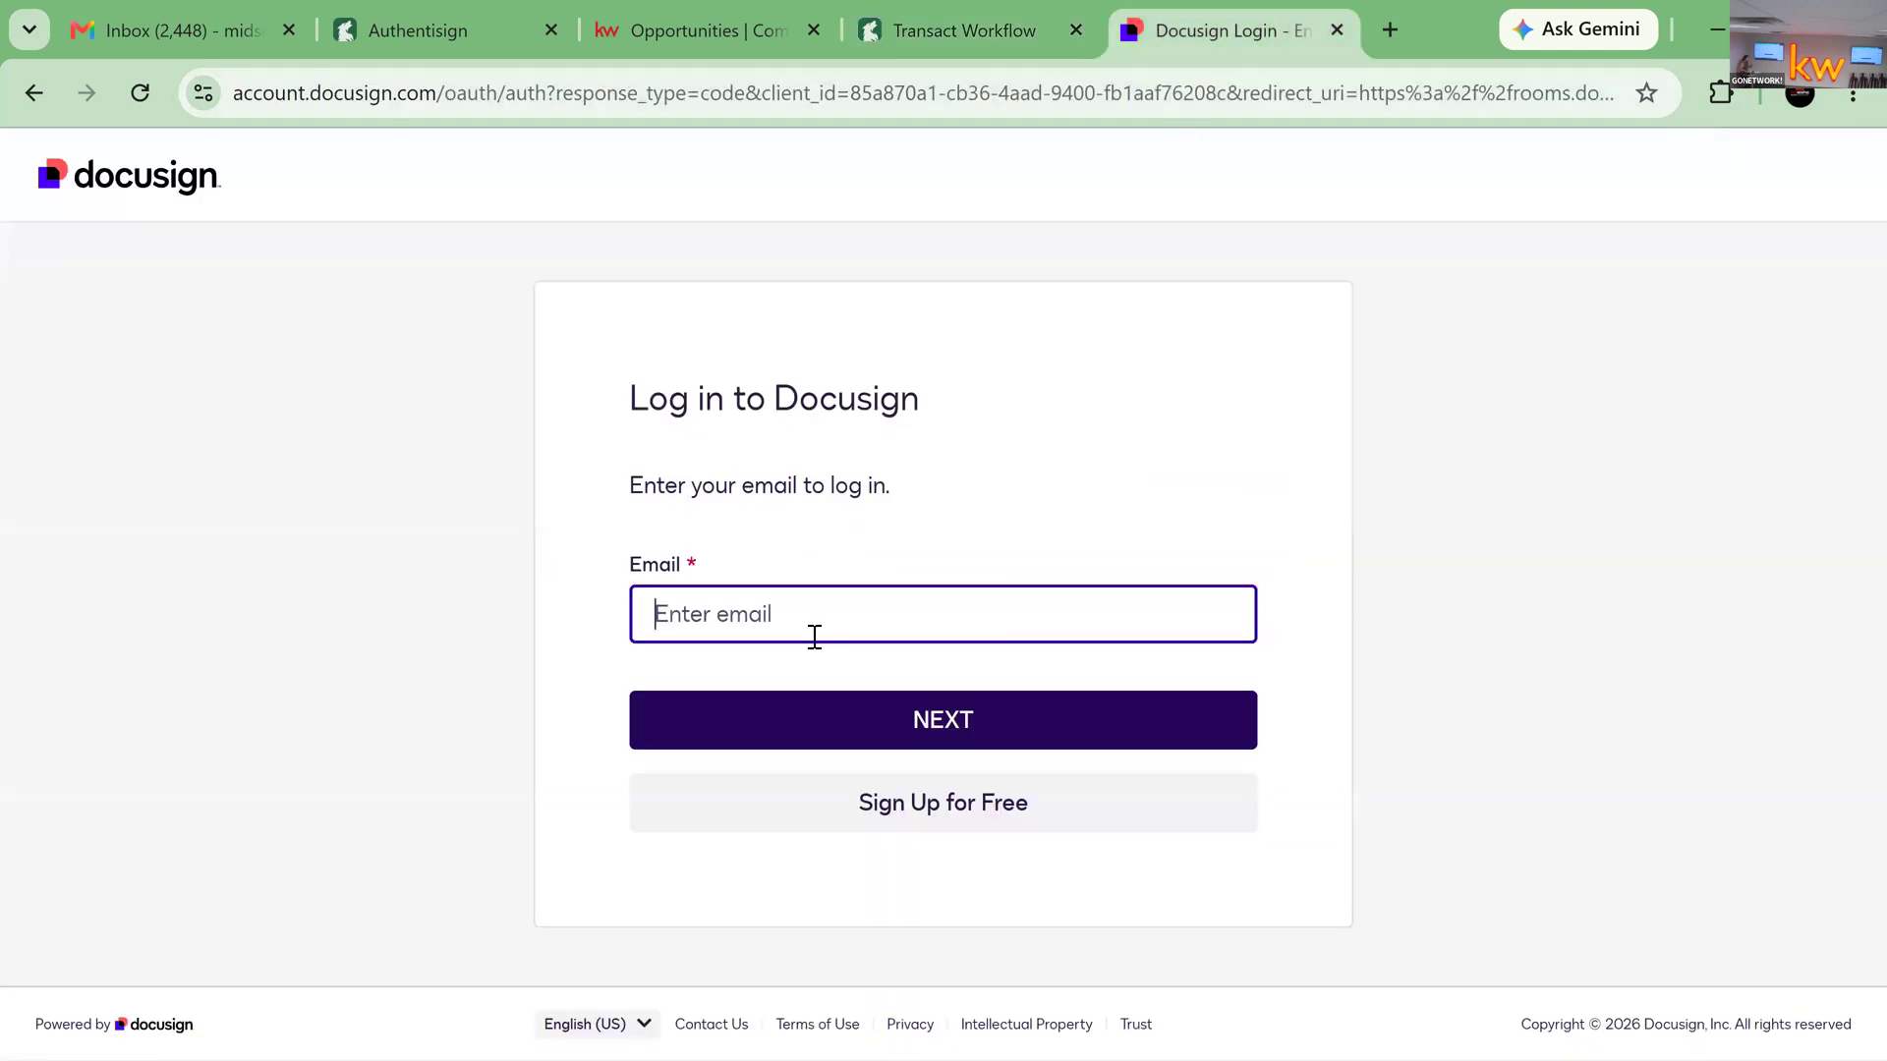
key(Return)
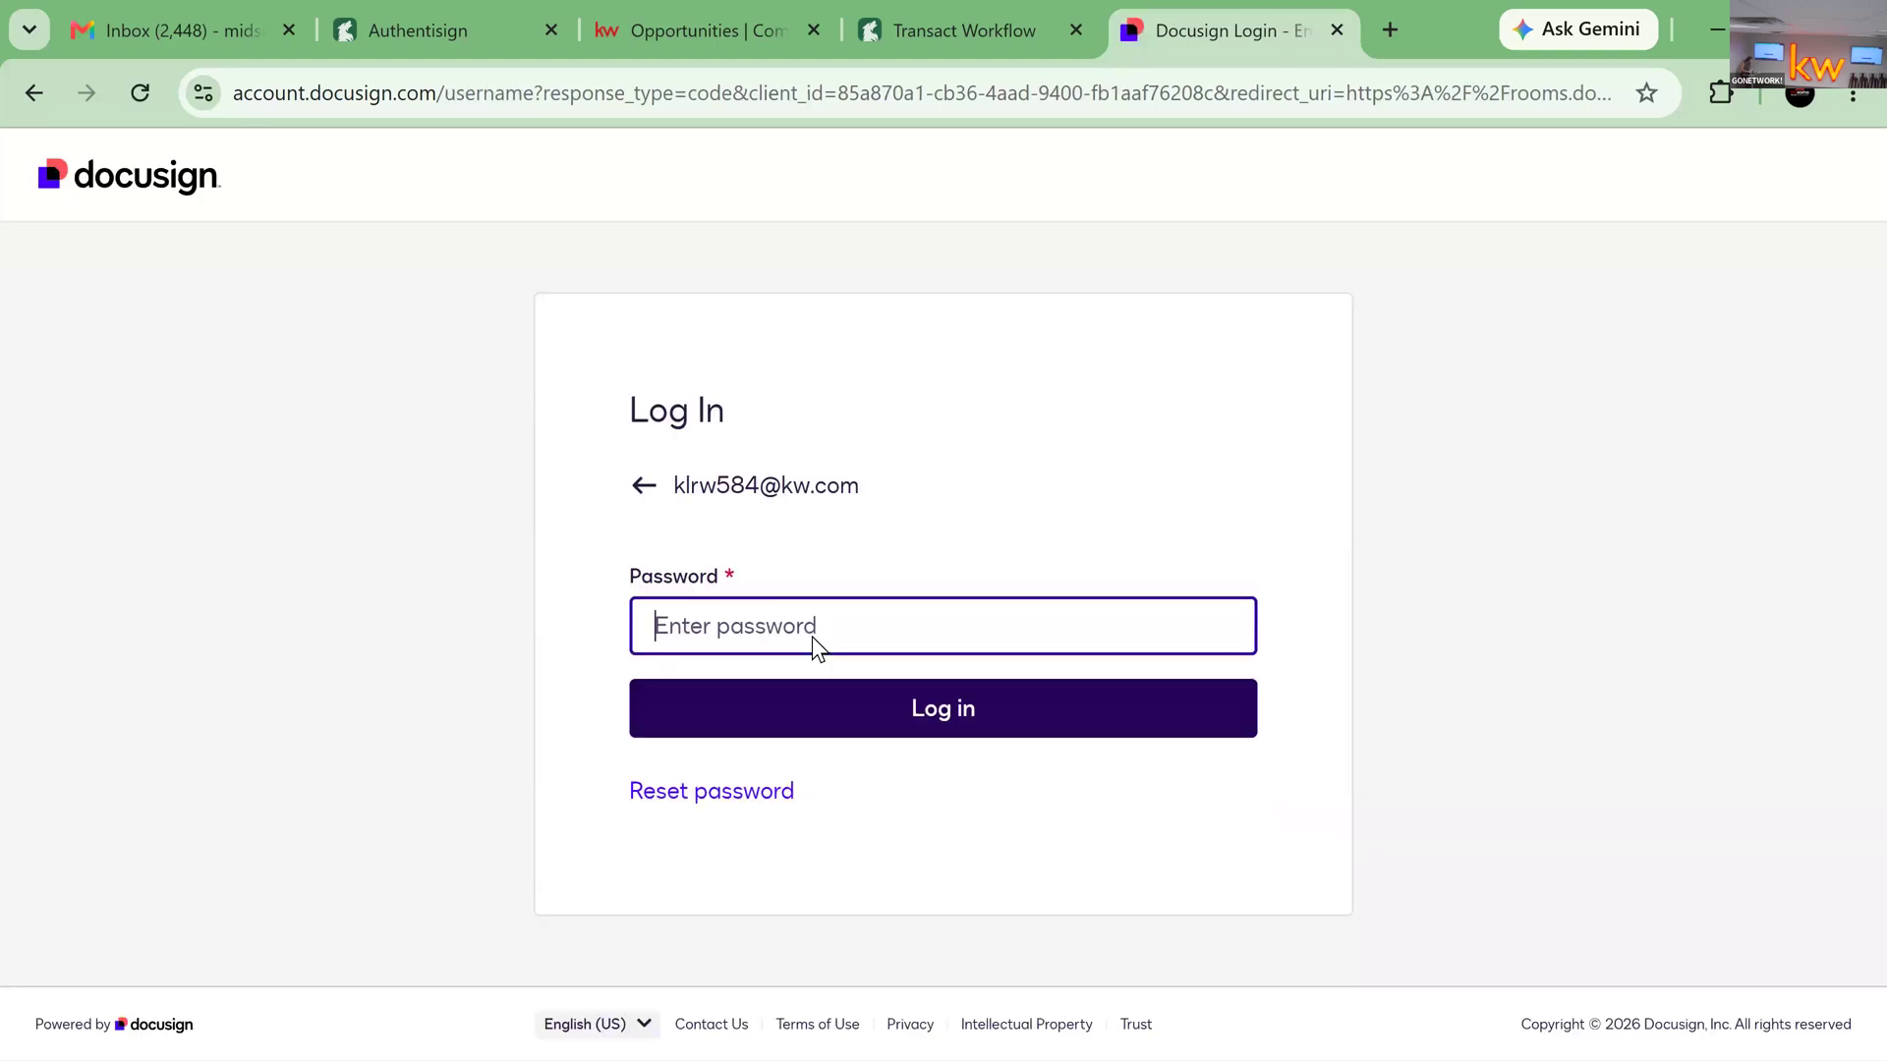
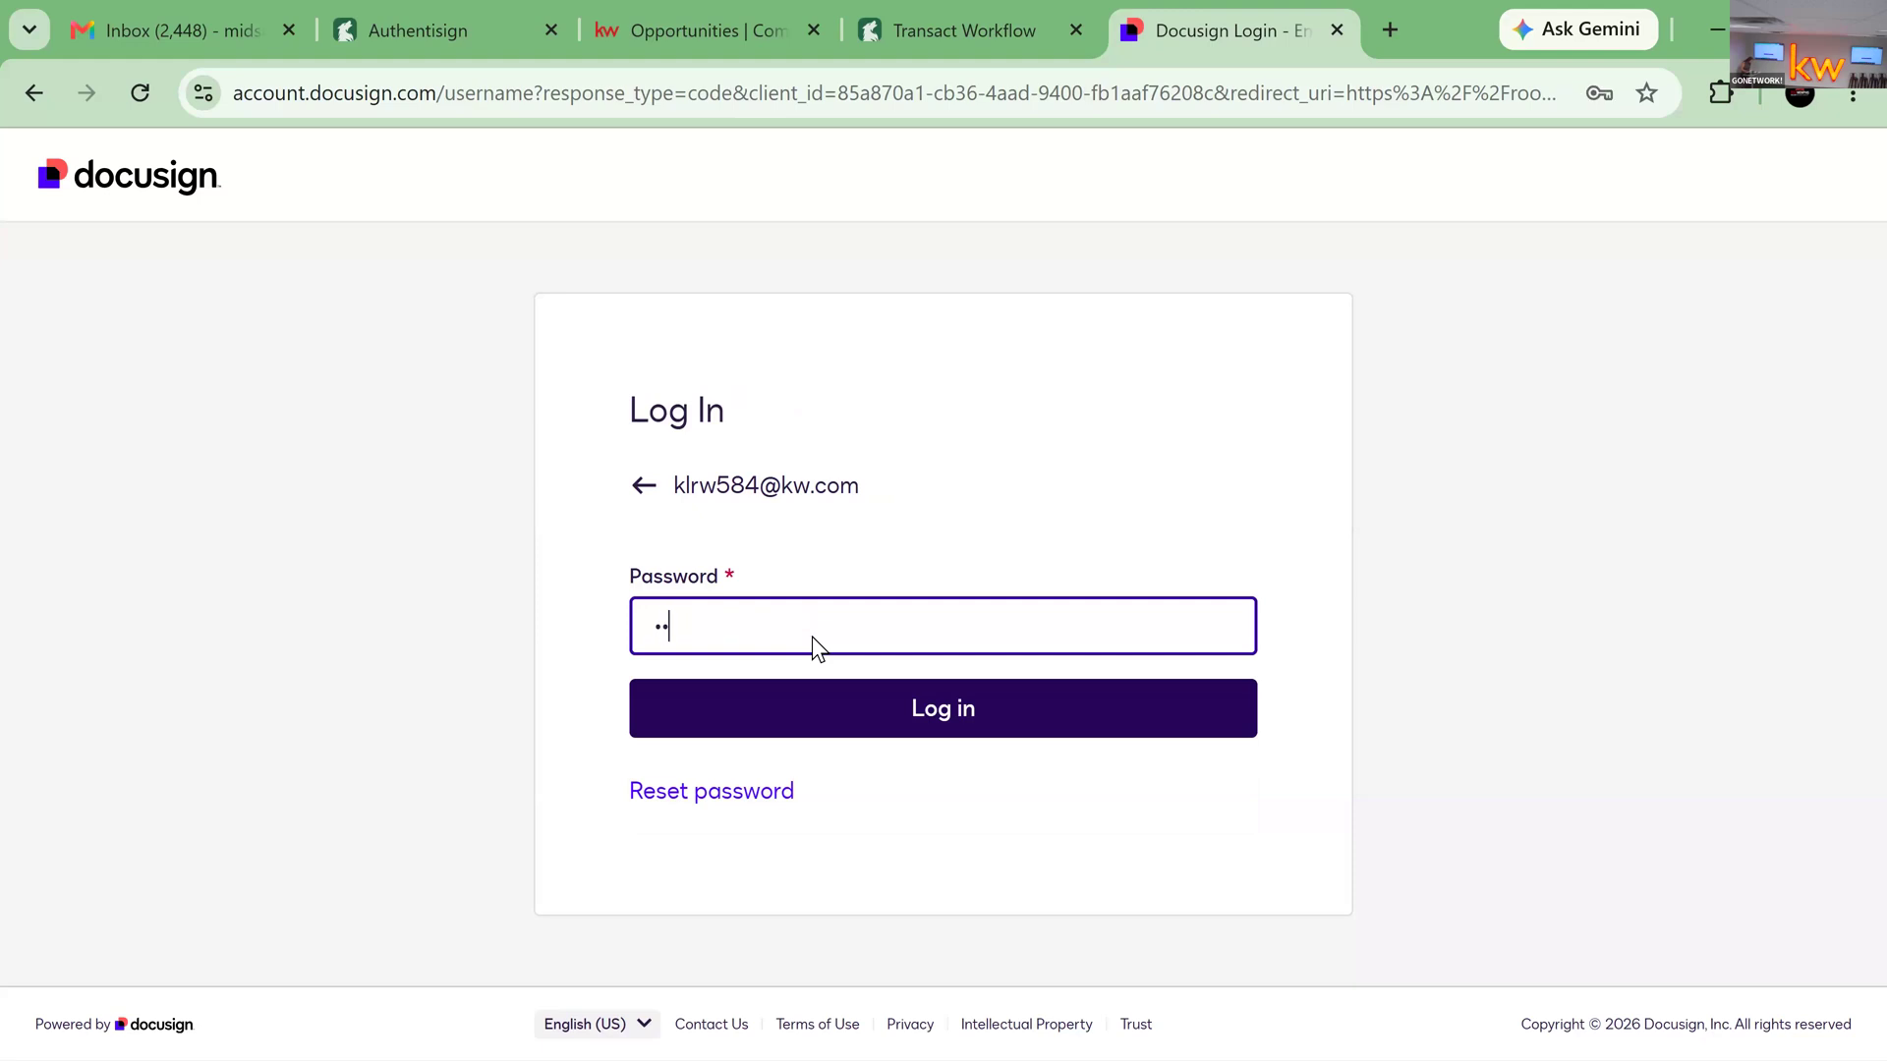
key(Return)
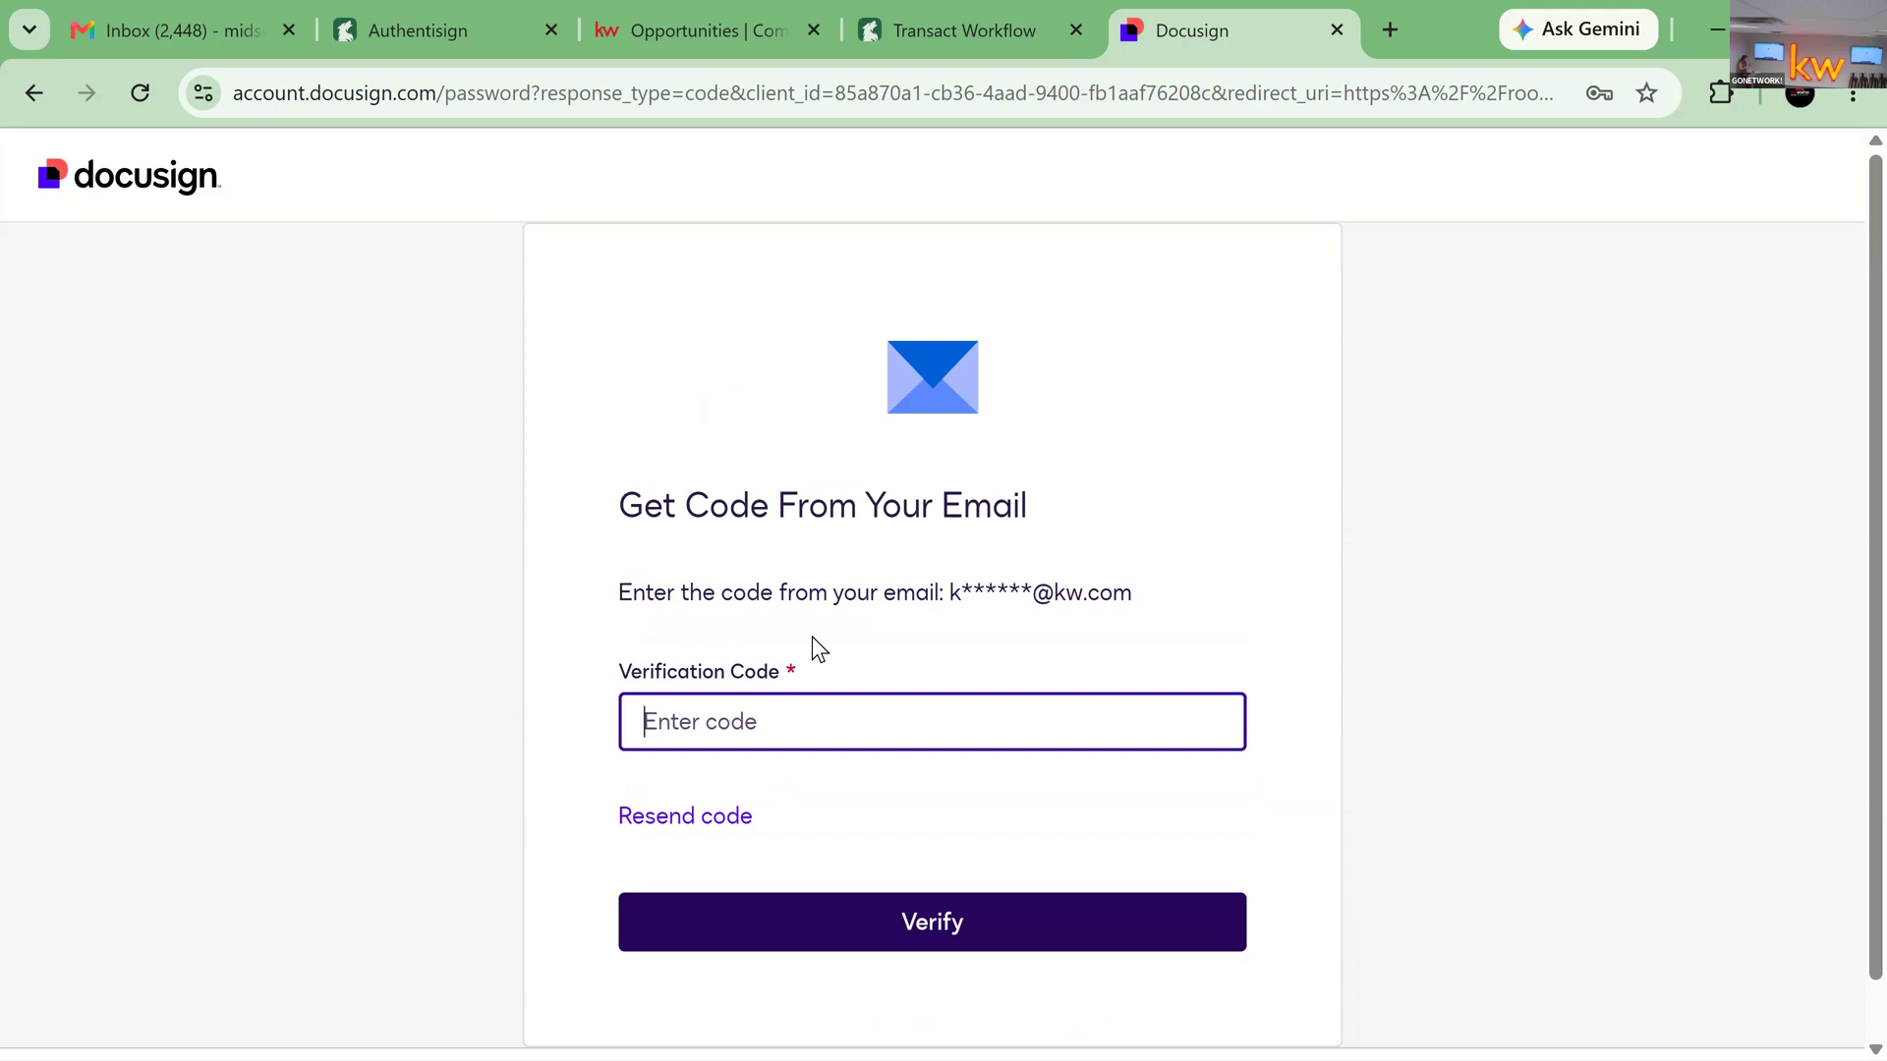
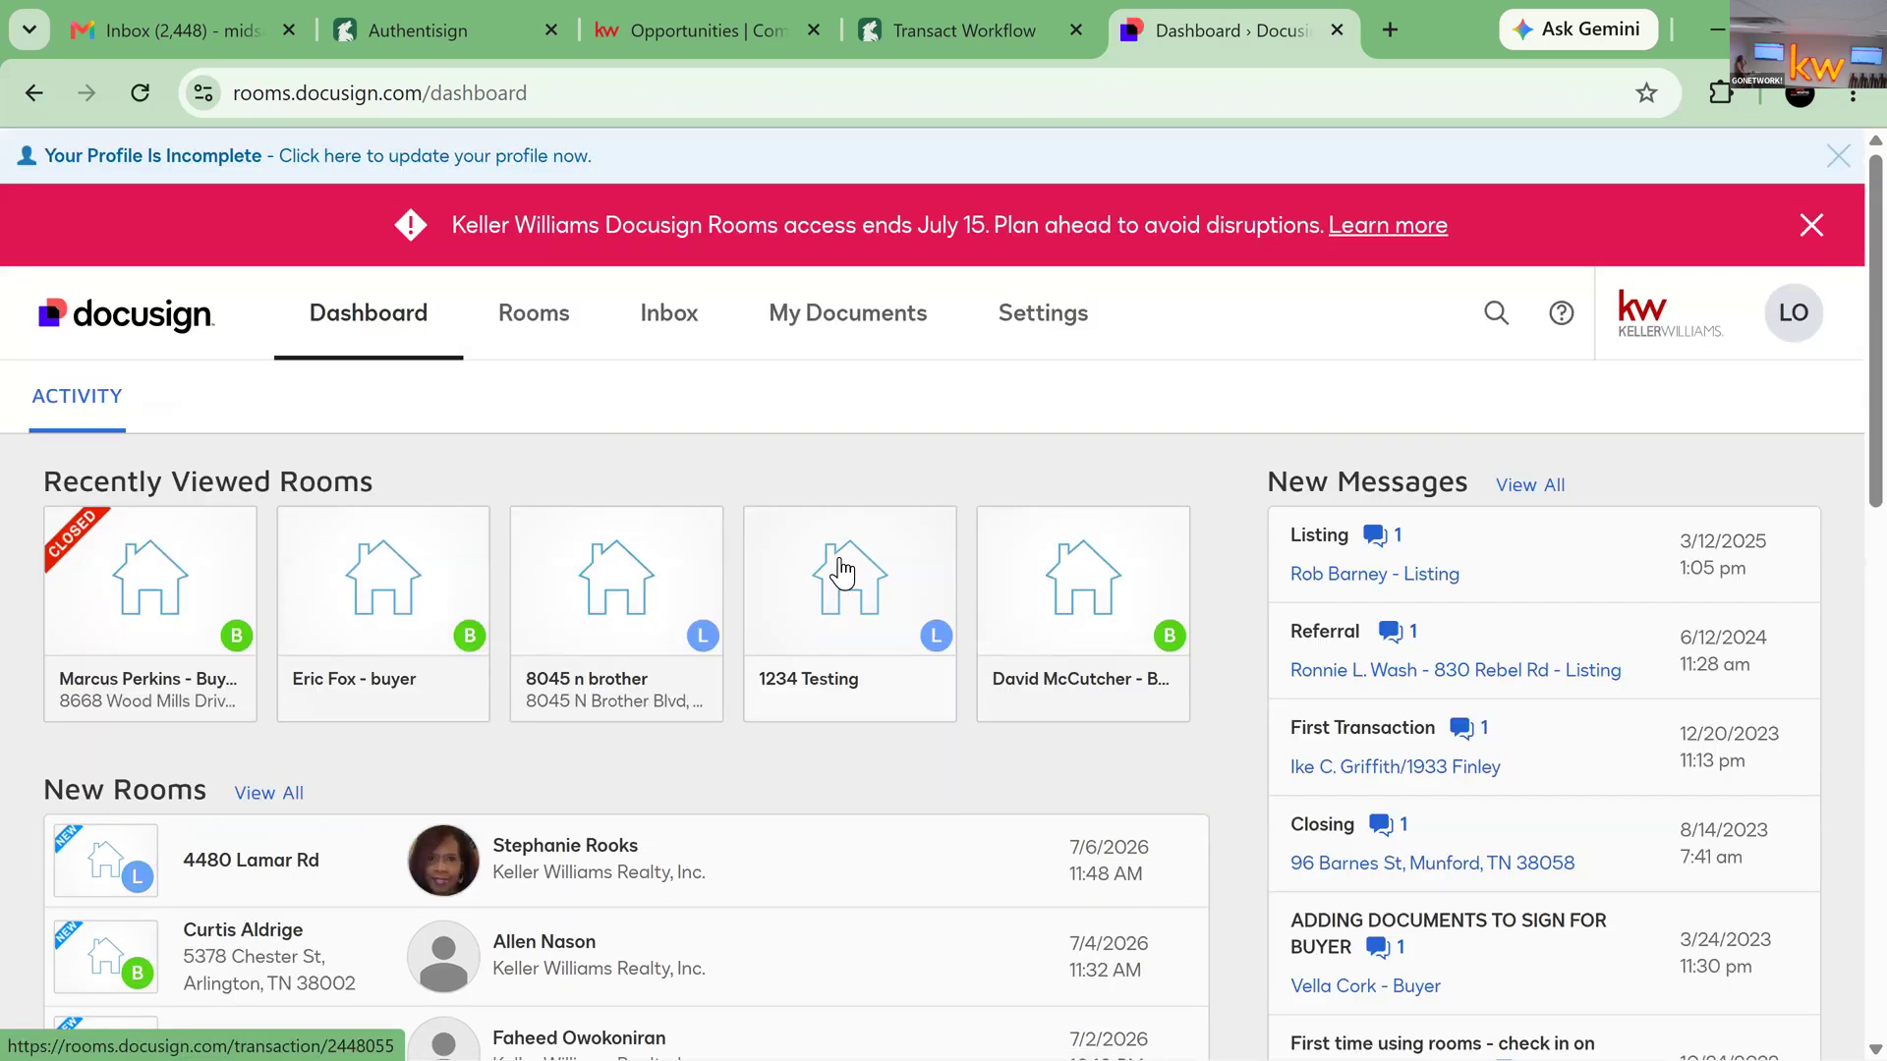
- Open the 1234 Testing room, browse the saved form packets, then reopen the room from Dashboard
click(829, 680)
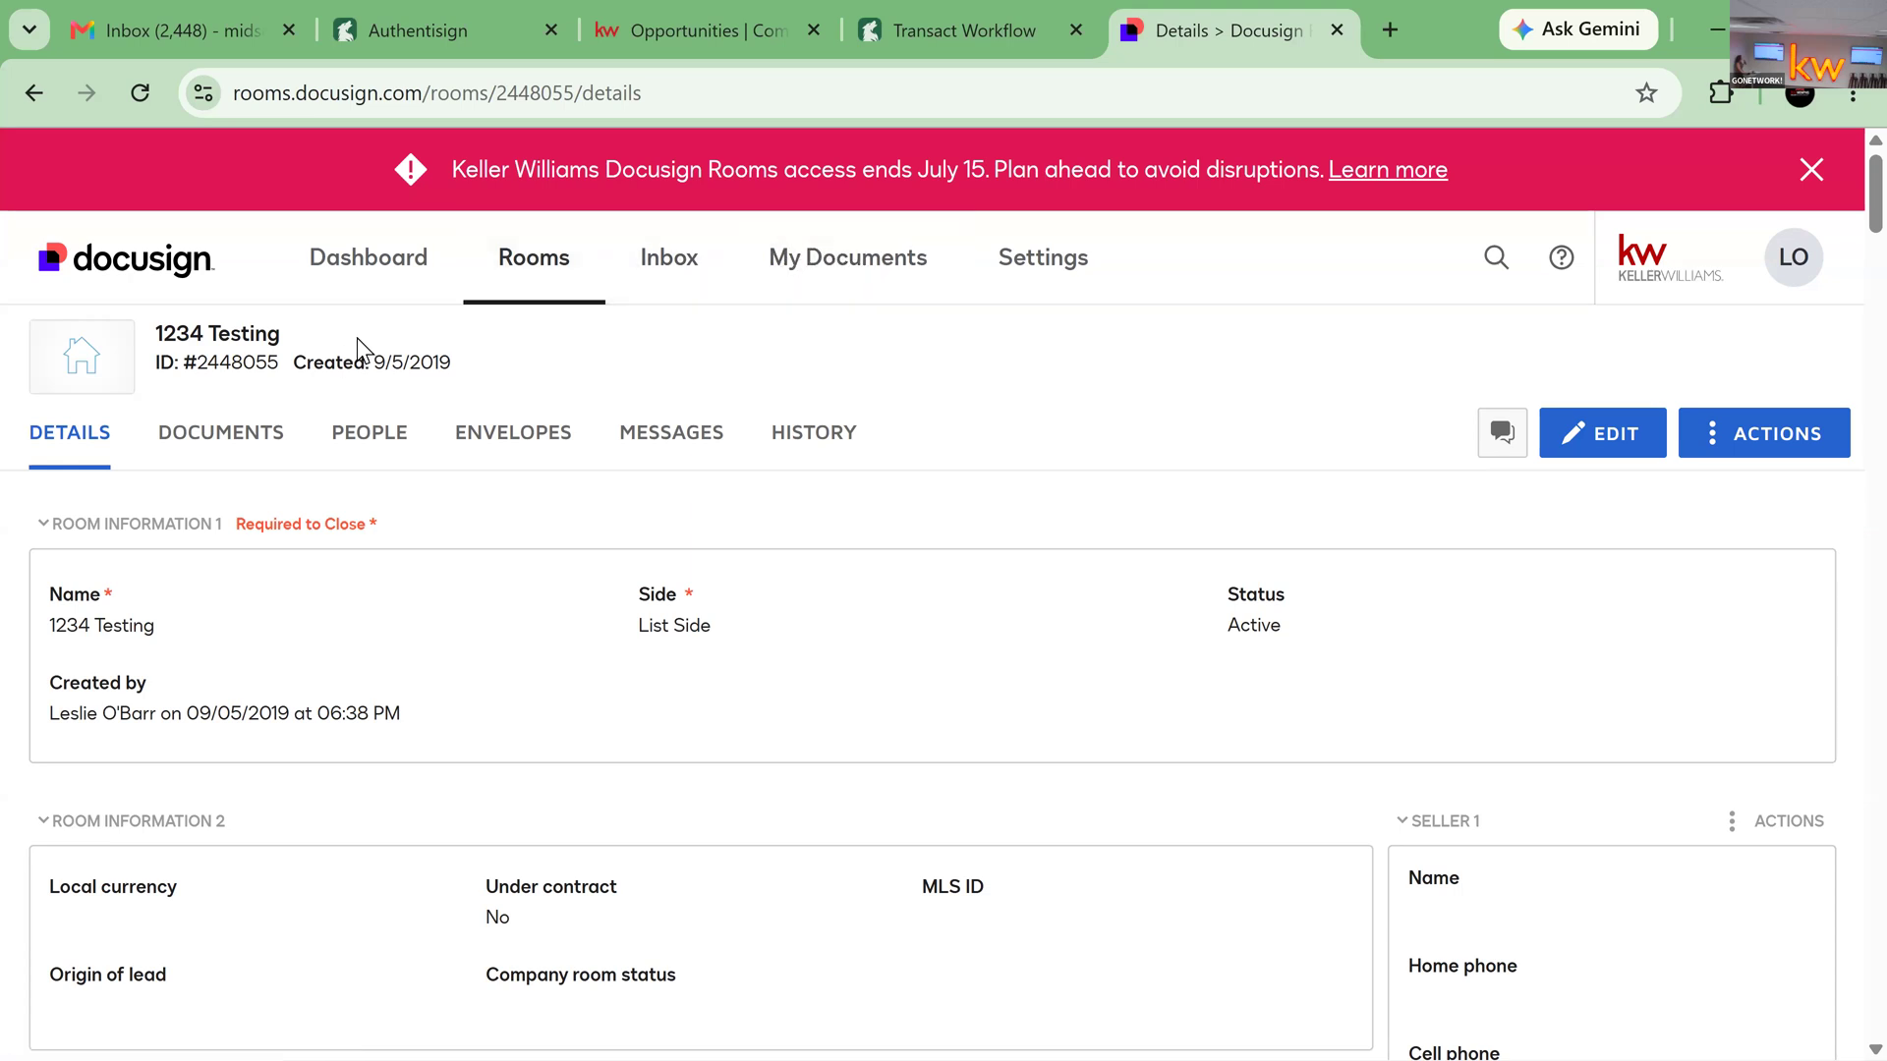
scroll(758, 476, down, 7)
click(862, 263)
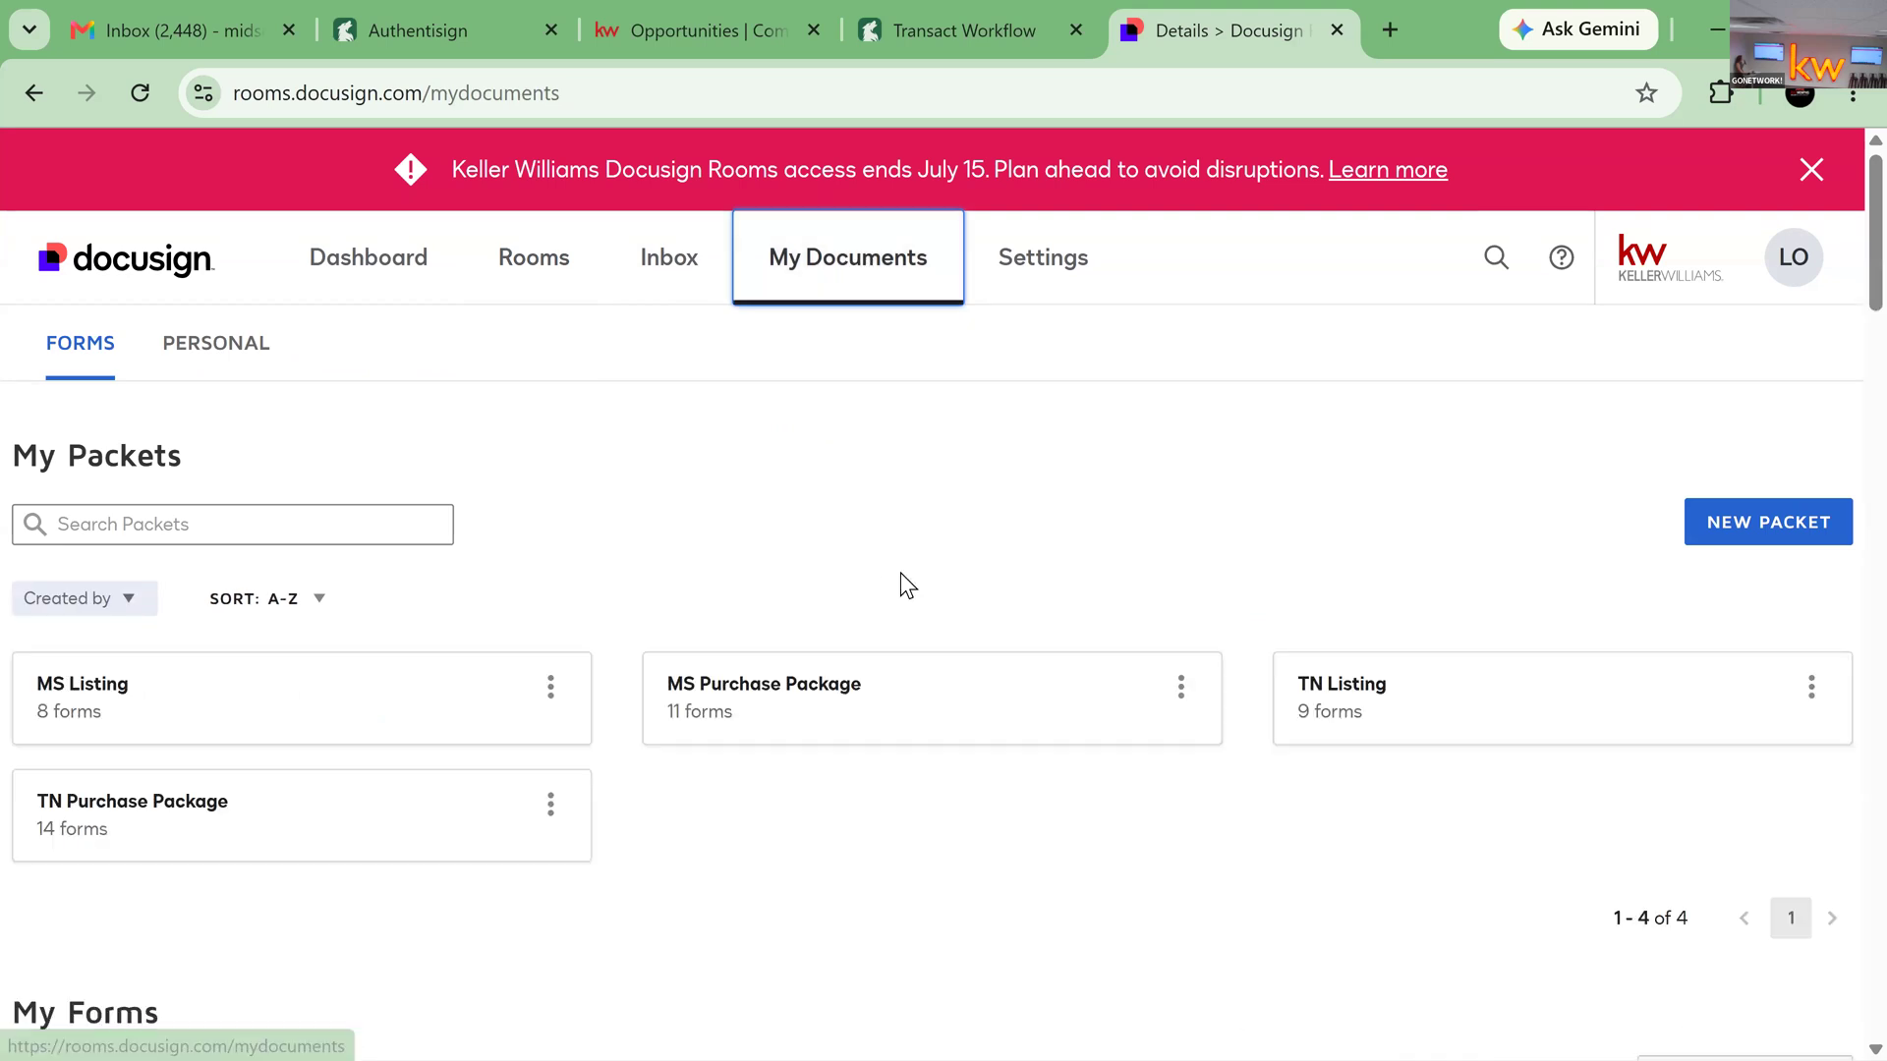
scroll(858, 569, down, 5)
scroll(753, 615, down, 20)
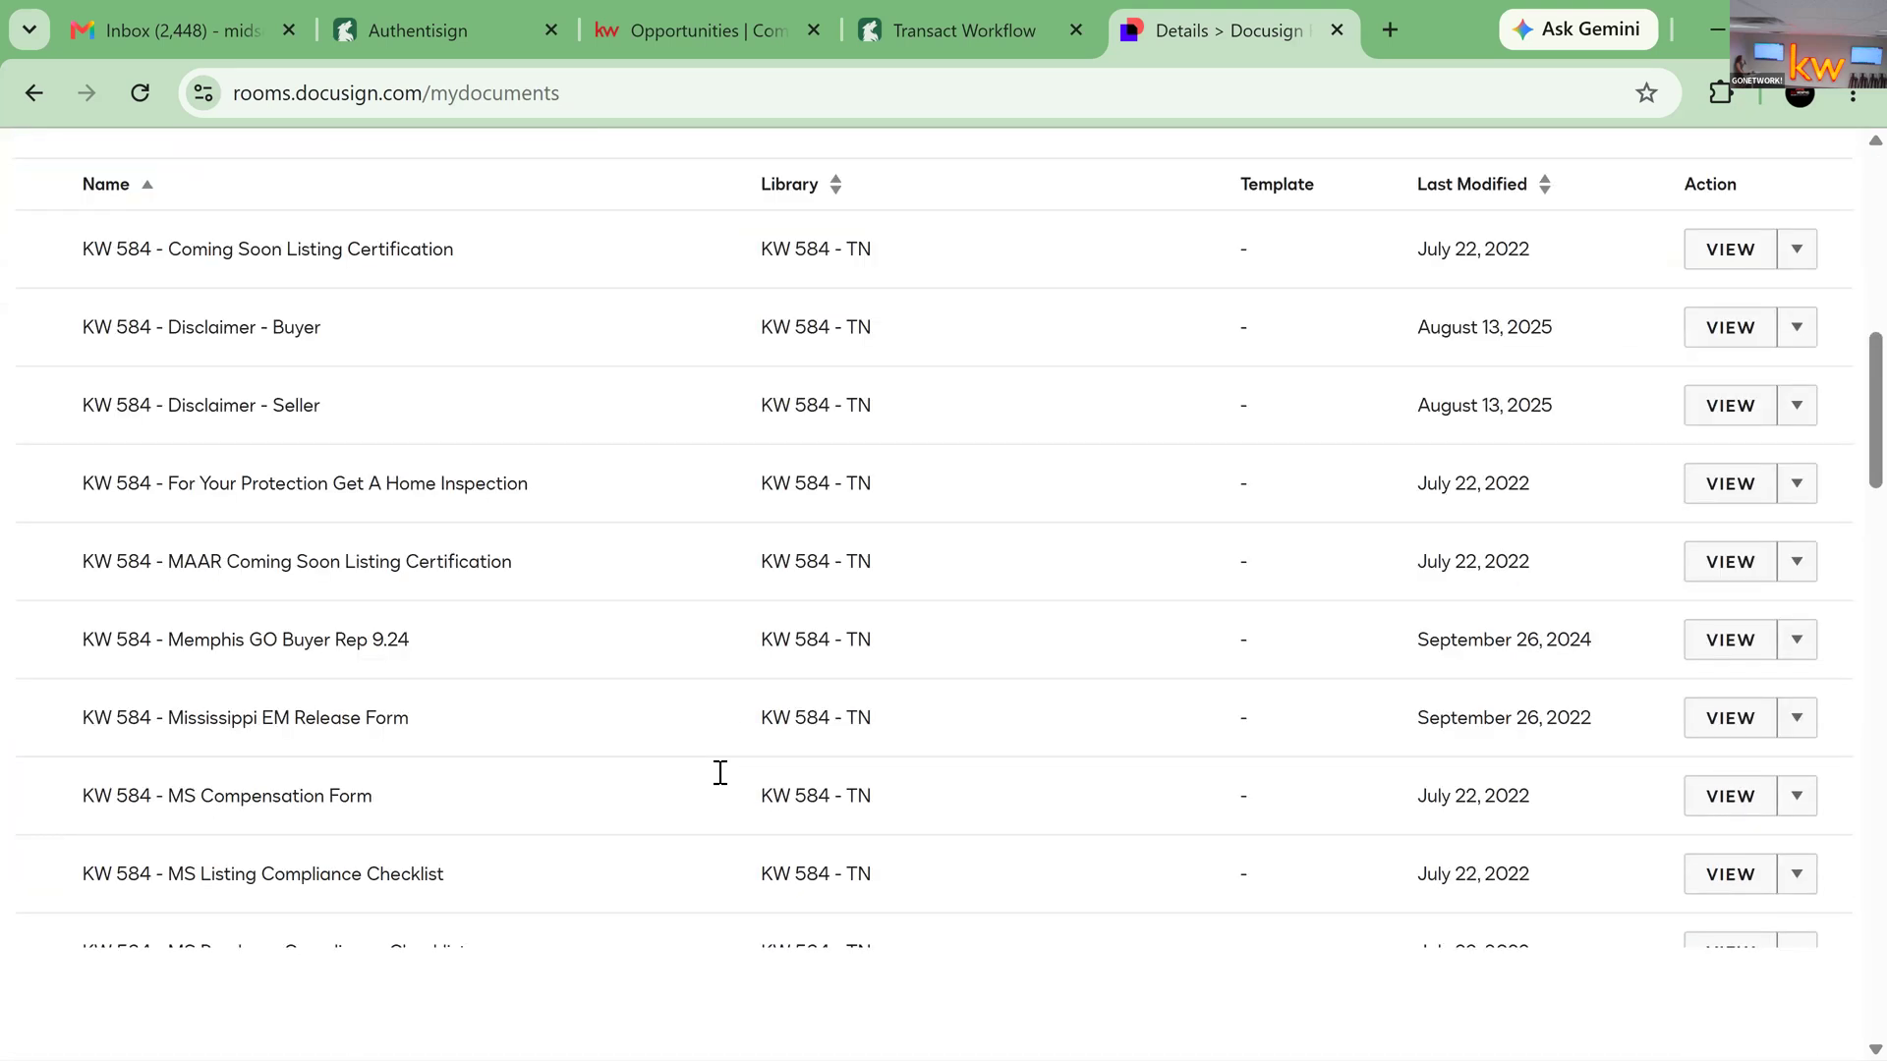
scroll(660, 709, up, 16)
scroll(657, 705, up, 10)
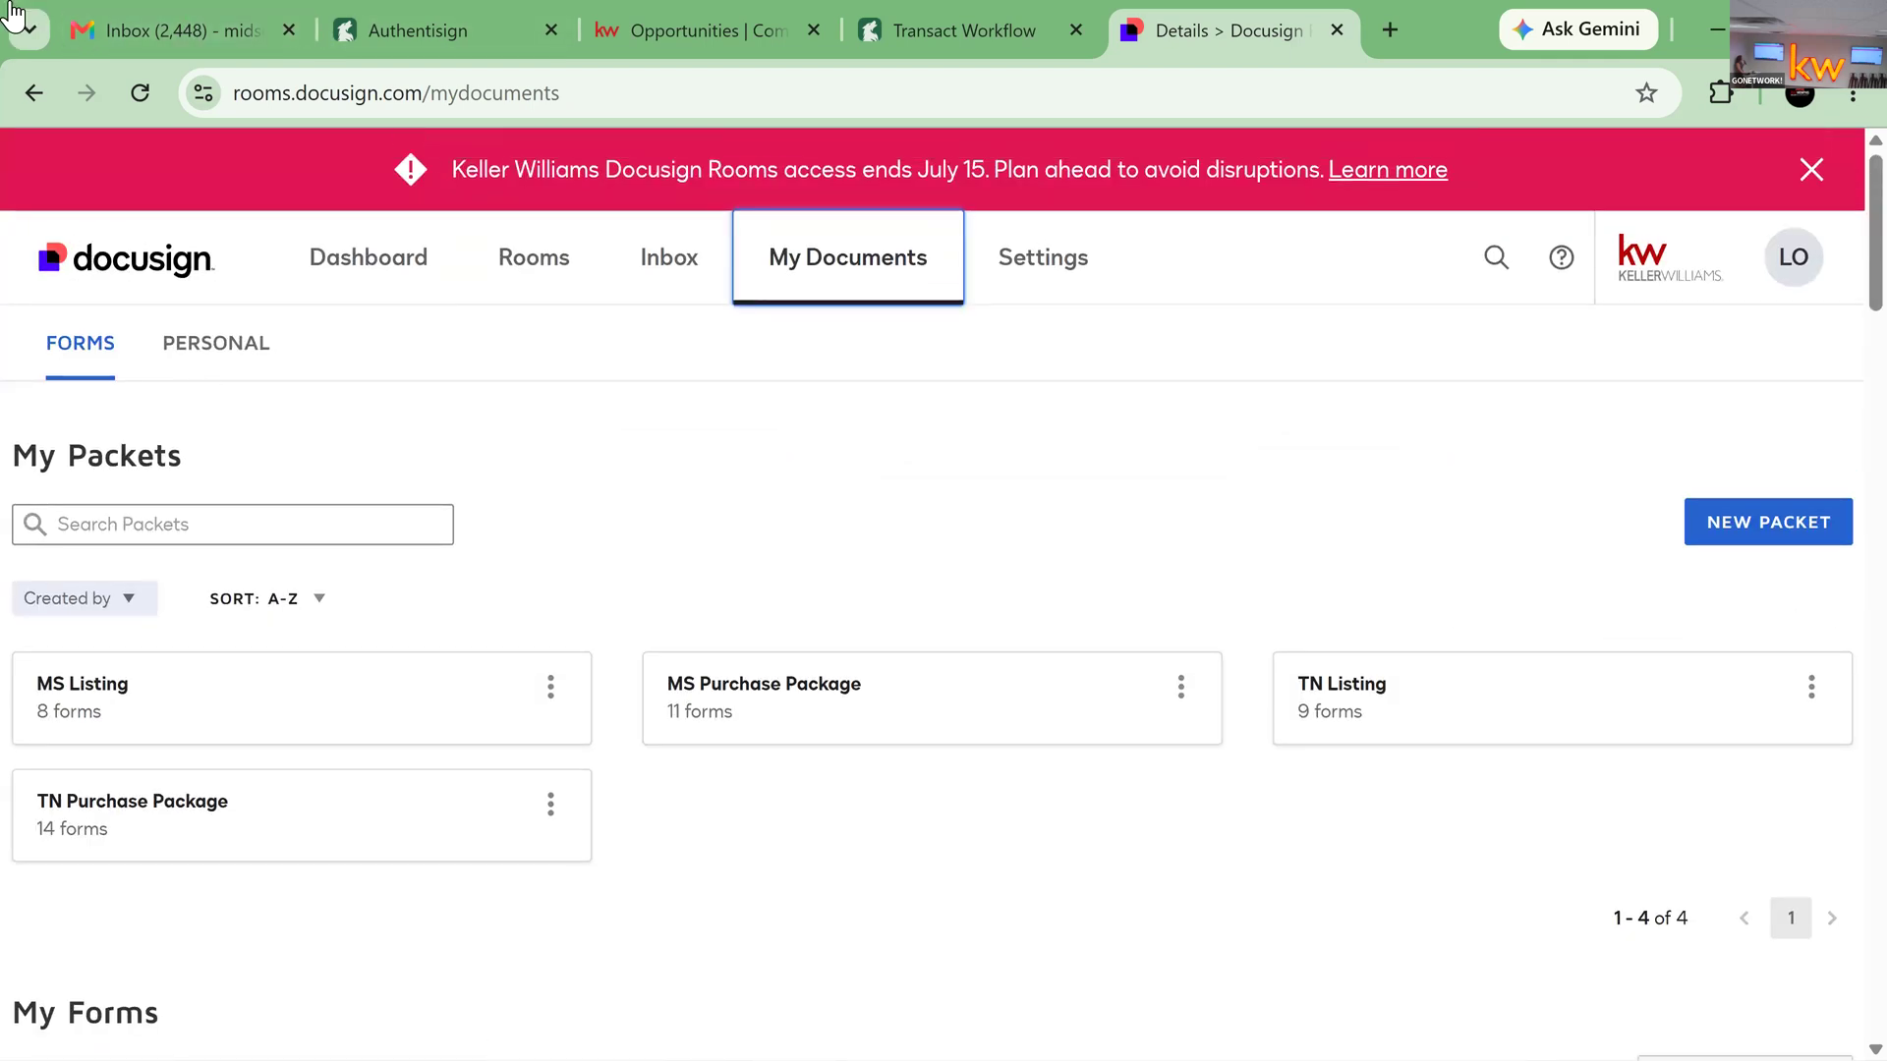
click(351, 270)
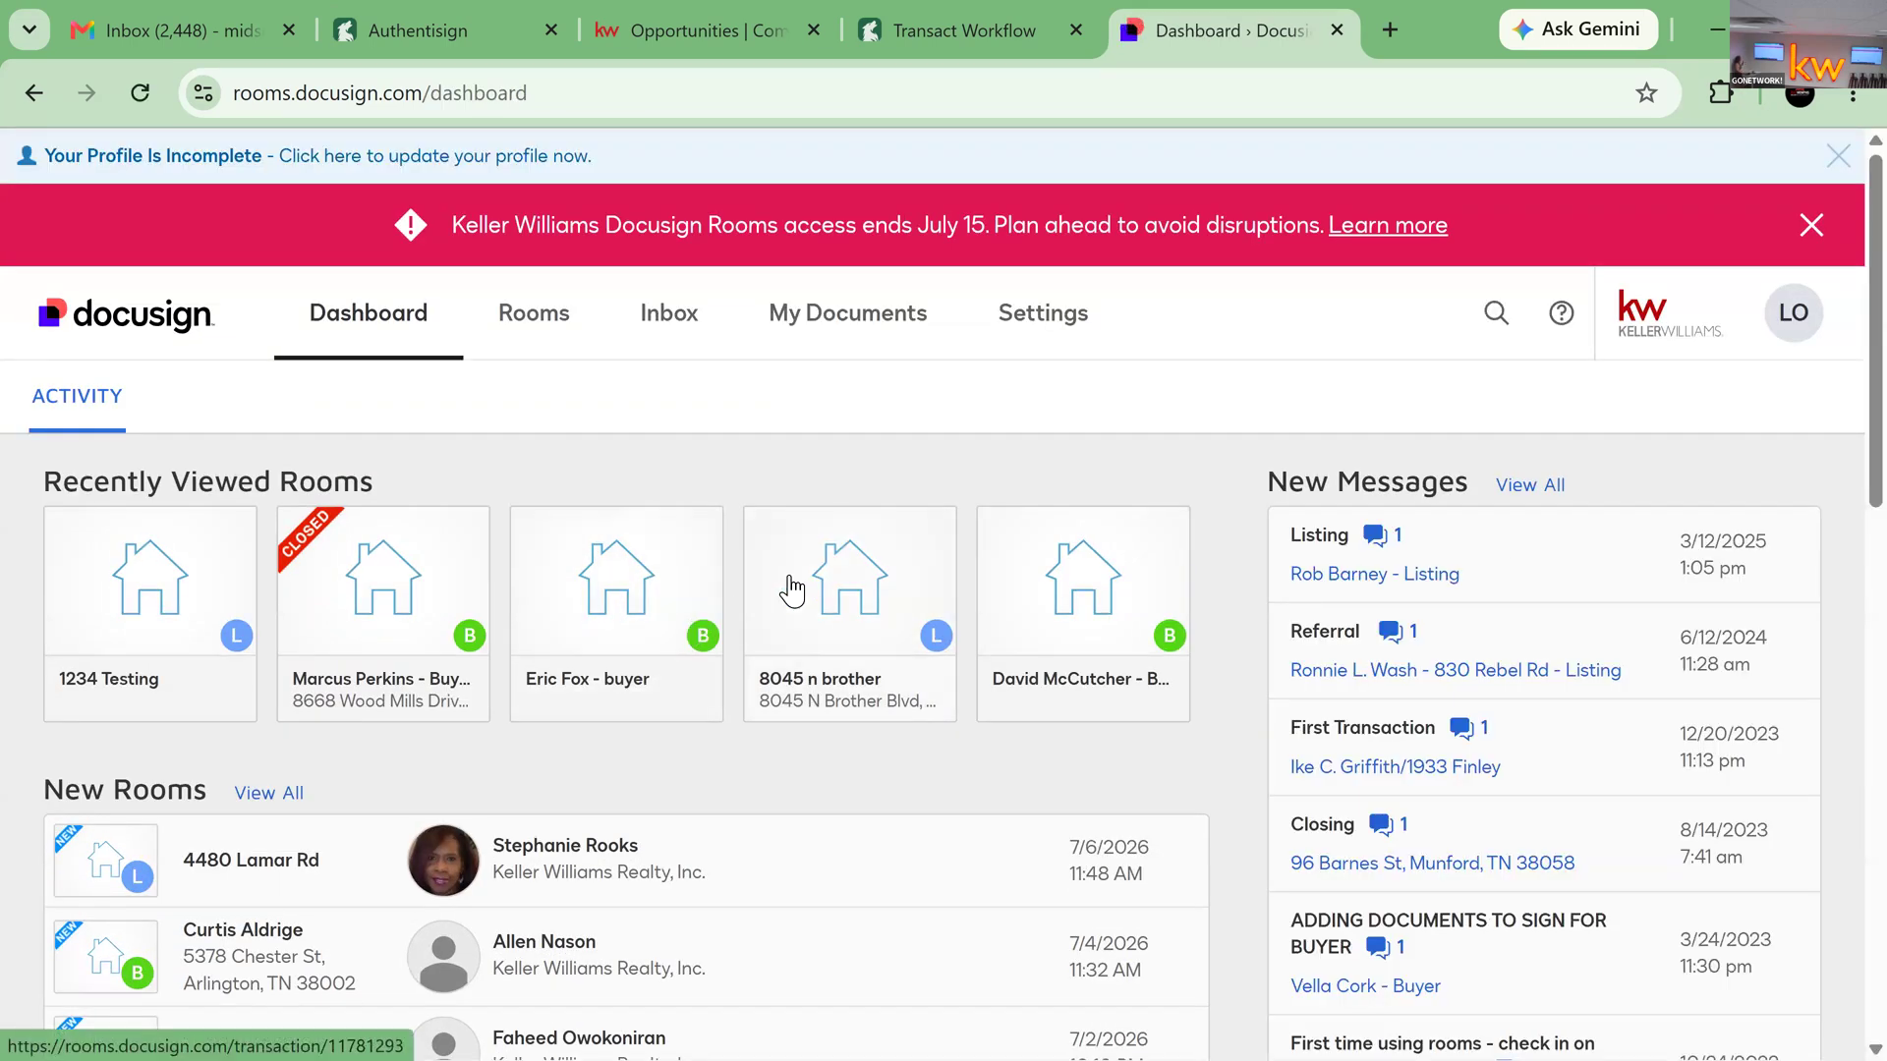
click(214, 600)
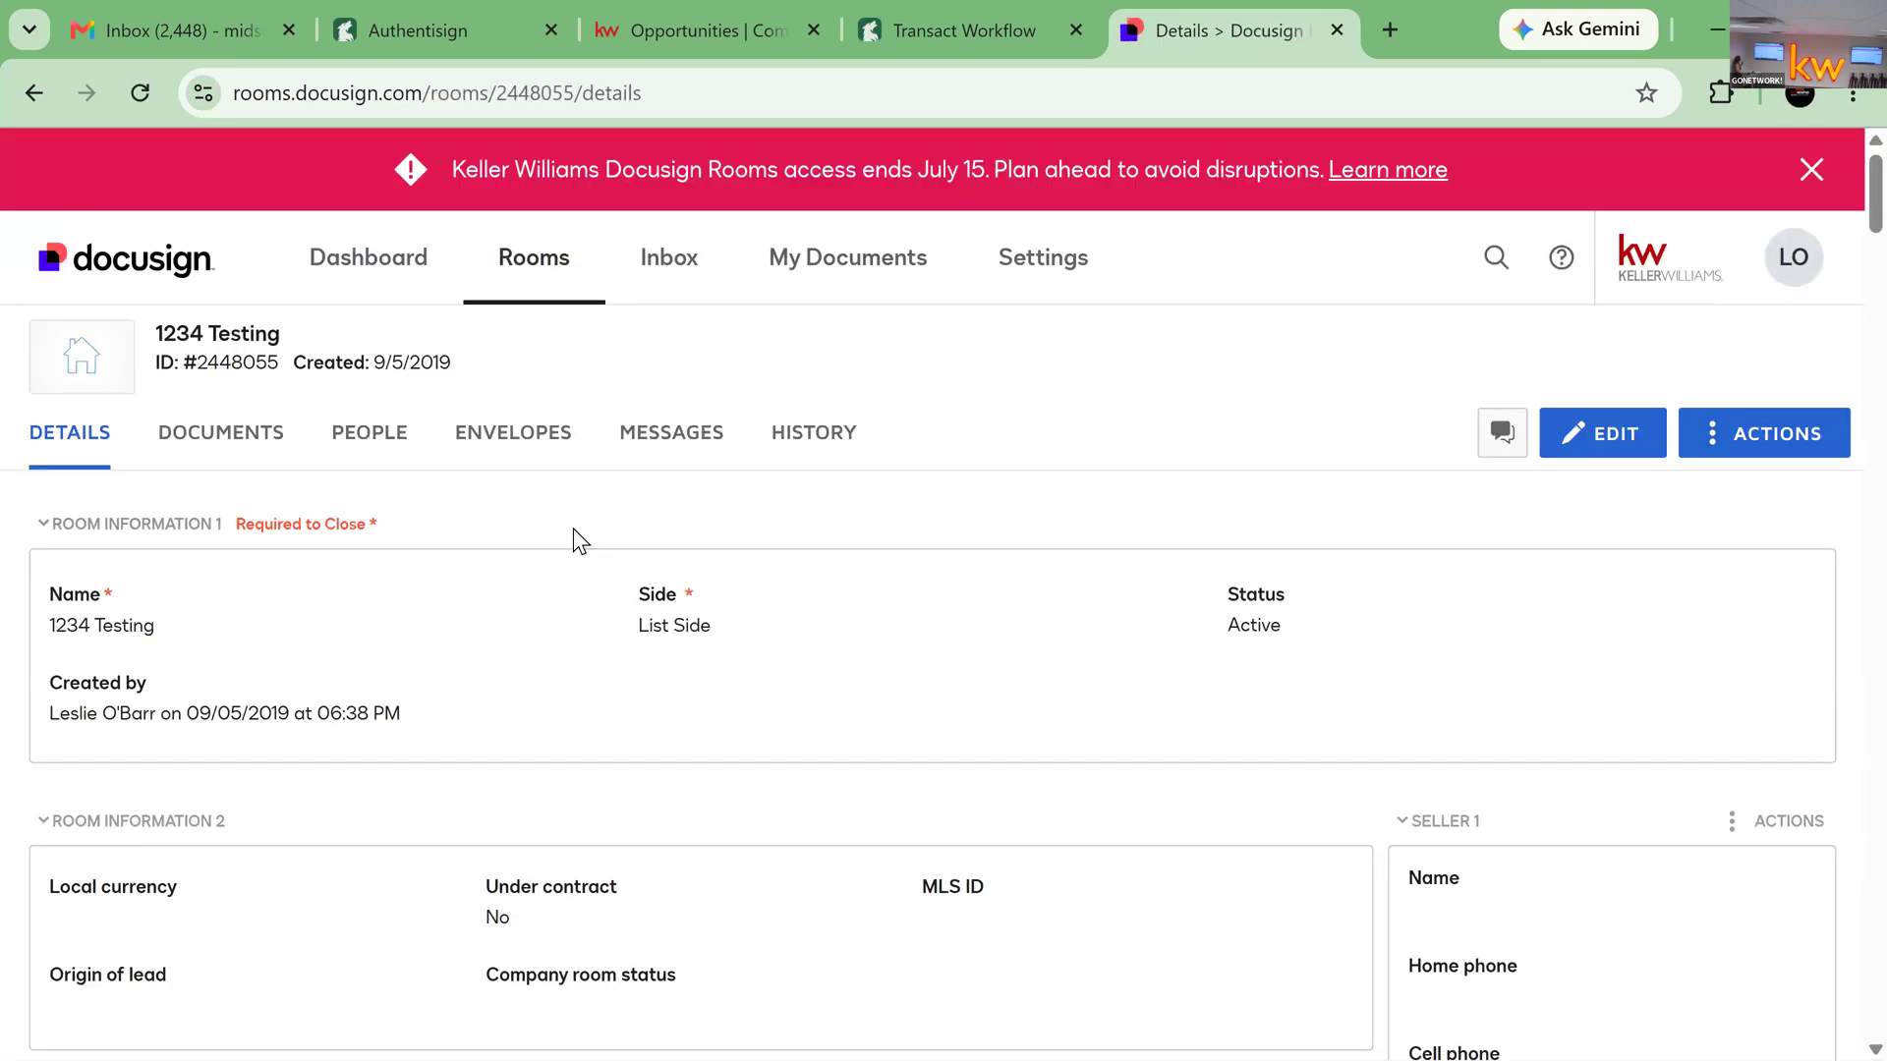
- Show the 1234 Testing room's documents and select all 19 of them
click(254, 442)
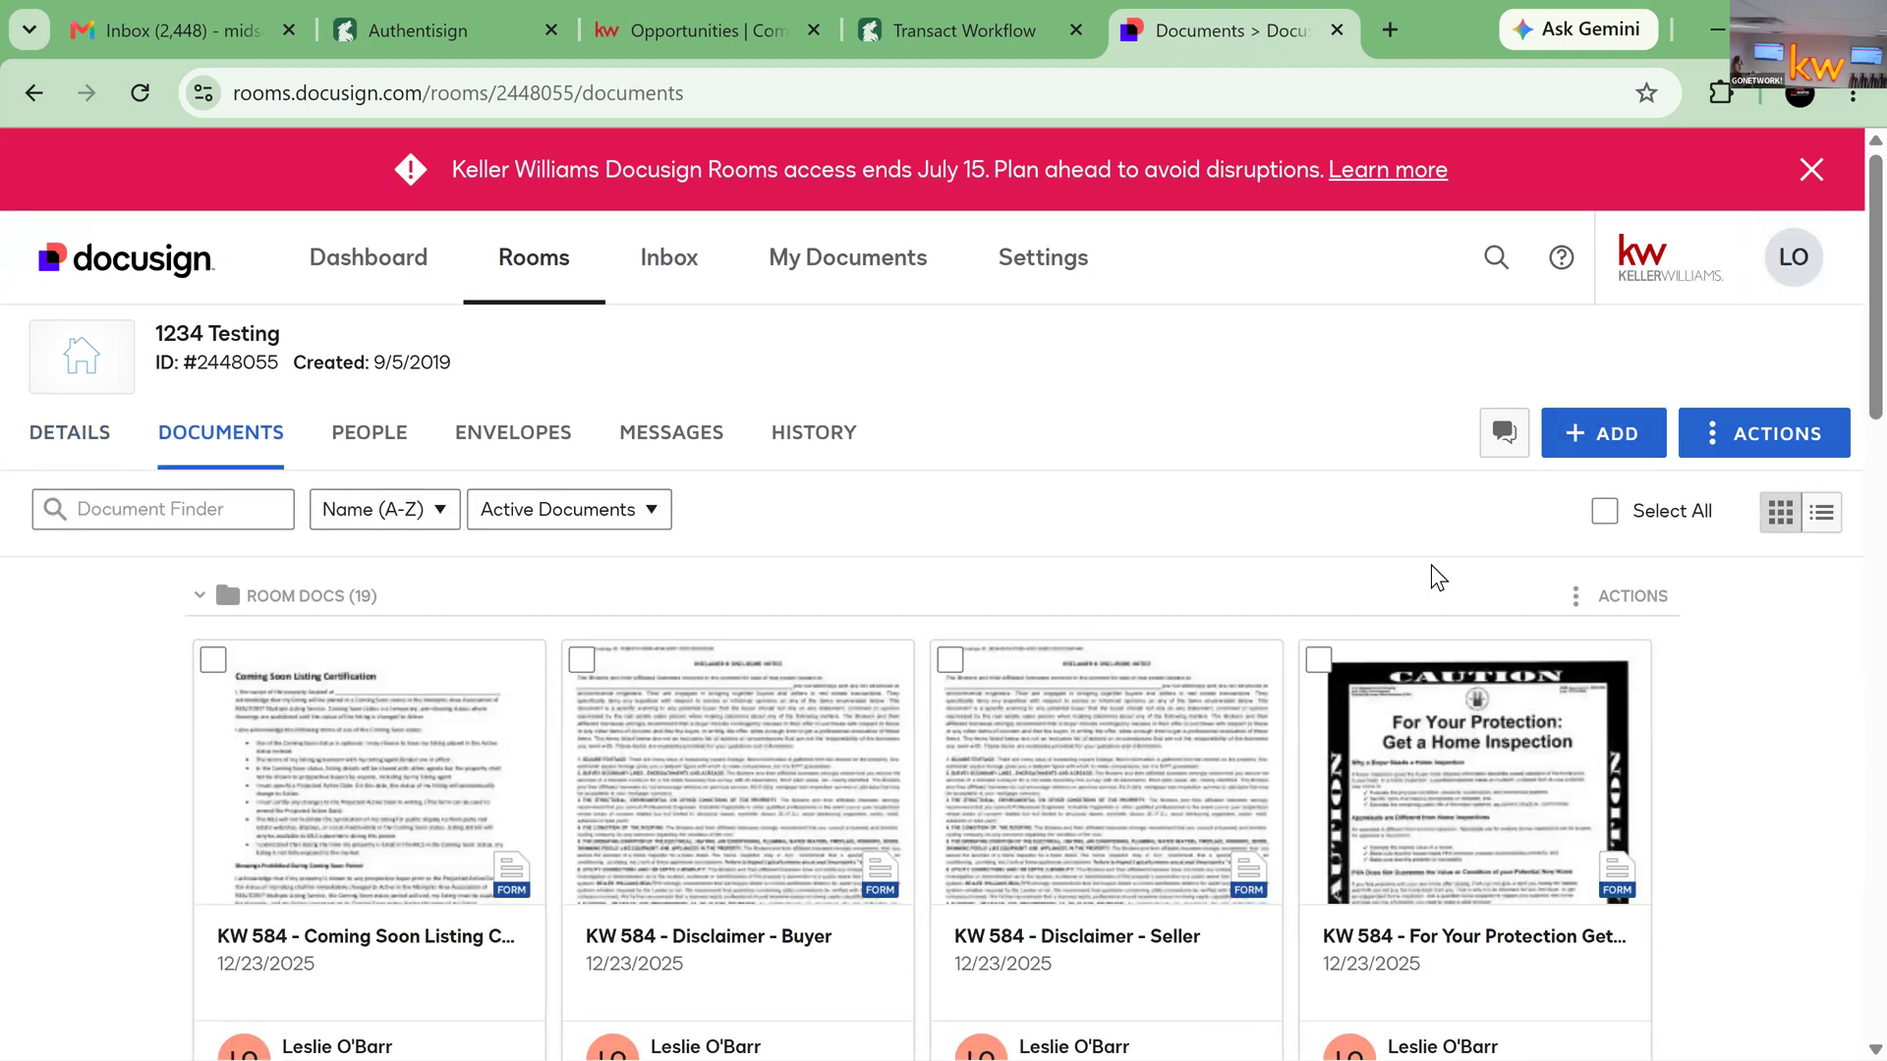
scroll(1553, 472, down, 3)
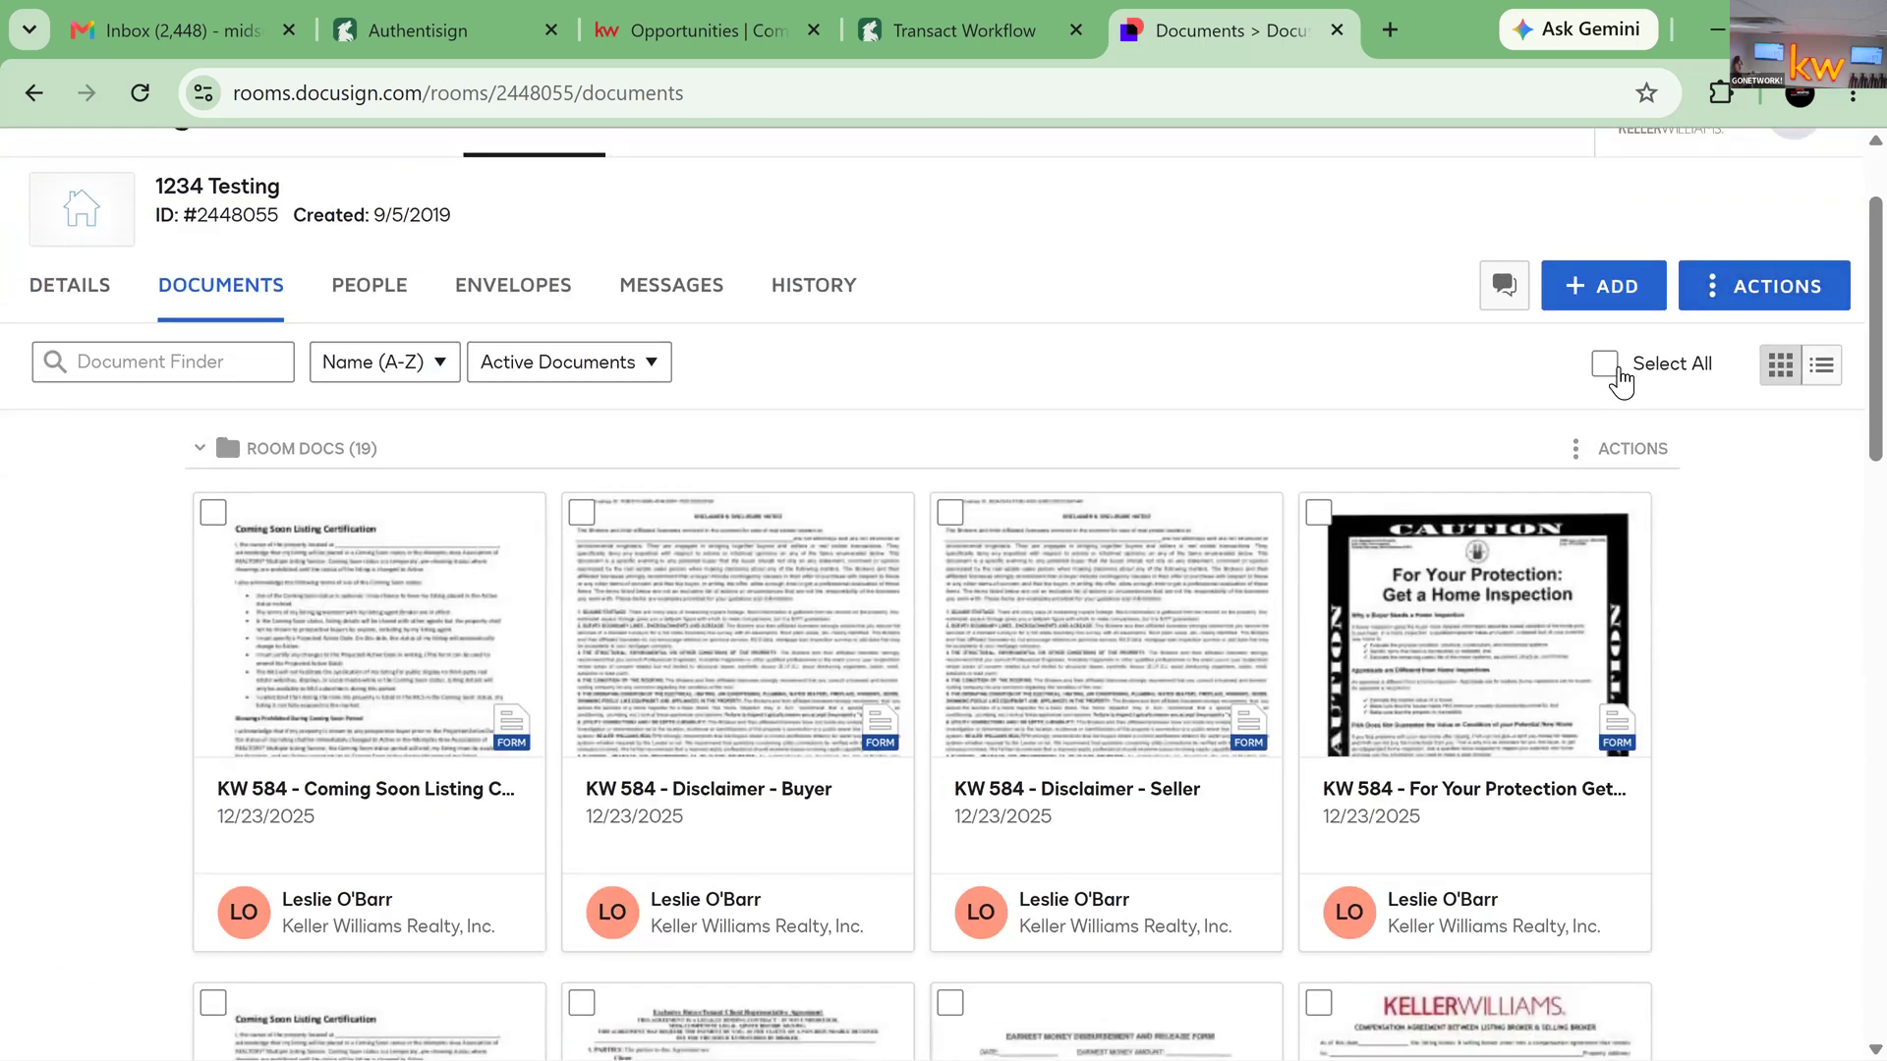
click(1605, 367)
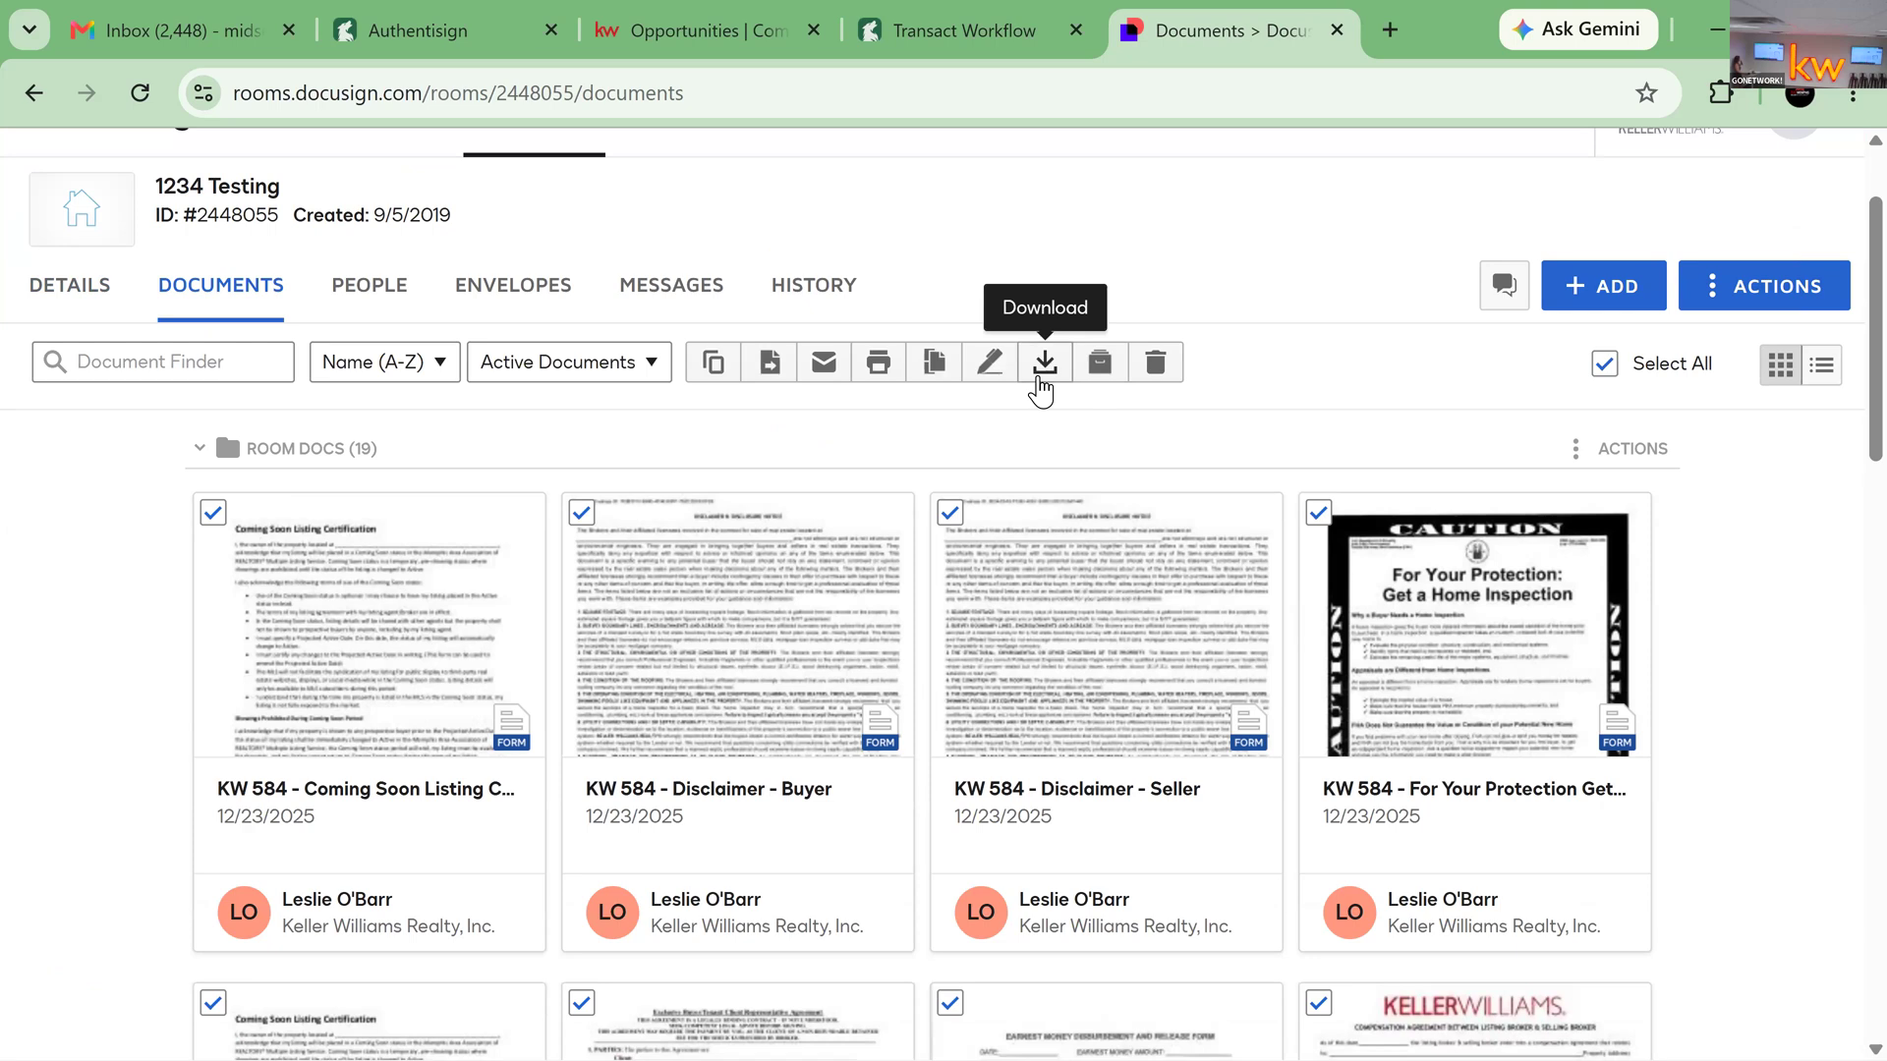
- Bring up the Download Document(s) confirmation listing the 19 selected documents
scroll(1086, 829, up, 3)
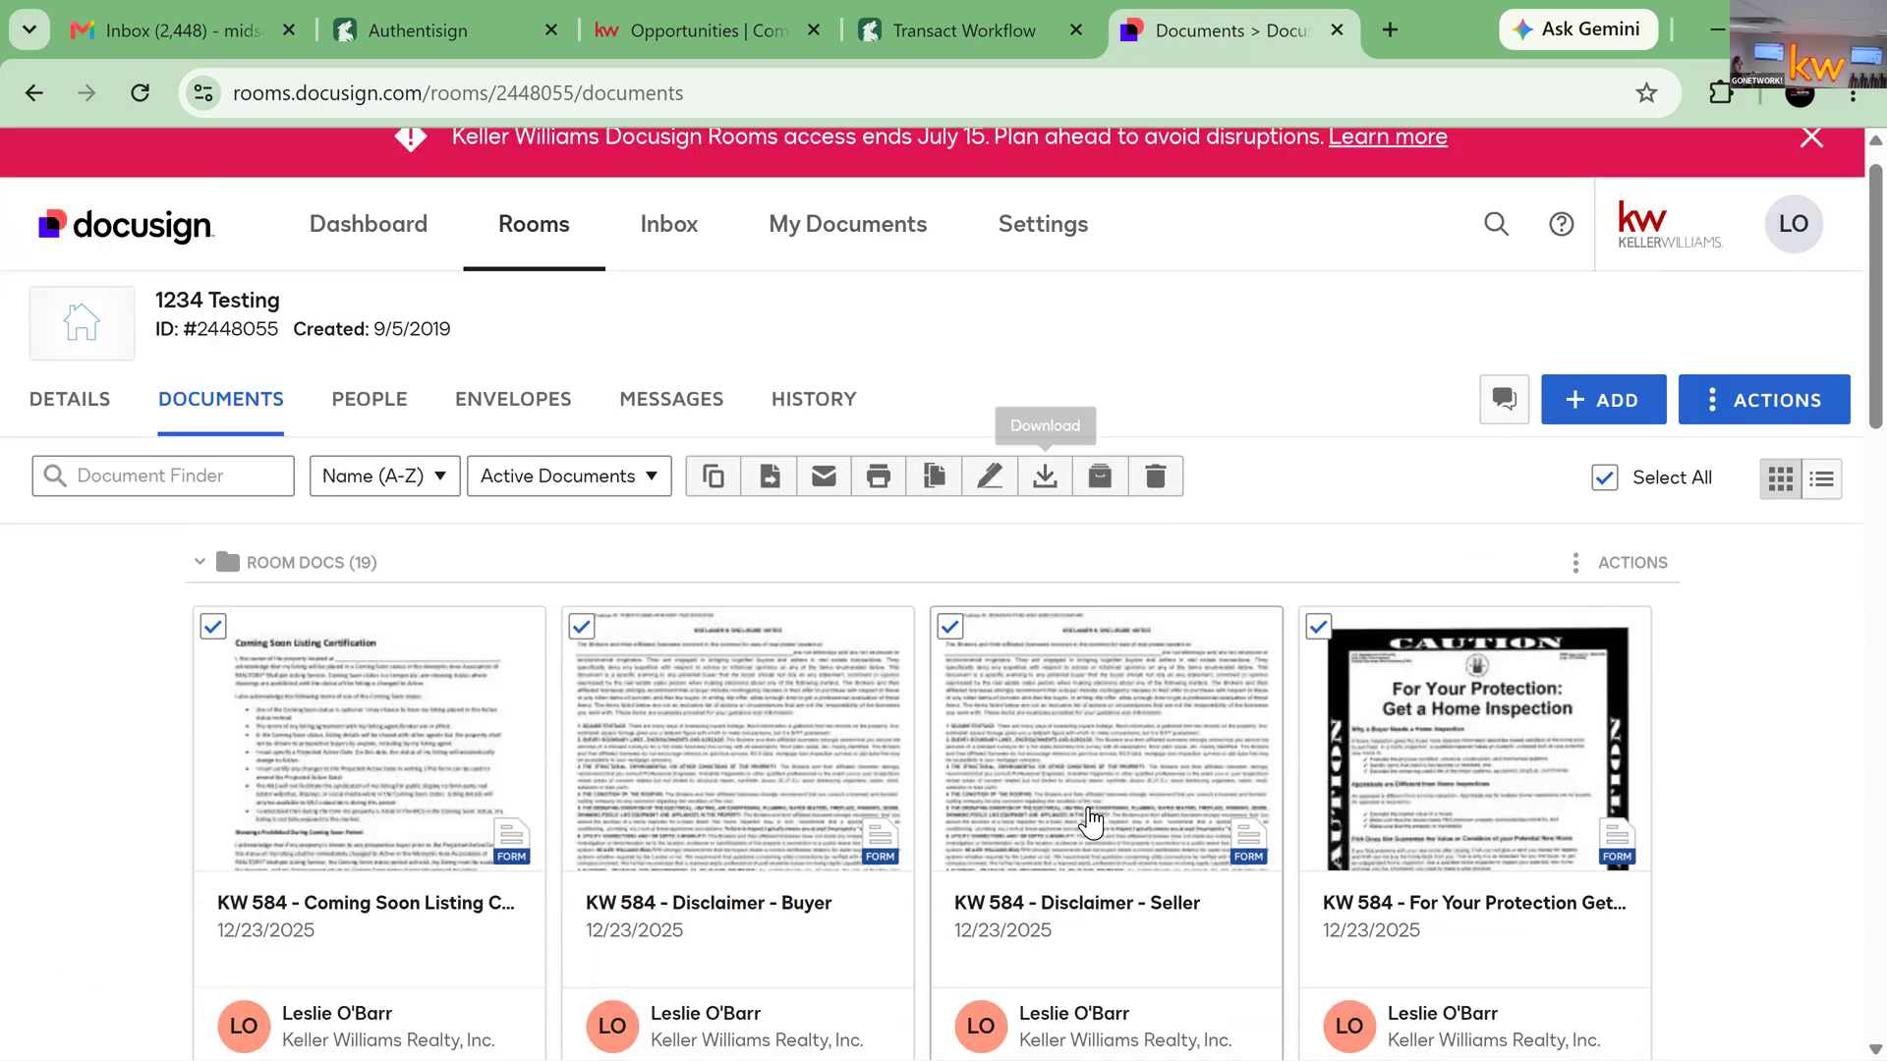
scroll(1129, 514, down, 8)
scroll(1123, 538, down, 5)
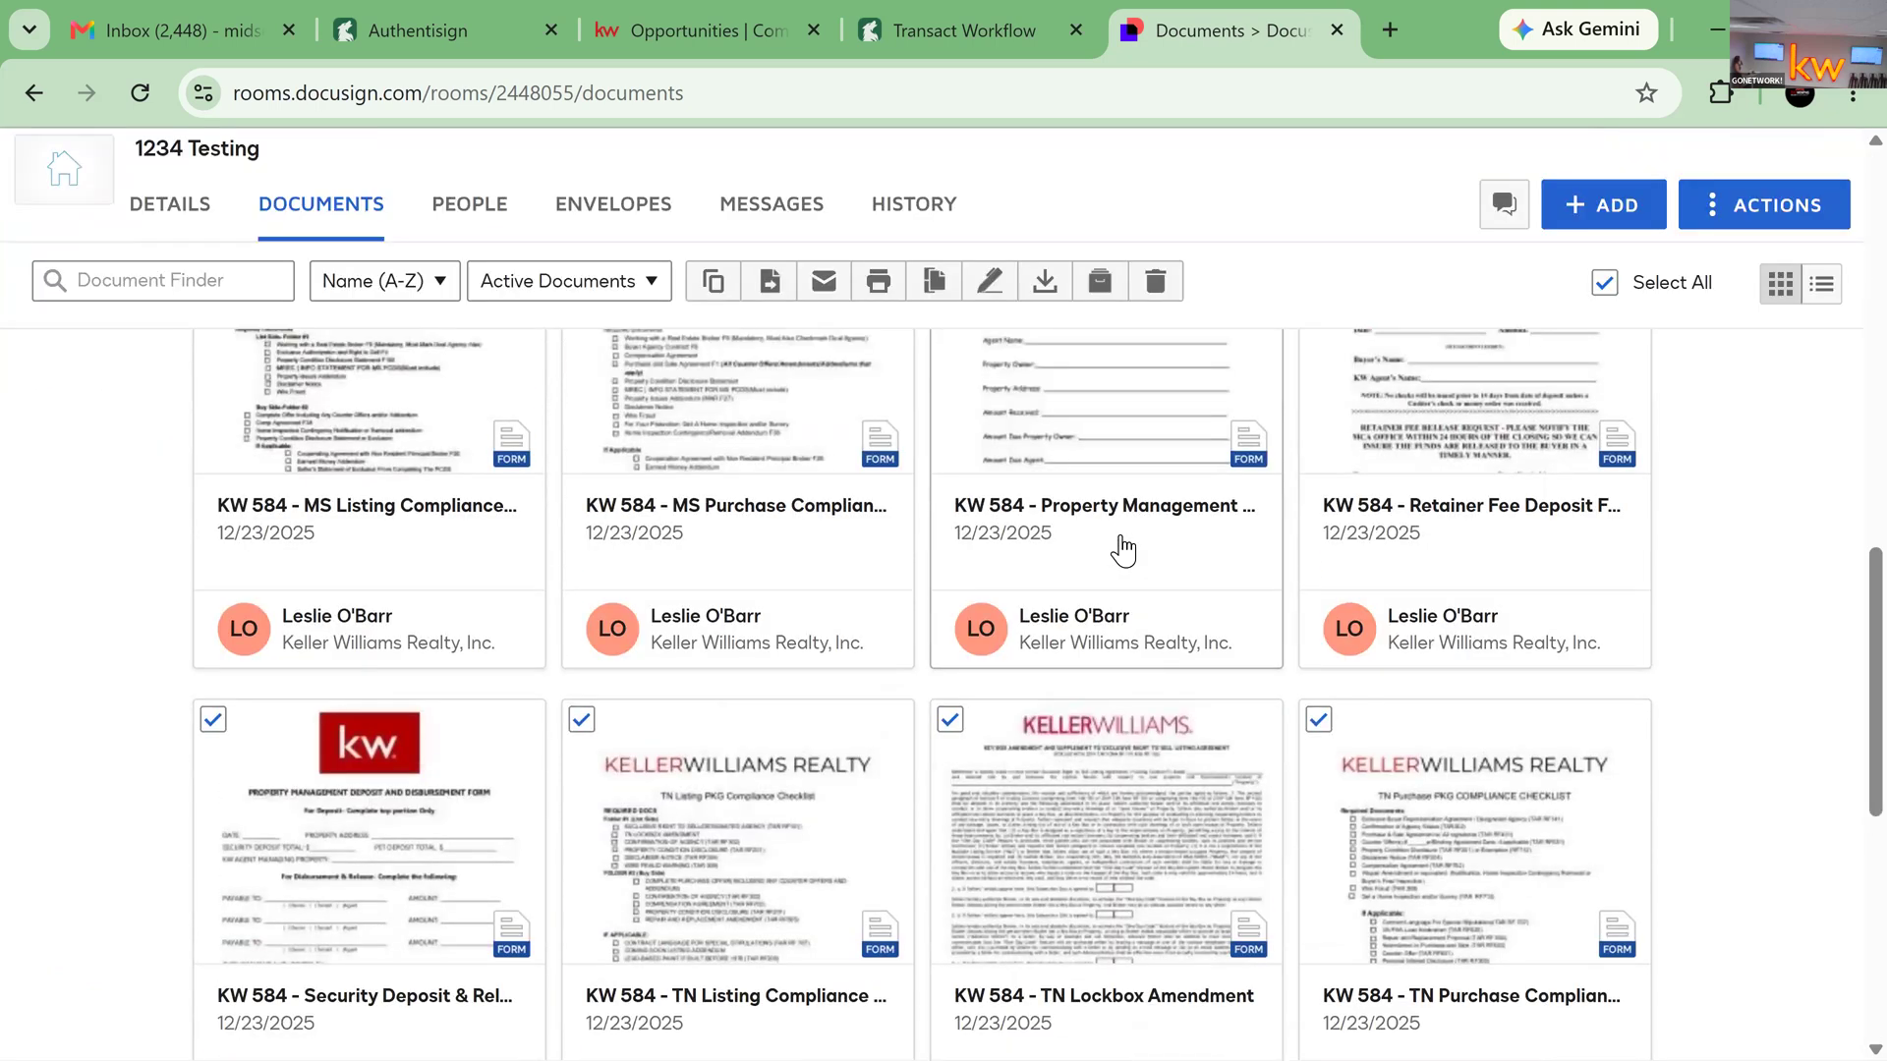
scroll(1120, 538, up, 15)
click(1042, 509)
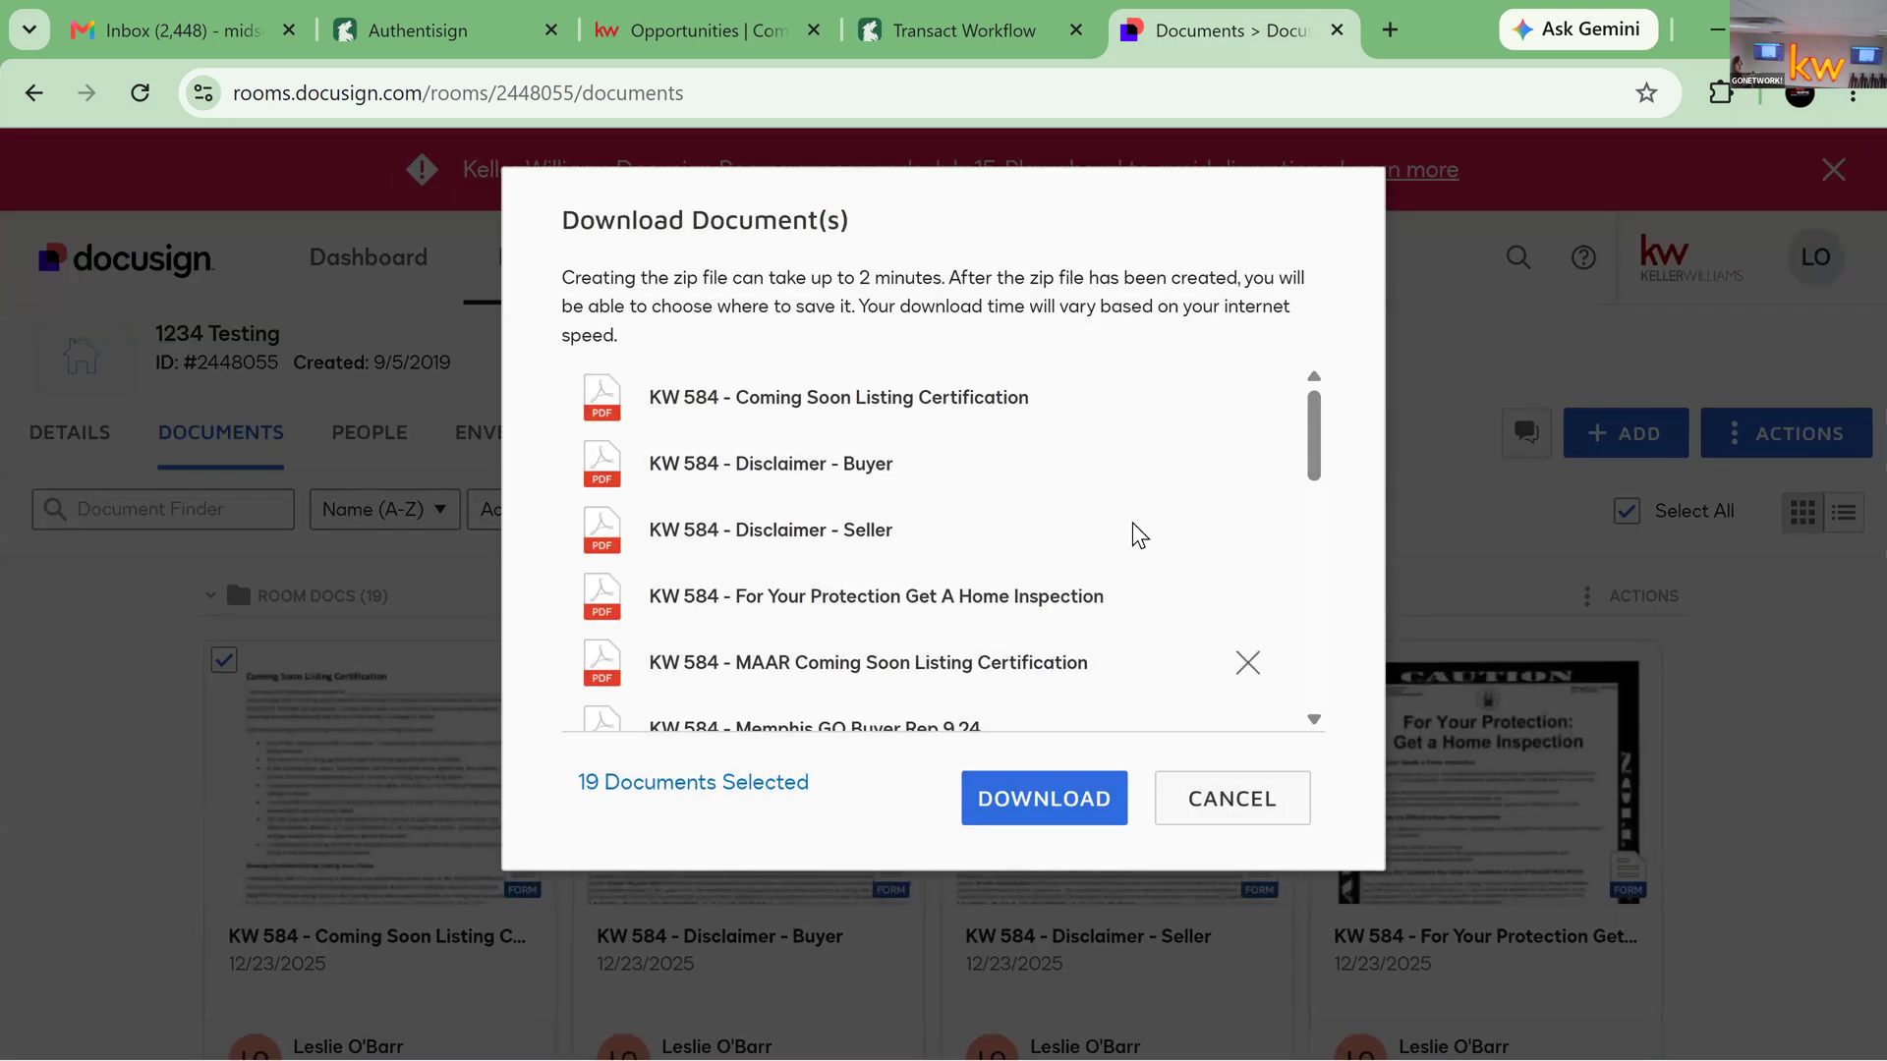
scroll(1129, 530, down, 8)
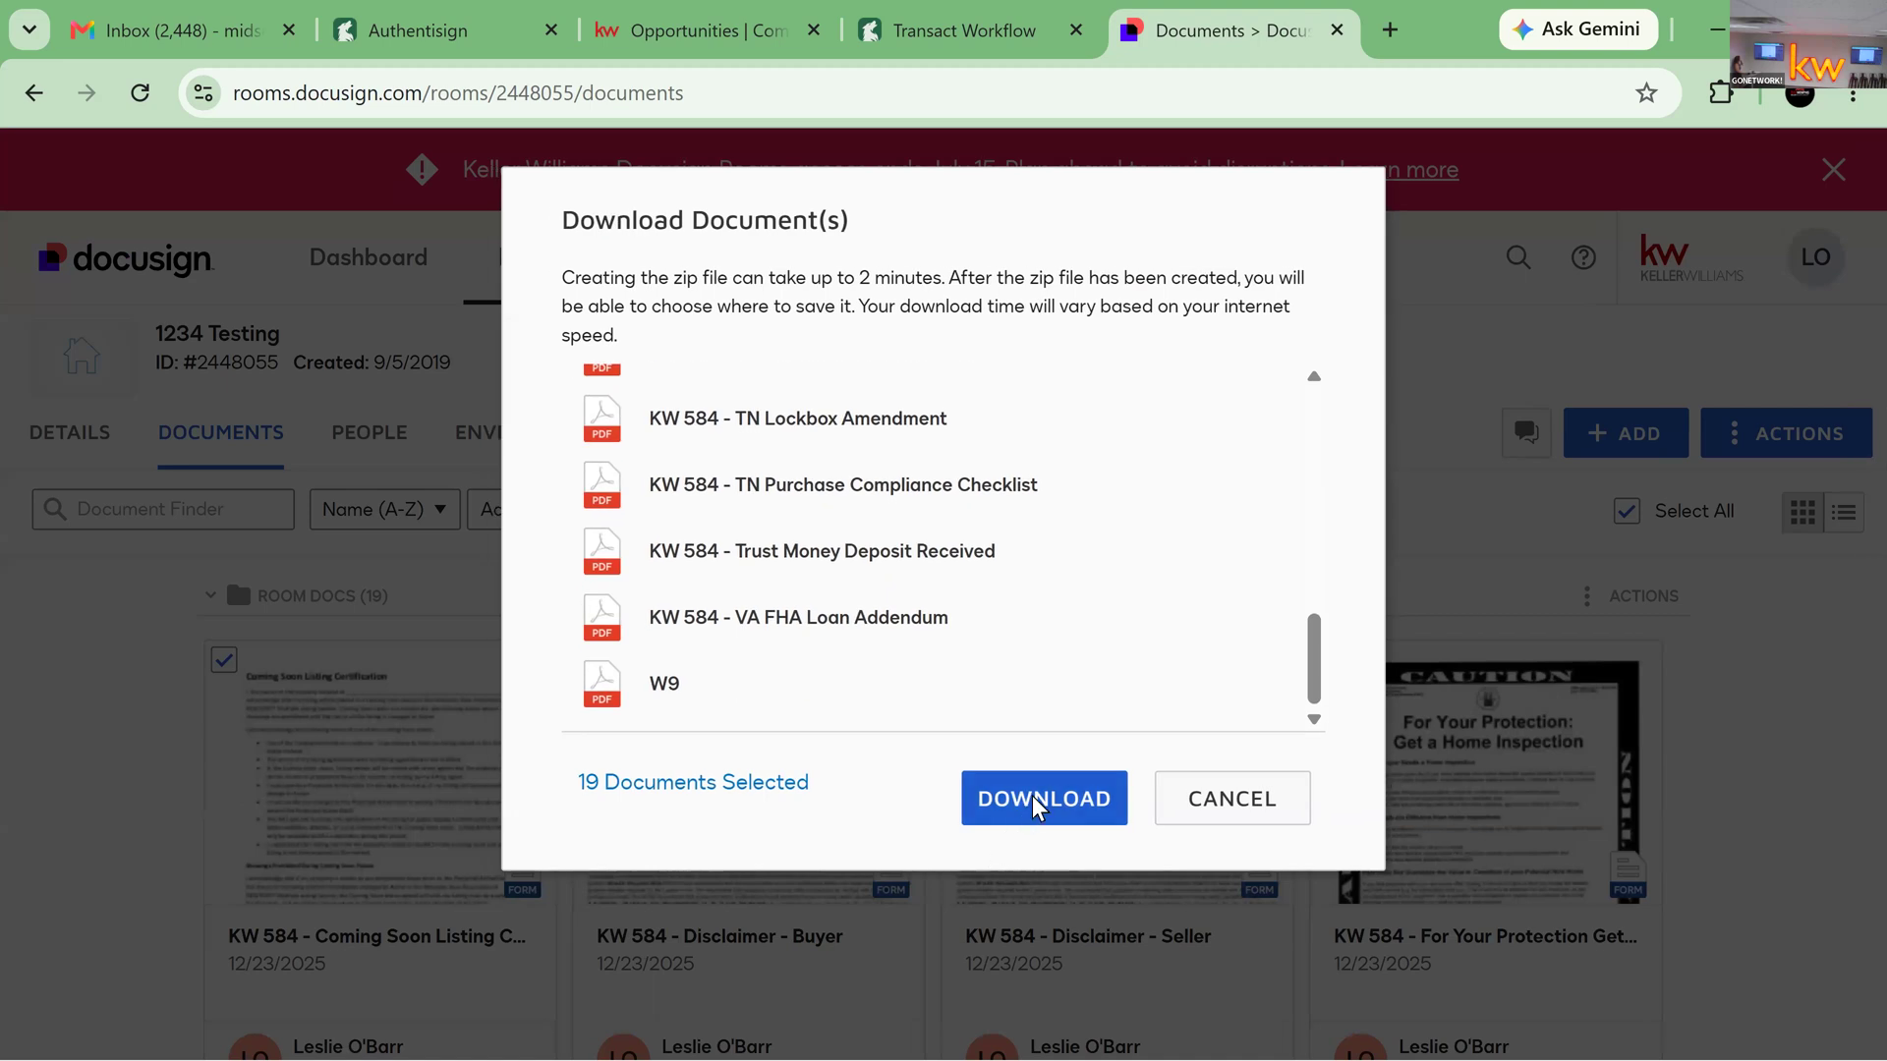
- Download the 19 documents as a 2.6 MB zip, then go back to the Rooms dashboard
click(1041, 801)
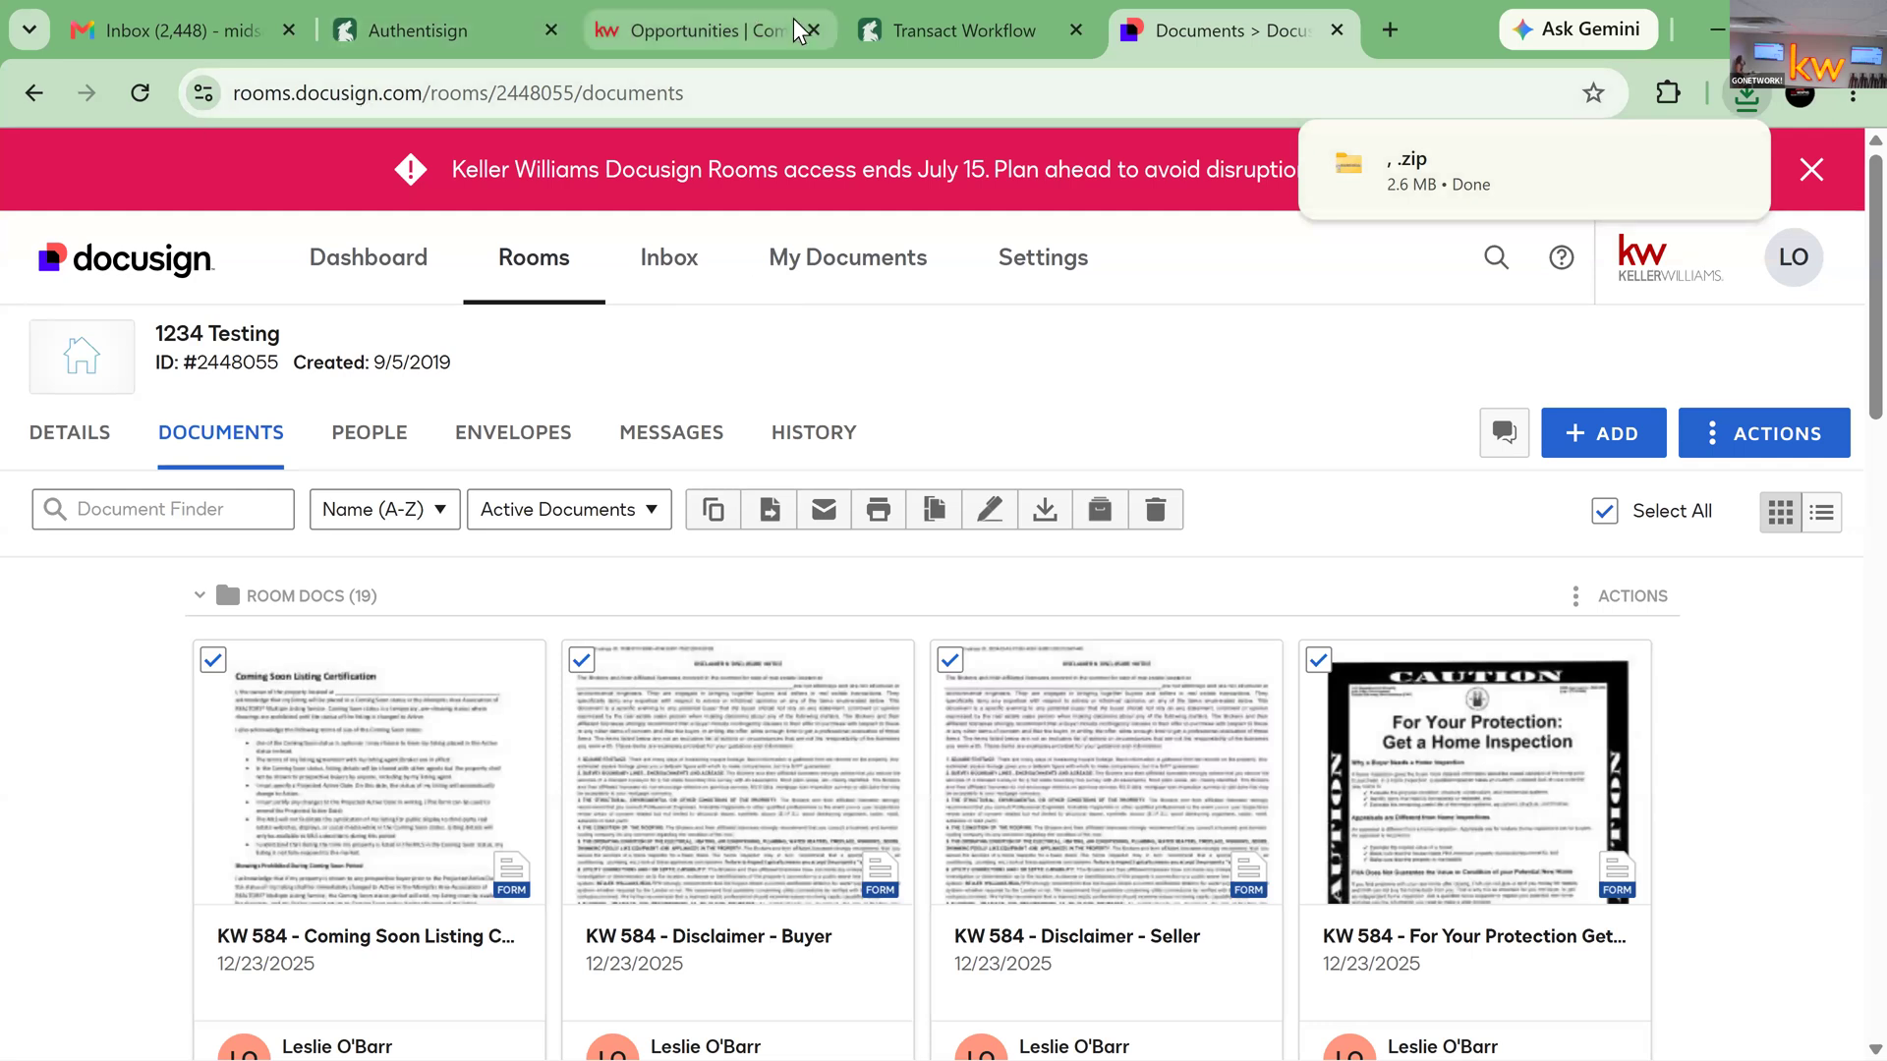
mouse_move(796, 28)
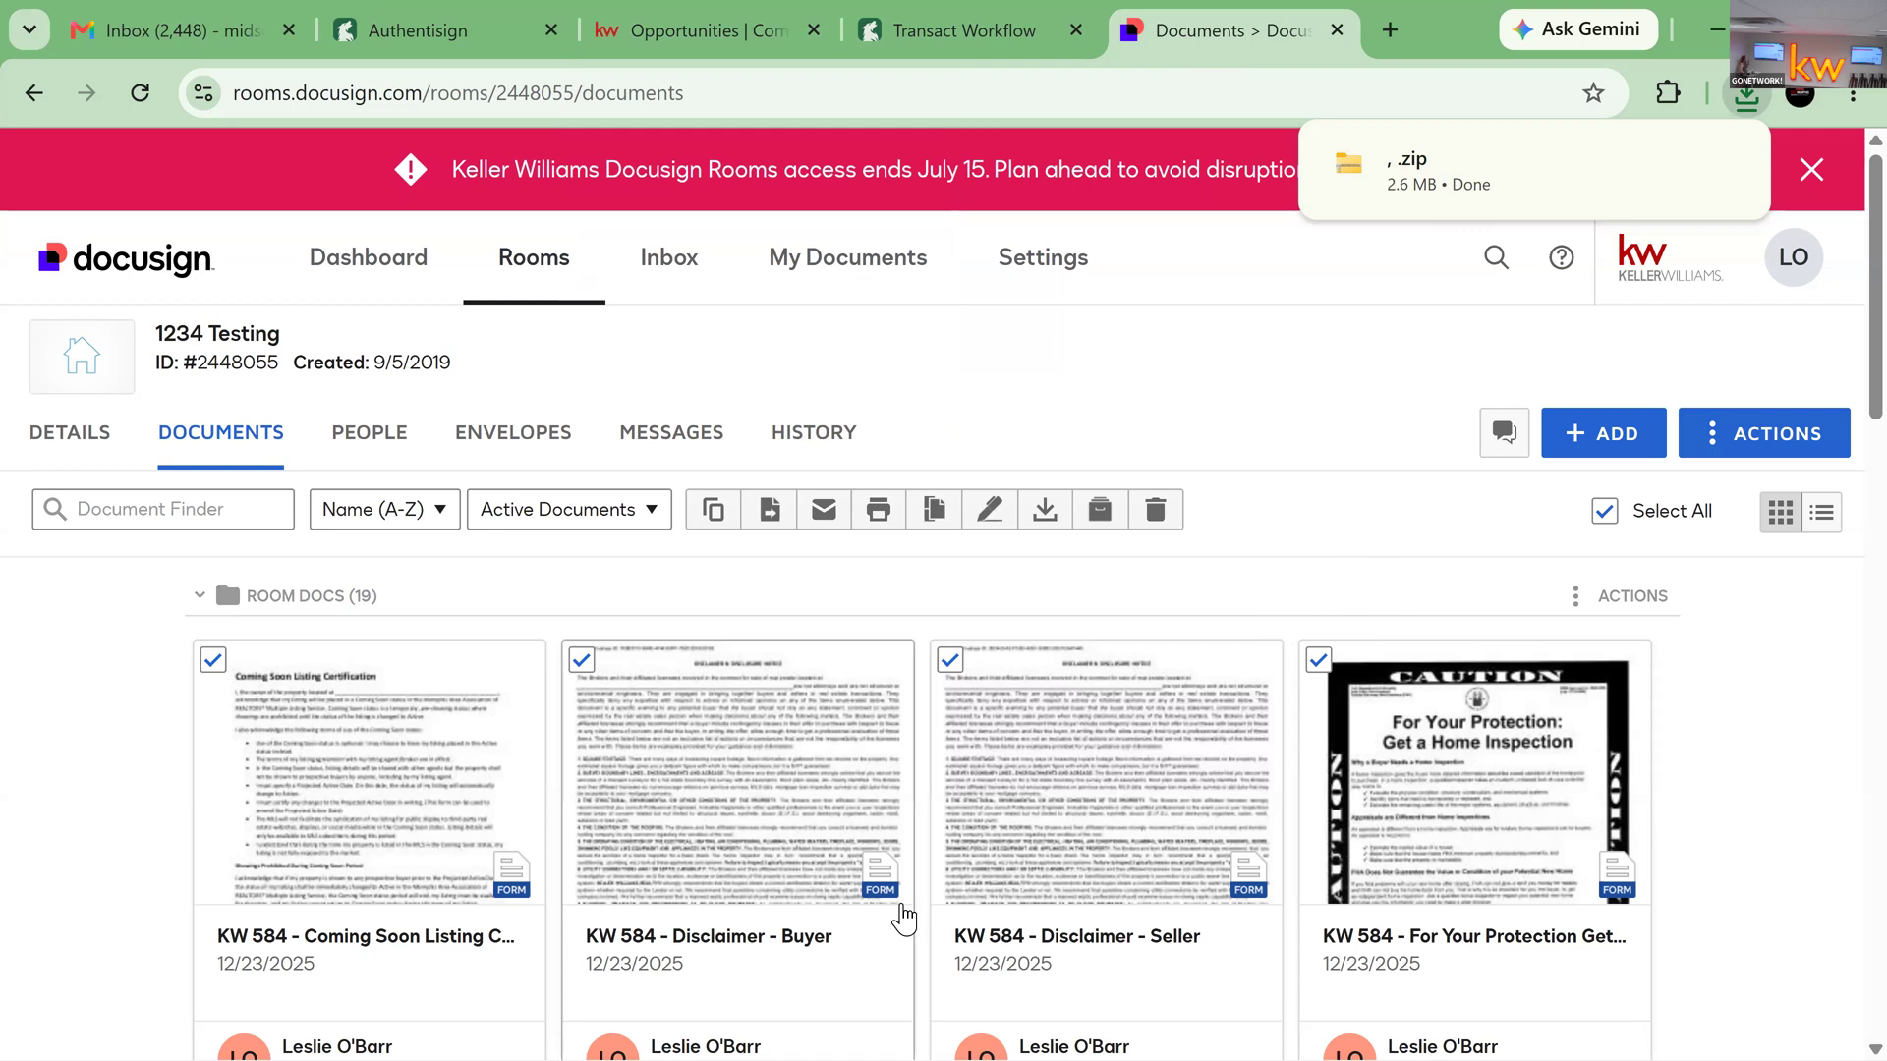
click(379, 284)
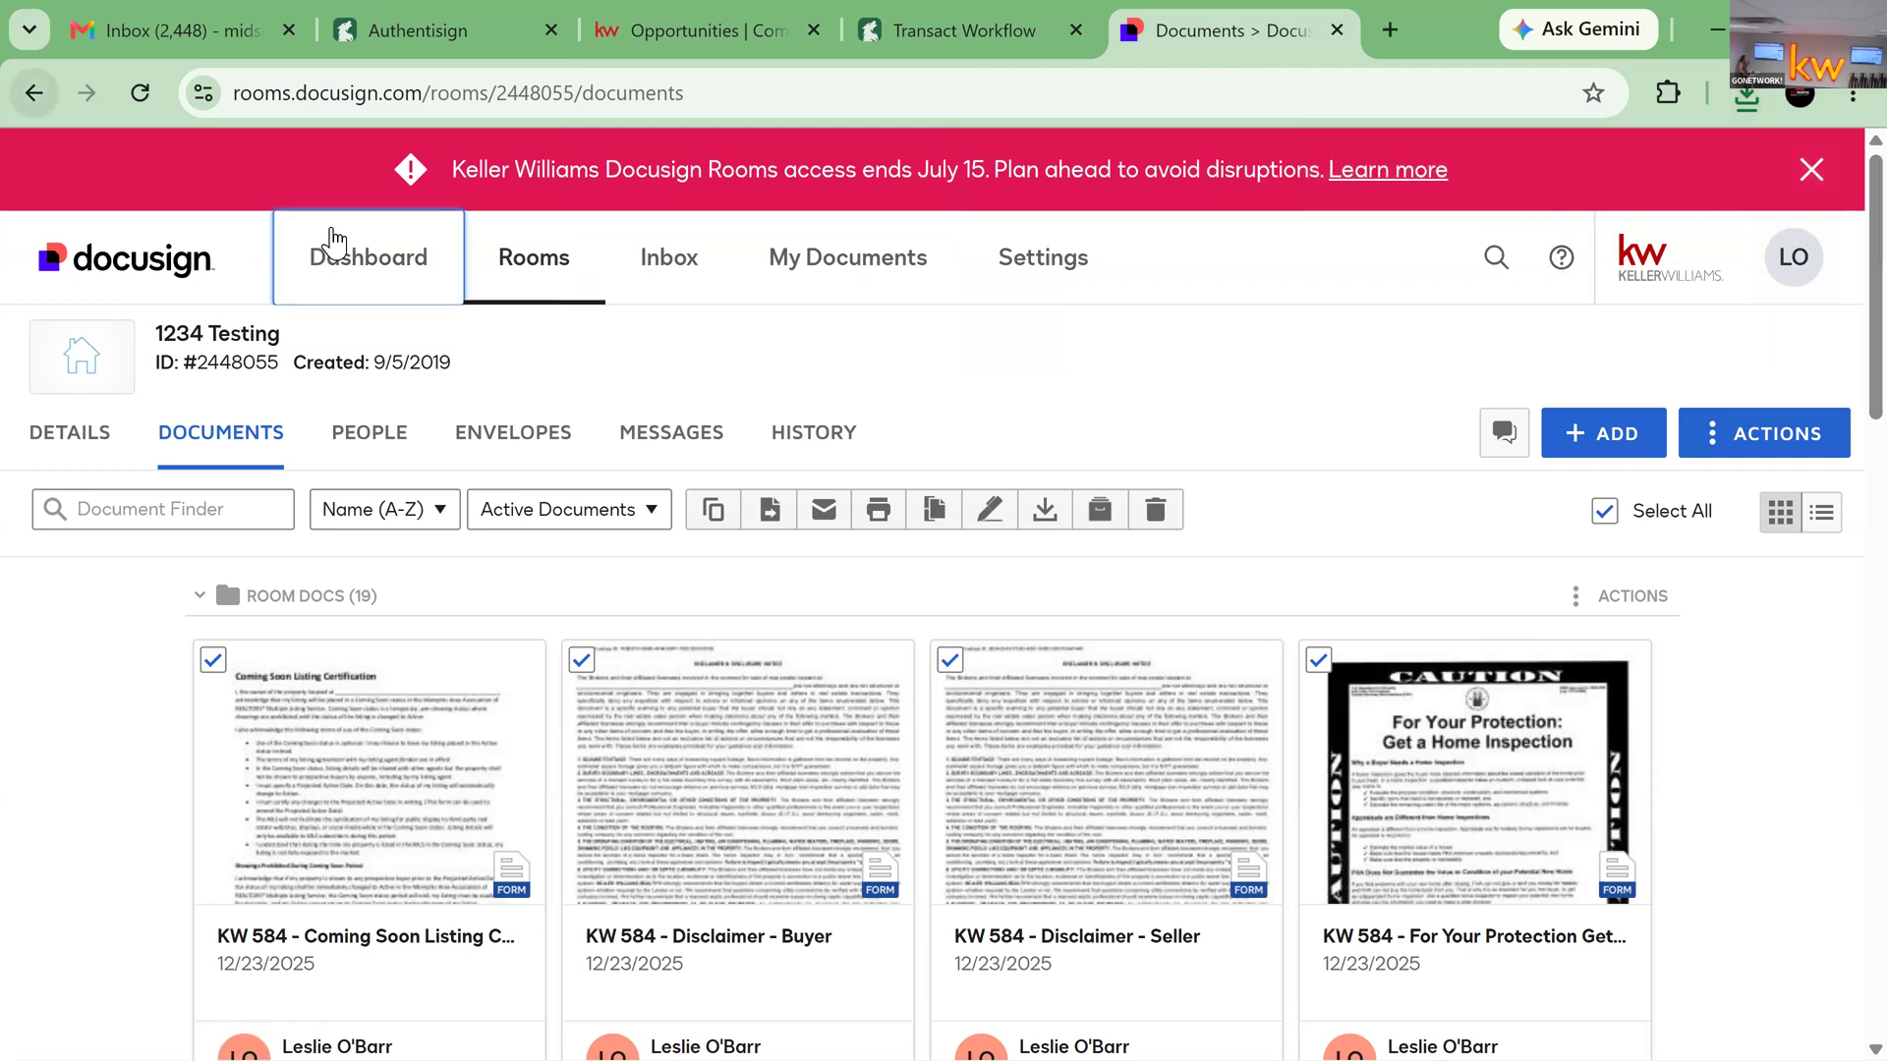
click(382, 259)
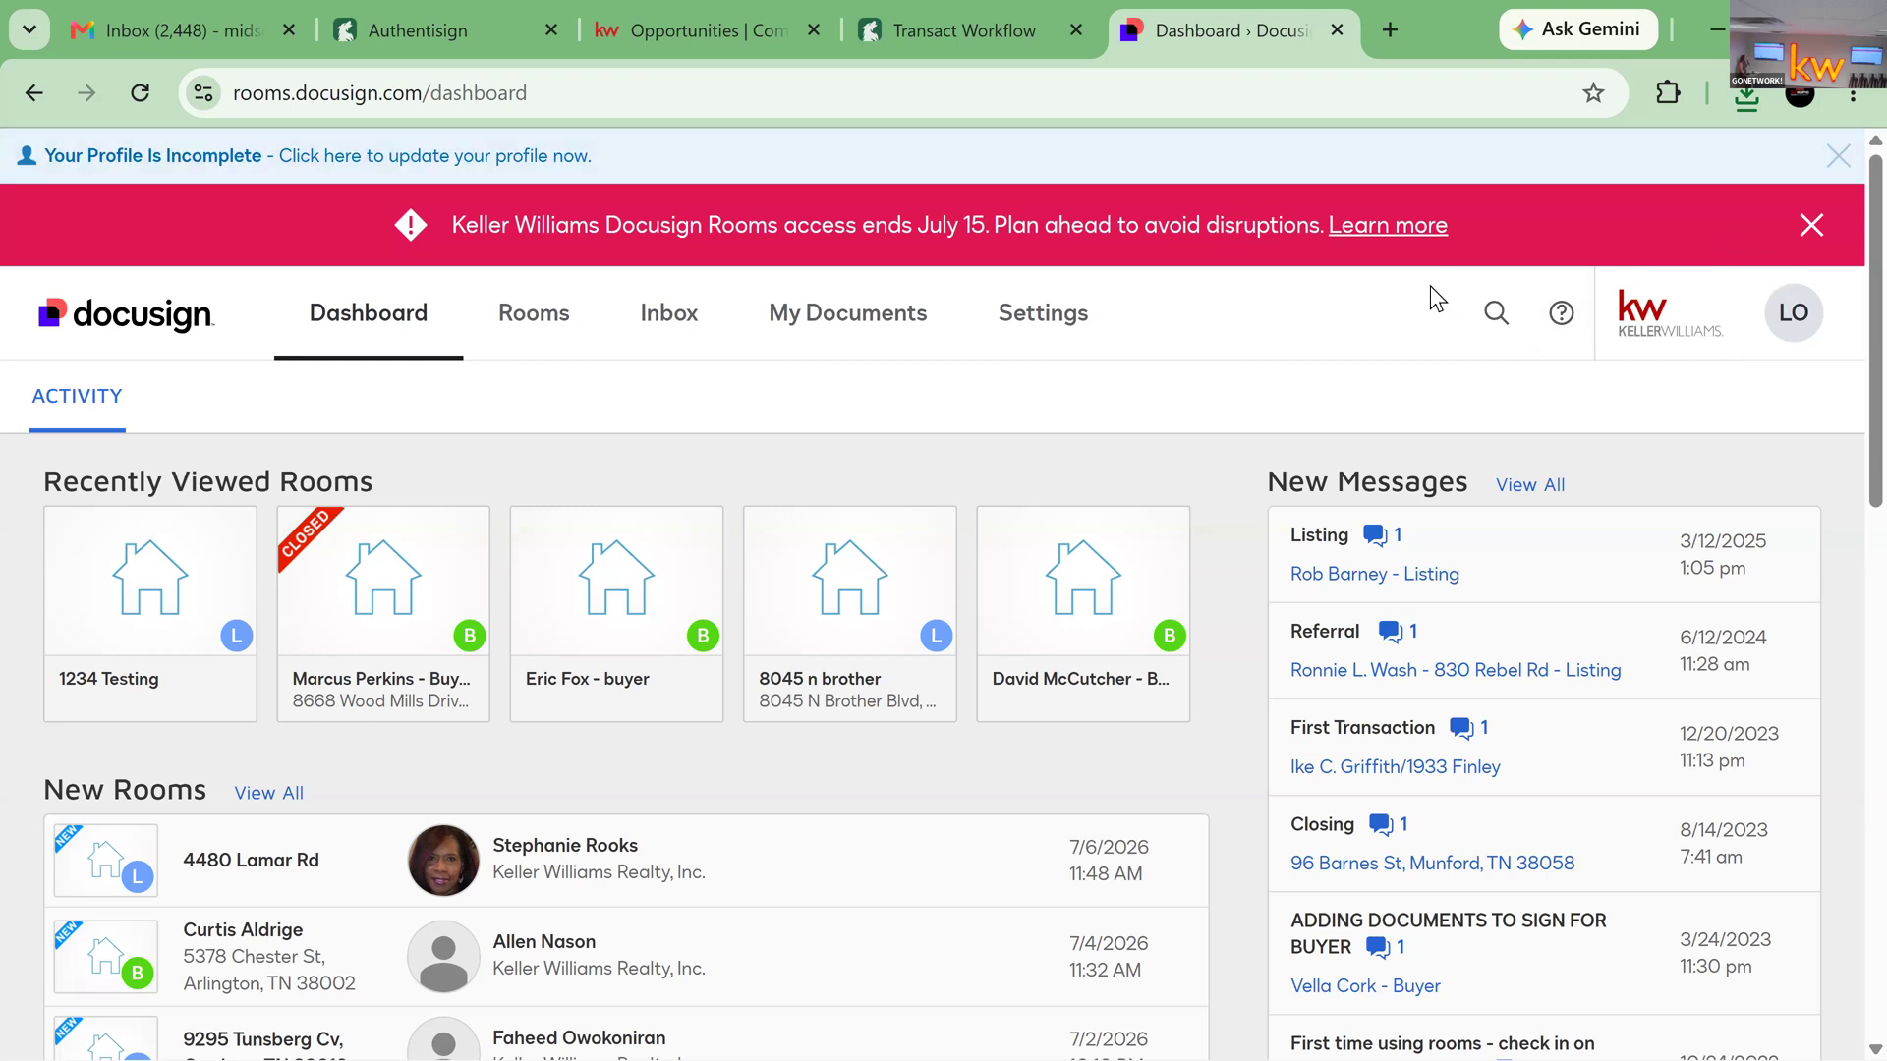
- Look over the dashboard's rooms and messages, then move to the KW Command Buyers: Cultivate board
scroll(1430, 340, down, 3)
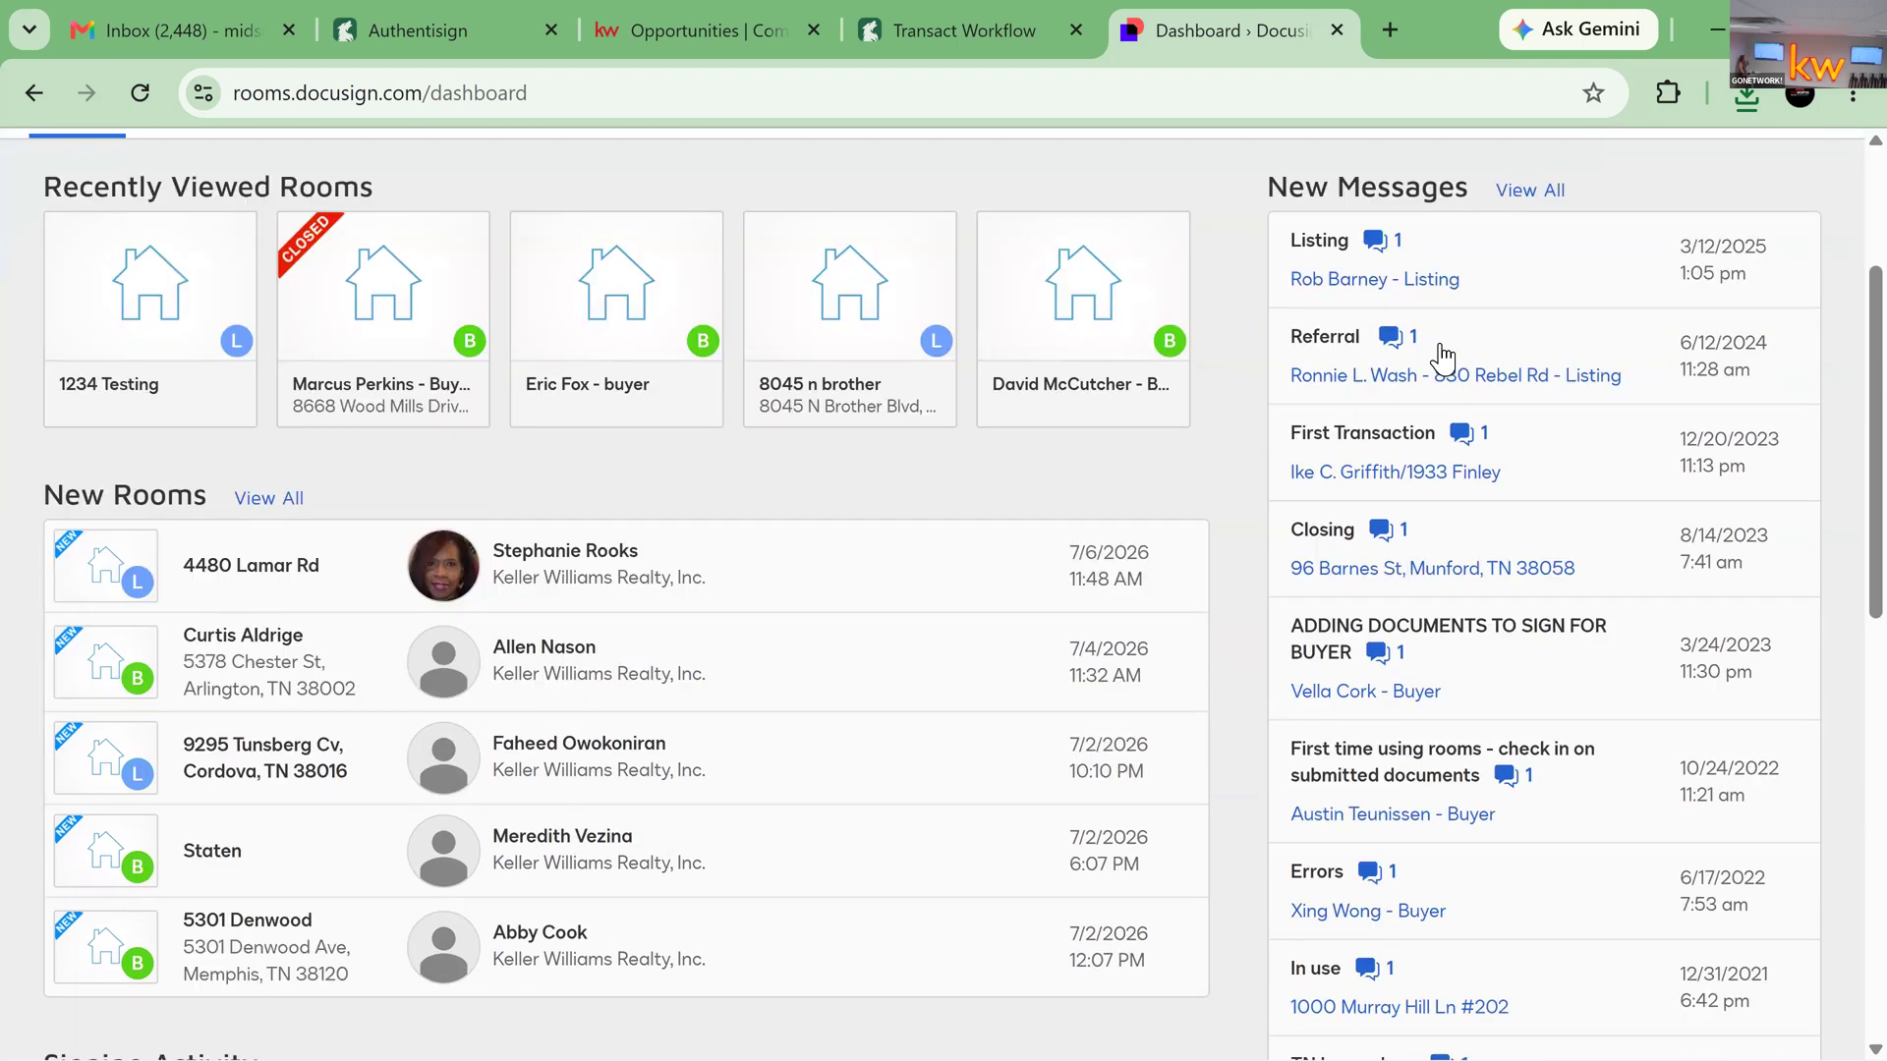
scroll(1285, 728, down, 3)
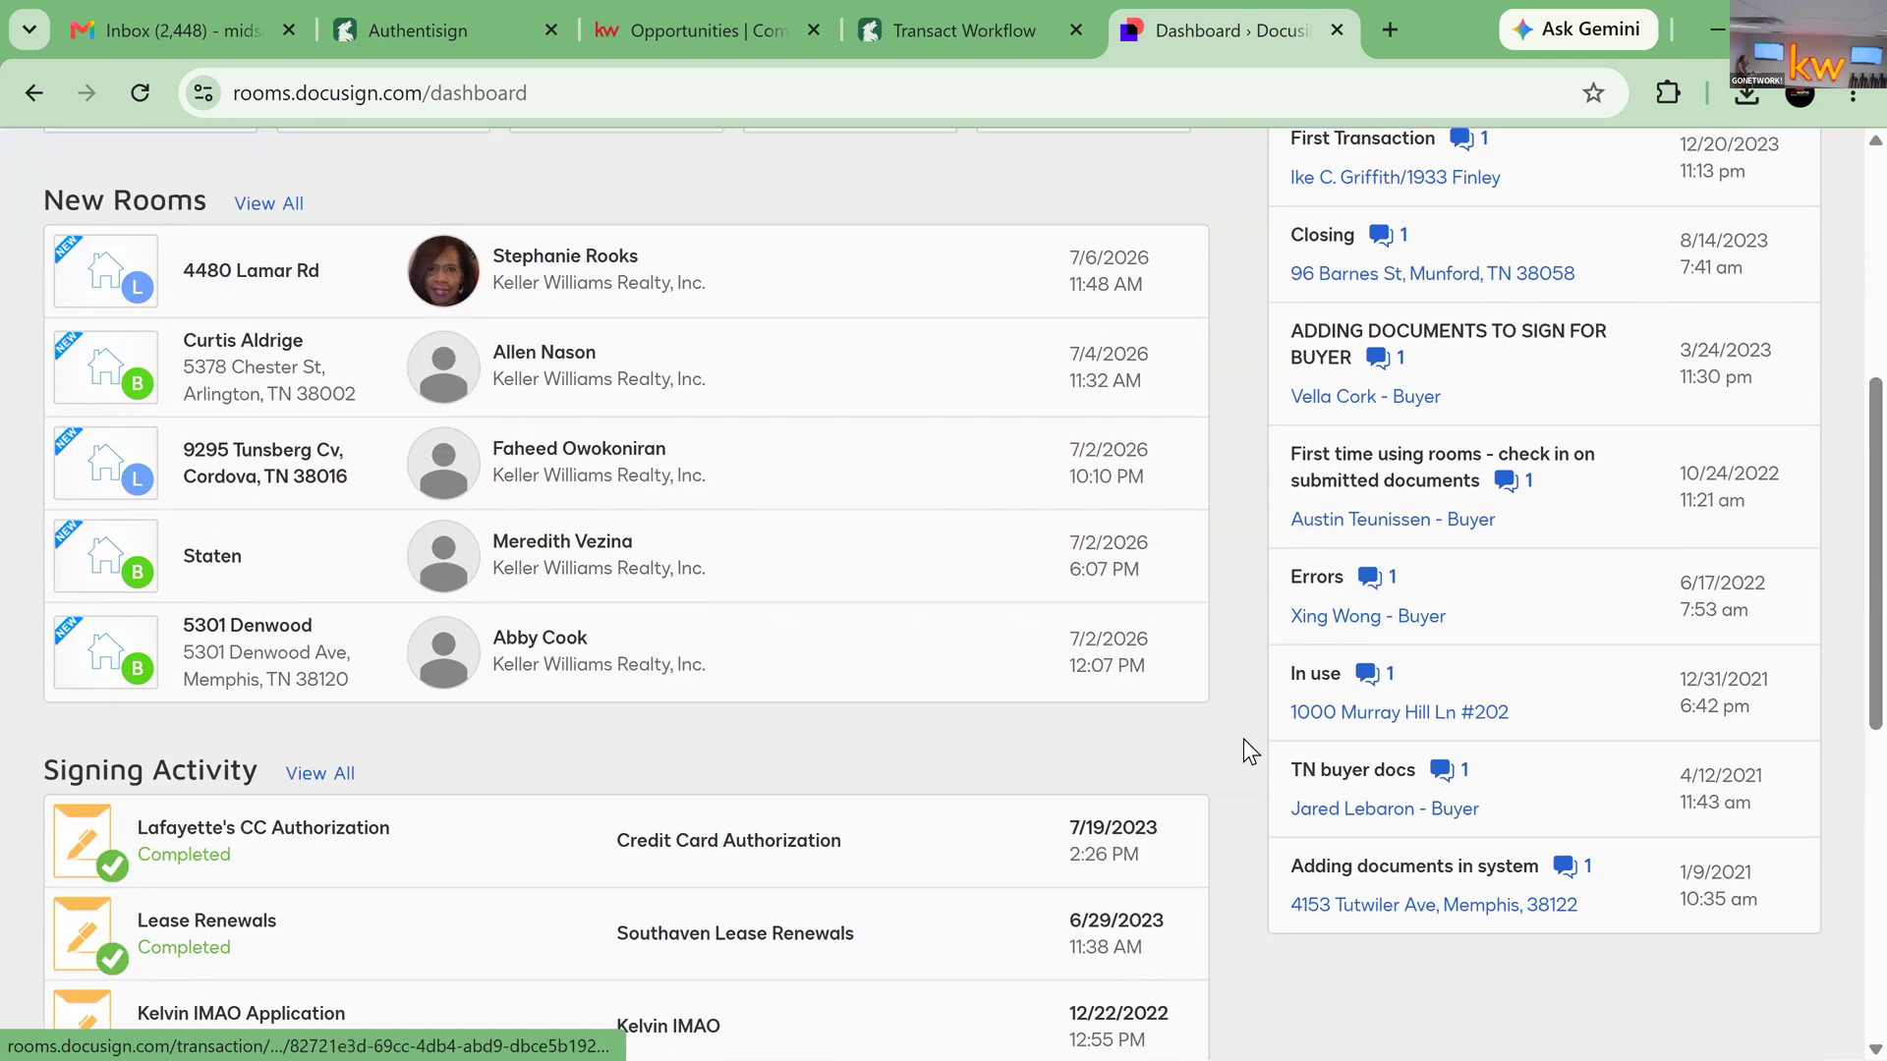
scroll(1246, 749, up, 6)
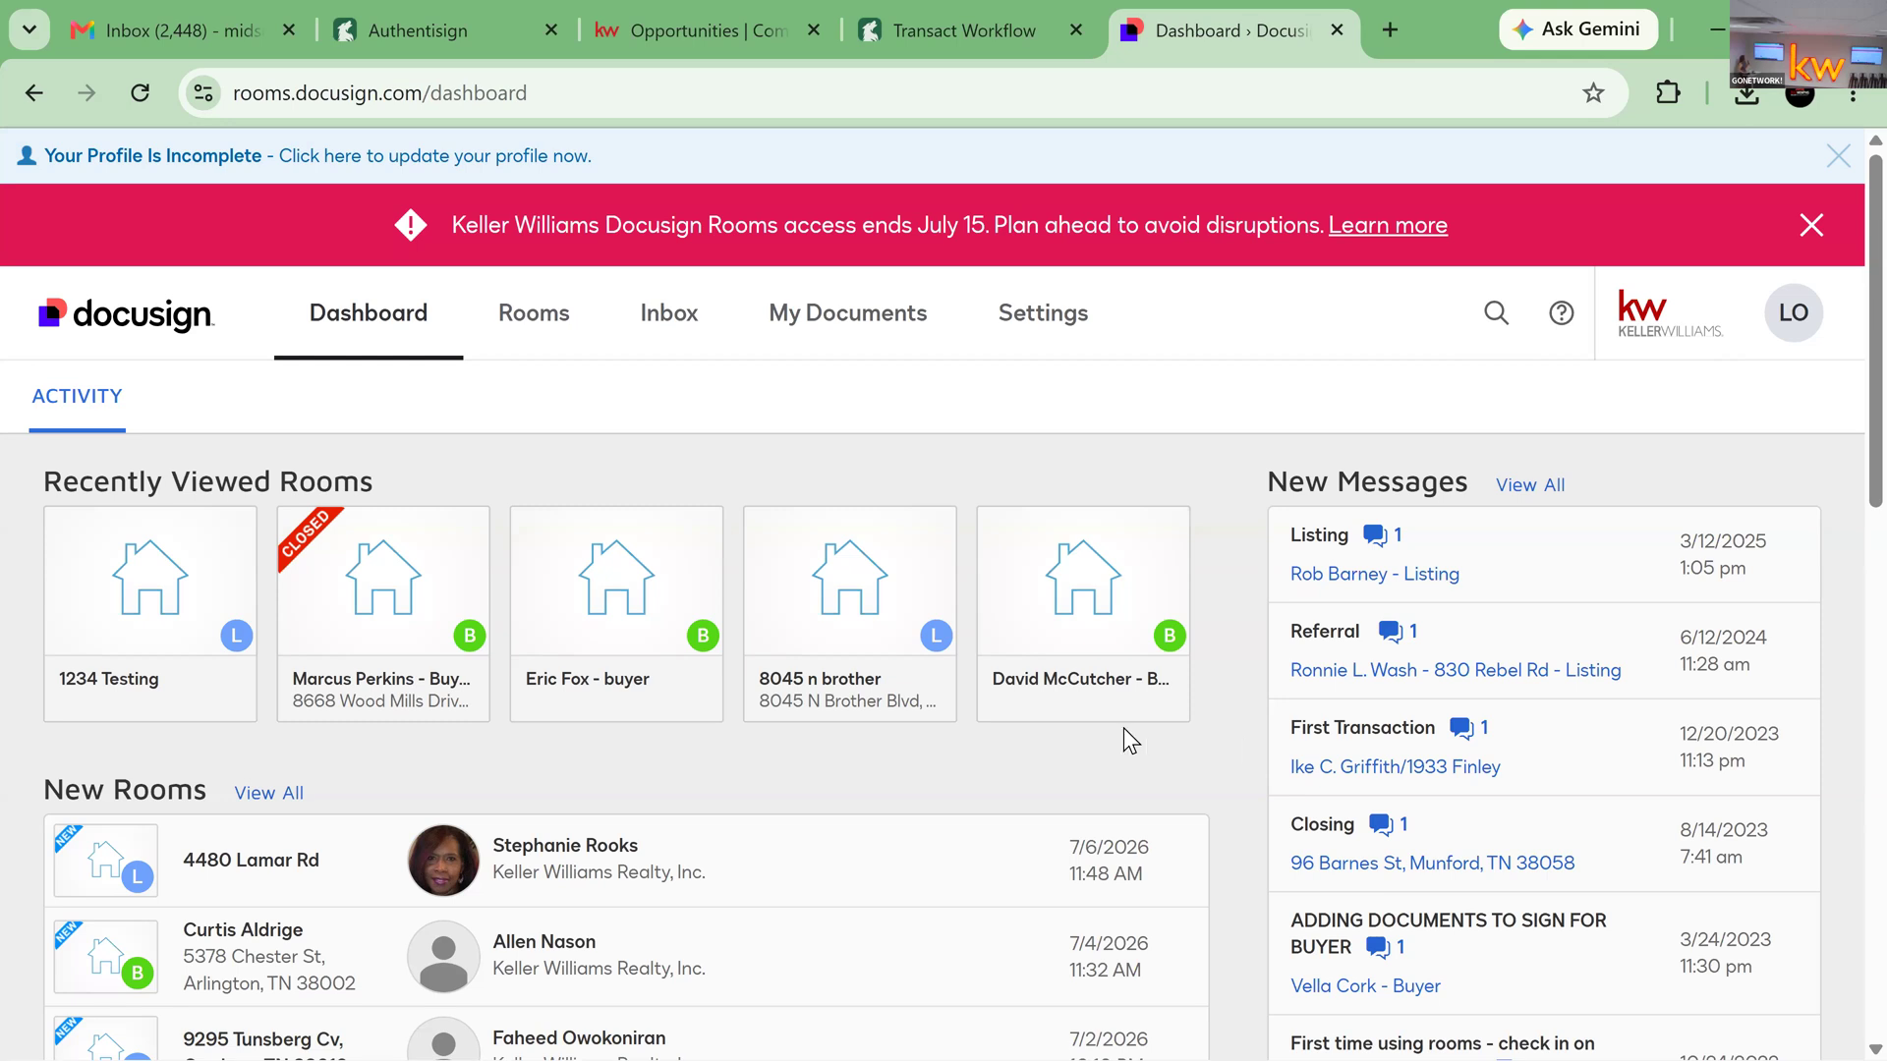
click(722, 8)
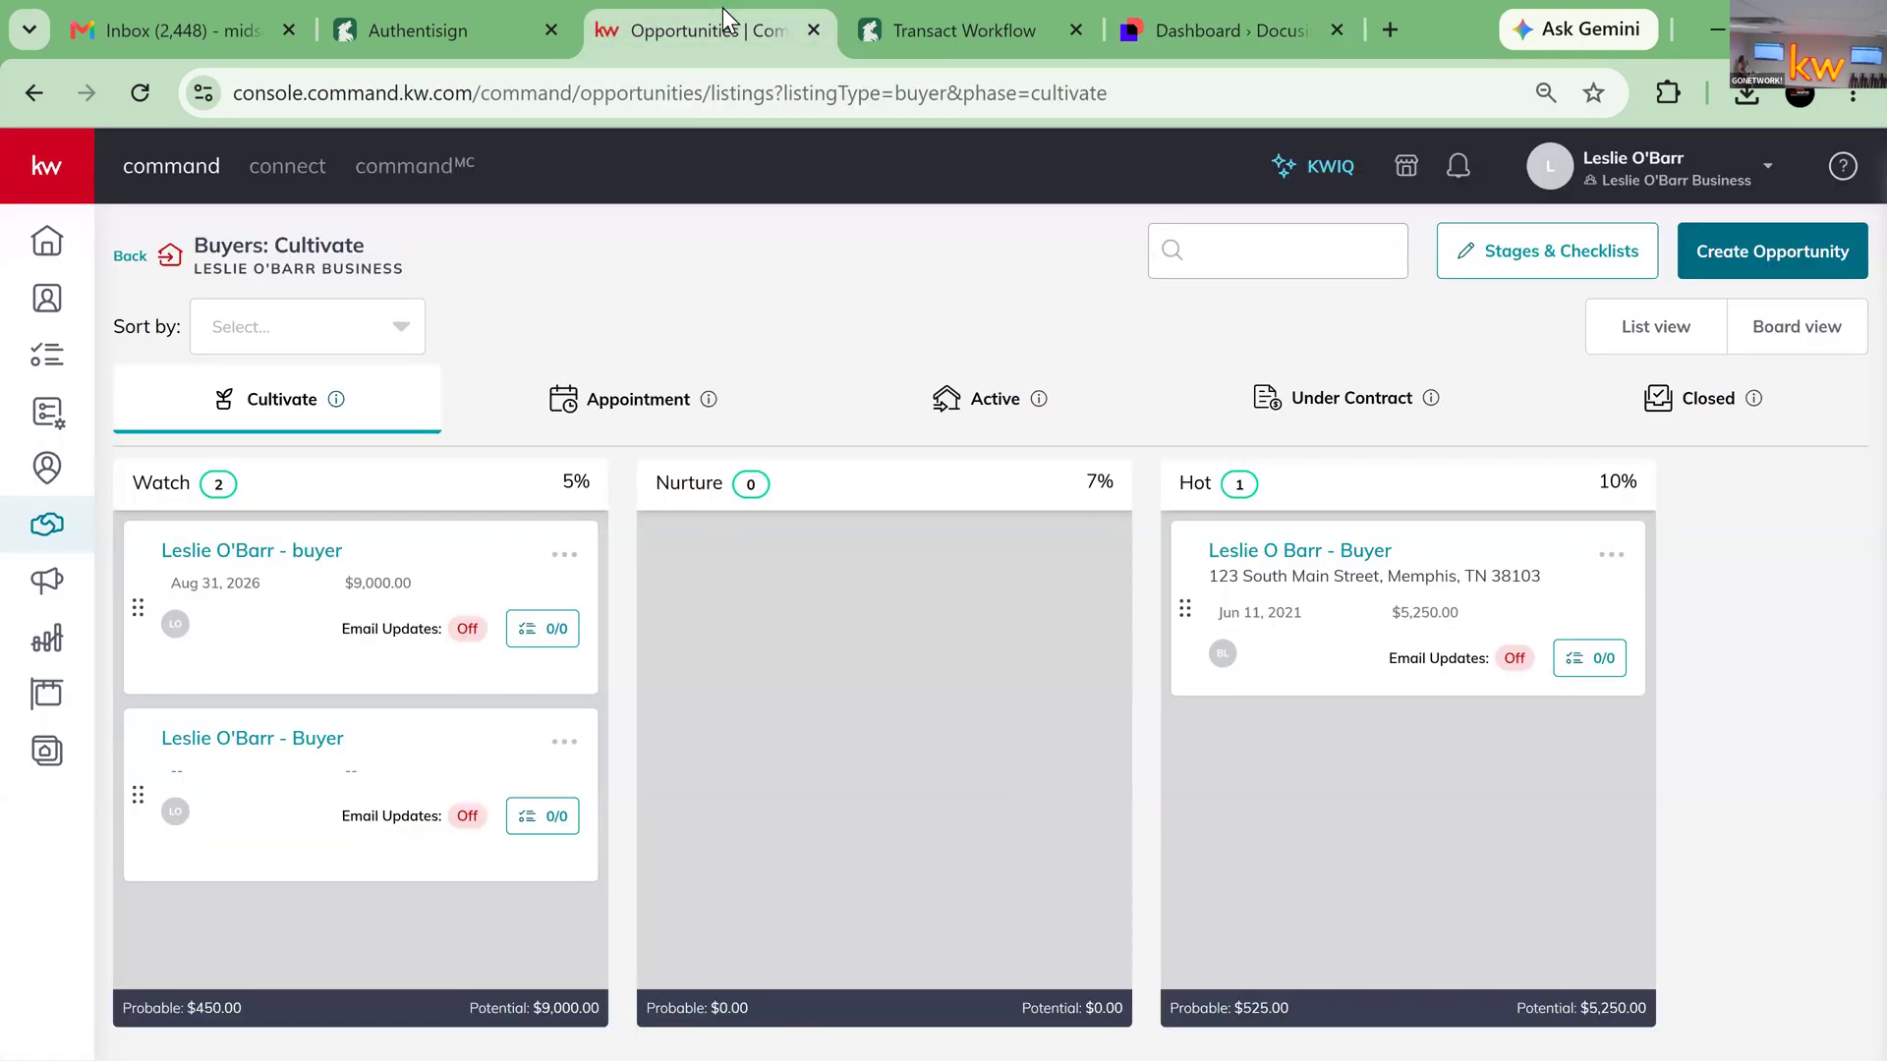
- Go back to the DocuSign Rooms dashboard and close the July 15 access-ending warning
click(1235, 32)
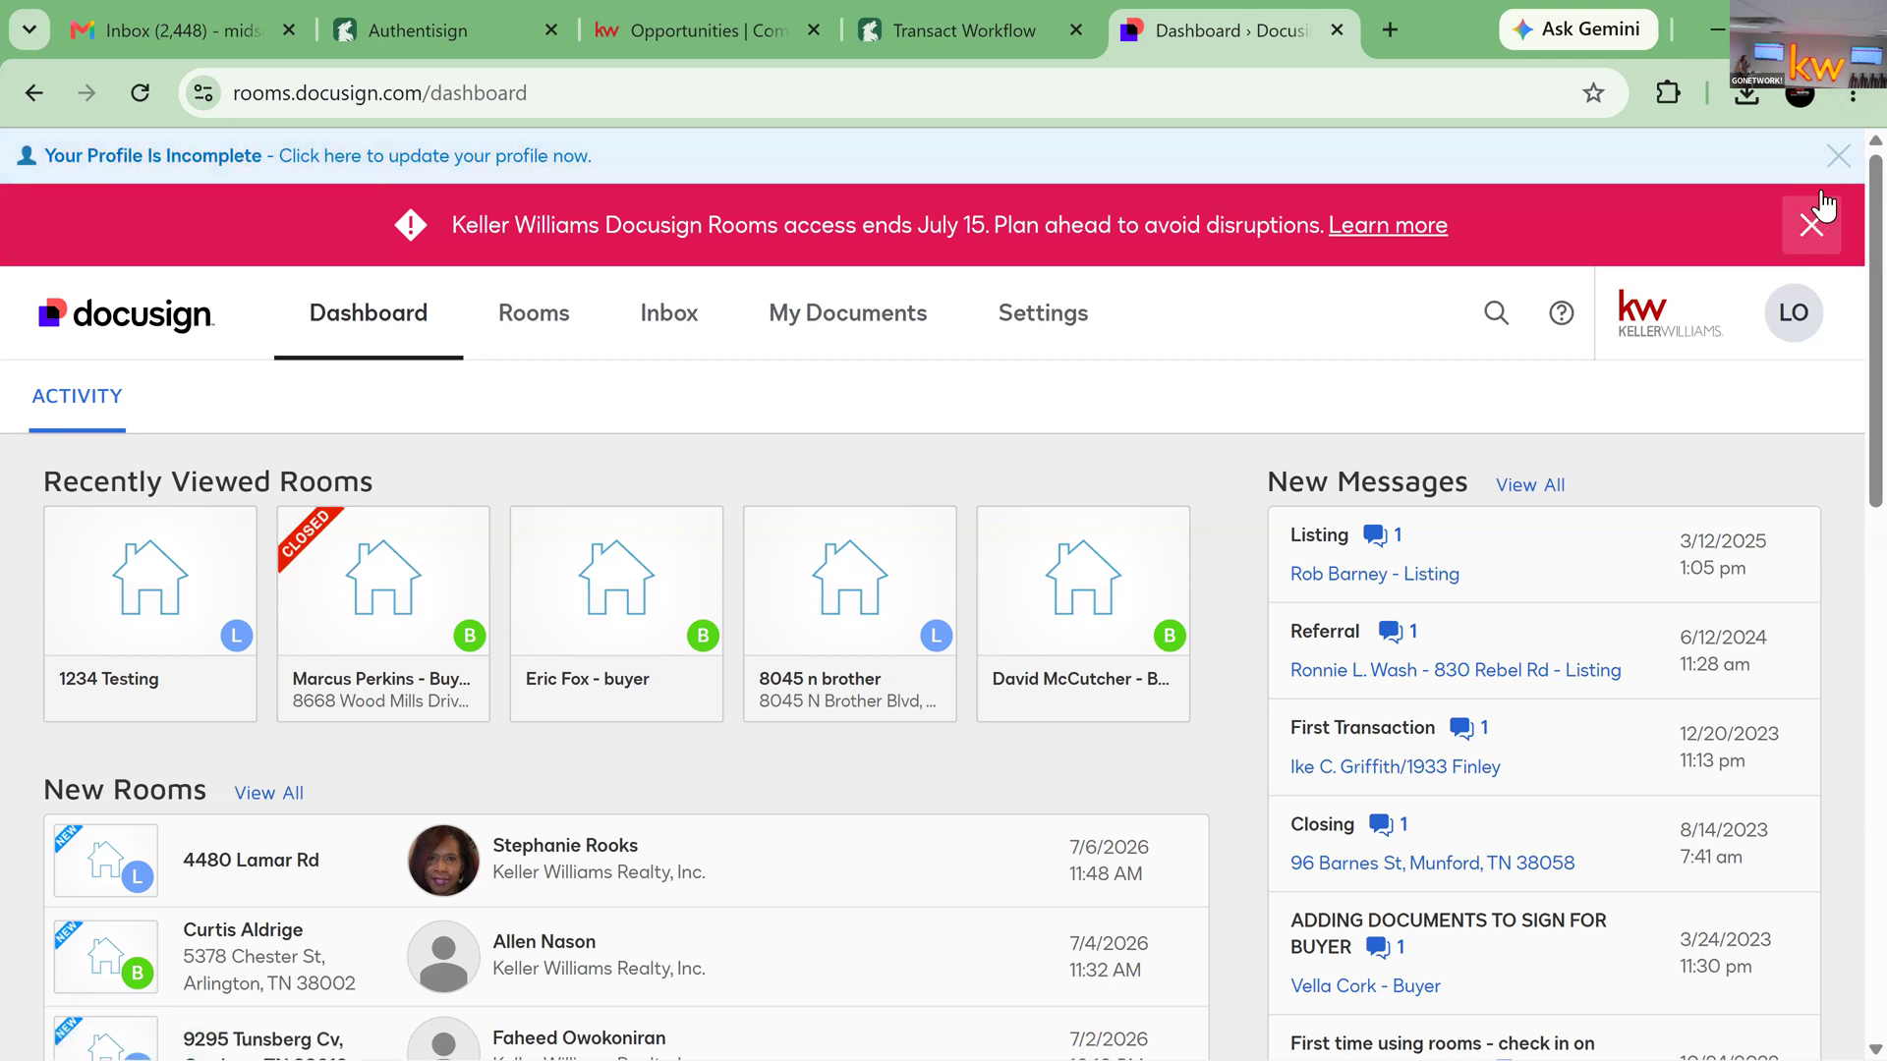
click(1811, 225)
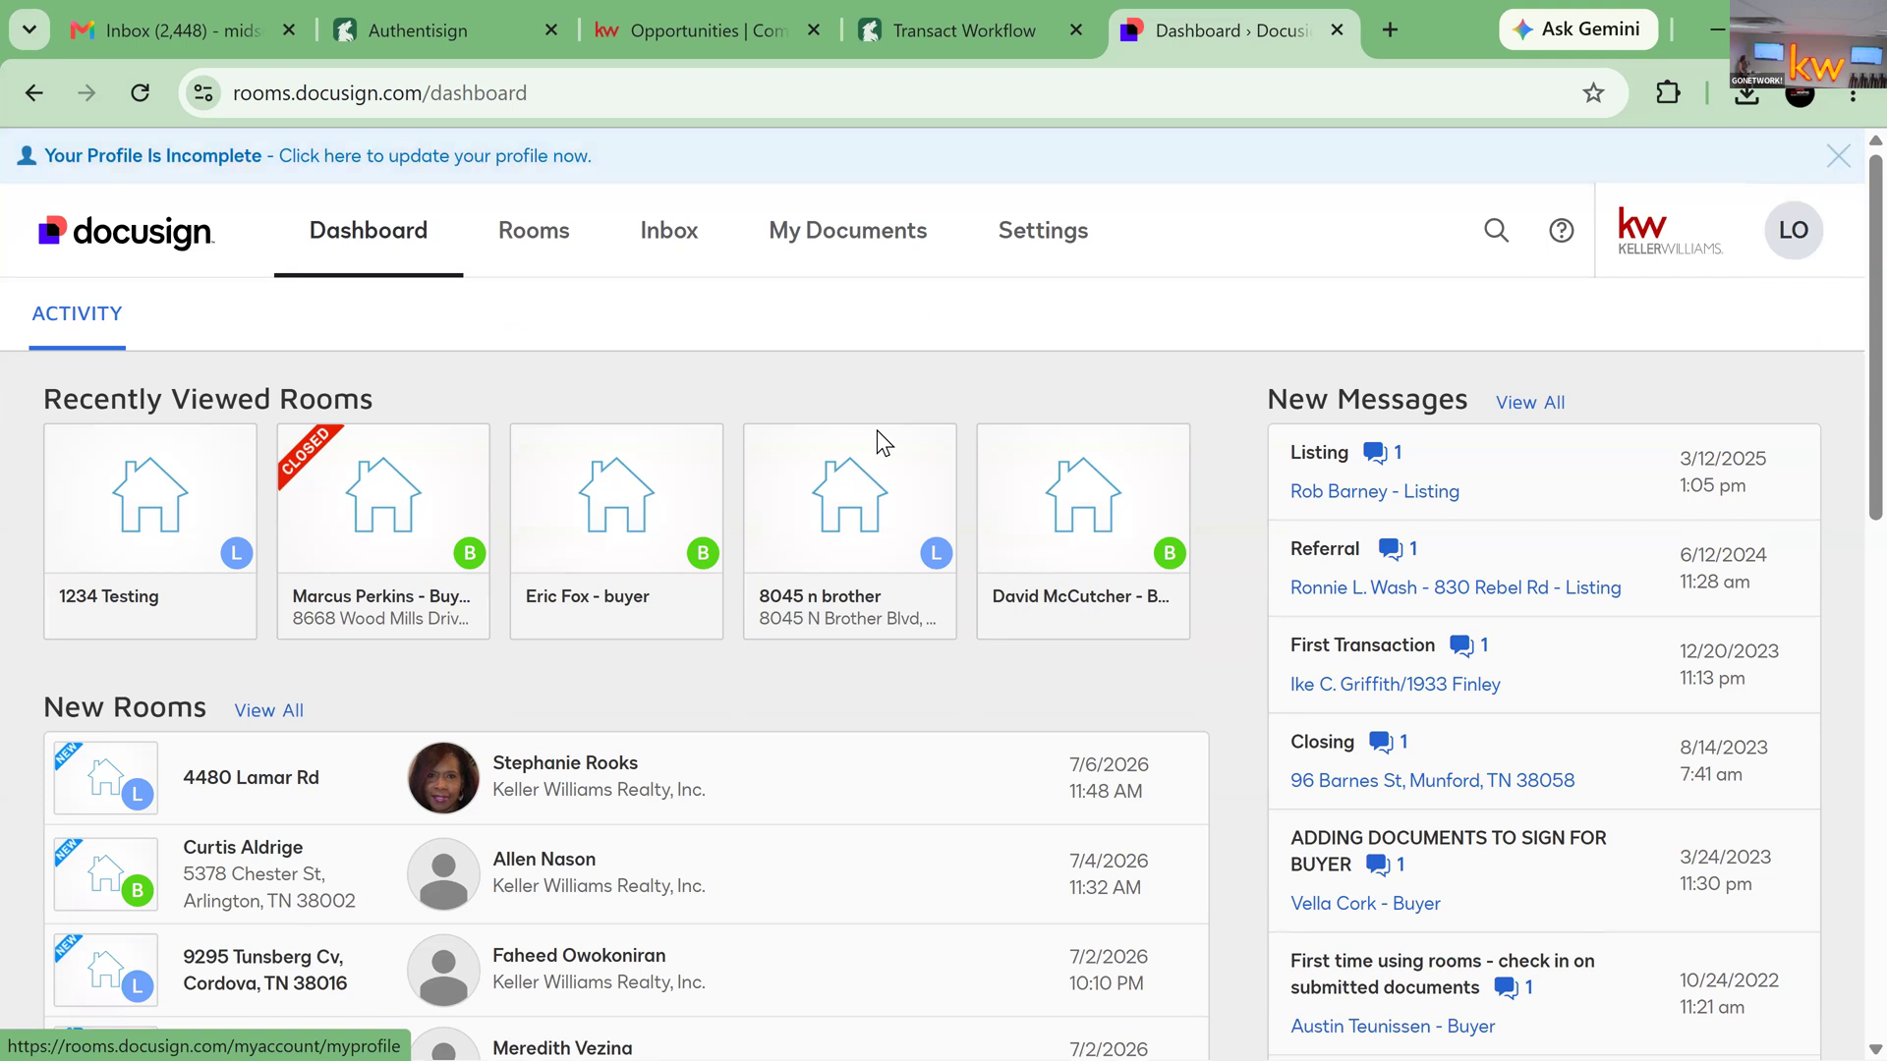